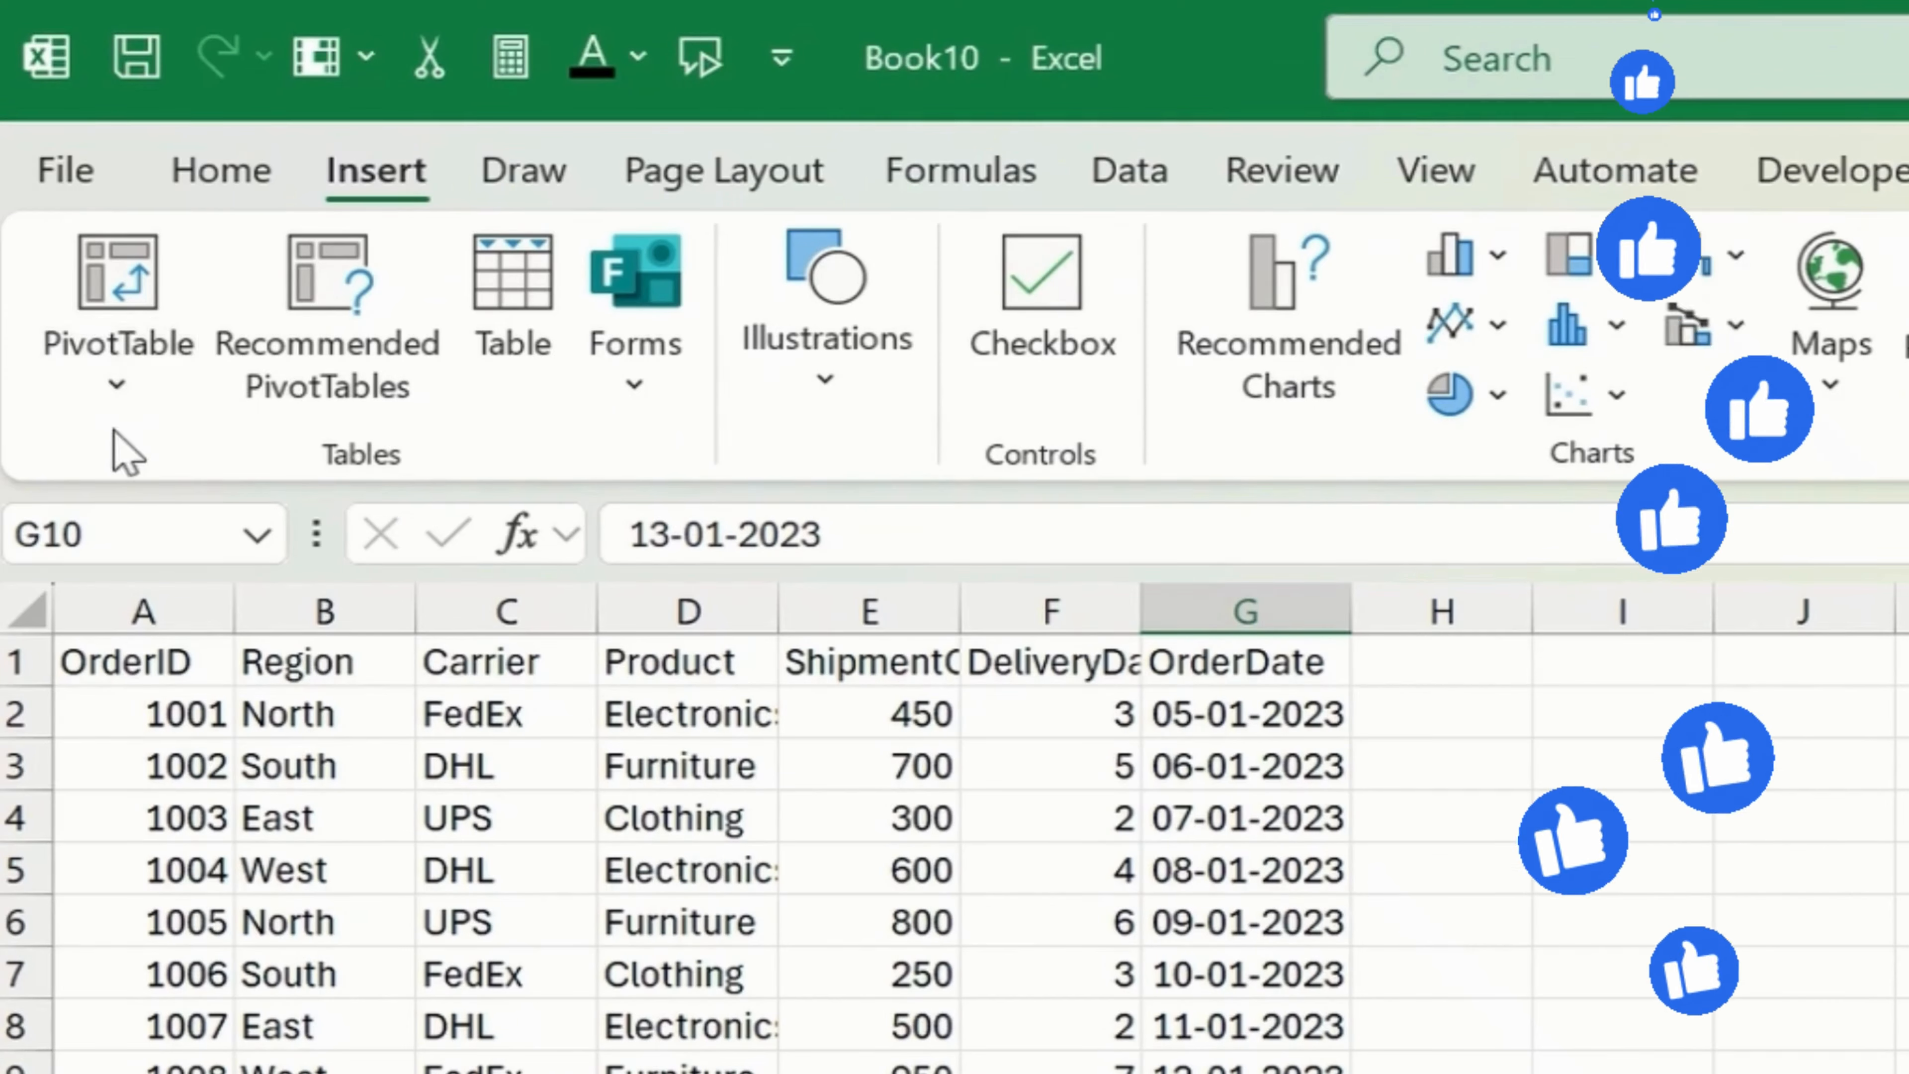
click(118, 387)
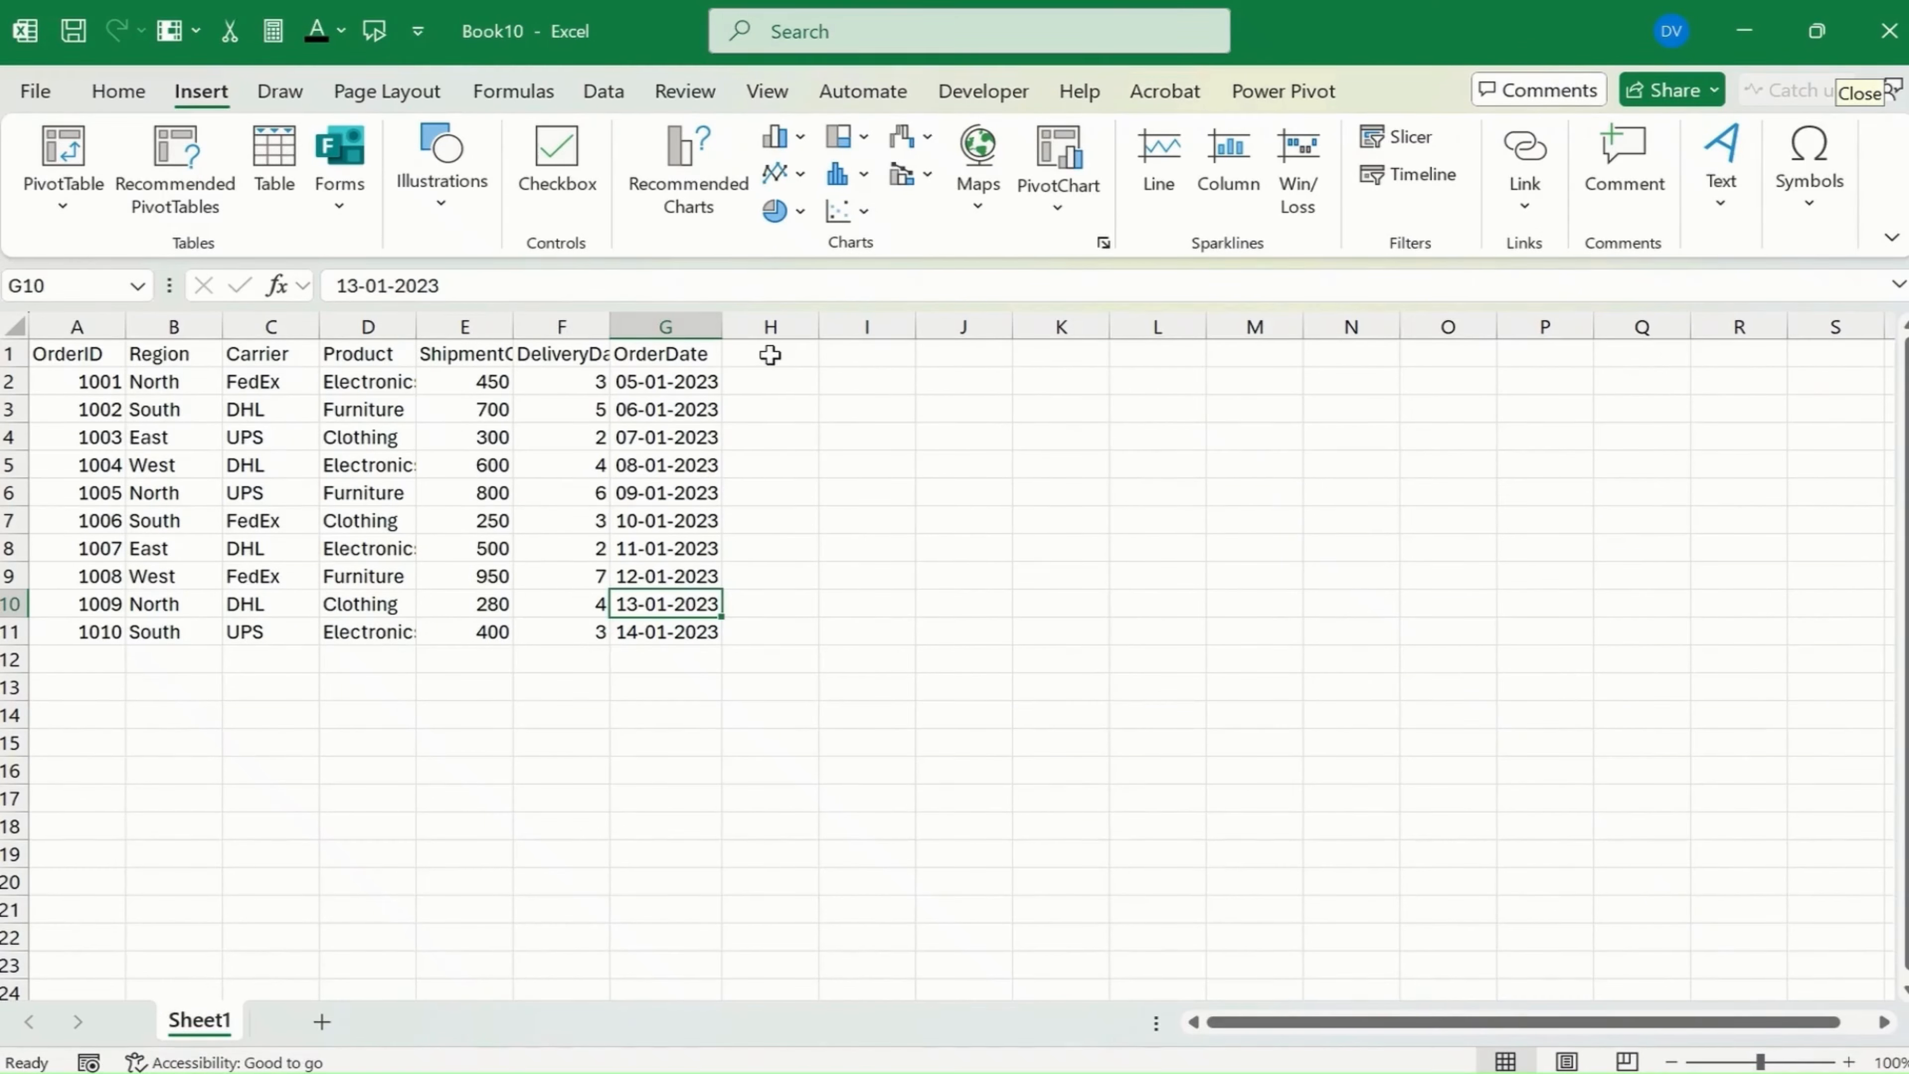
click(796, 404)
click(800, 354)
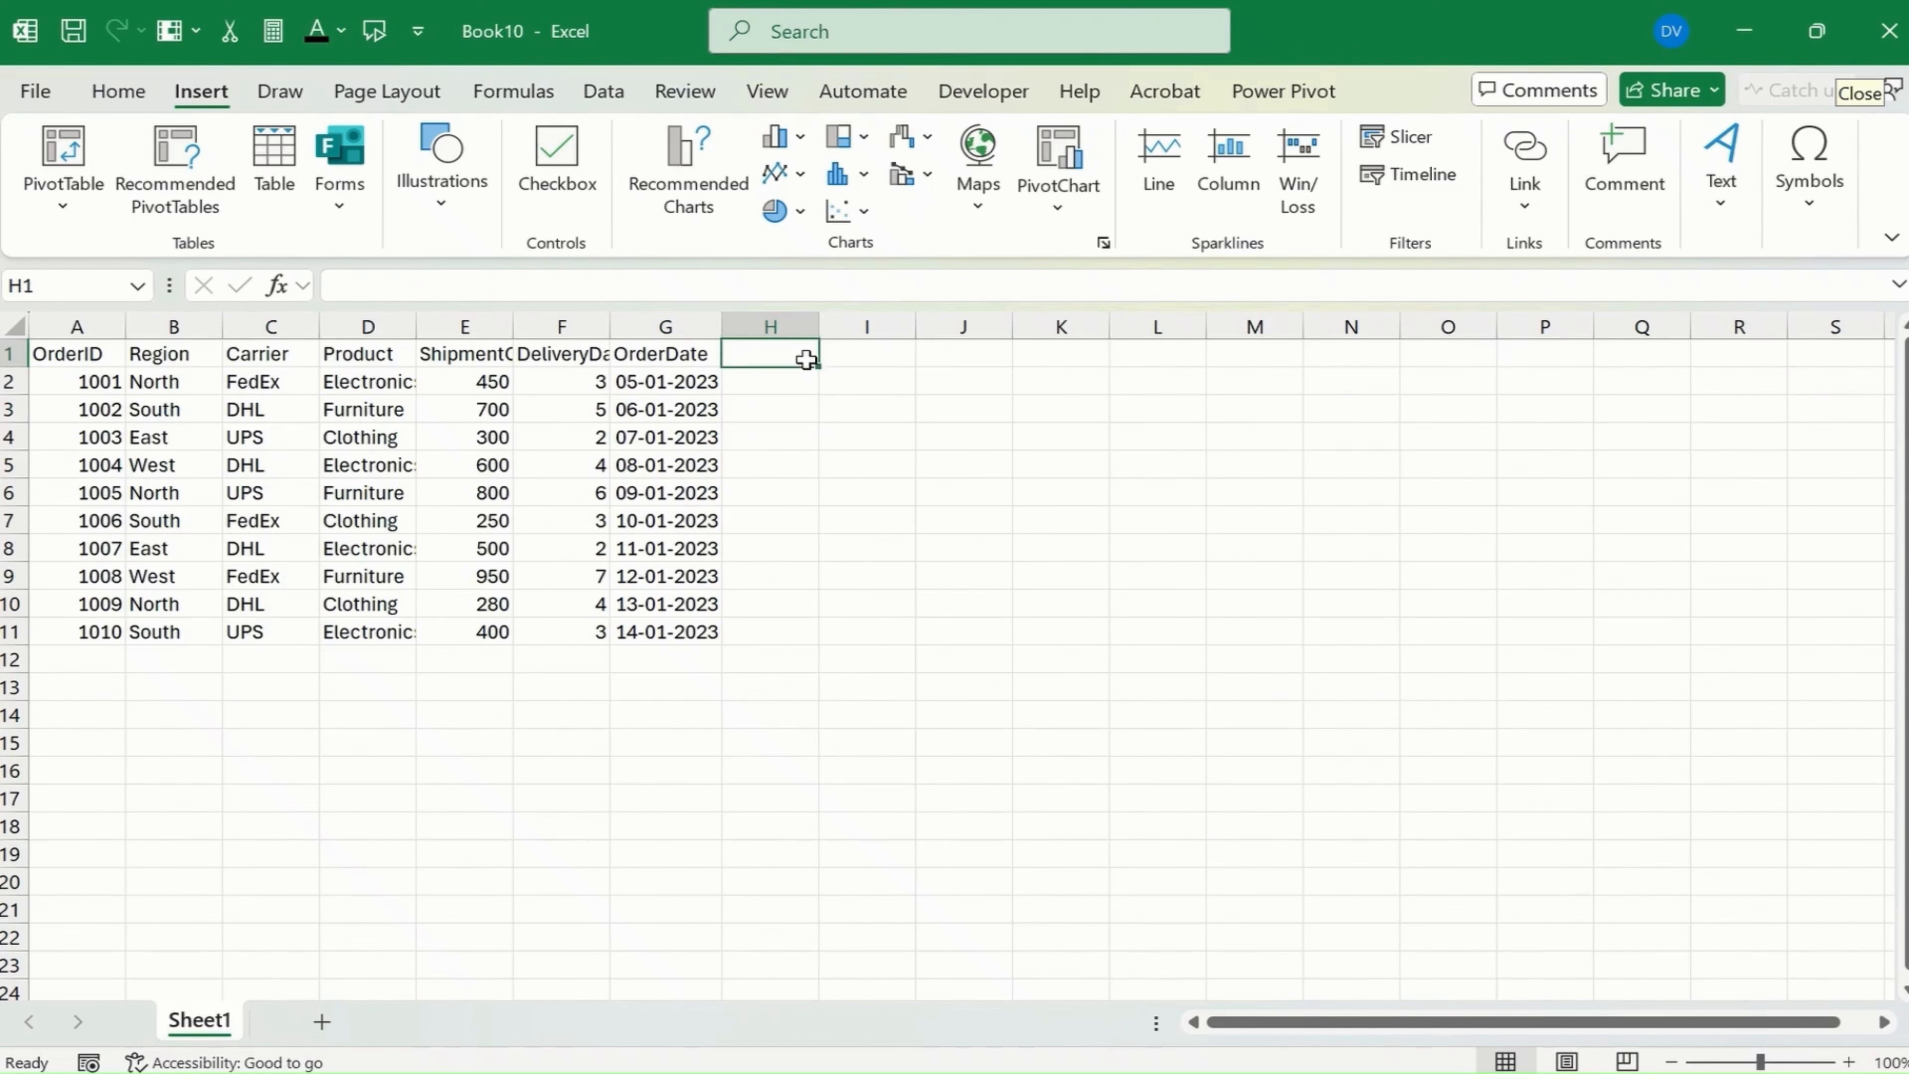
key(Right)
key(Right)
key(Right)
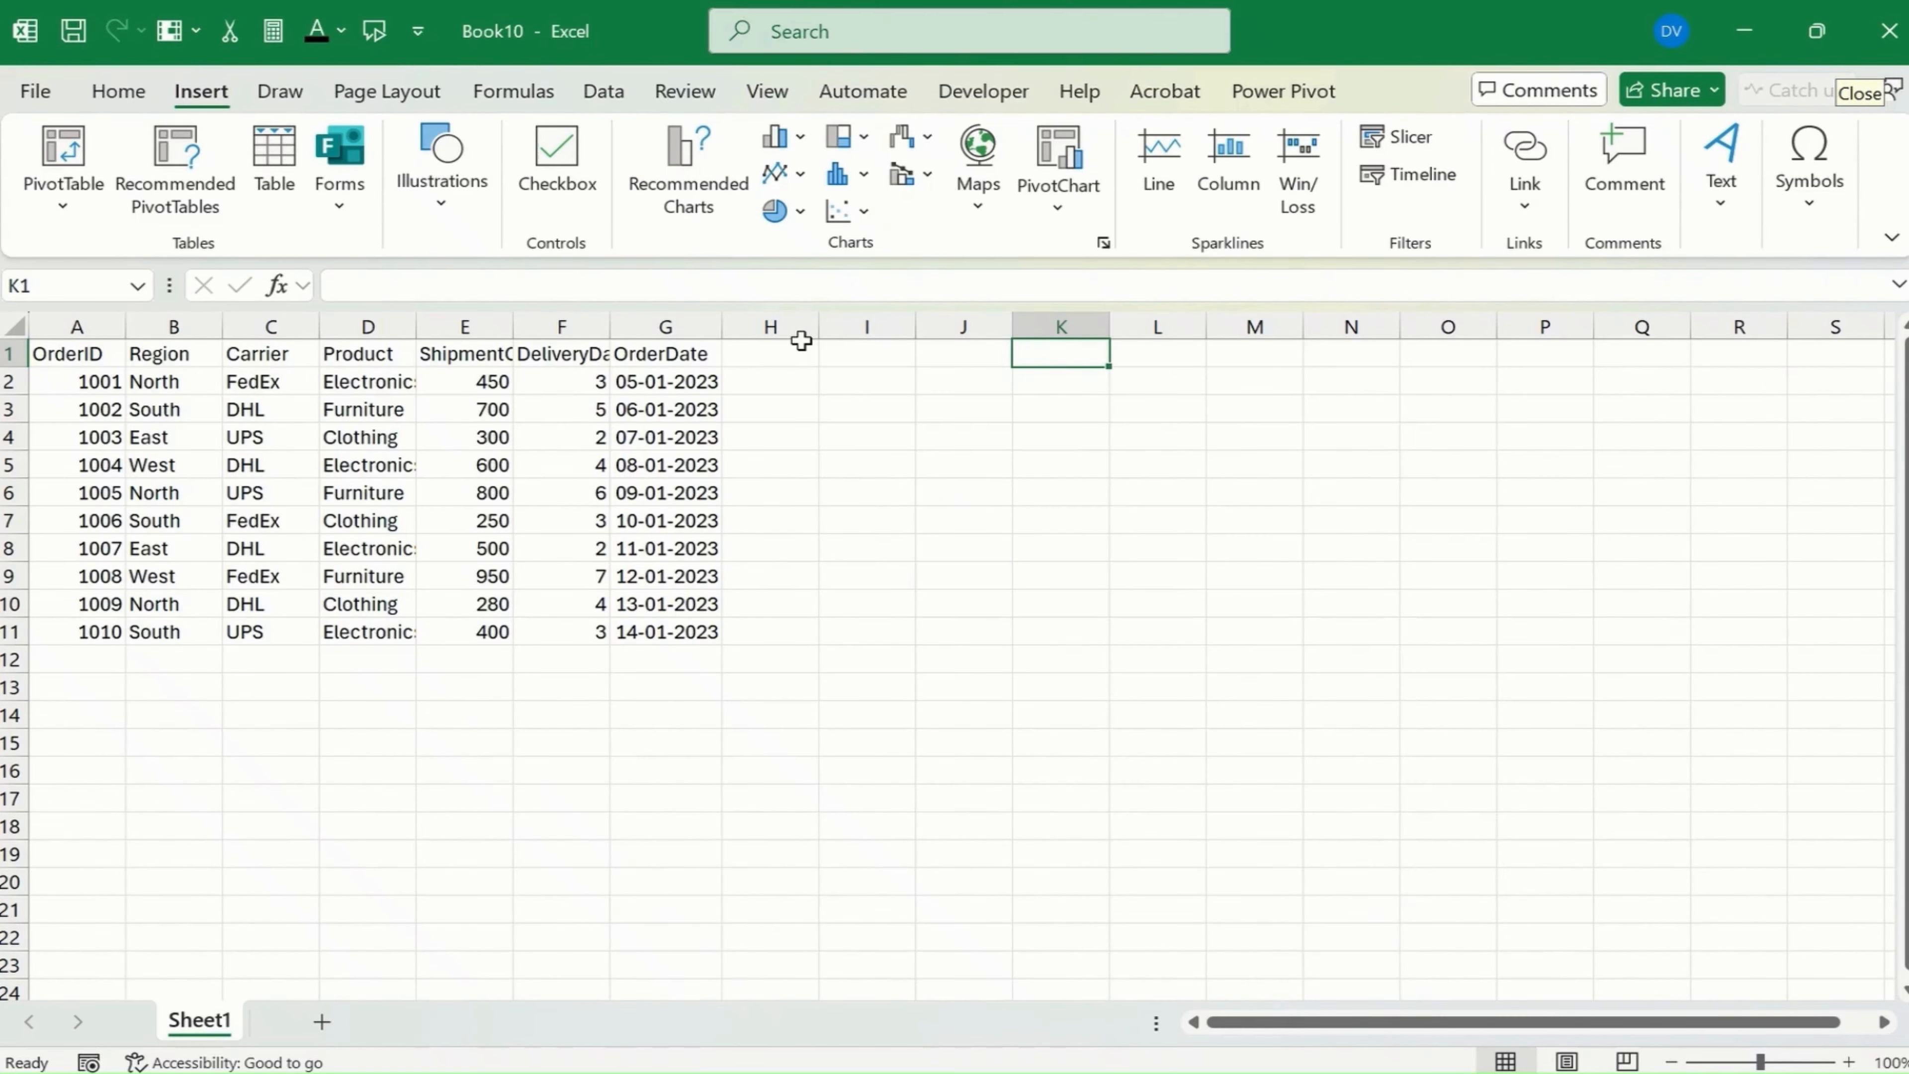
click(806, 377)
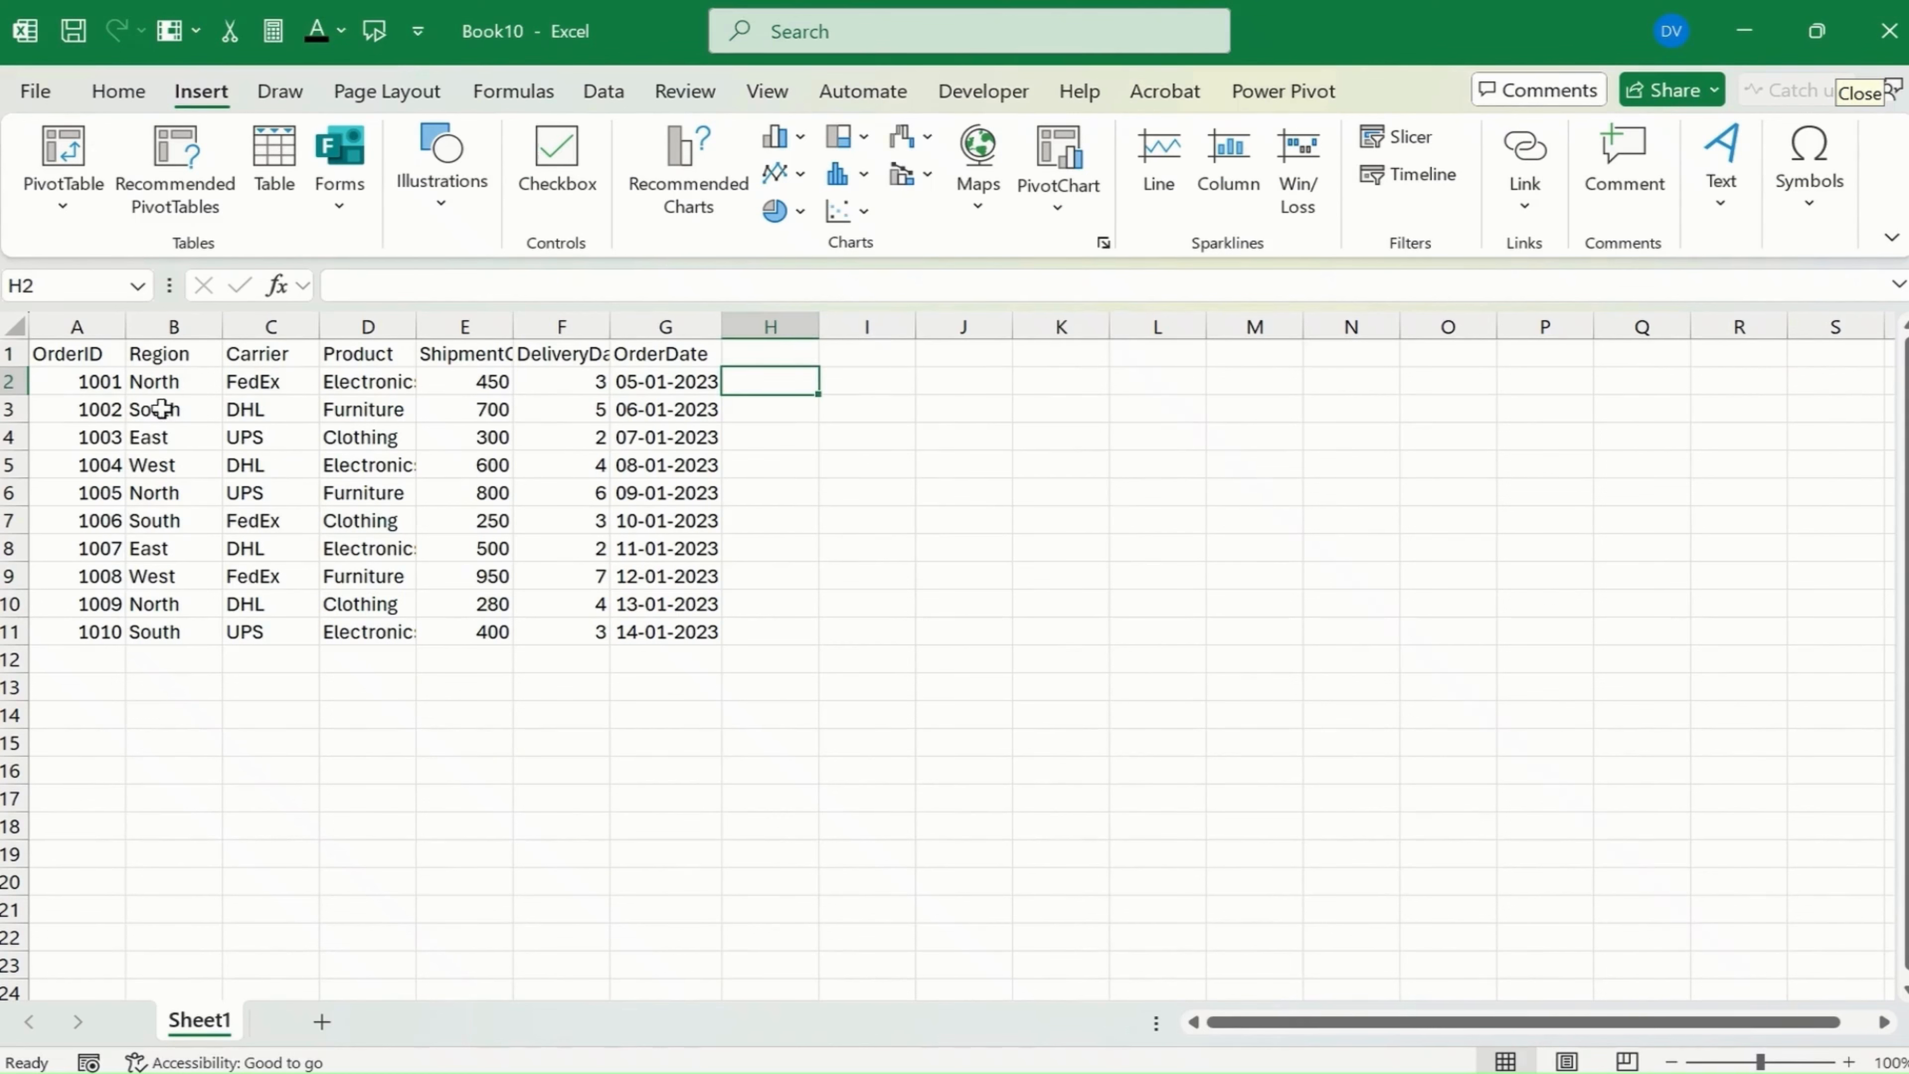
click(159, 428)
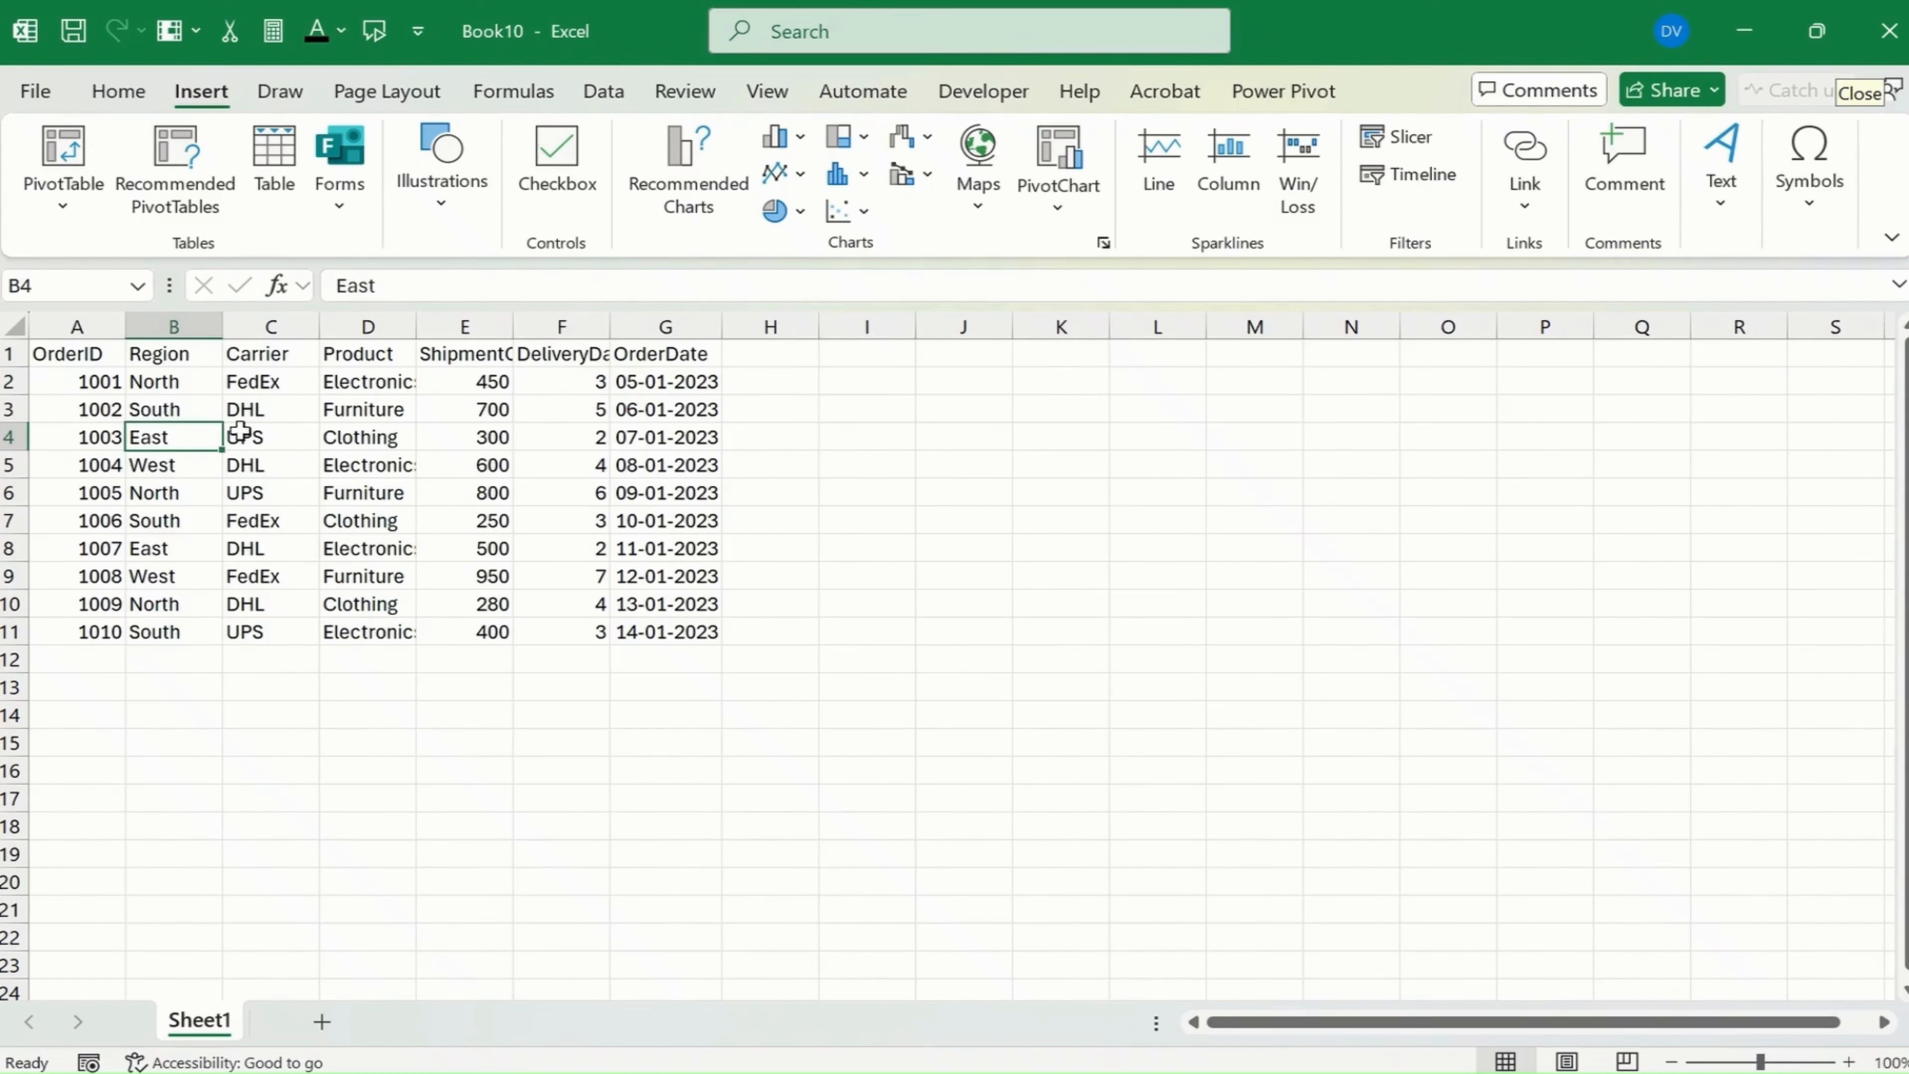
- Widen the ShipmentCost column of the shipment data so that its full header fits
drag(93, 363, 680, 633)
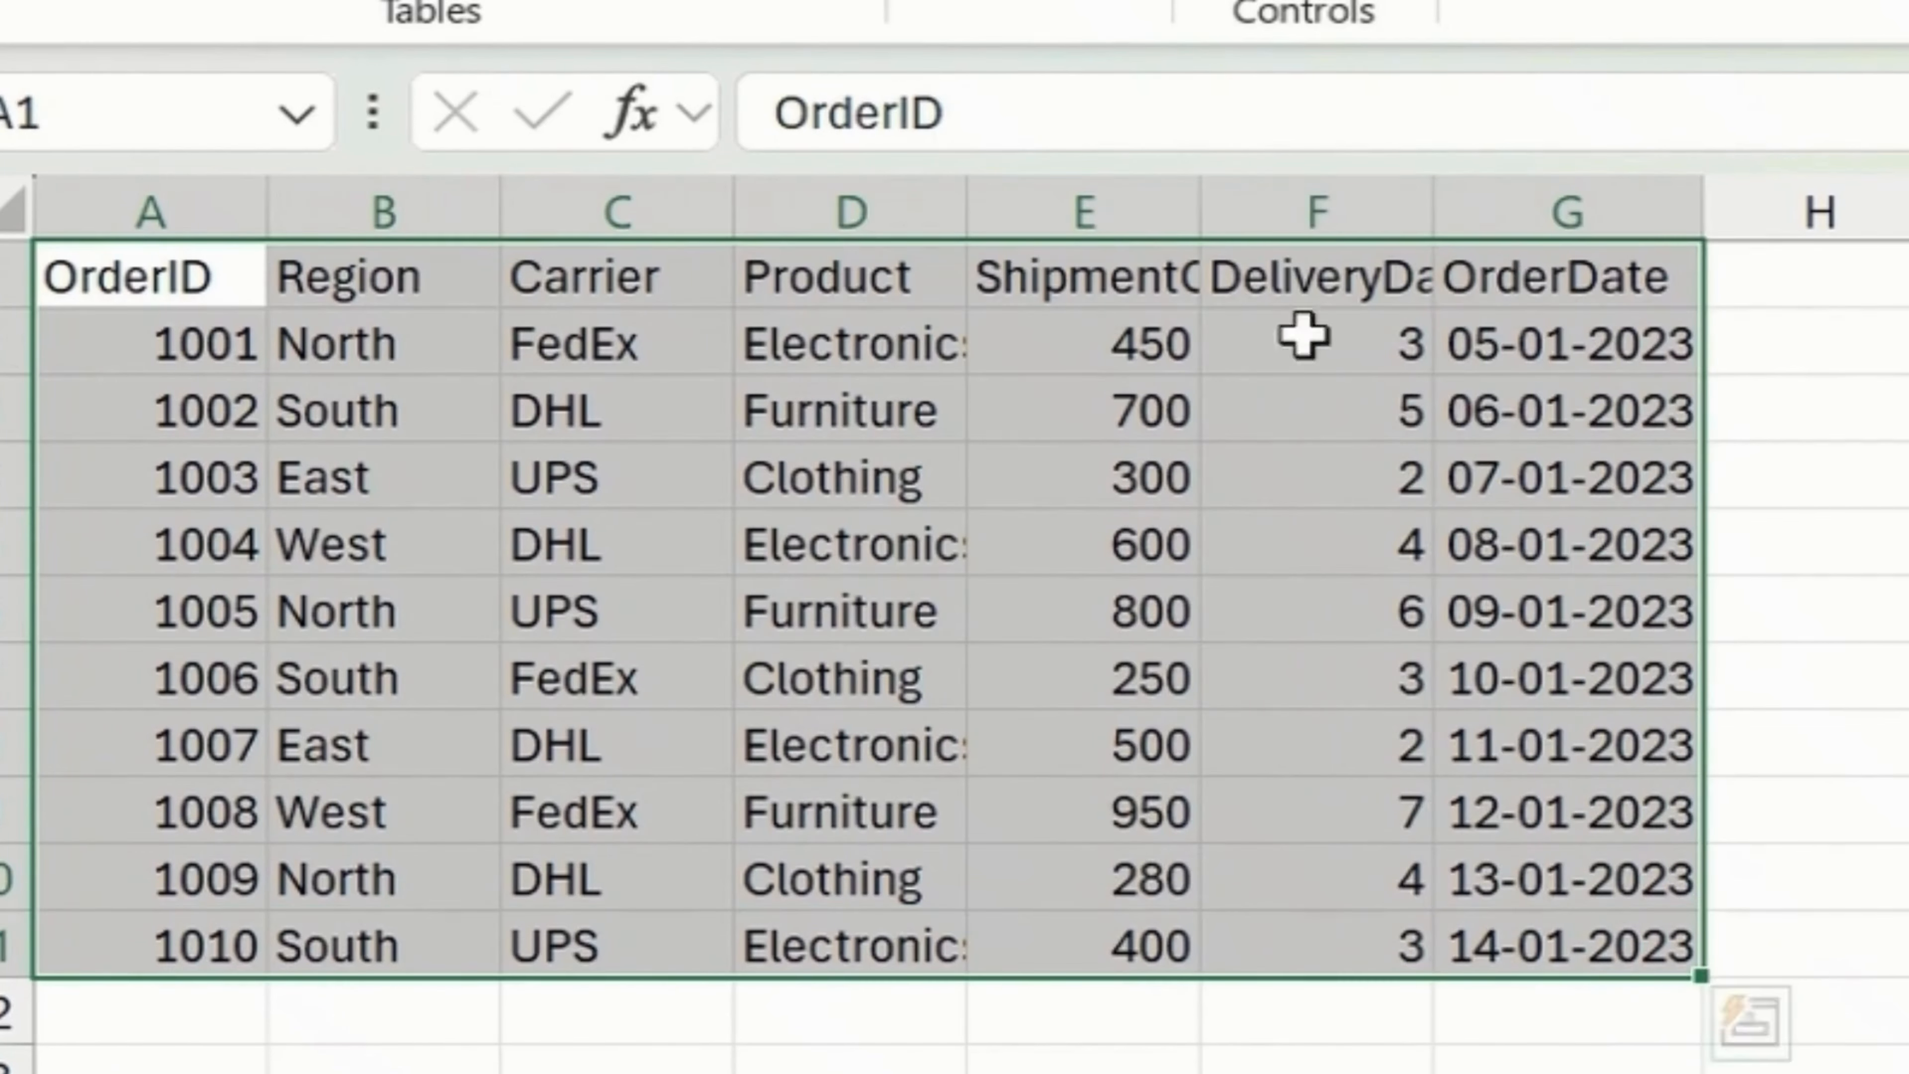
double_click(1202, 202)
click(1211, 462)
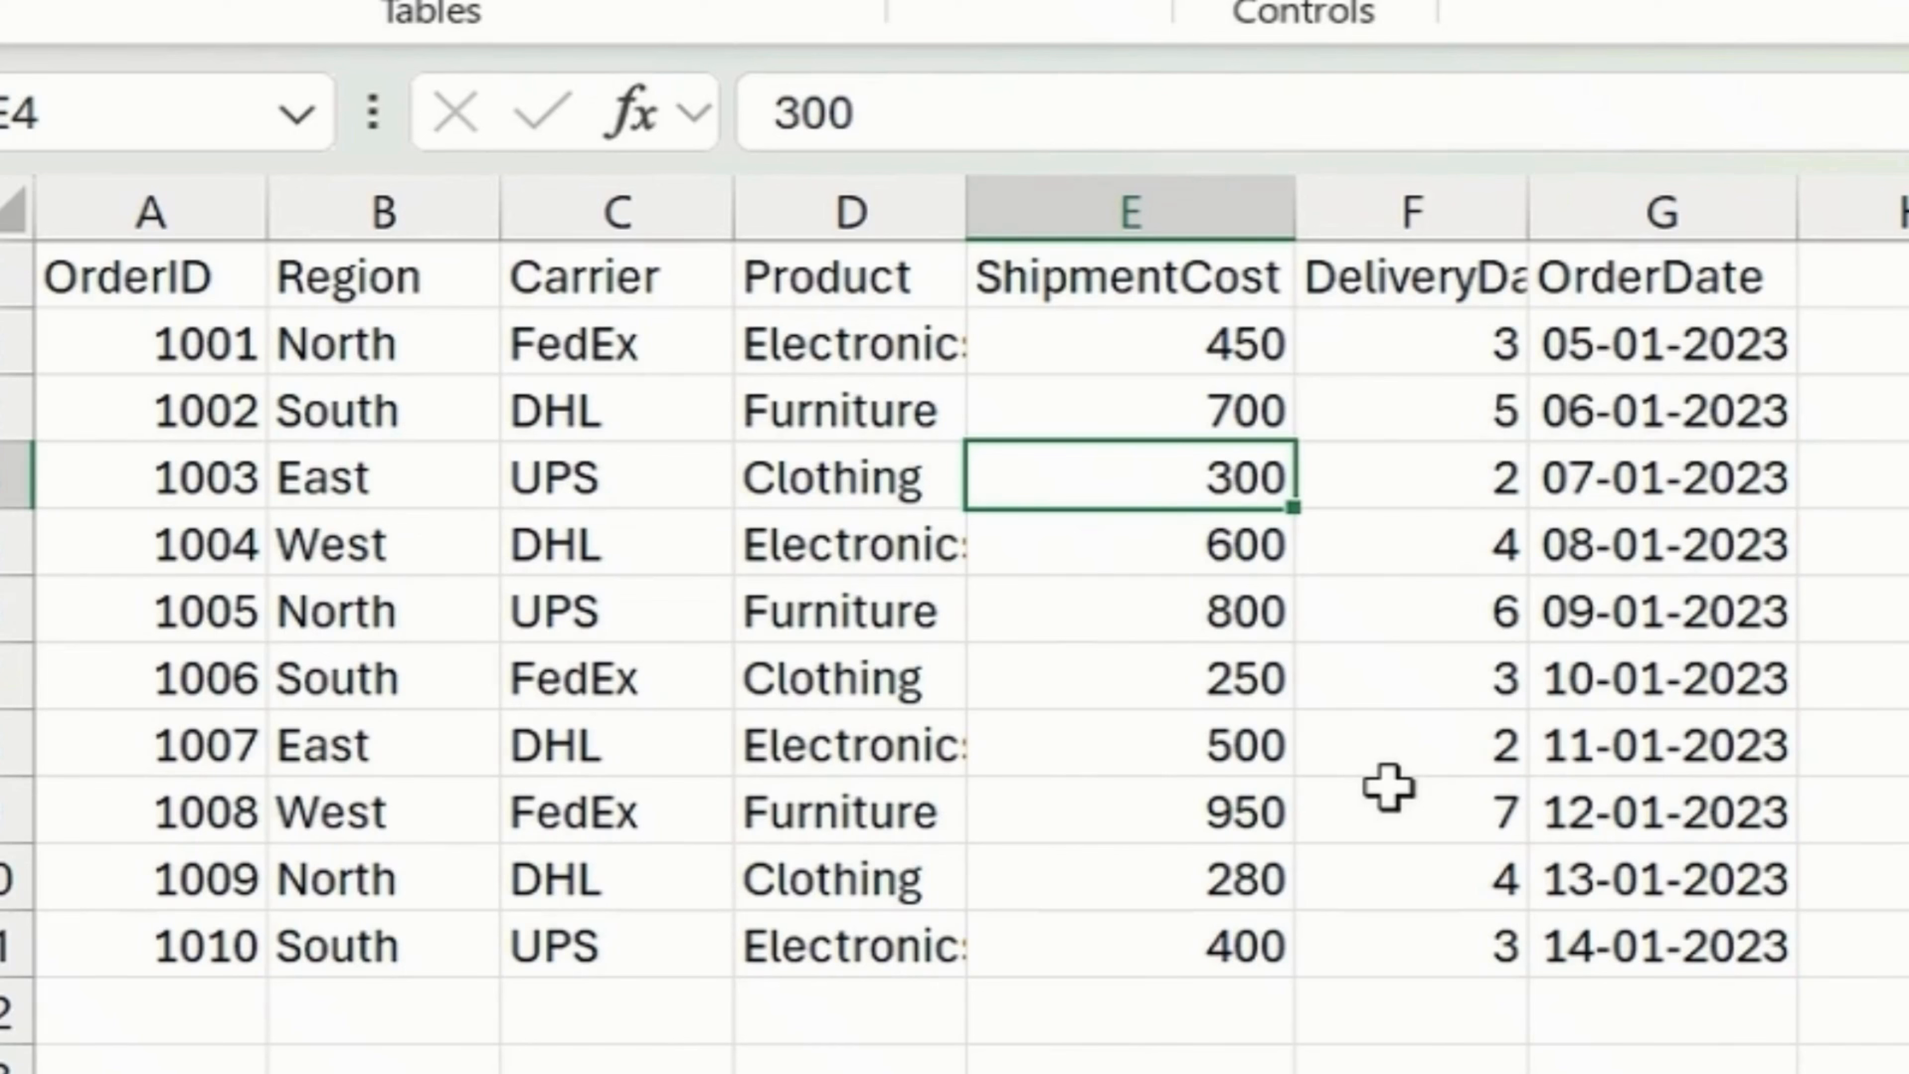
- Examine the shipment data column by column, including OrderID, Region, Carrier, Product, ShipmentCost and DeliveryDays
click(1322, 788)
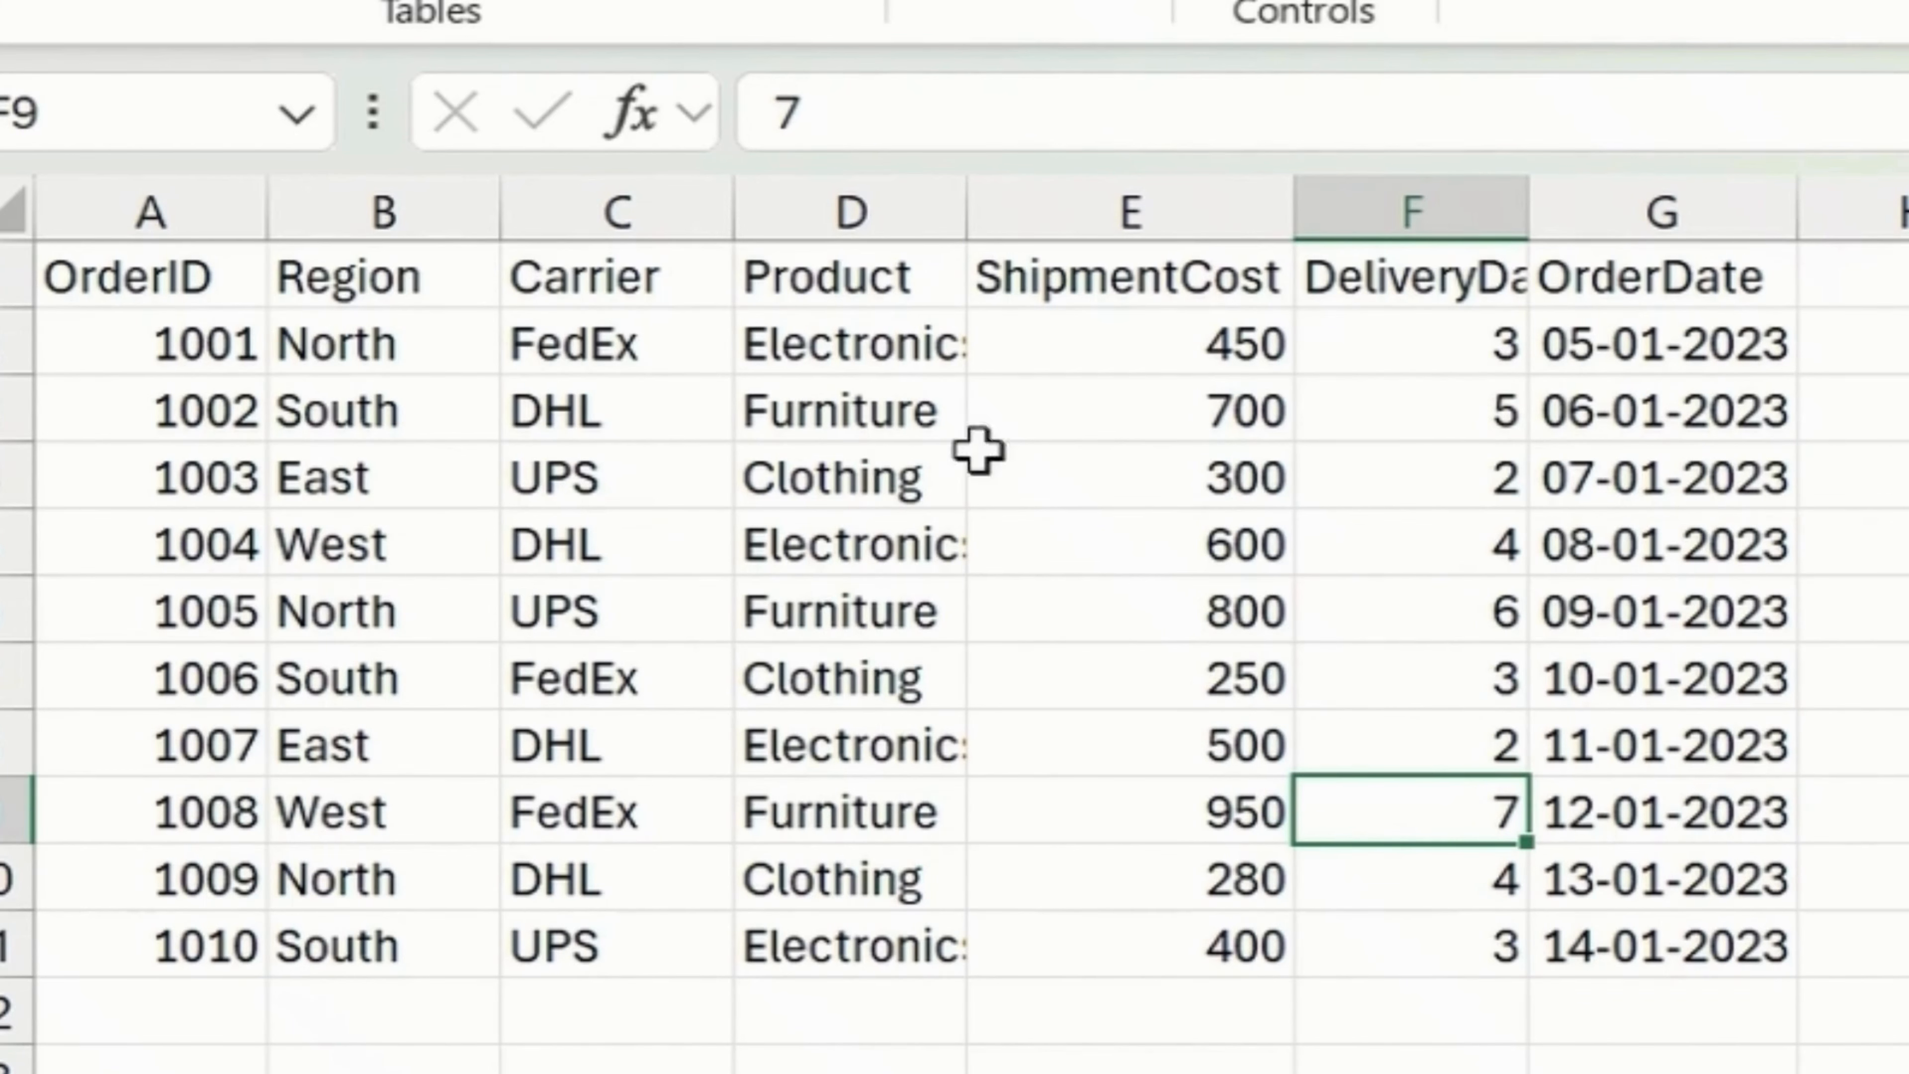
click(164, 213)
click(396, 196)
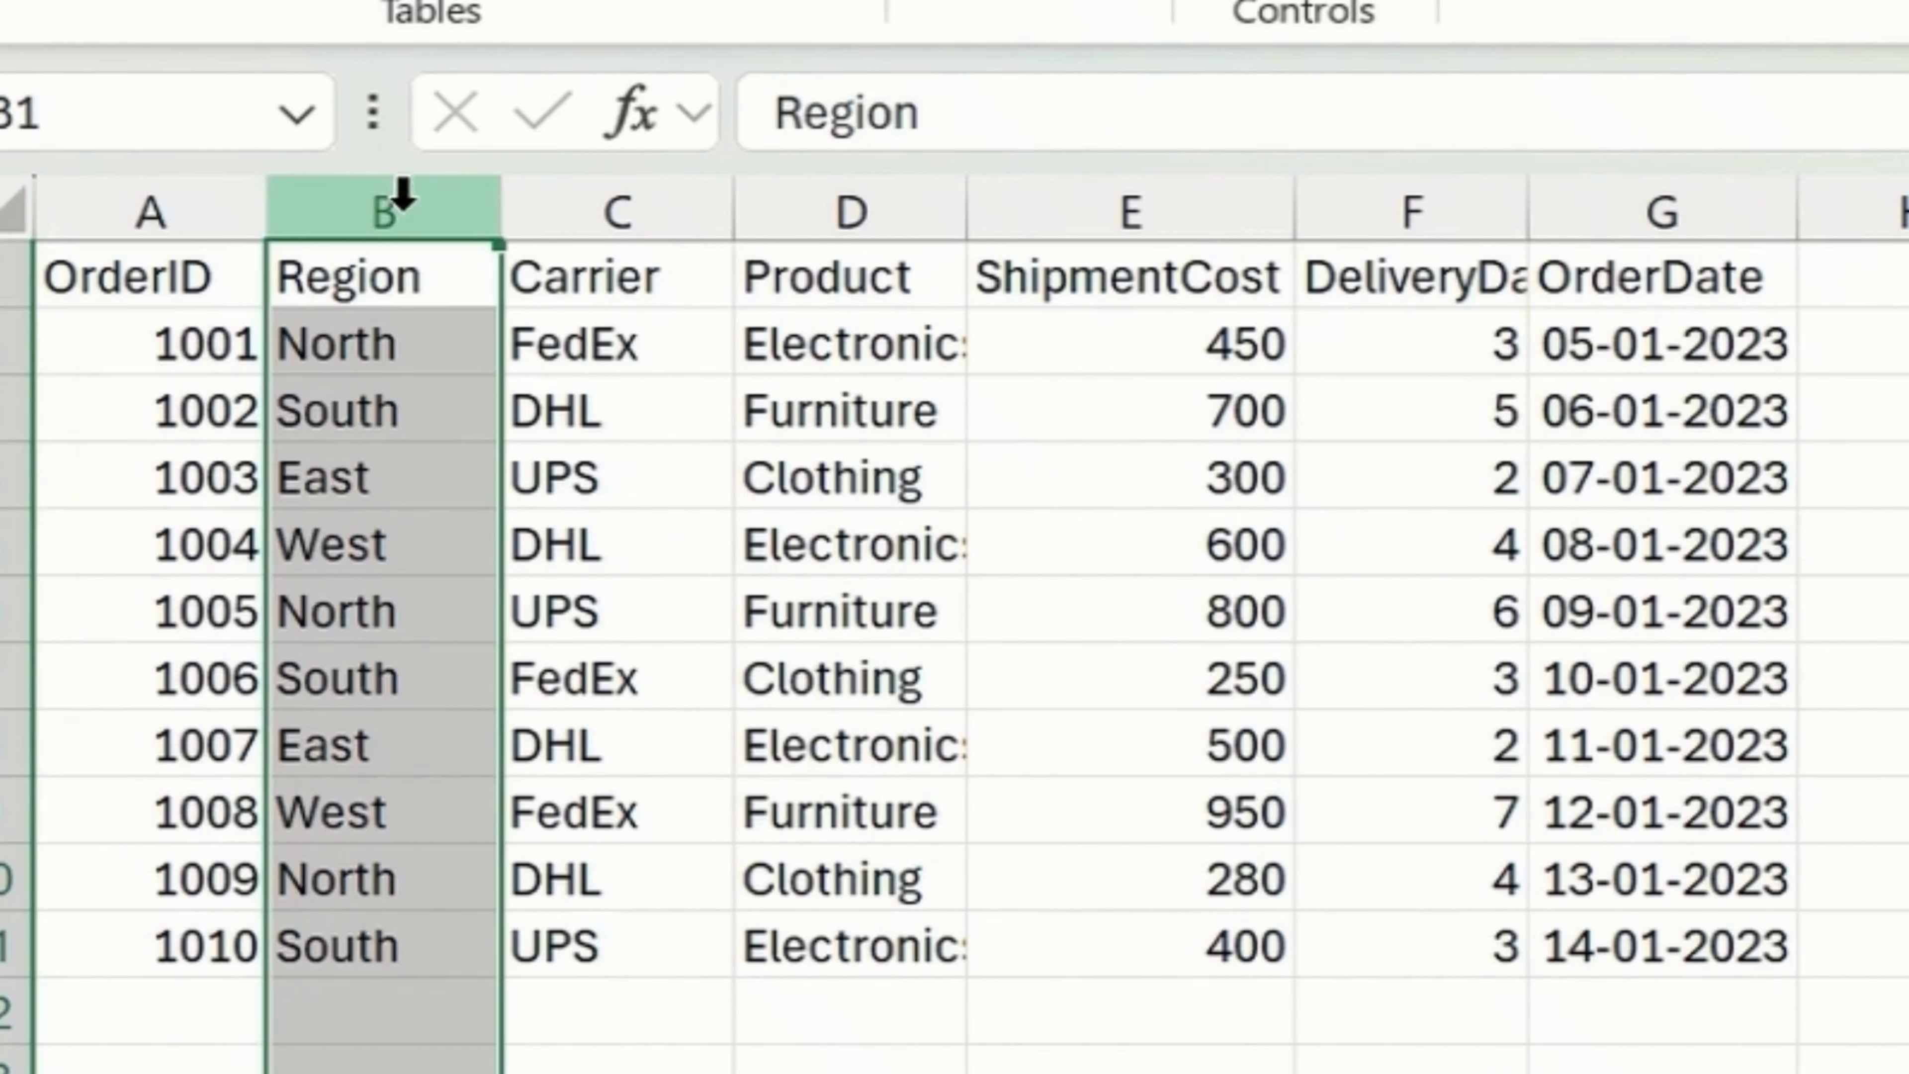
click(601, 184)
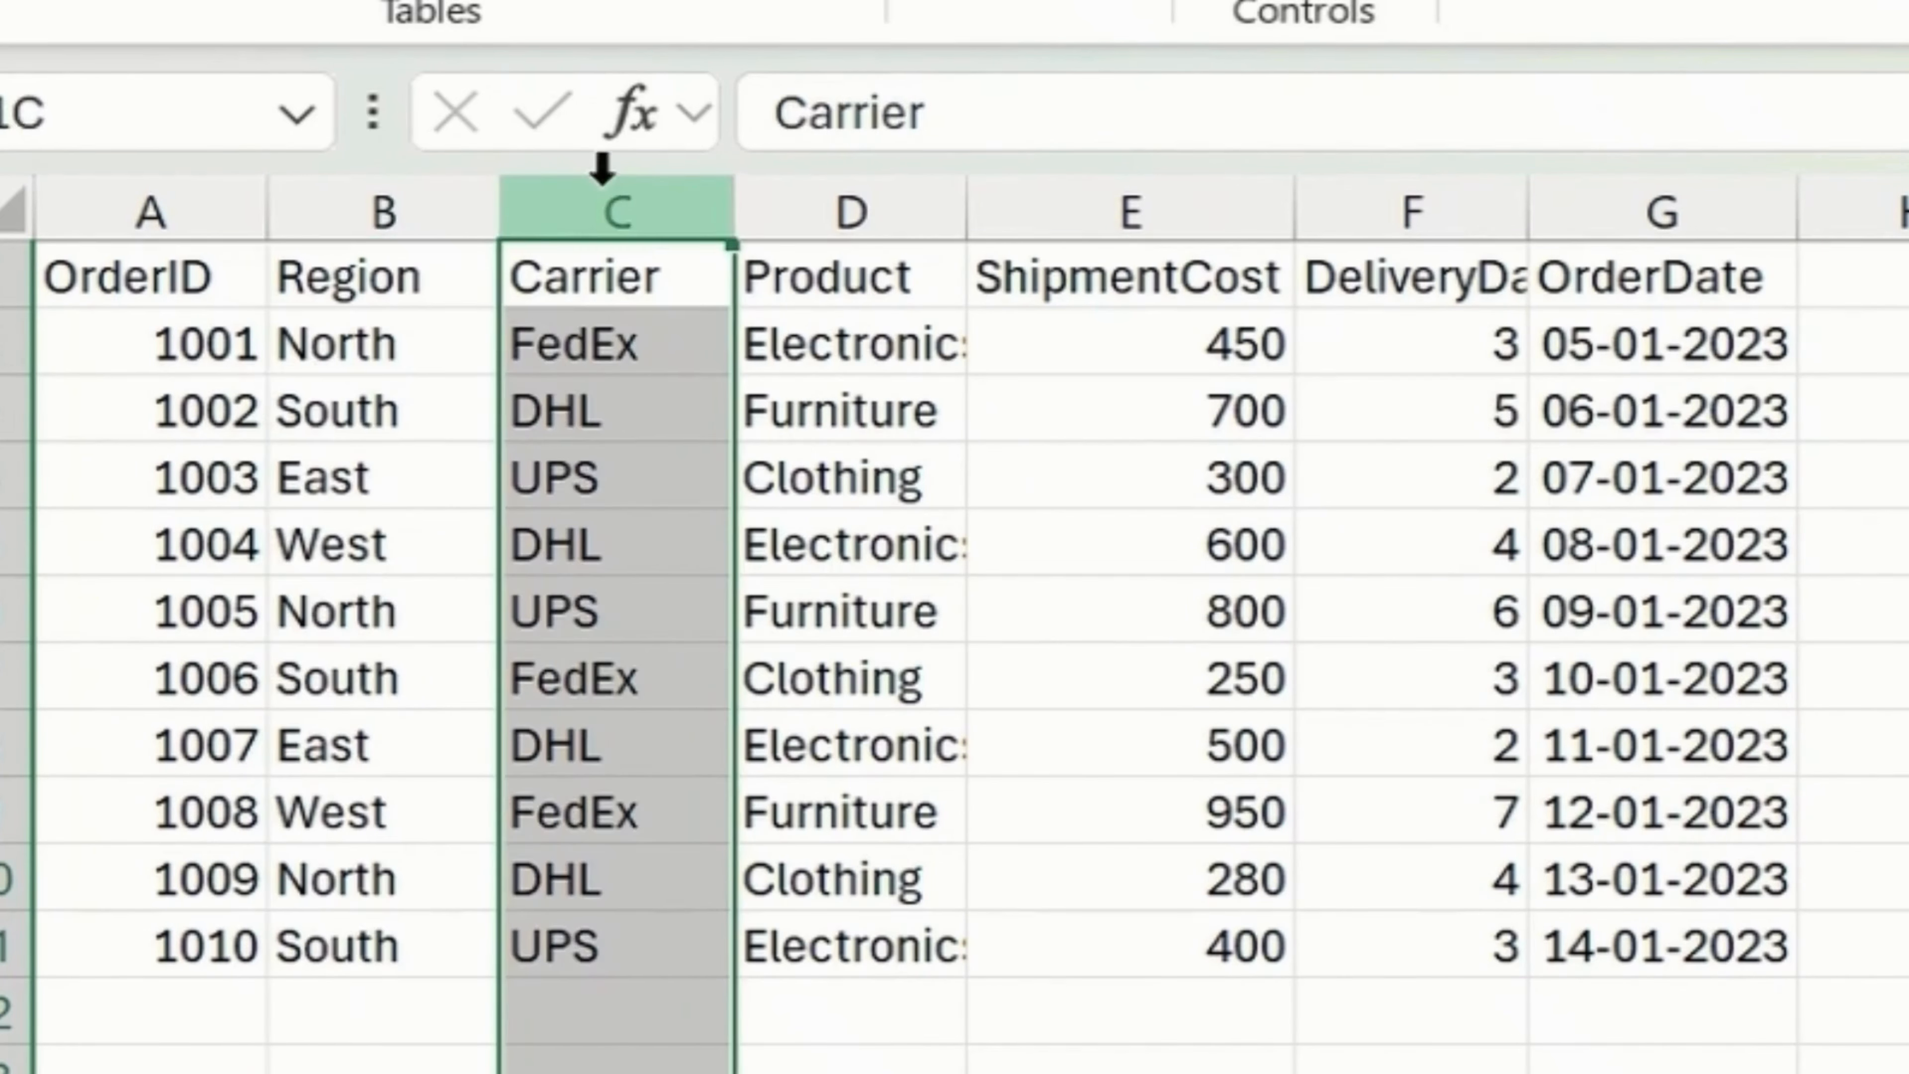
click(834, 180)
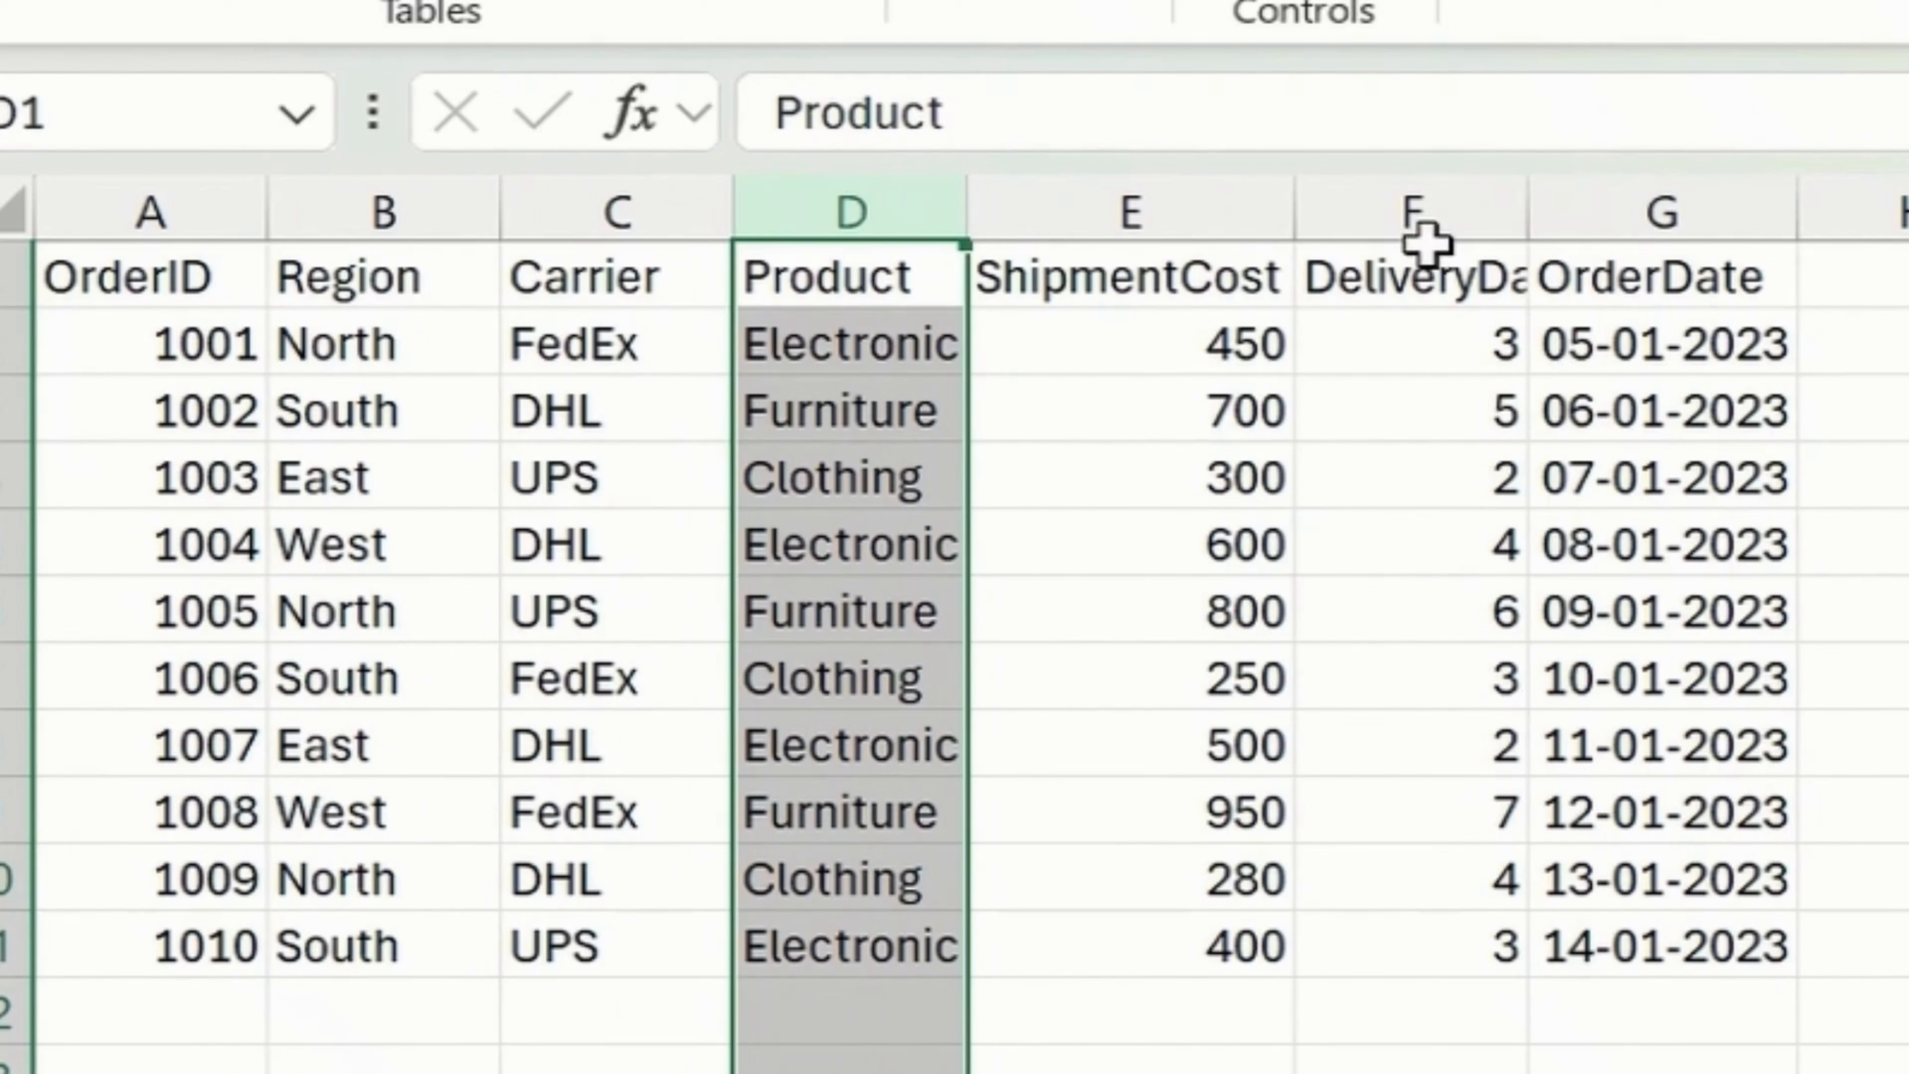
click(1402, 272)
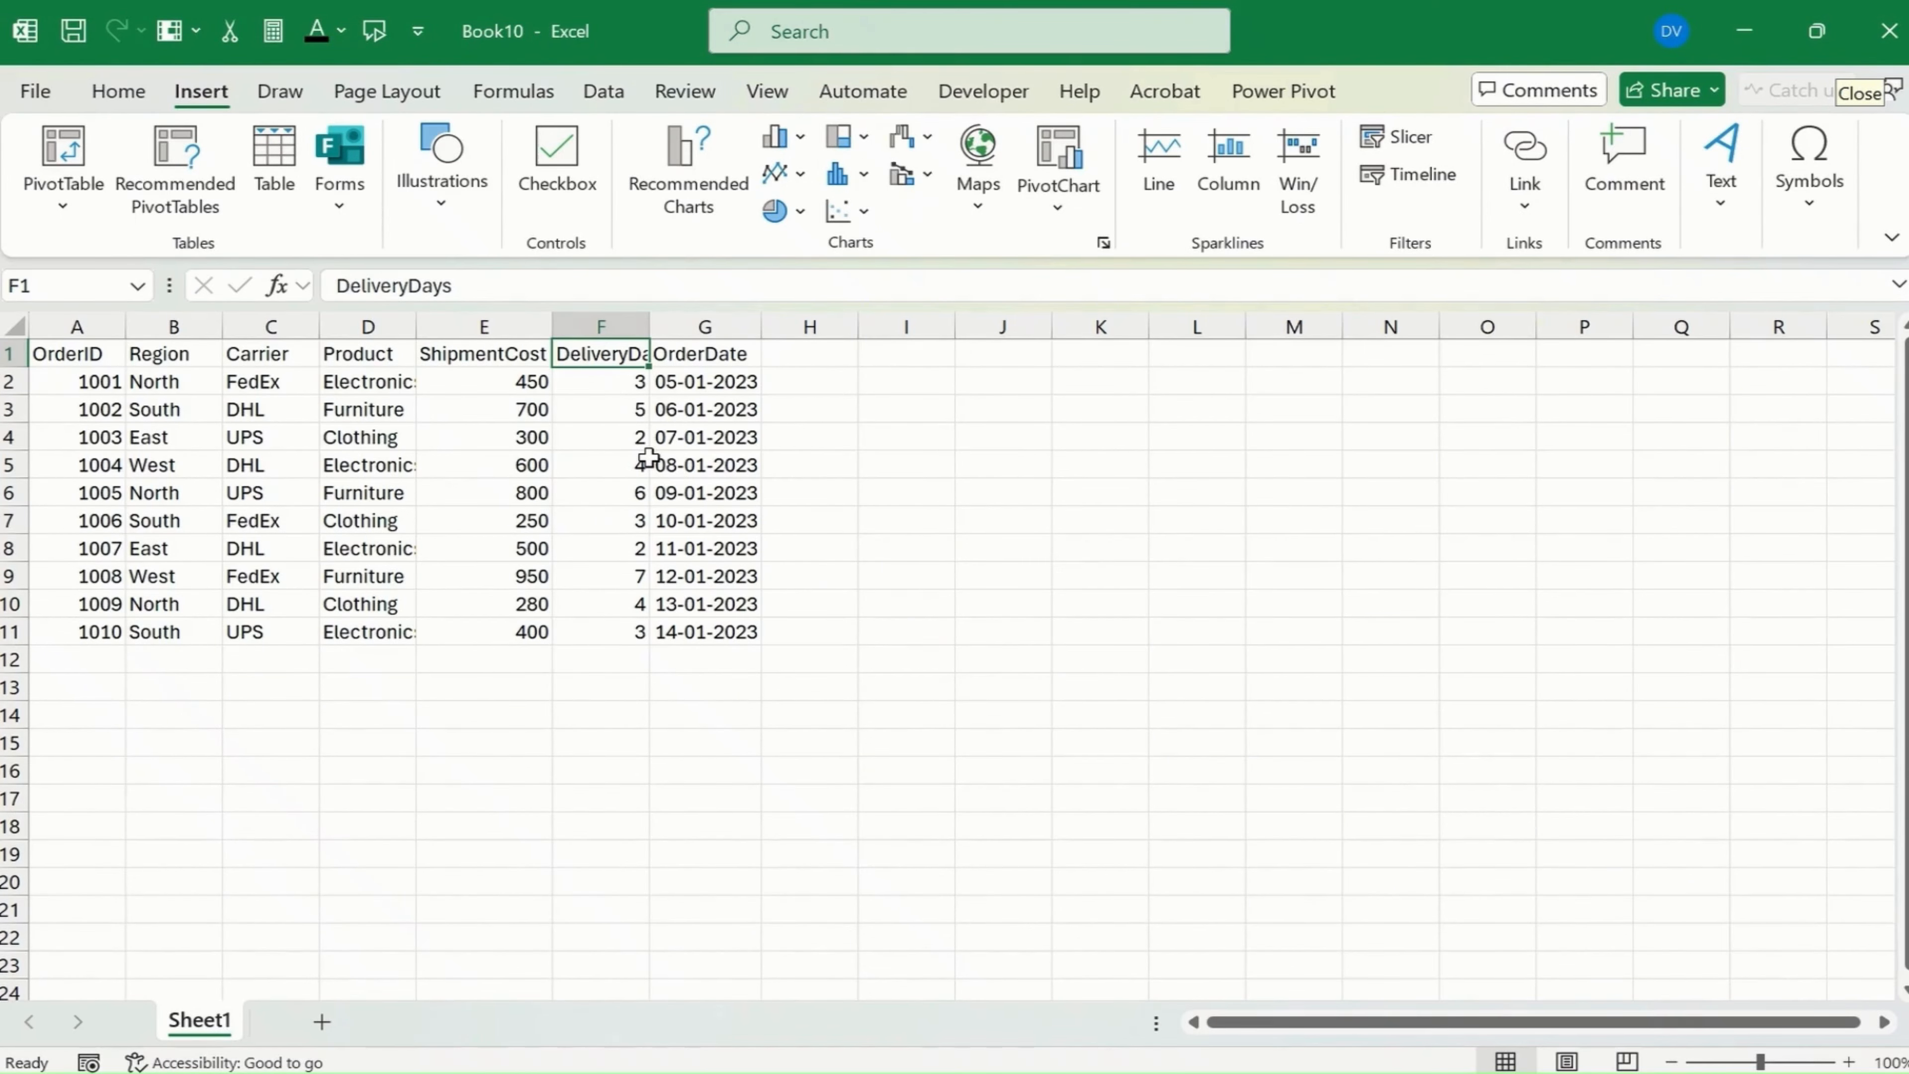
click(644, 432)
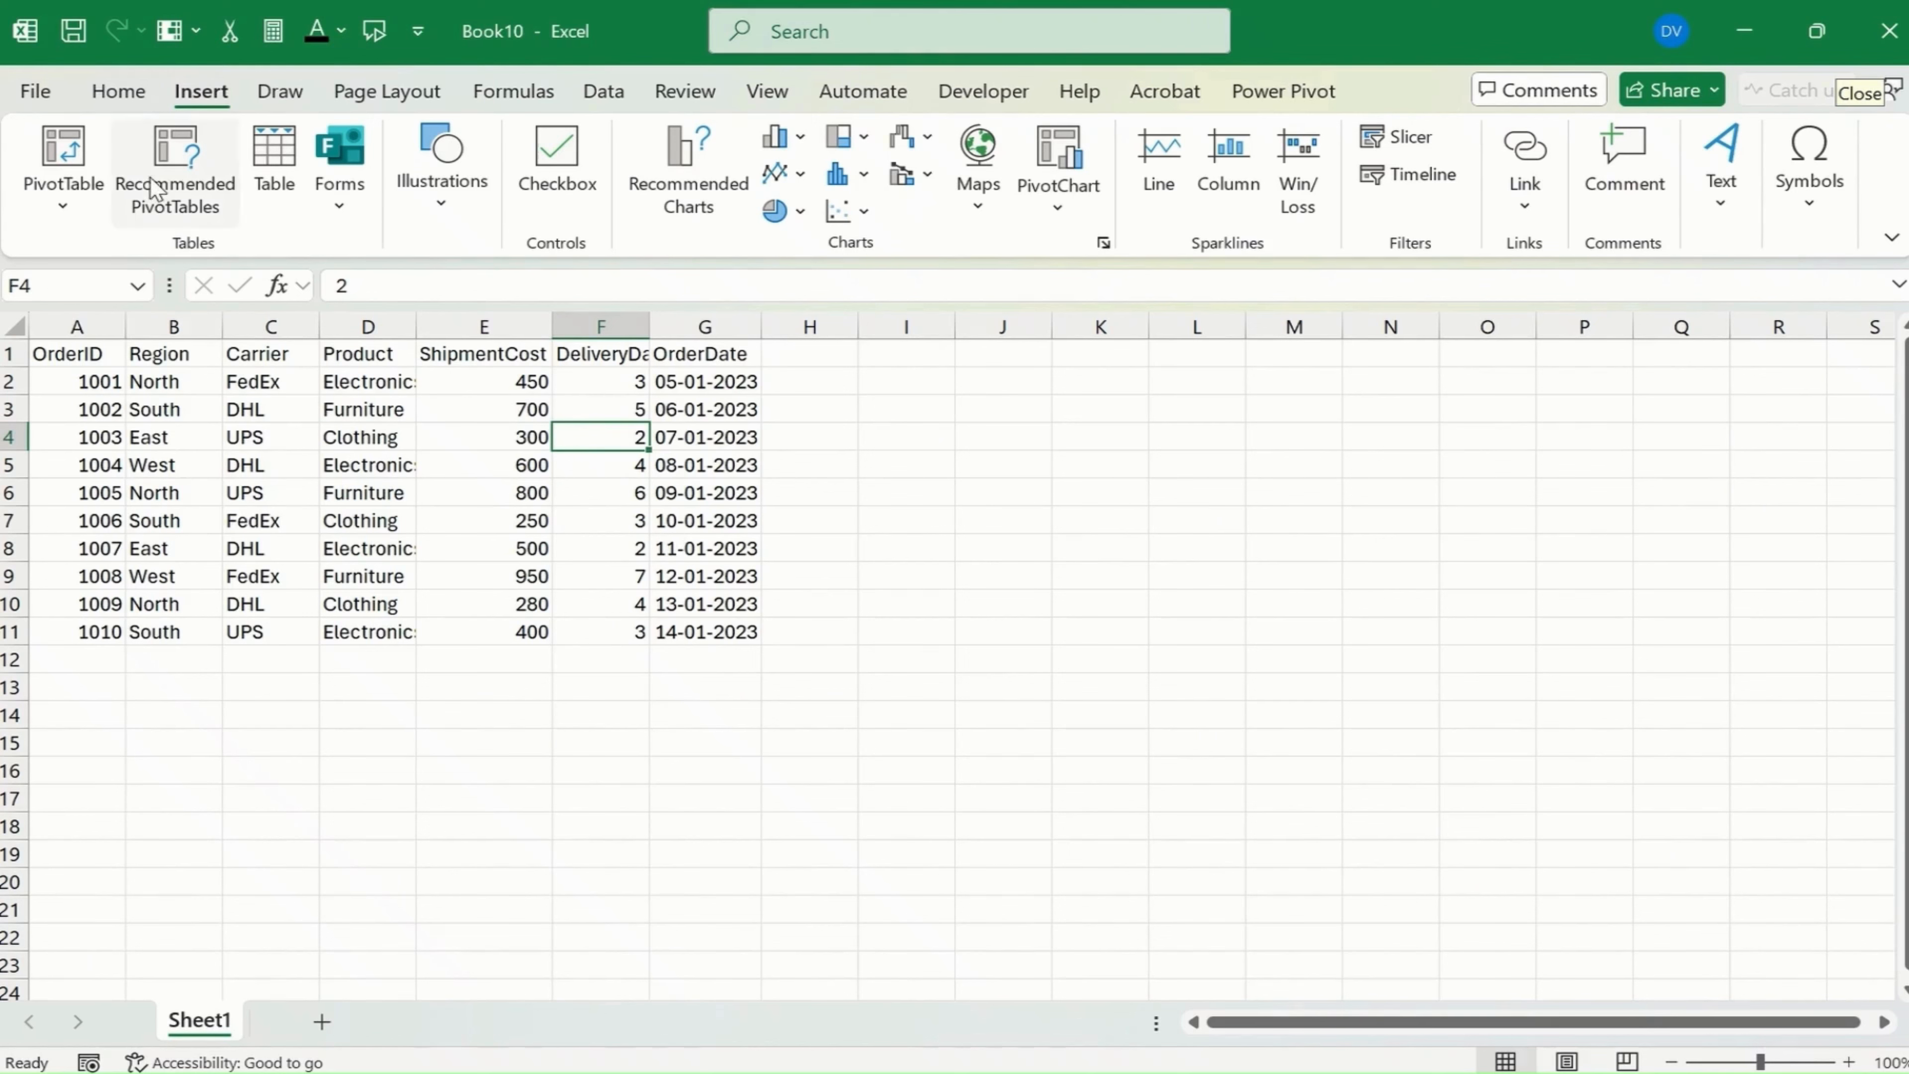
click(117, 90)
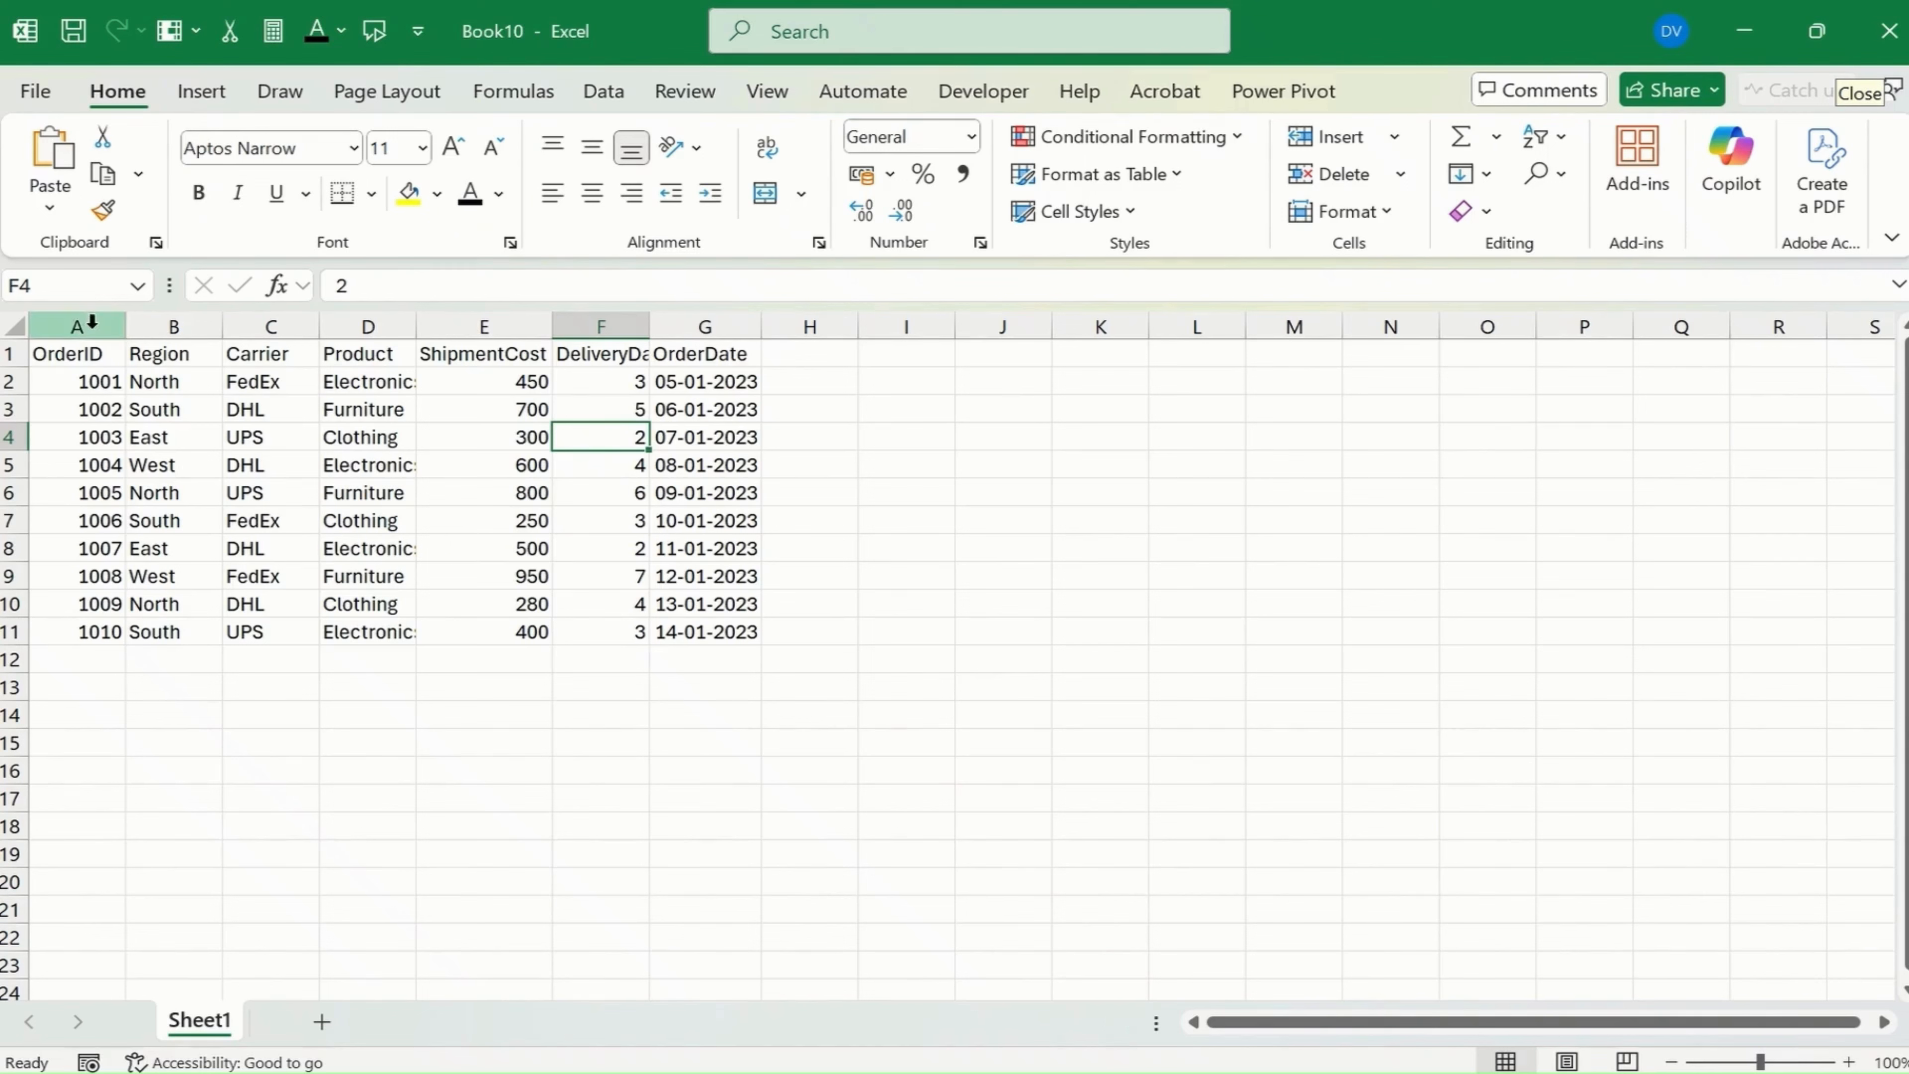
click(83, 324)
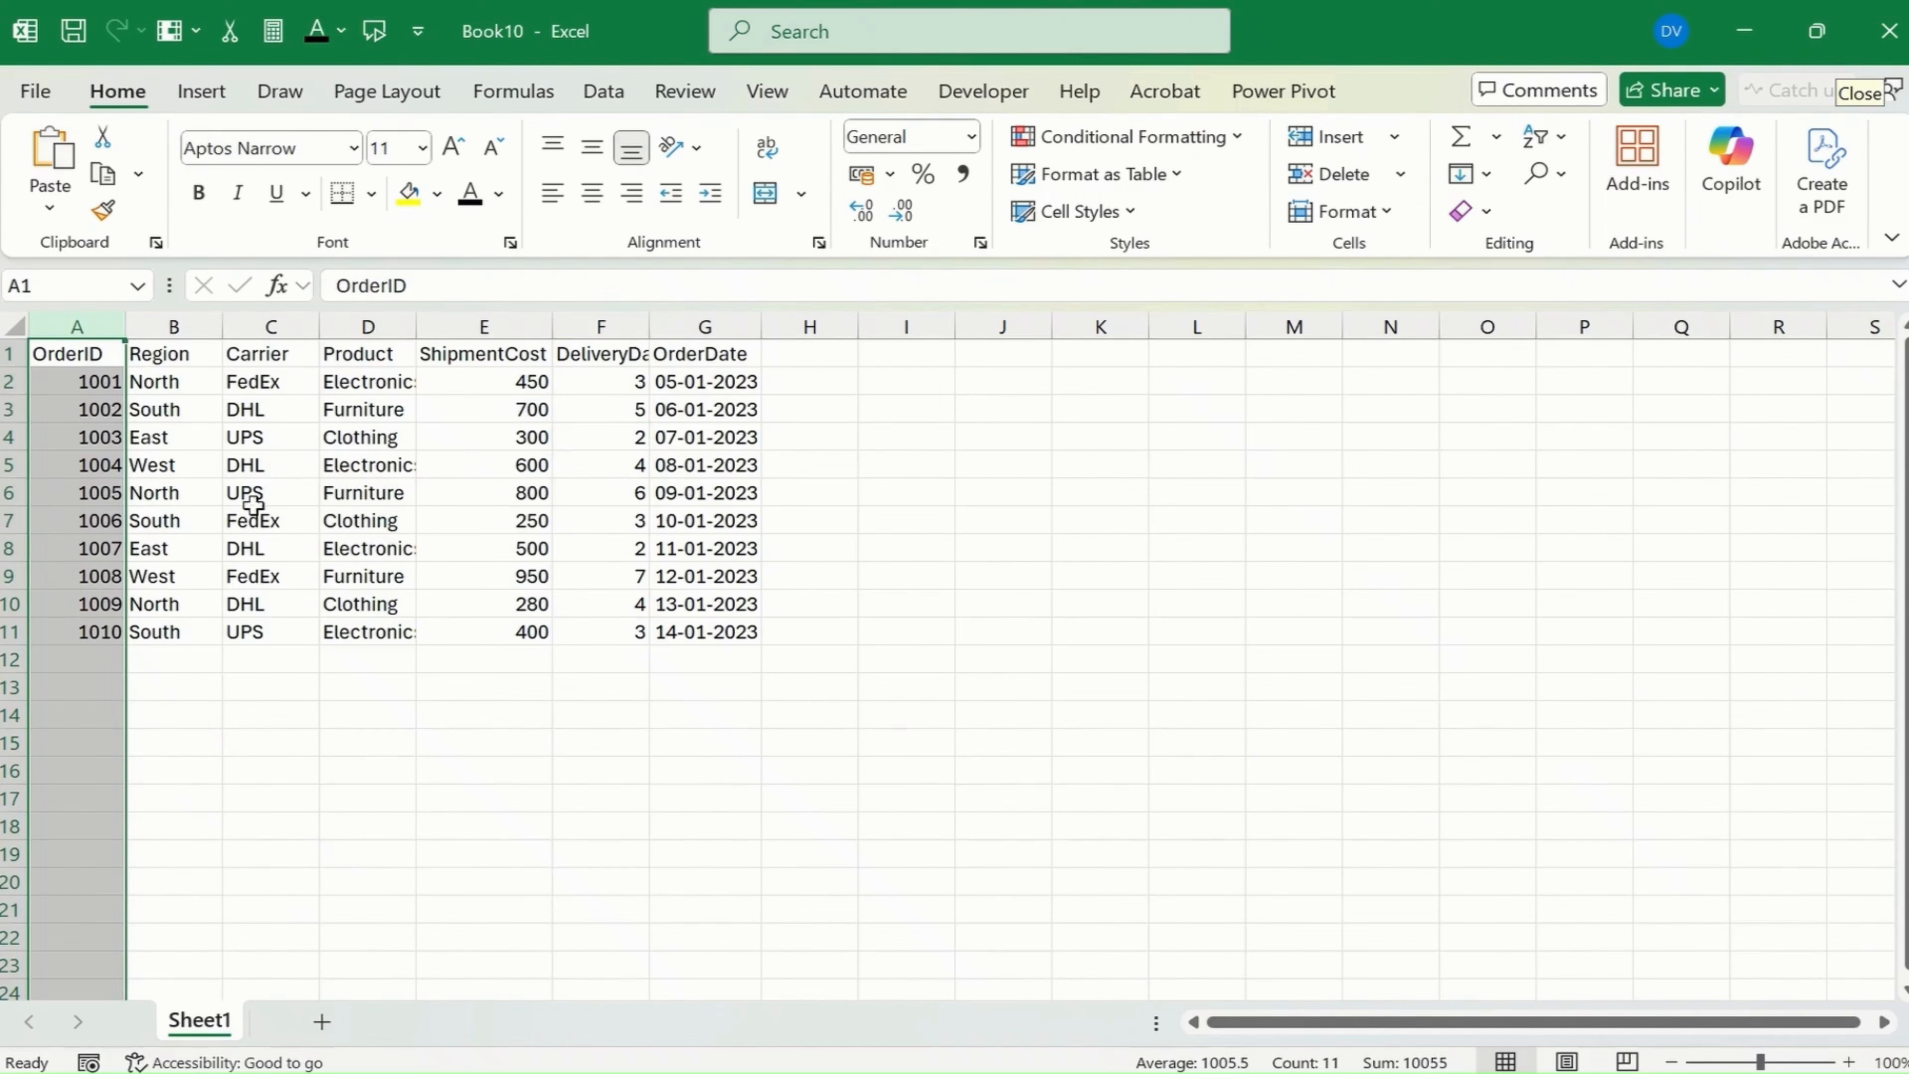
click(420, 505)
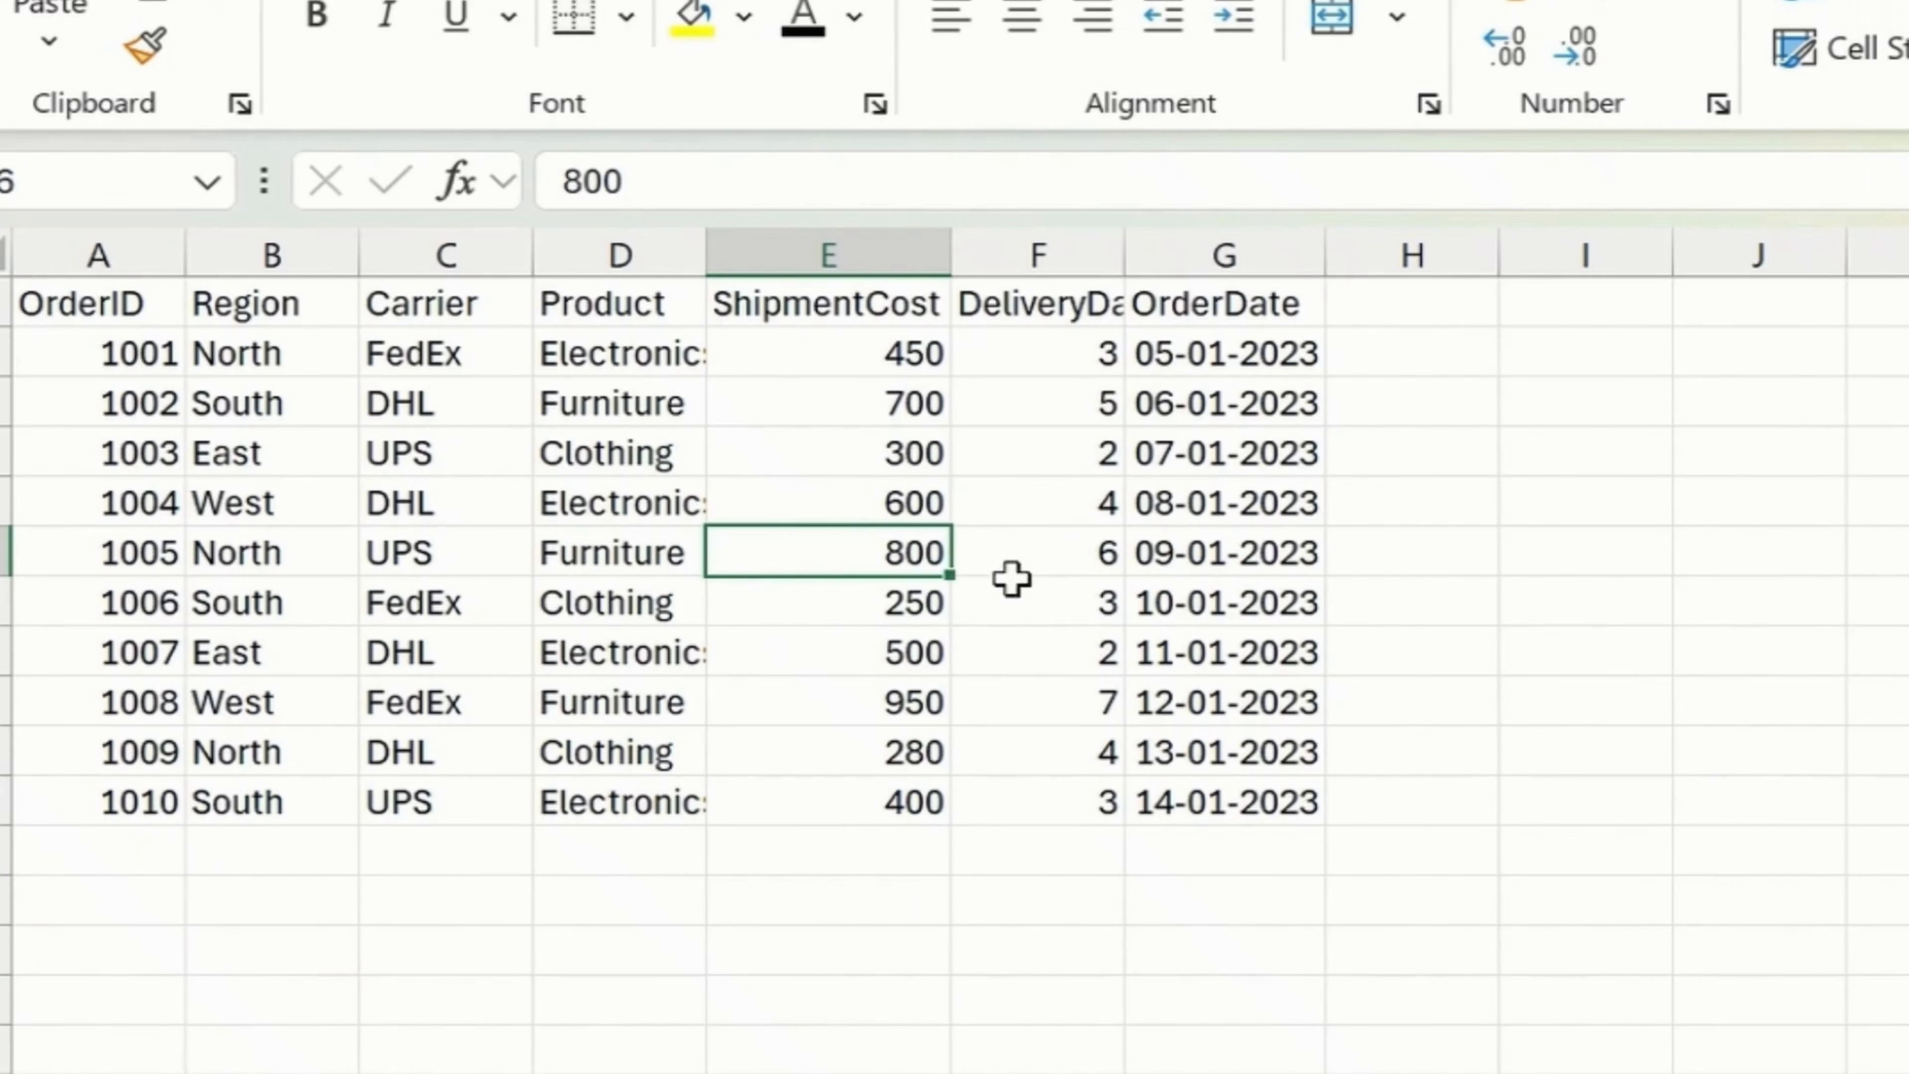
- Widen the DeliveryDays column so that its full header fits
drag(81, 304, 1287, 299)
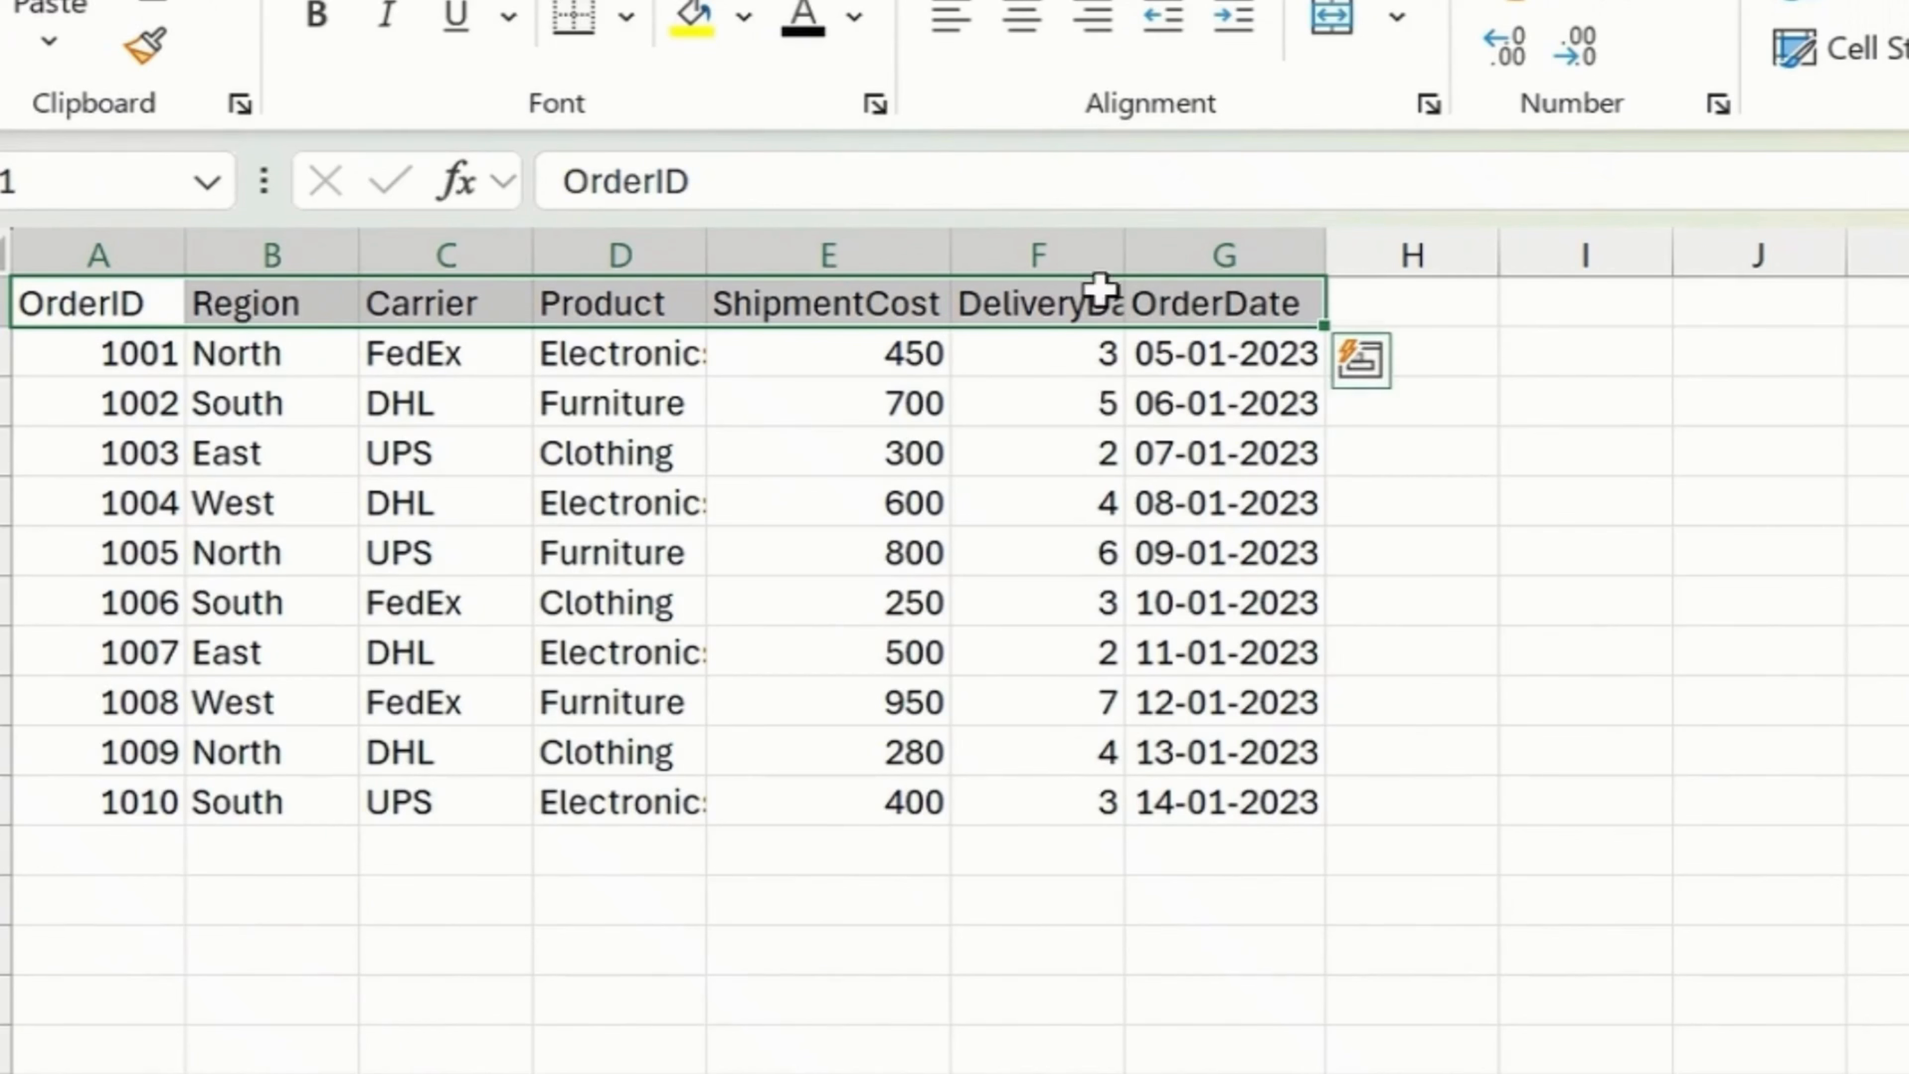
double_click(1124, 230)
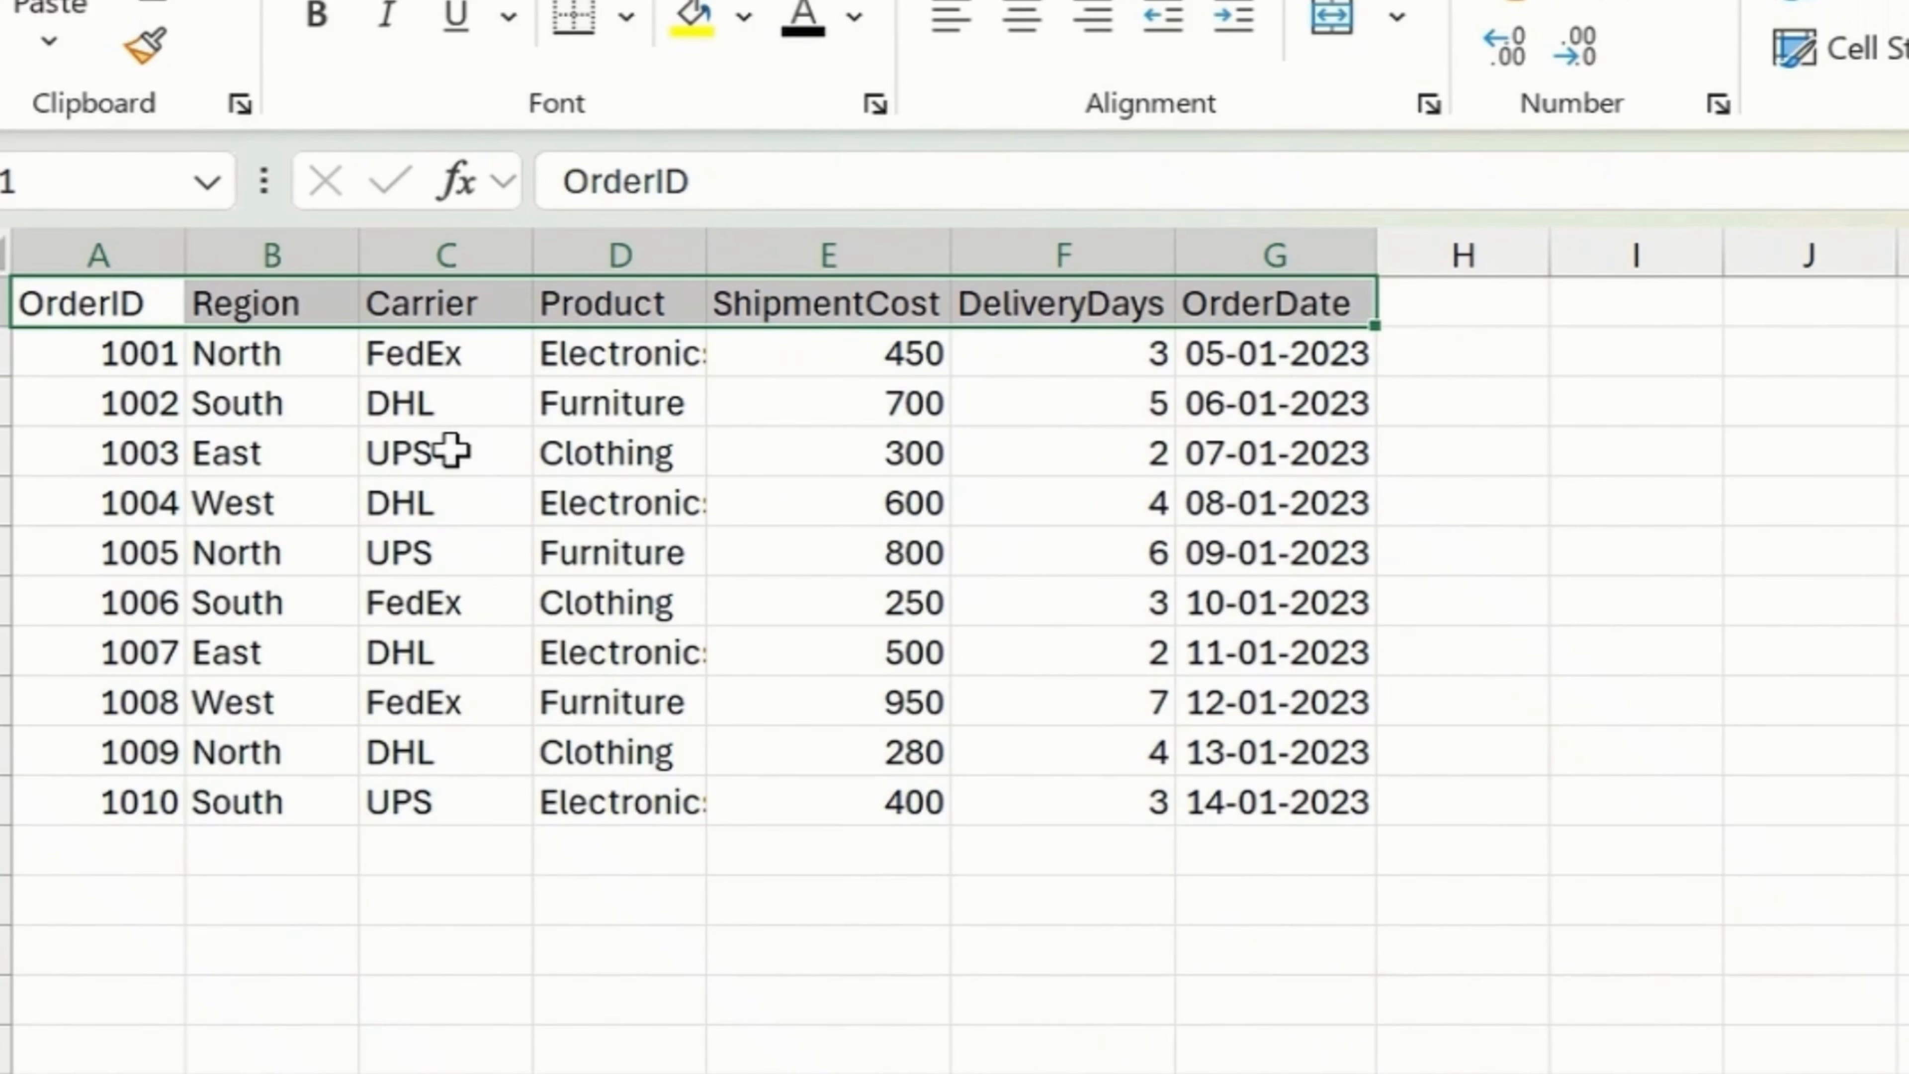
drag(1337, 801, 12, 348)
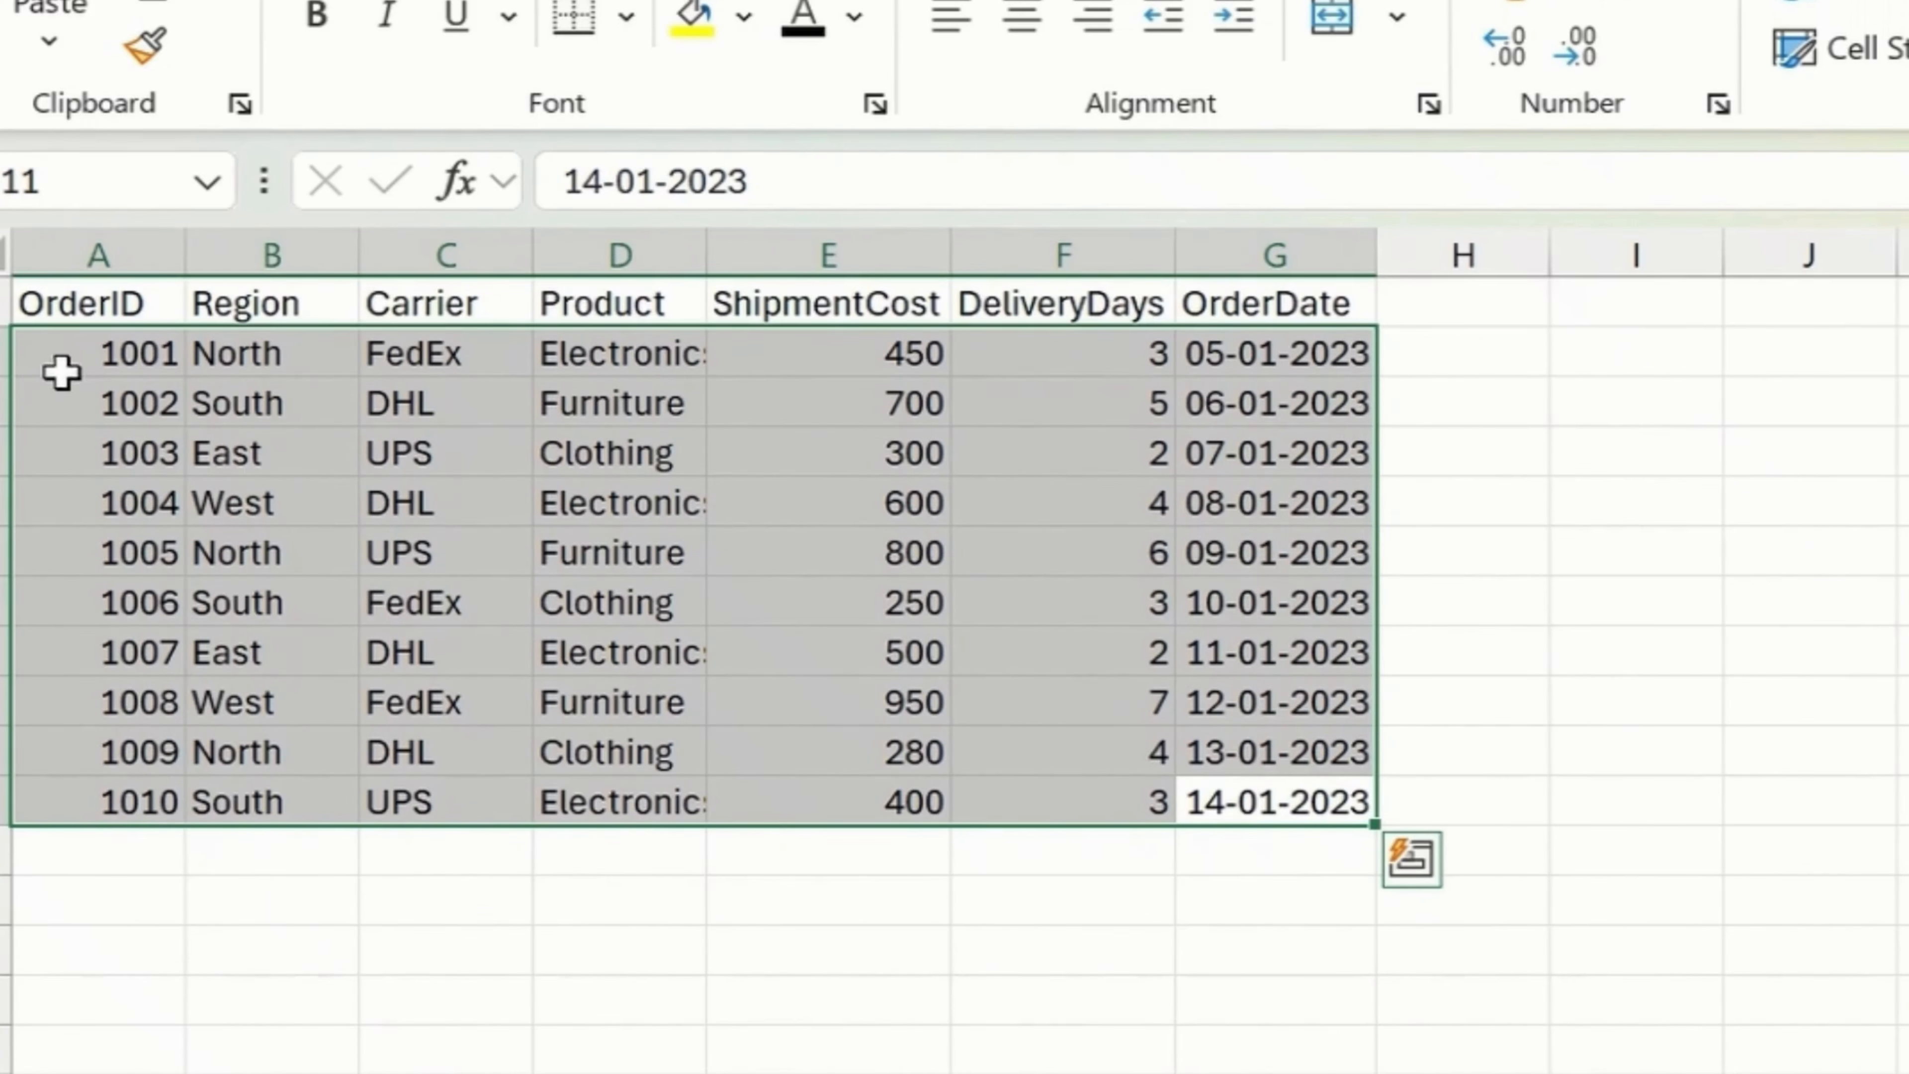
click(1001, 545)
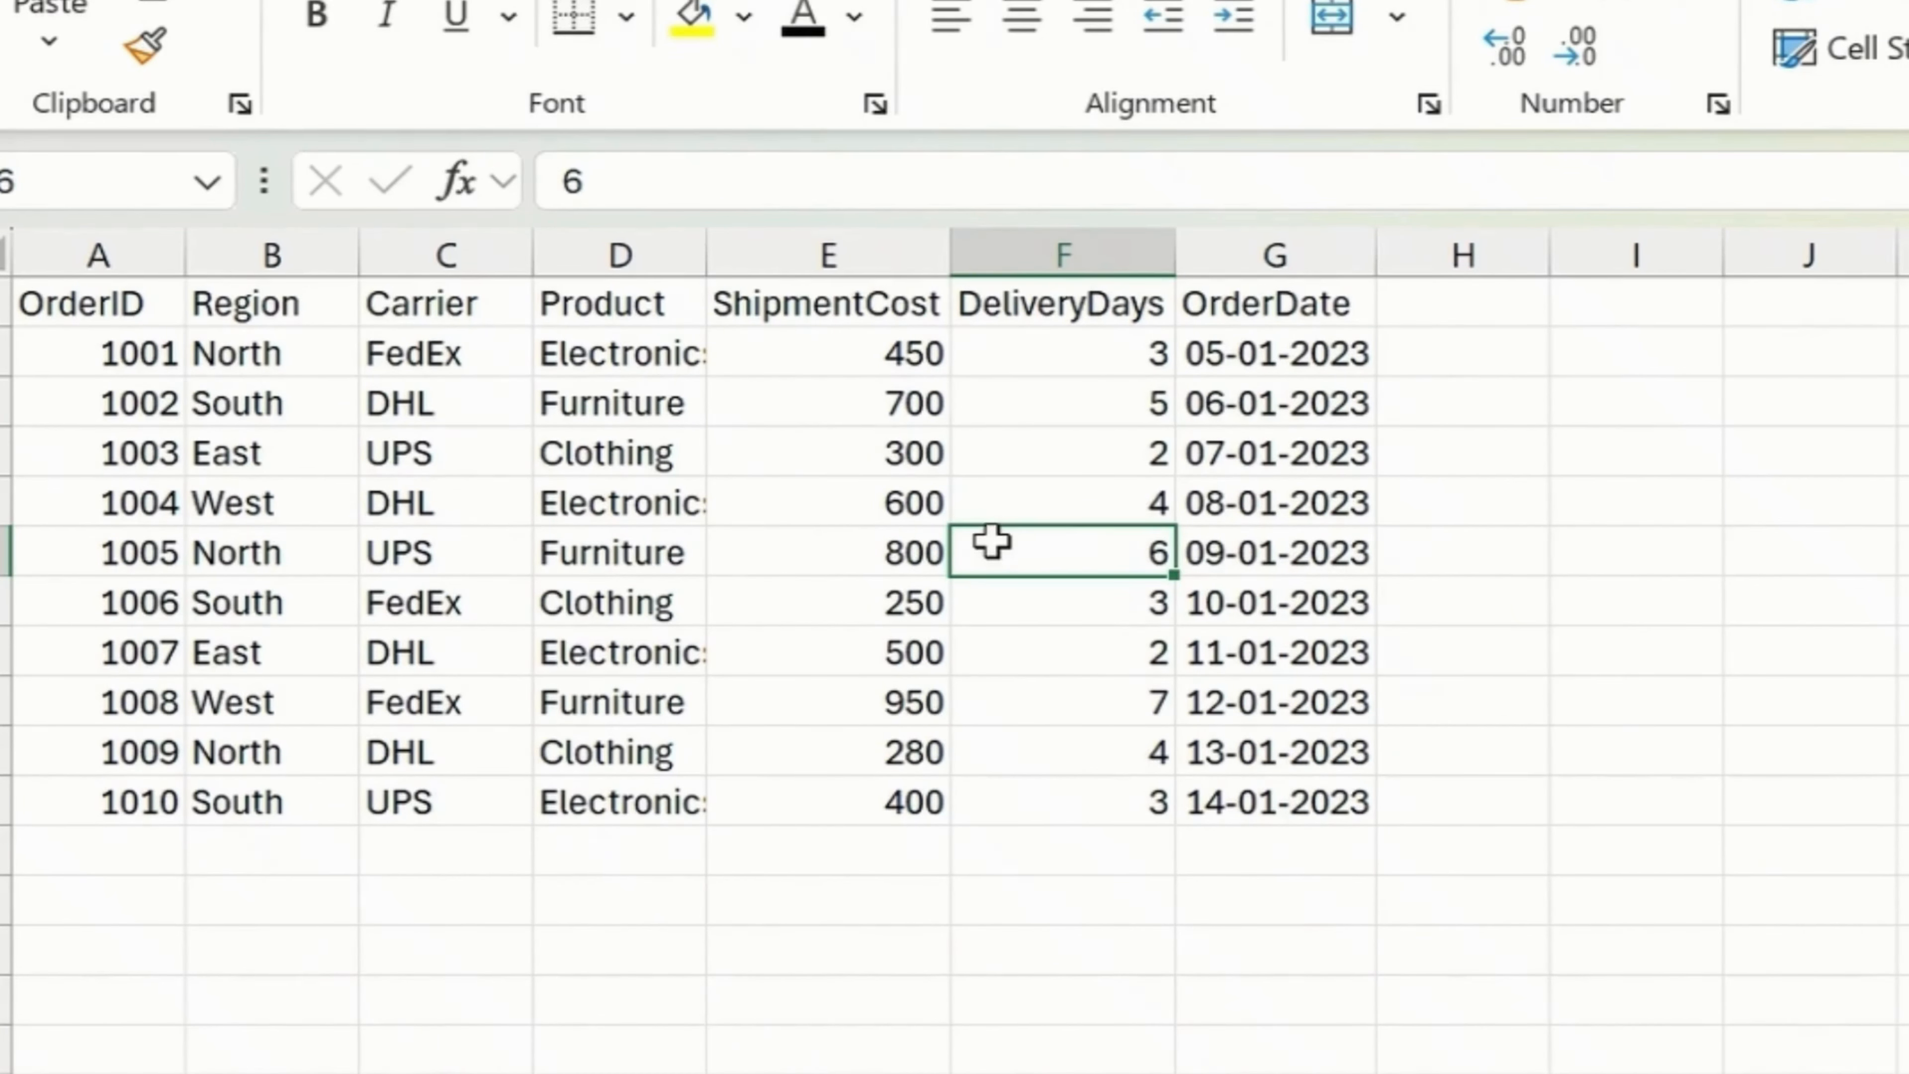
- Format the OrderDate values in G2:G11 as Short Date
drag(1291, 358, 1320, 782)
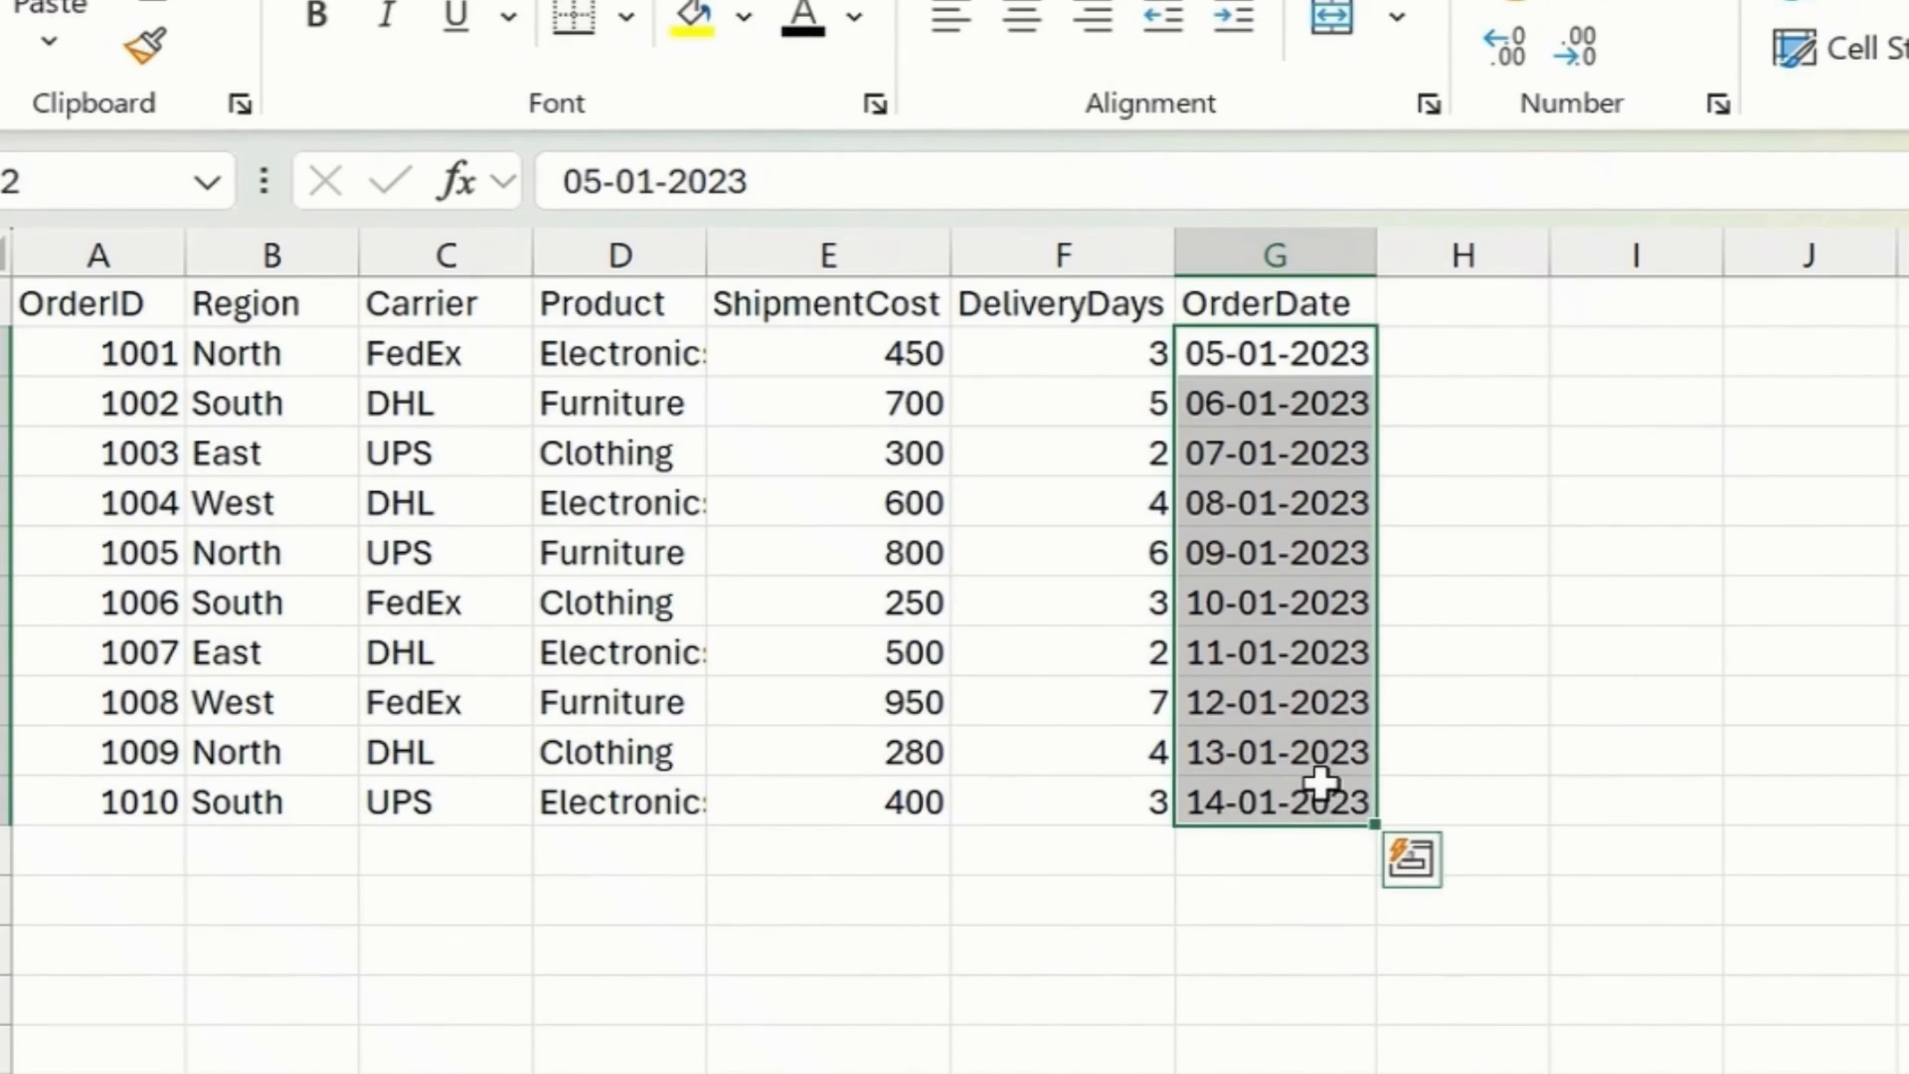
click(1693, 134)
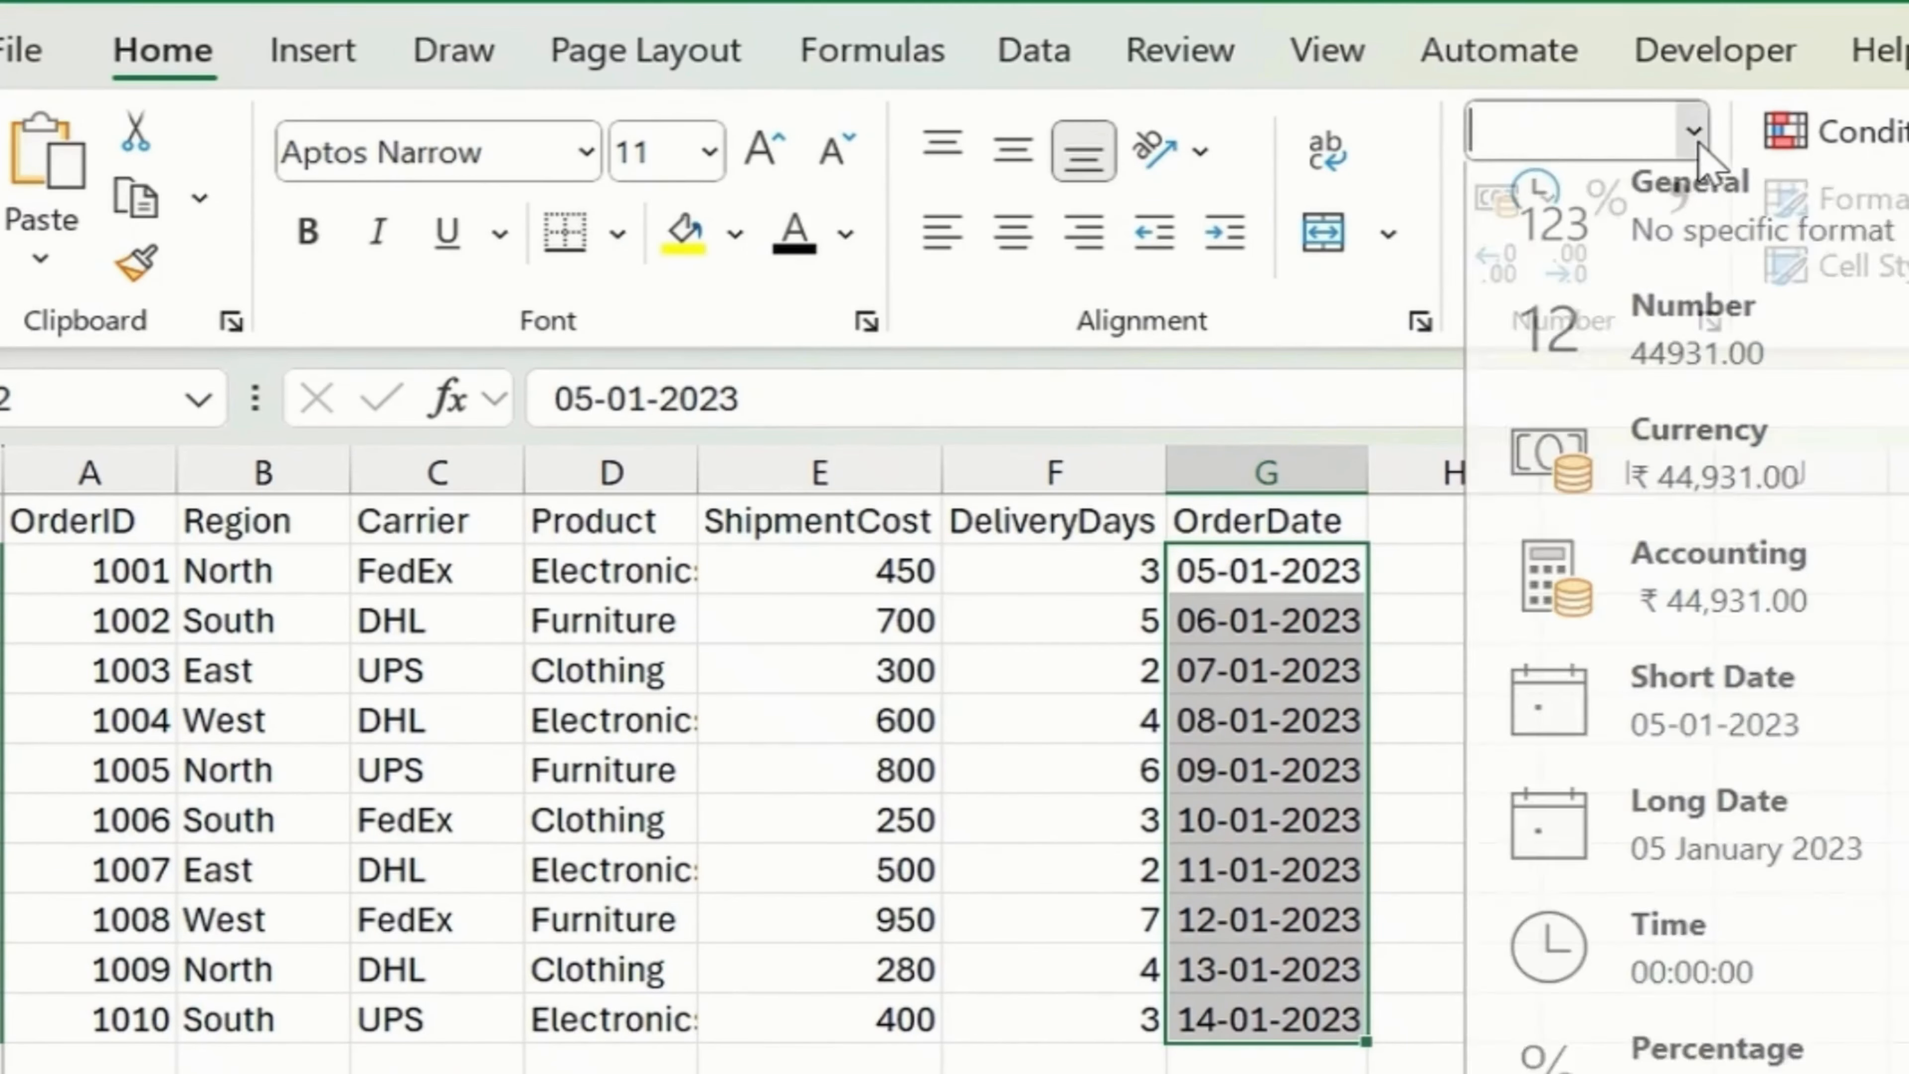
click(1724, 726)
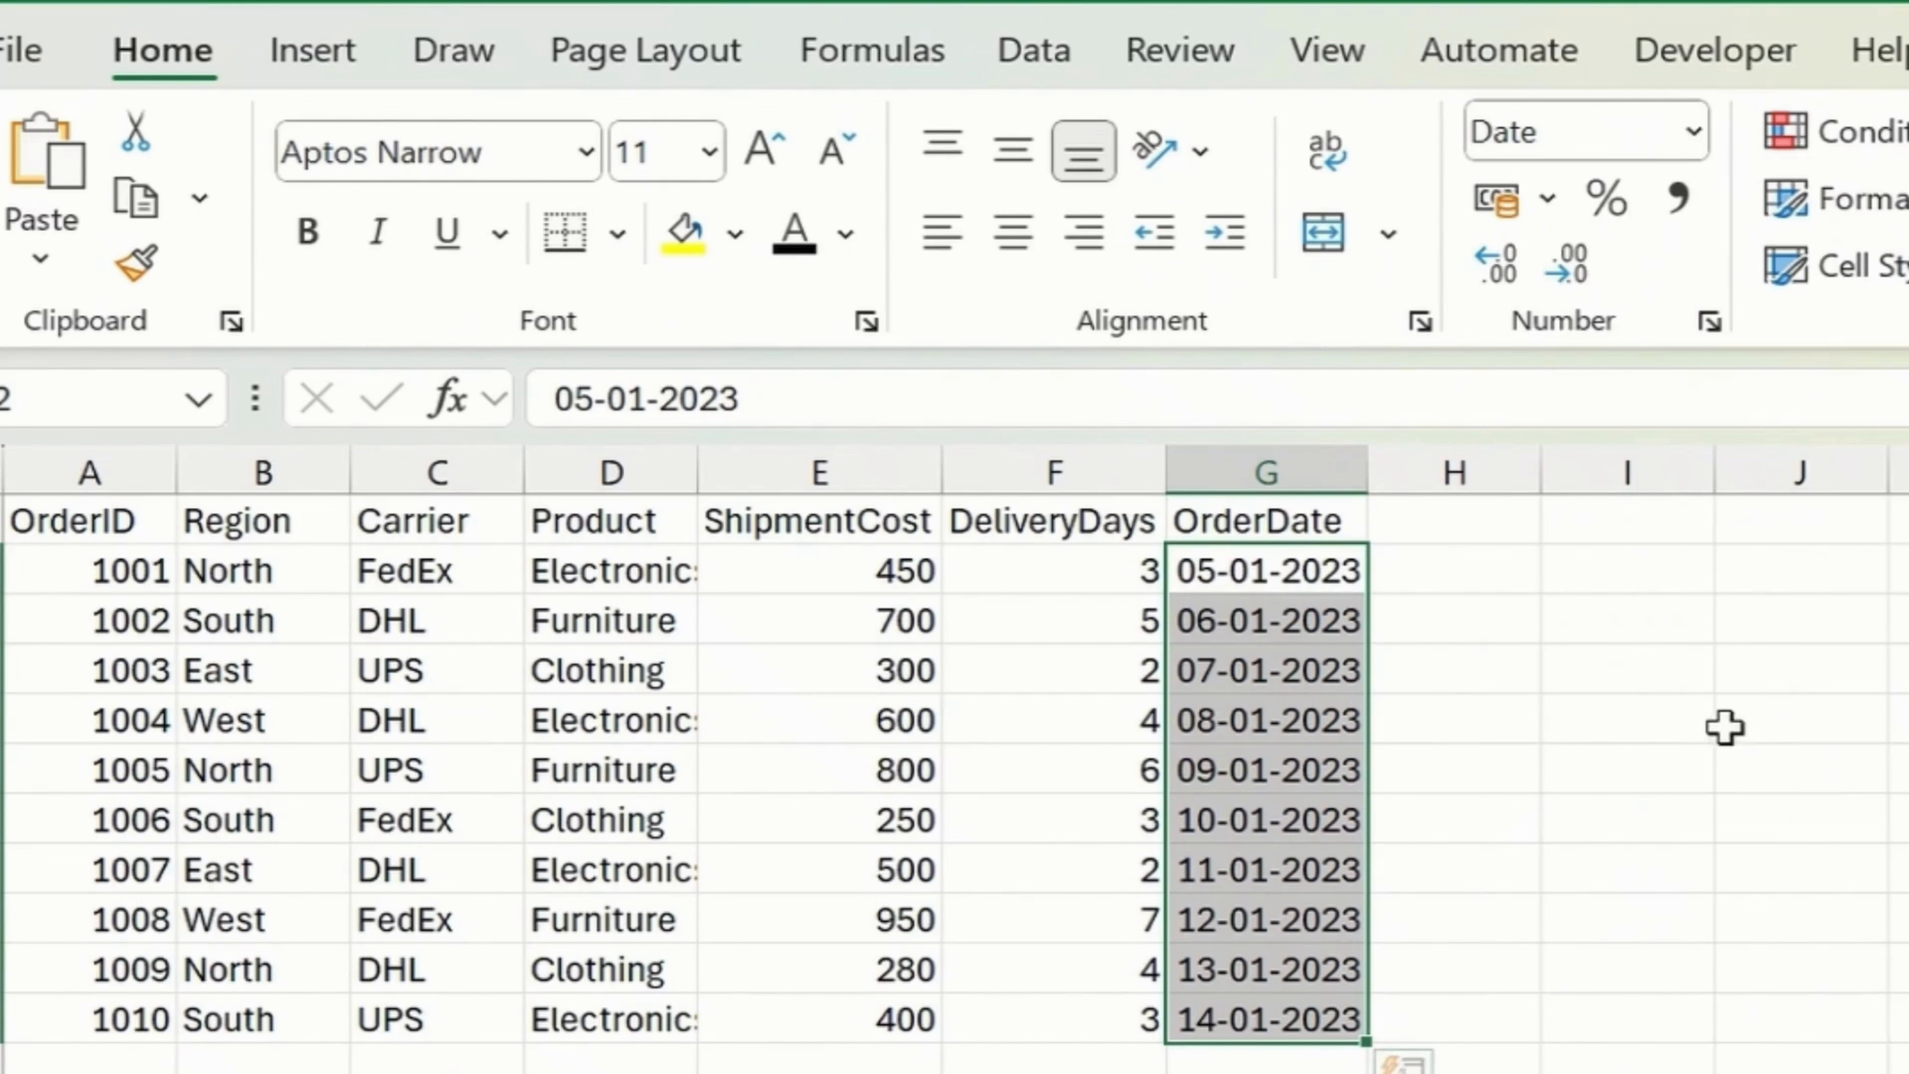
- Format the DeliveryDays values in F2:F11 as Number with no decimal places
drag(1048, 583, 1163, 1013)
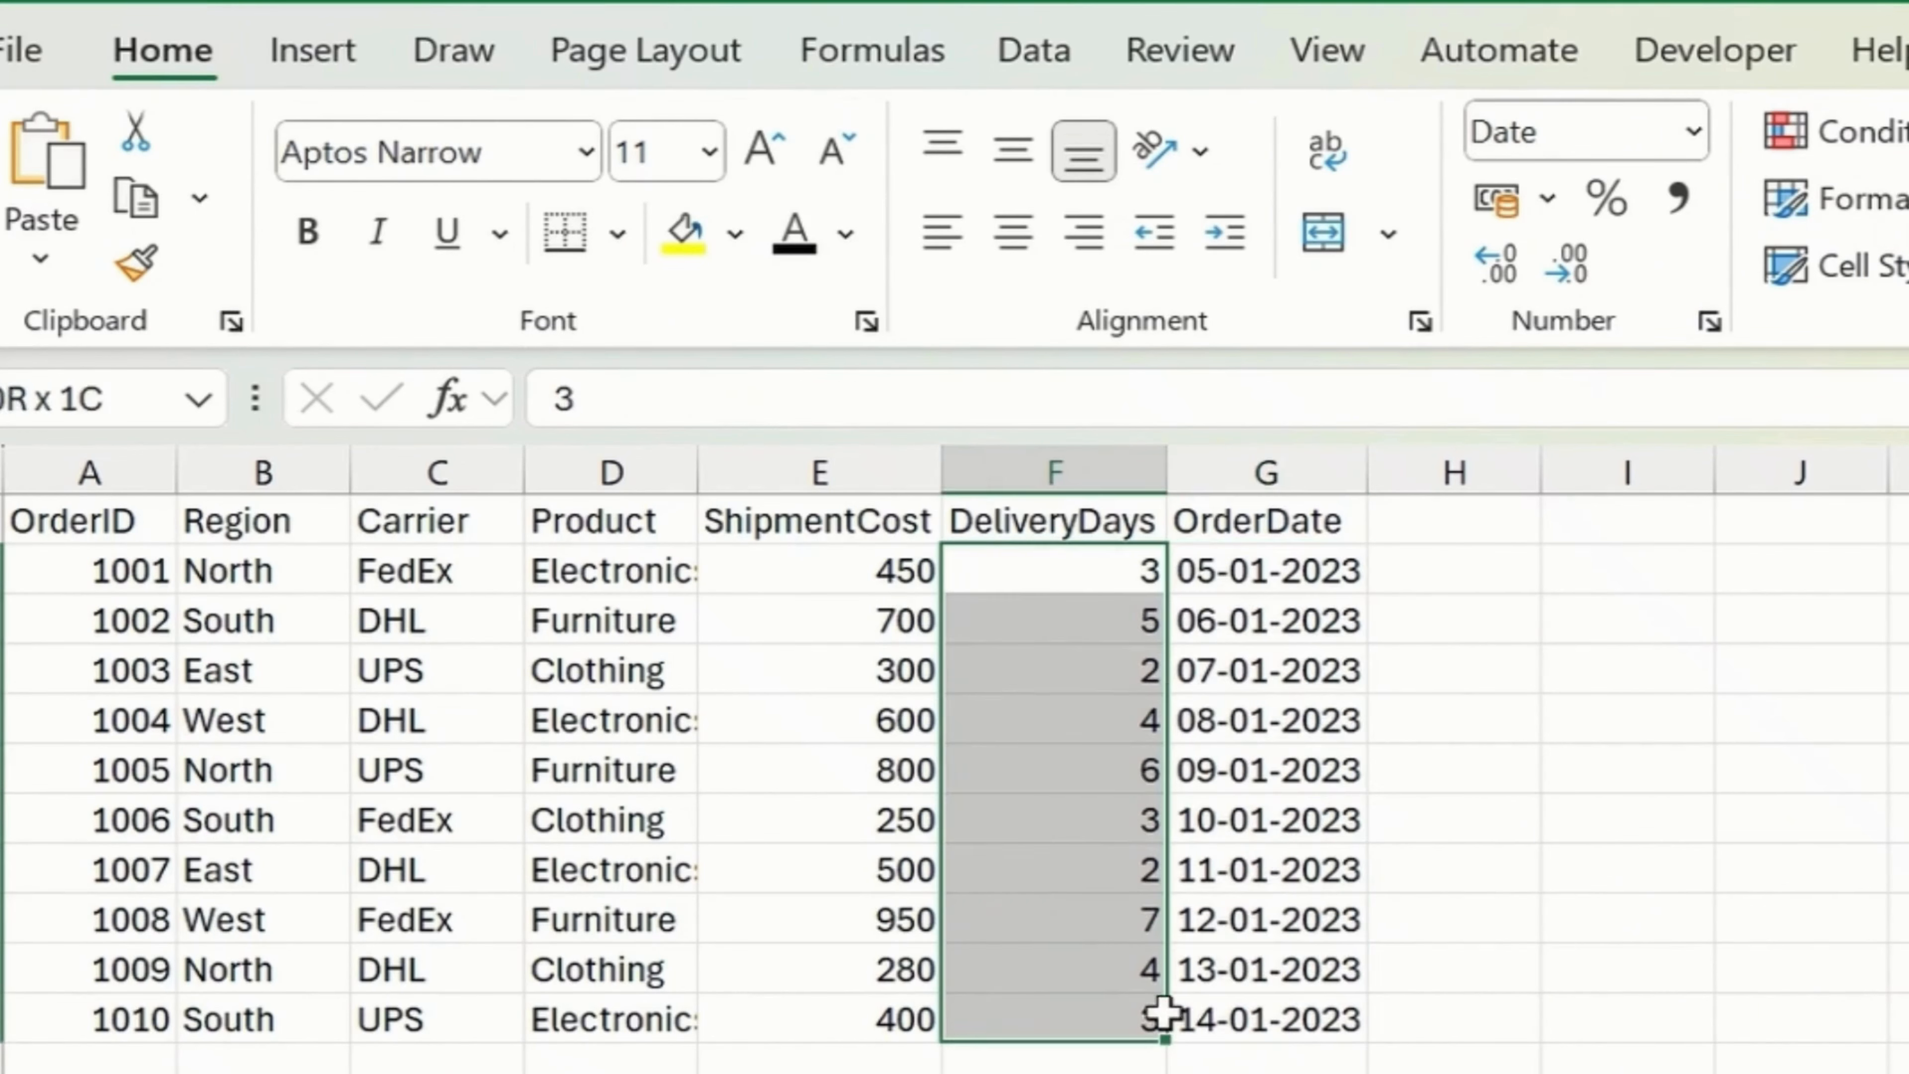
click(1693, 132)
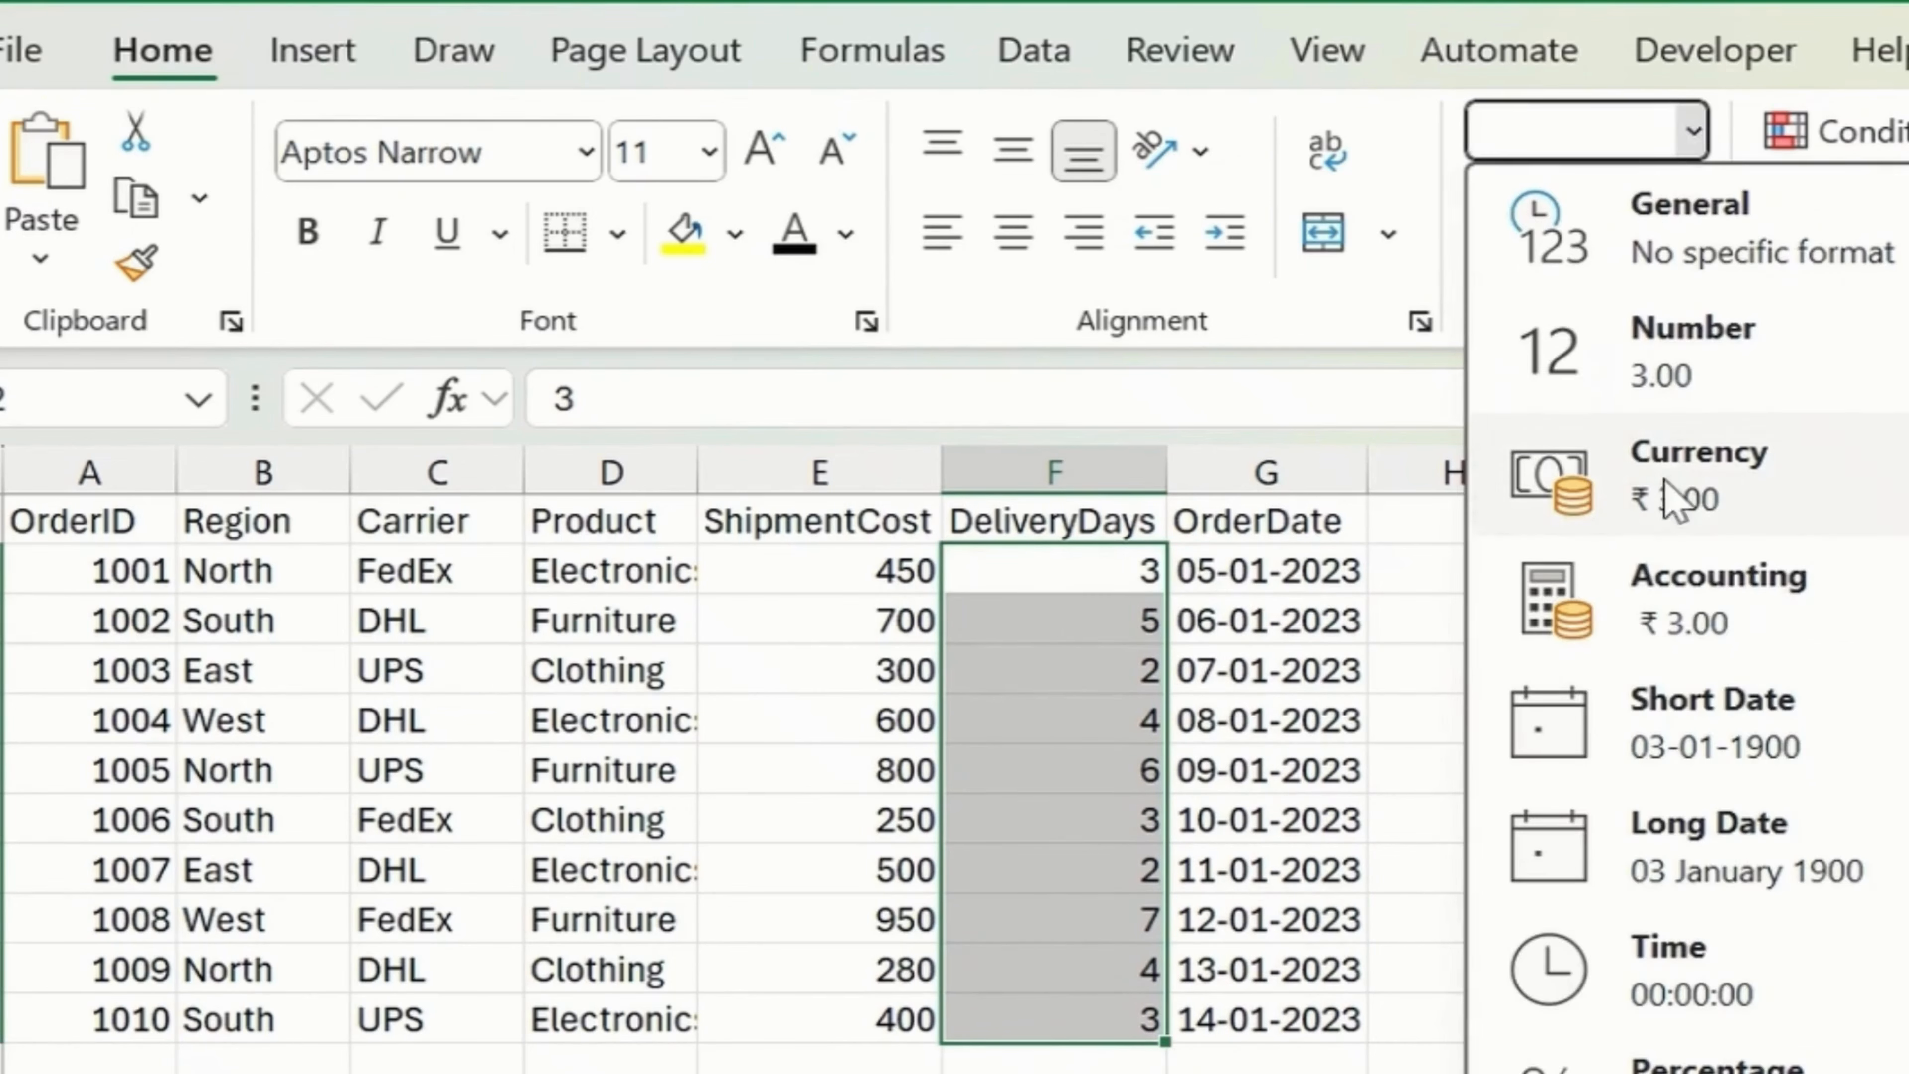
click(1683, 337)
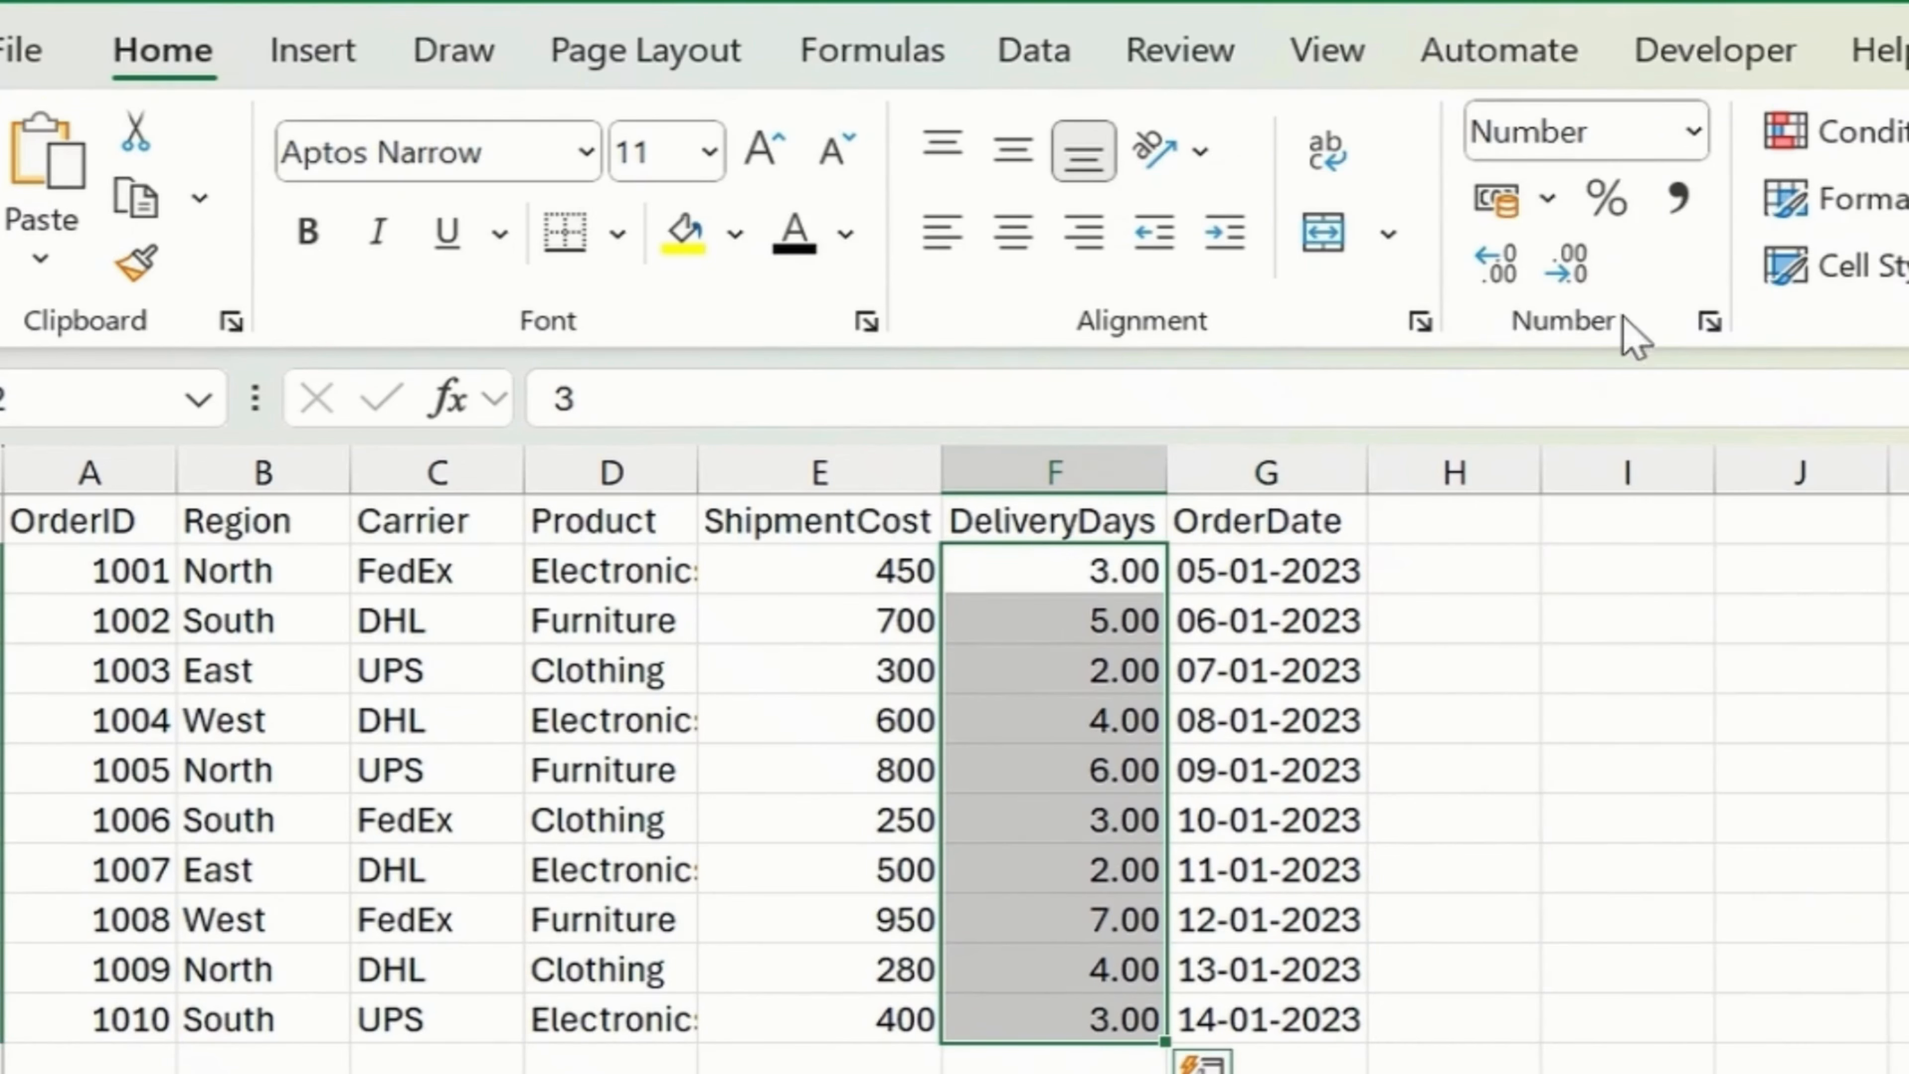
click(1570, 267)
click(1571, 267)
- Apply the $ English (United States) accounting format to the ShipmentCost values in E2:E11
drag(850, 579, 899, 1015)
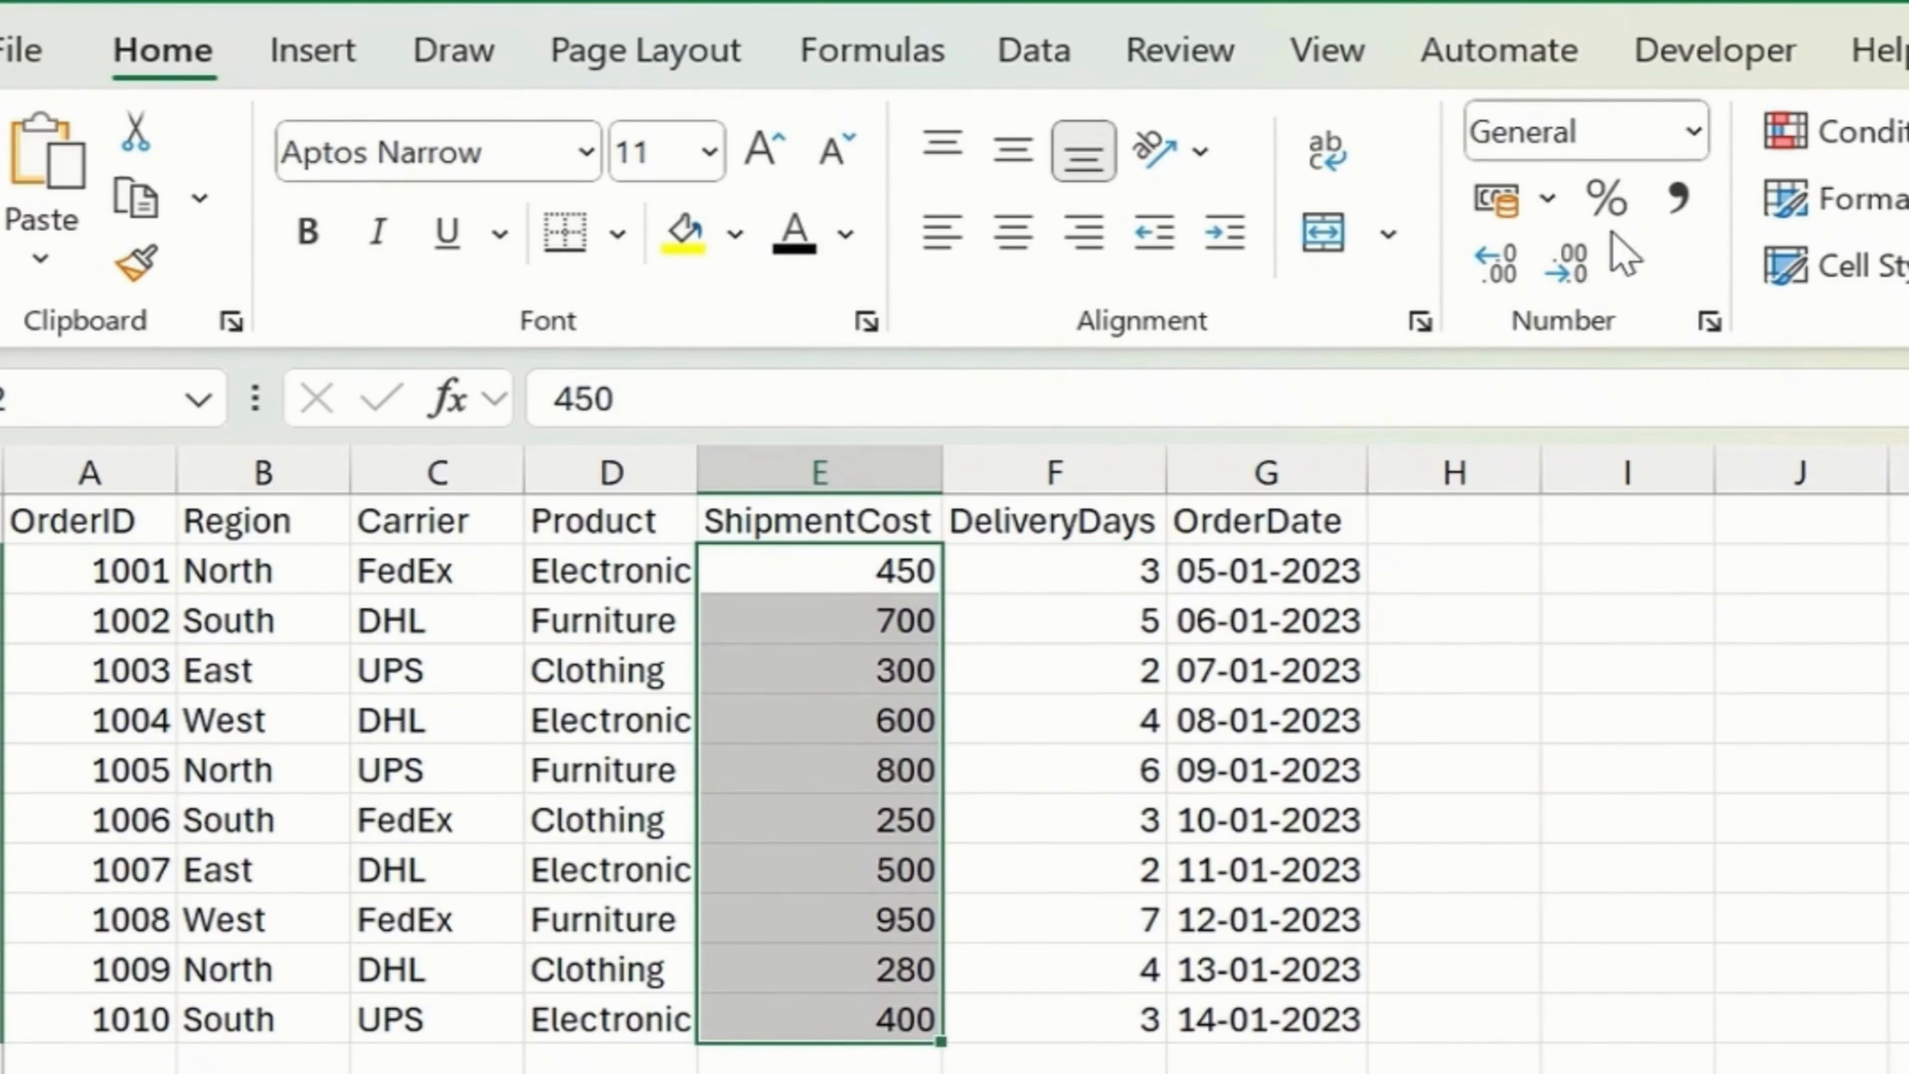
click(1548, 199)
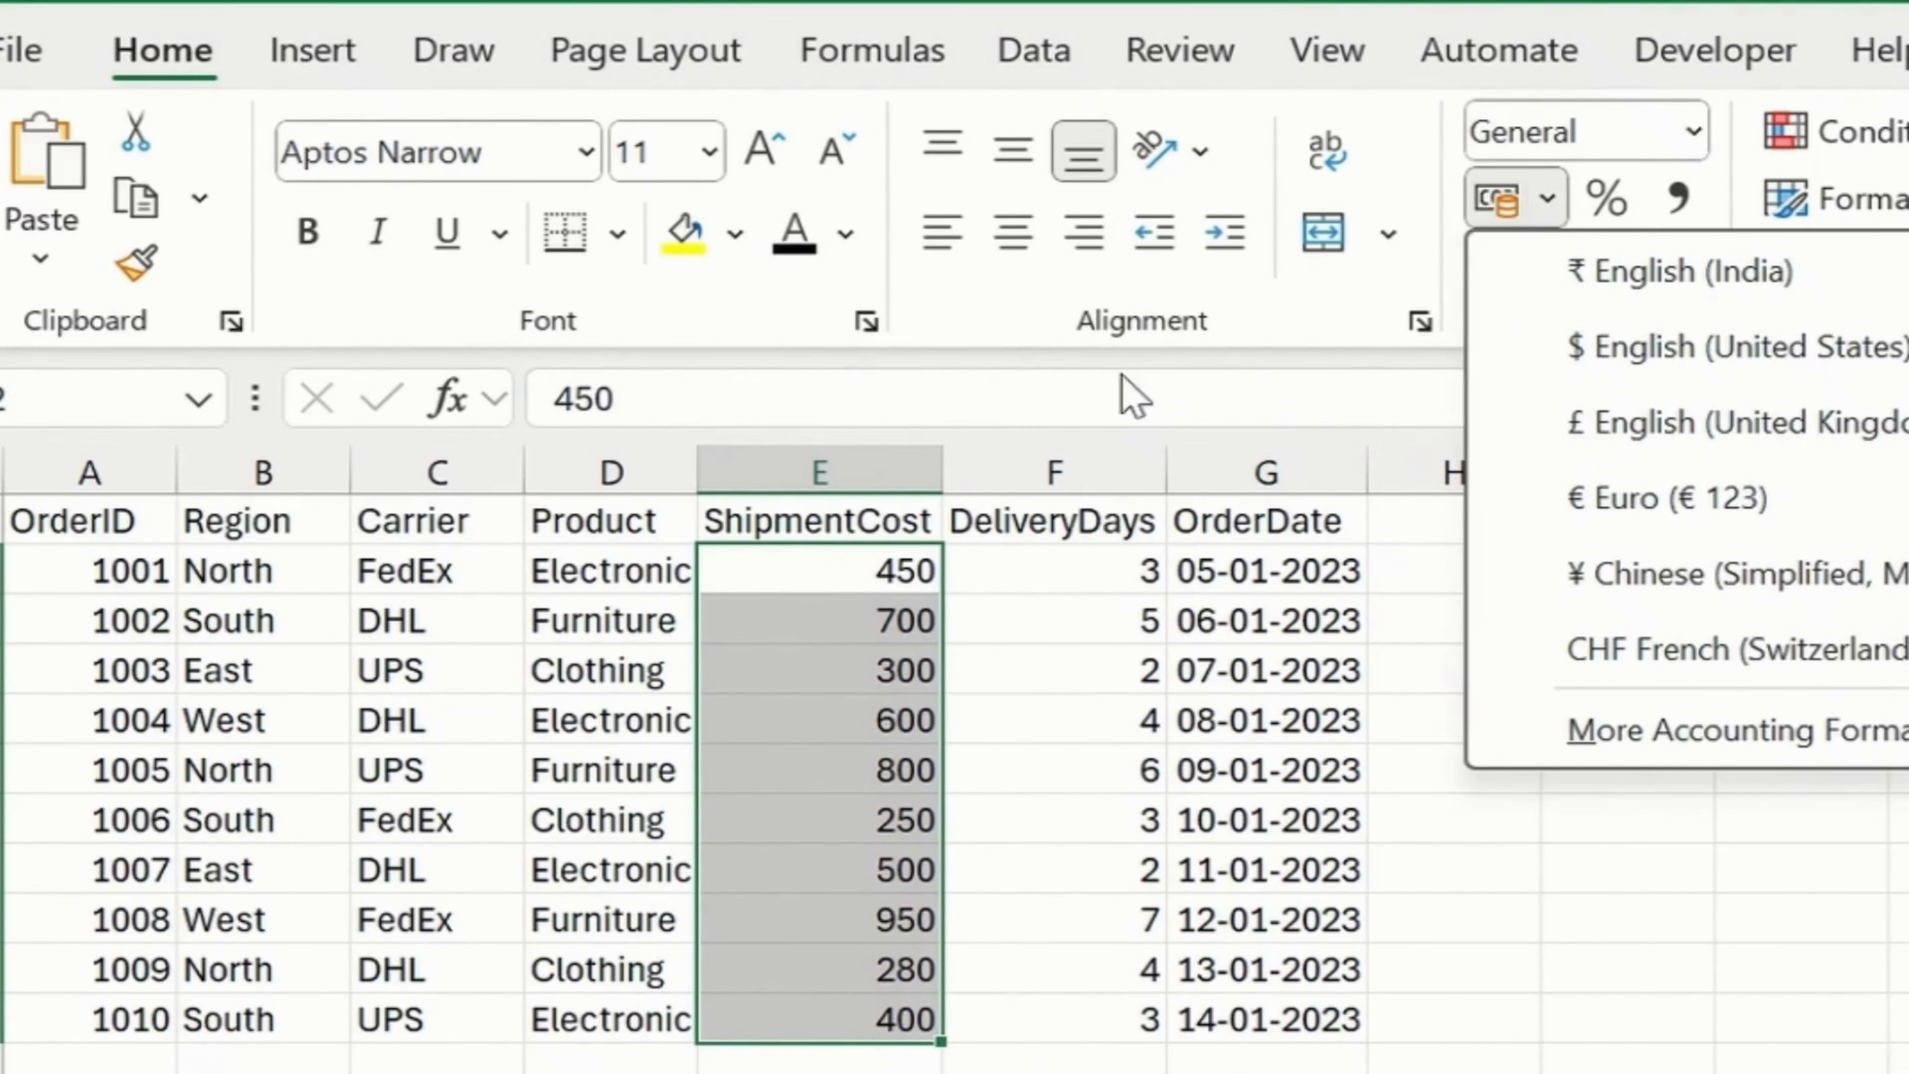
click(1664, 348)
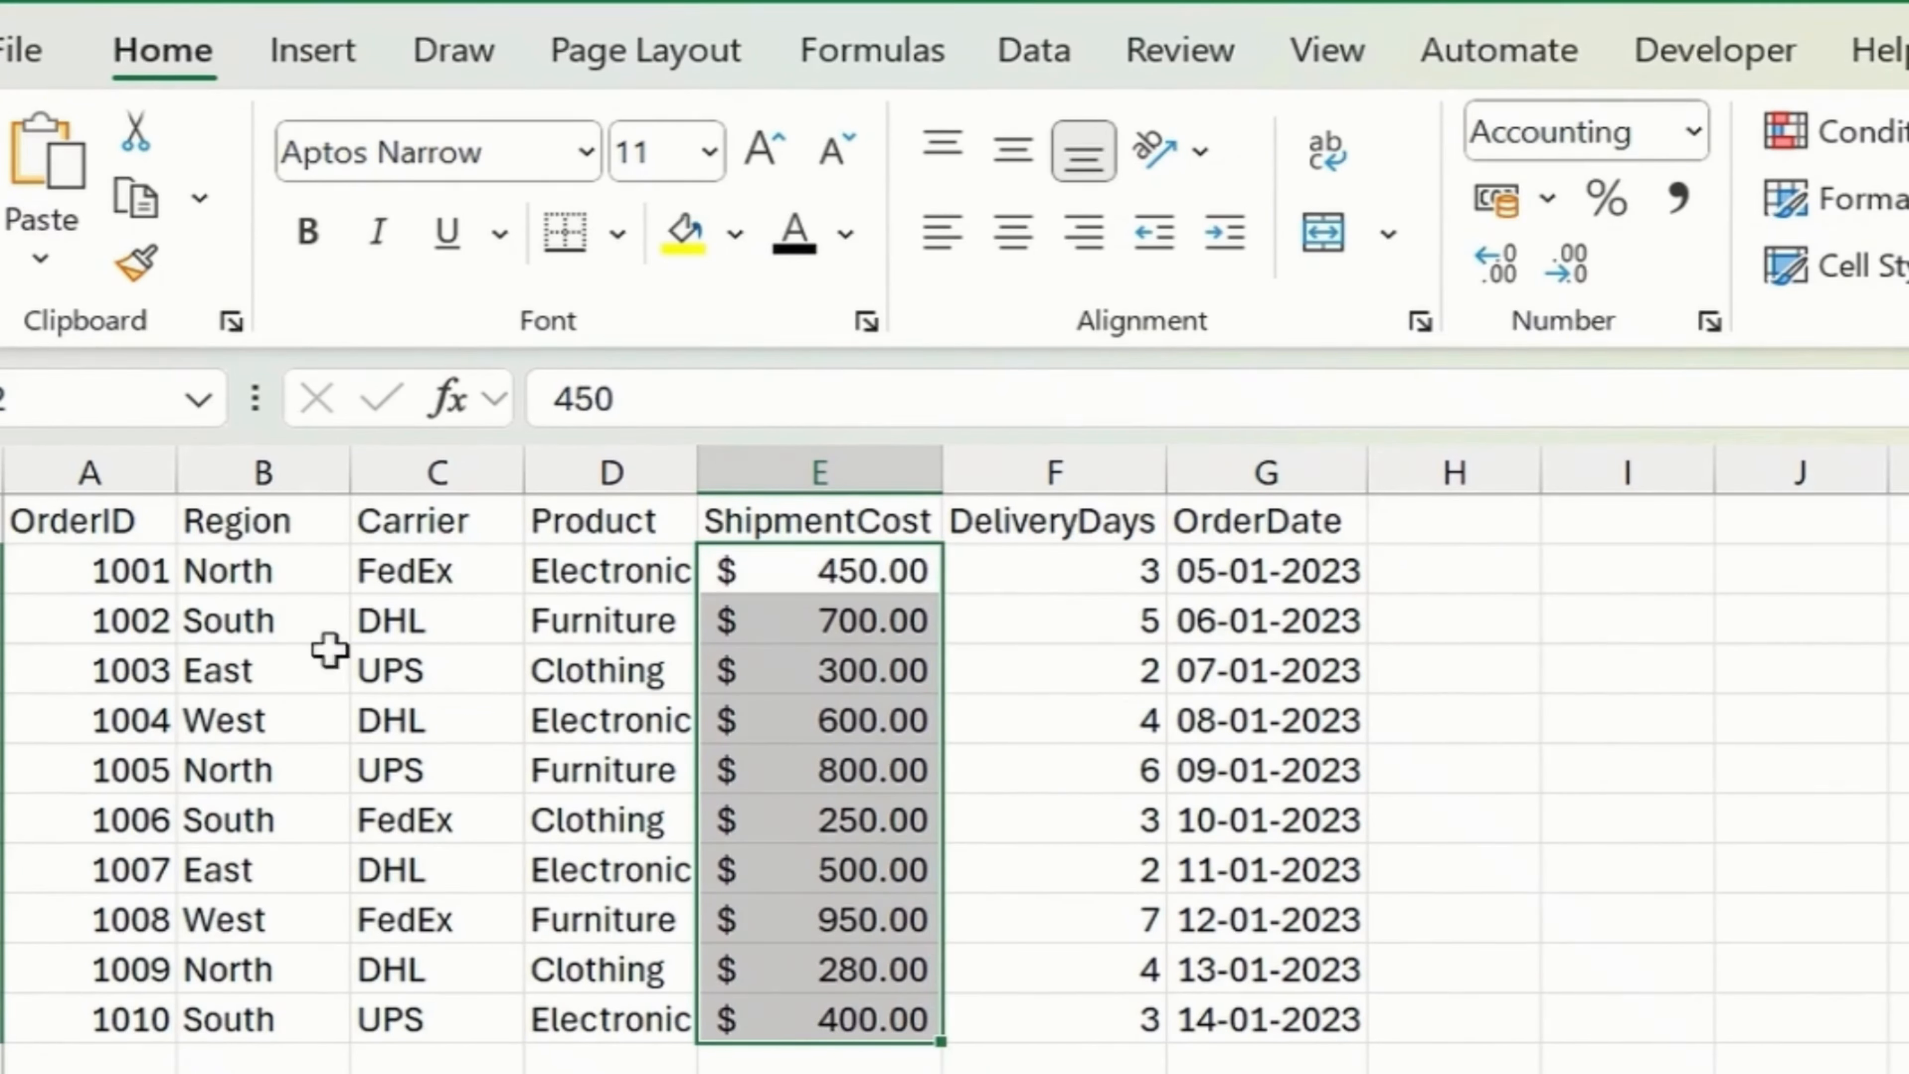
- Format the OrderID values in A2:A11 as Number with no decimal places
drag(128, 572, 148, 1019)
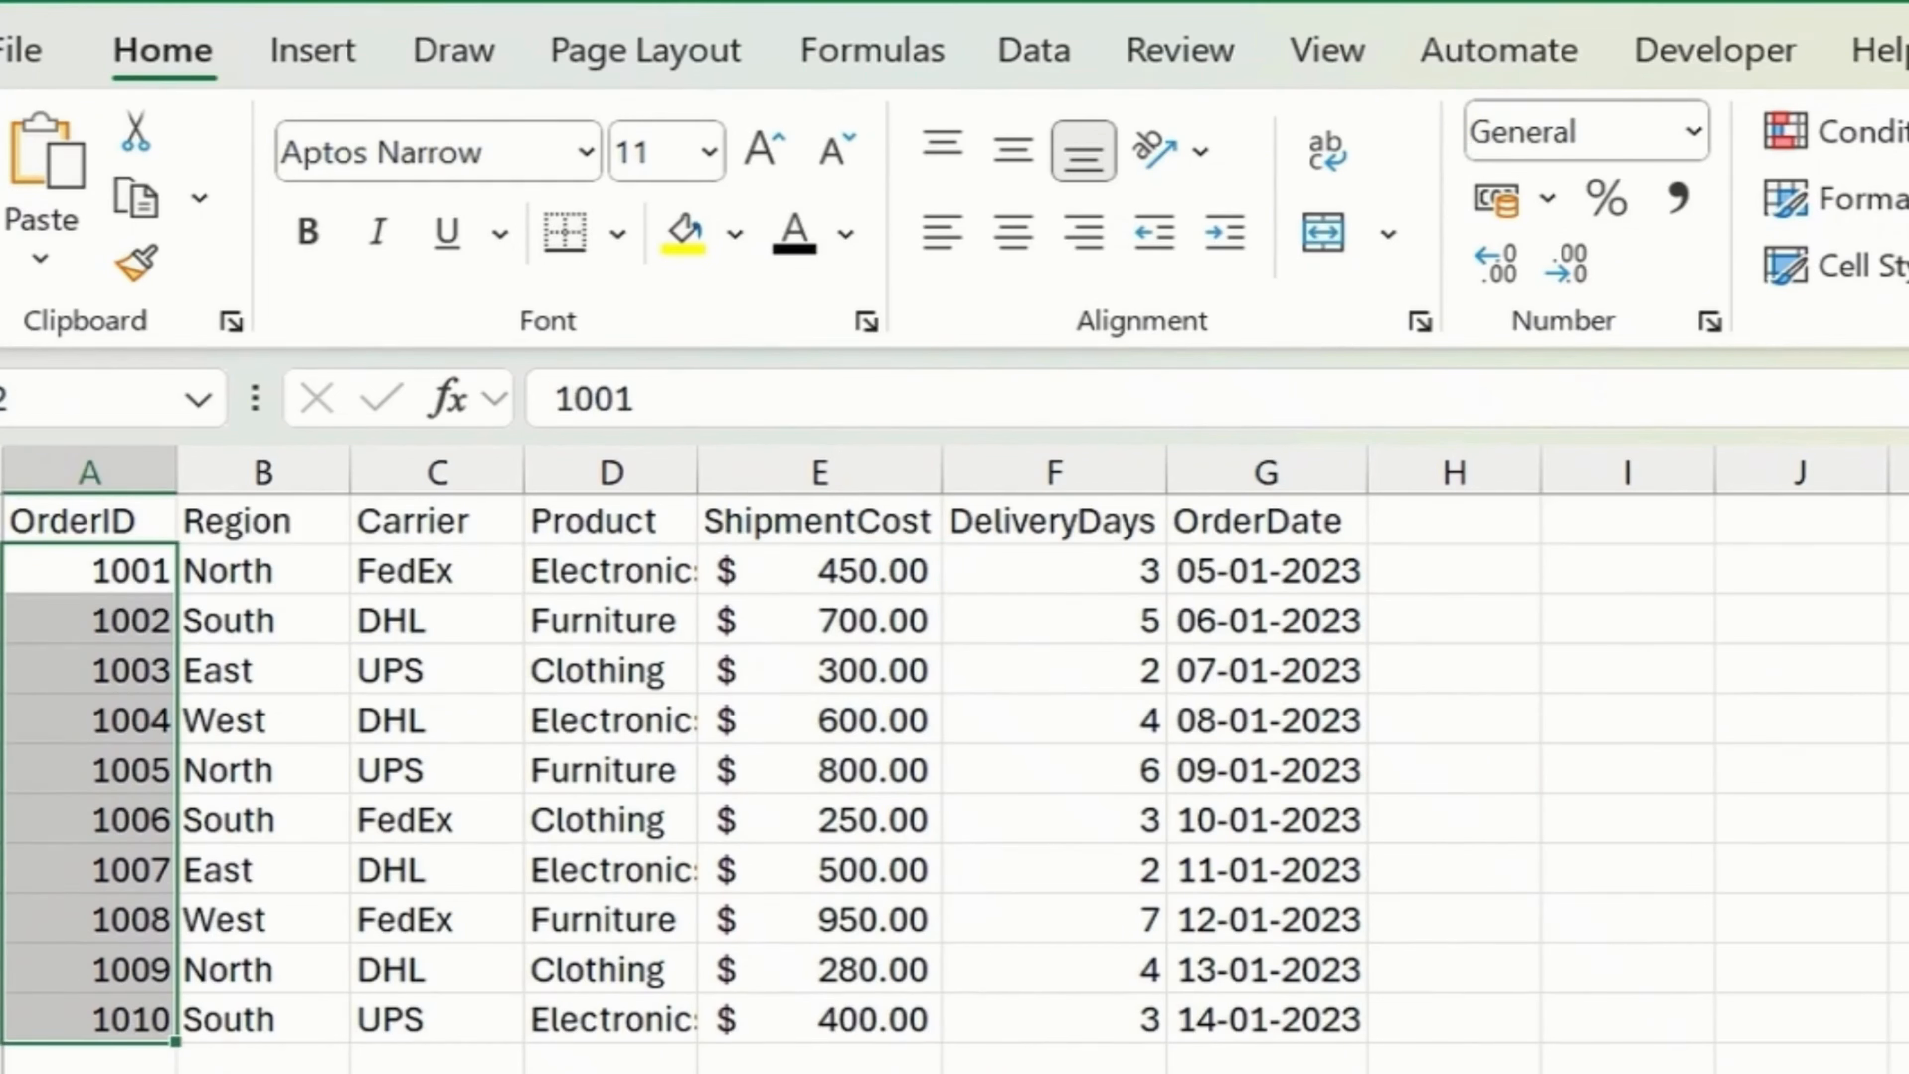
click(1692, 134)
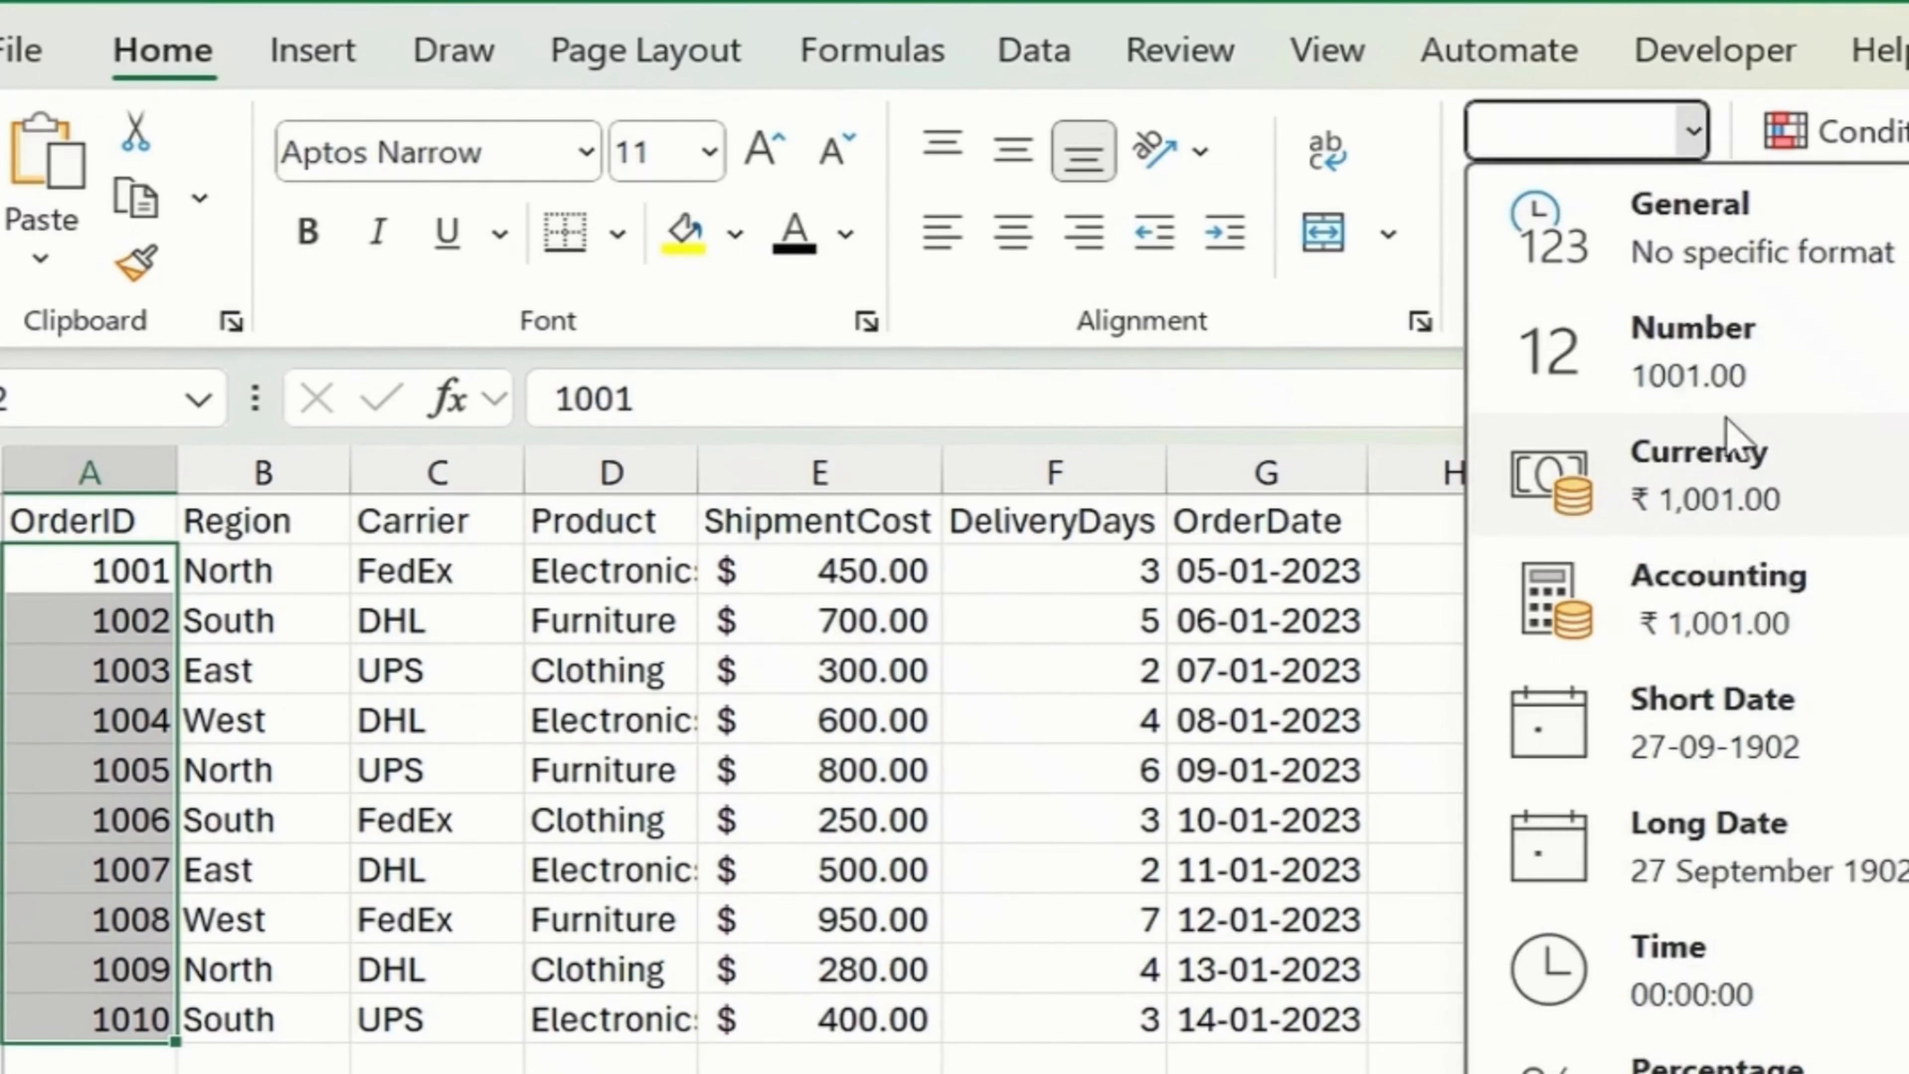
click(1720, 376)
click(1577, 267)
click(1577, 267)
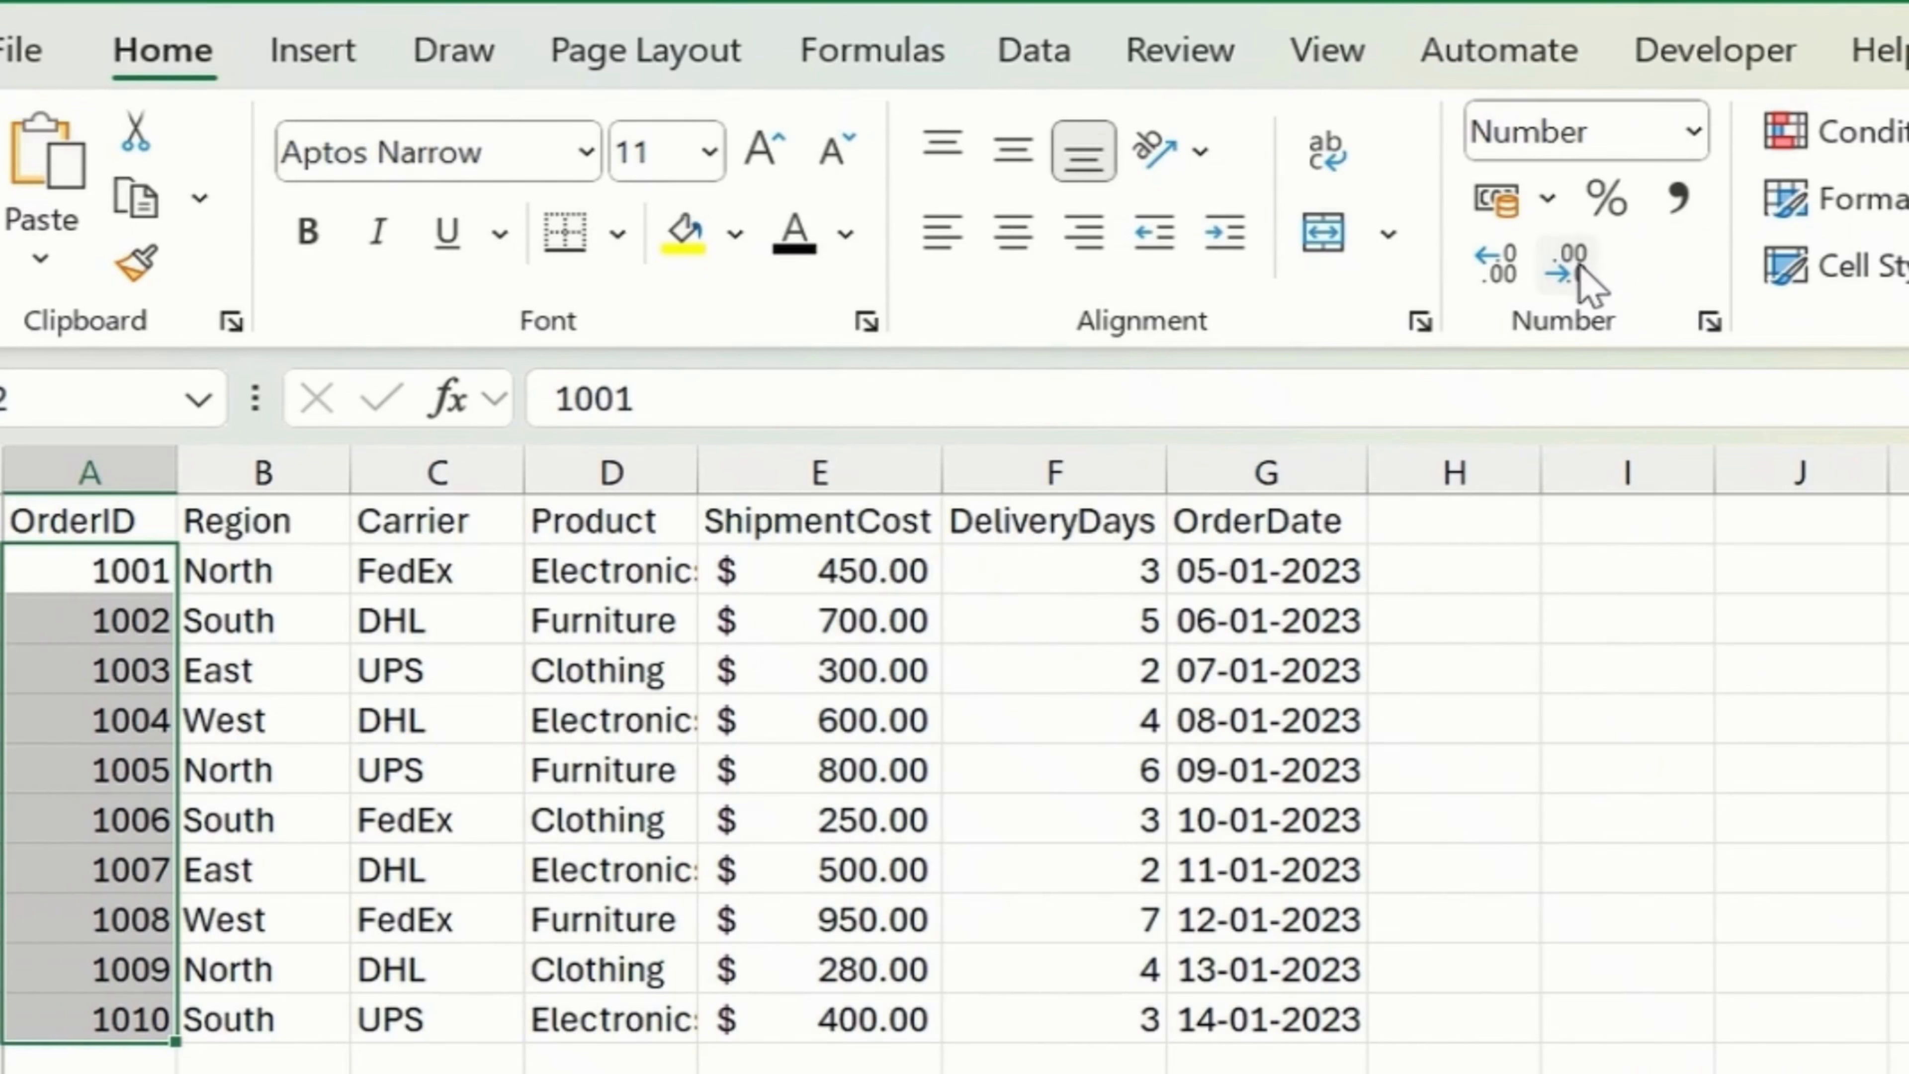
click(895, 665)
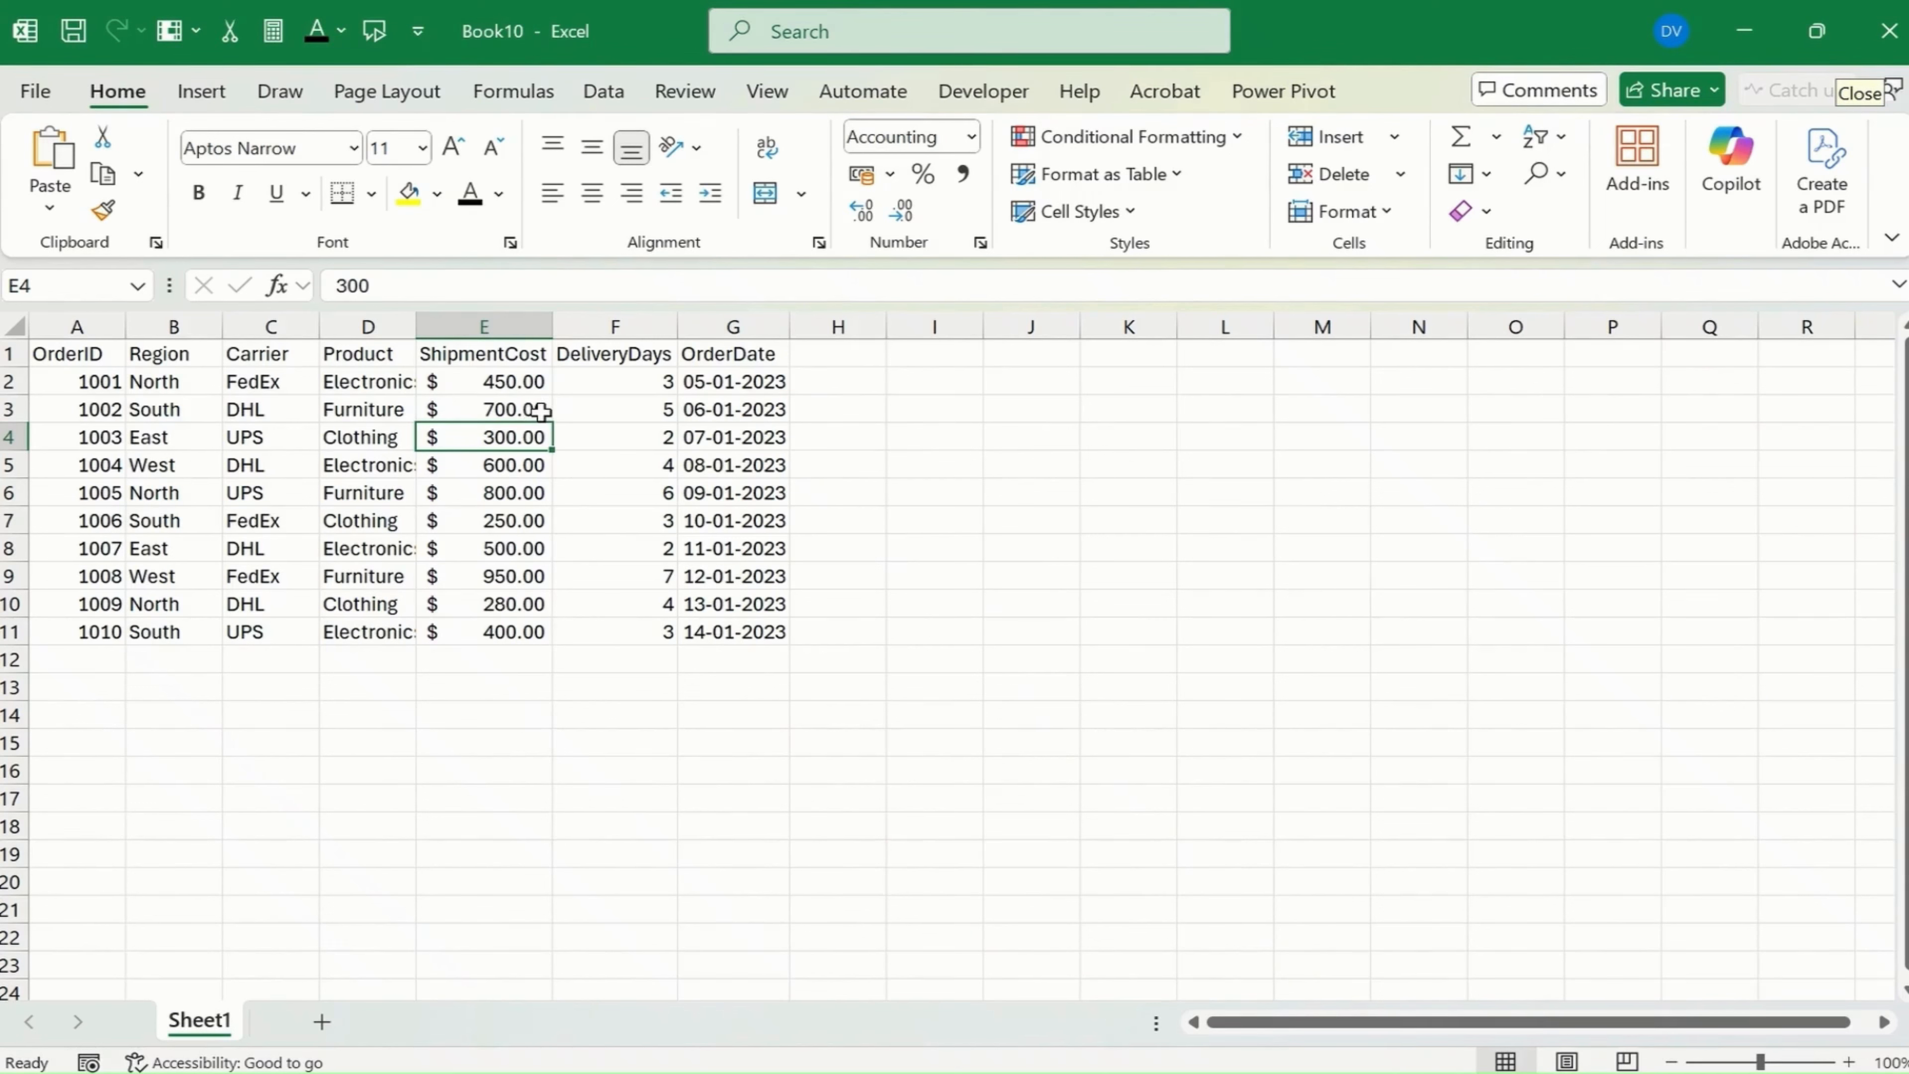
key(ctrl+t)
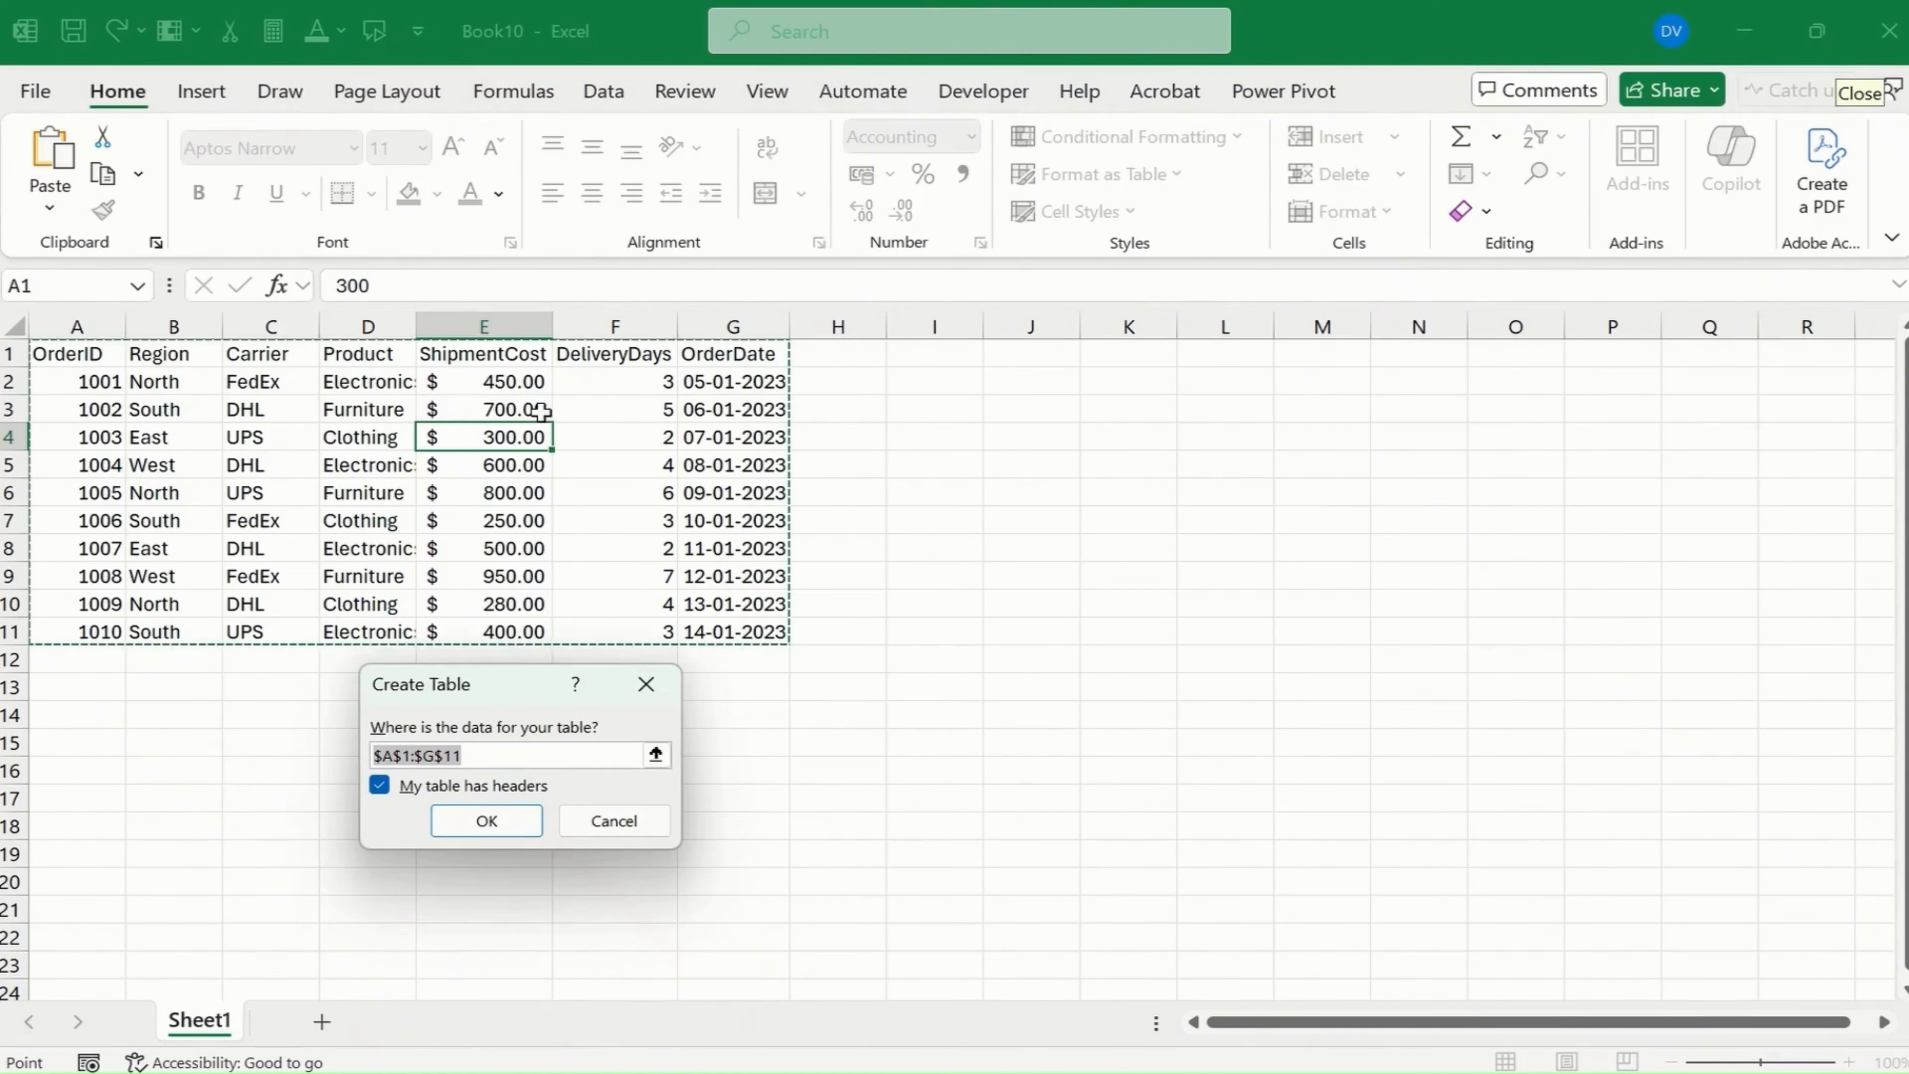
click(618, 821)
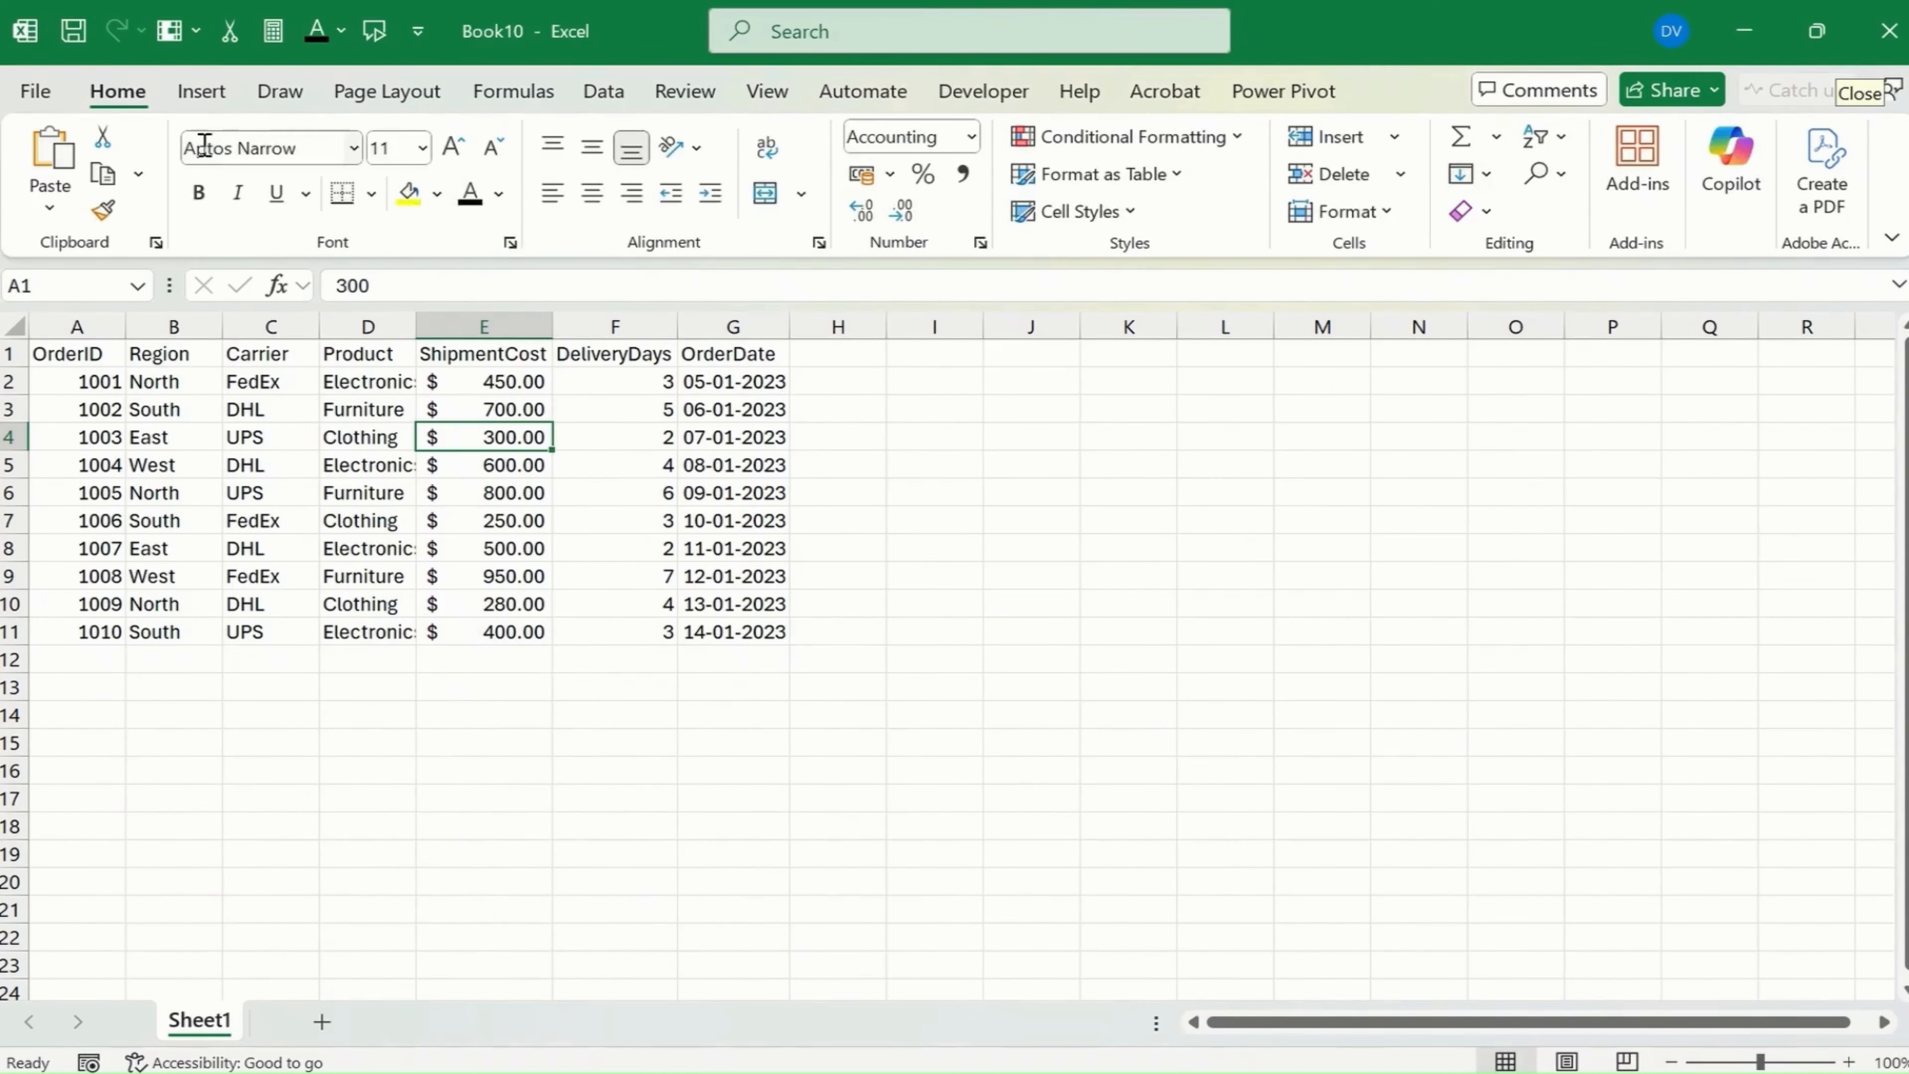
- Convert the shipment data in A1:G11 into an Excel table with headers
click(201, 92)
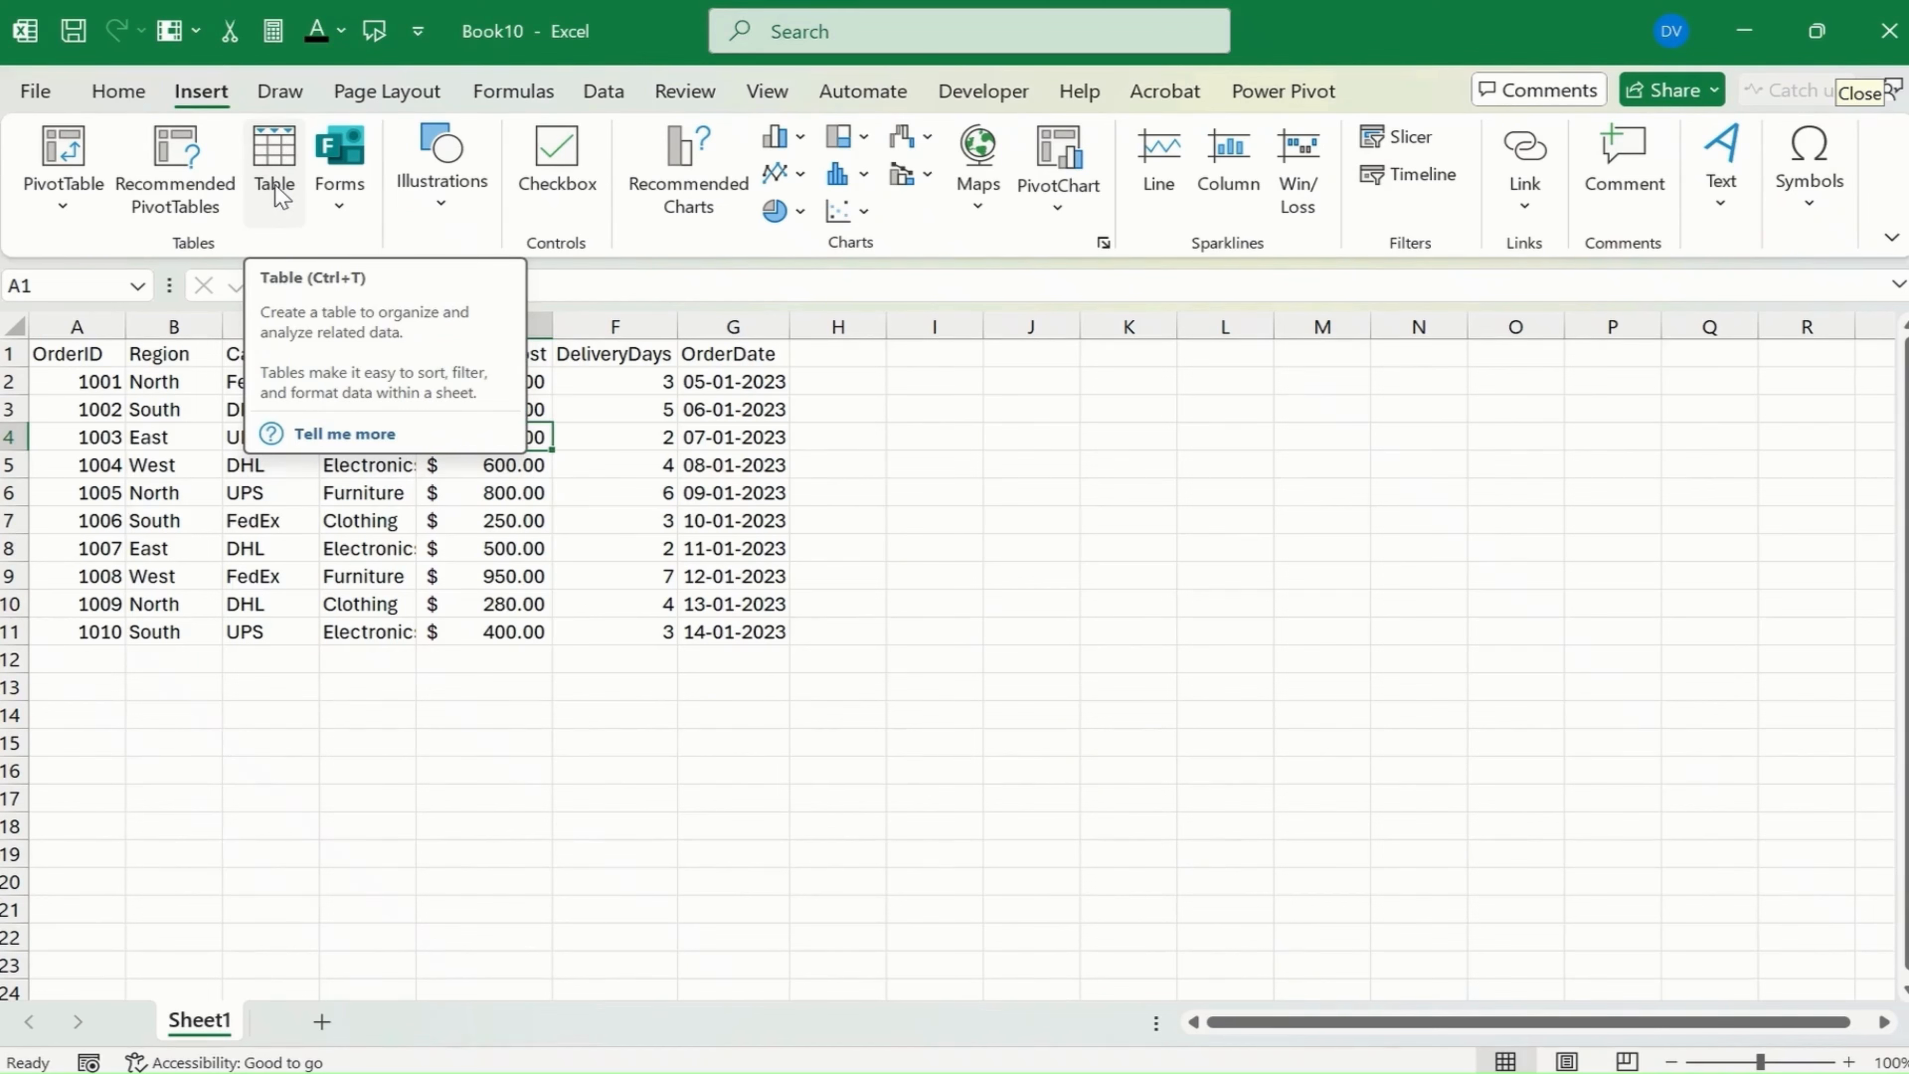
click(502, 546)
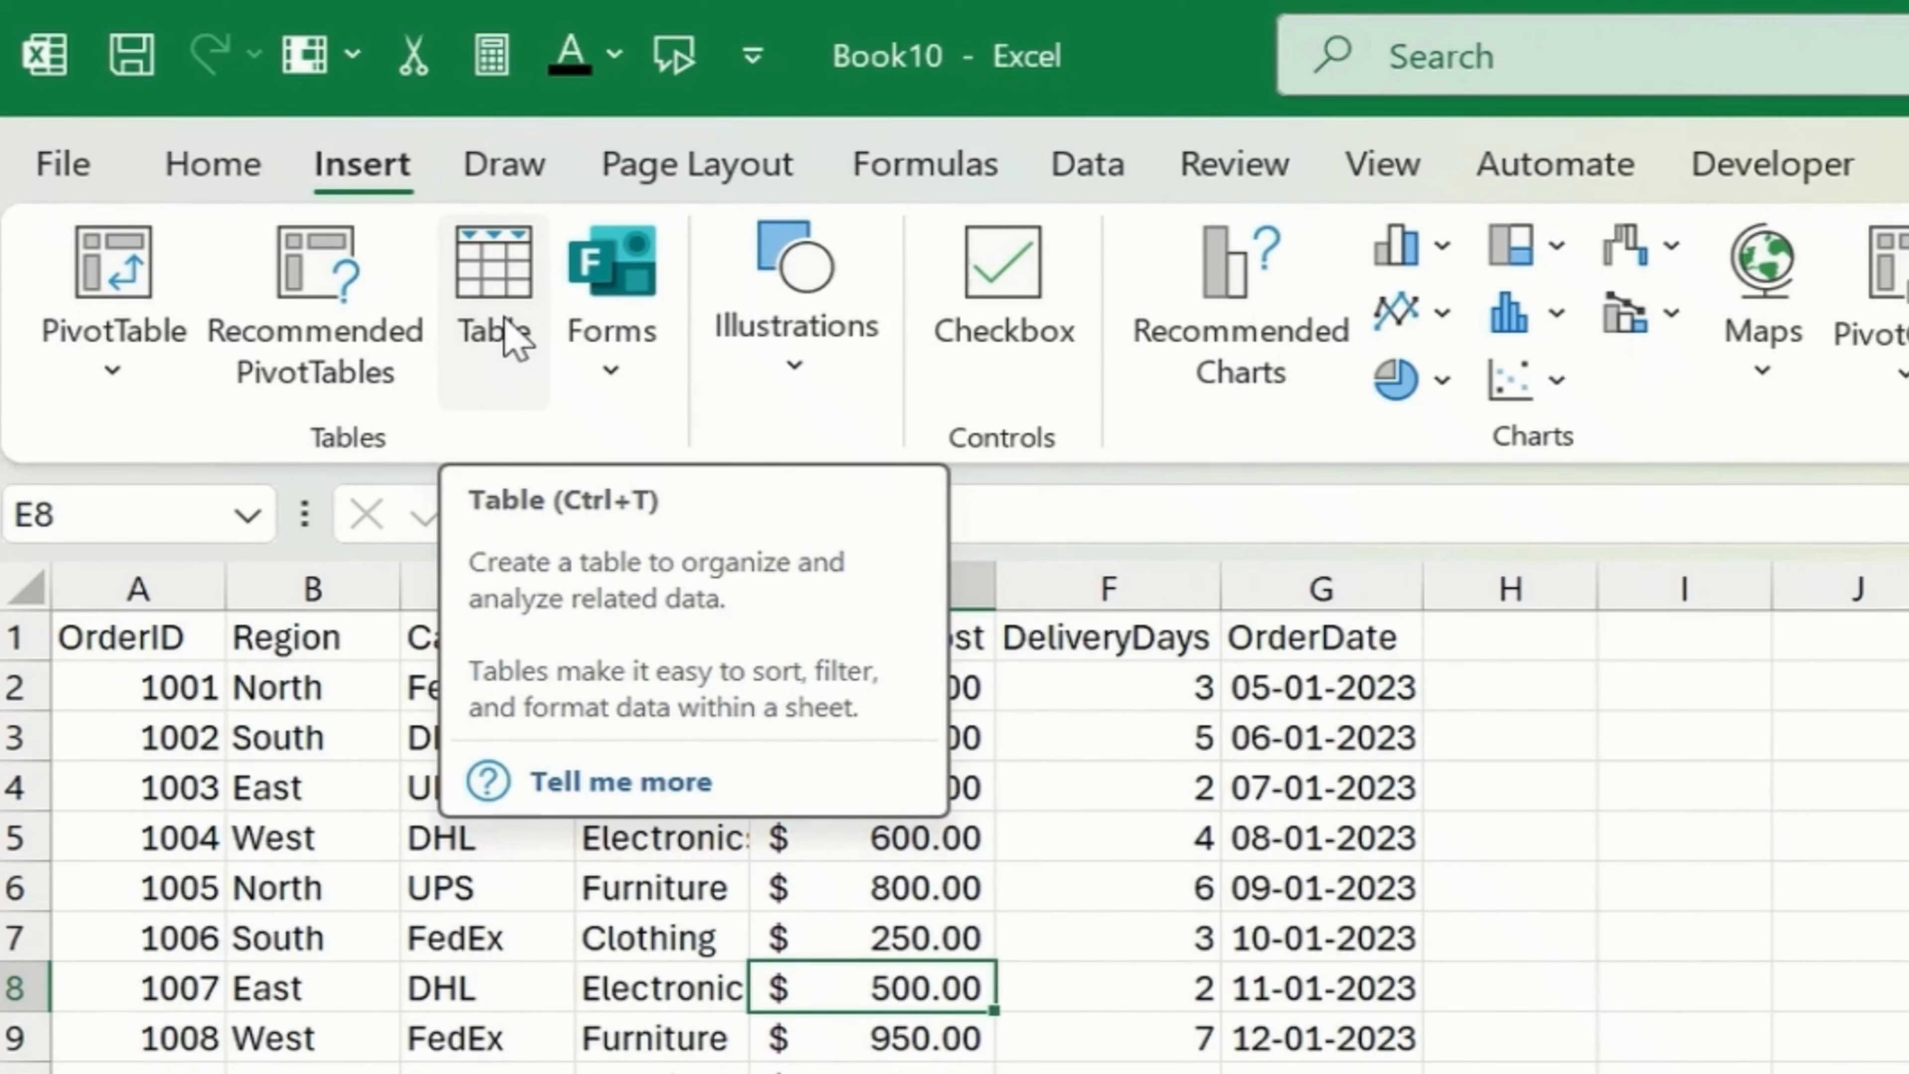
click(725, 1023)
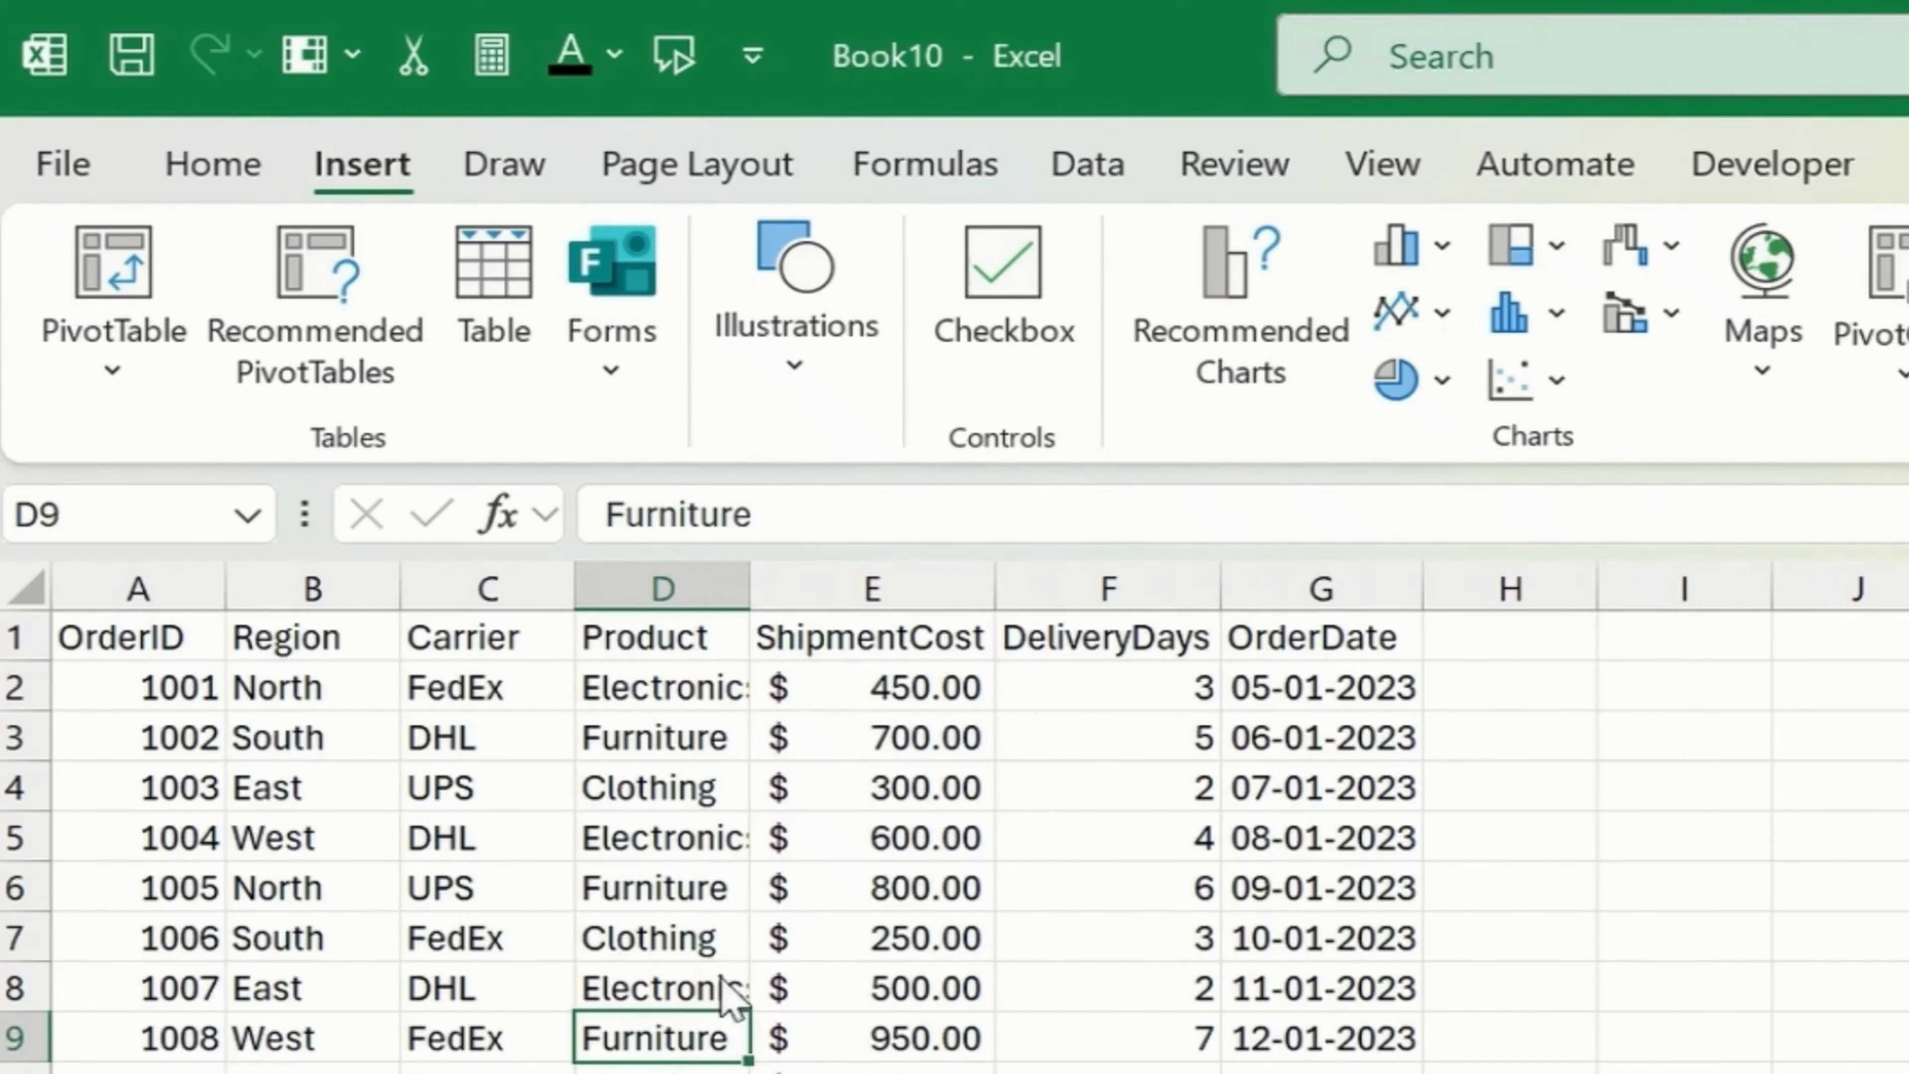
key(ctrl+t)
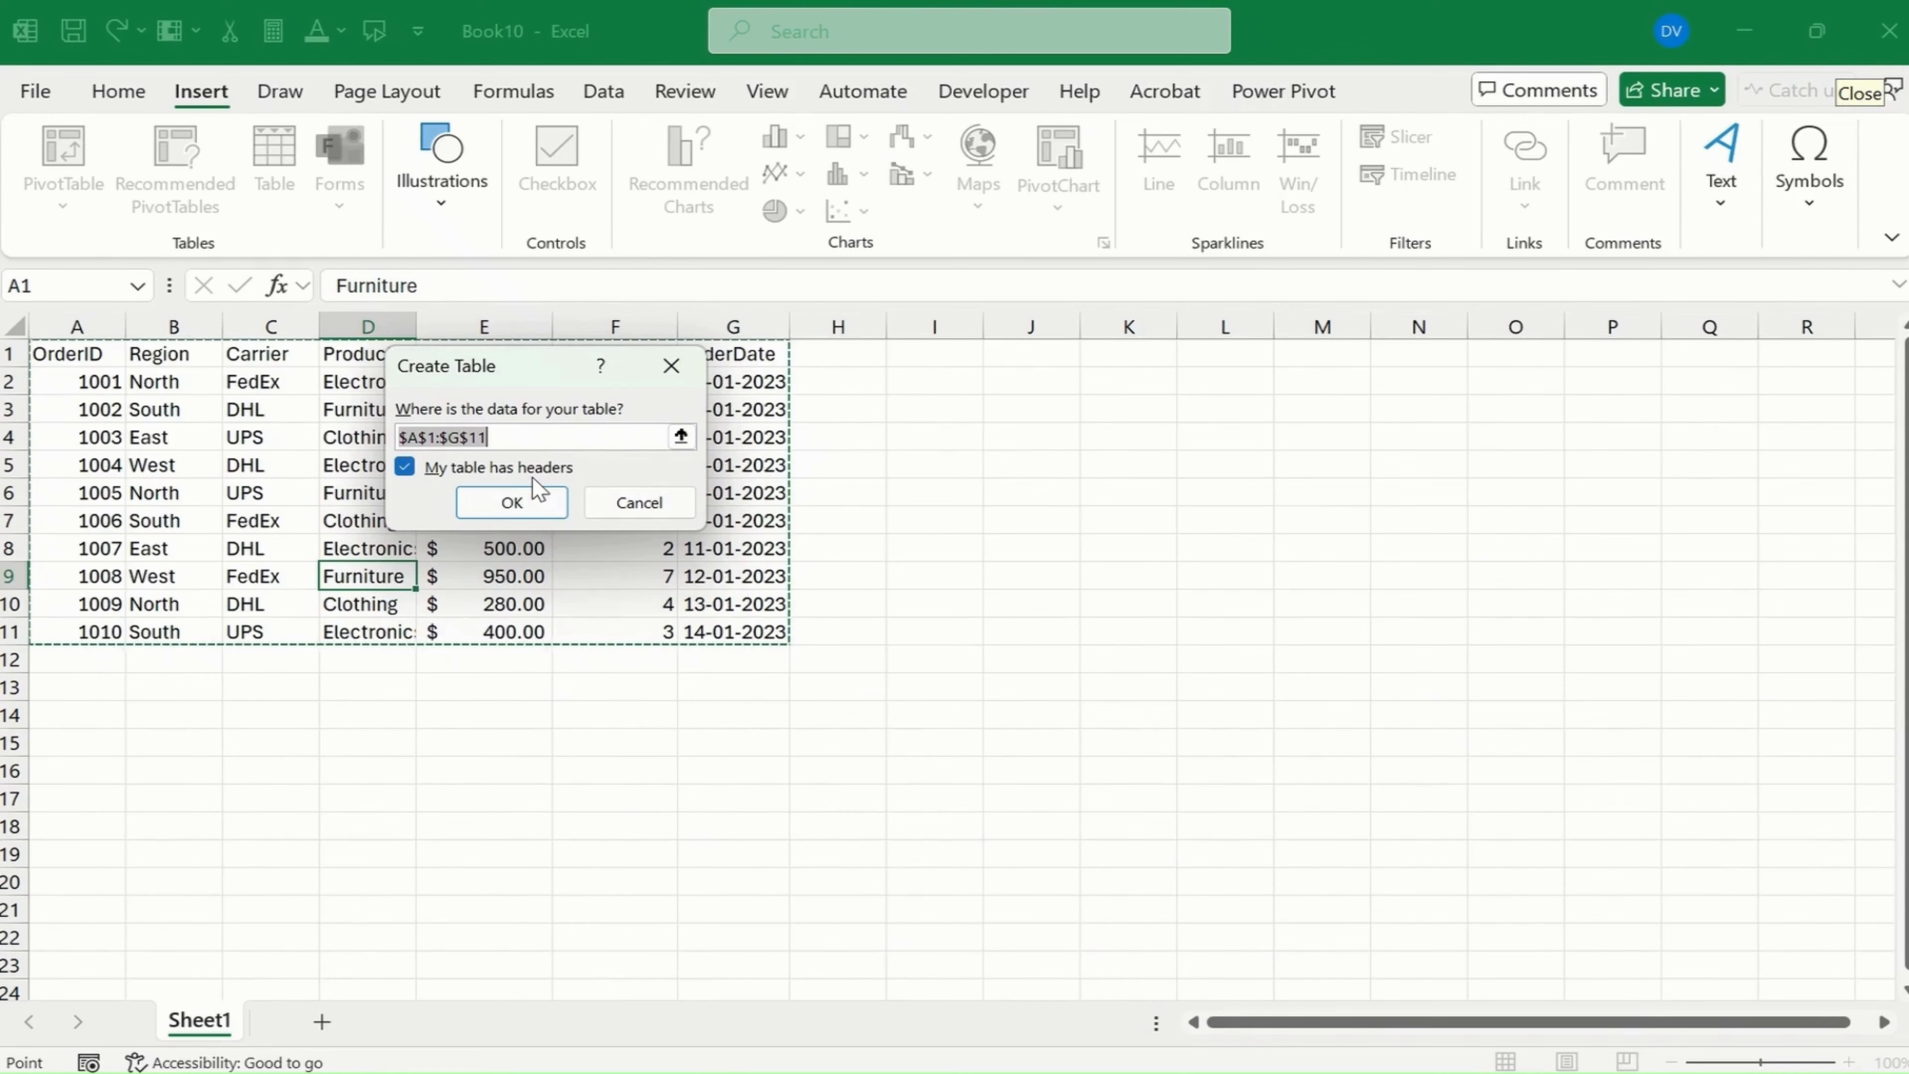
click(505, 512)
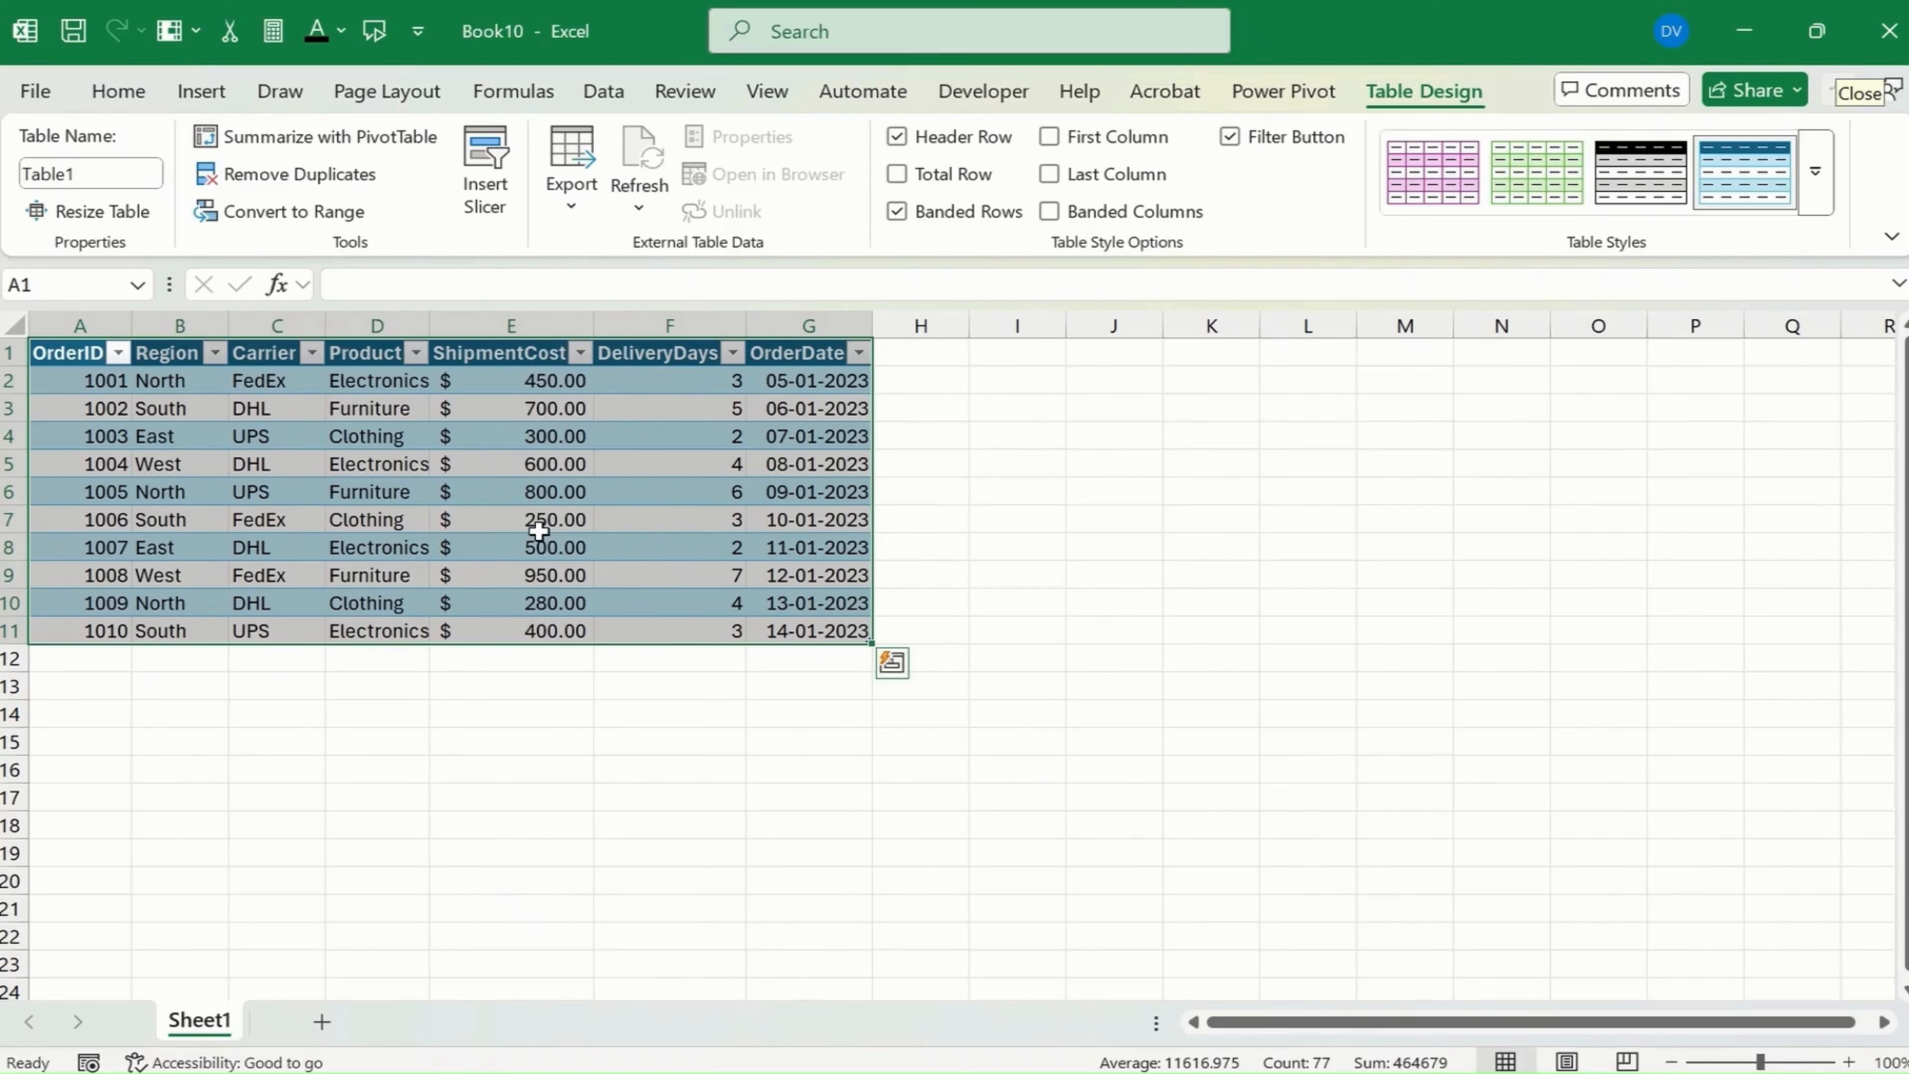
click(1330, 415)
click(276, 493)
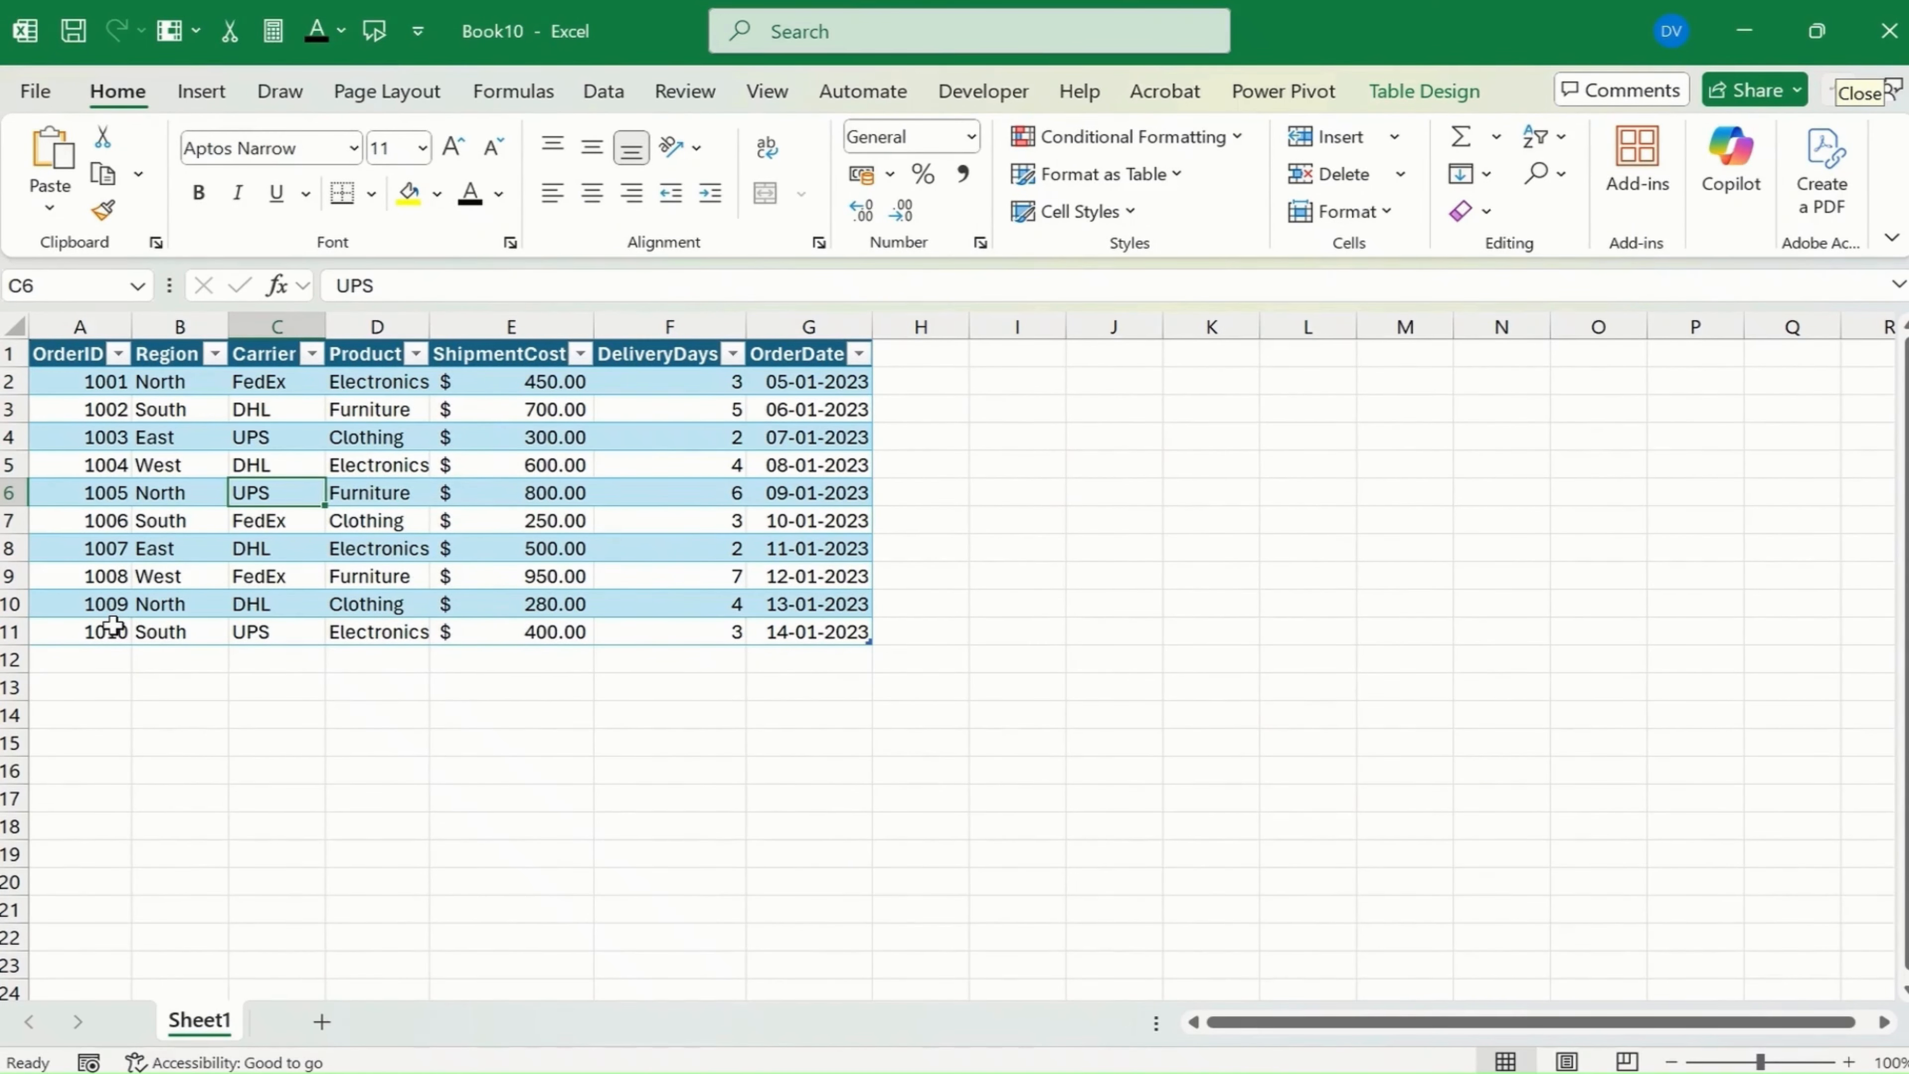
click(227, 89)
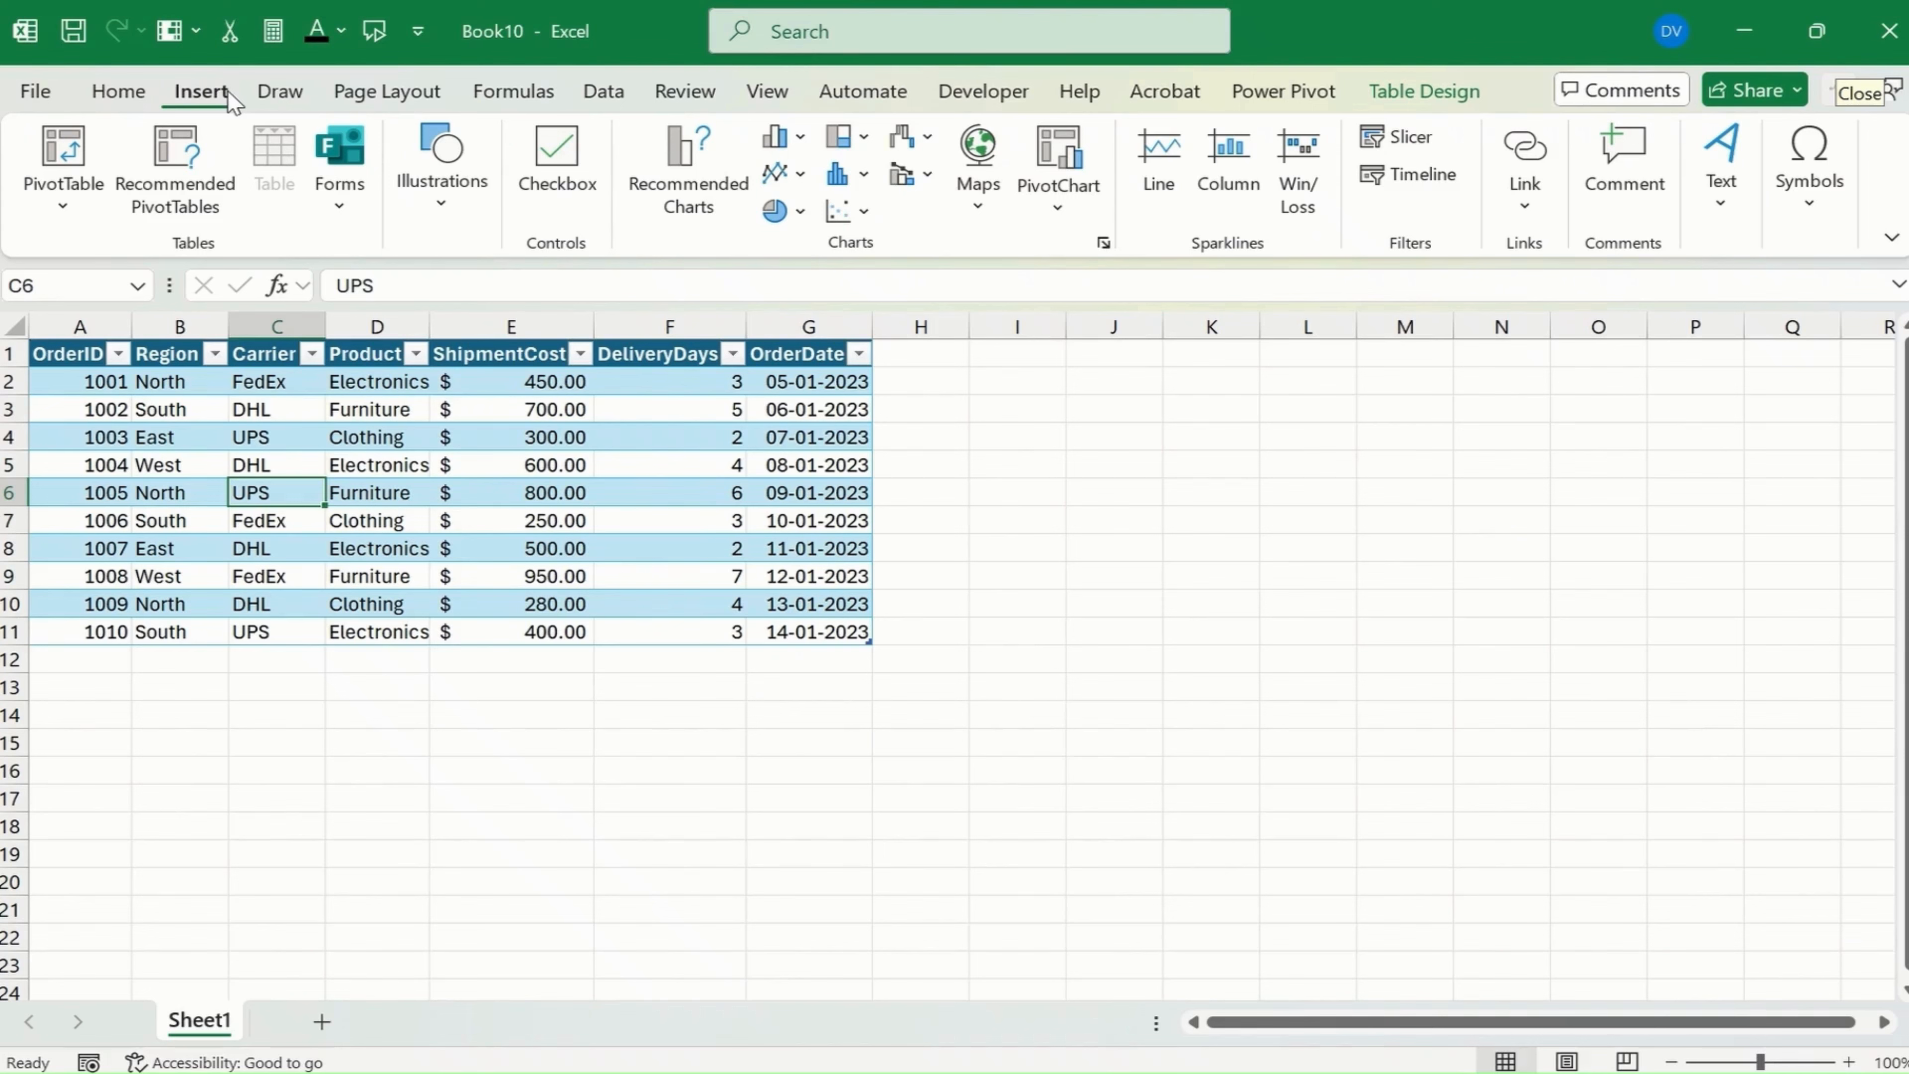
click(82, 154)
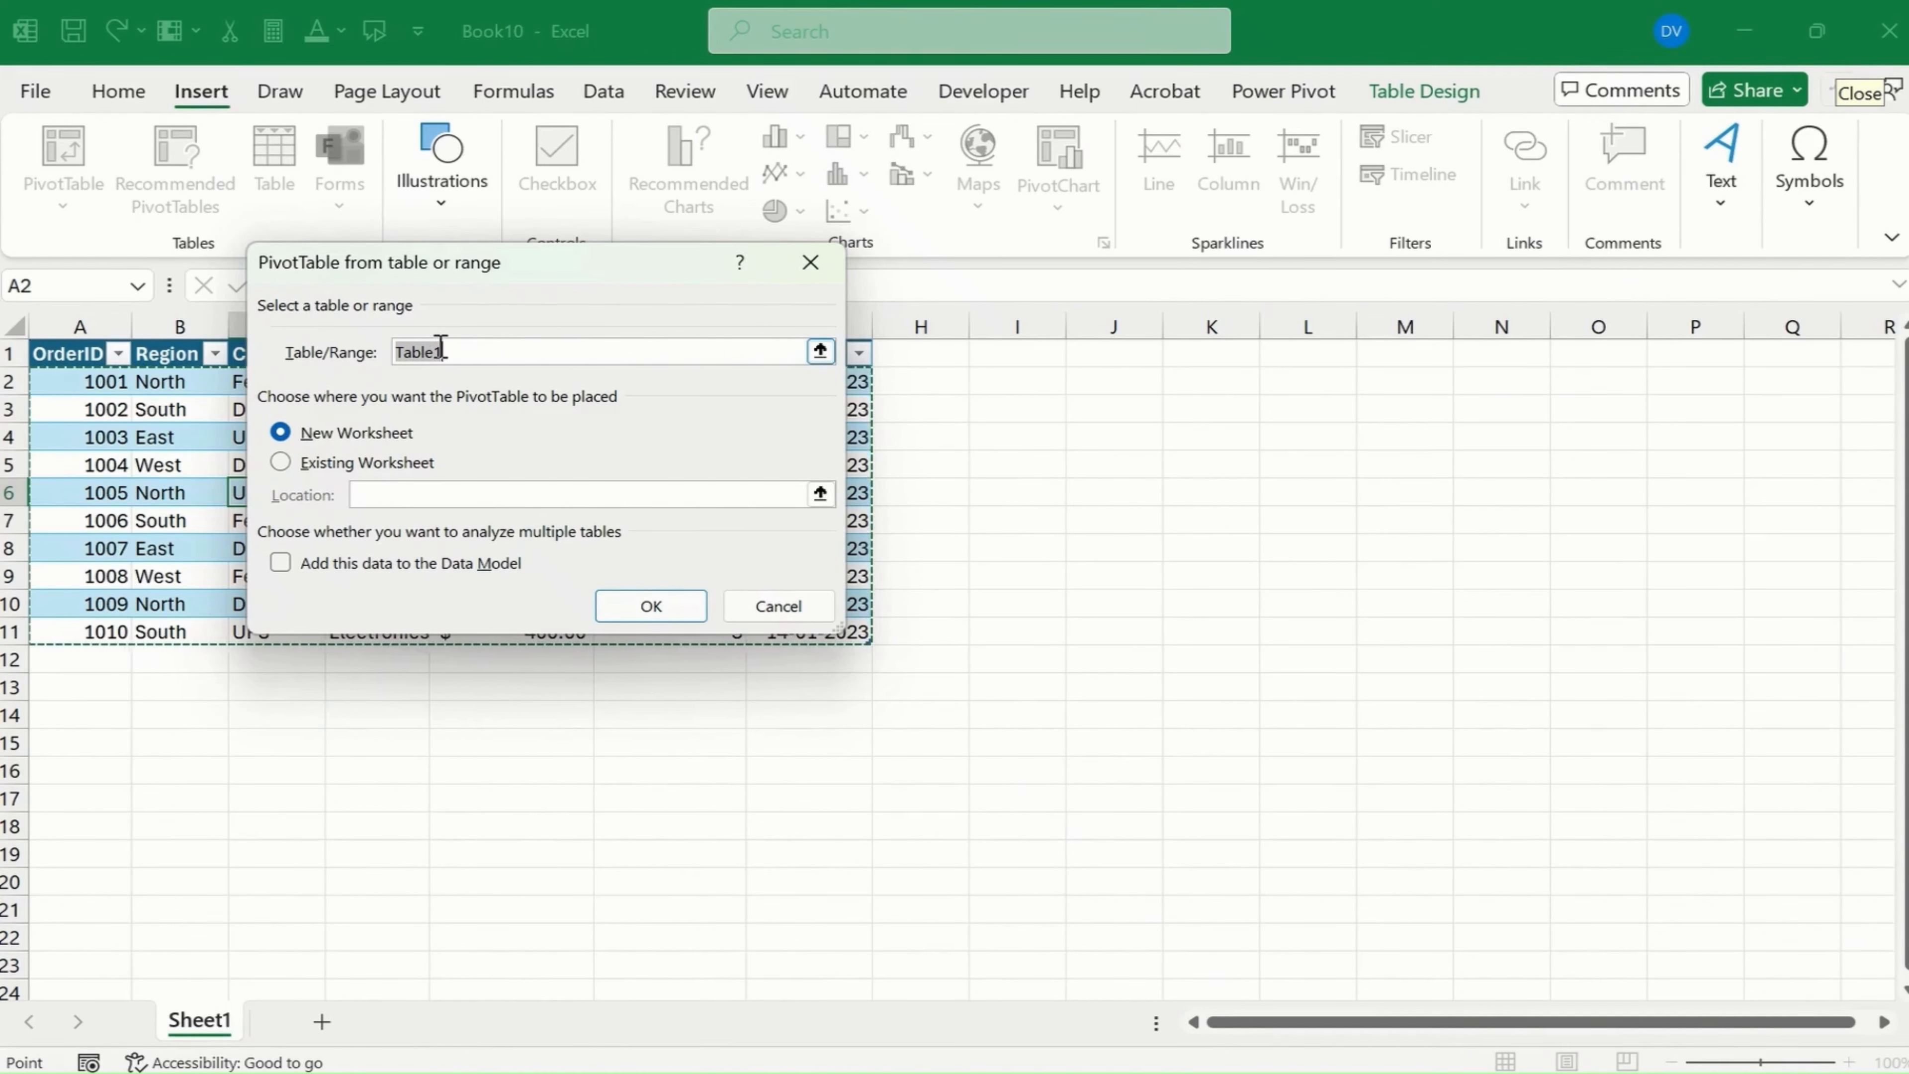
click(812, 613)
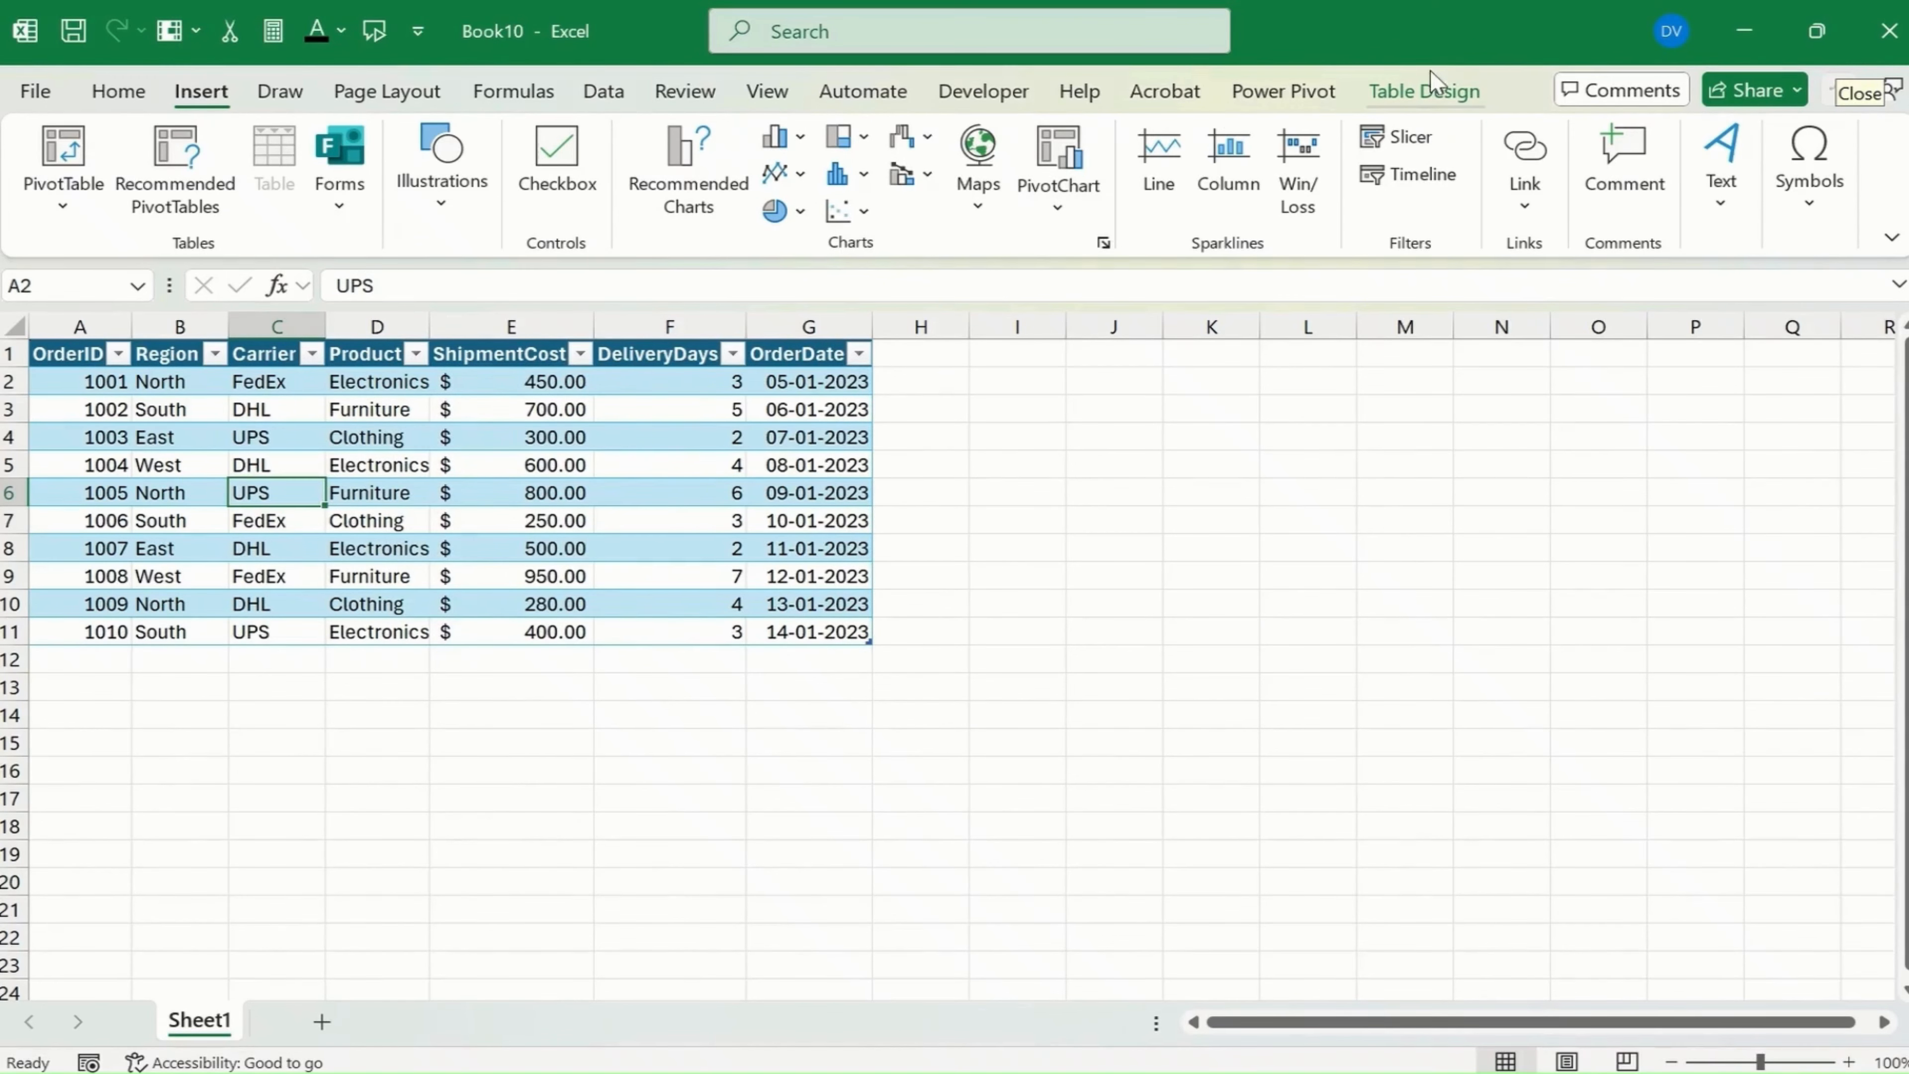
- Rename the shipment data table as lOGISTICS
click(1434, 106)
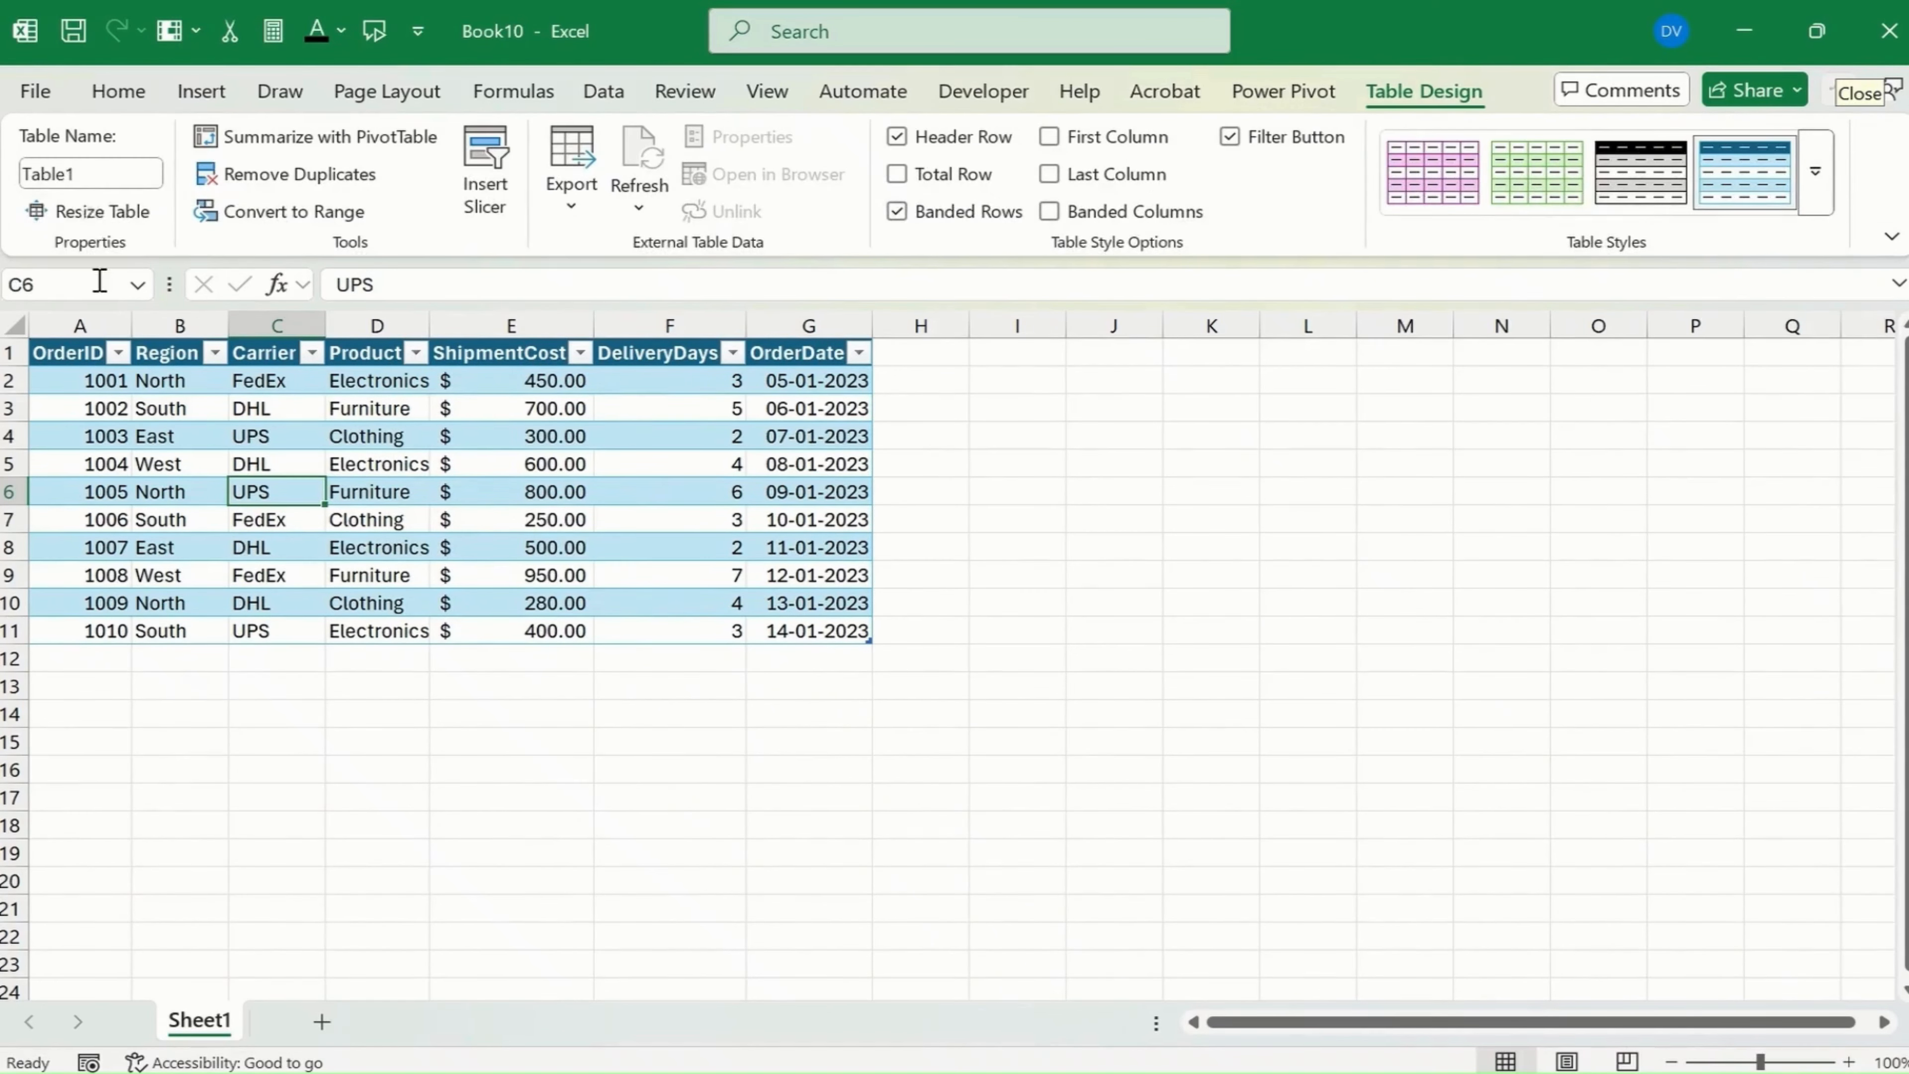
click(92, 175)
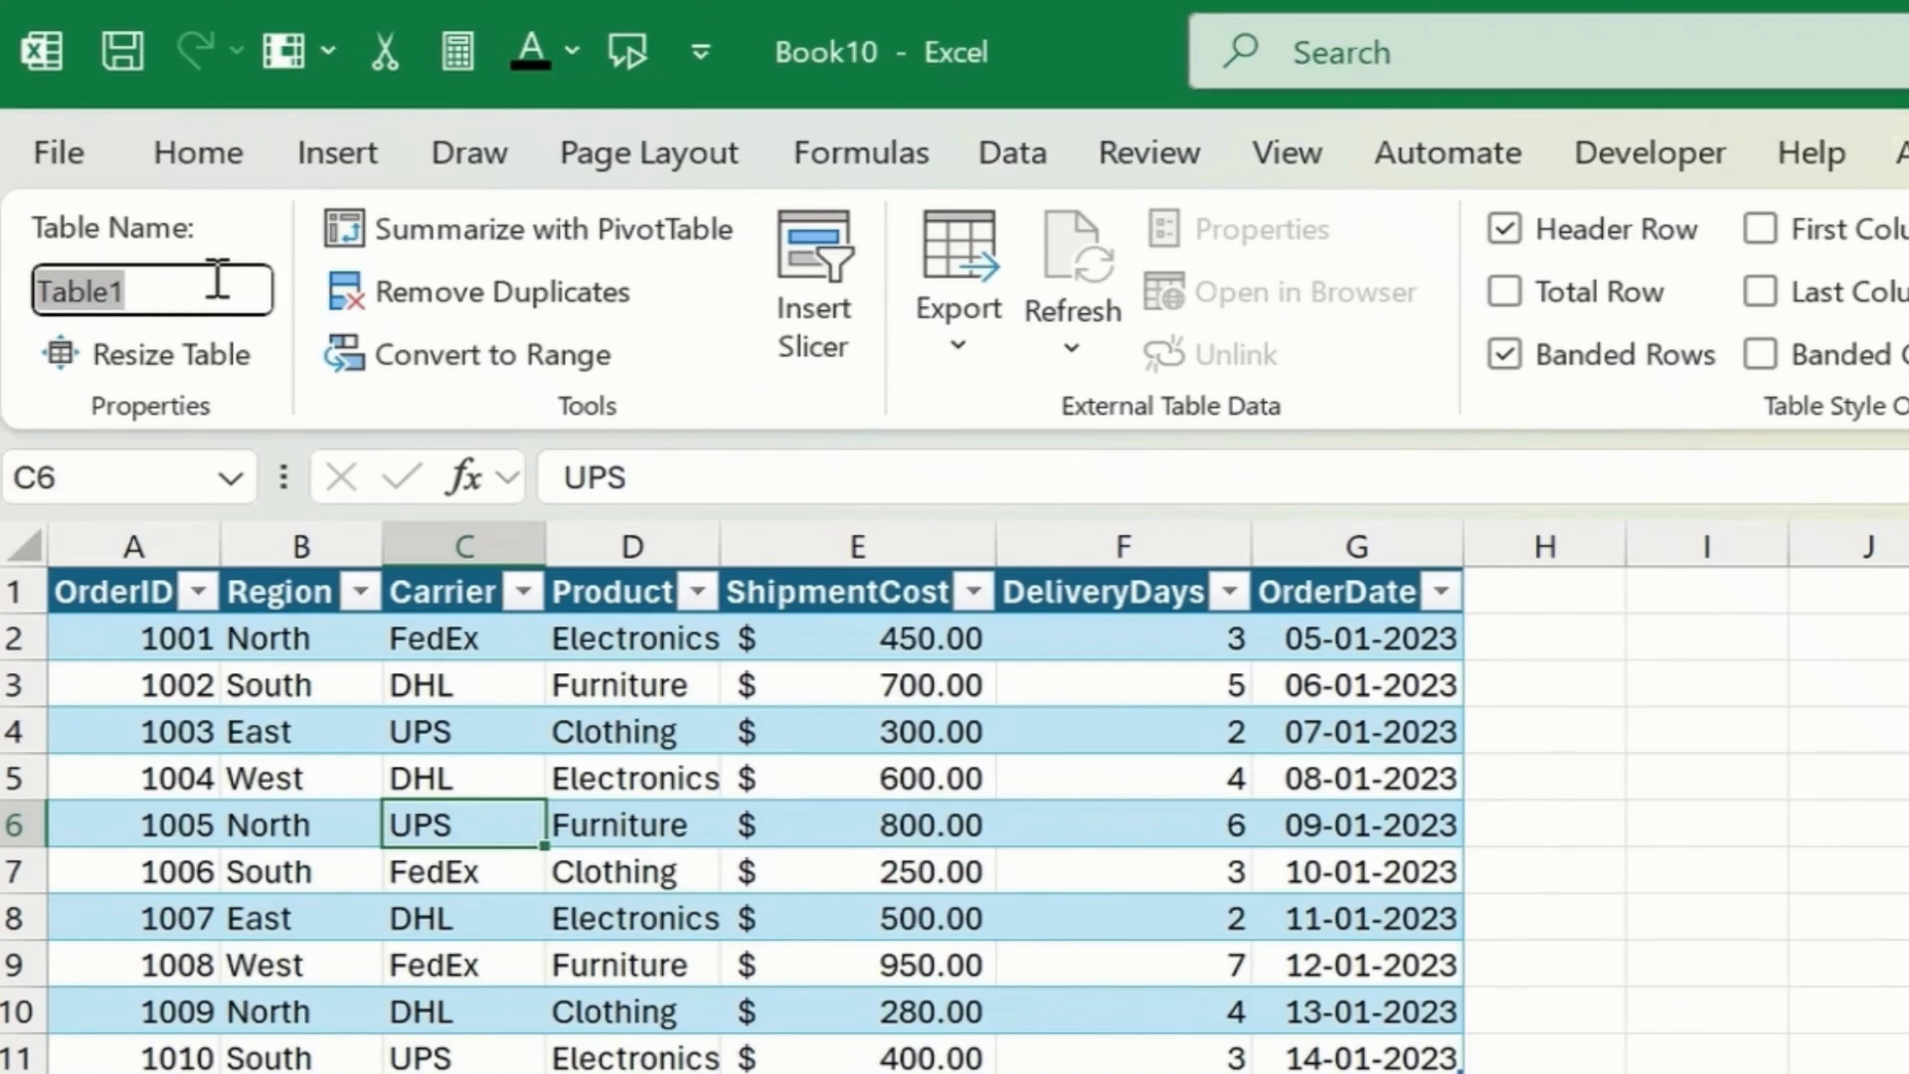
text(lOGI)
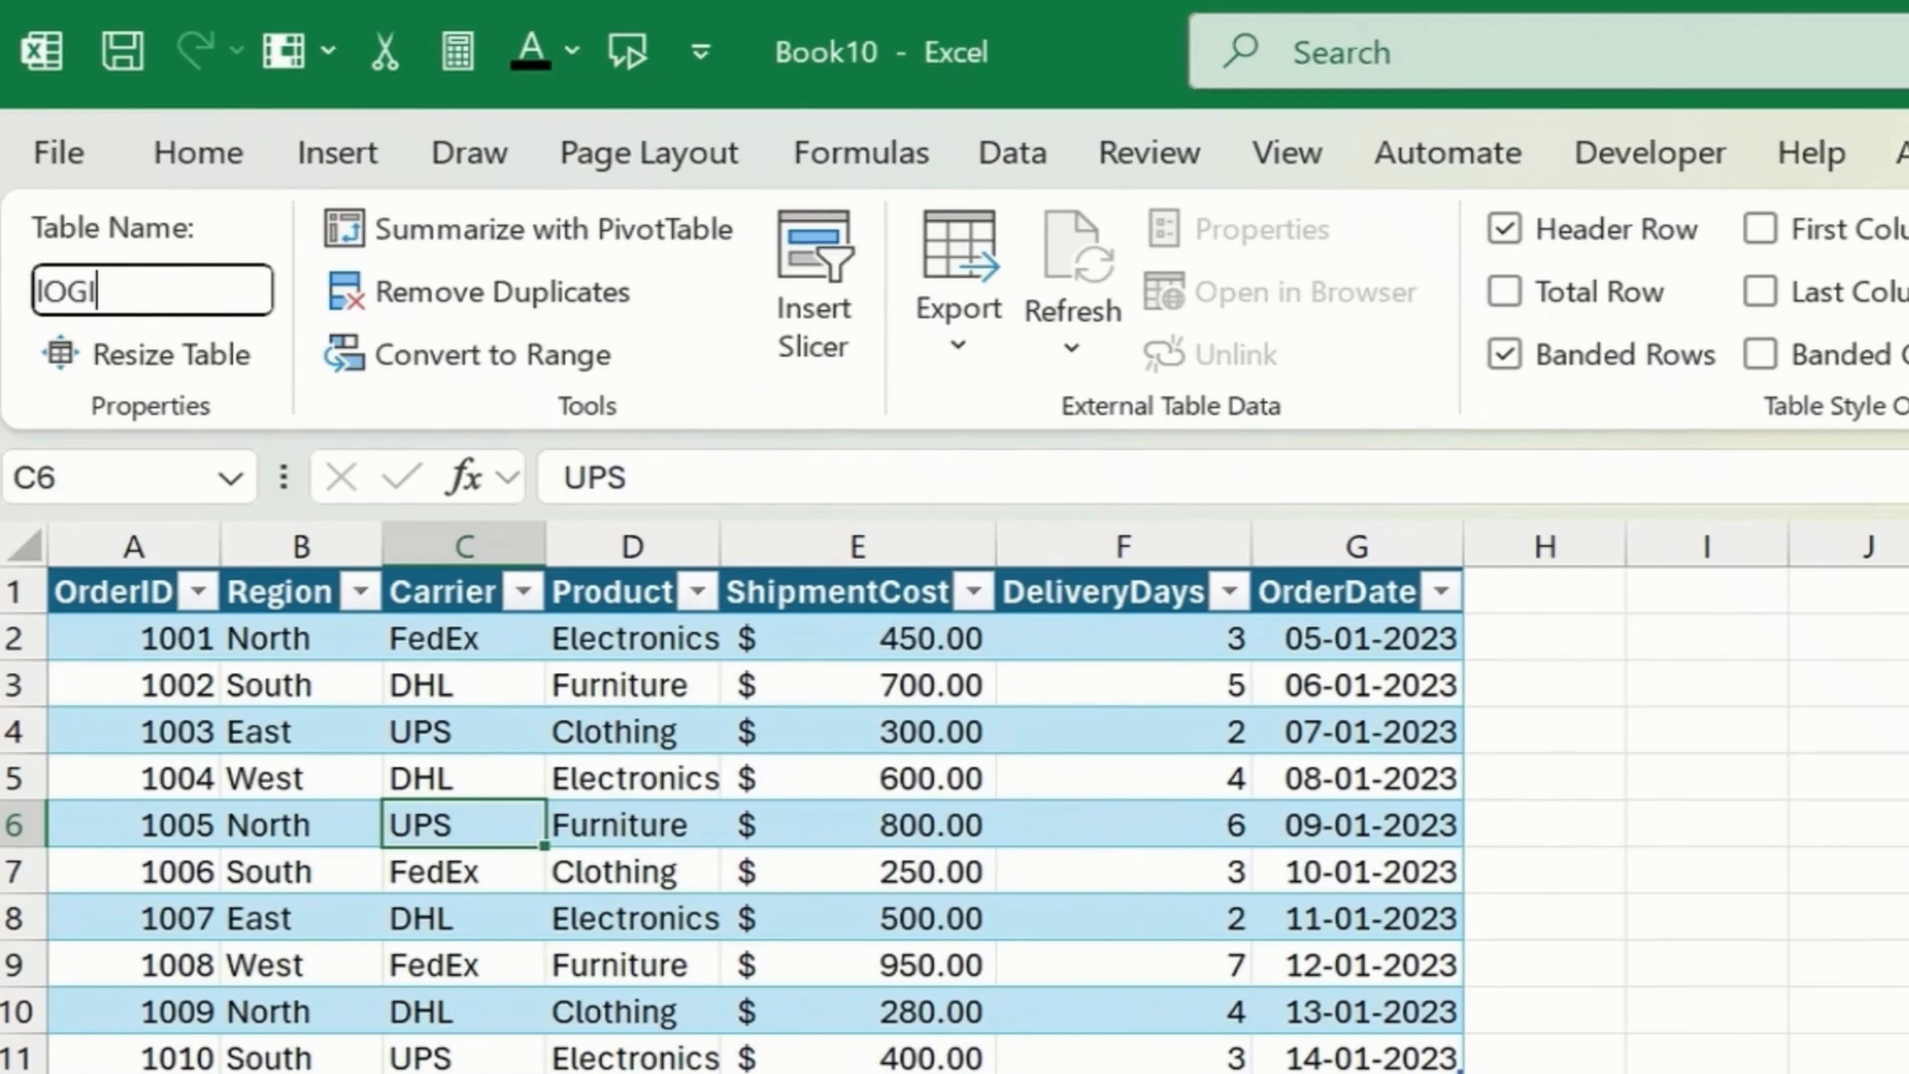
text(STICS)
- Create a PivotTable from the lOGISTICS table on a new worksheet, and dock and widen its fields pane beside the grid
click(890, 823)
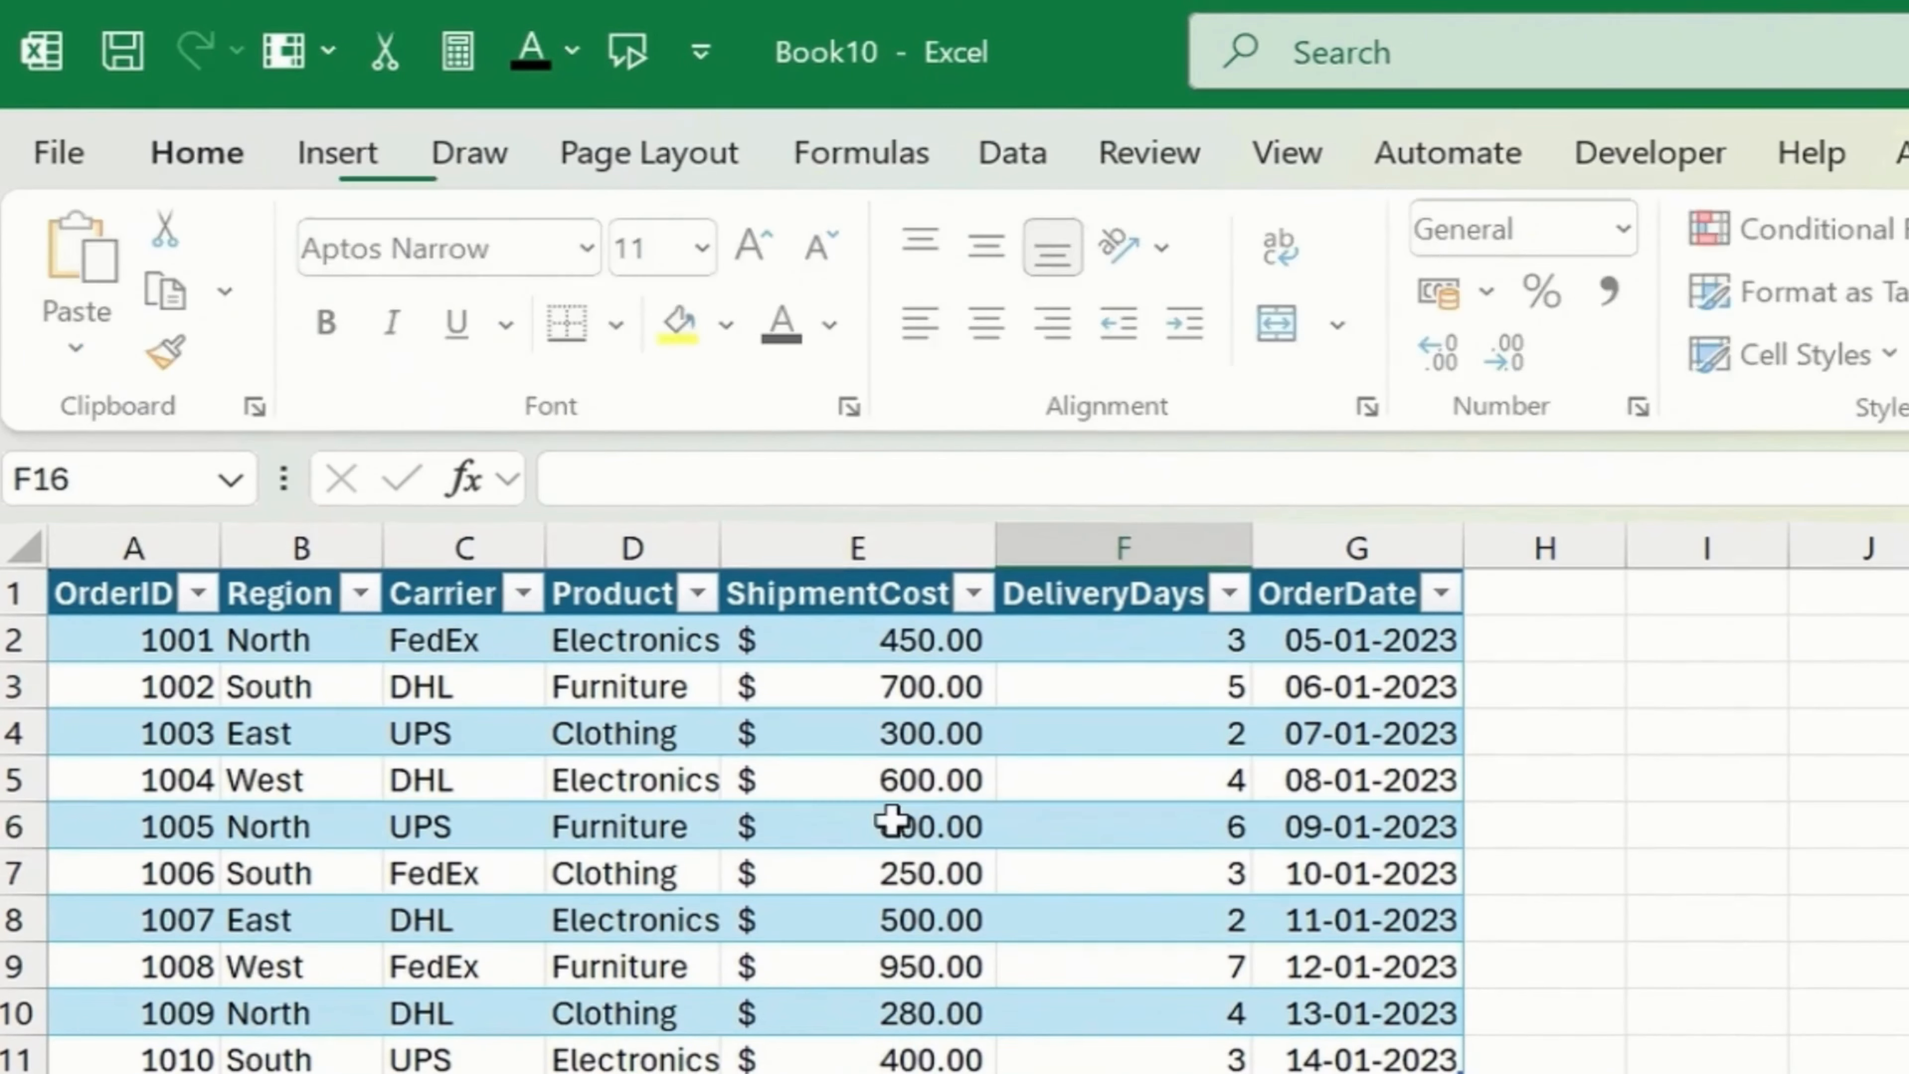
click(361, 152)
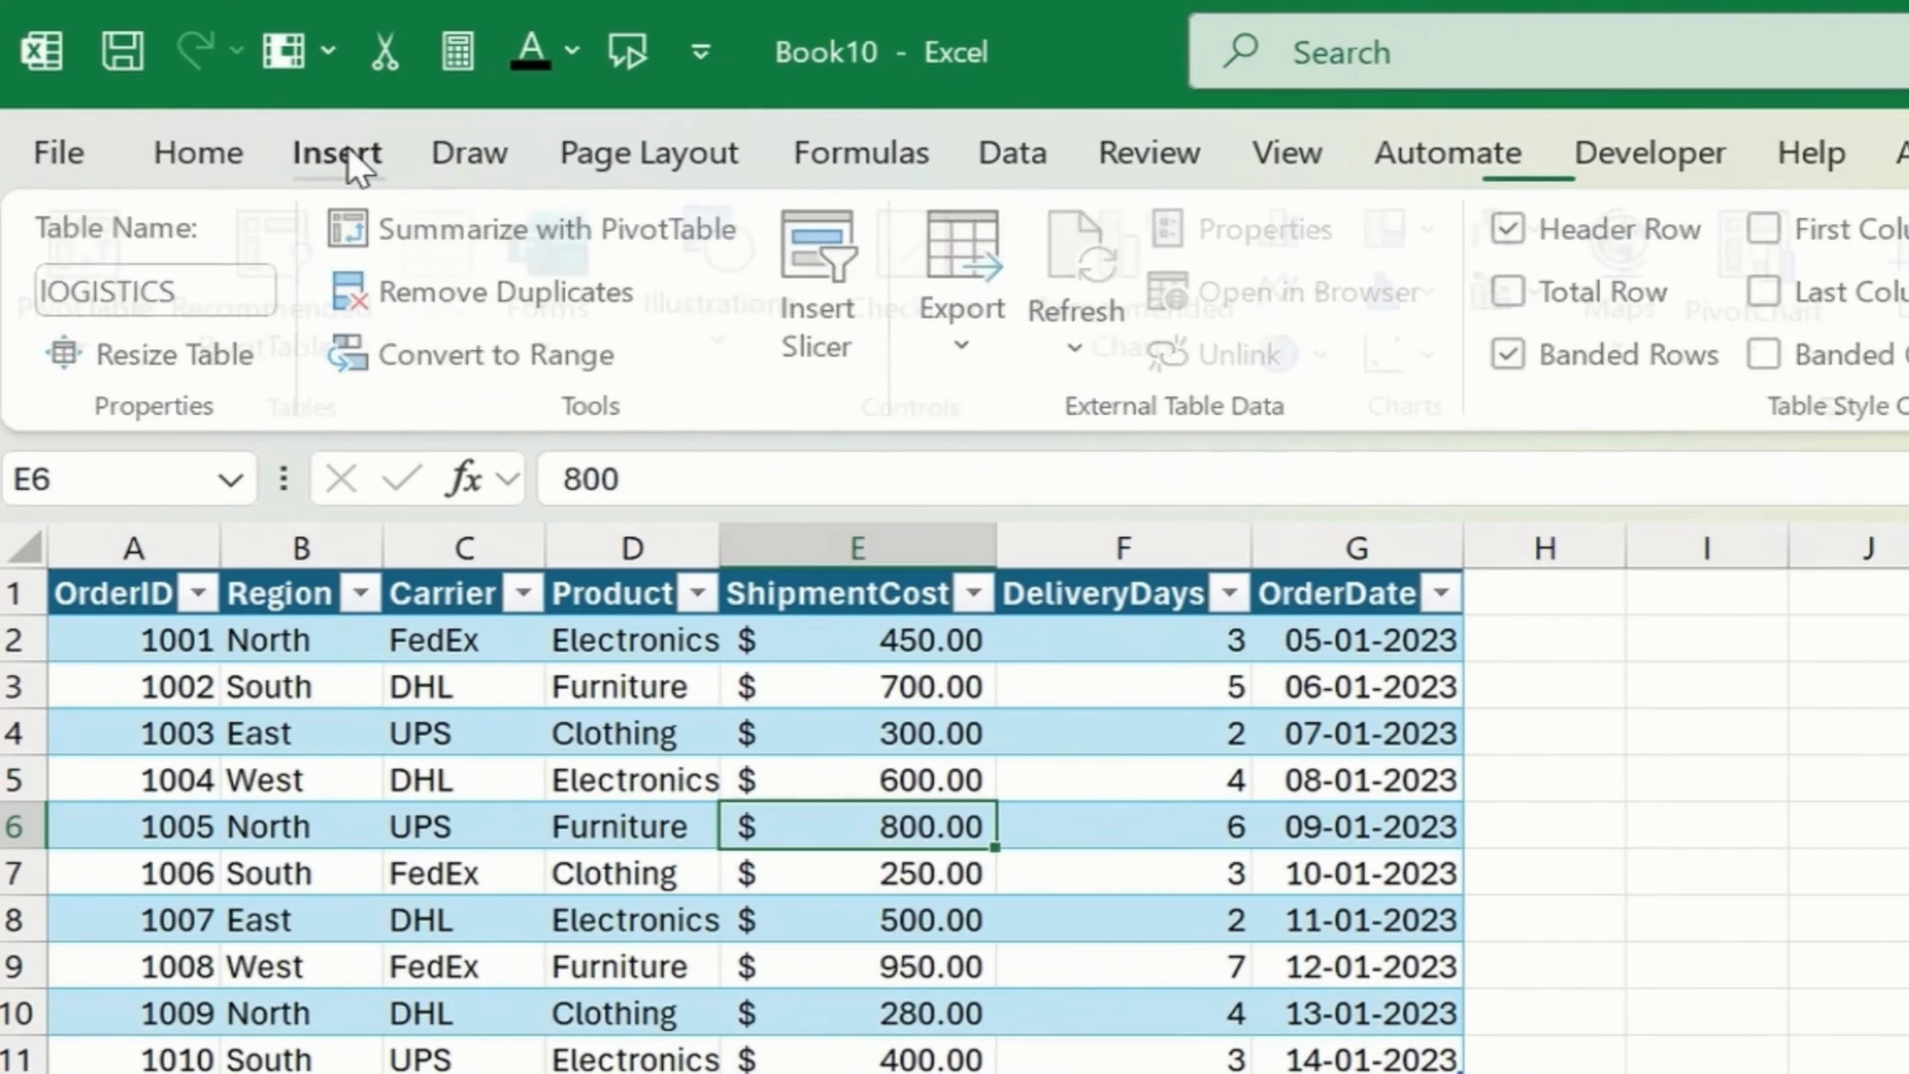
click(113, 252)
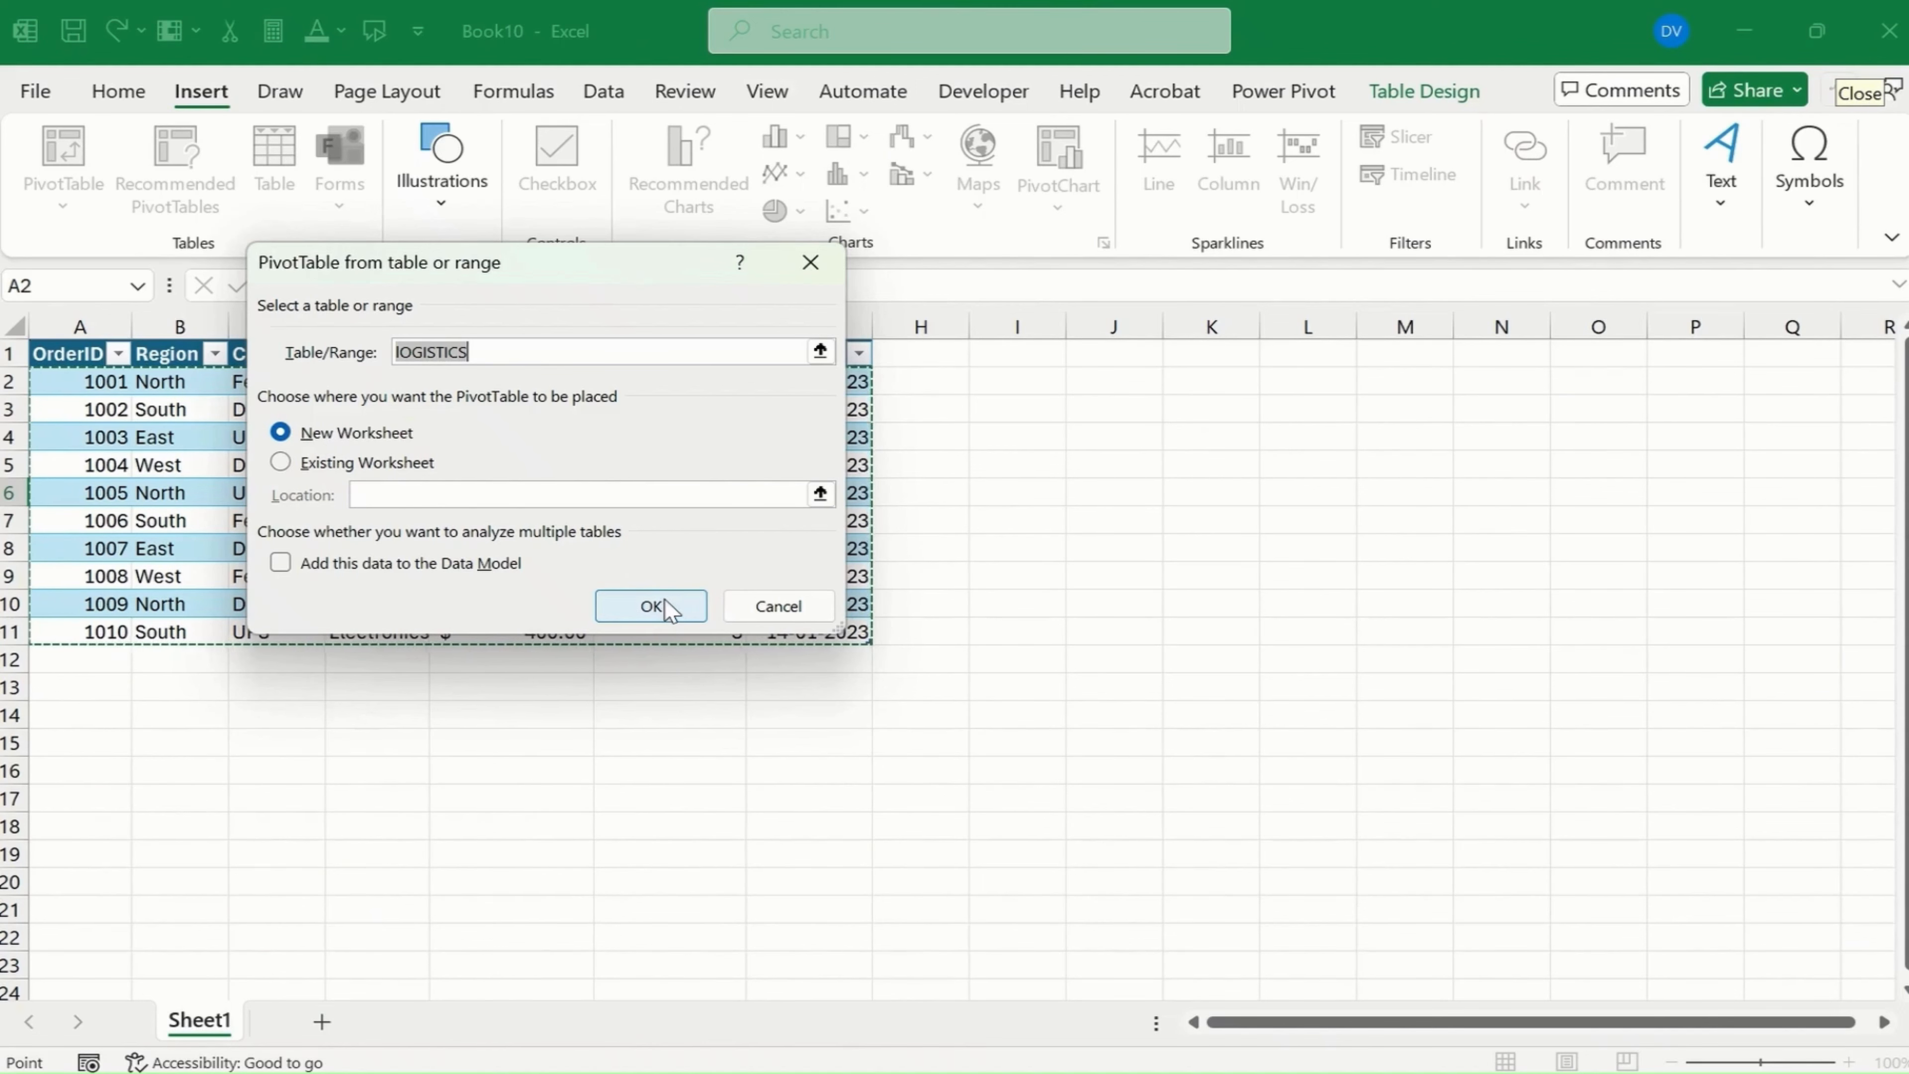
click(651, 605)
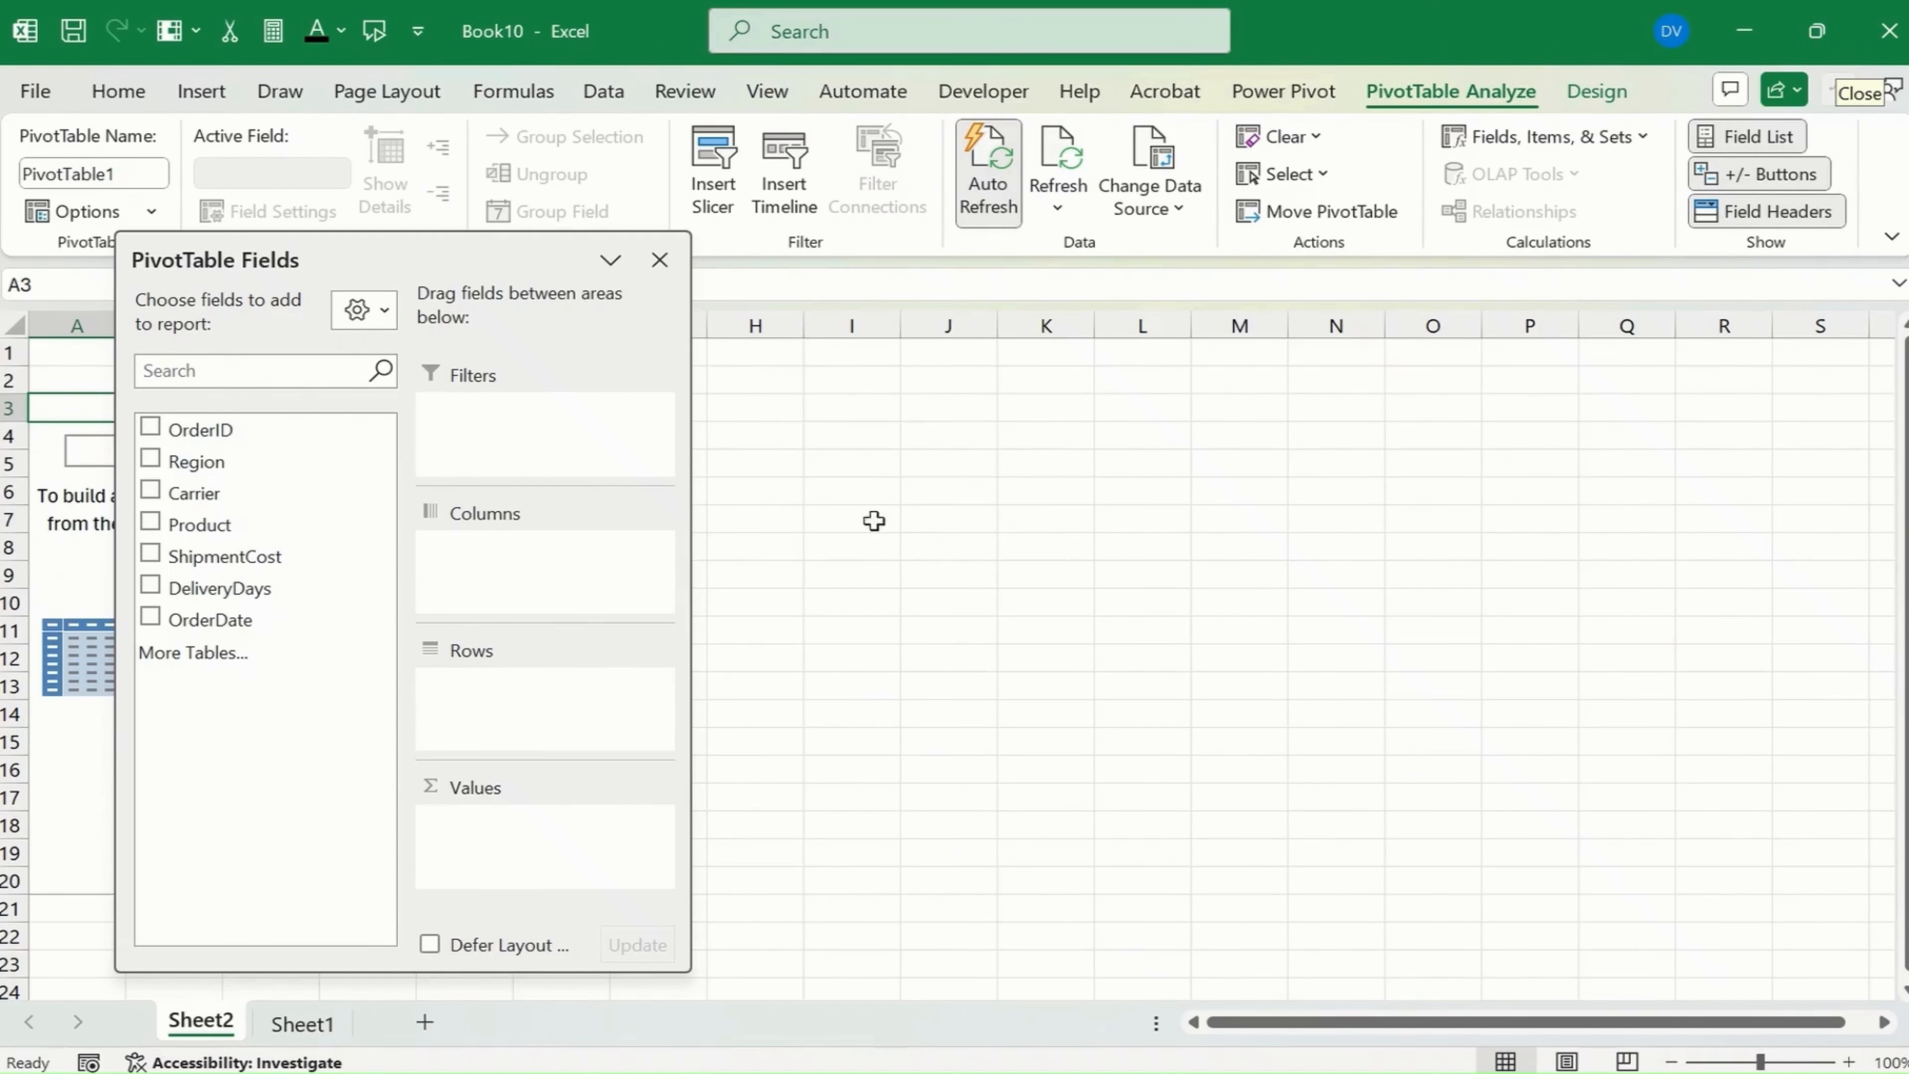
drag(432, 255, 1803, 316)
drag(1625, 420, 1151, 460)
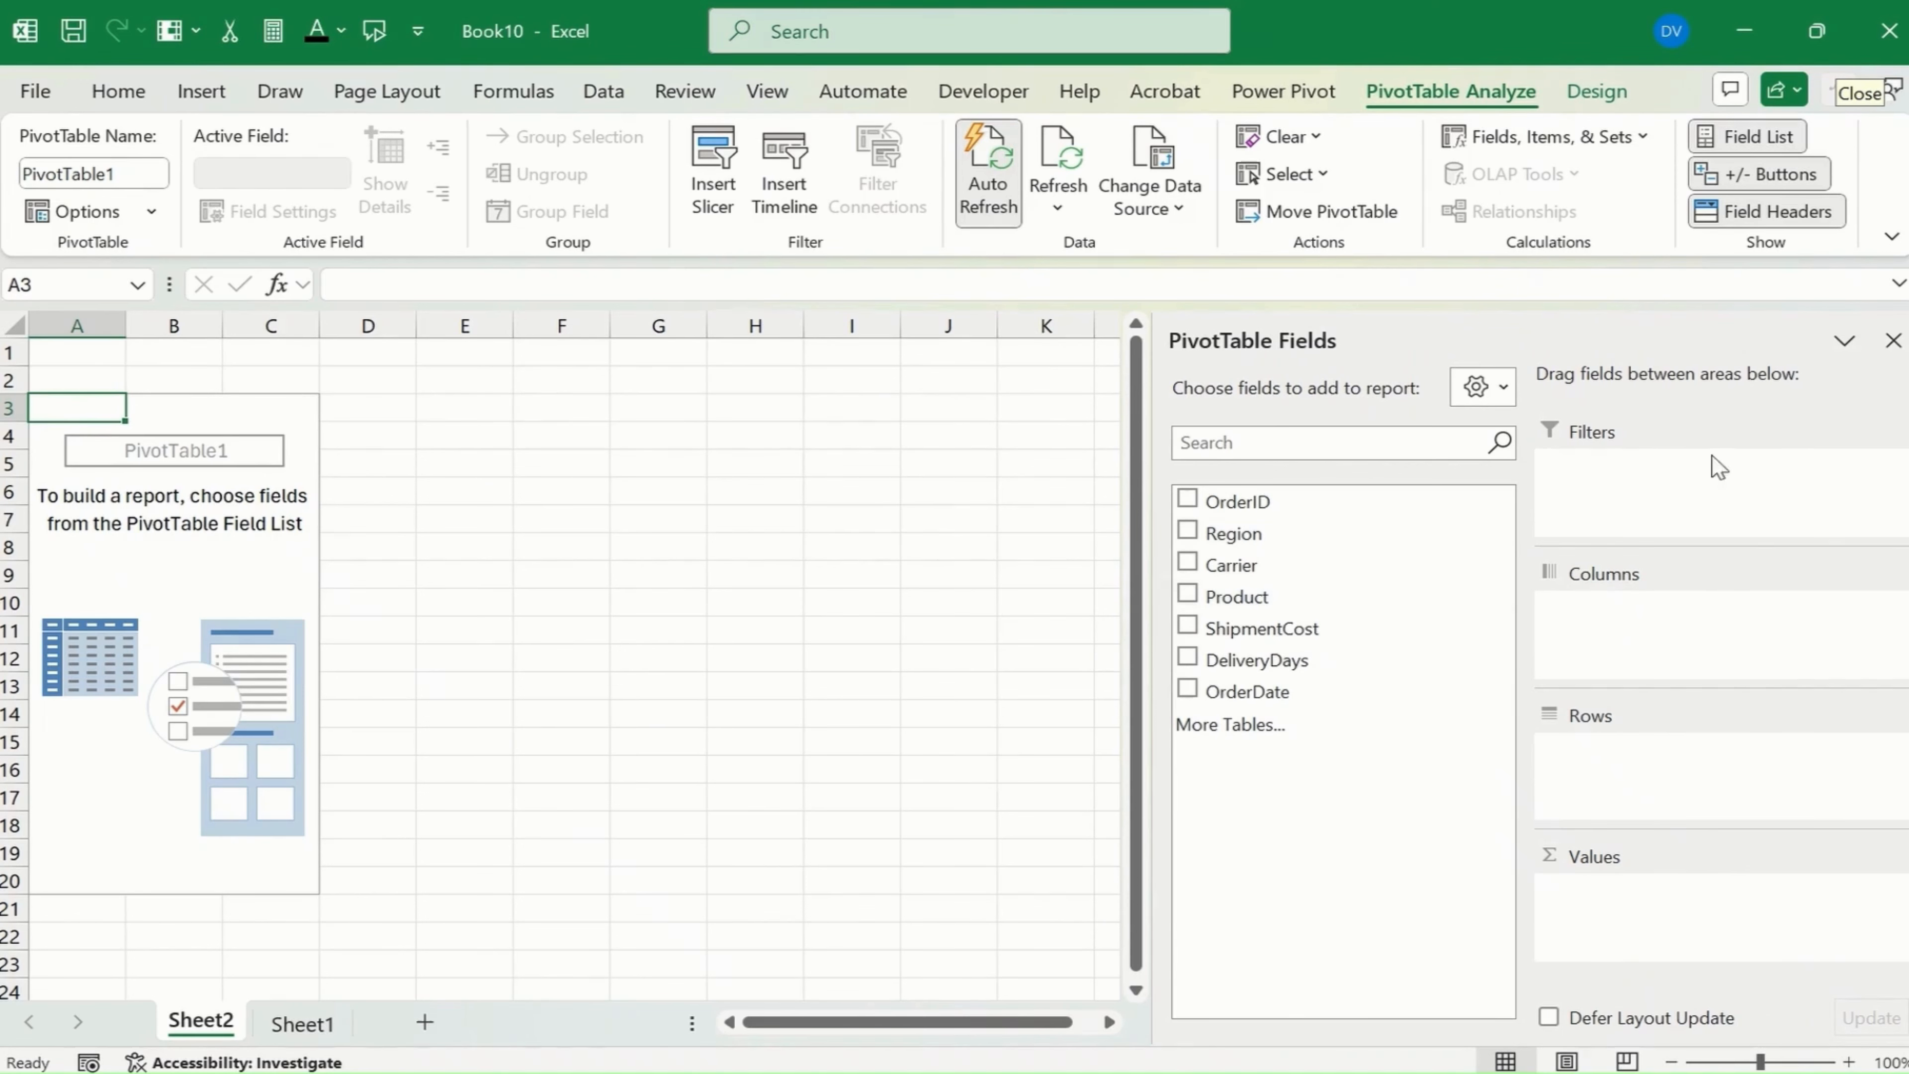
- Try the stacked, Areas Section Only (1 by 4) and (2 by 2) layouts of the PivotTable fields pane, and restore Side-By-Side
click(1501, 388)
click(1598, 573)
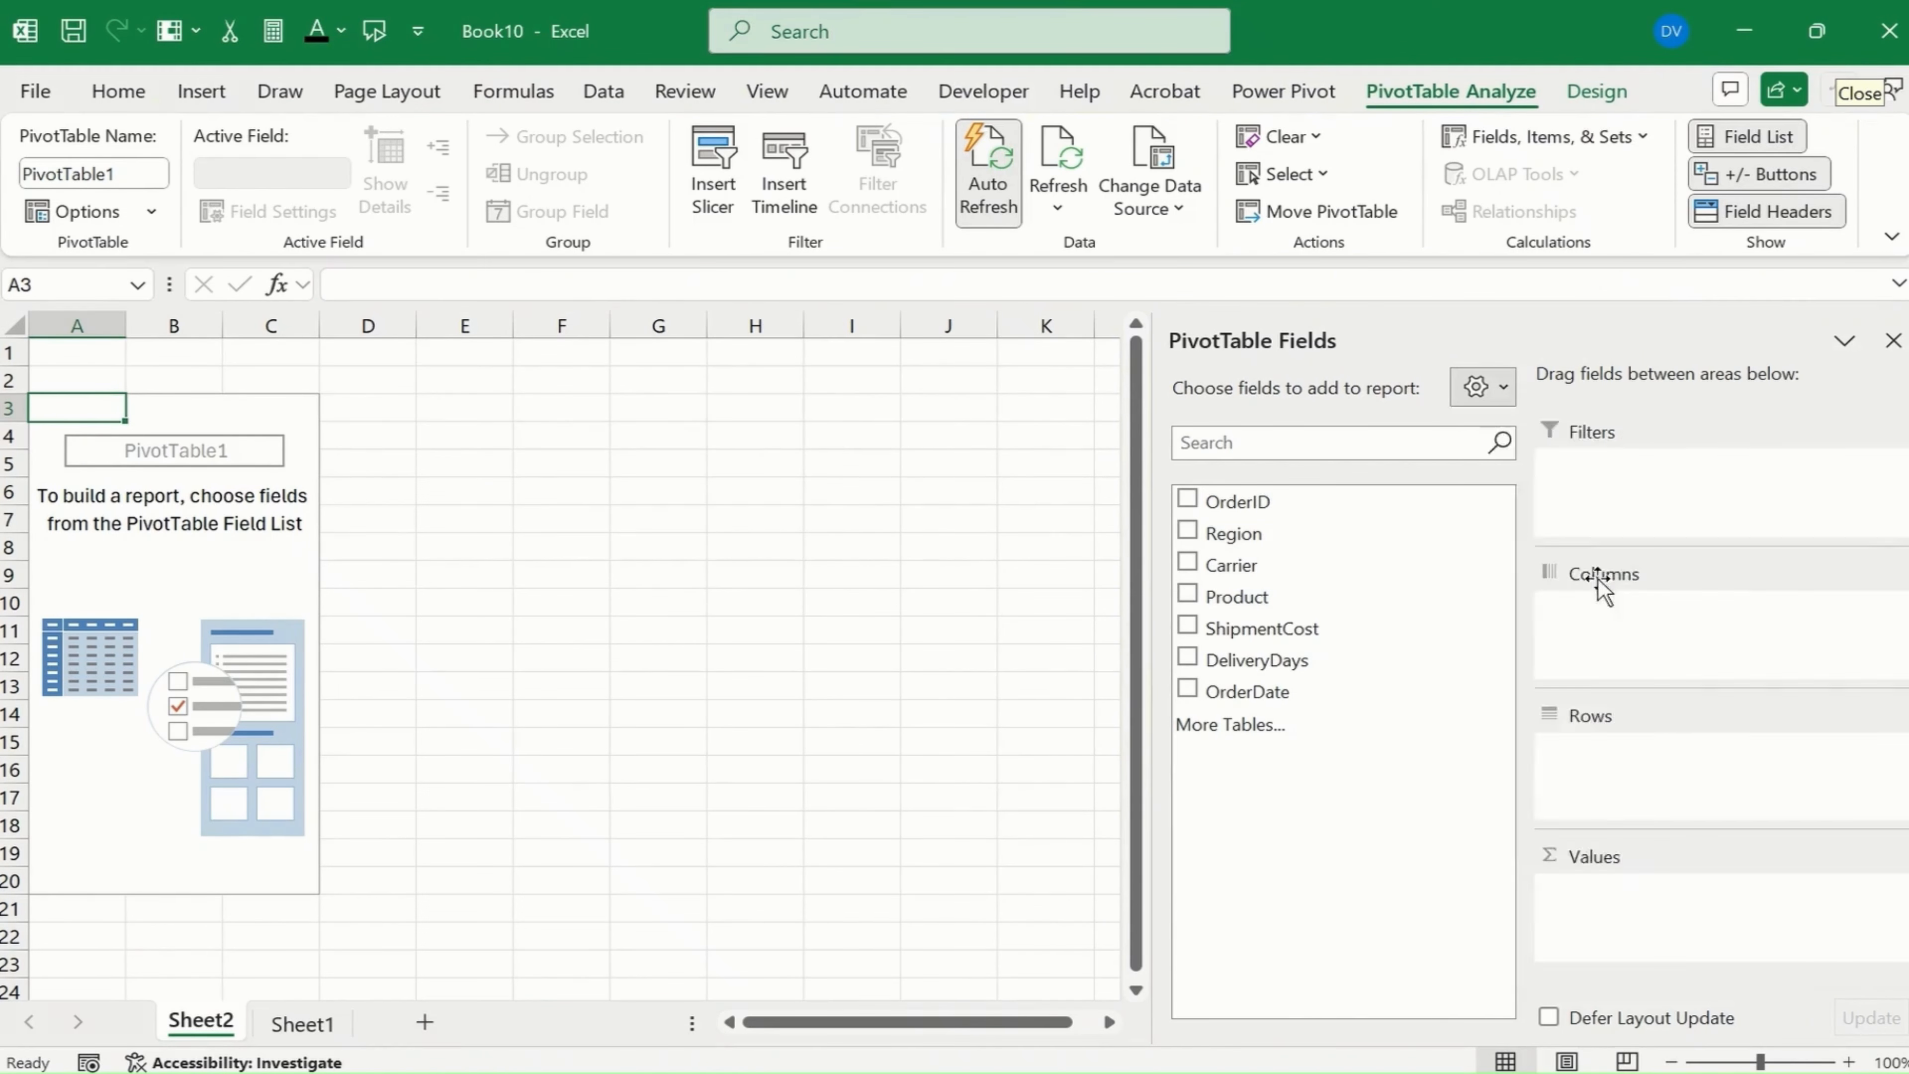
click(1875, 389)
click(1602, 434)
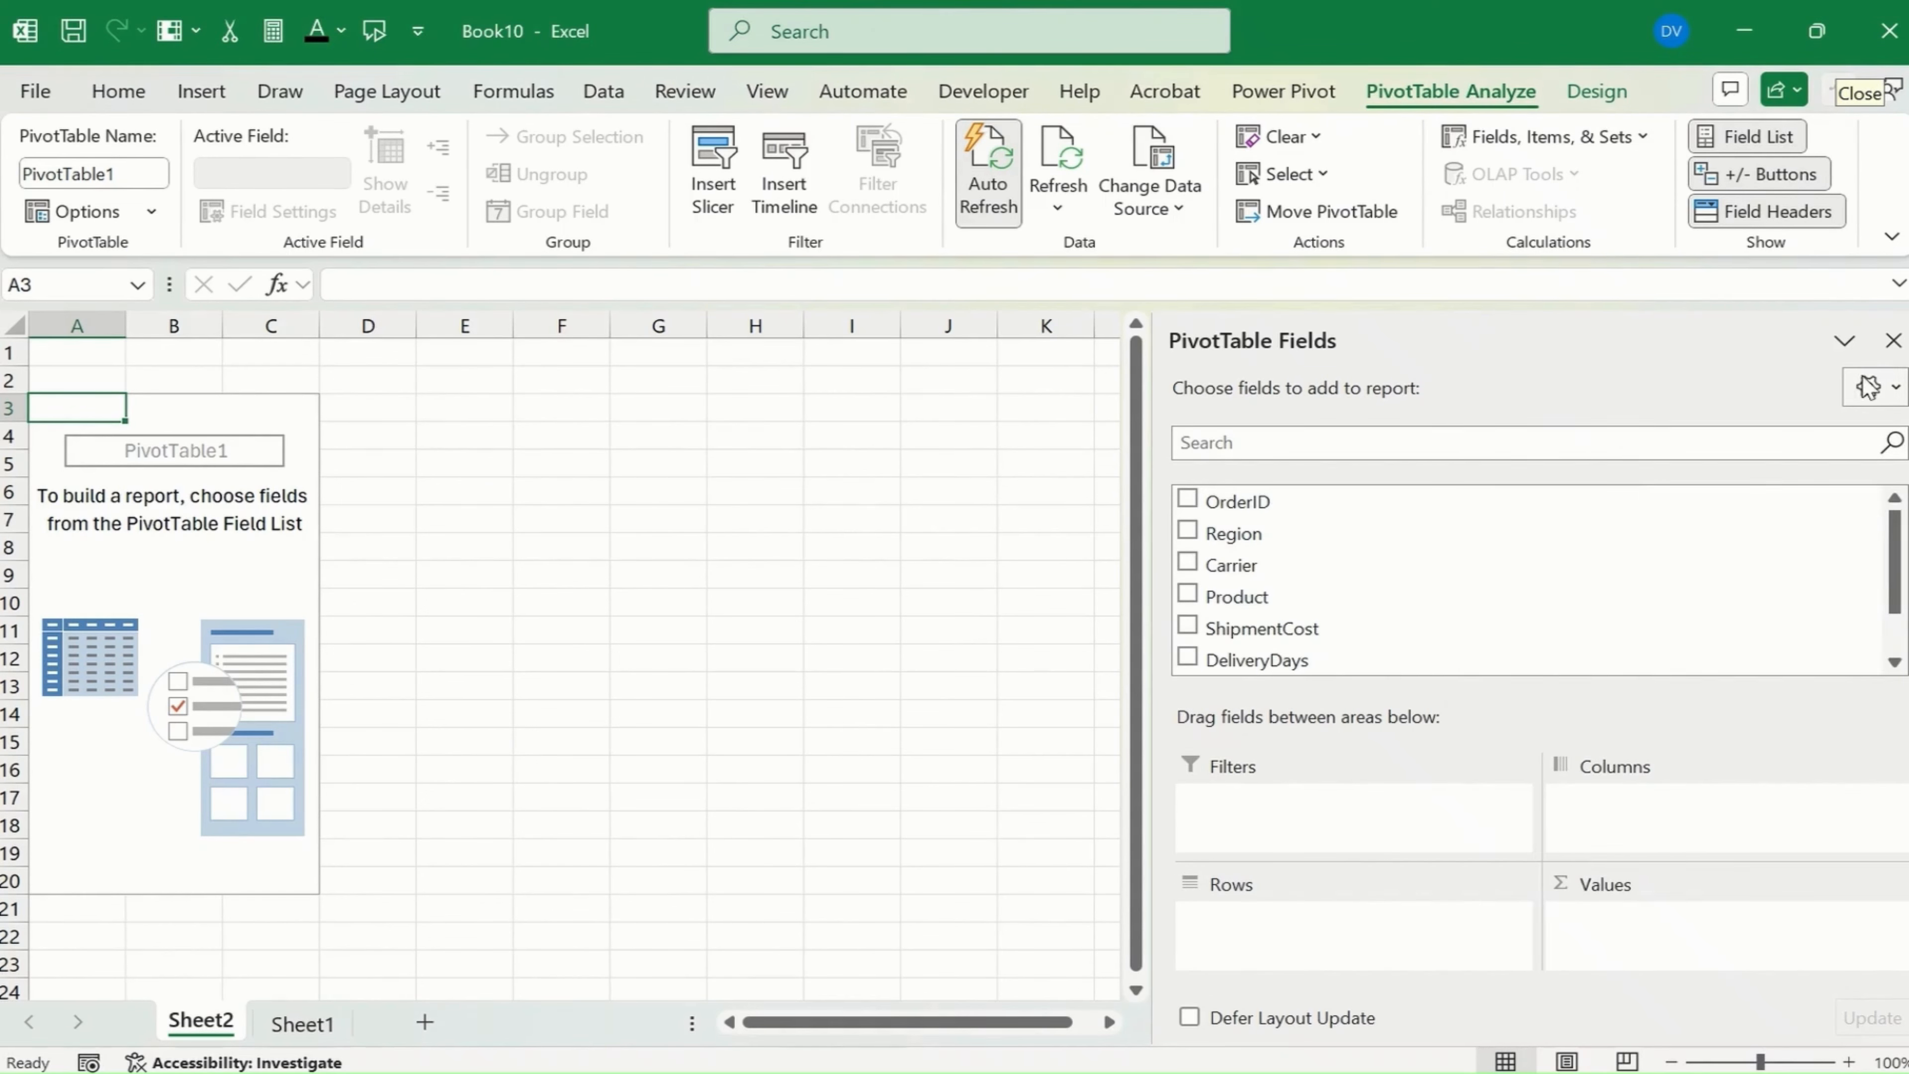
click(1872, 389)
click(1680, 735)
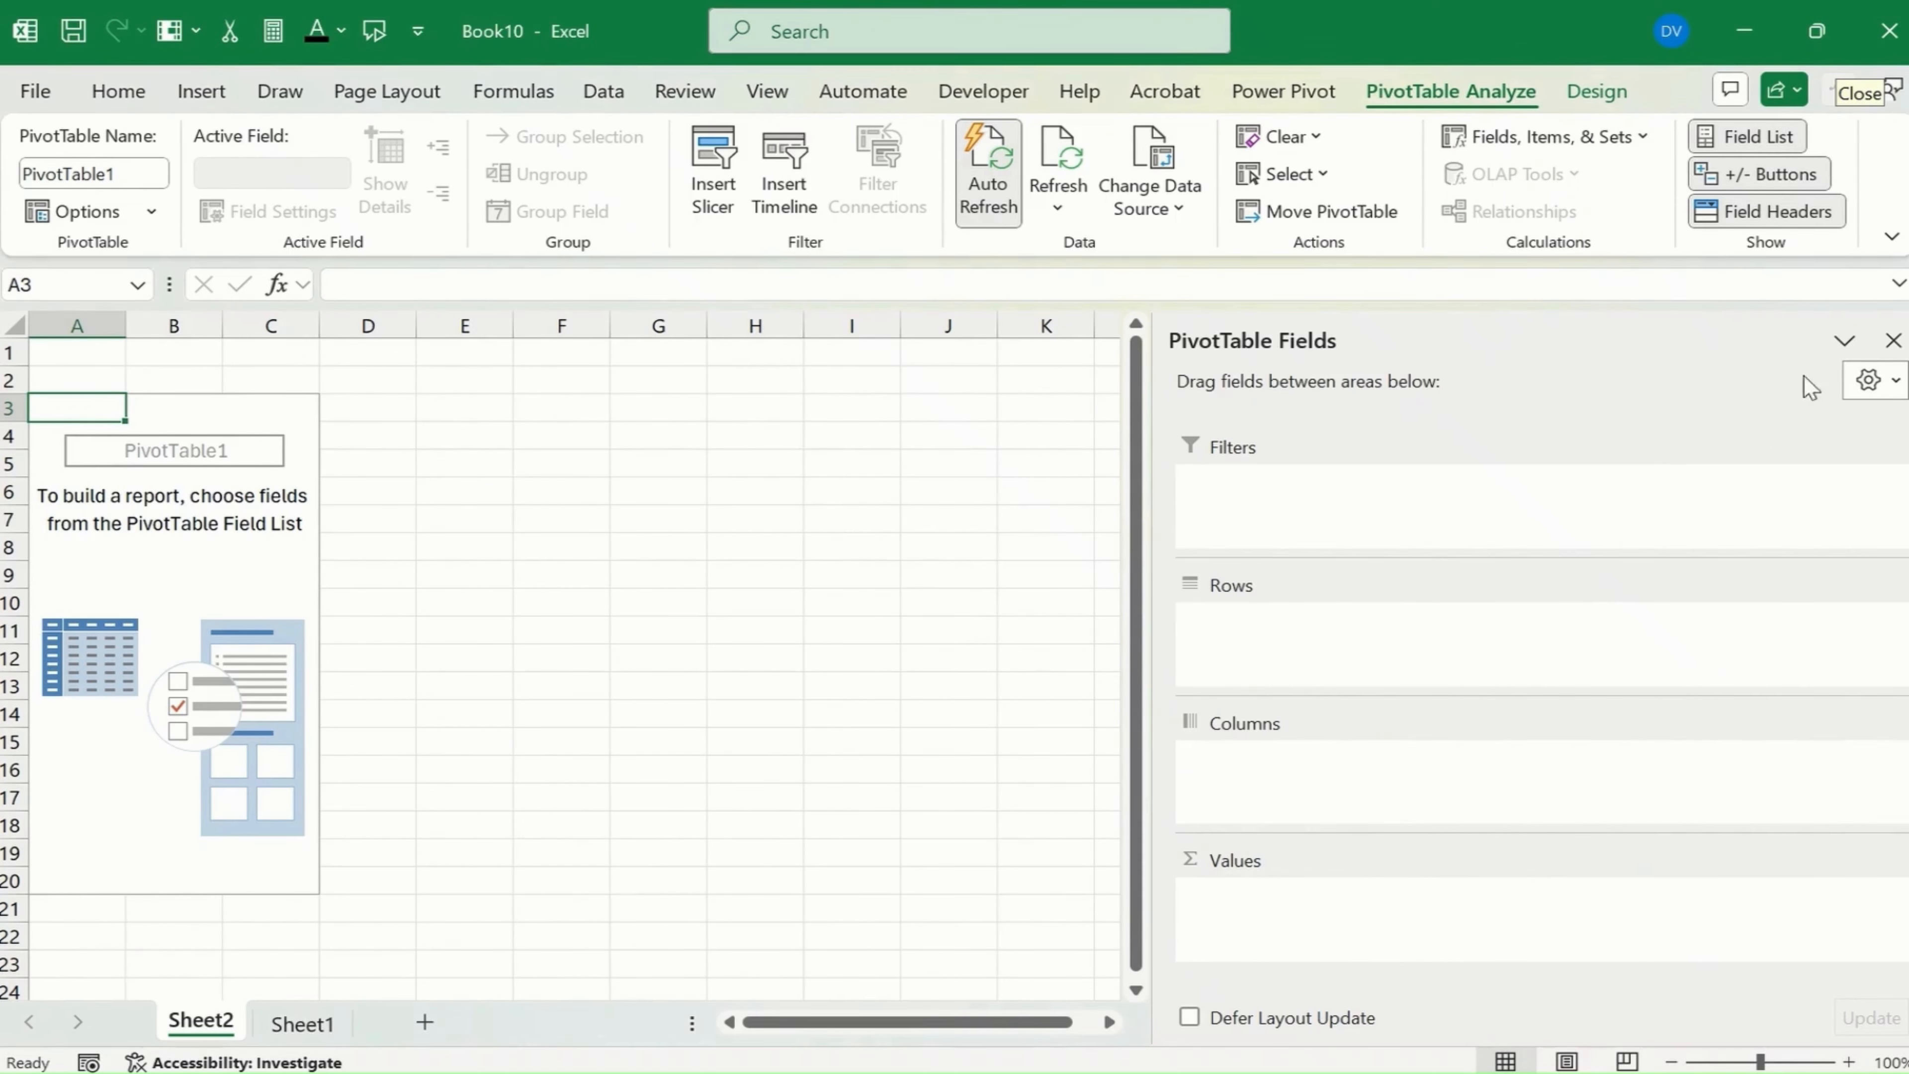
click(1871, 380)
click(1639, 642)
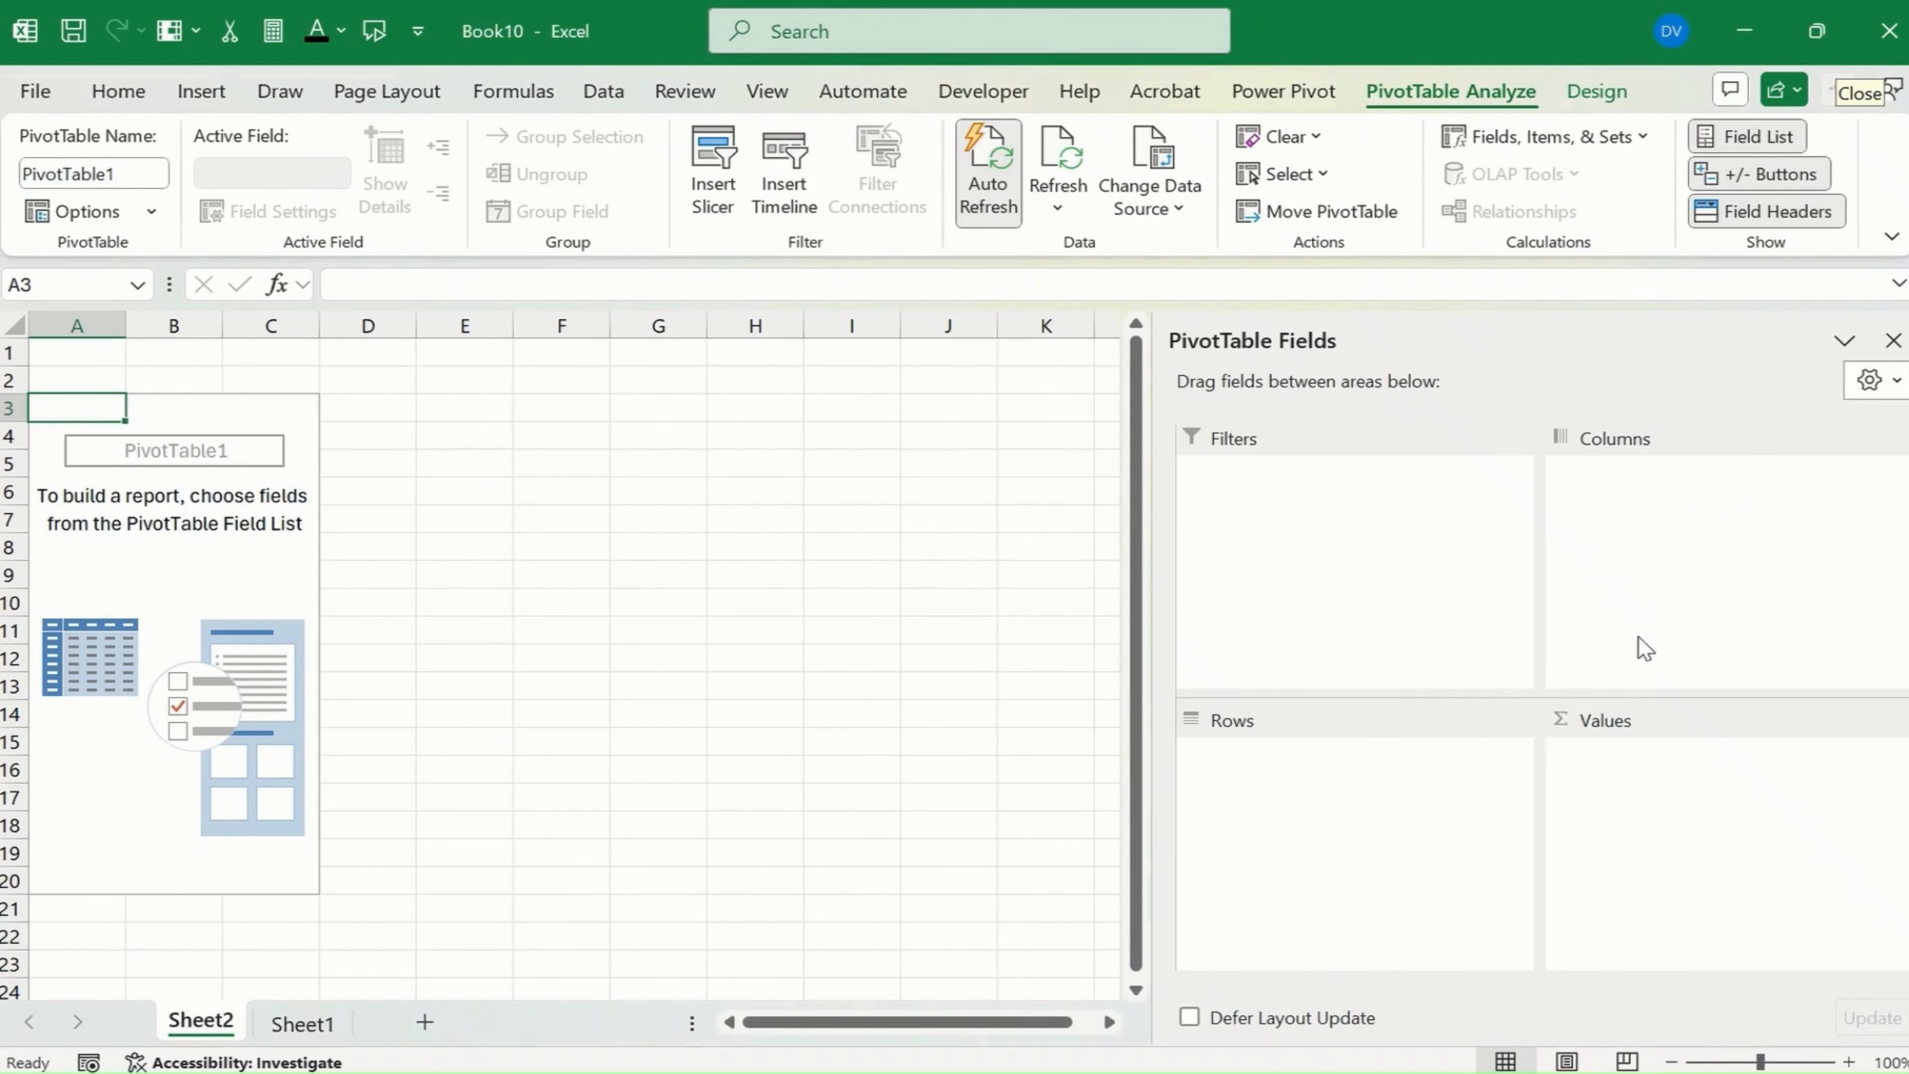
click(1871, 379)
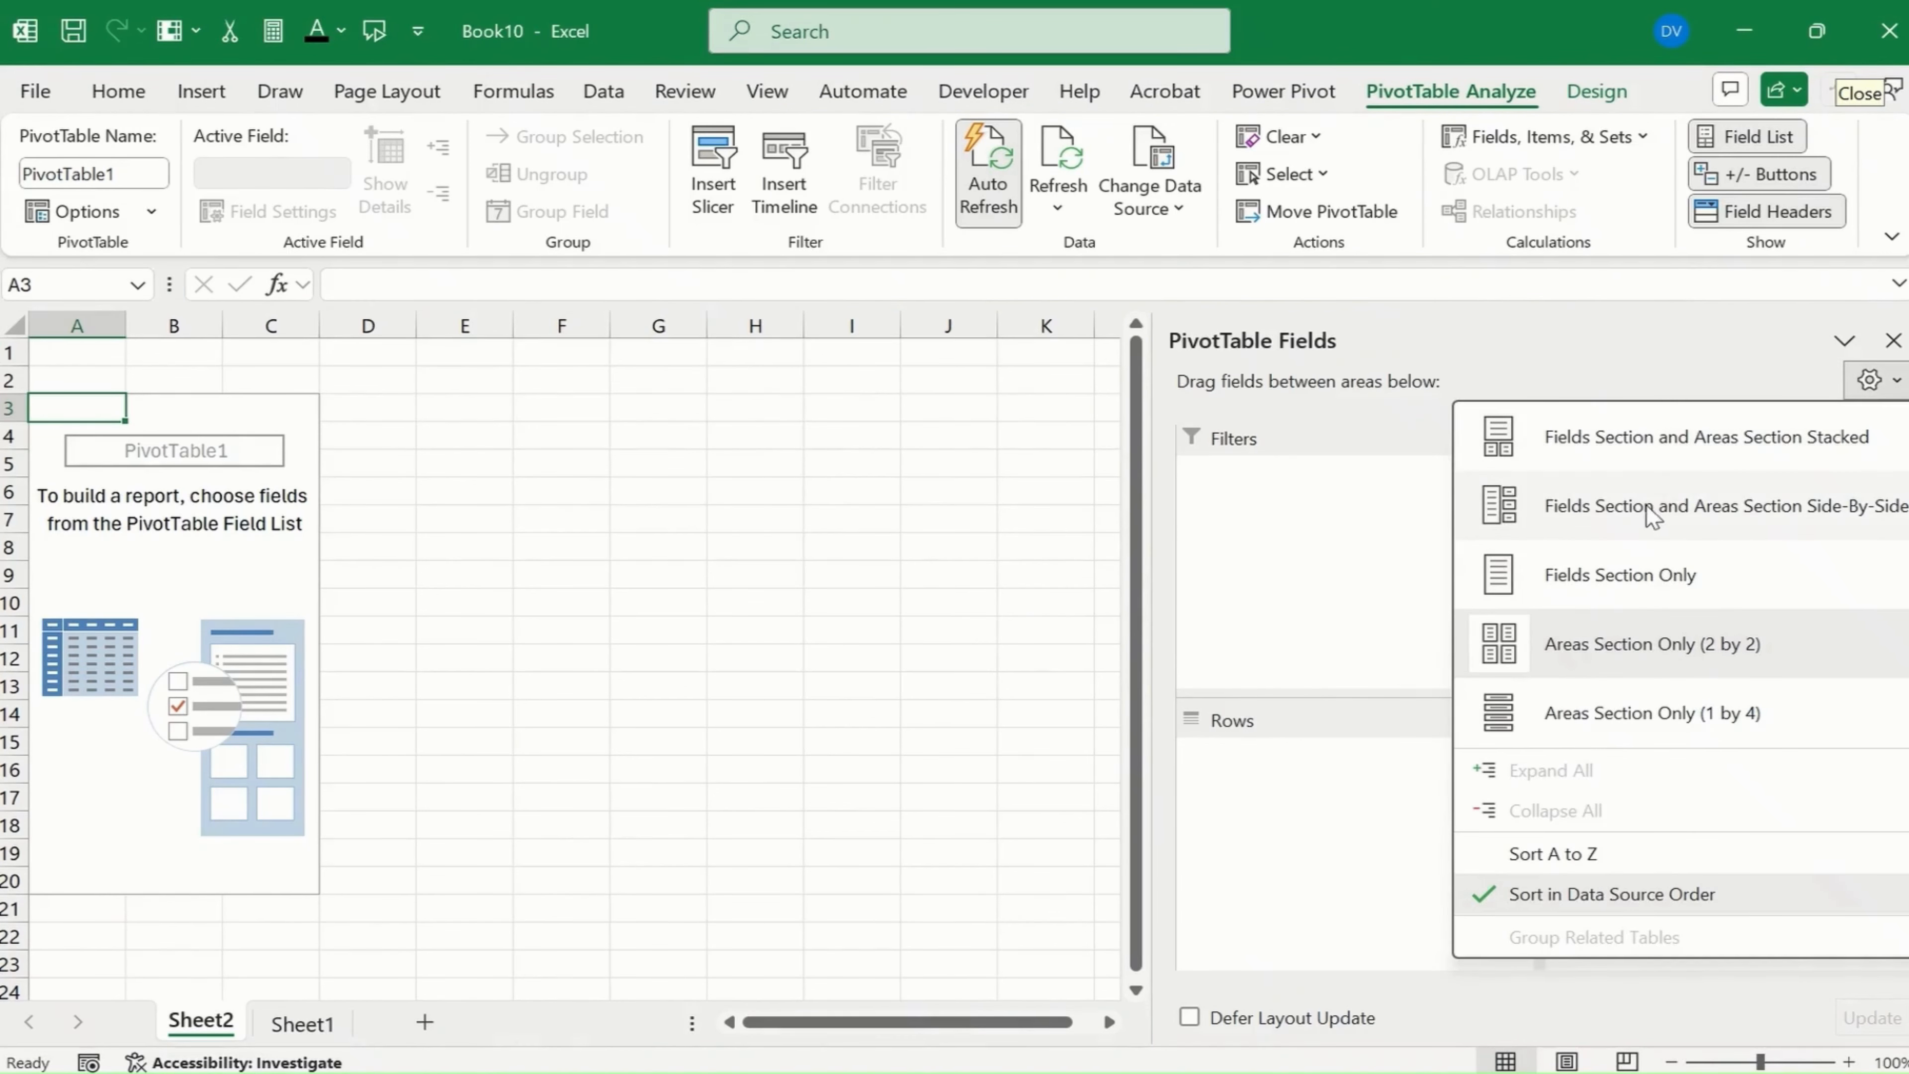
click(1654, 519)
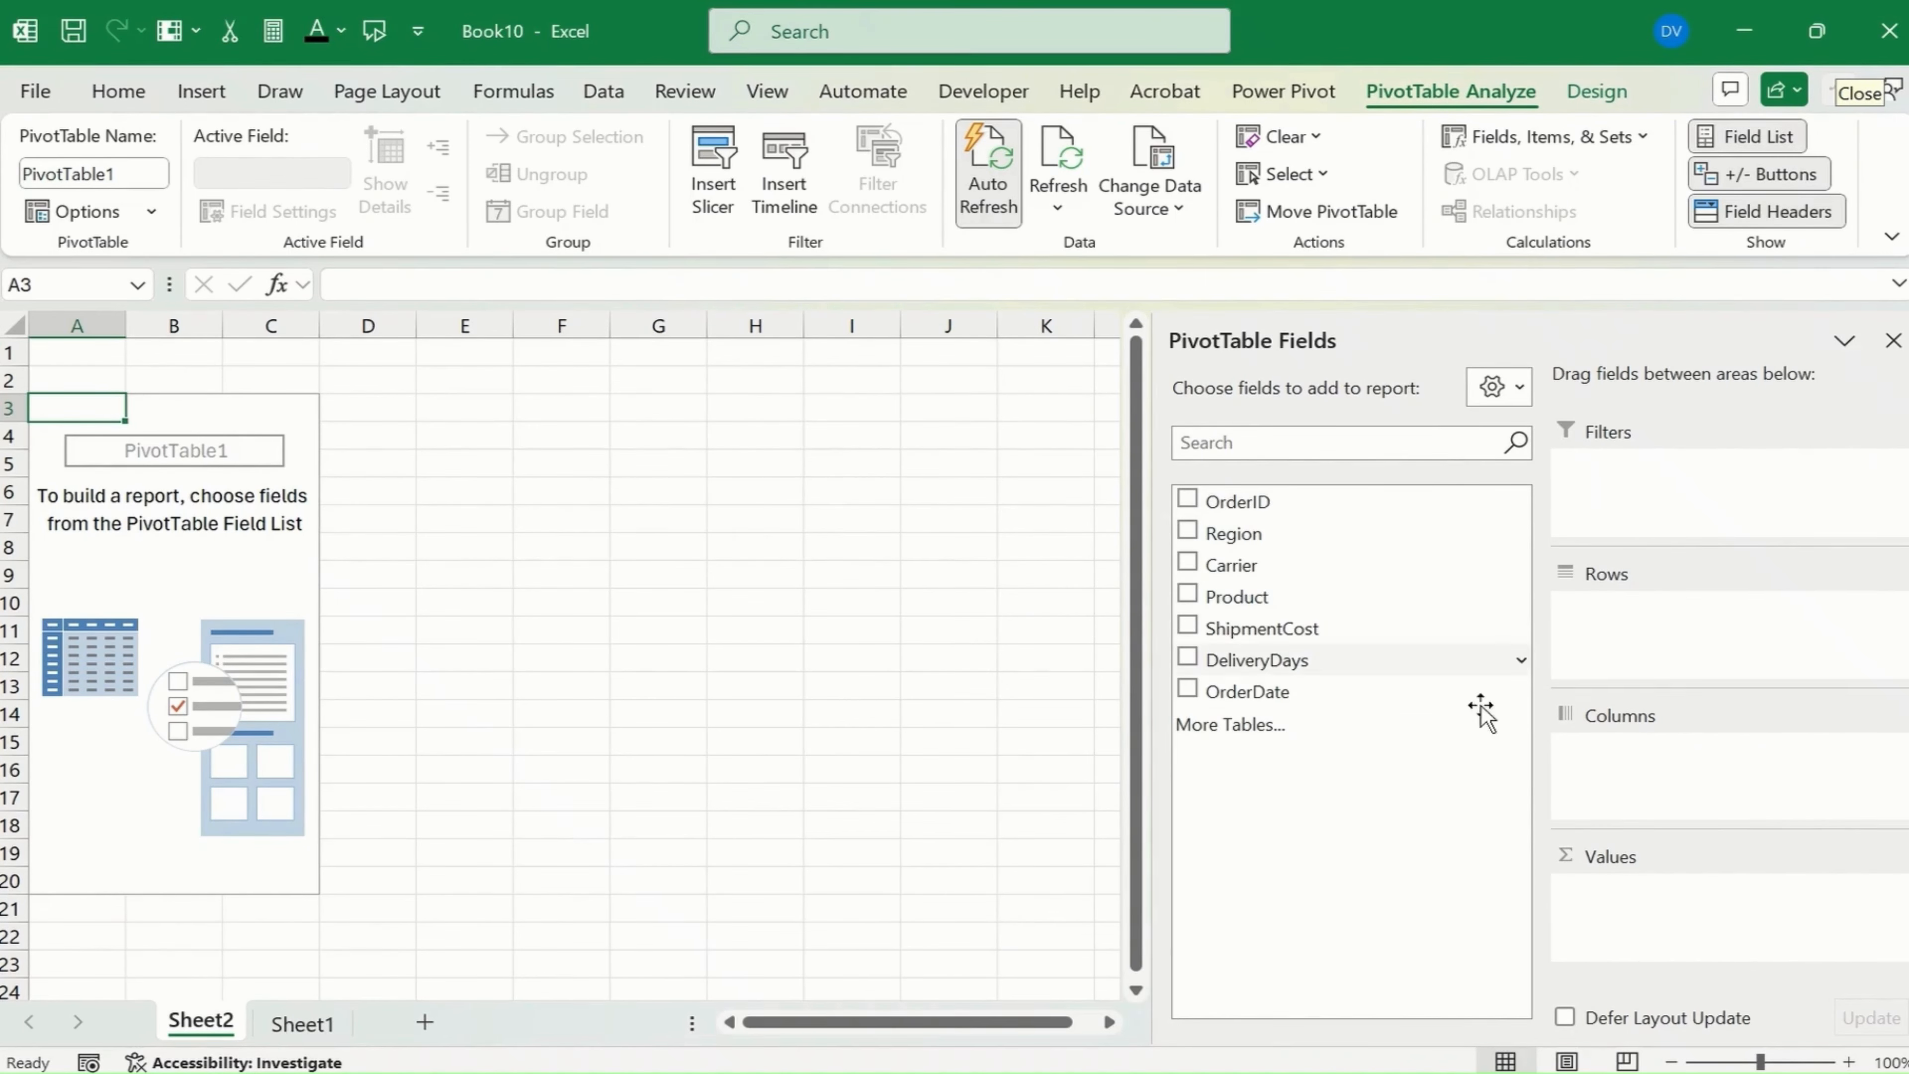
- Sort the list of available PivotTable fields from A to Z
click(1499, 386)
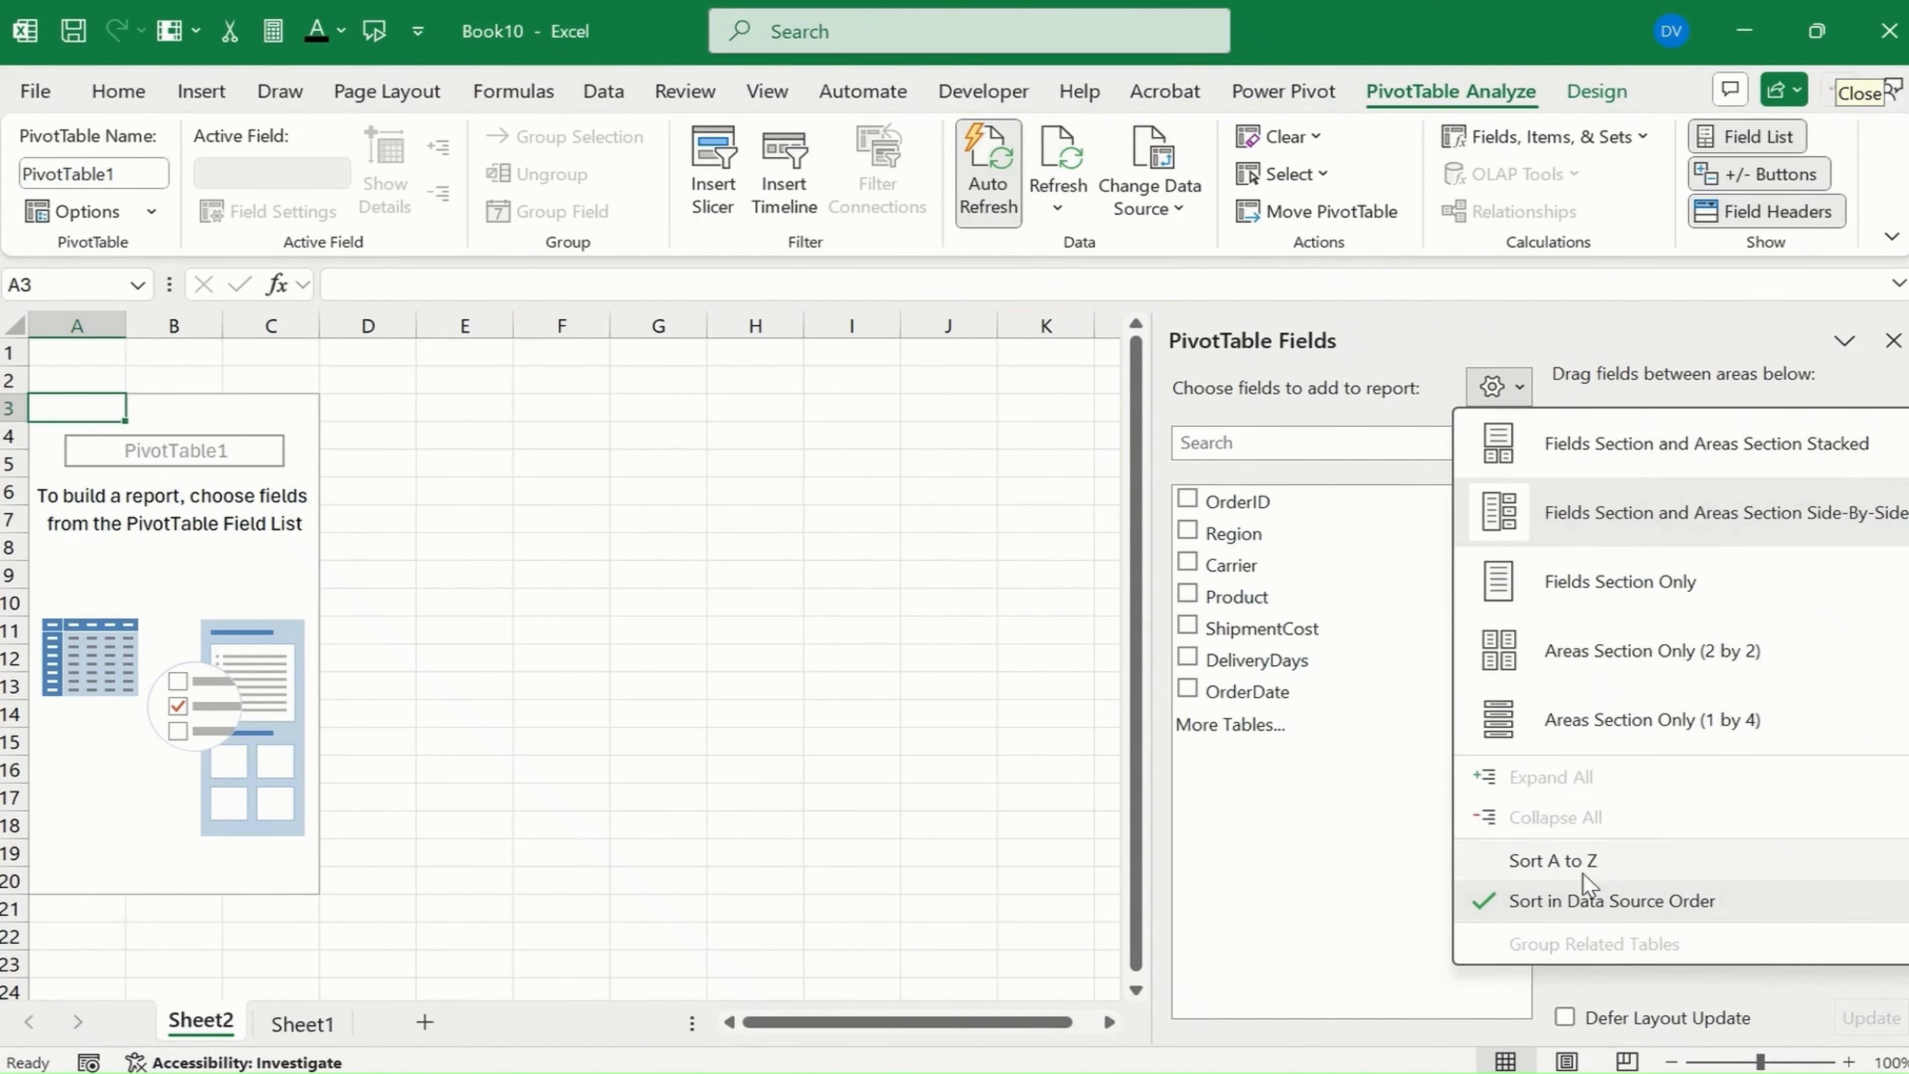
click(1559, 865)
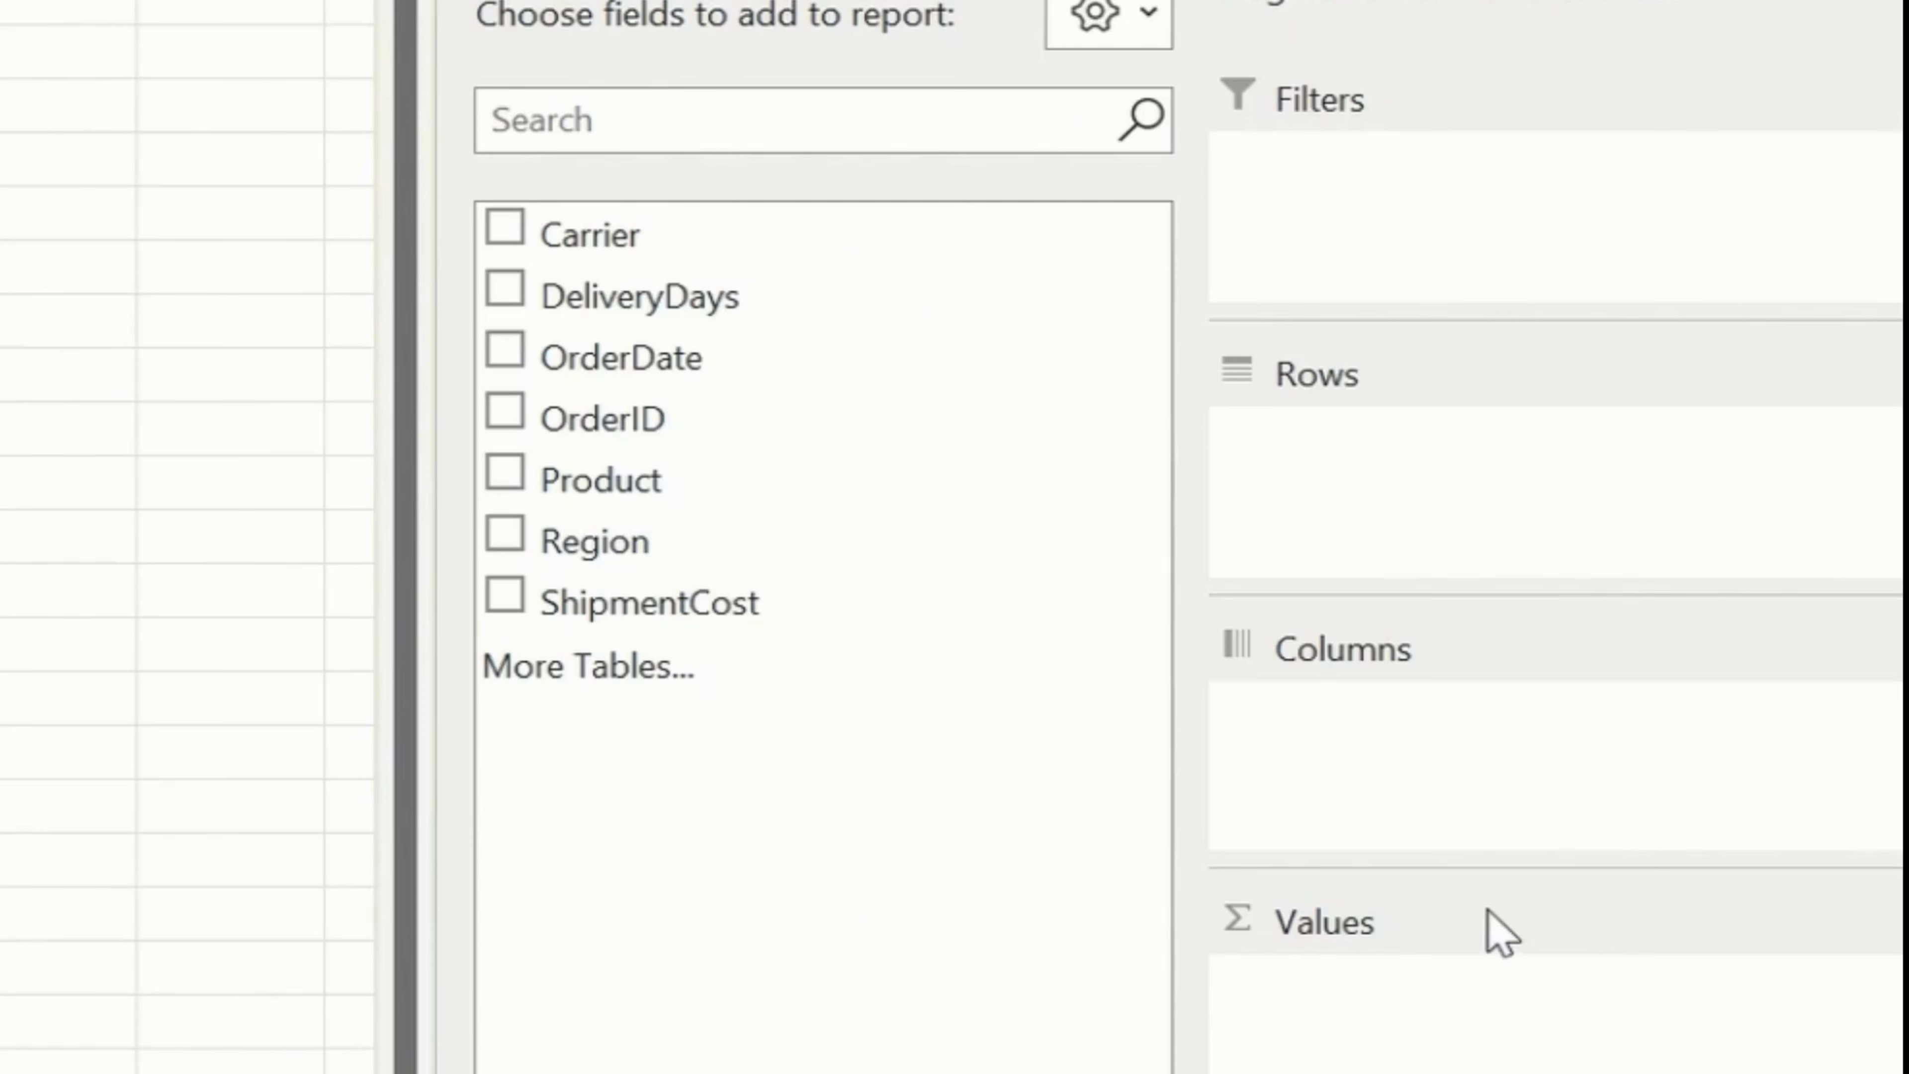
click(1451, 468)
click(1418, 804)
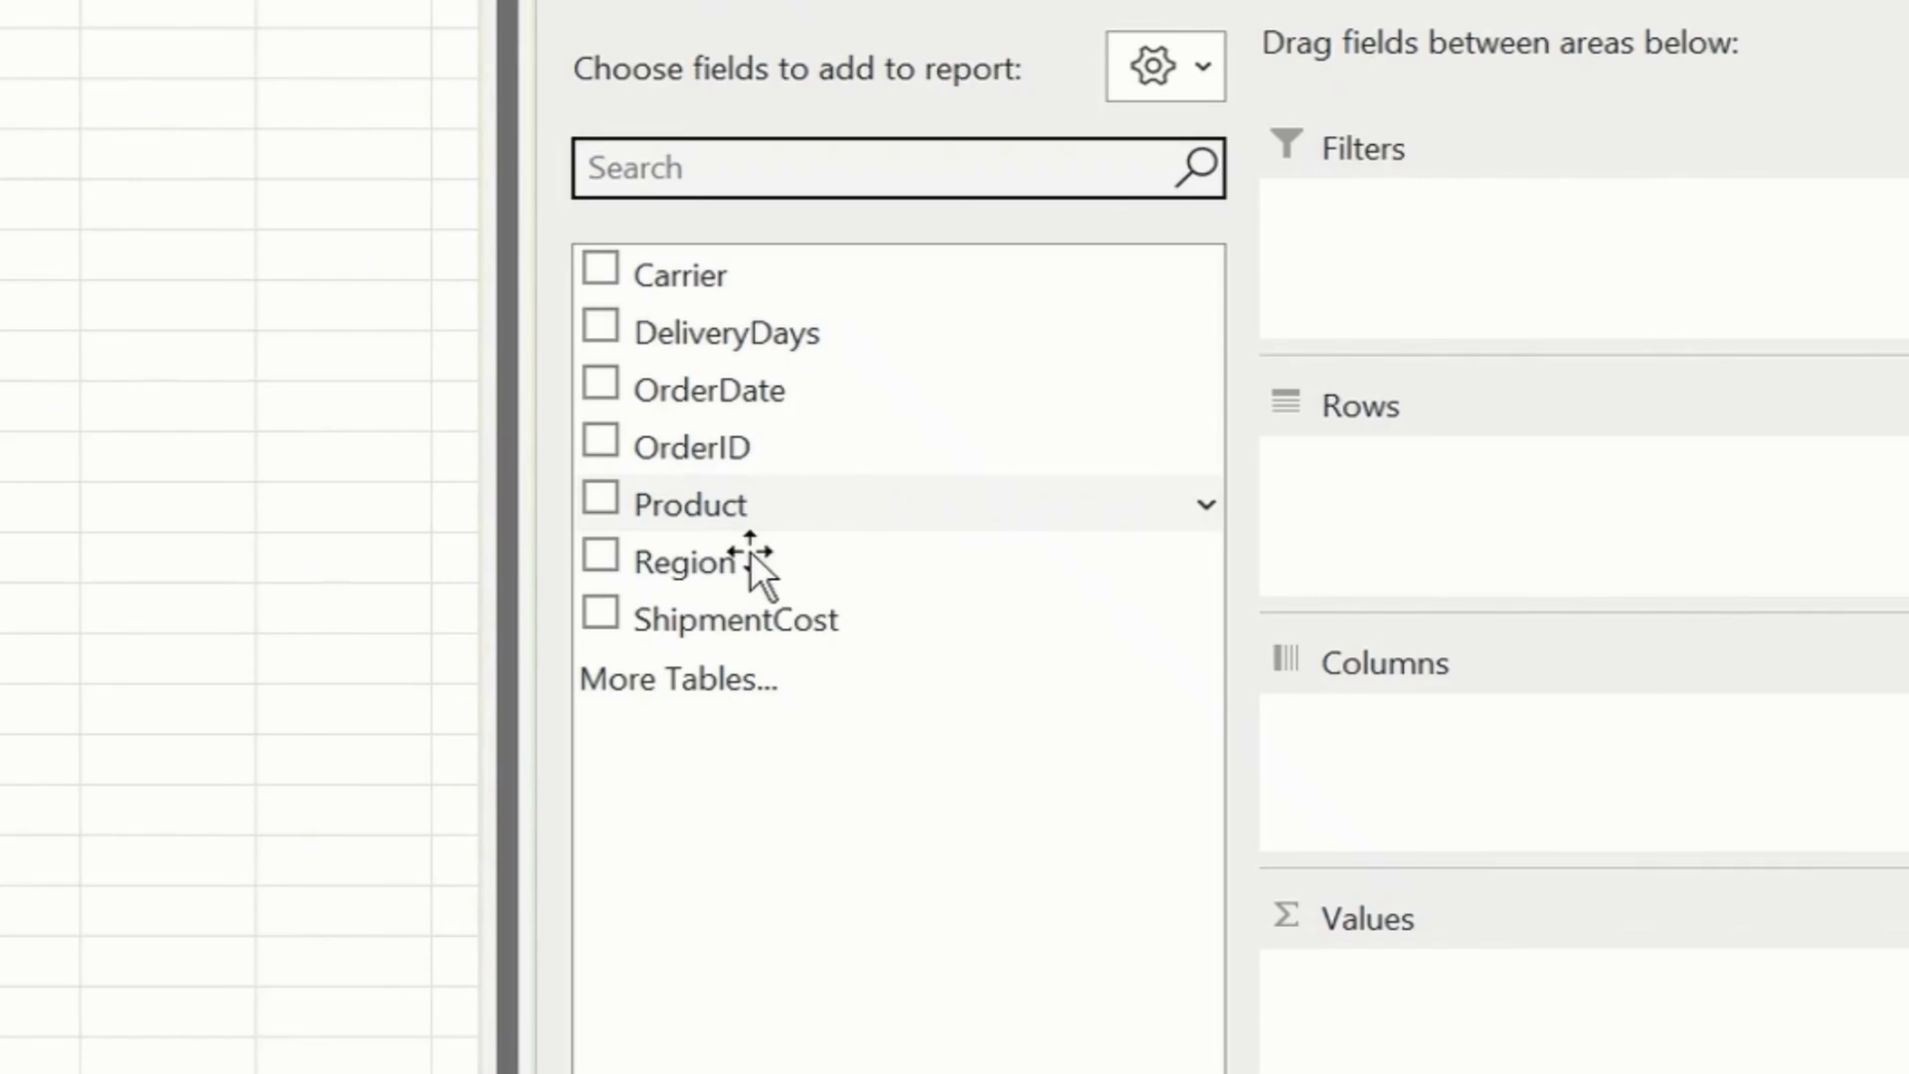
- Put the Region field in the PivotTable's Rows and summarize ShipmentCost as its Values
drag(1270, 659, 1398, 699)
drag(982, 633, 1485, 553)
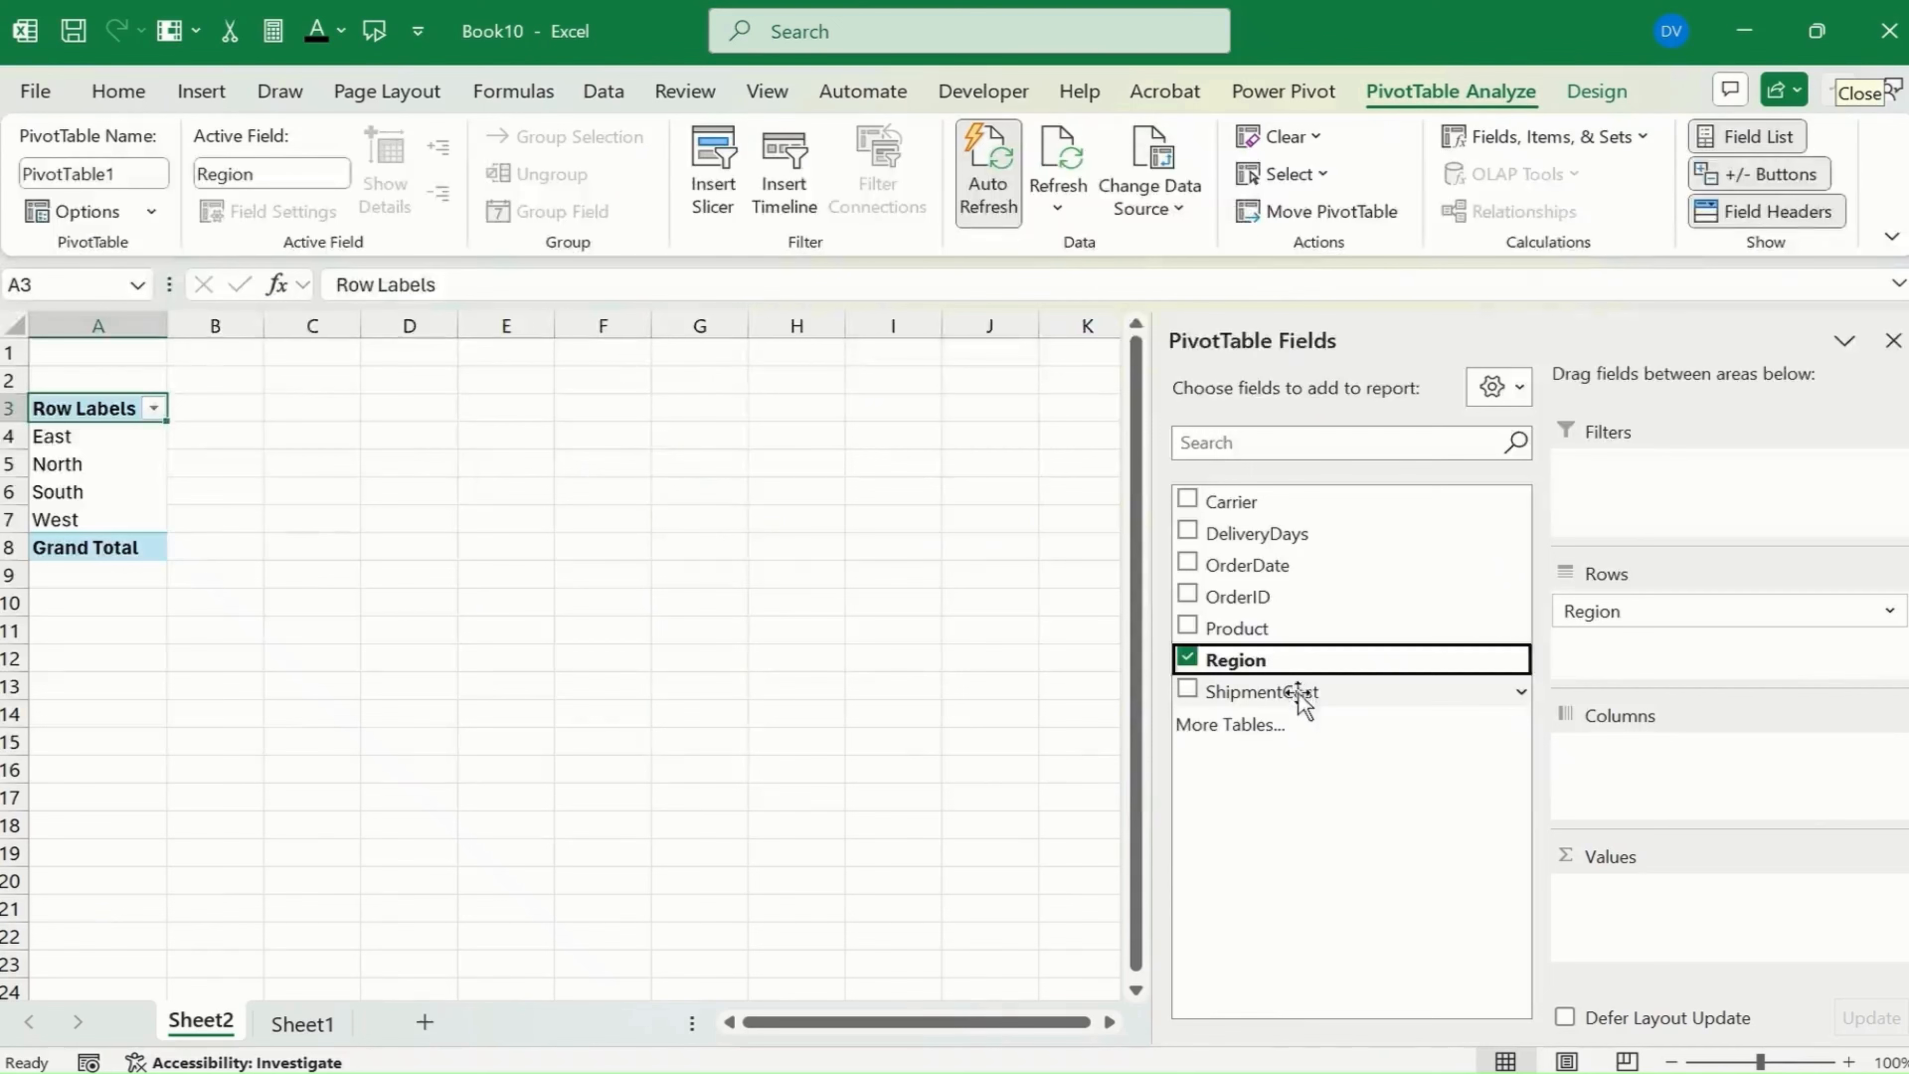
drag(1298, 694, 1694, 909)
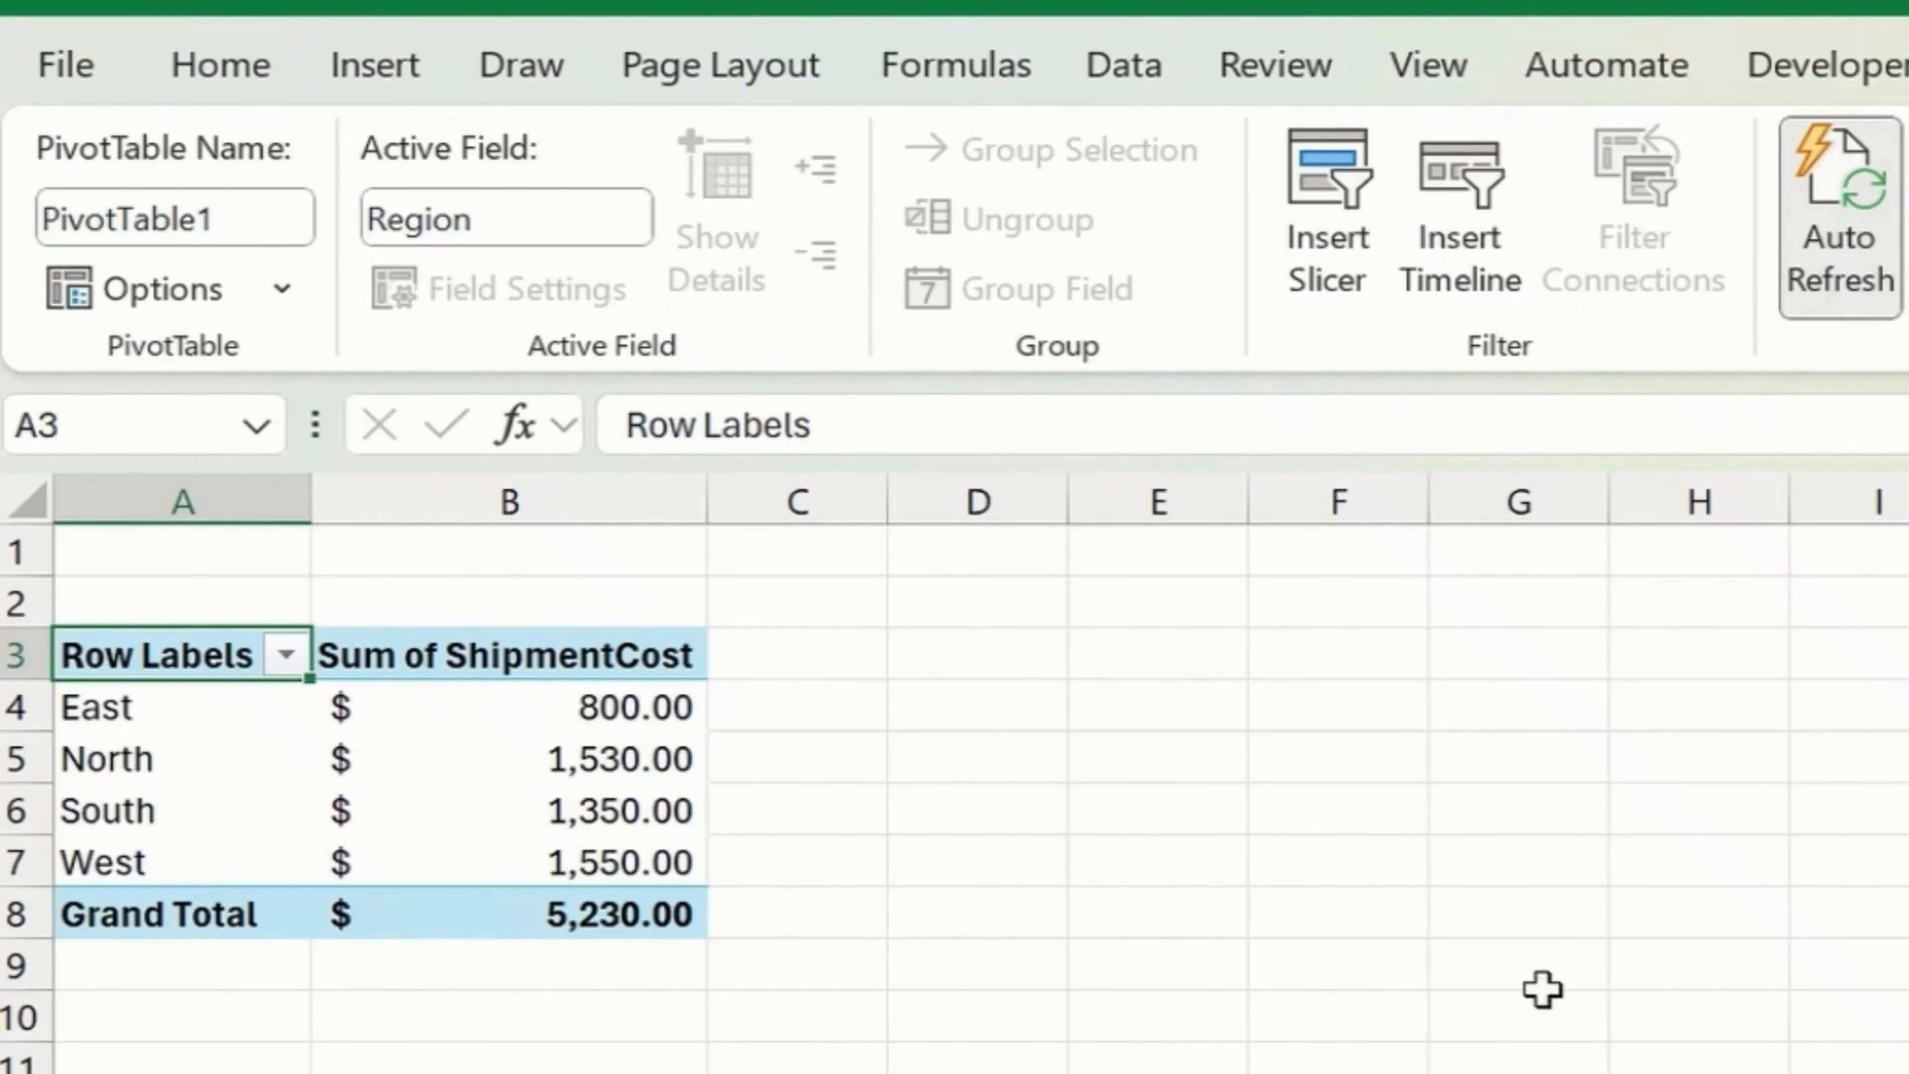
click(616, 929)
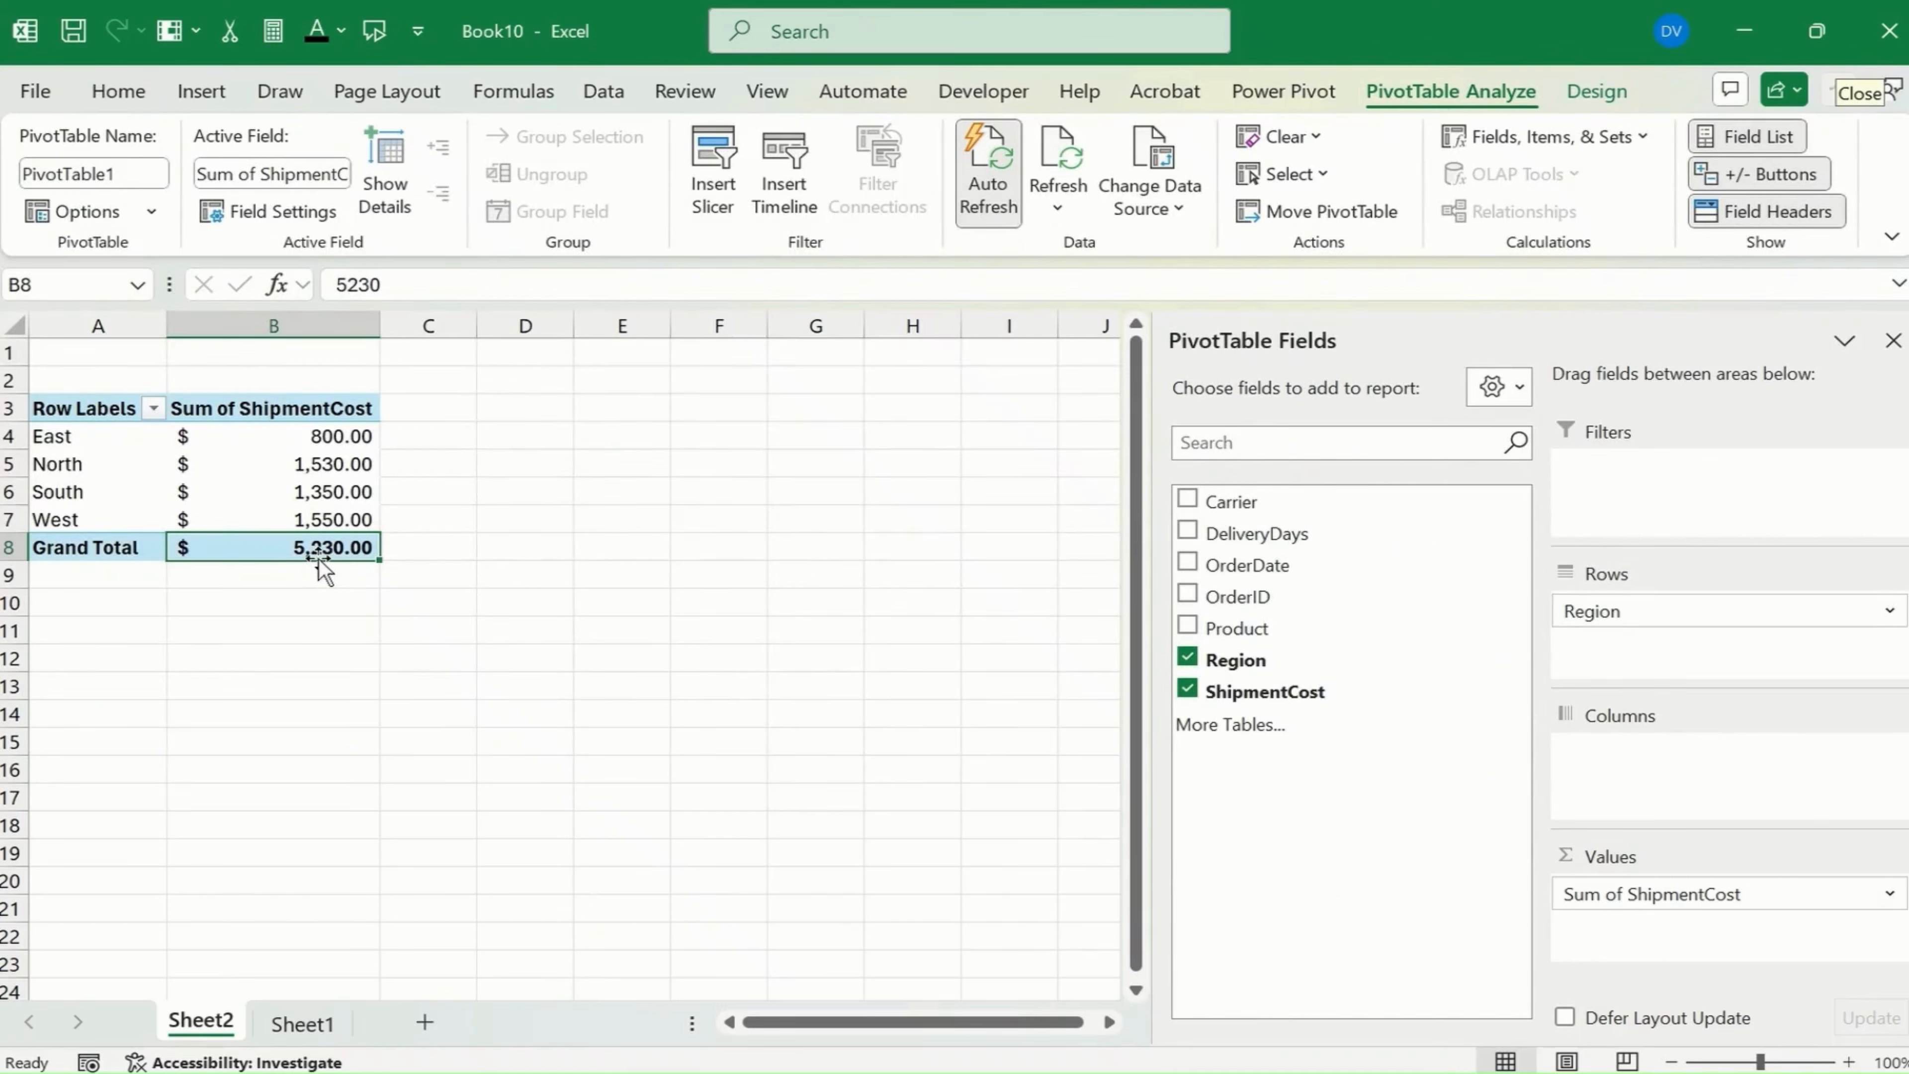
mouse_move(289, 540)
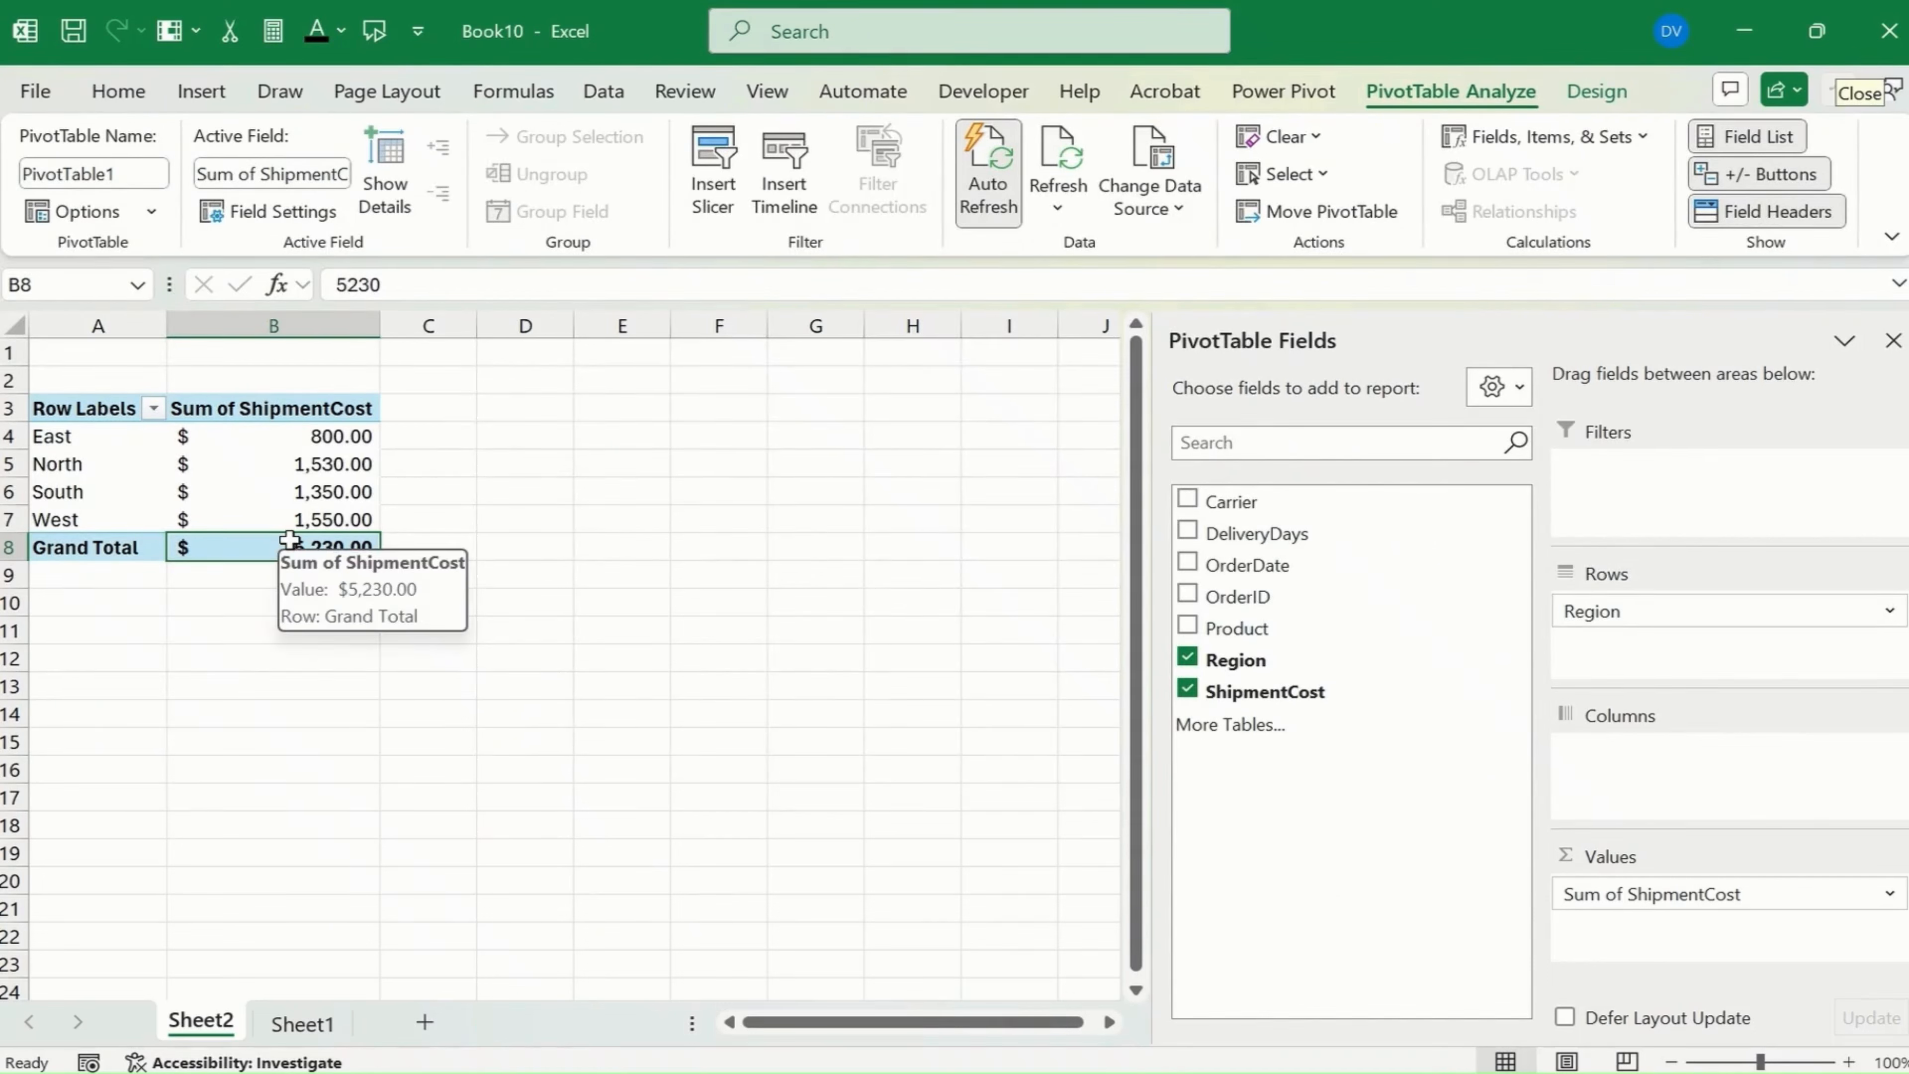
click(205, 455)
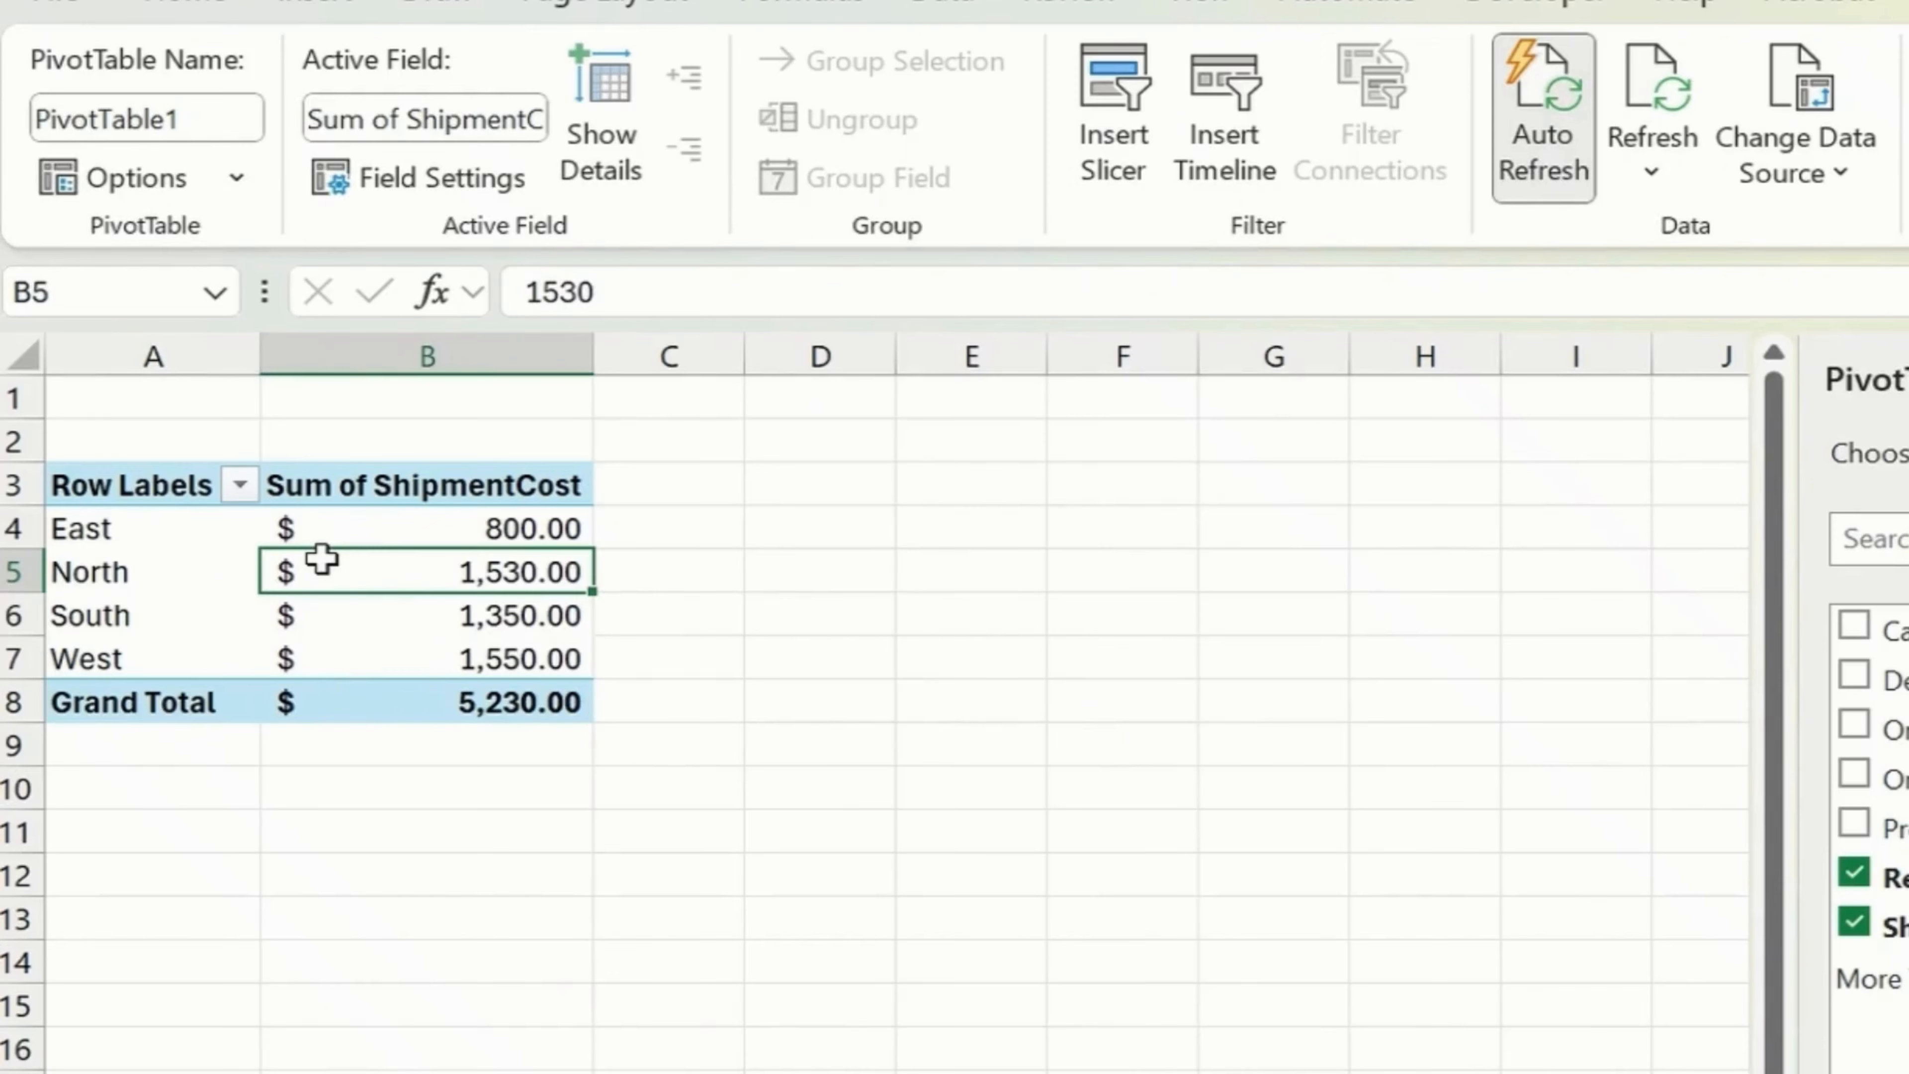
- Sort the PivotTable's regions by Sum of ShipmentCost from largest to smallest
mouse_move(321, 559)
right_click(405, 598)
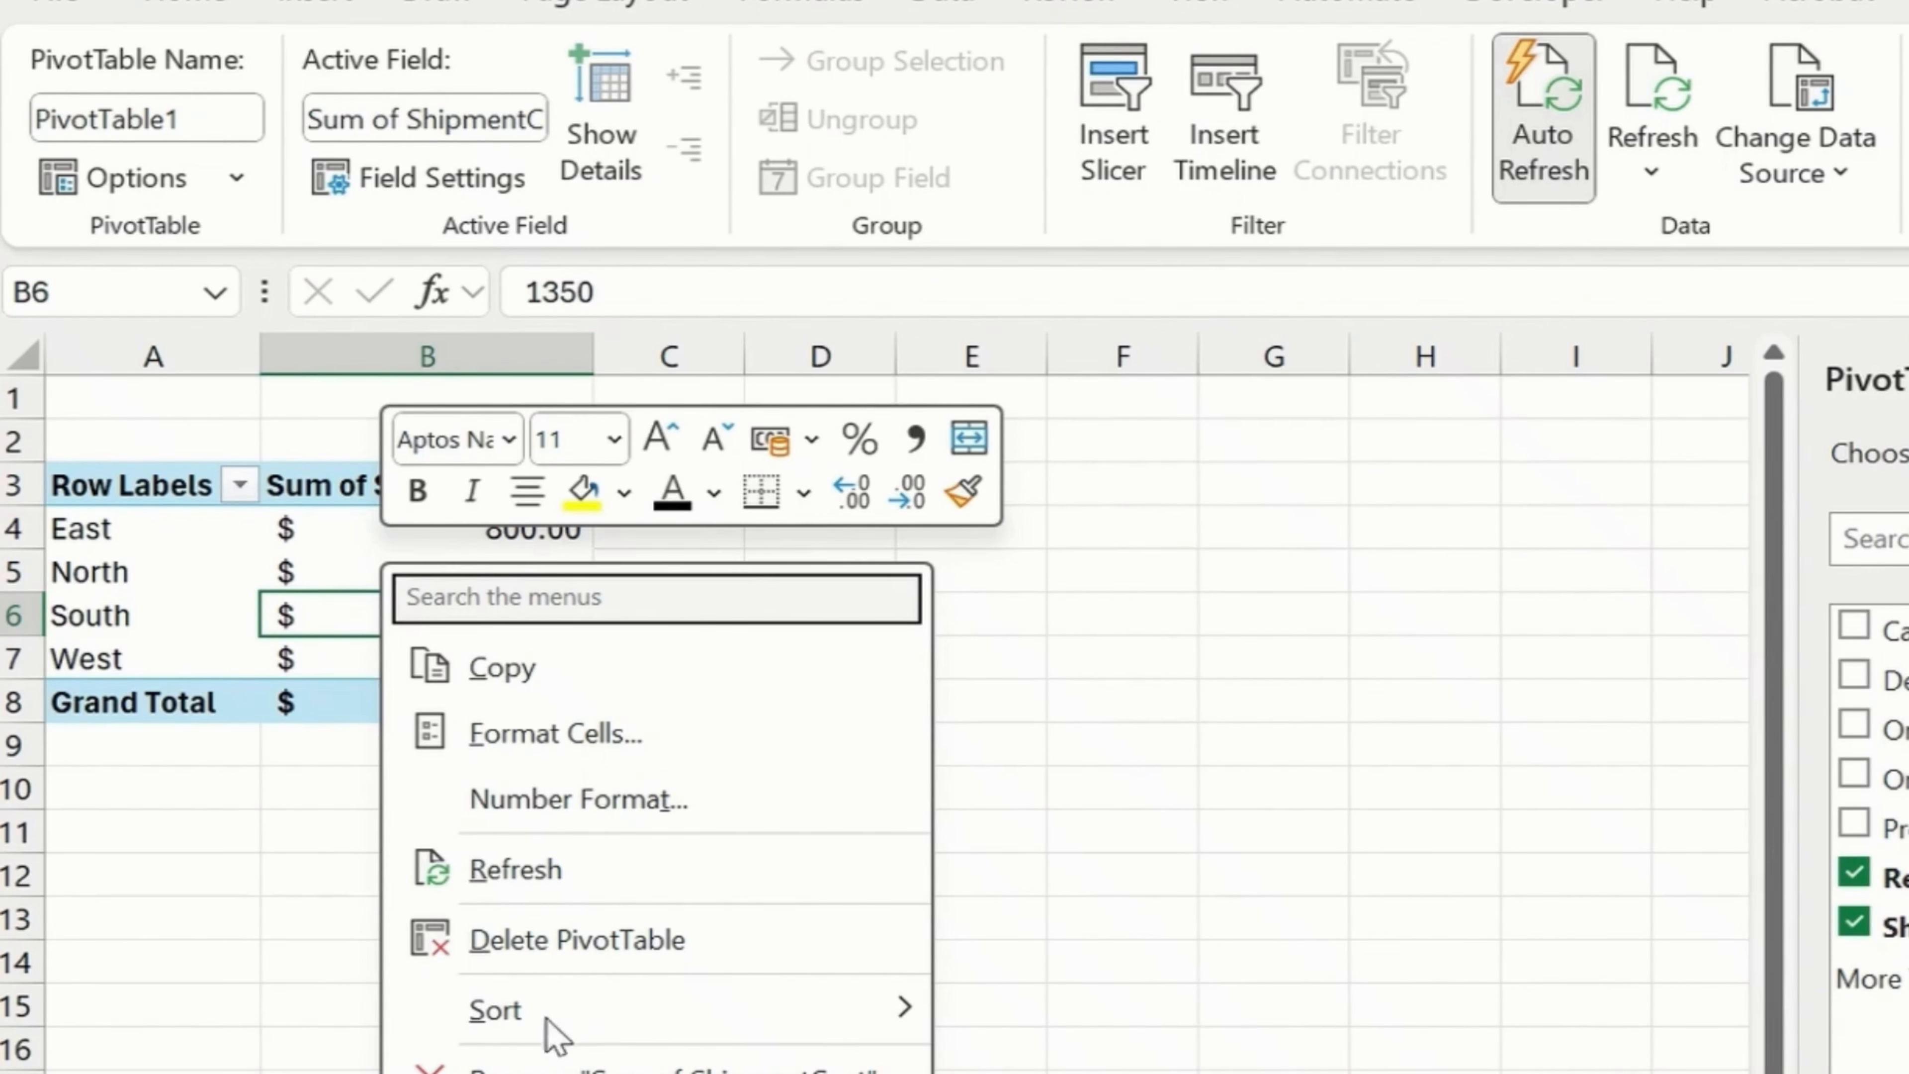
mouse_move(520, 1008)
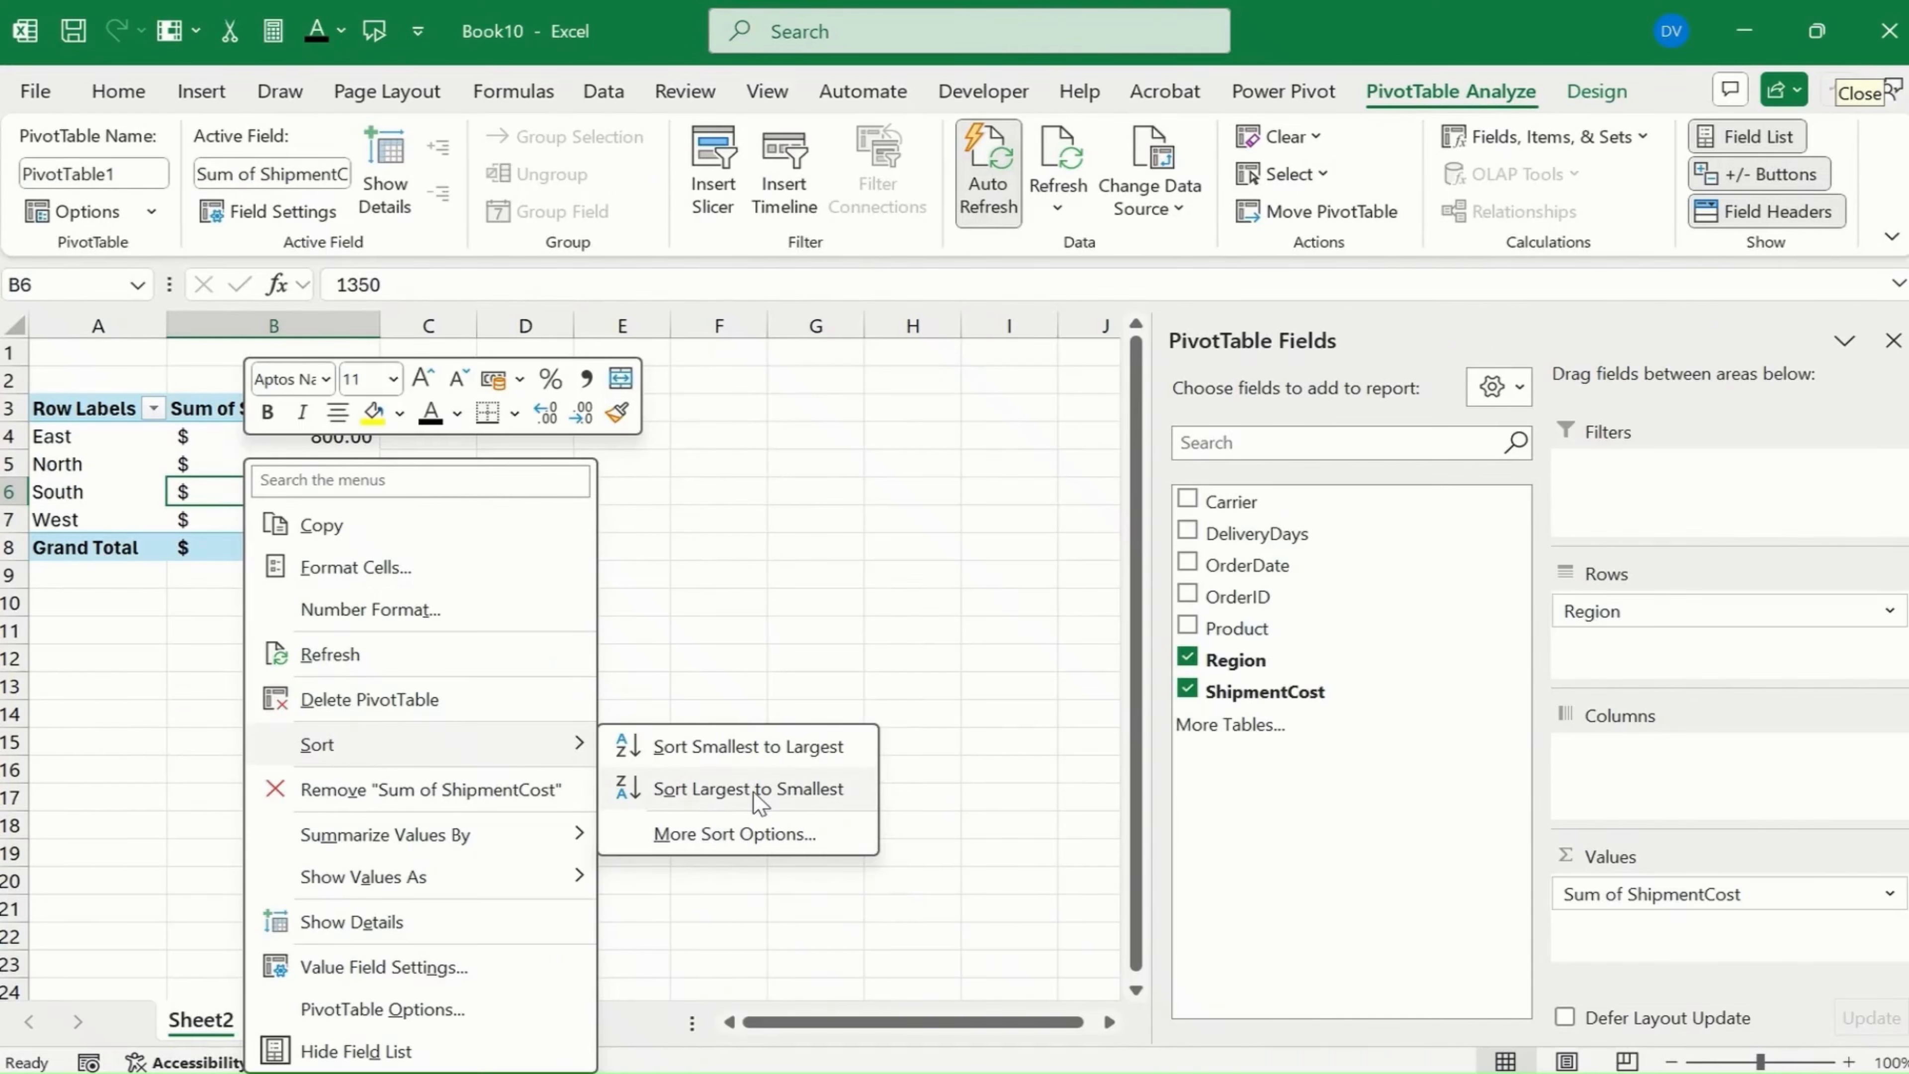
click(759, 801)
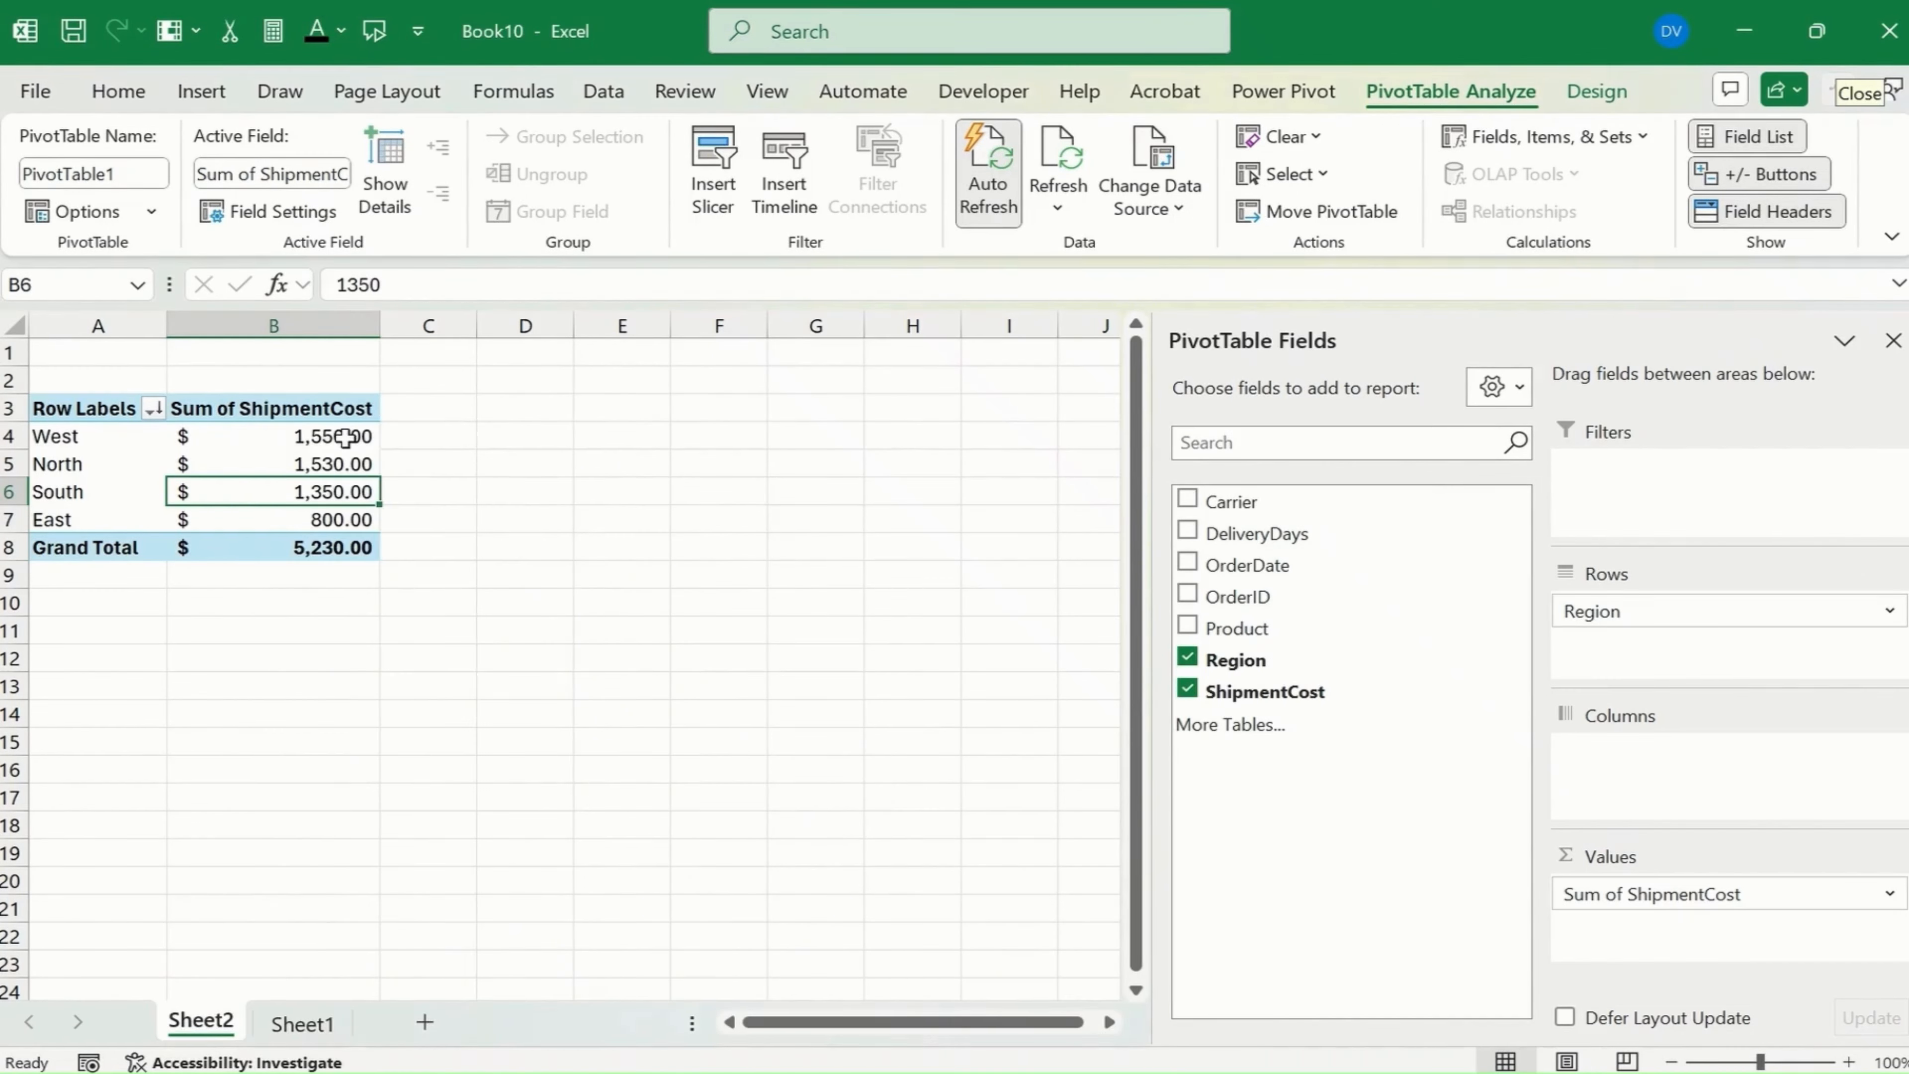
click(344, 436)
click(324, 521)
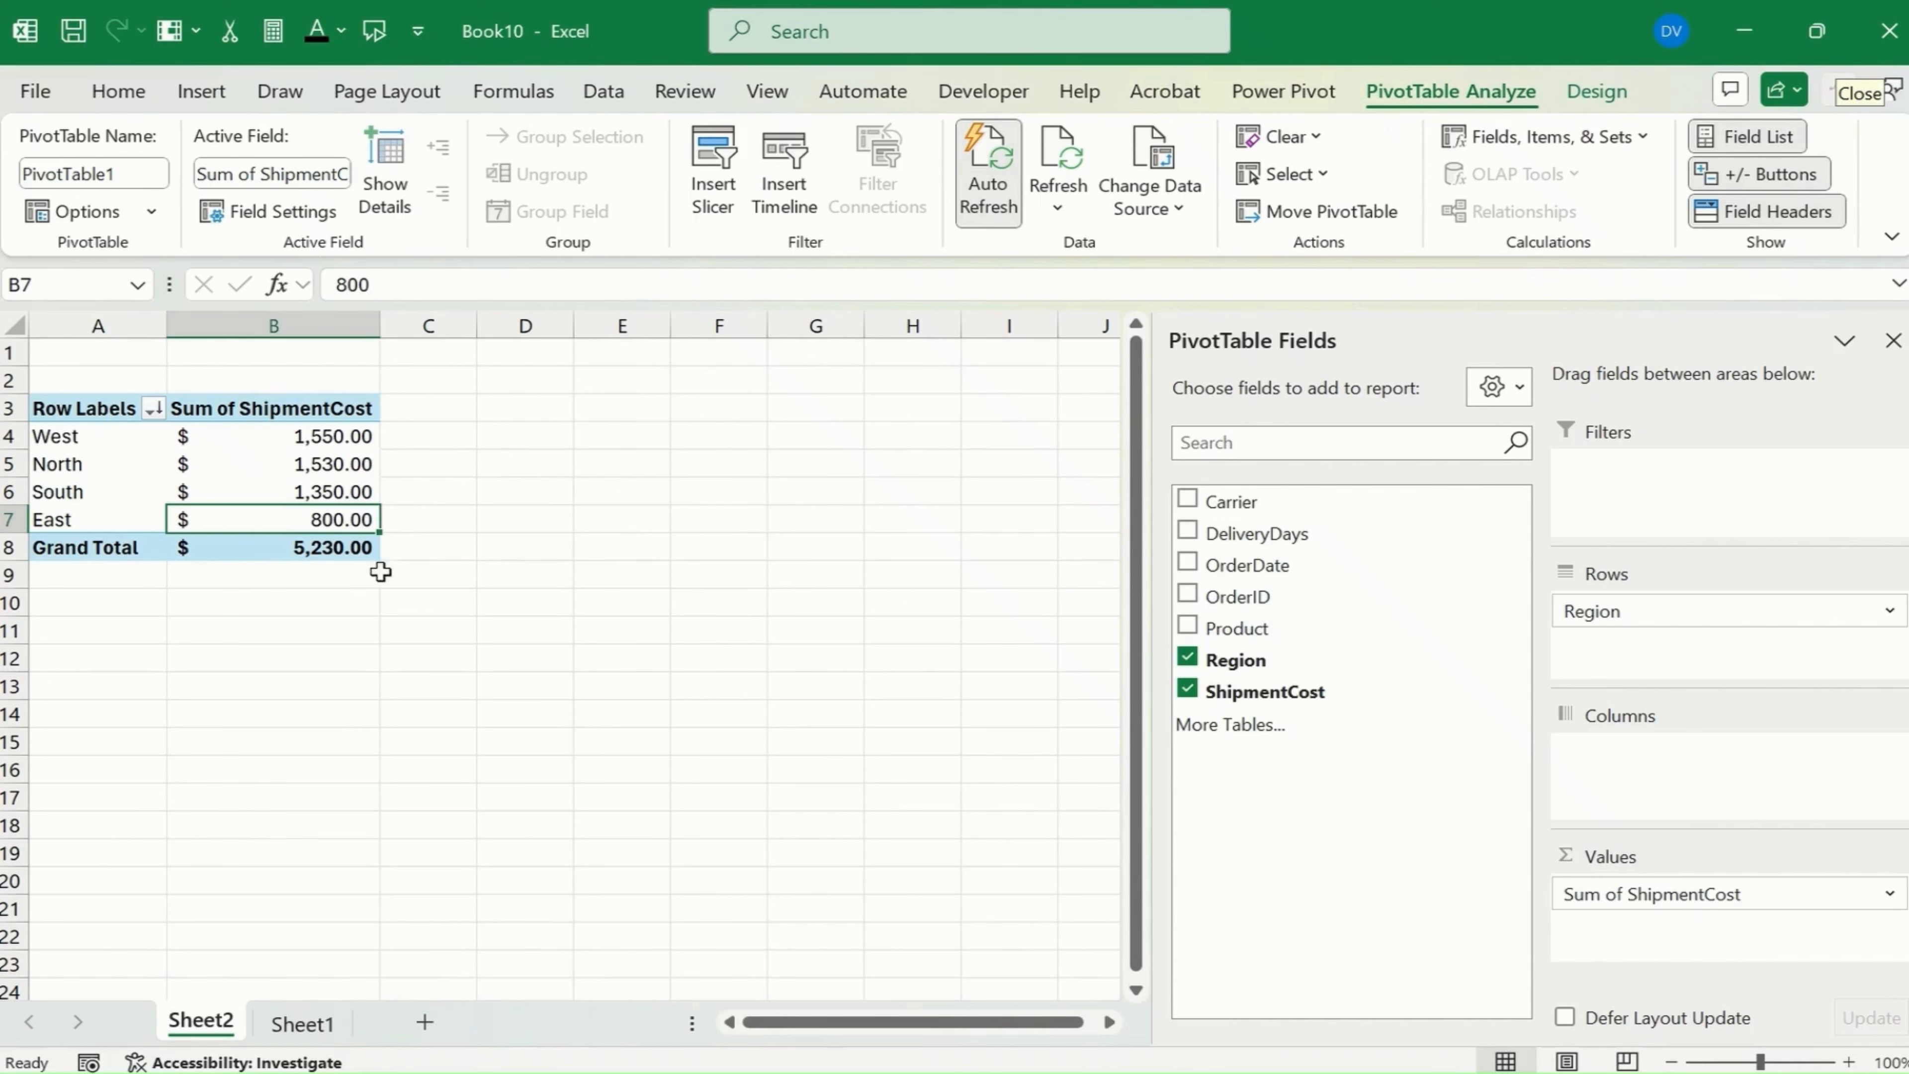
- Try an Accounting number format with the Bitcoin symbol on the Sum of ShipmentCost values, and undo it
drag(320, 437, 324, 552)
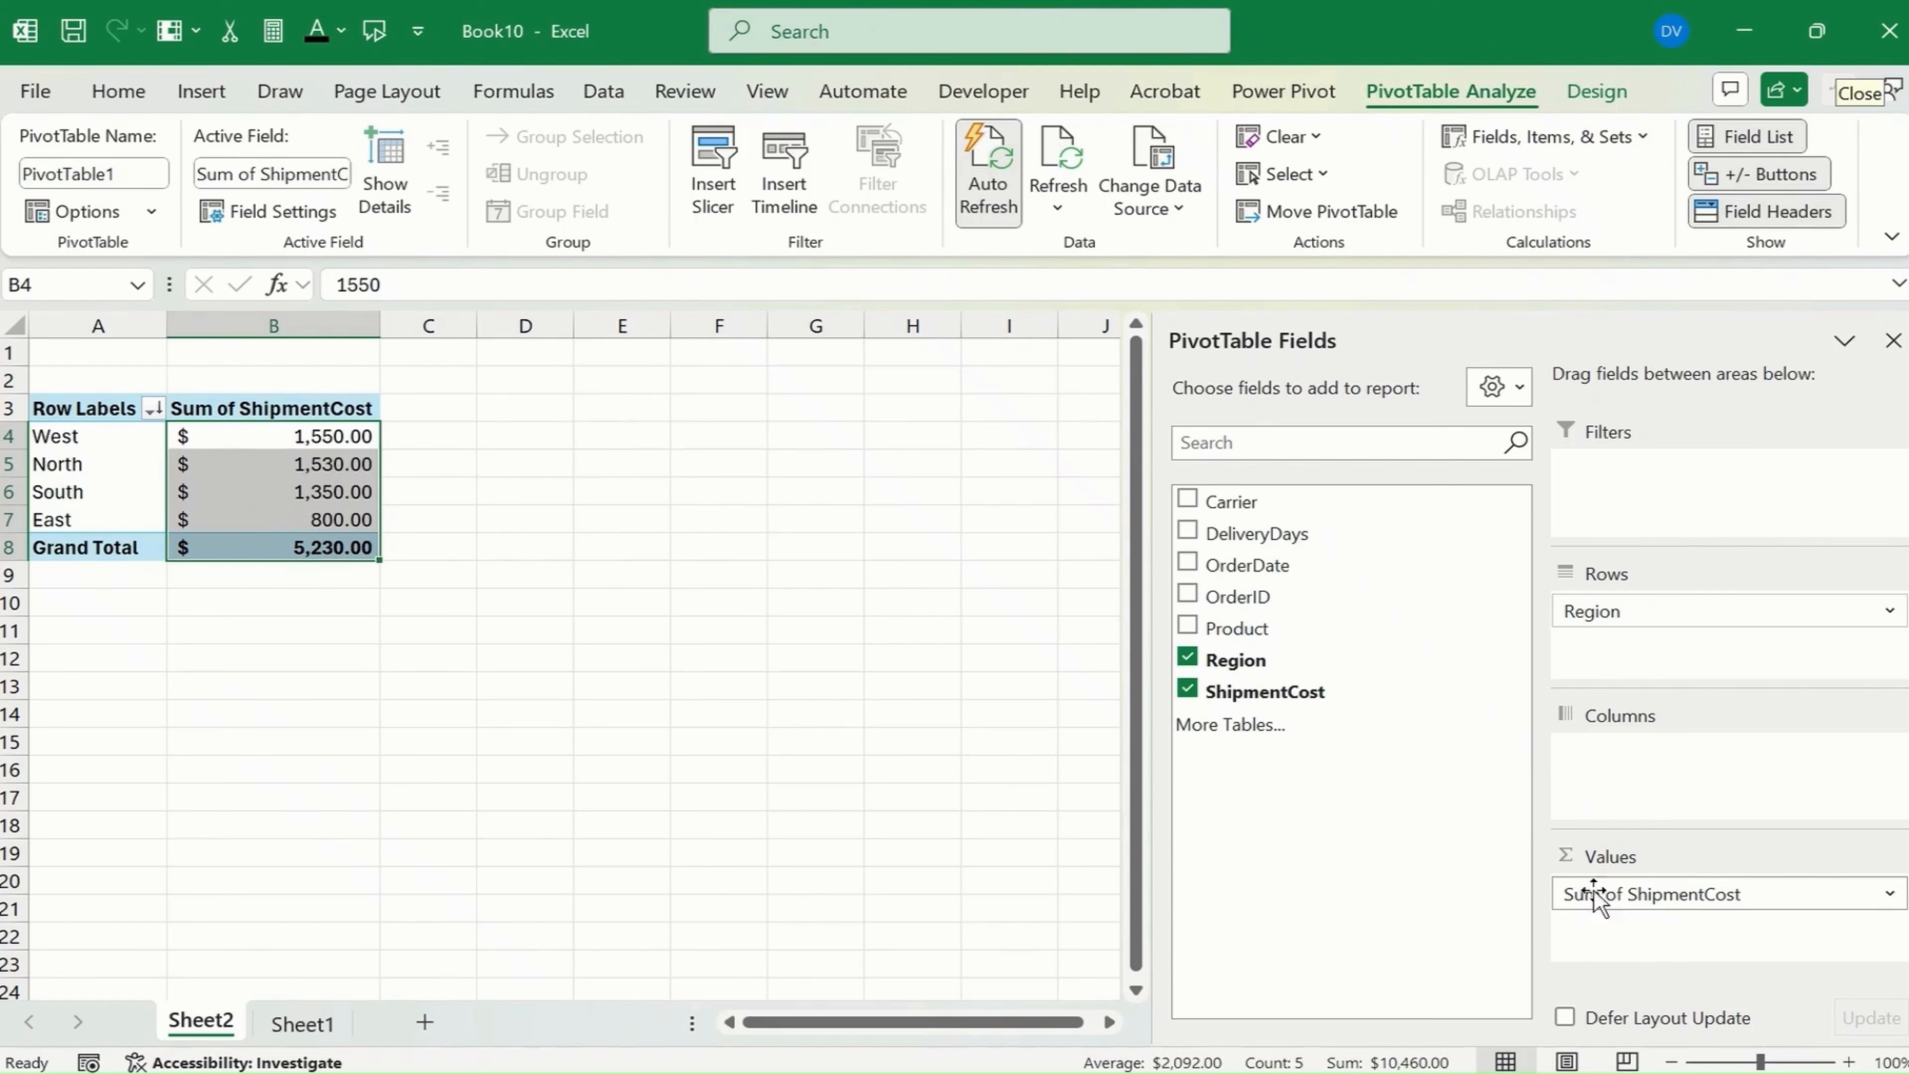
click(1757, 890)
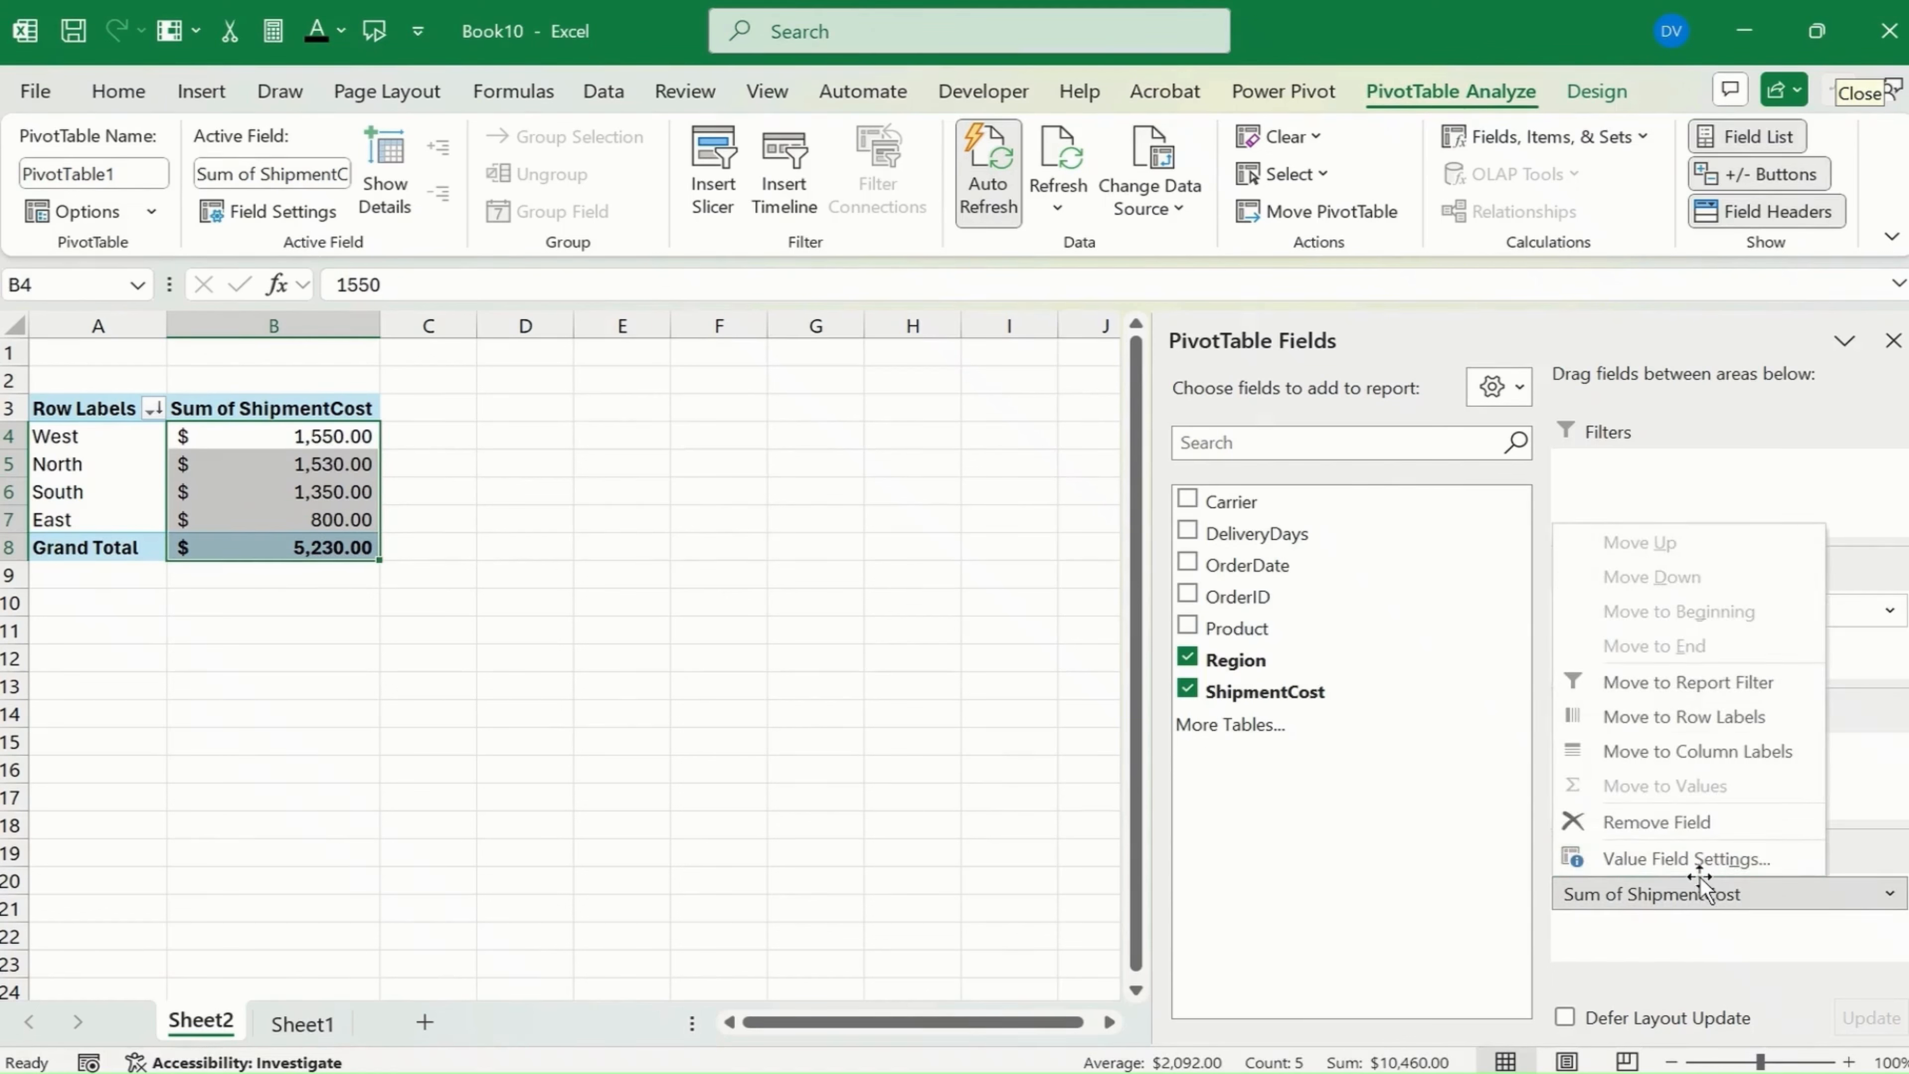
click(1686, 859)
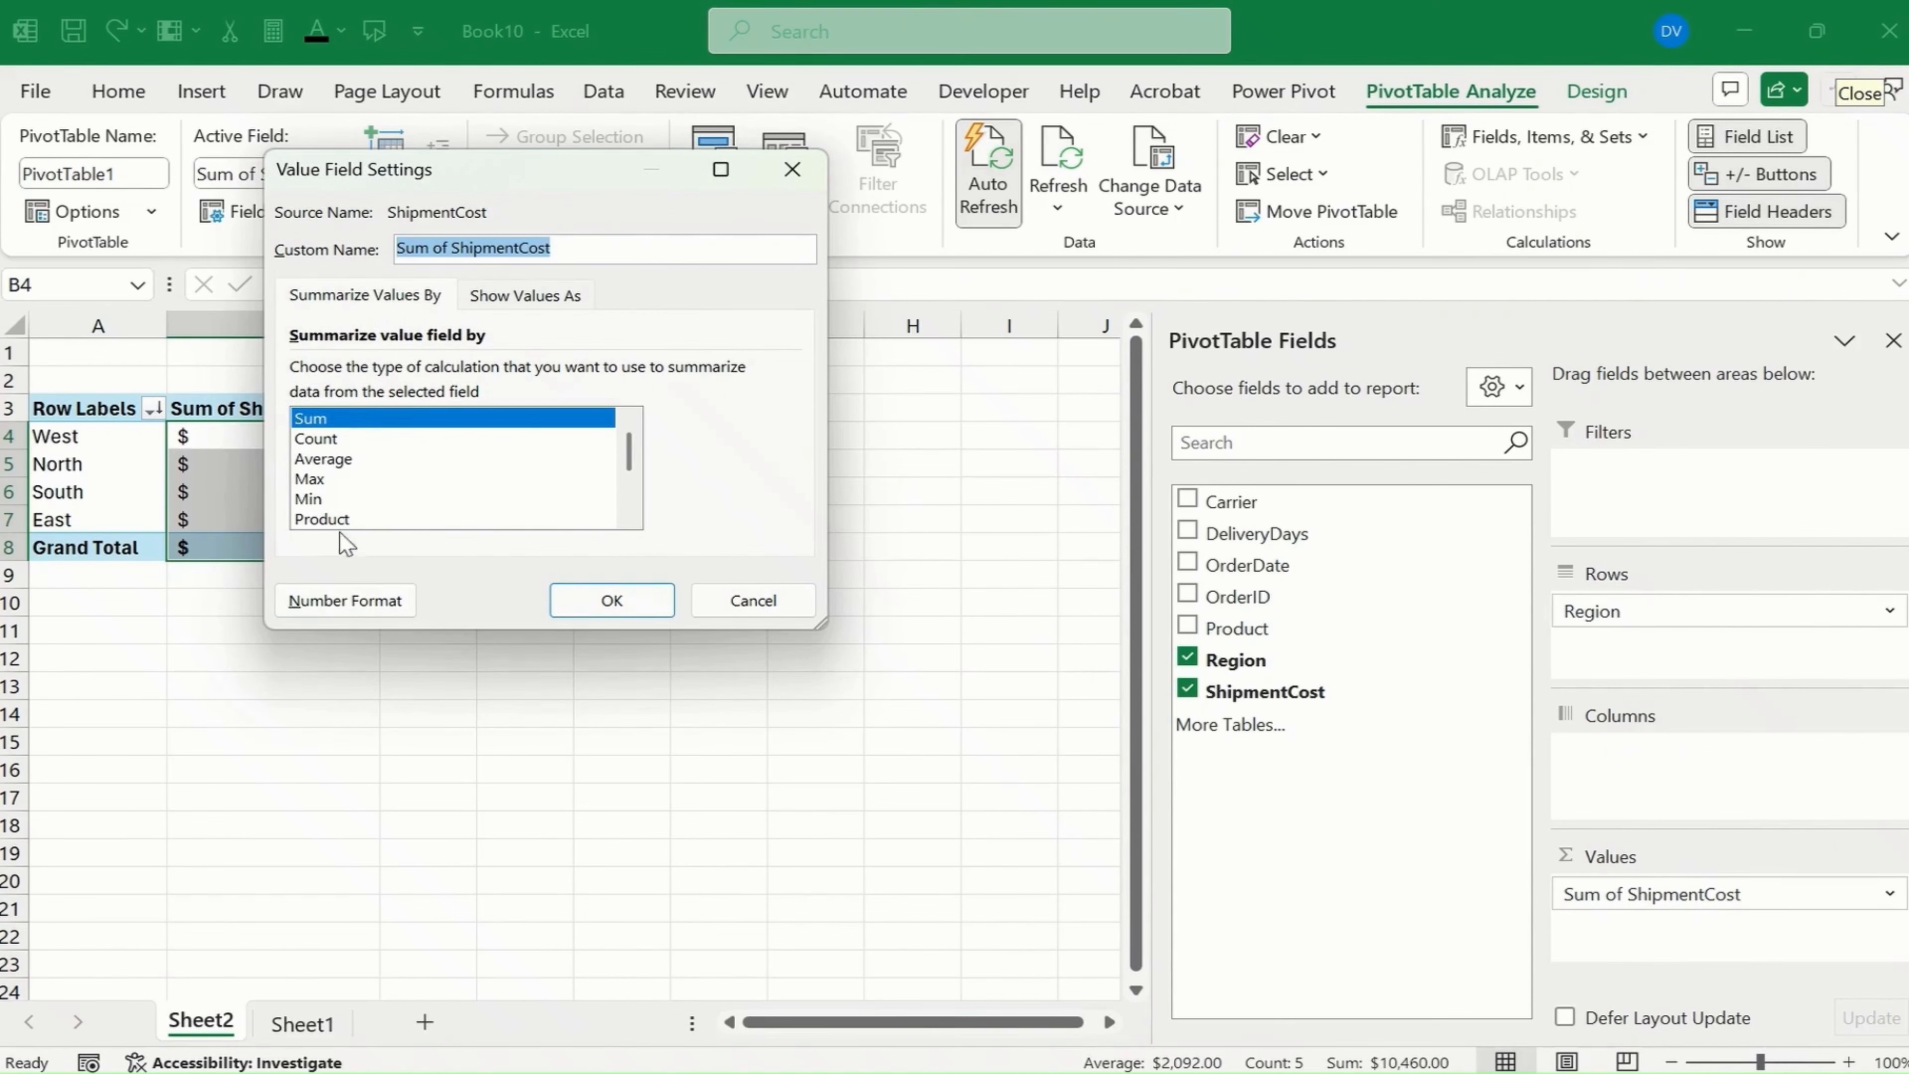
click(338, 600)
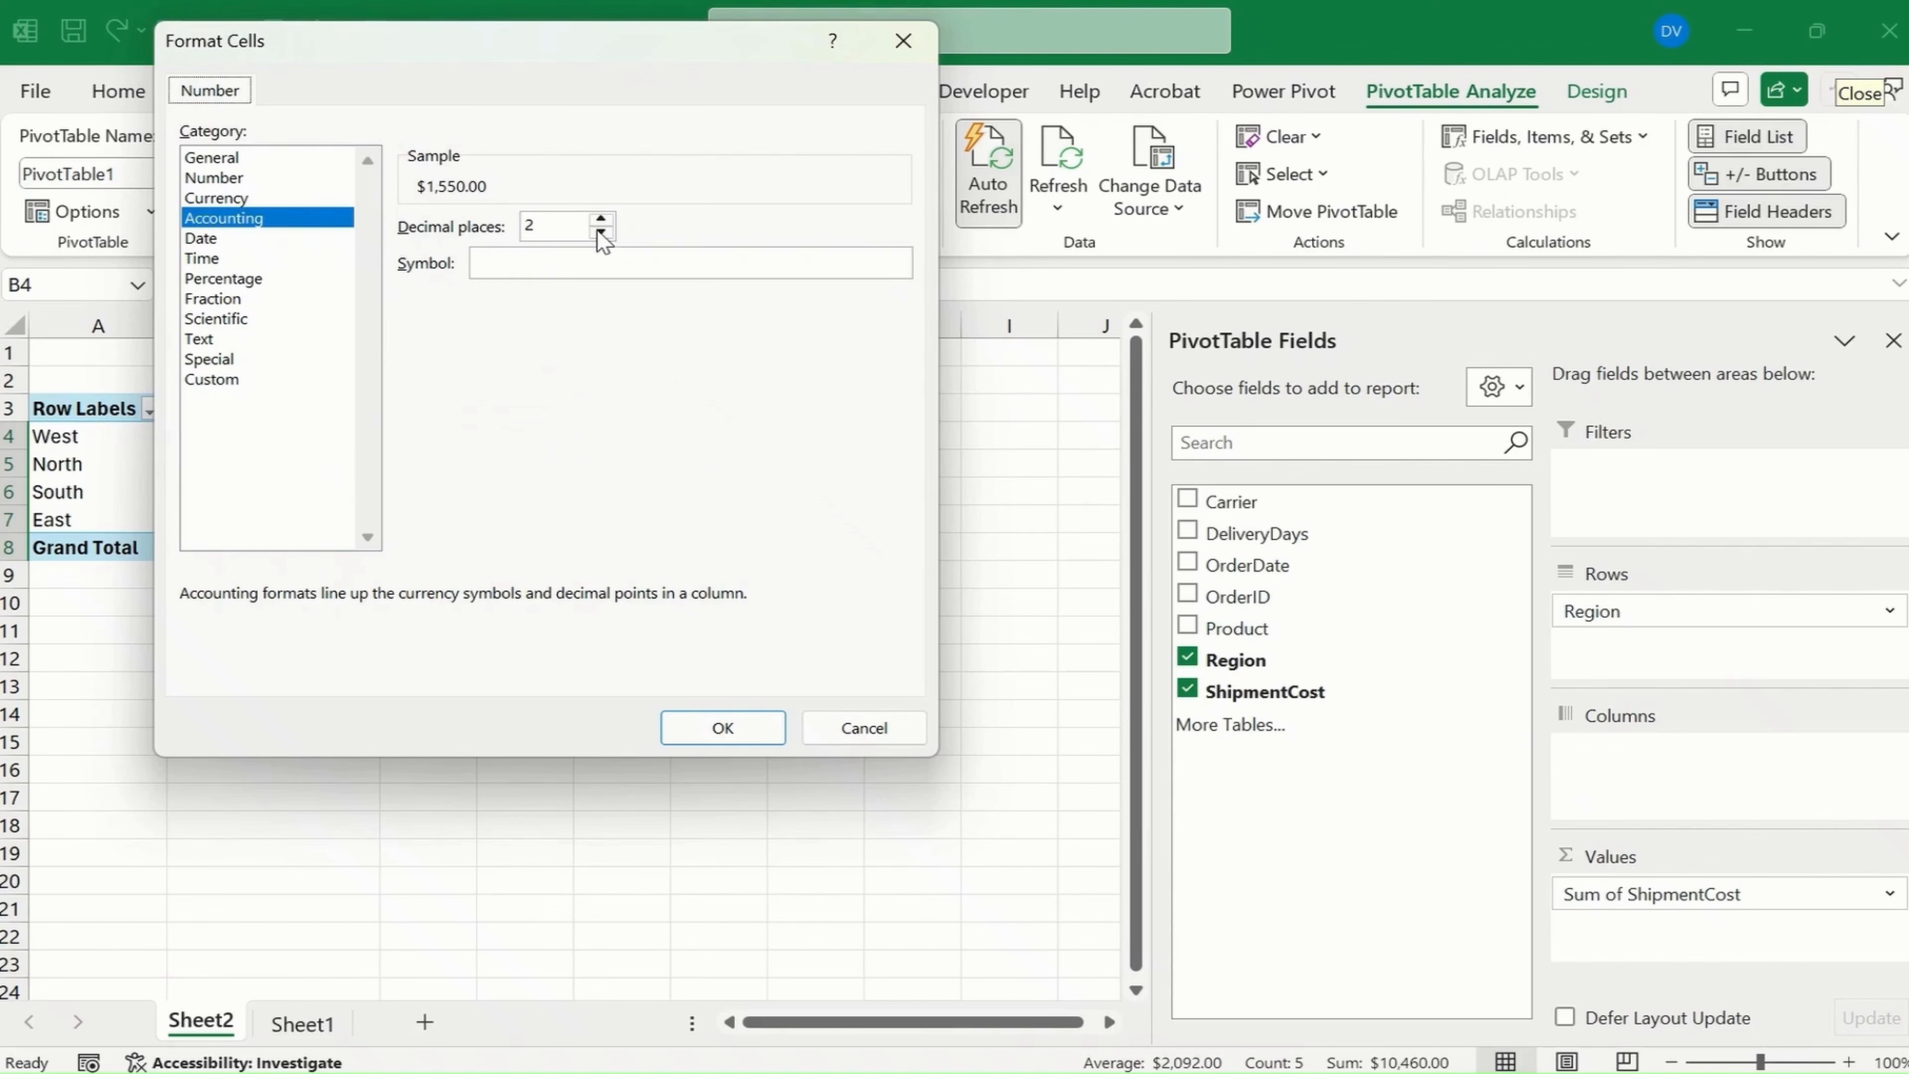
click(552, 270)
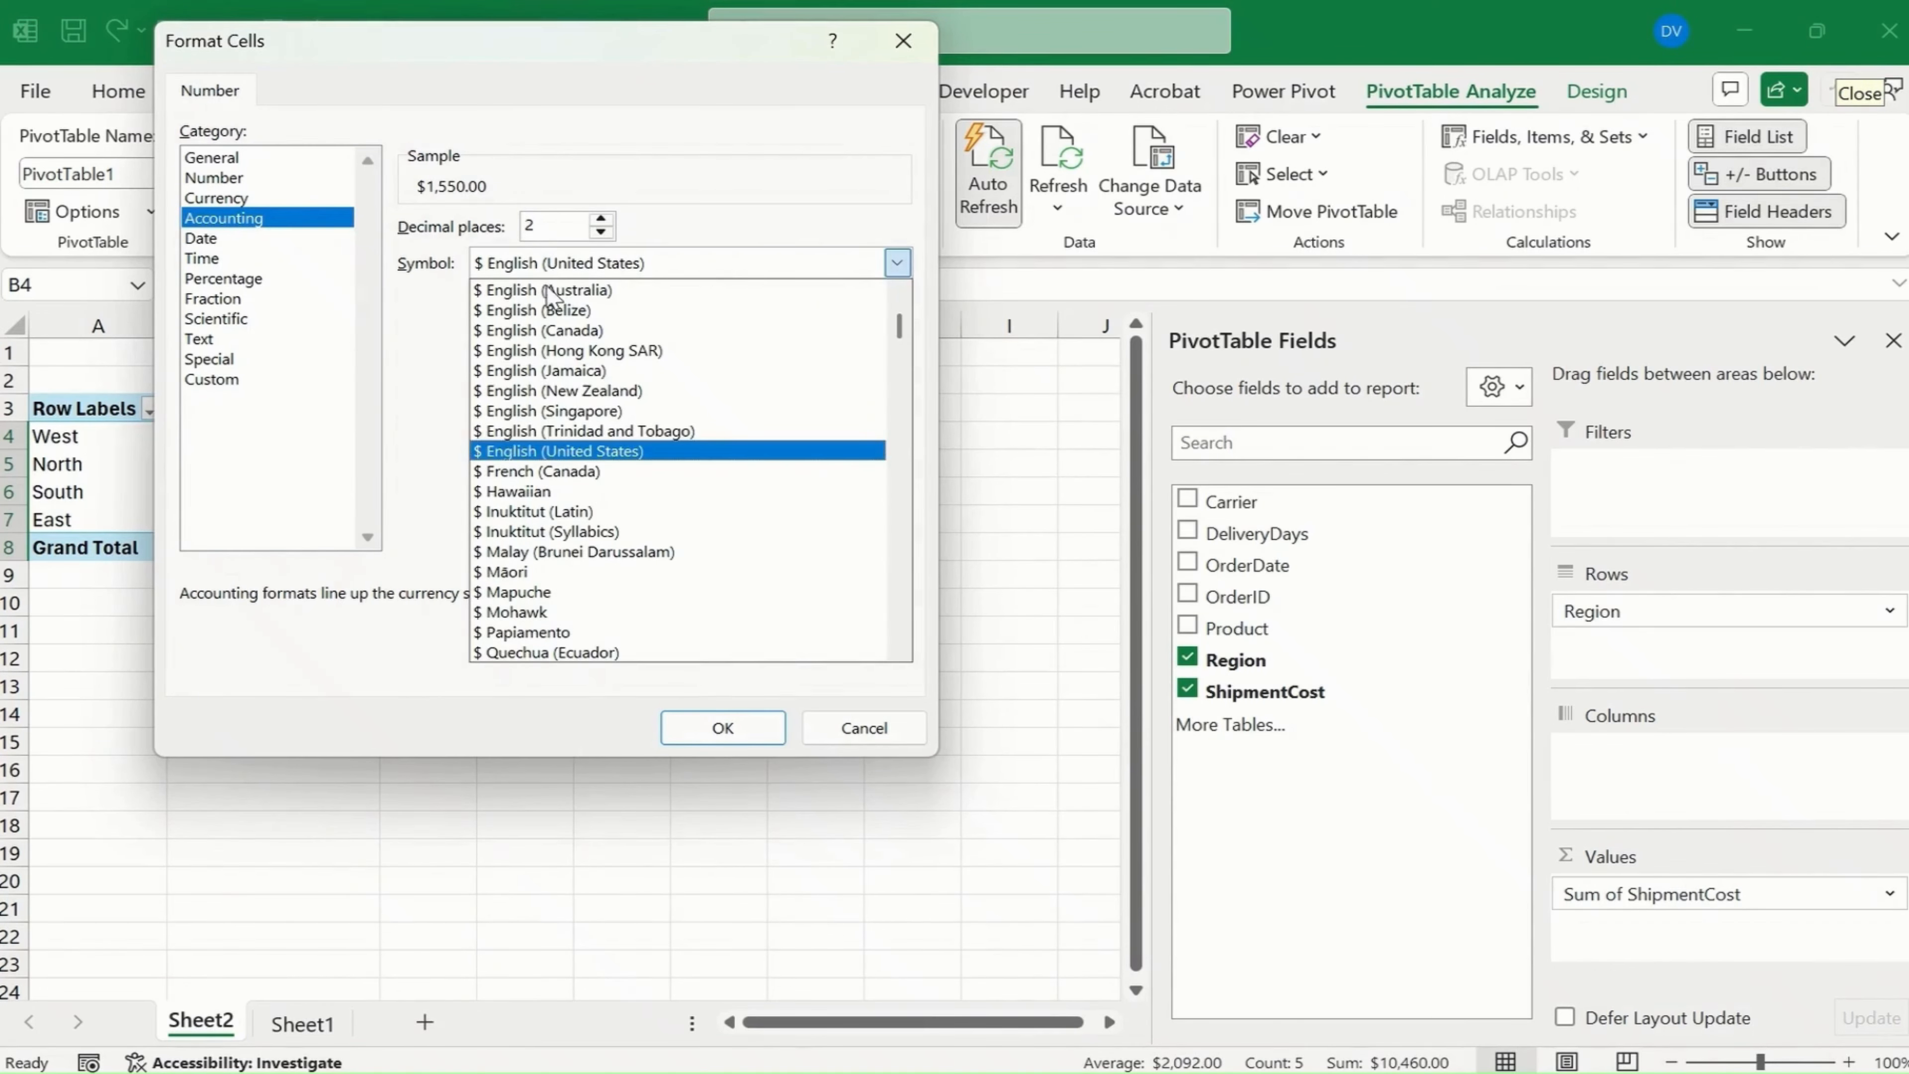
scroll(568, 493, up, 3)
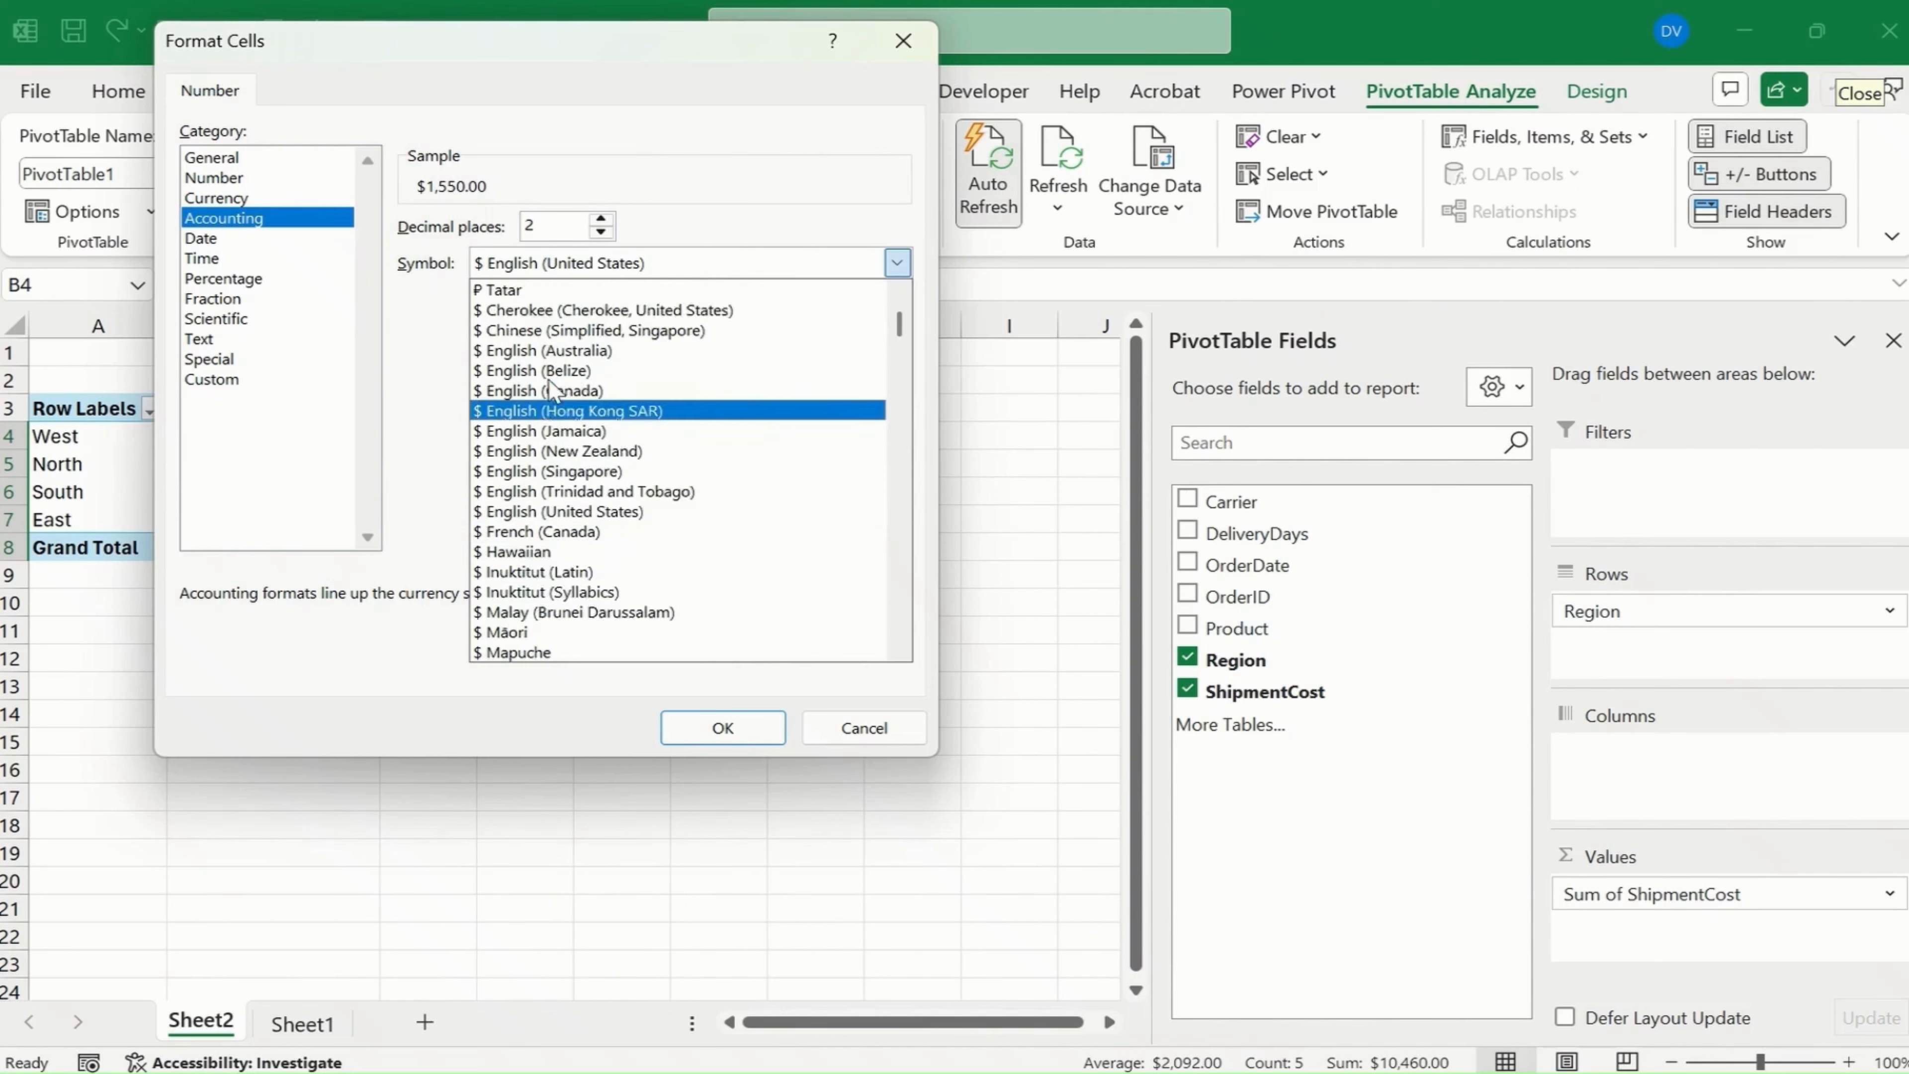
click(552, 309)
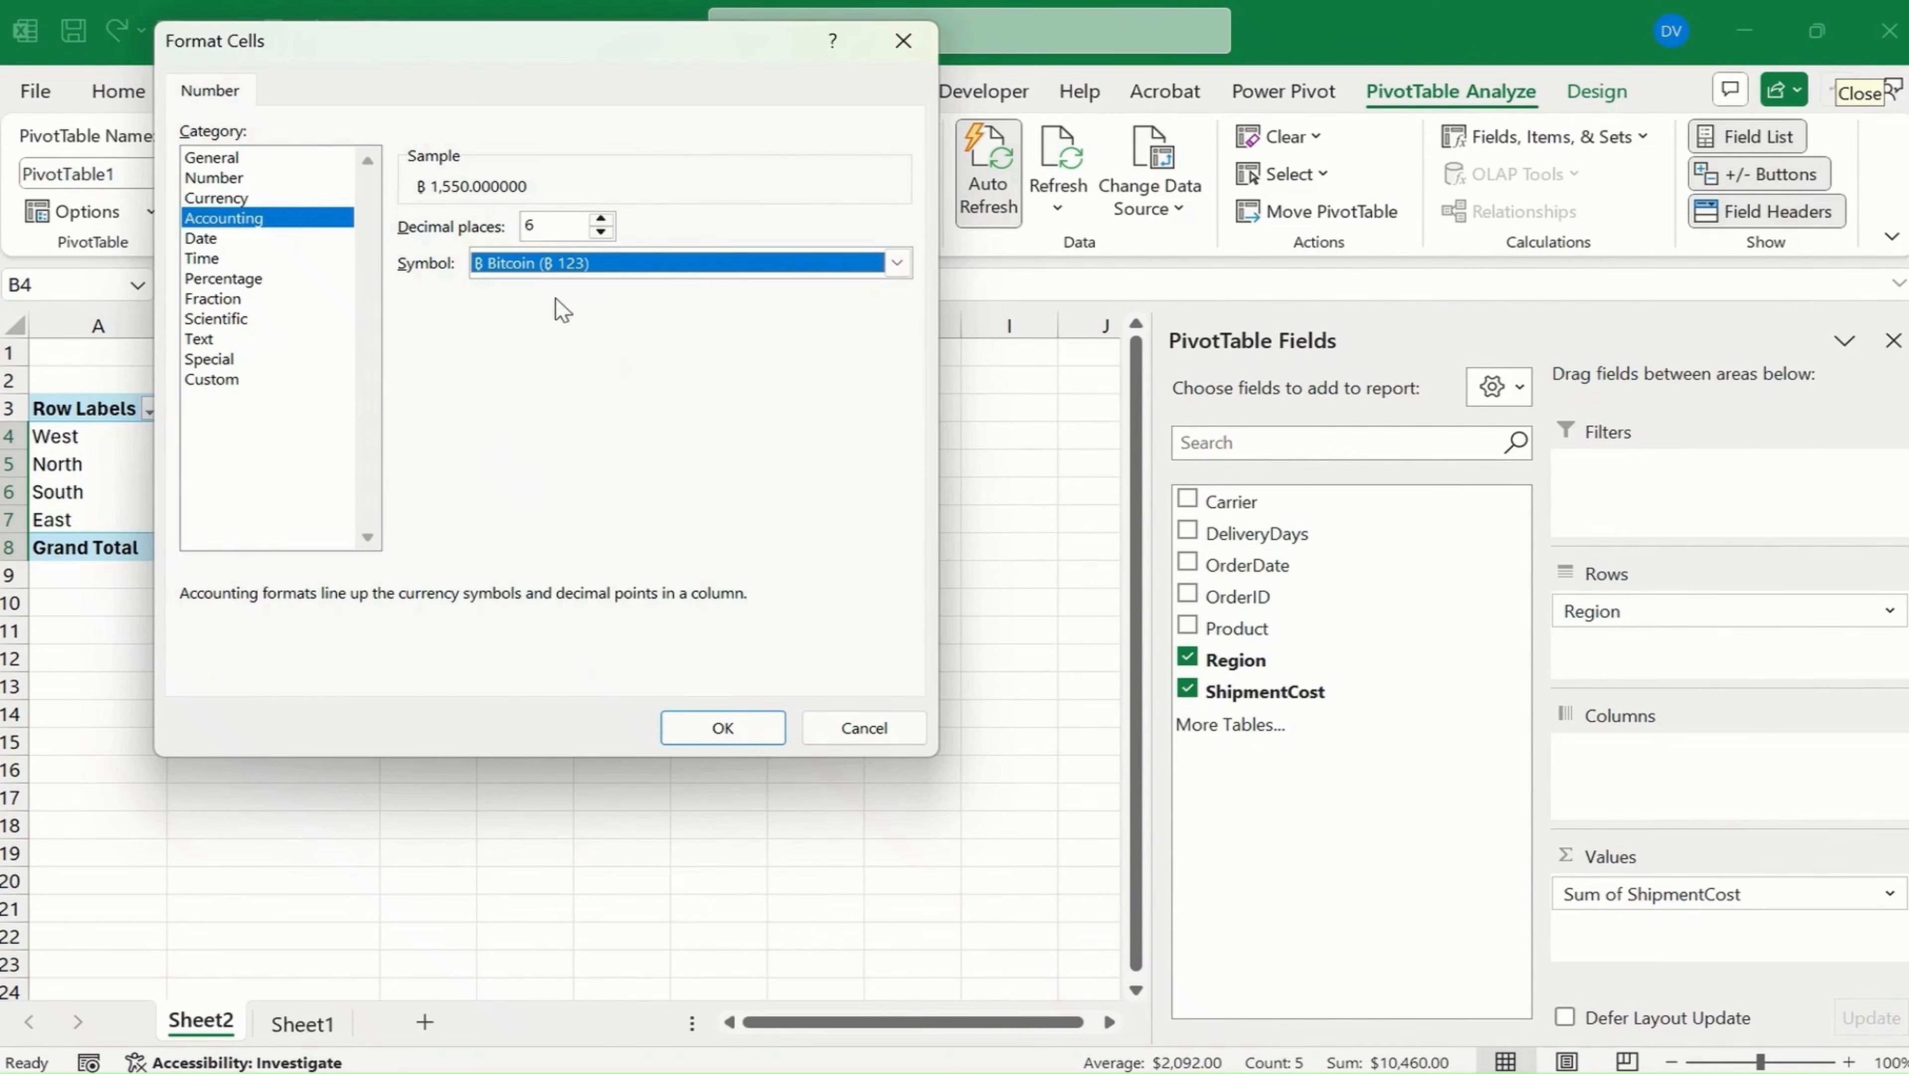
click(722, 727)
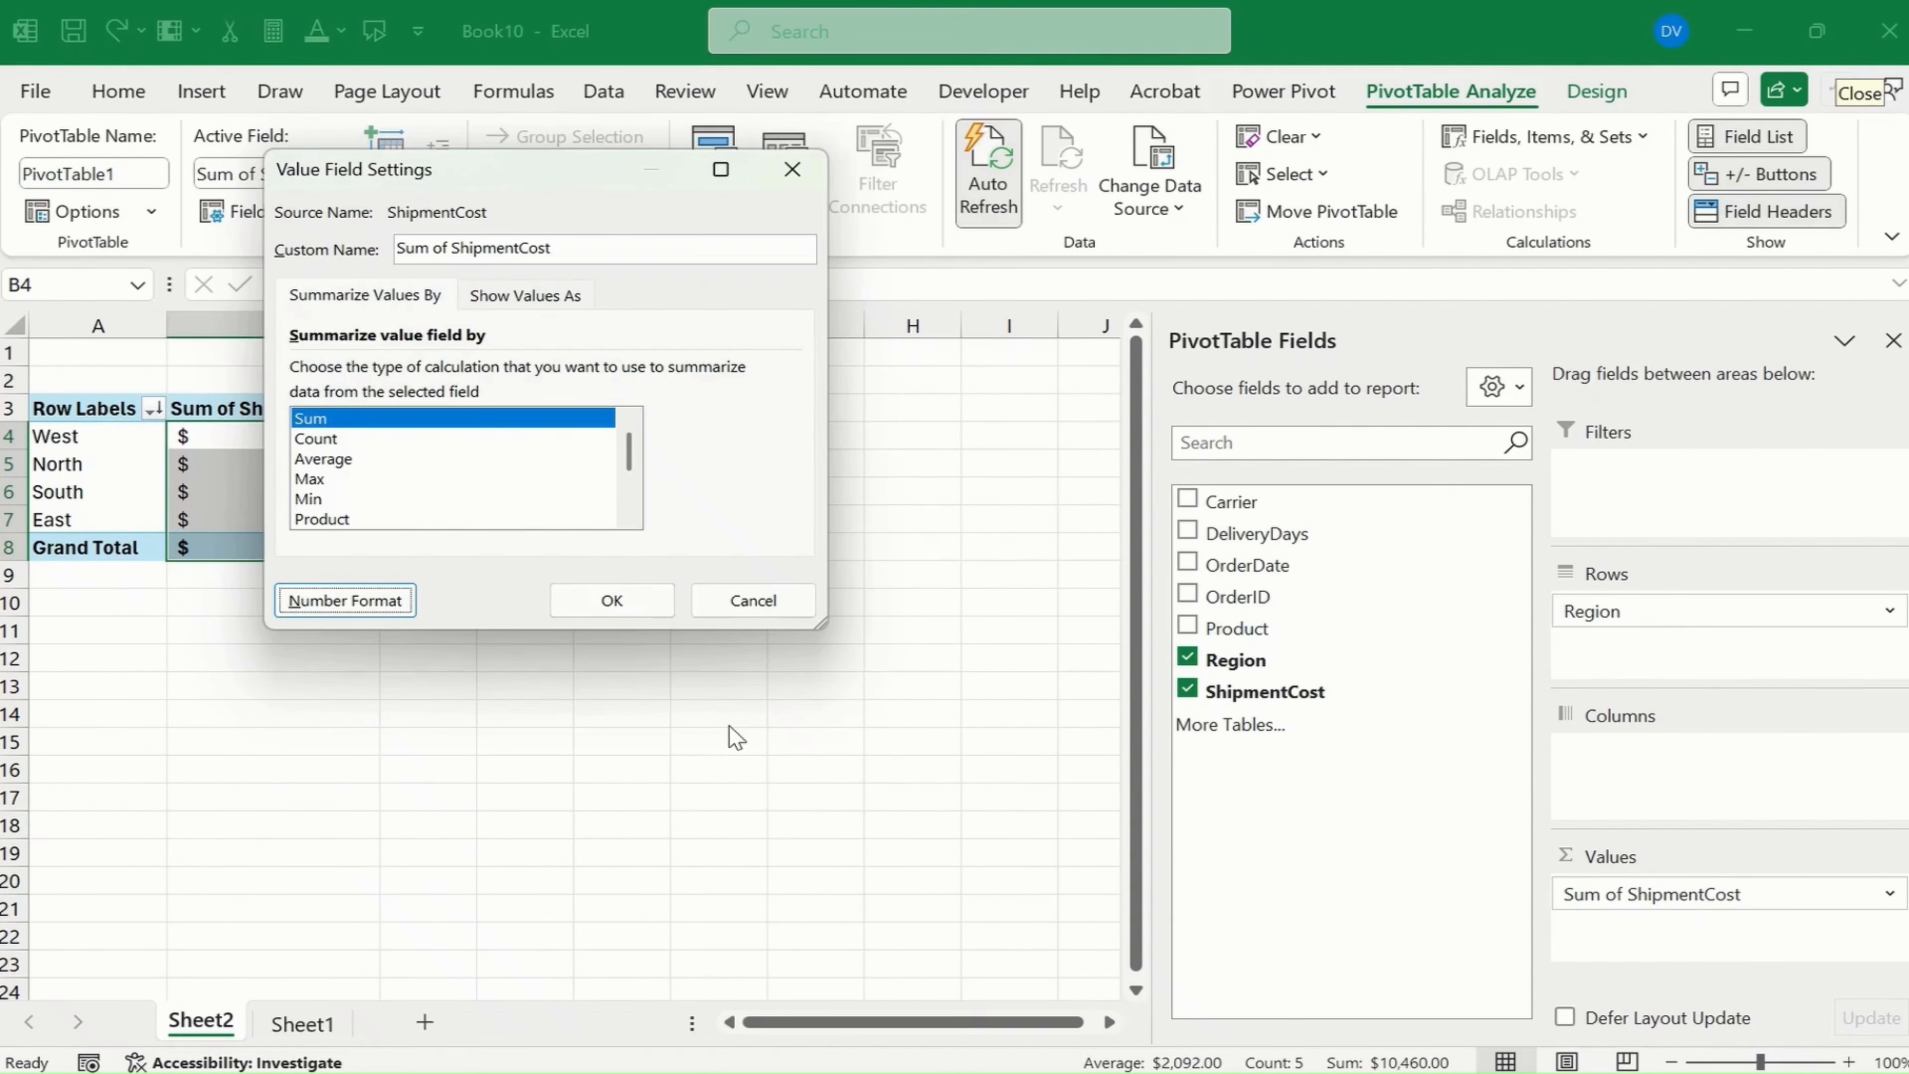
click(650, 610)
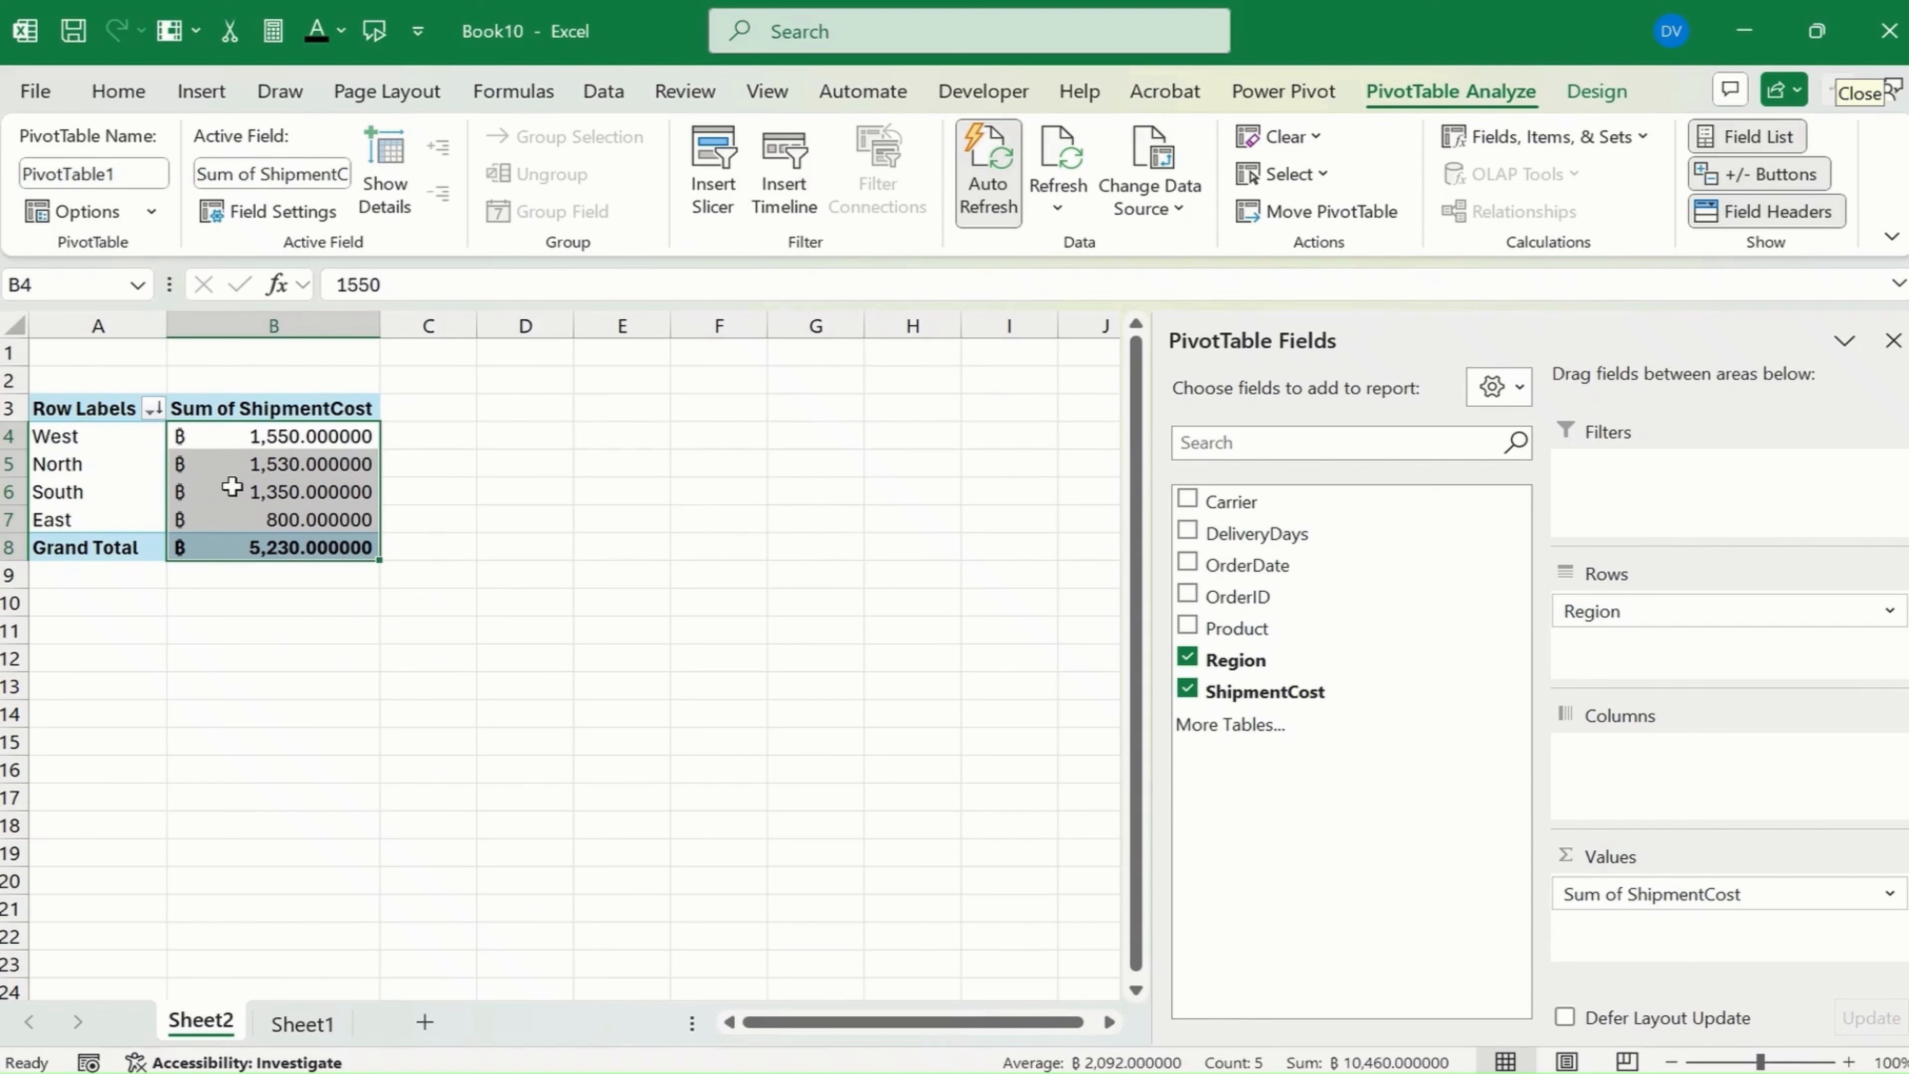
mouse_move(236, 490)
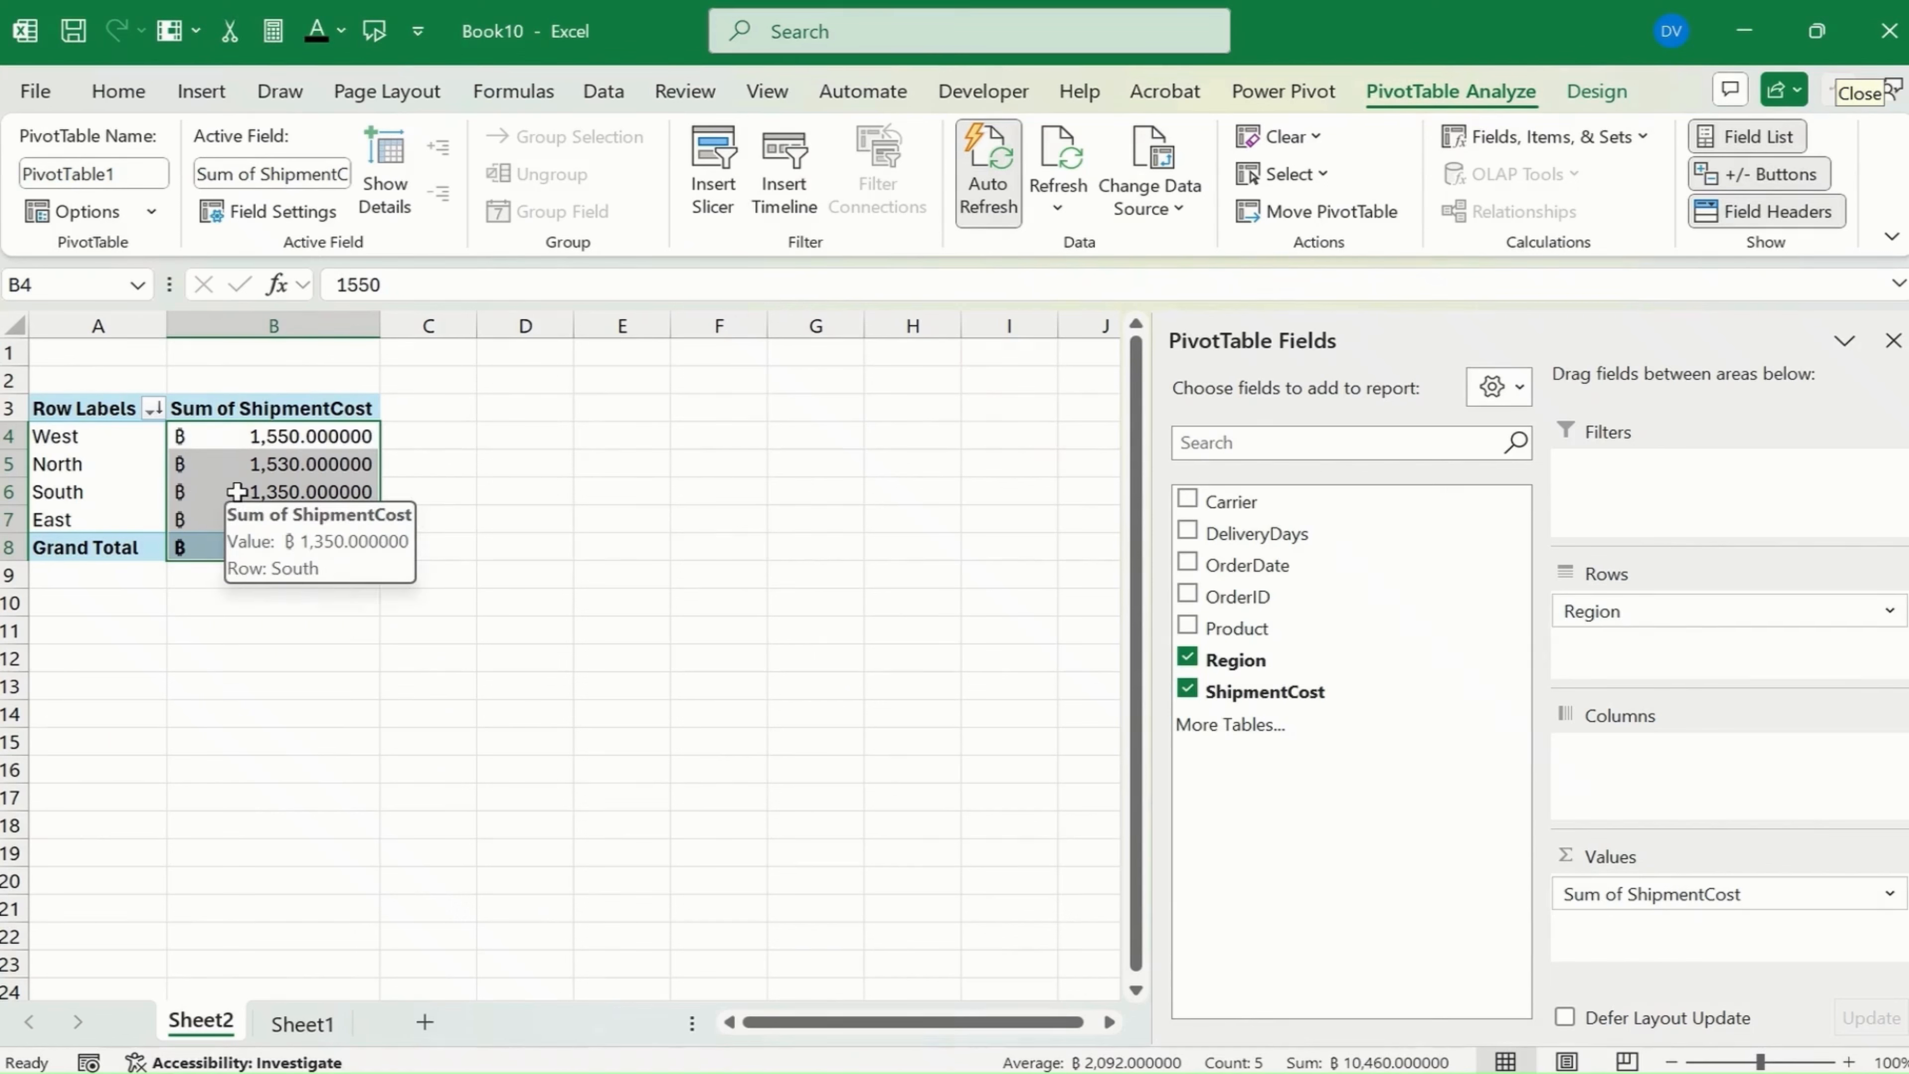
key(ctrl+z)
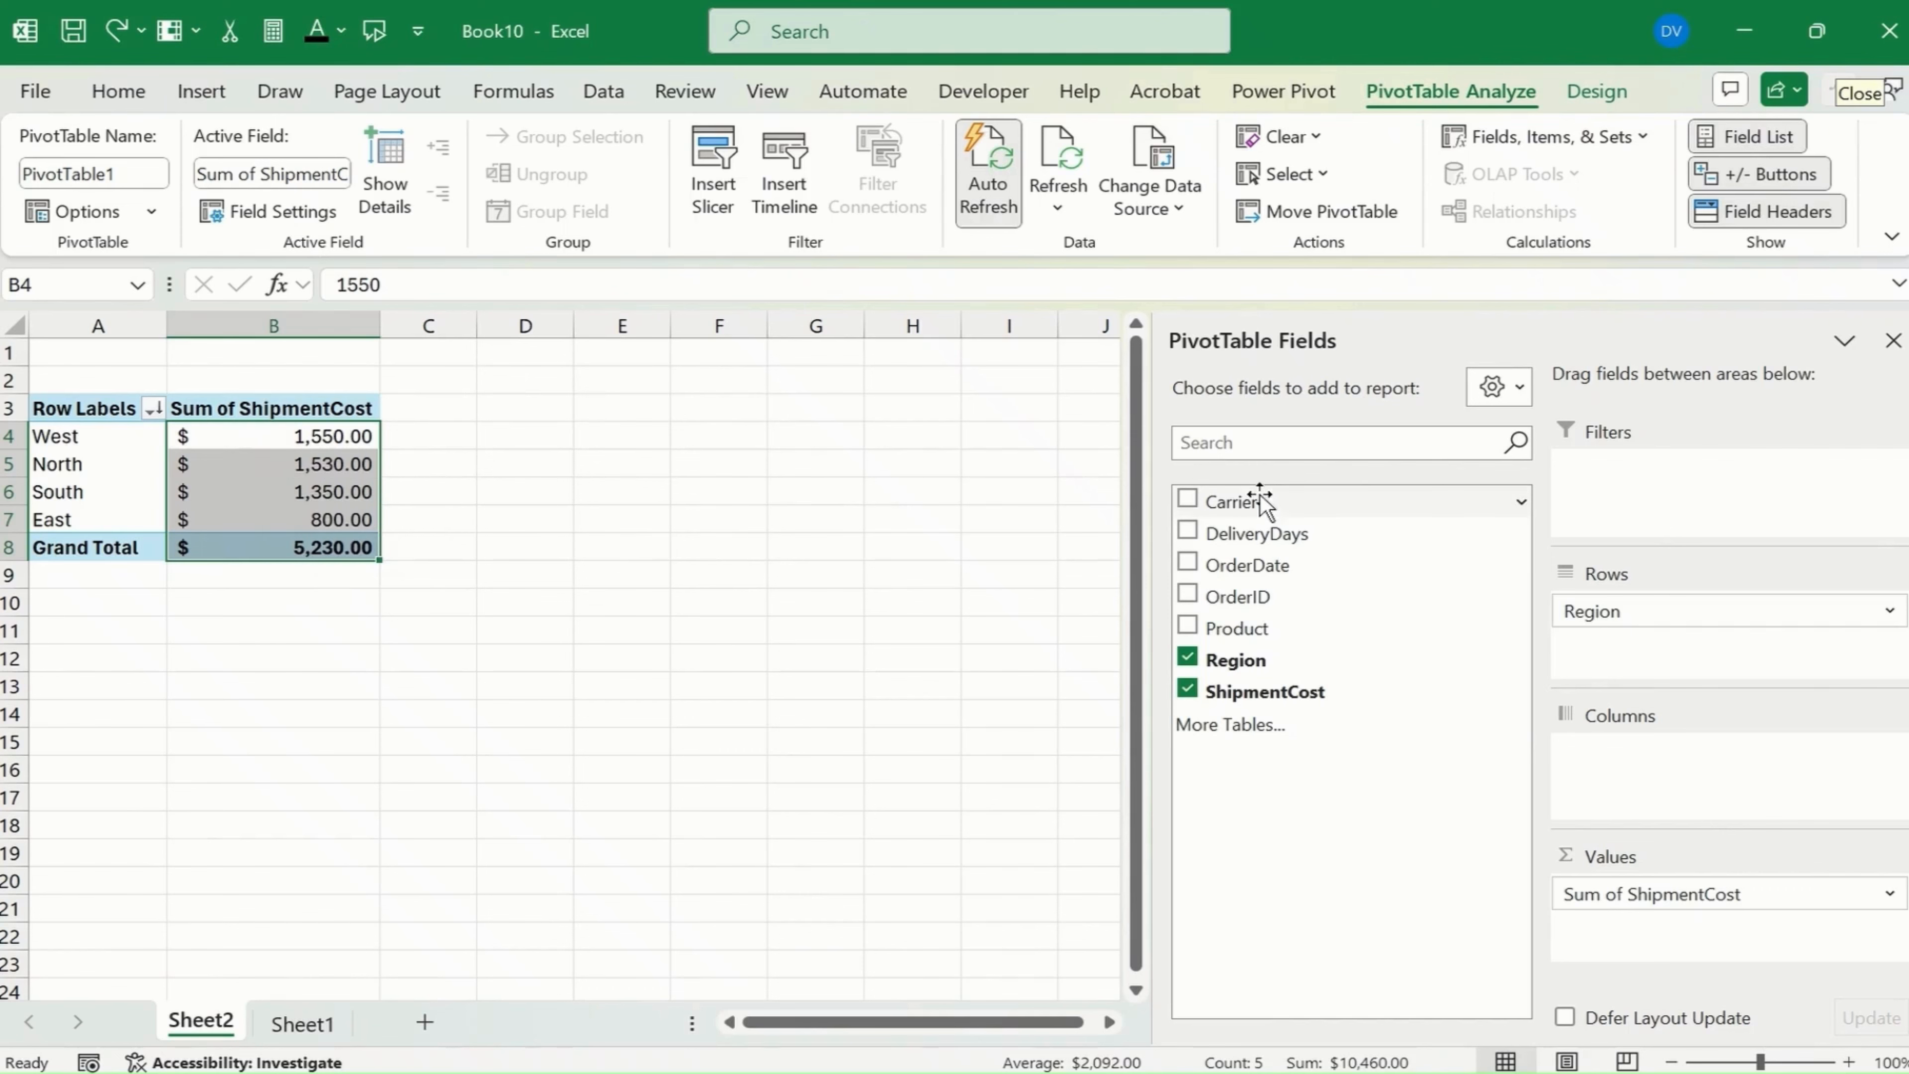
- Break the regional shipment costs down by carrier by adding the Carrier field to the PivotTable's Columns
drag(1256, 498, 1631, 752)
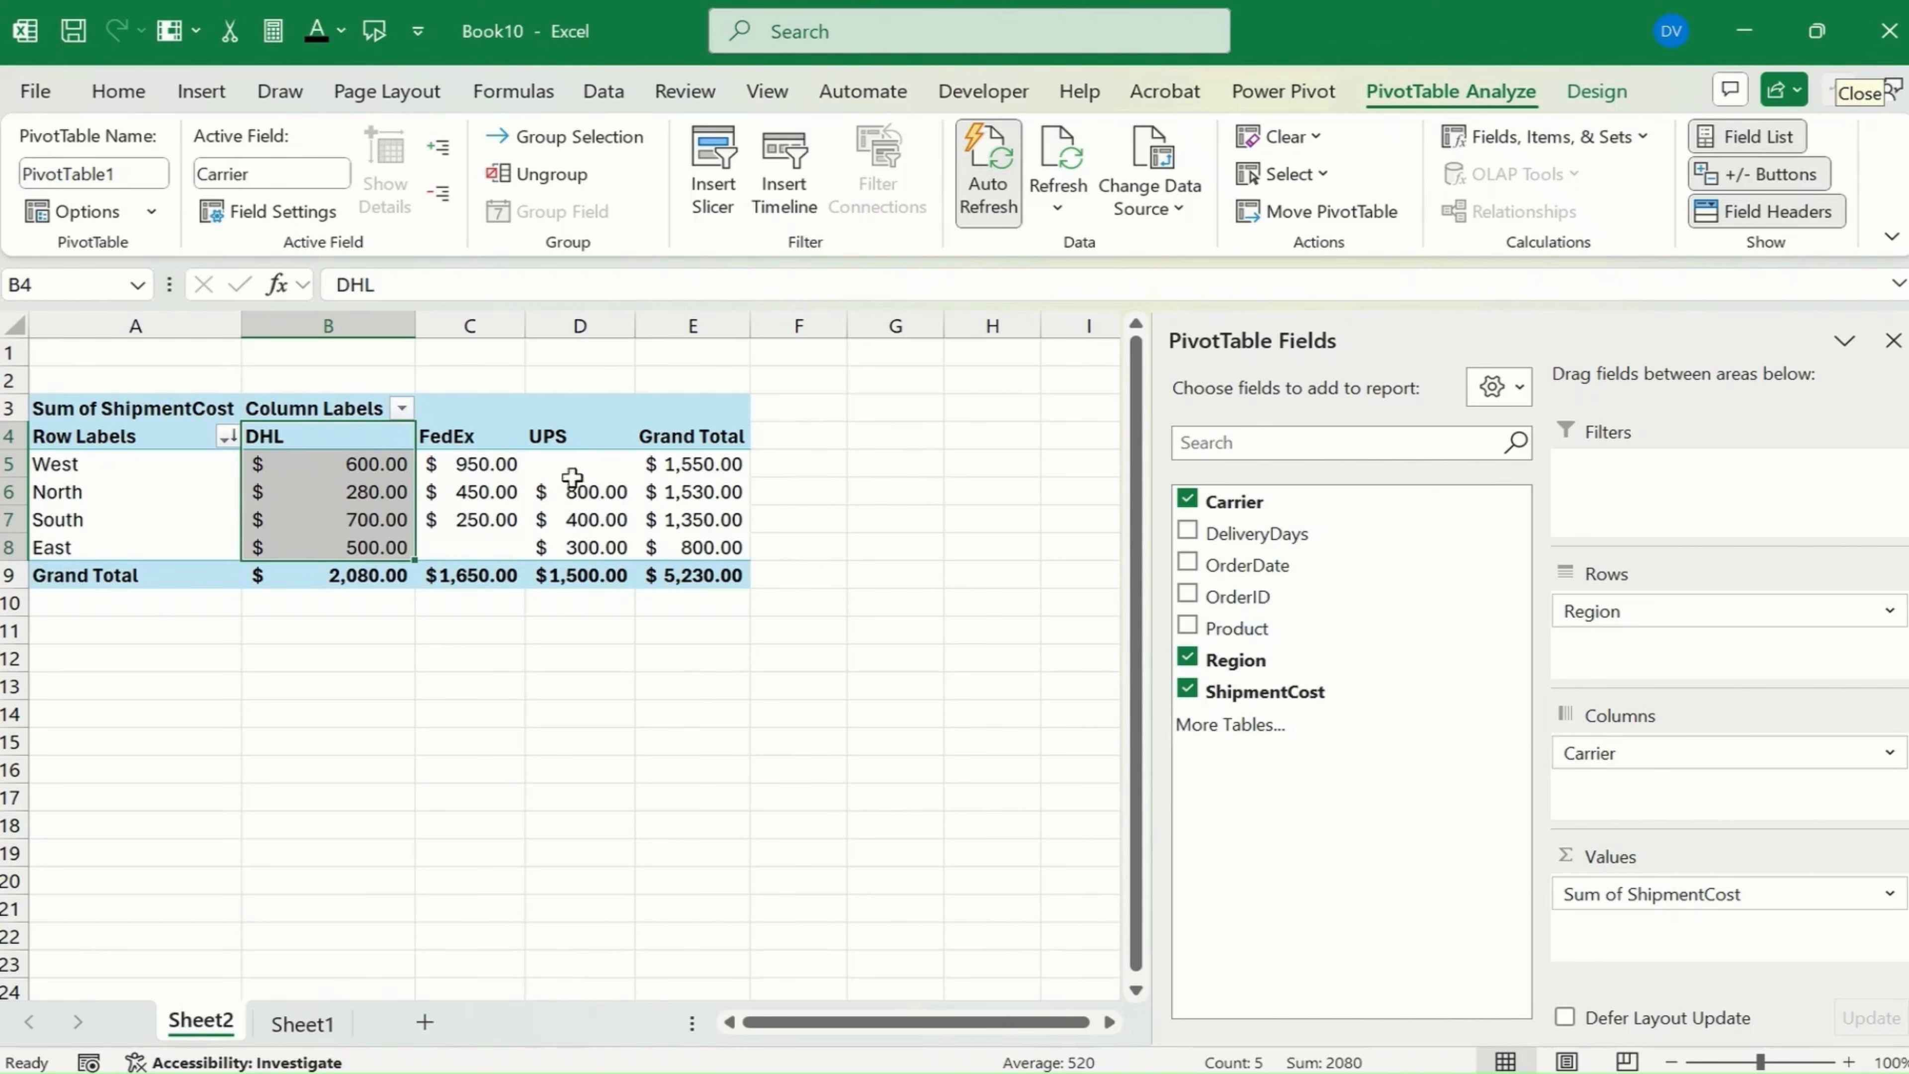
mouse_move(534, 468)
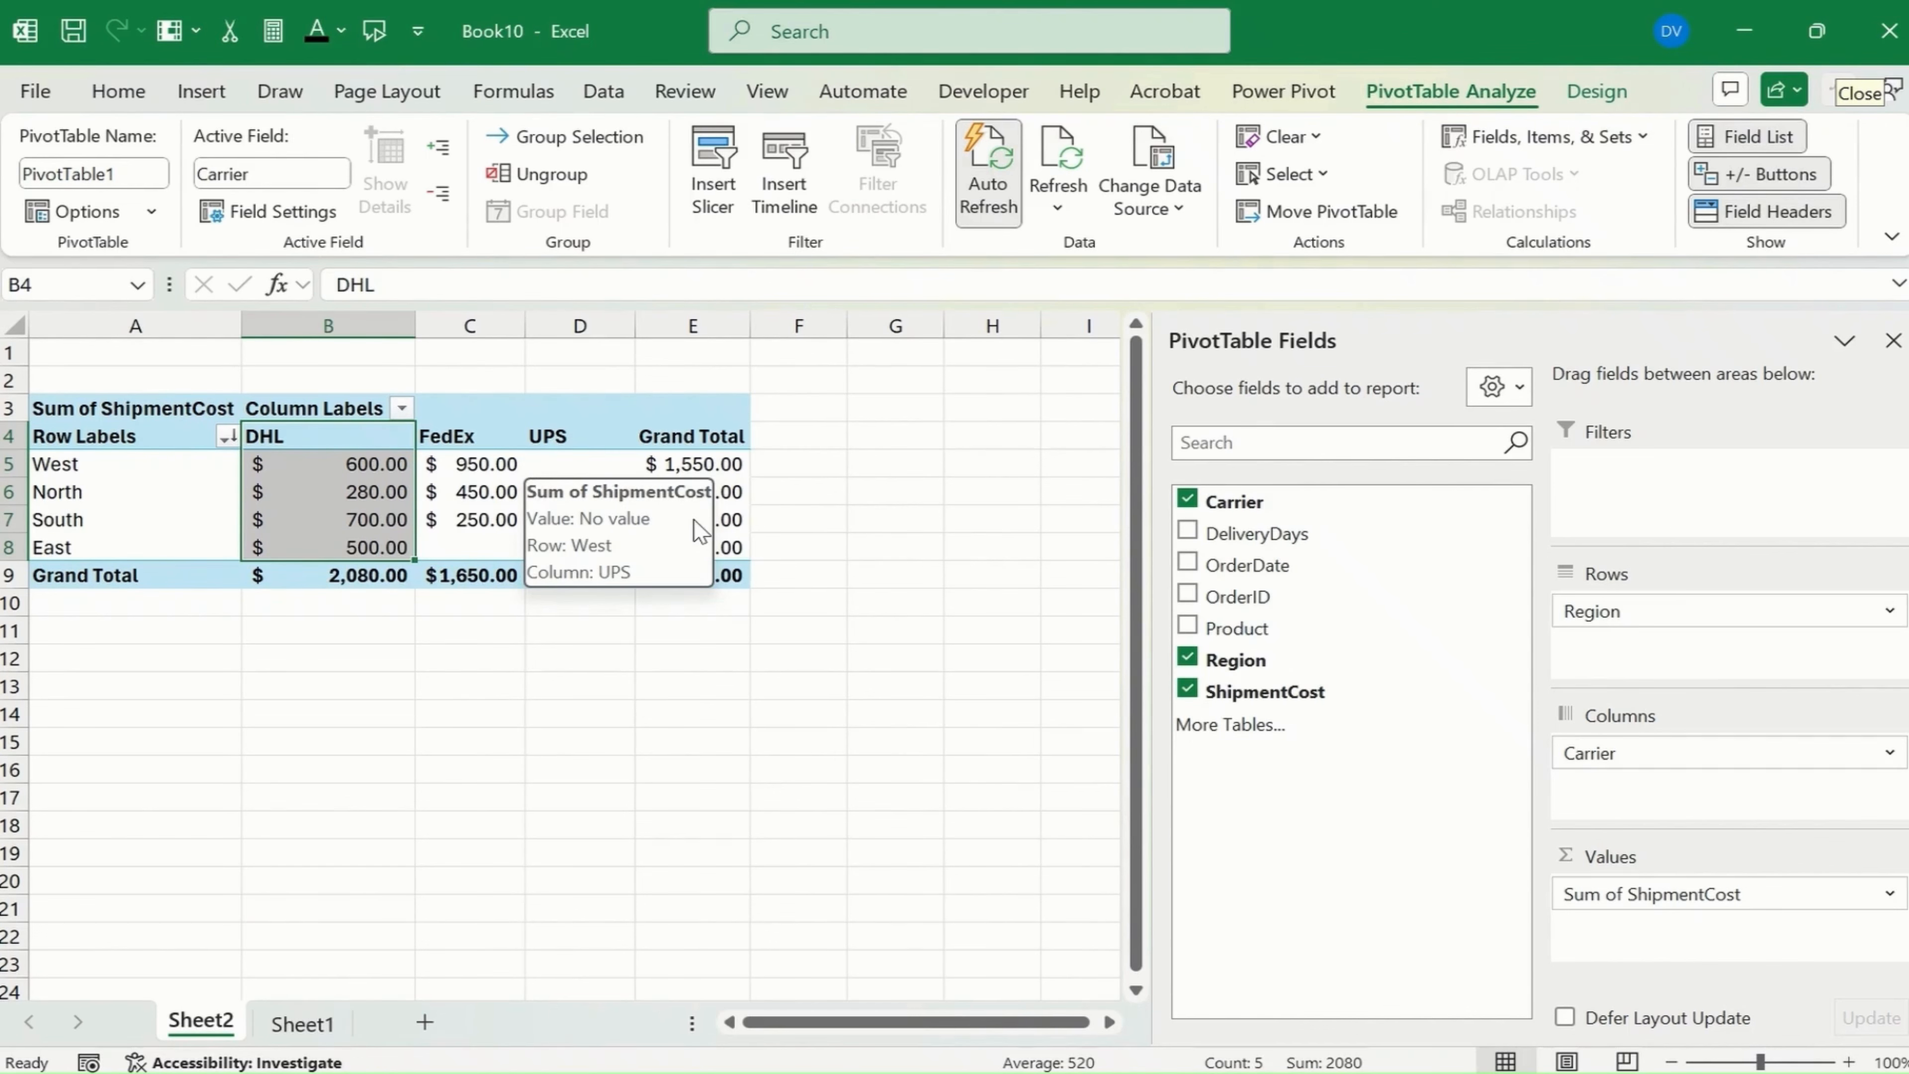
click(552, 460)
click(613, 655)
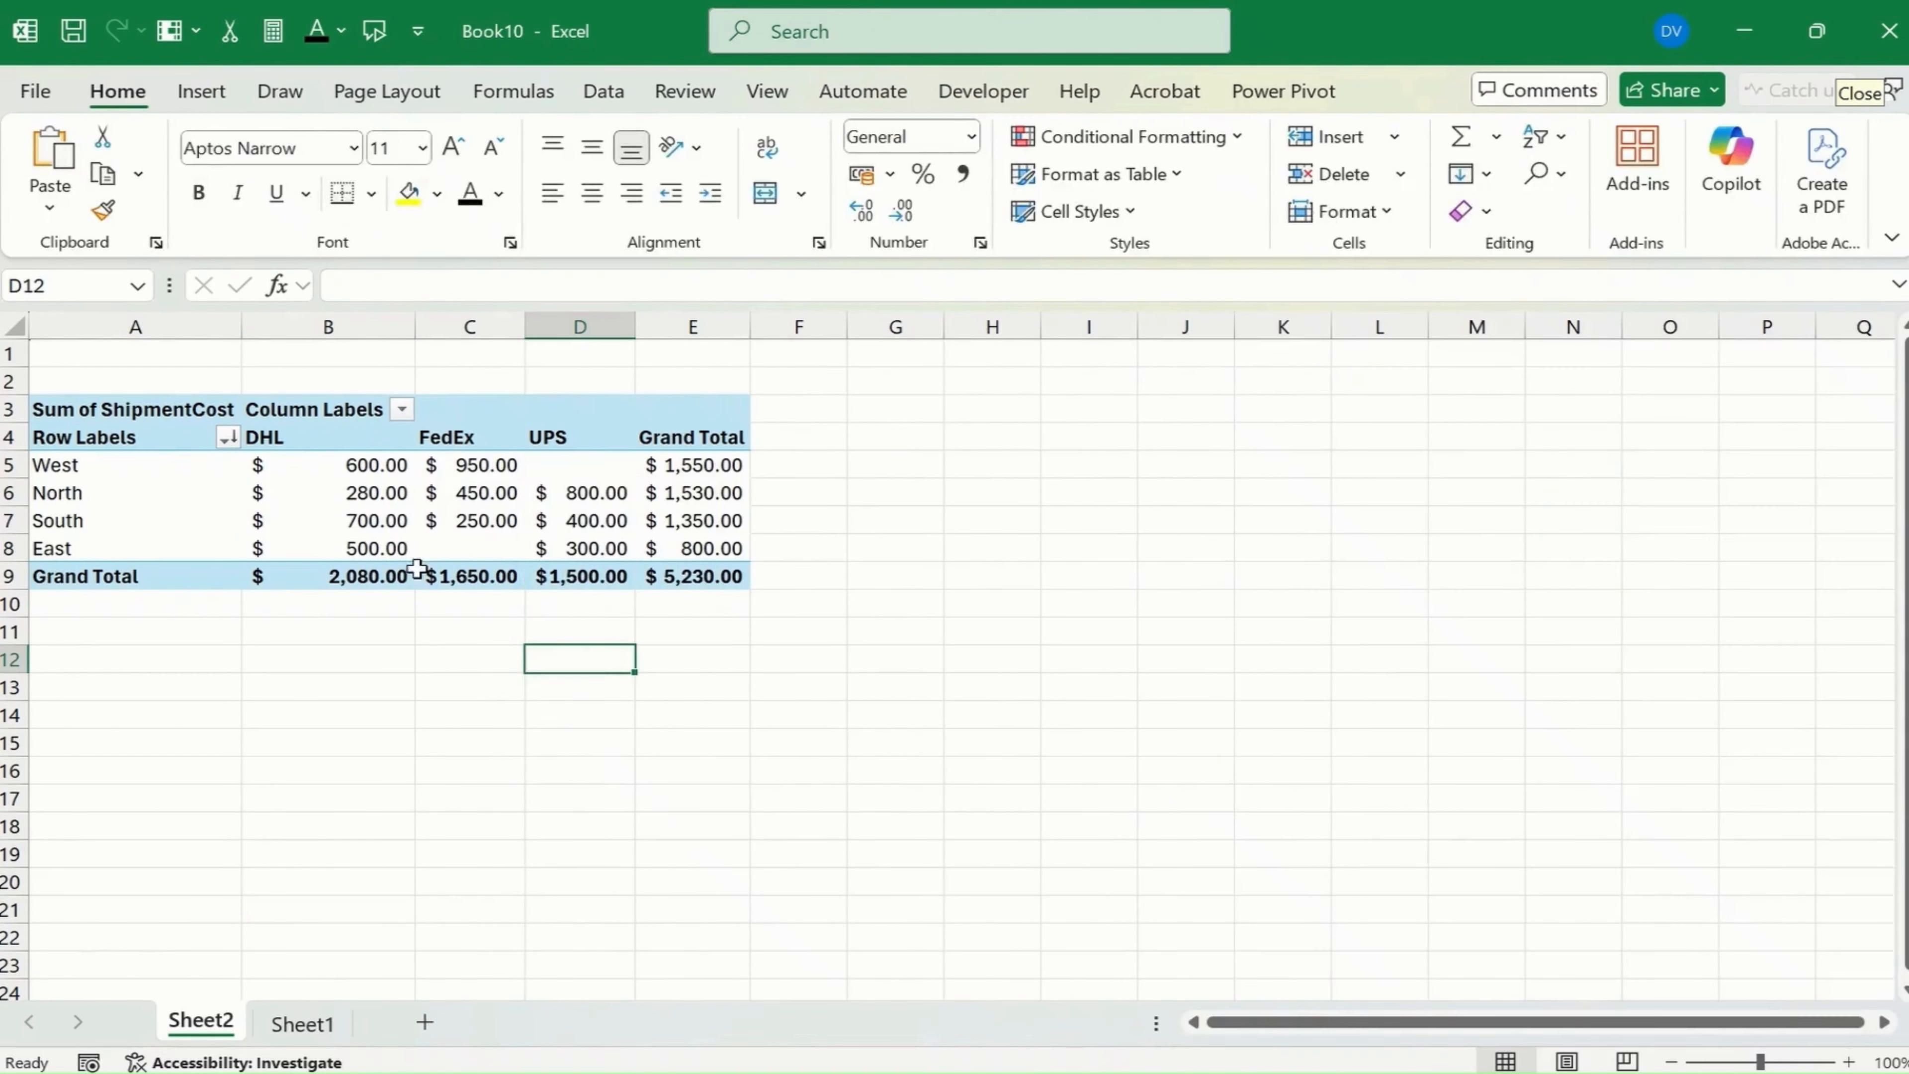
click(369, 494)
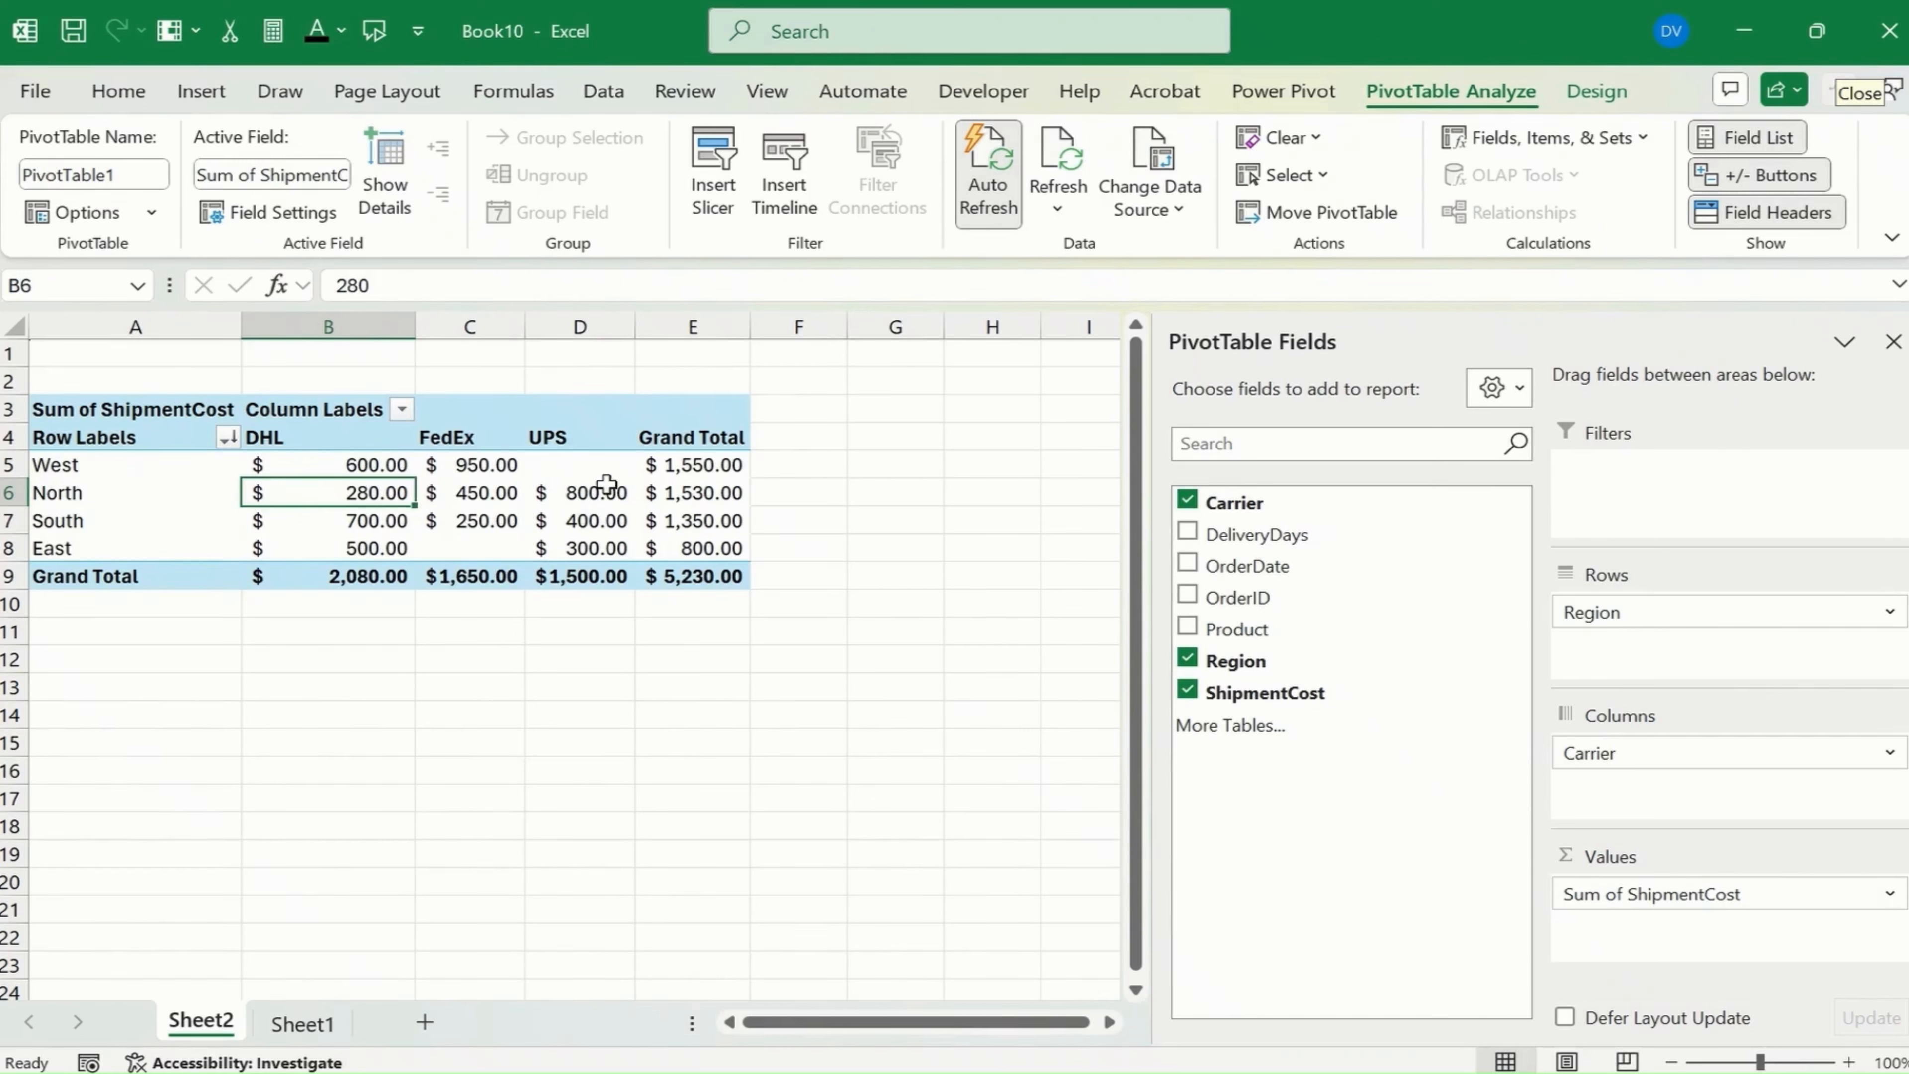
mouse_move(462, 487)
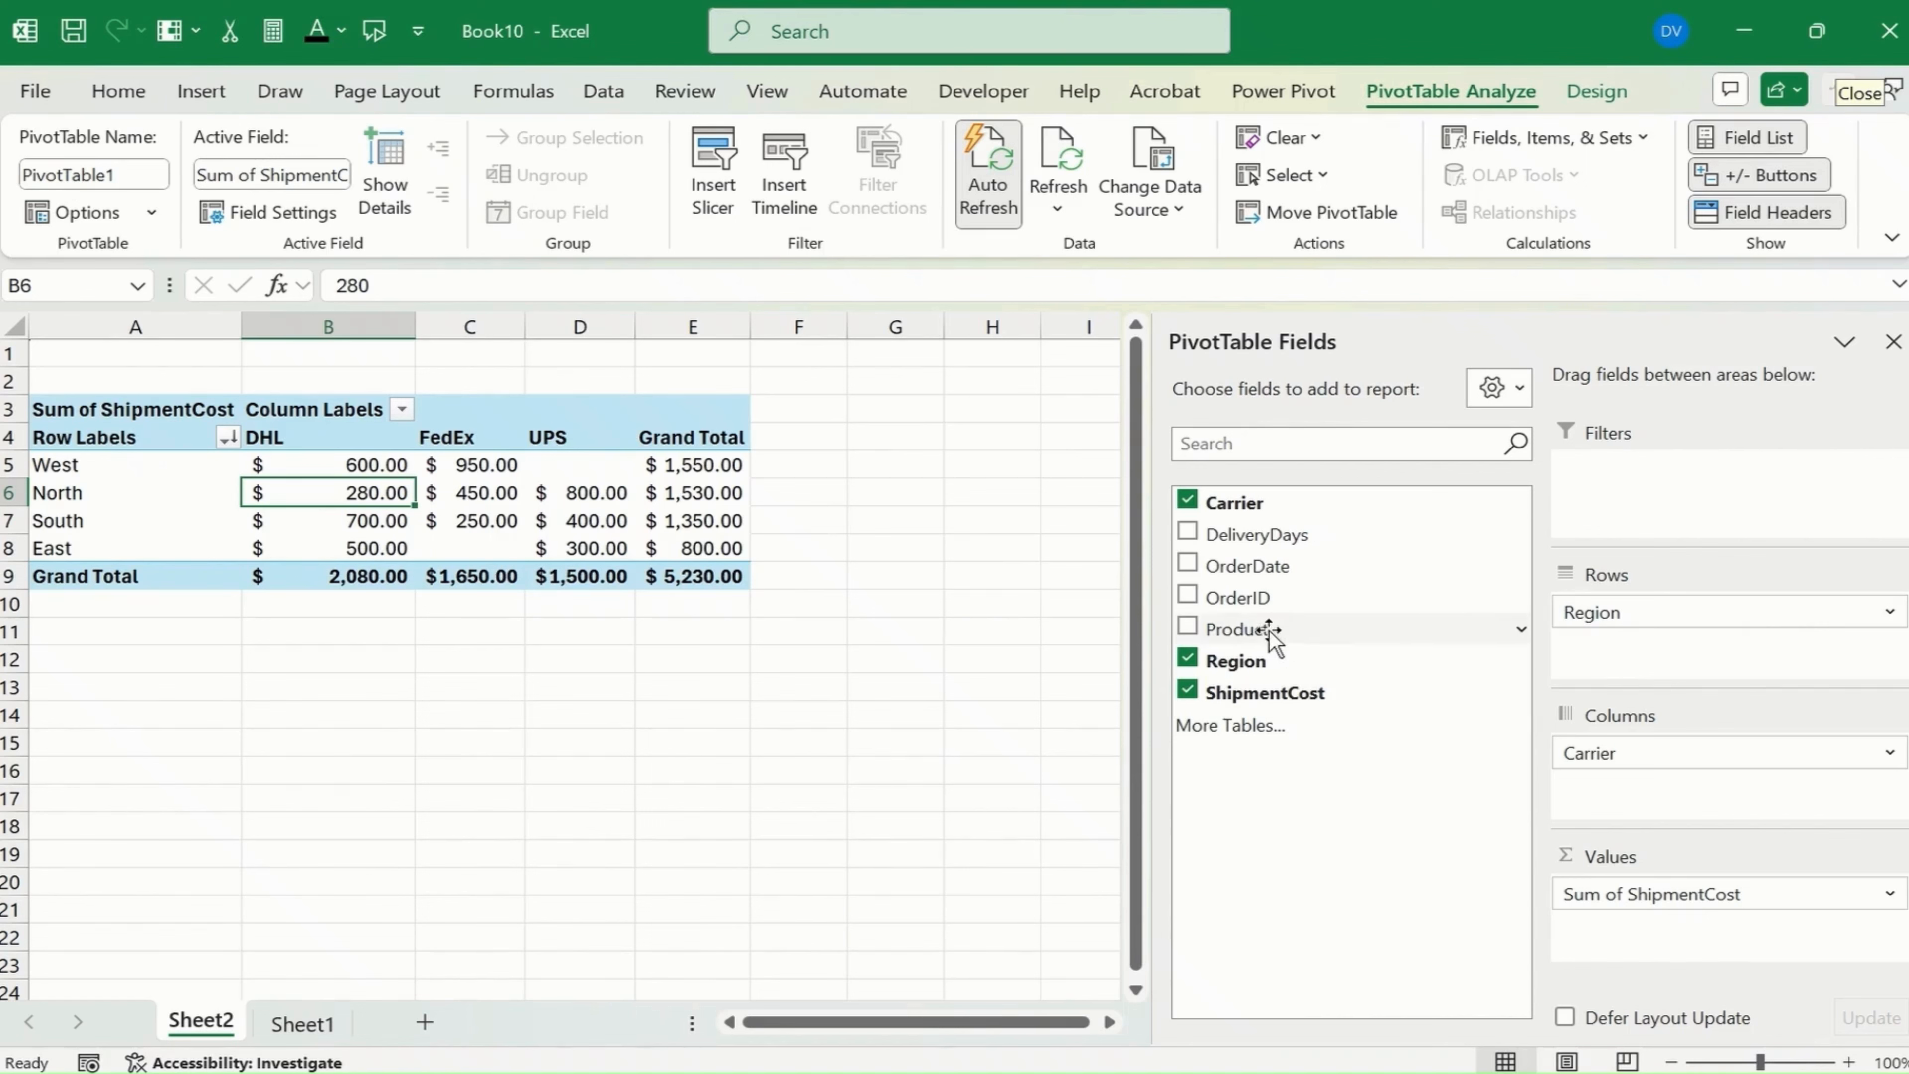
- Add Product as a report filter of the PivotTable and filter it to Electronics
drag(1270, 630, 1789, 493)
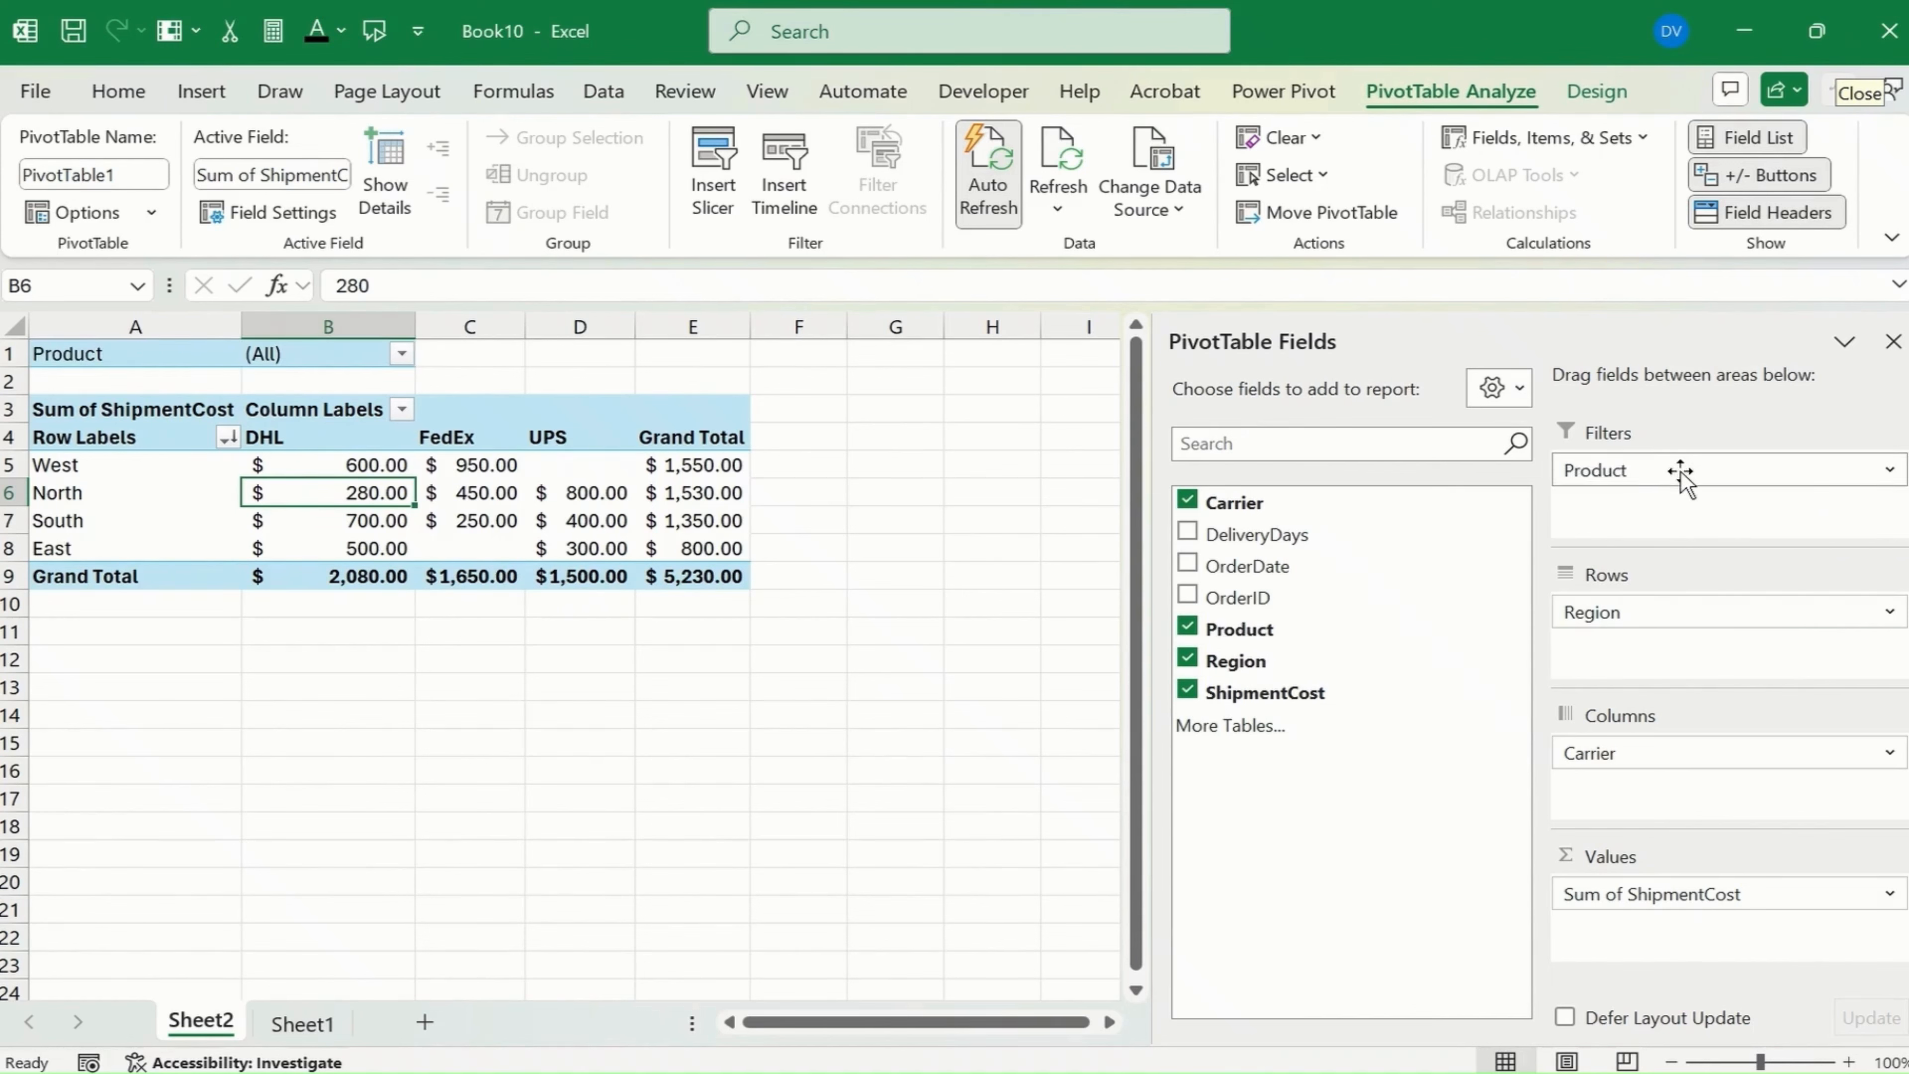
click(402, 354)
click(126, 479)
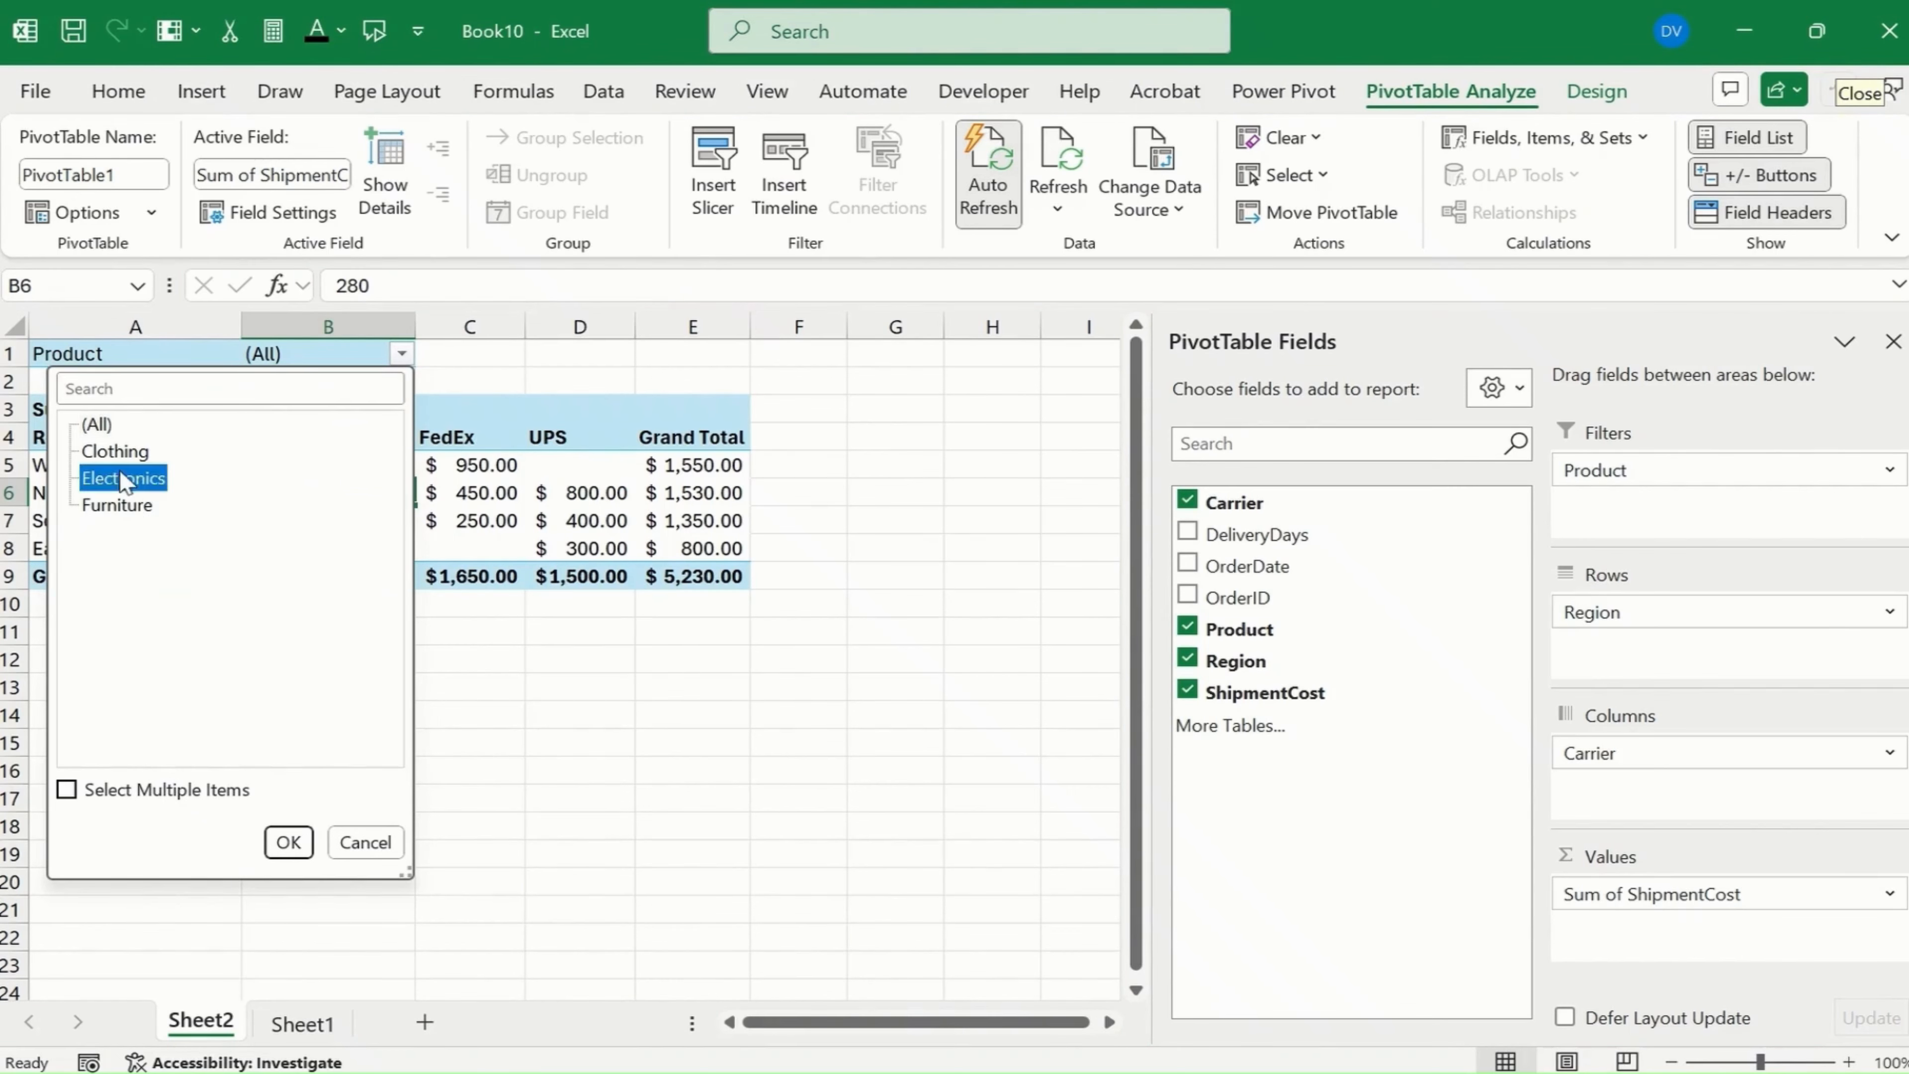
click(289, 841)
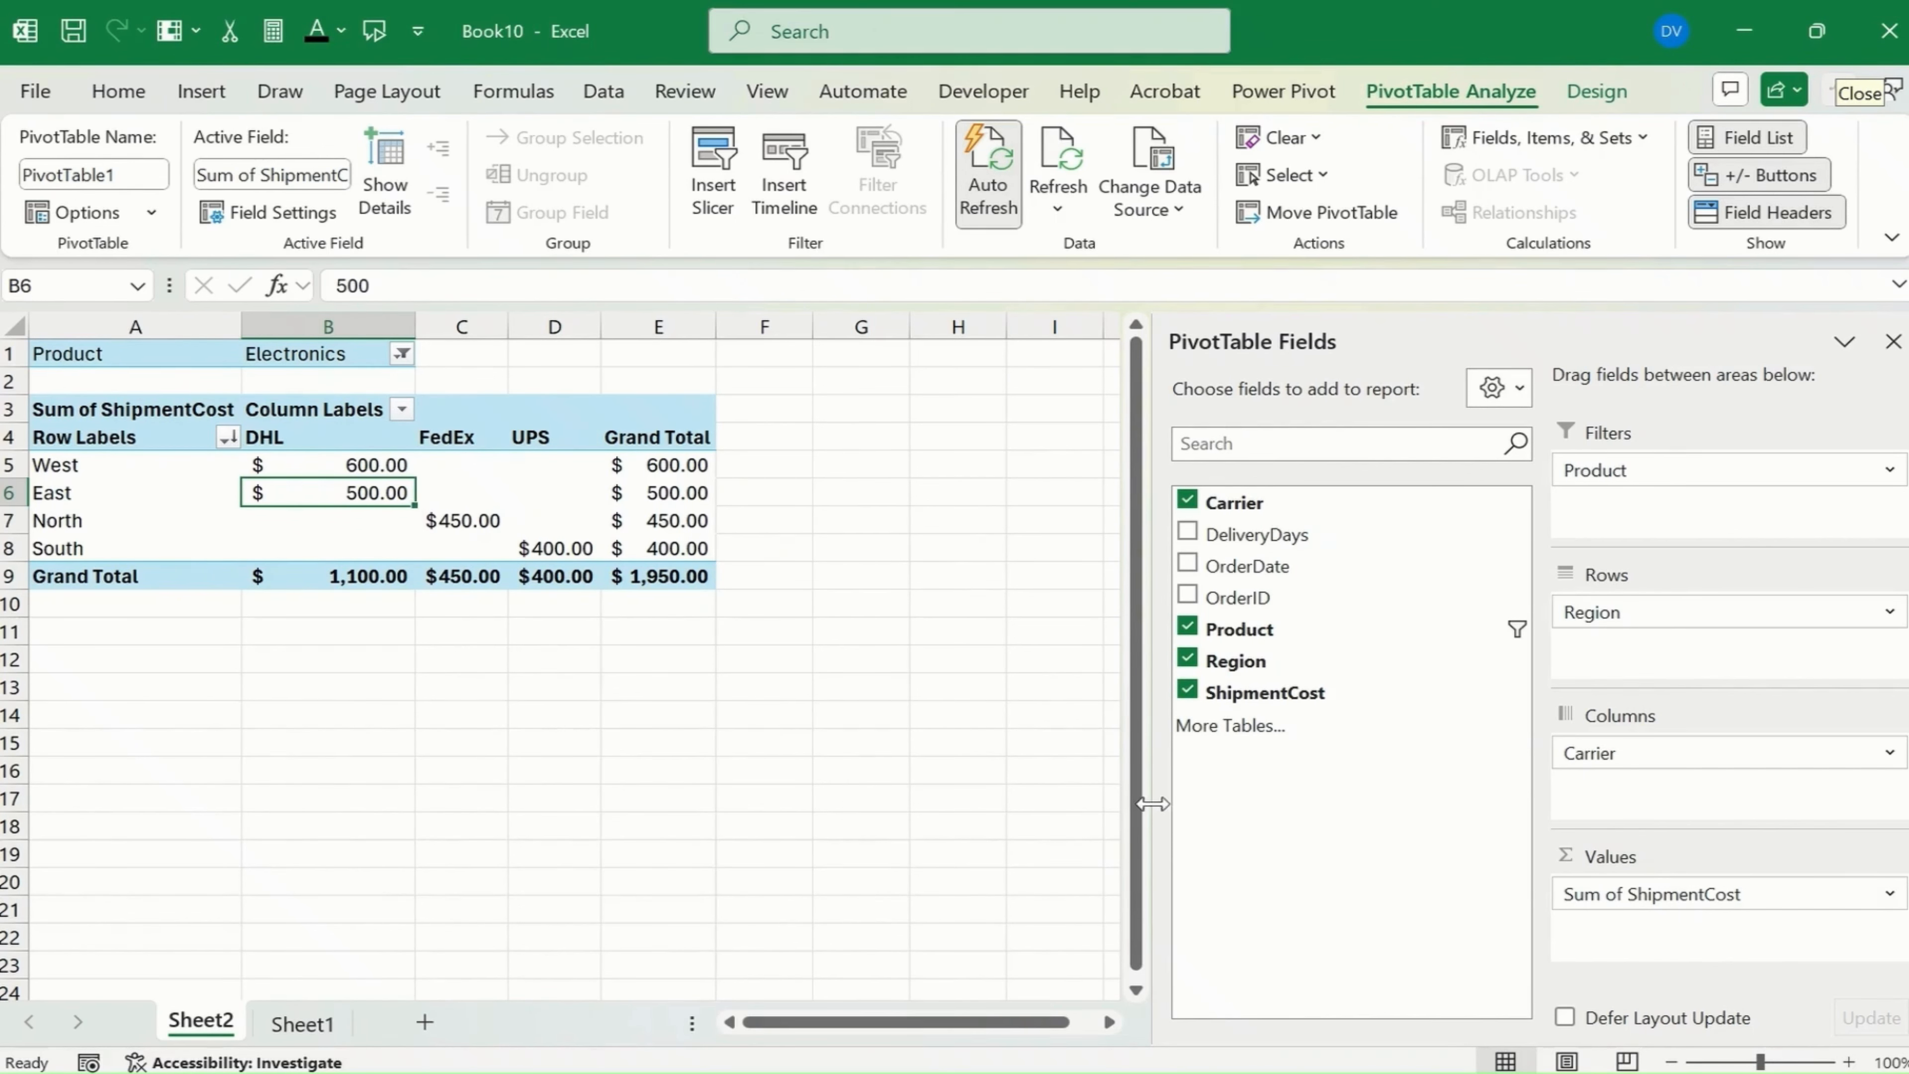
- Replace ShipmentCost with DeliveryDays in the PivotTable's Values and summarize it by Average
drag(1661, 895, 1309, 827)
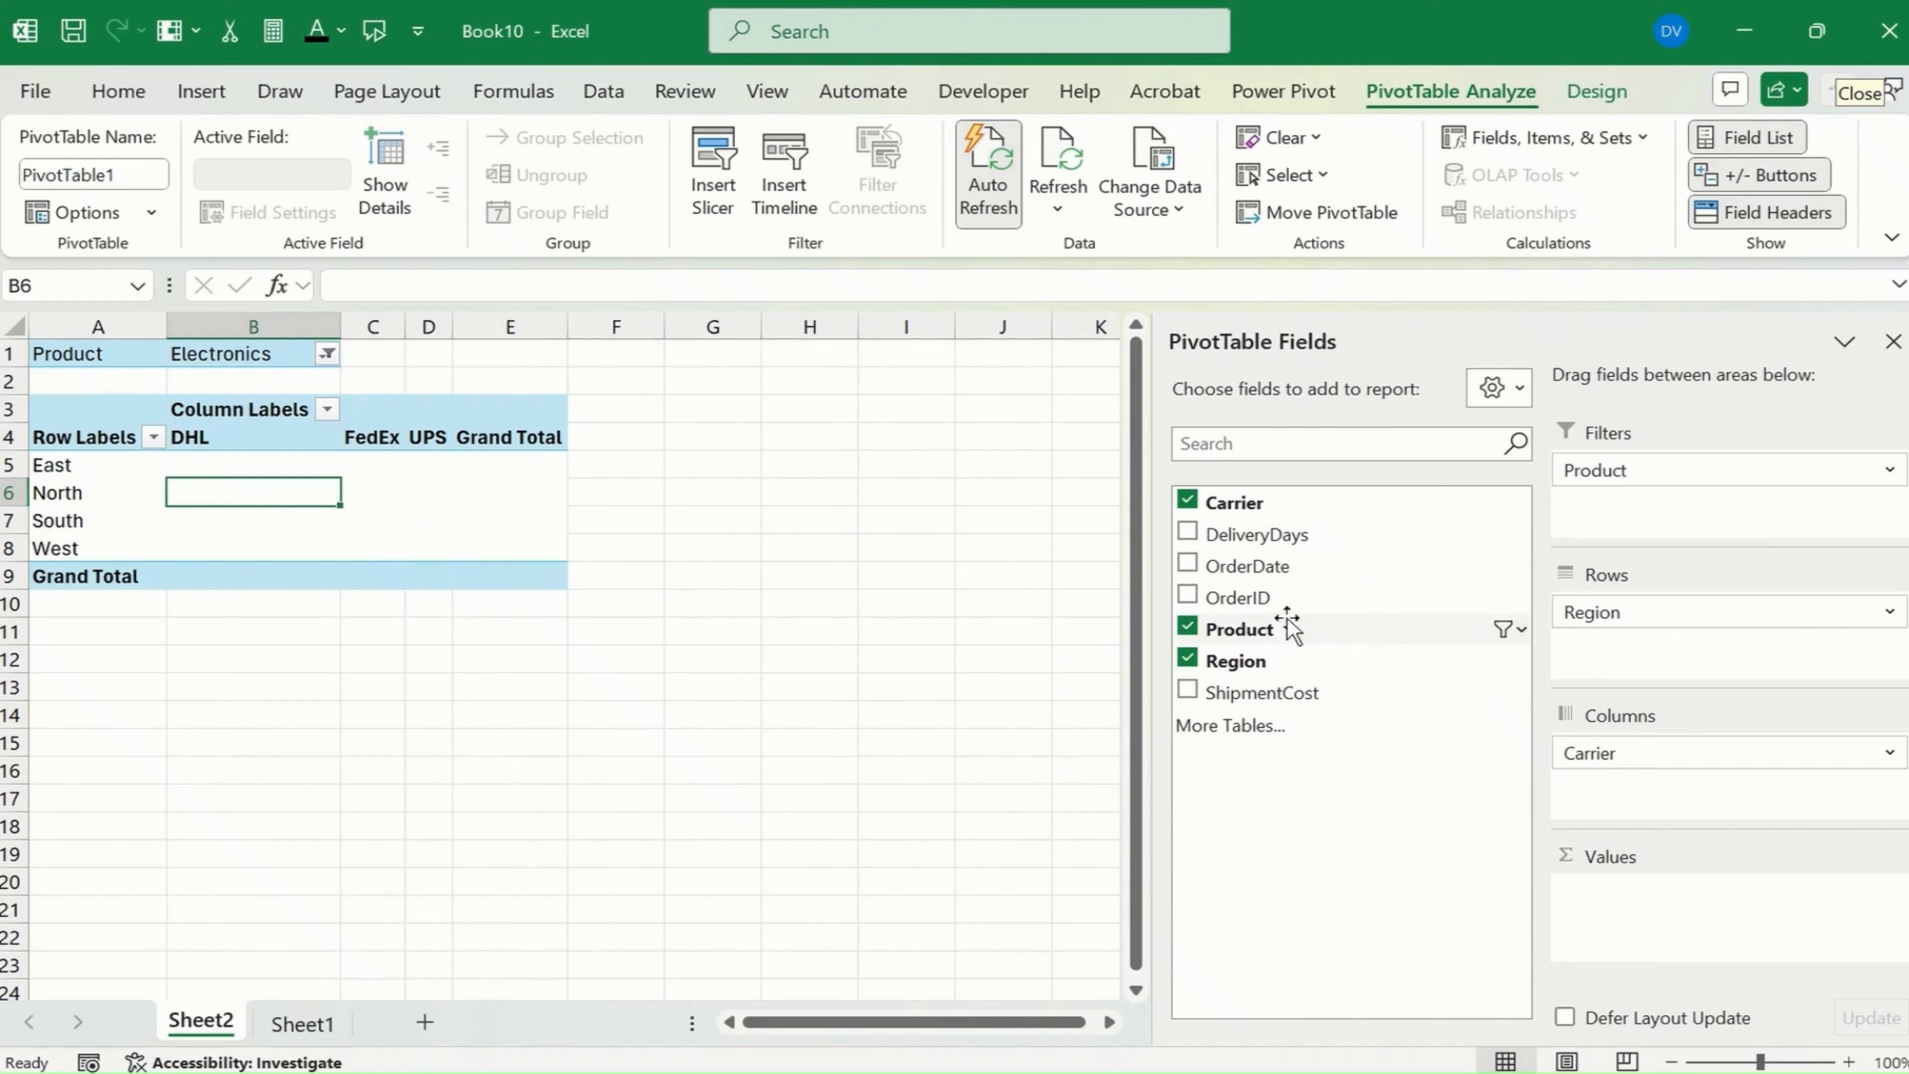
drag(1282, 547, 1683, 921)
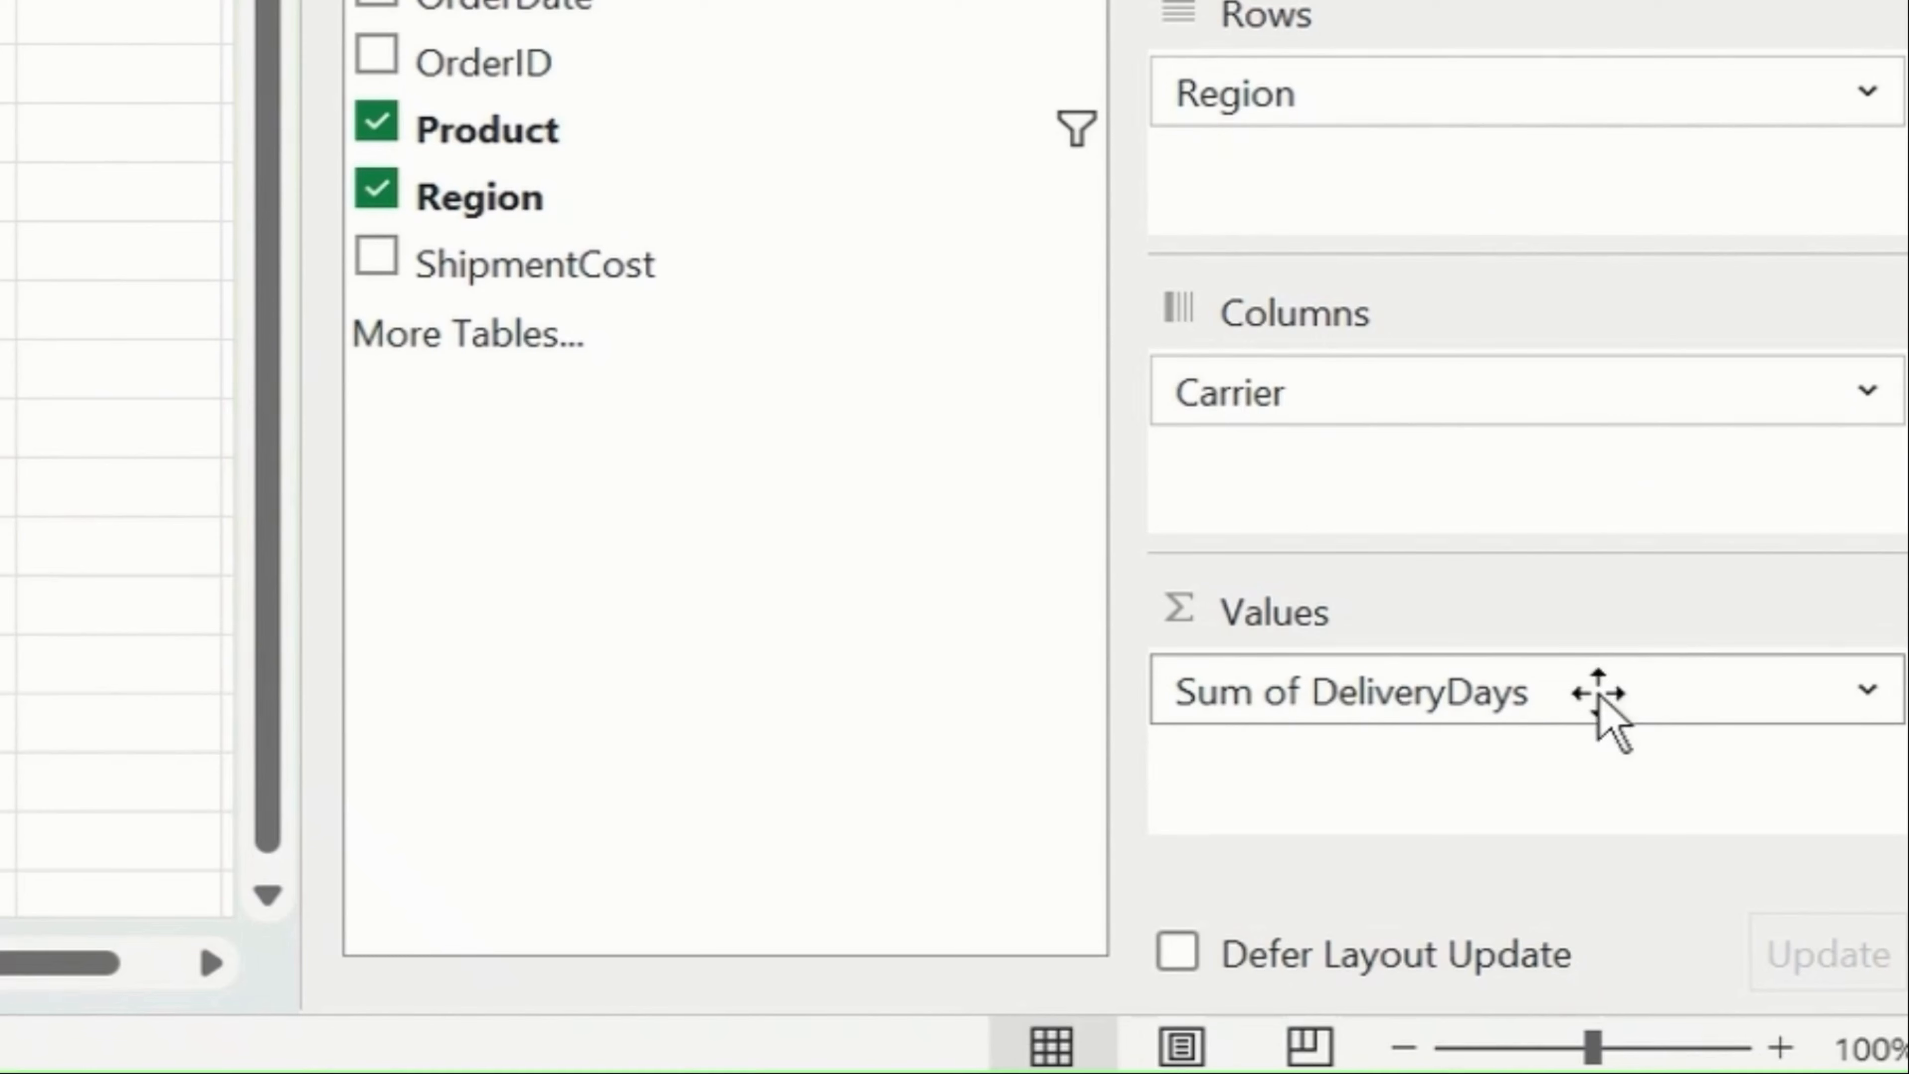
click(1869, 700)
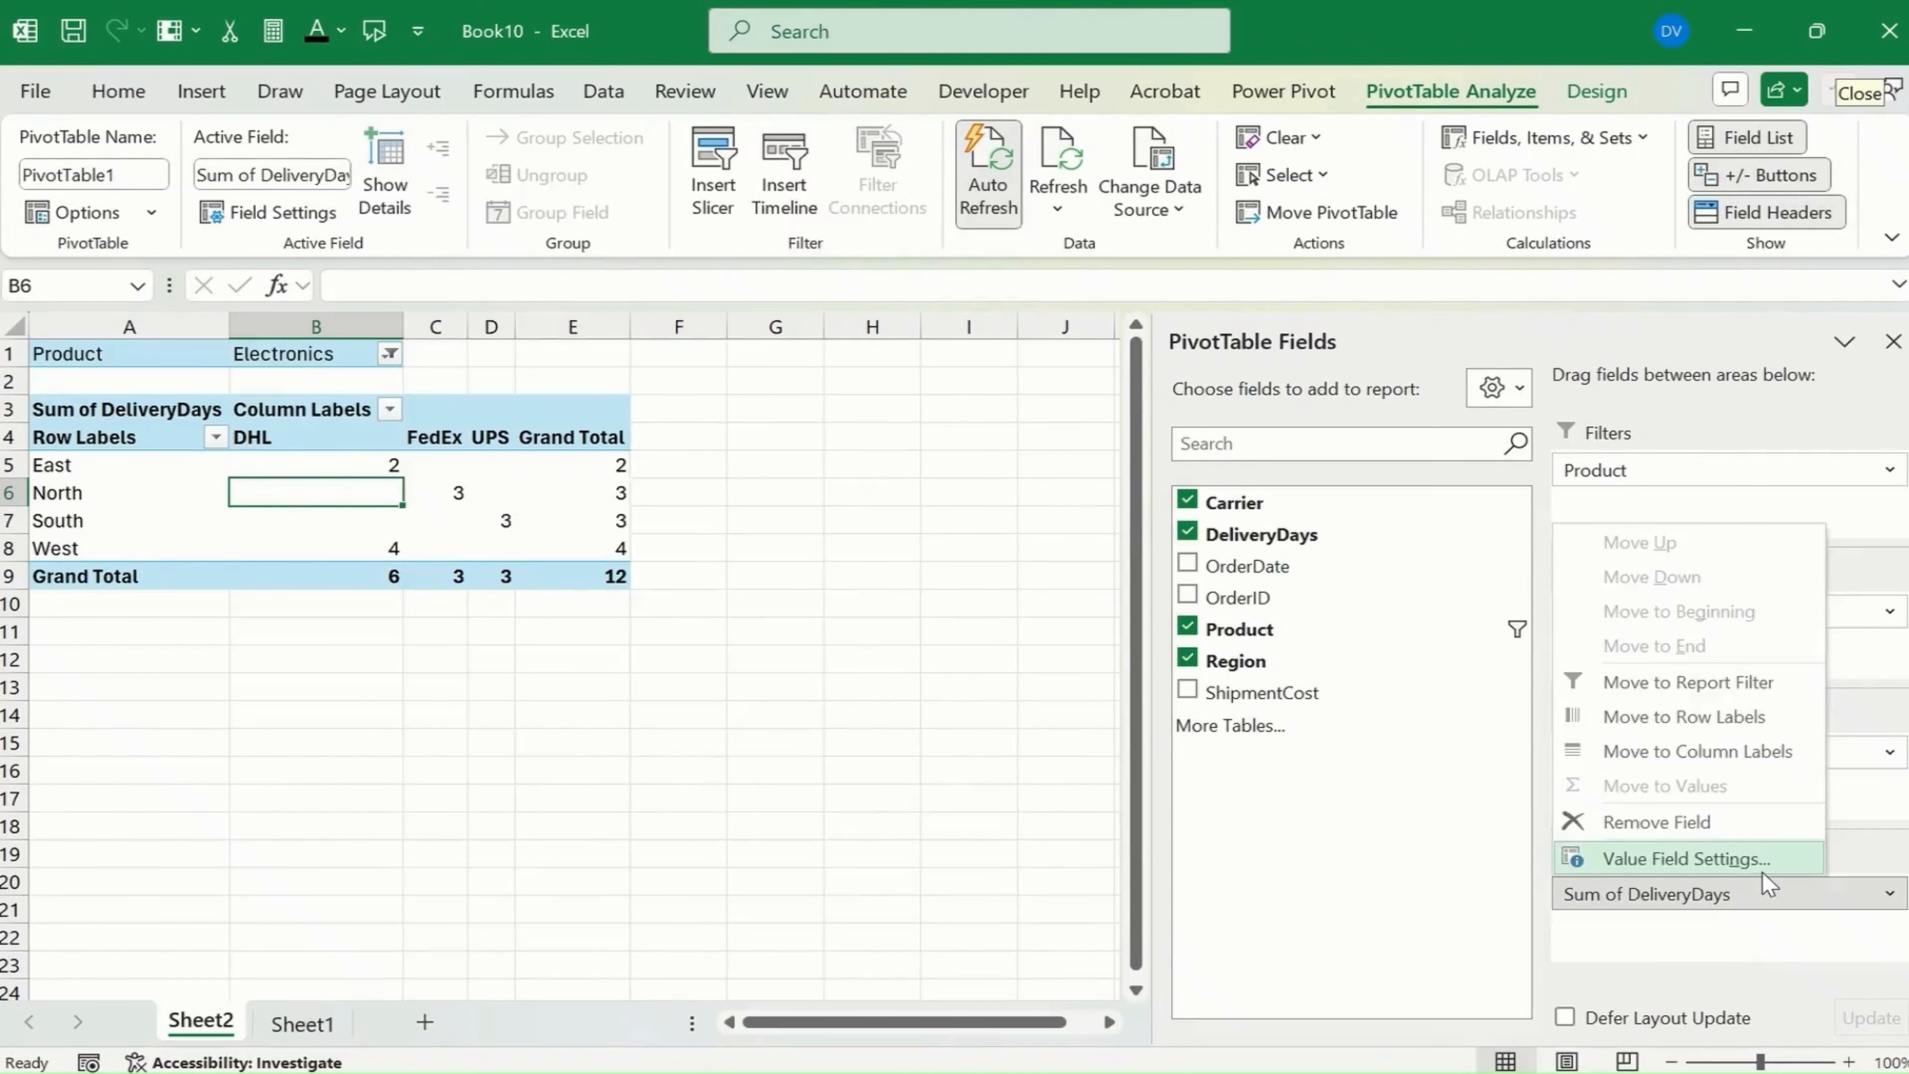
click(1574, 636)
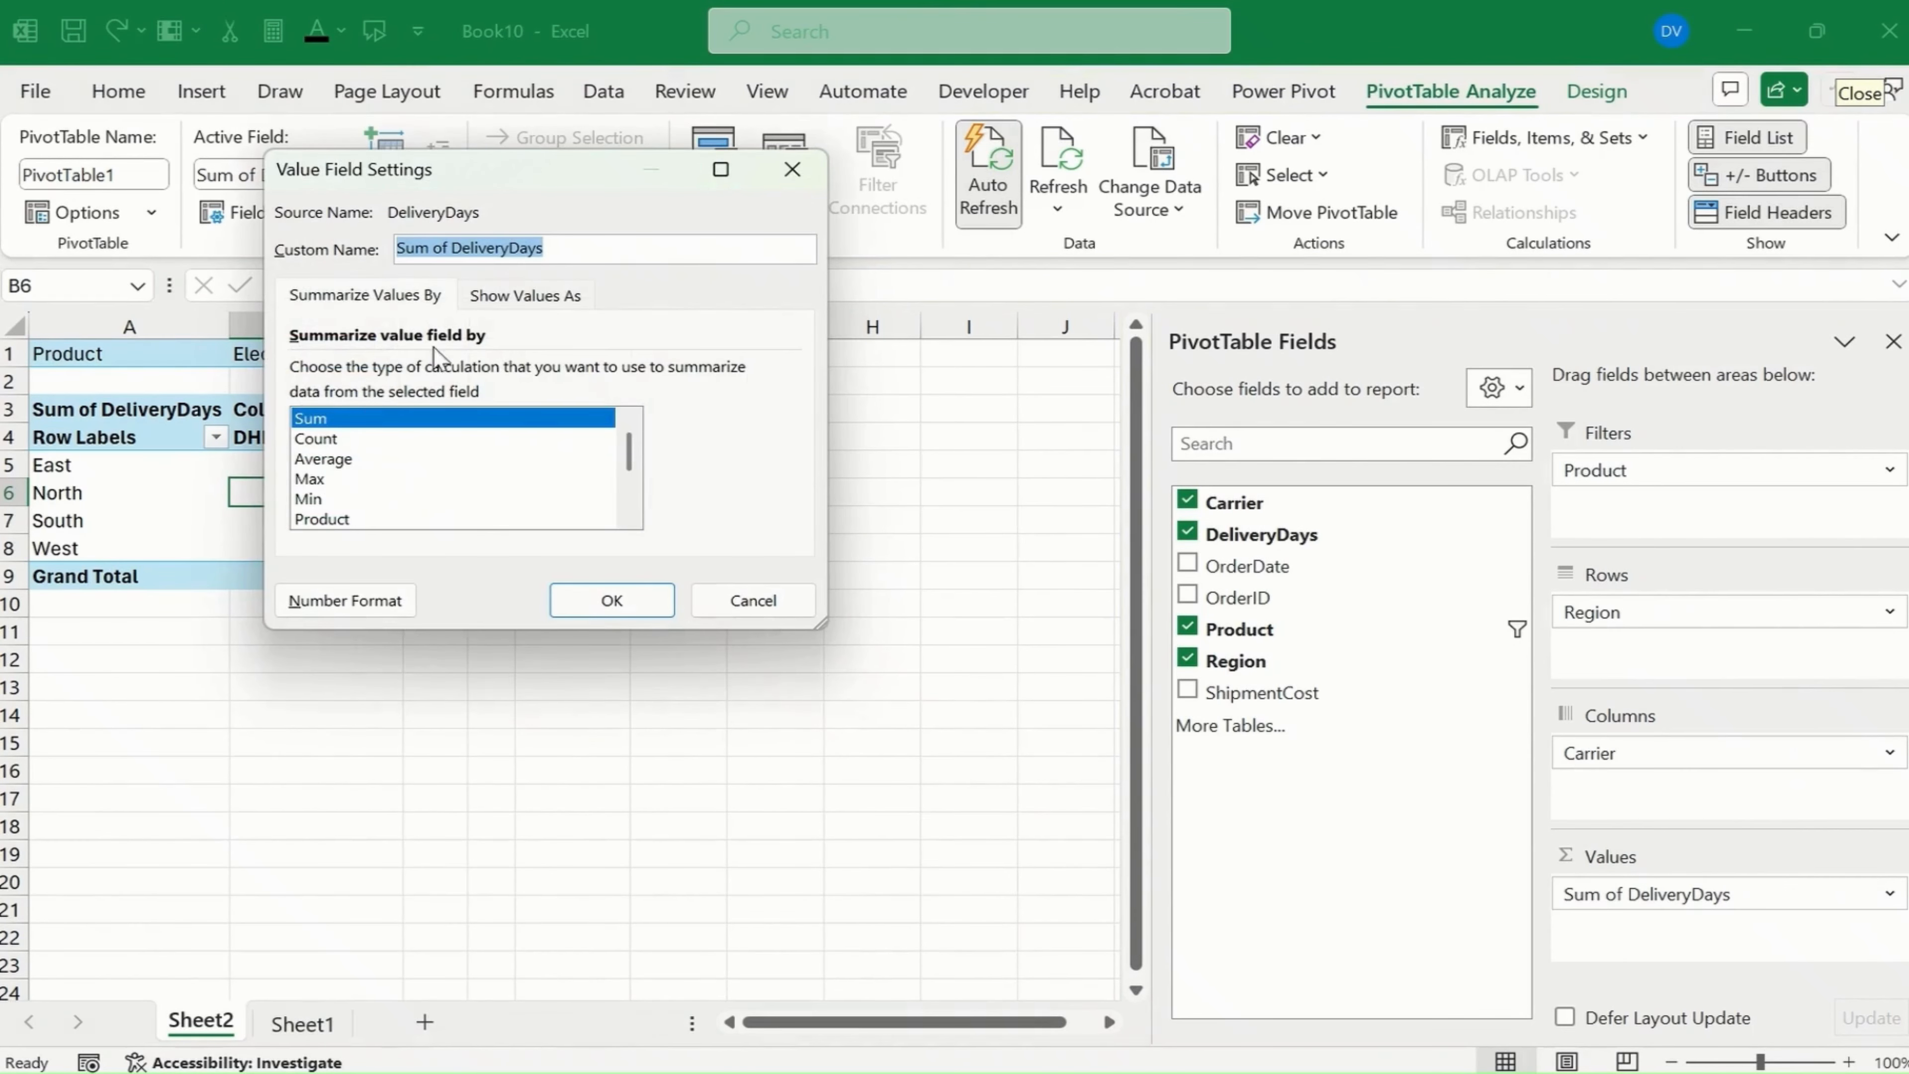
click(524, 295)
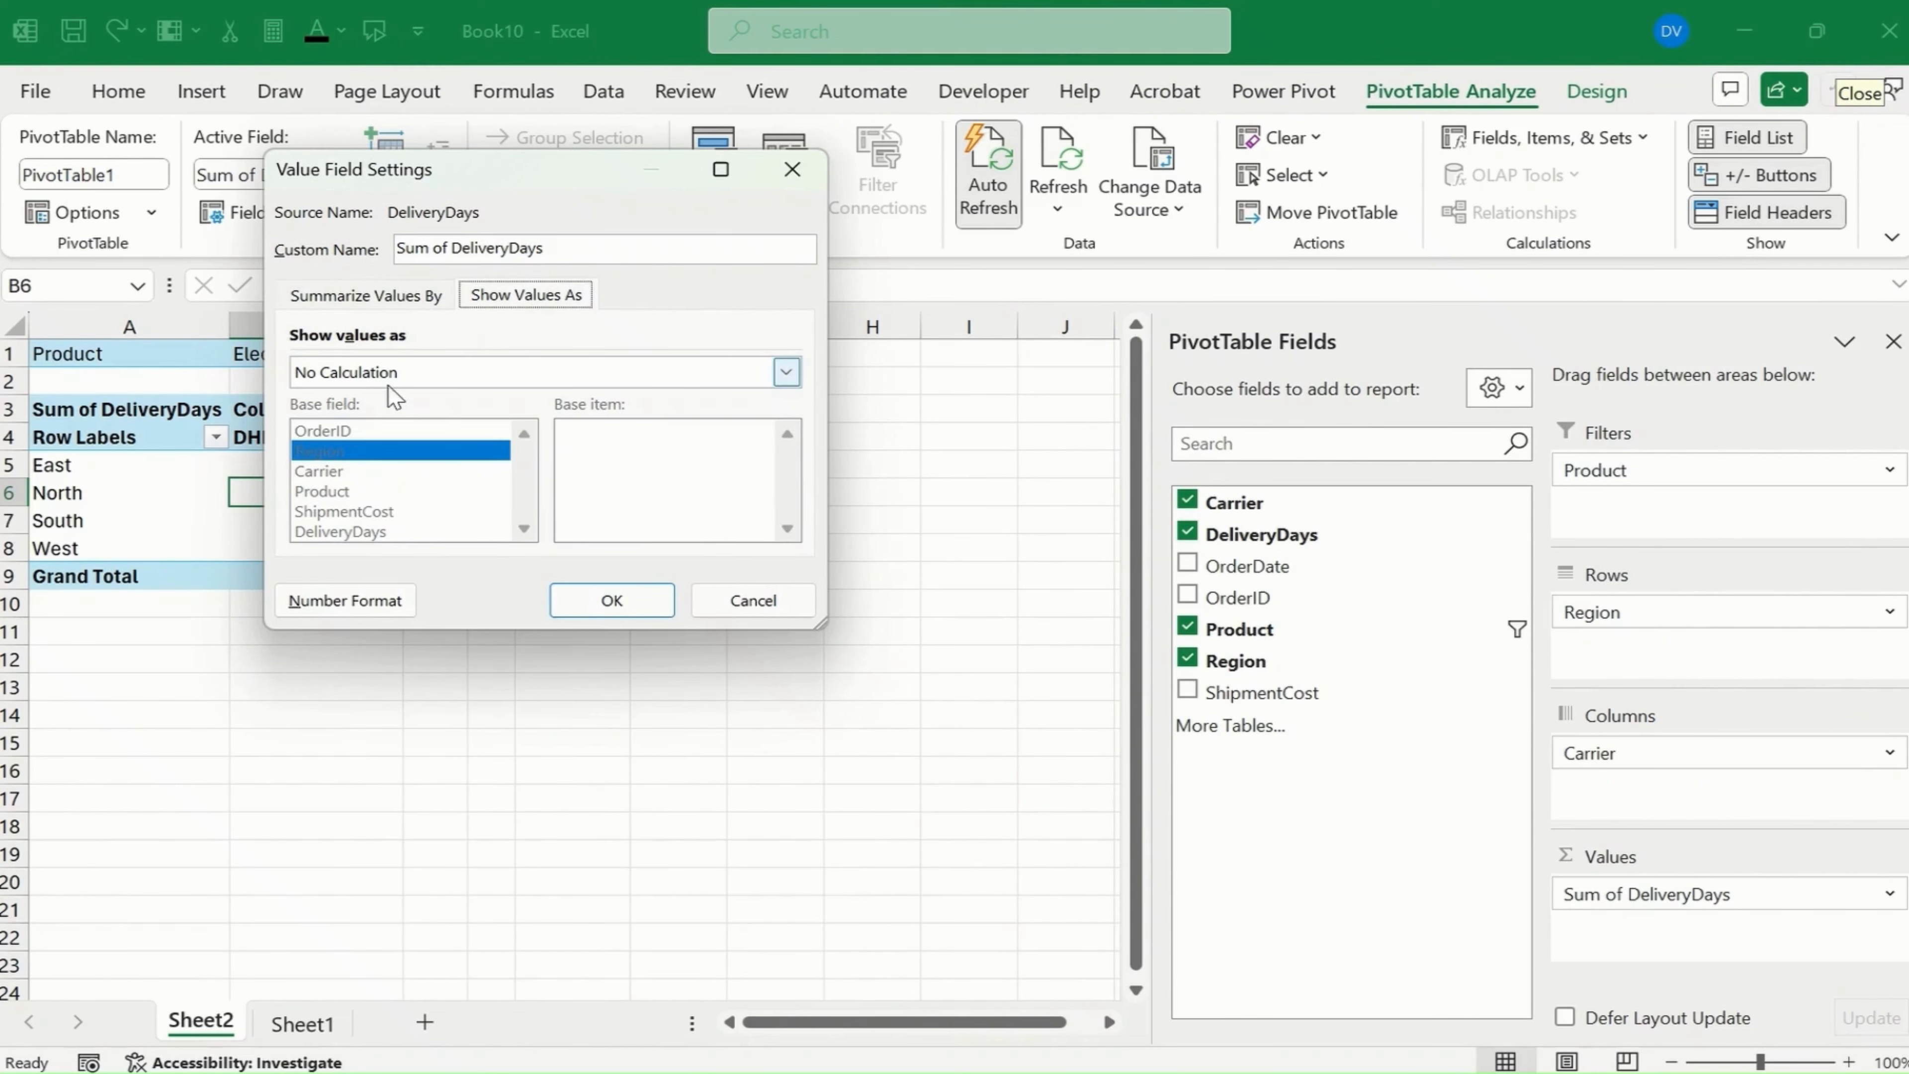
click(346, 295)
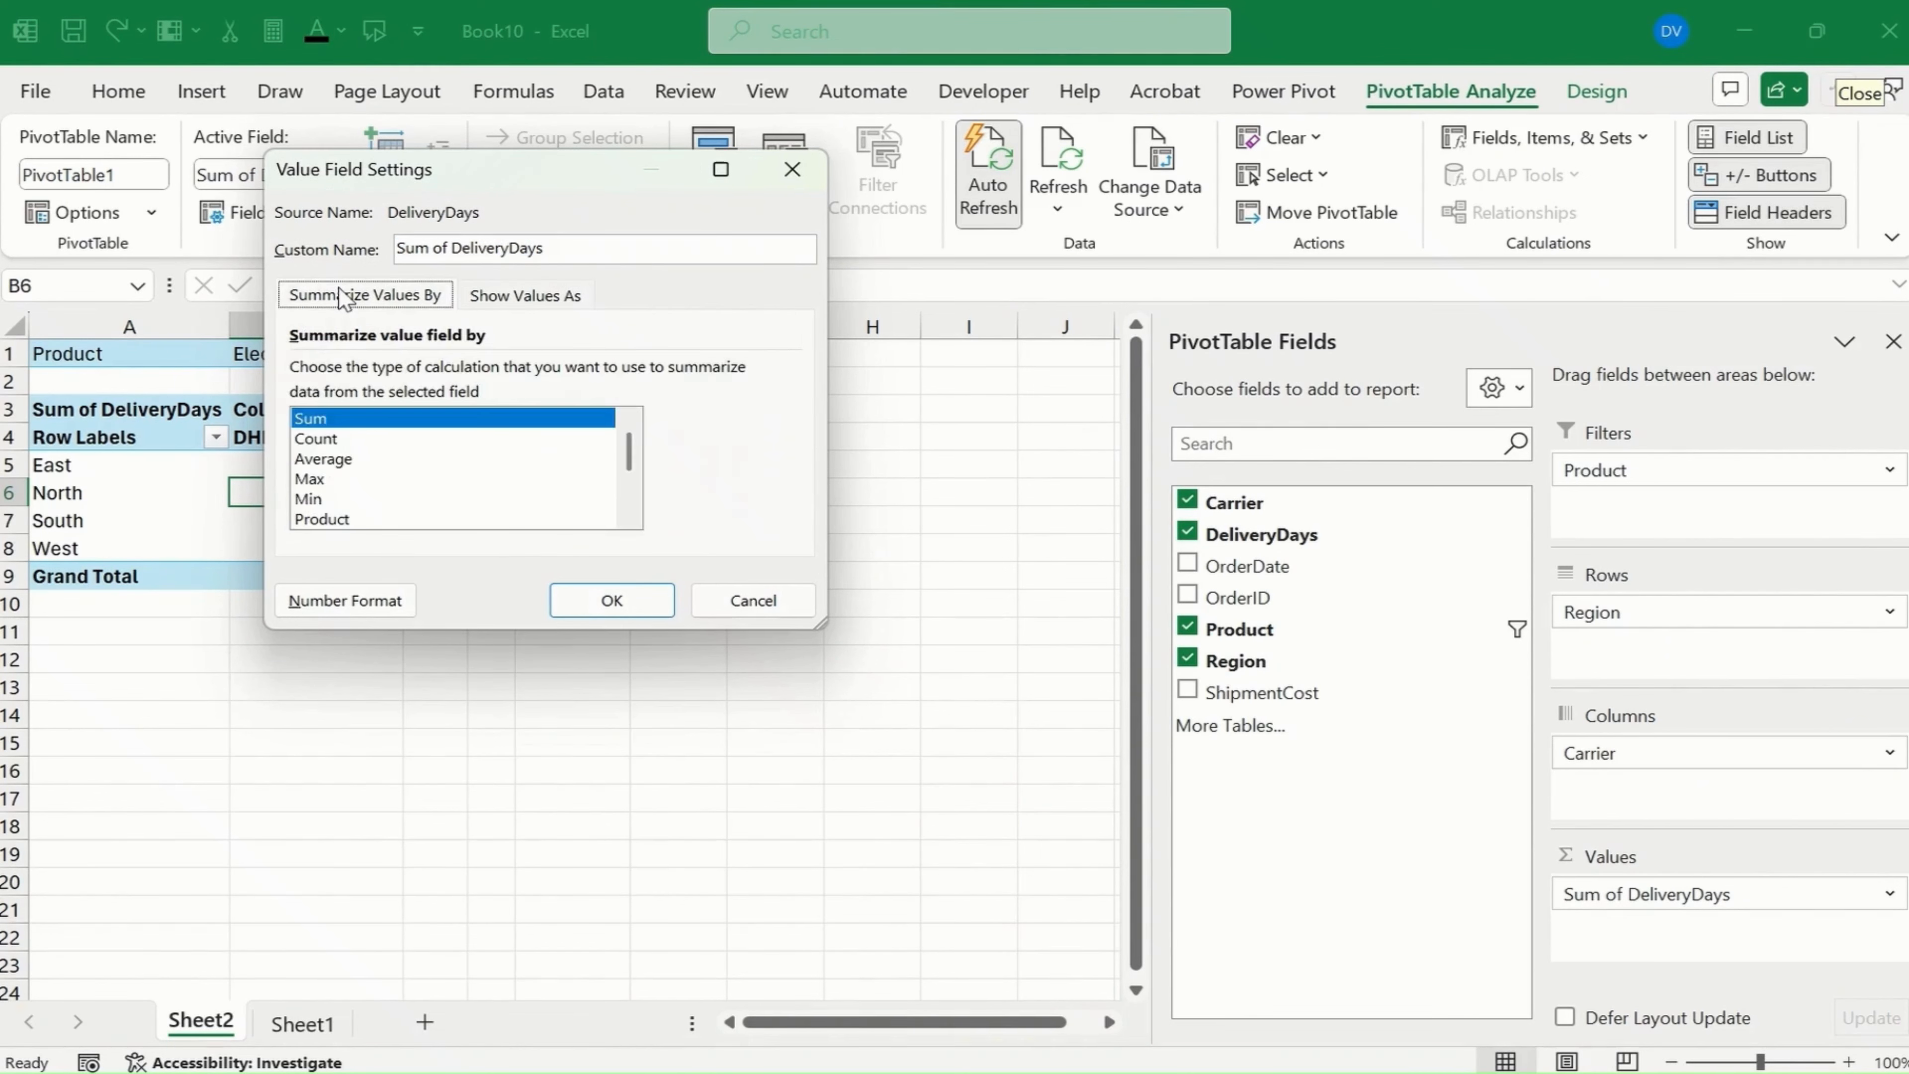
click(352, 460)
click(592, 605)
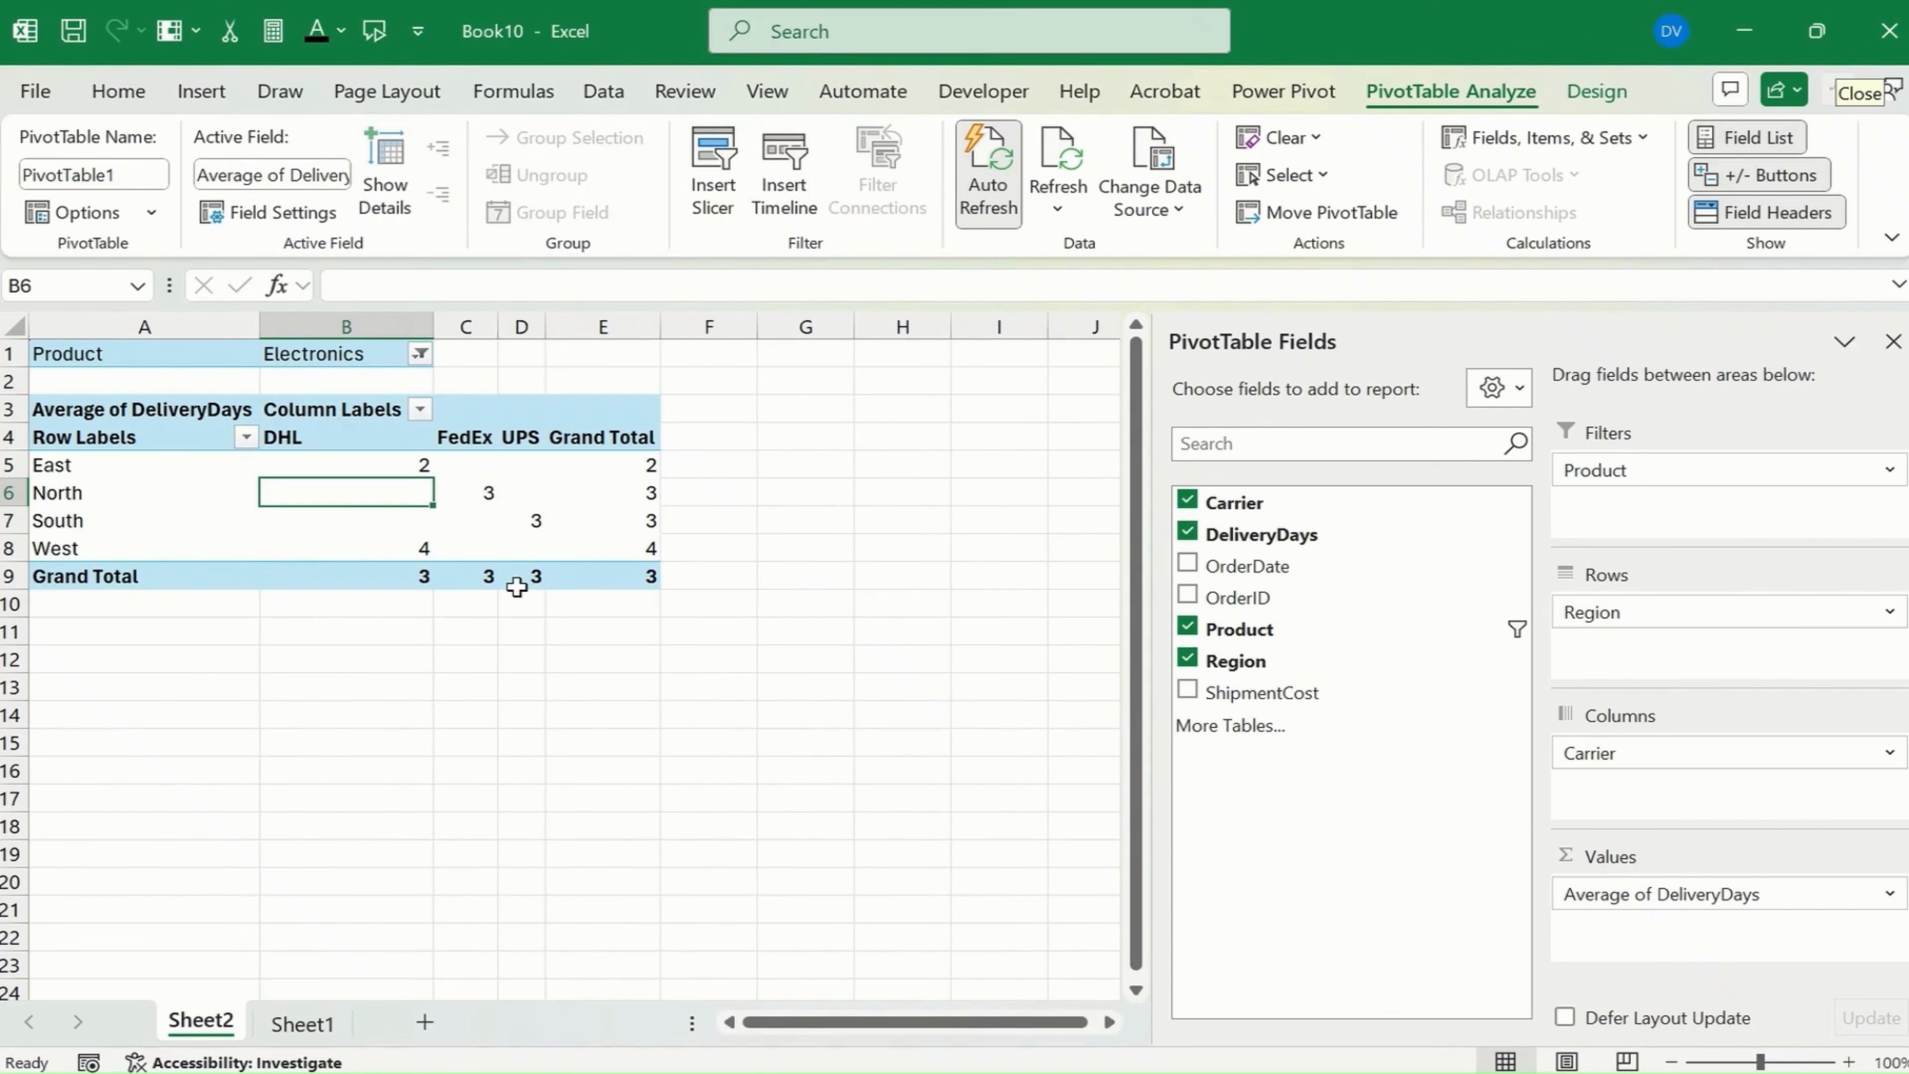
mouse_move(516, 587)
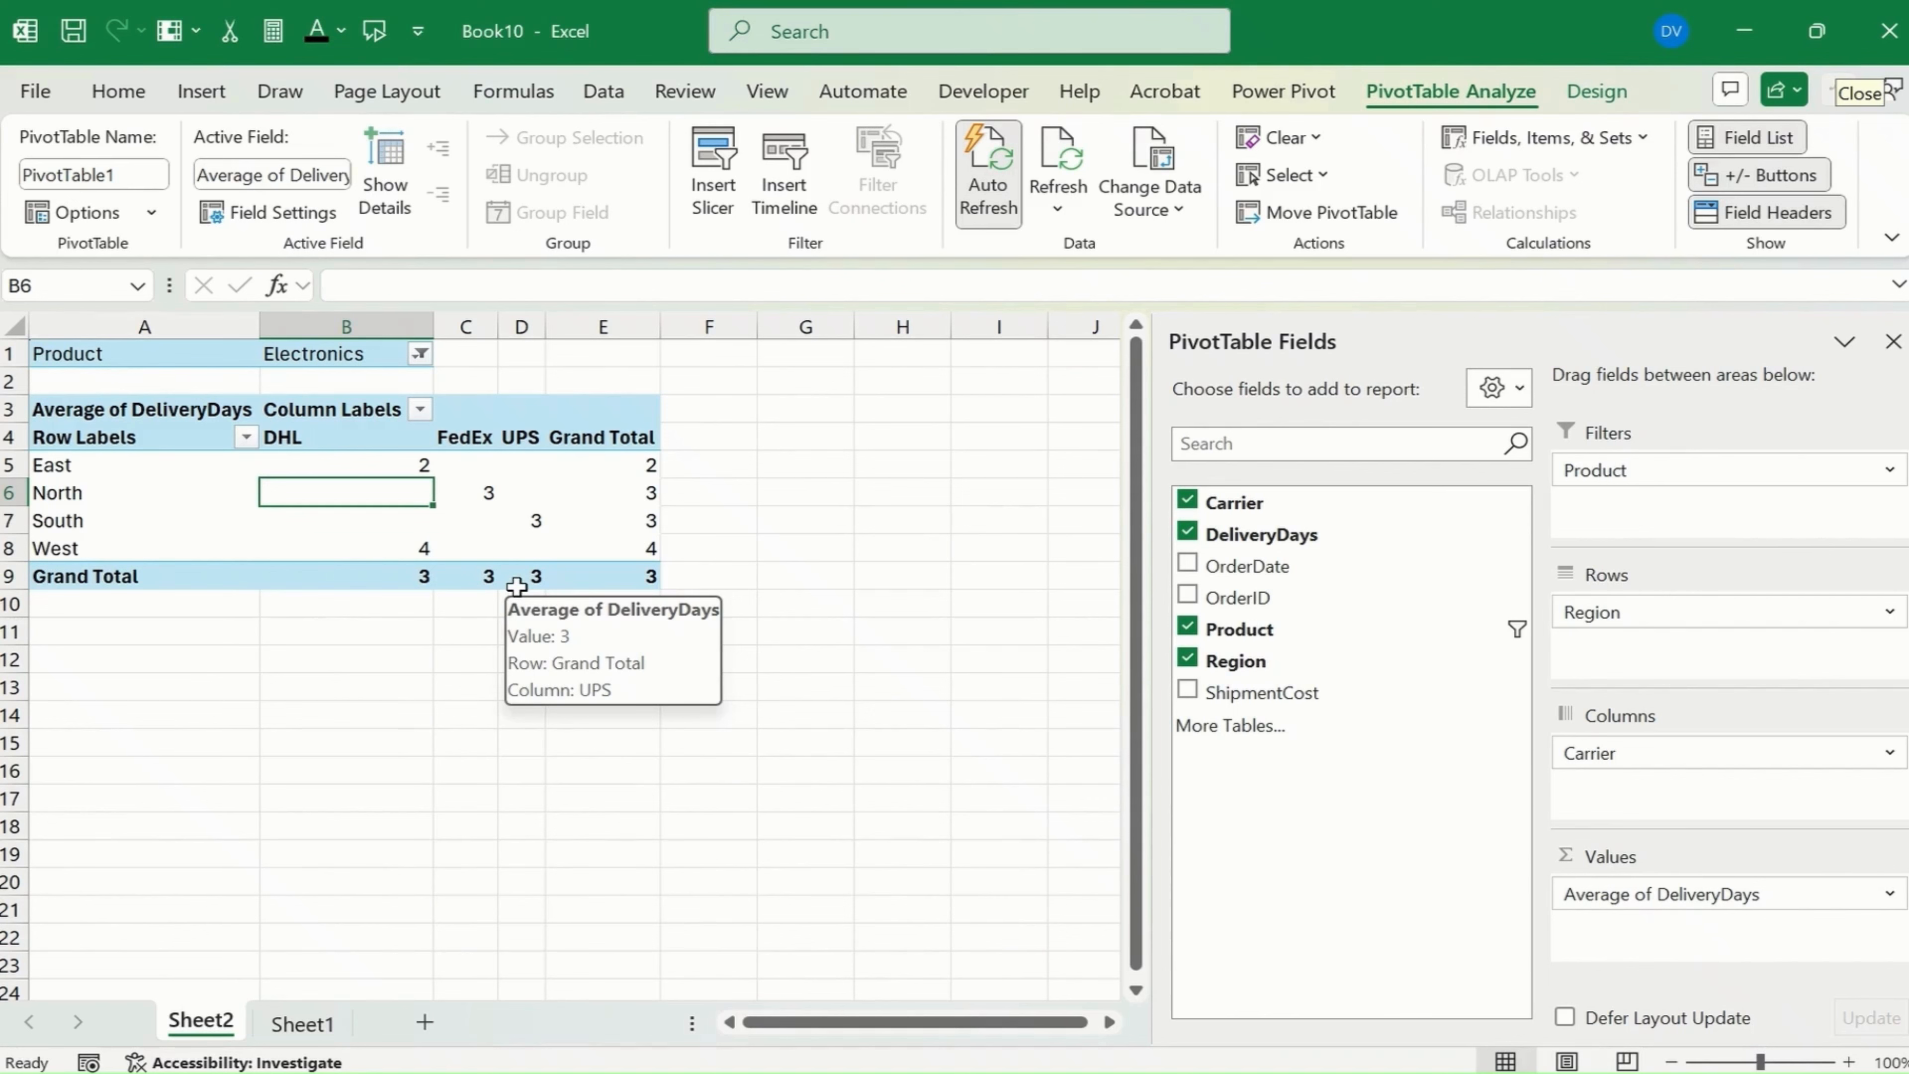
click(721, 823)
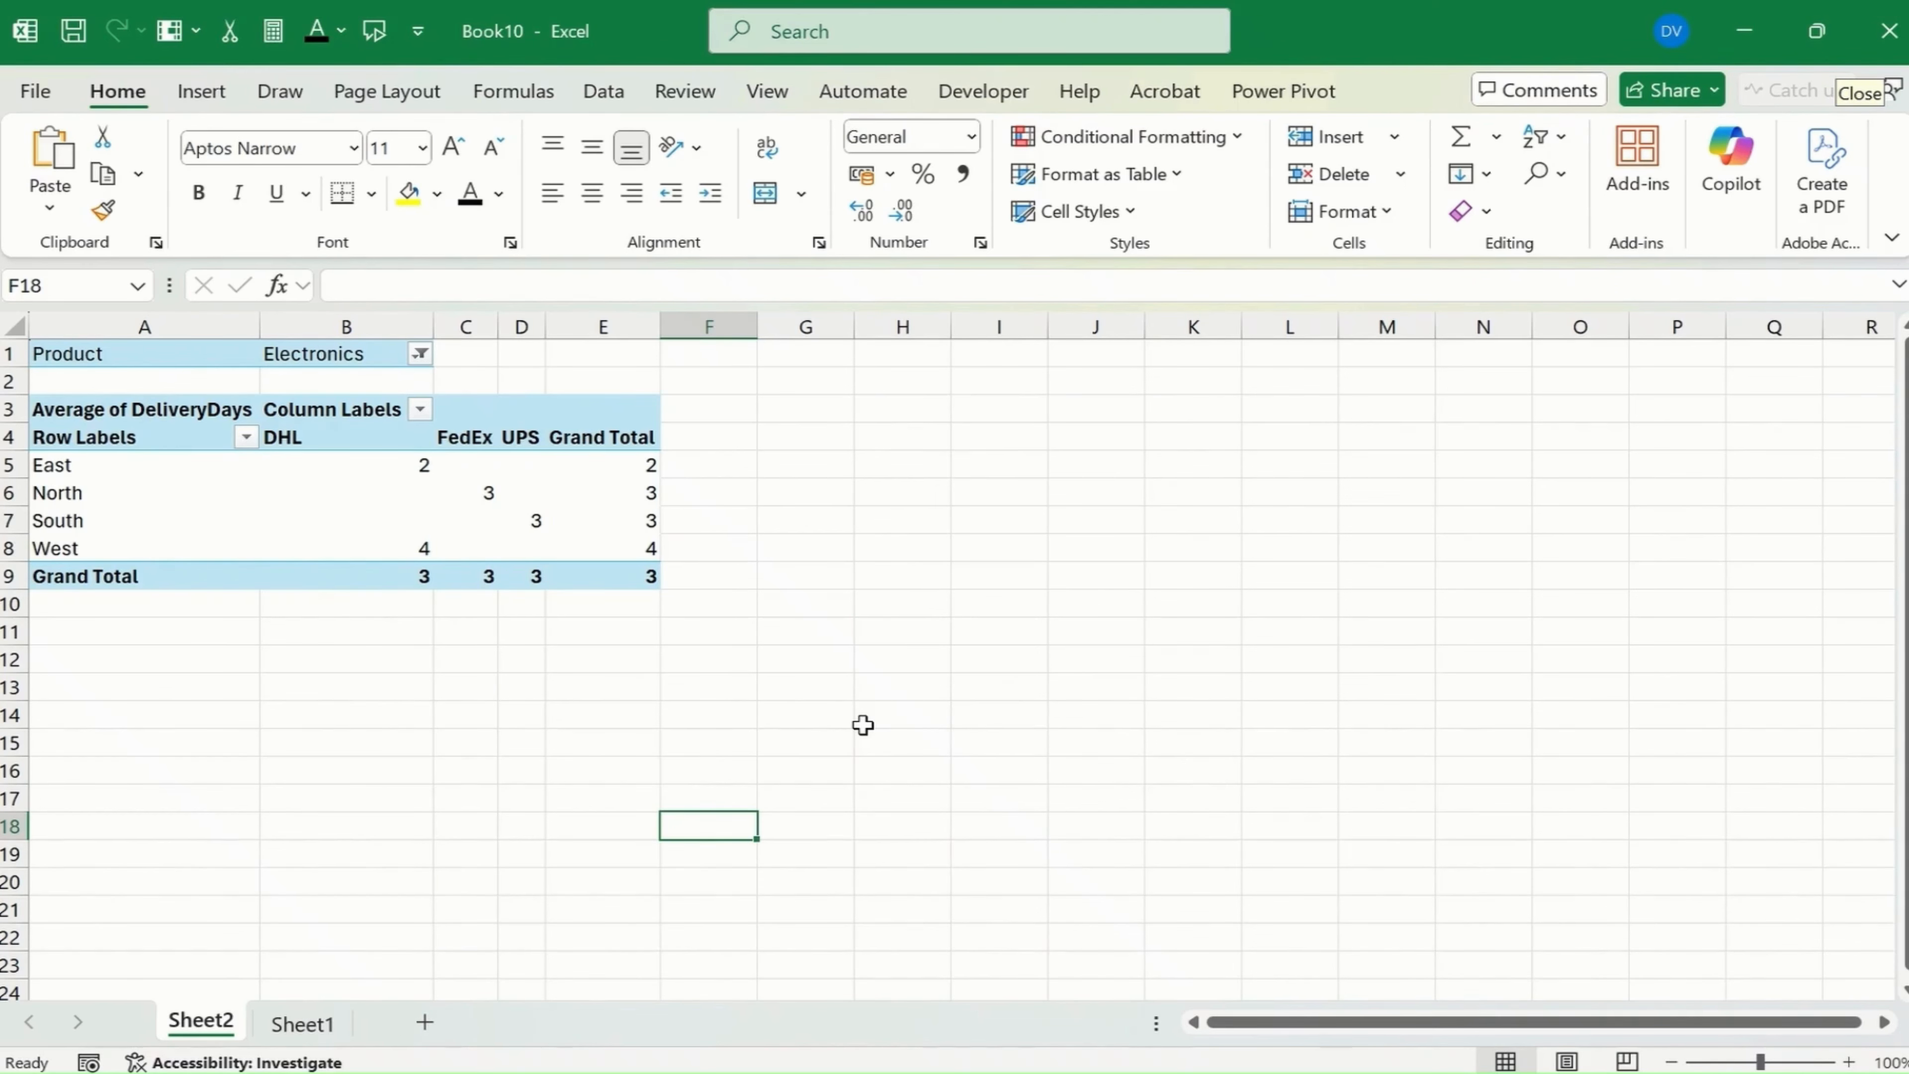
- Insert a 2-D clustered column PivotChart from the PivotTable and move it slightly lower on the sheet
click(352, 462)
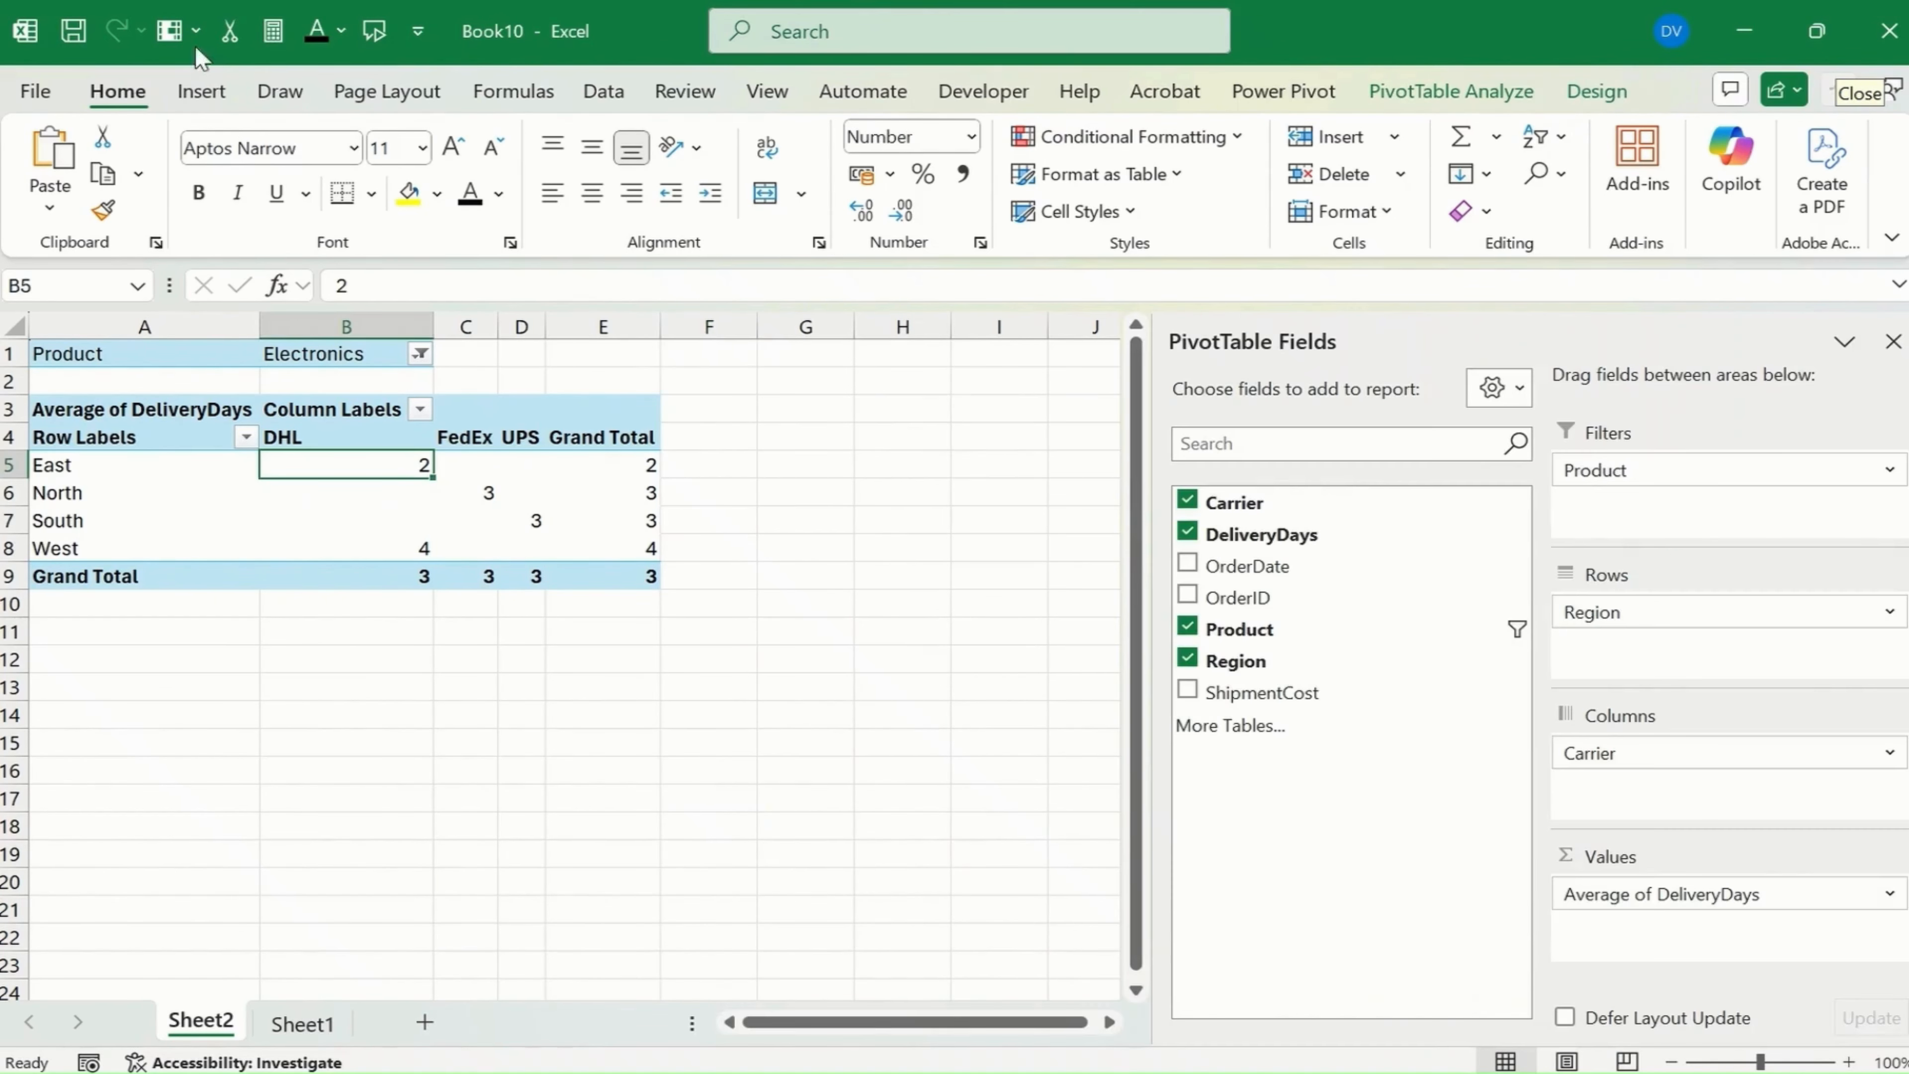
click(201, 91)
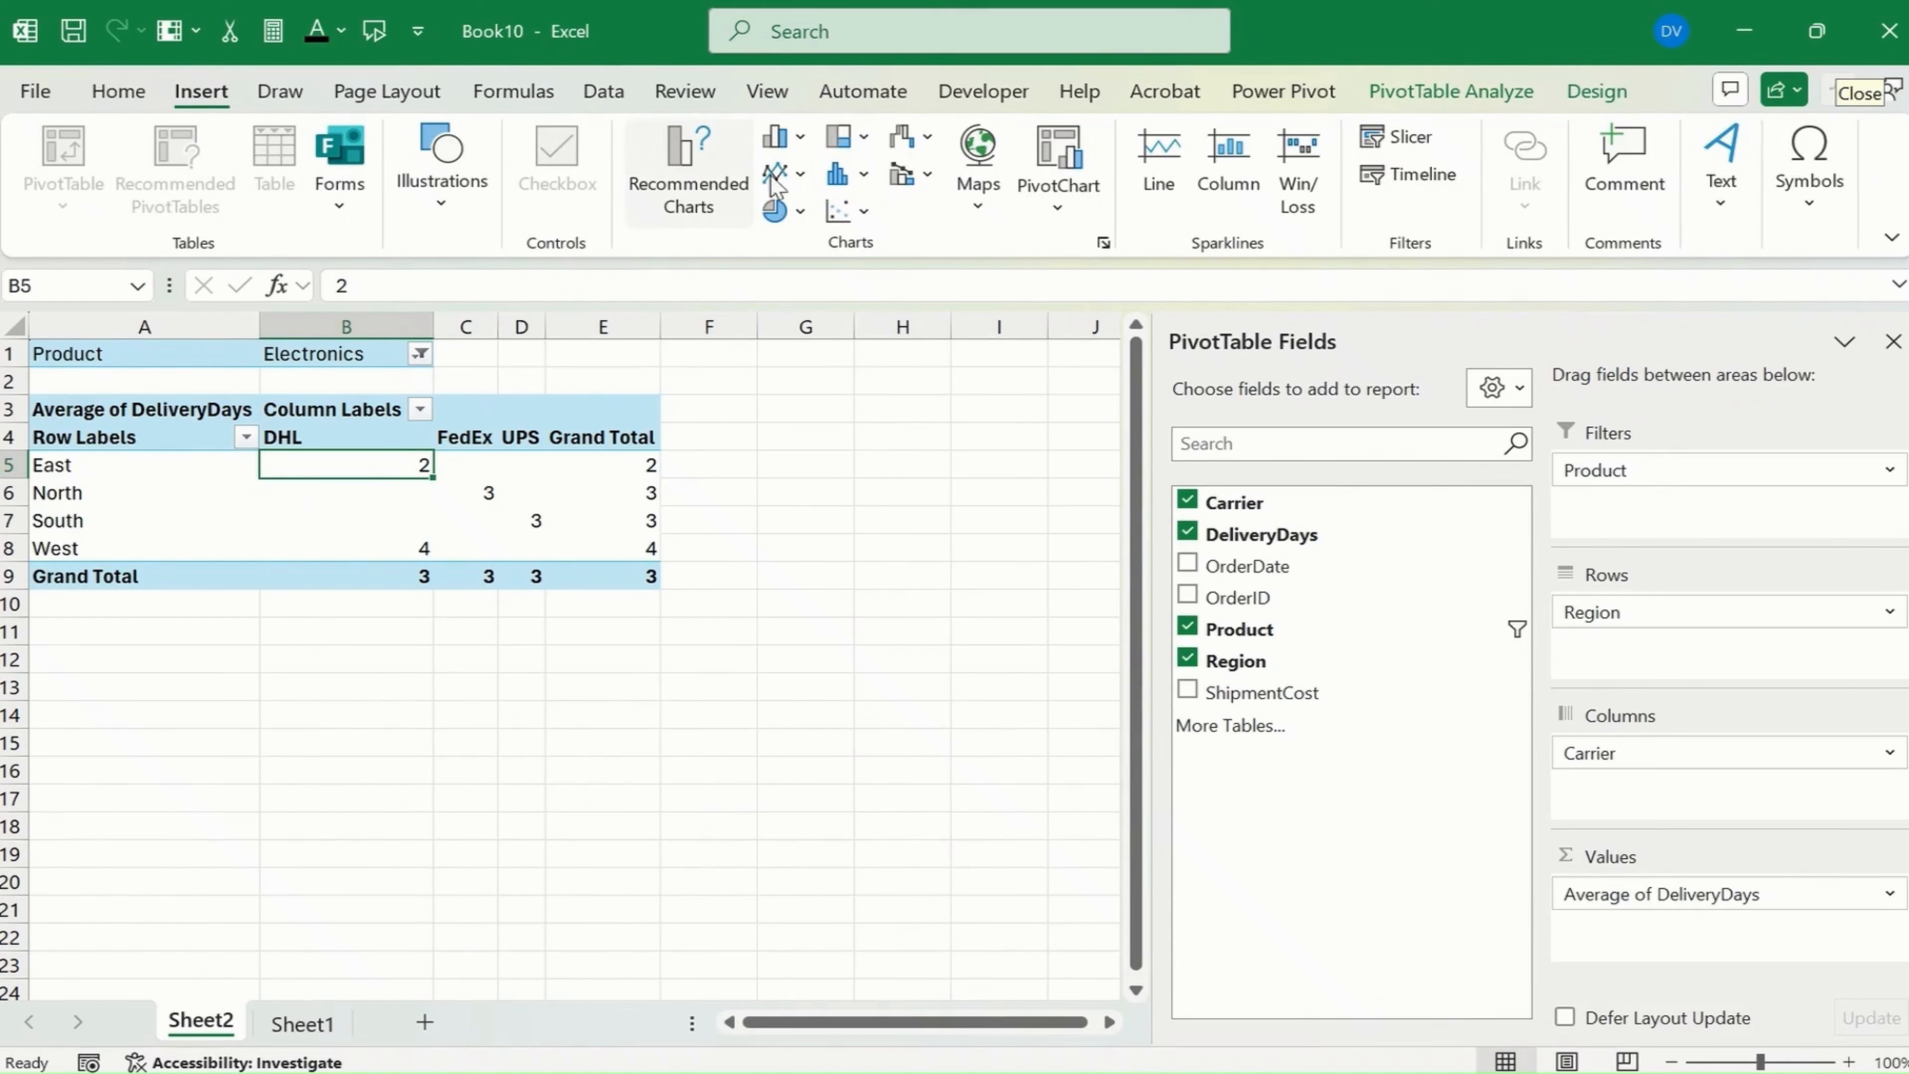
click(802, 136)
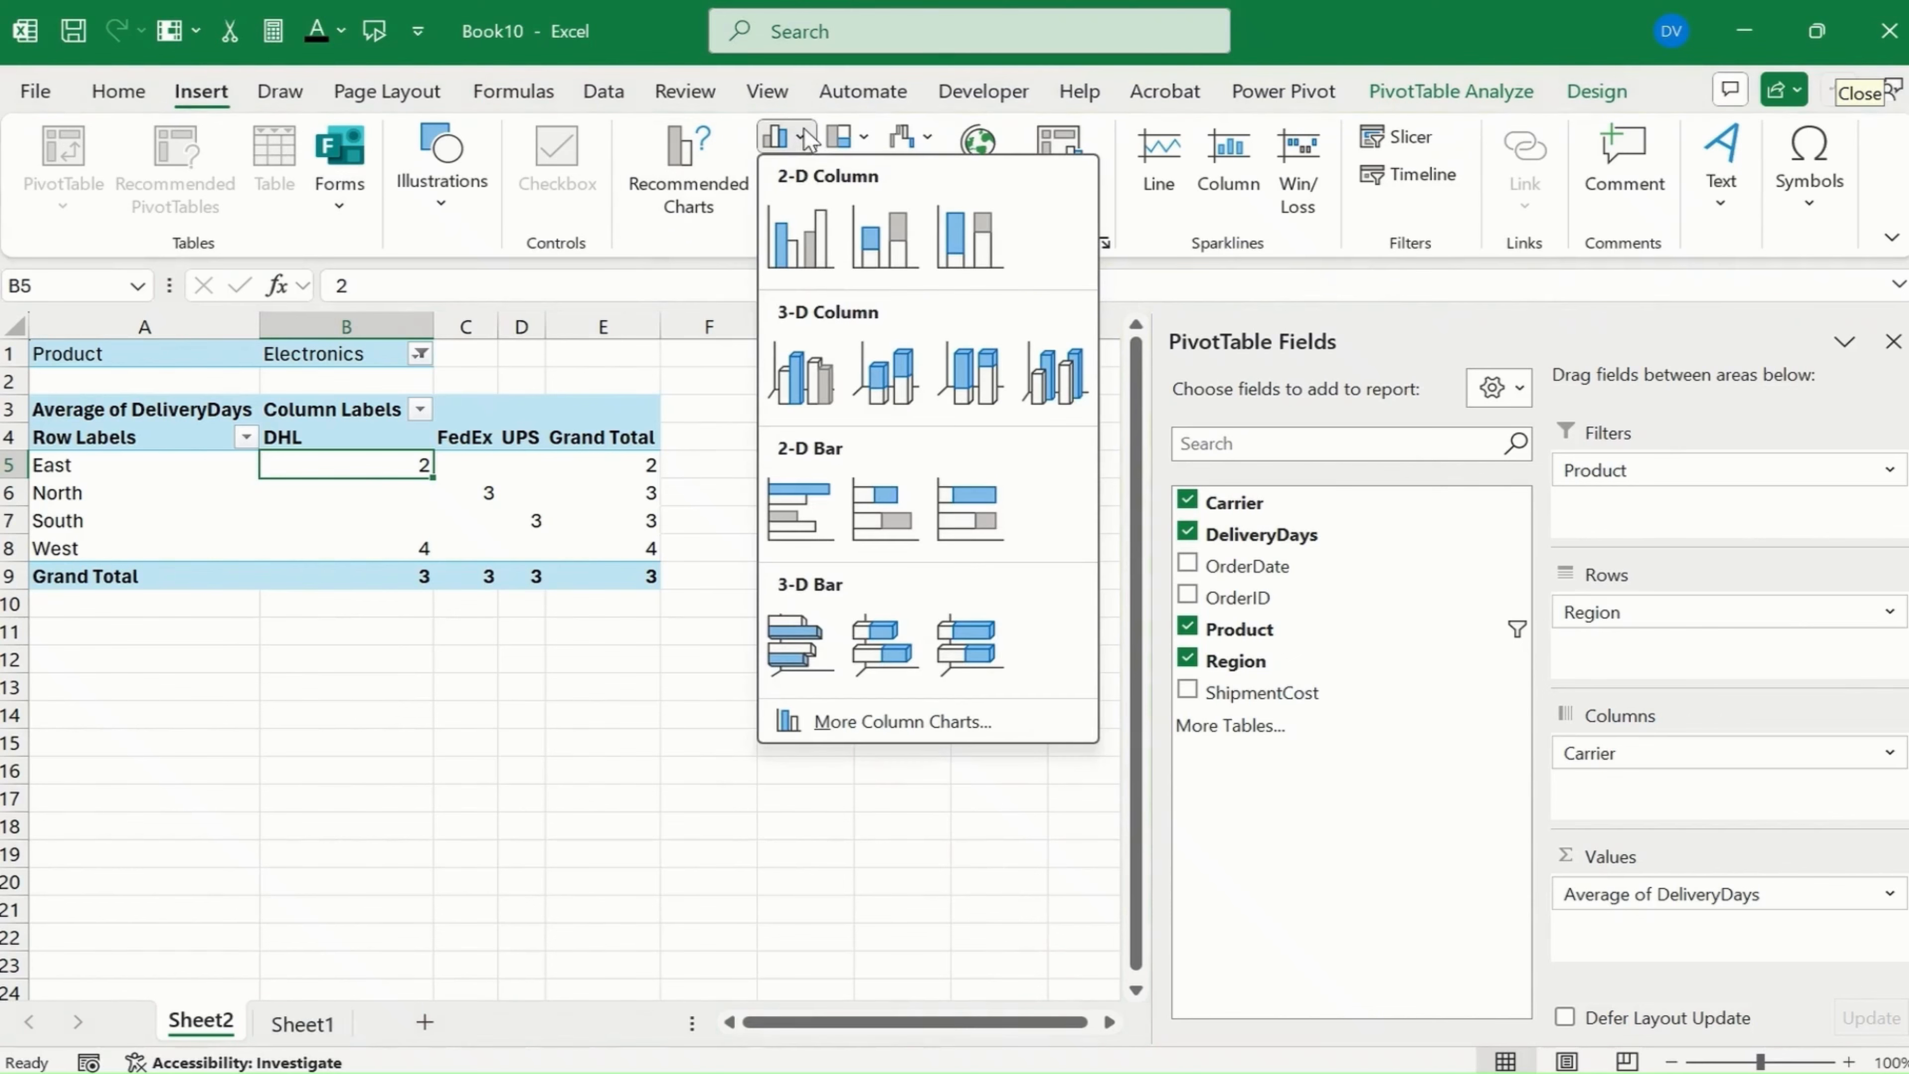
click(800, 237)
drag(810, 484, 820, 556)
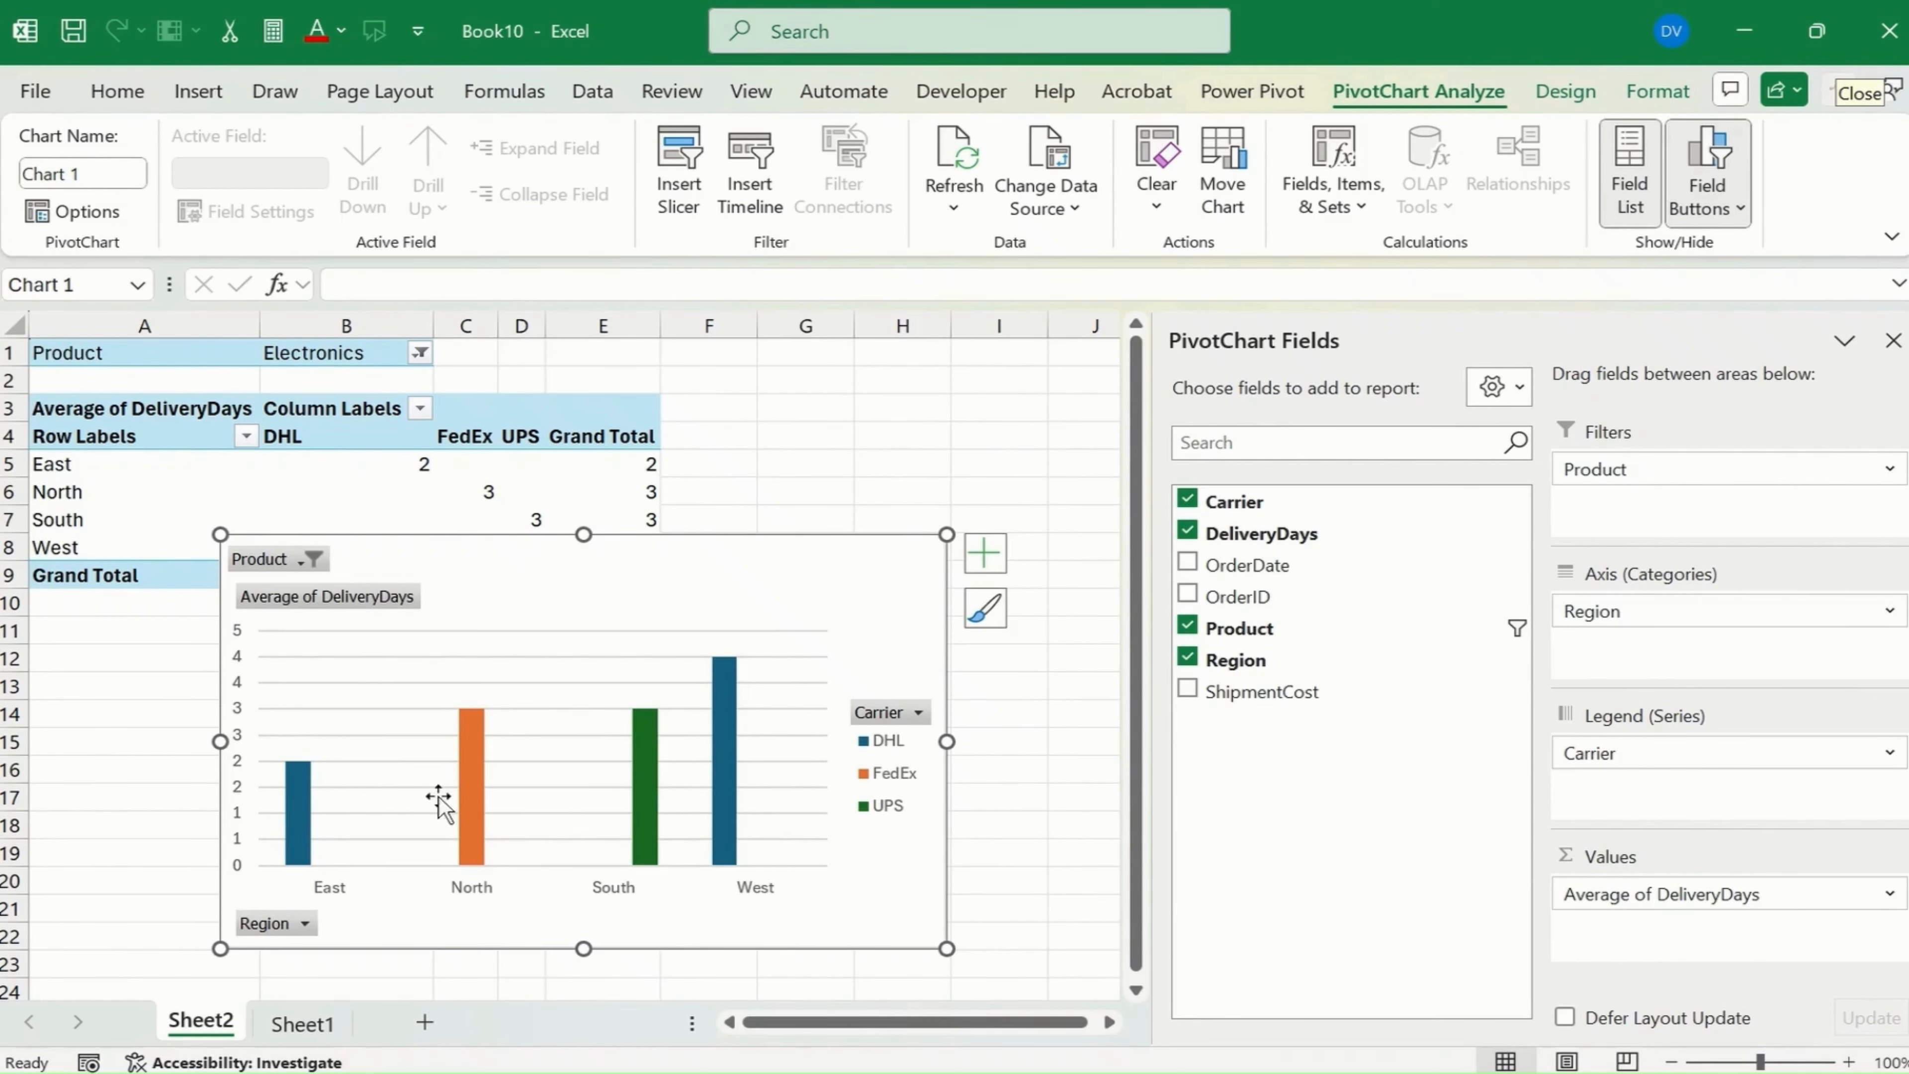
- Insert a slicer for the Carrier field from the PivotTable and place it to the right of the PivotChart
click(344, 467)
mouse_move(353, 462)
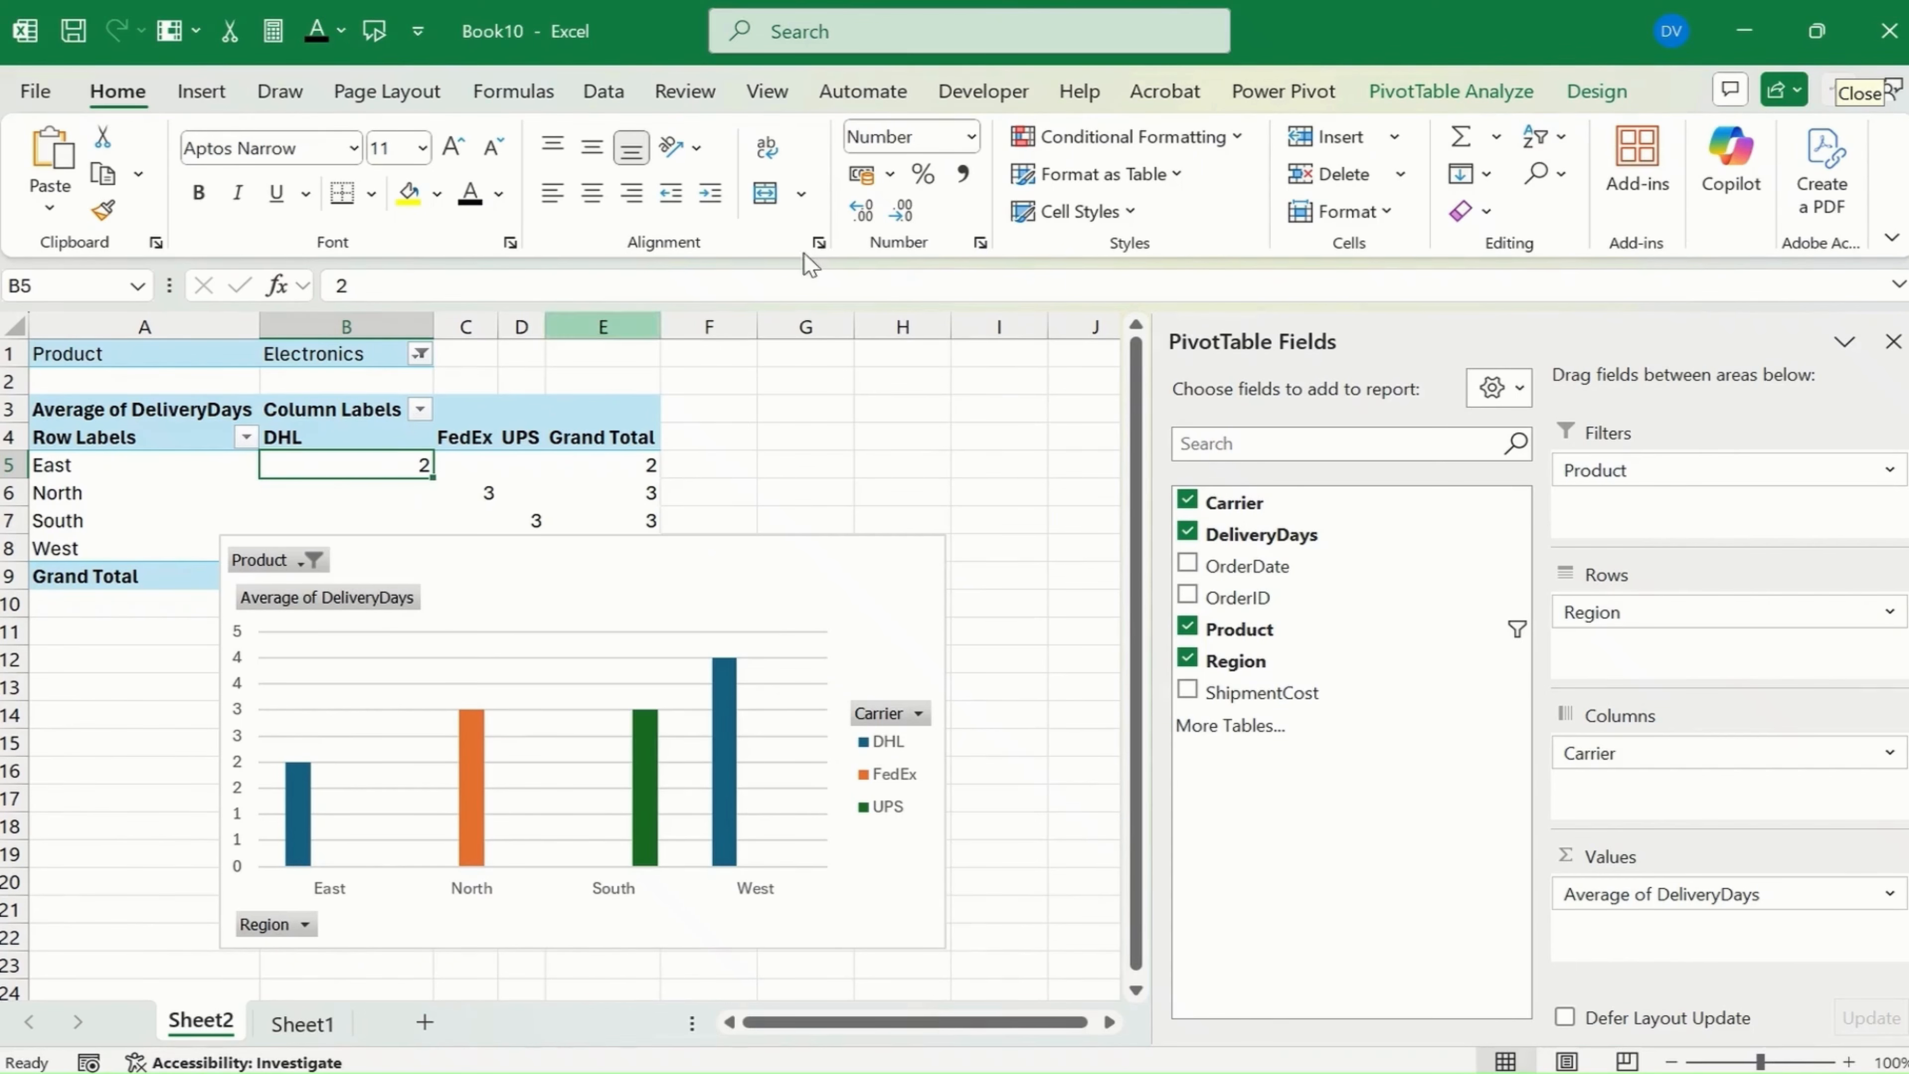
click(1477, 91)
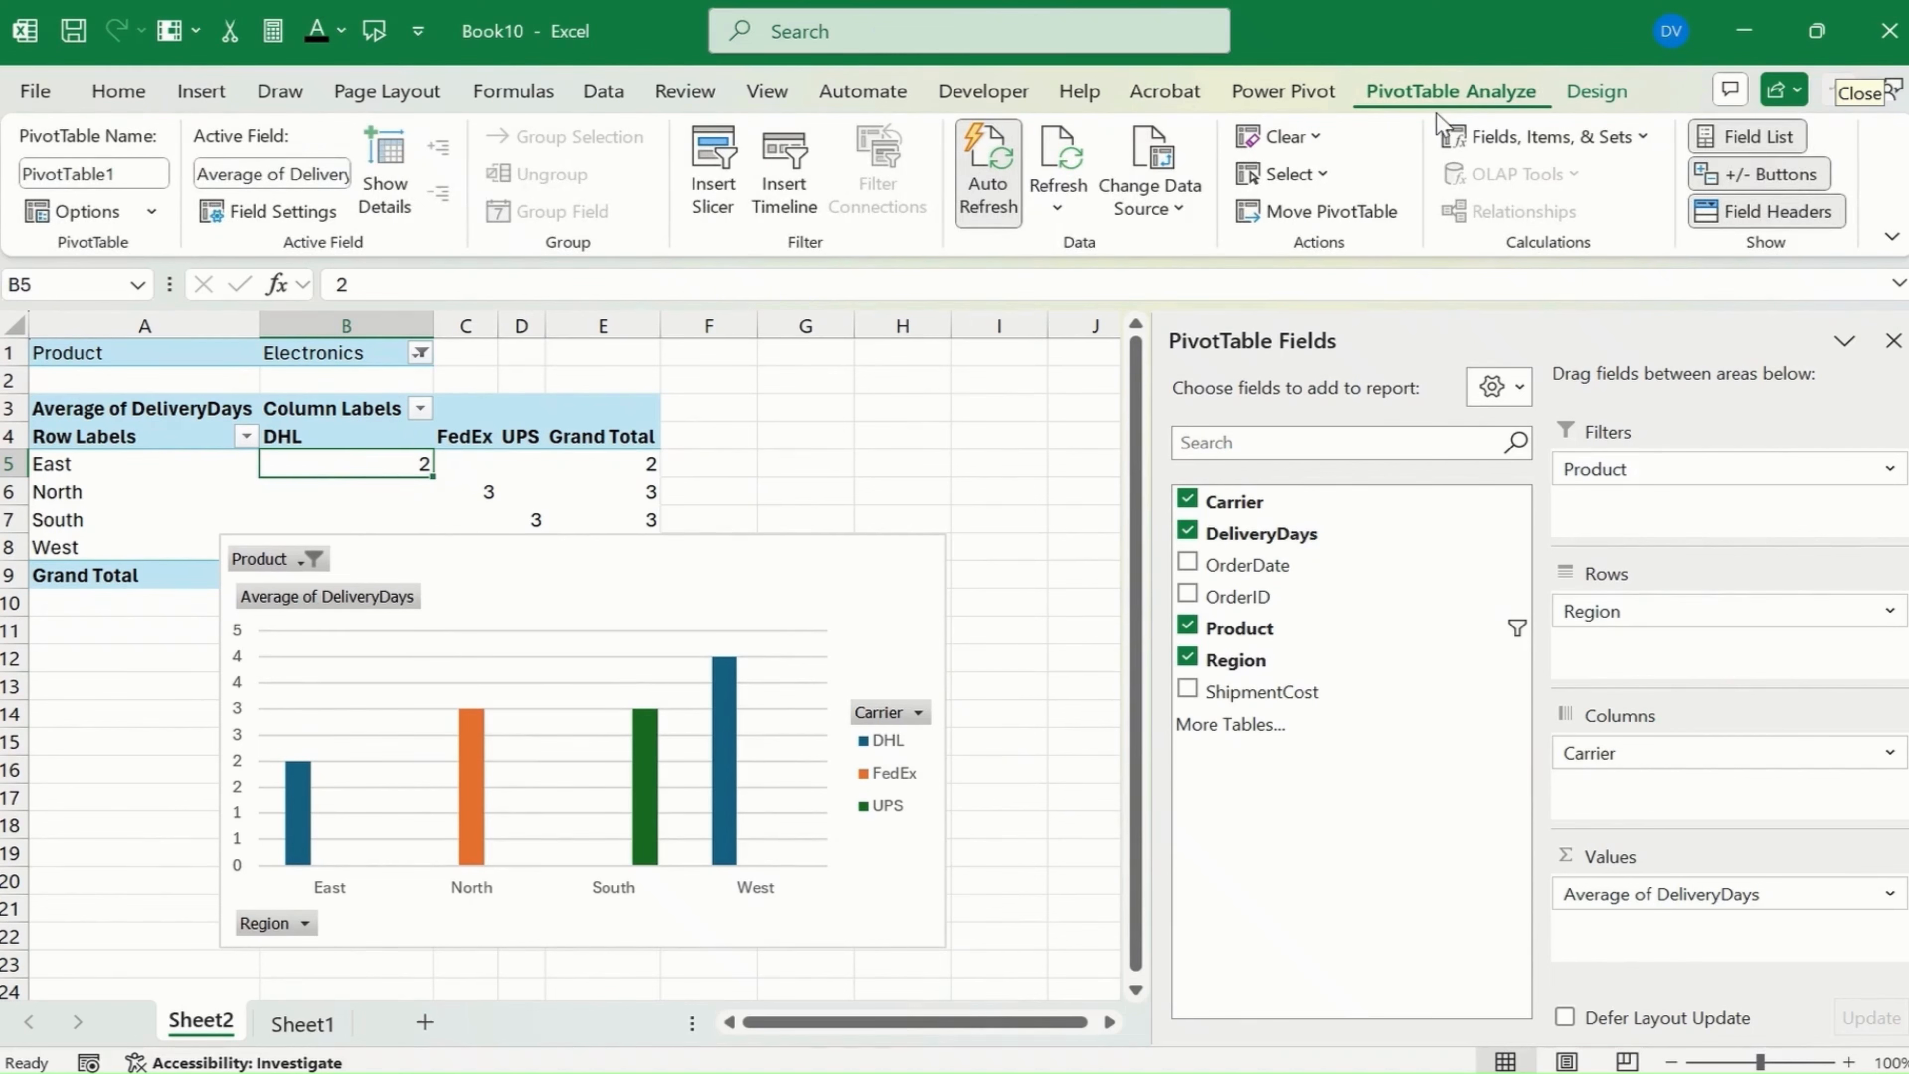
click(712, 173)
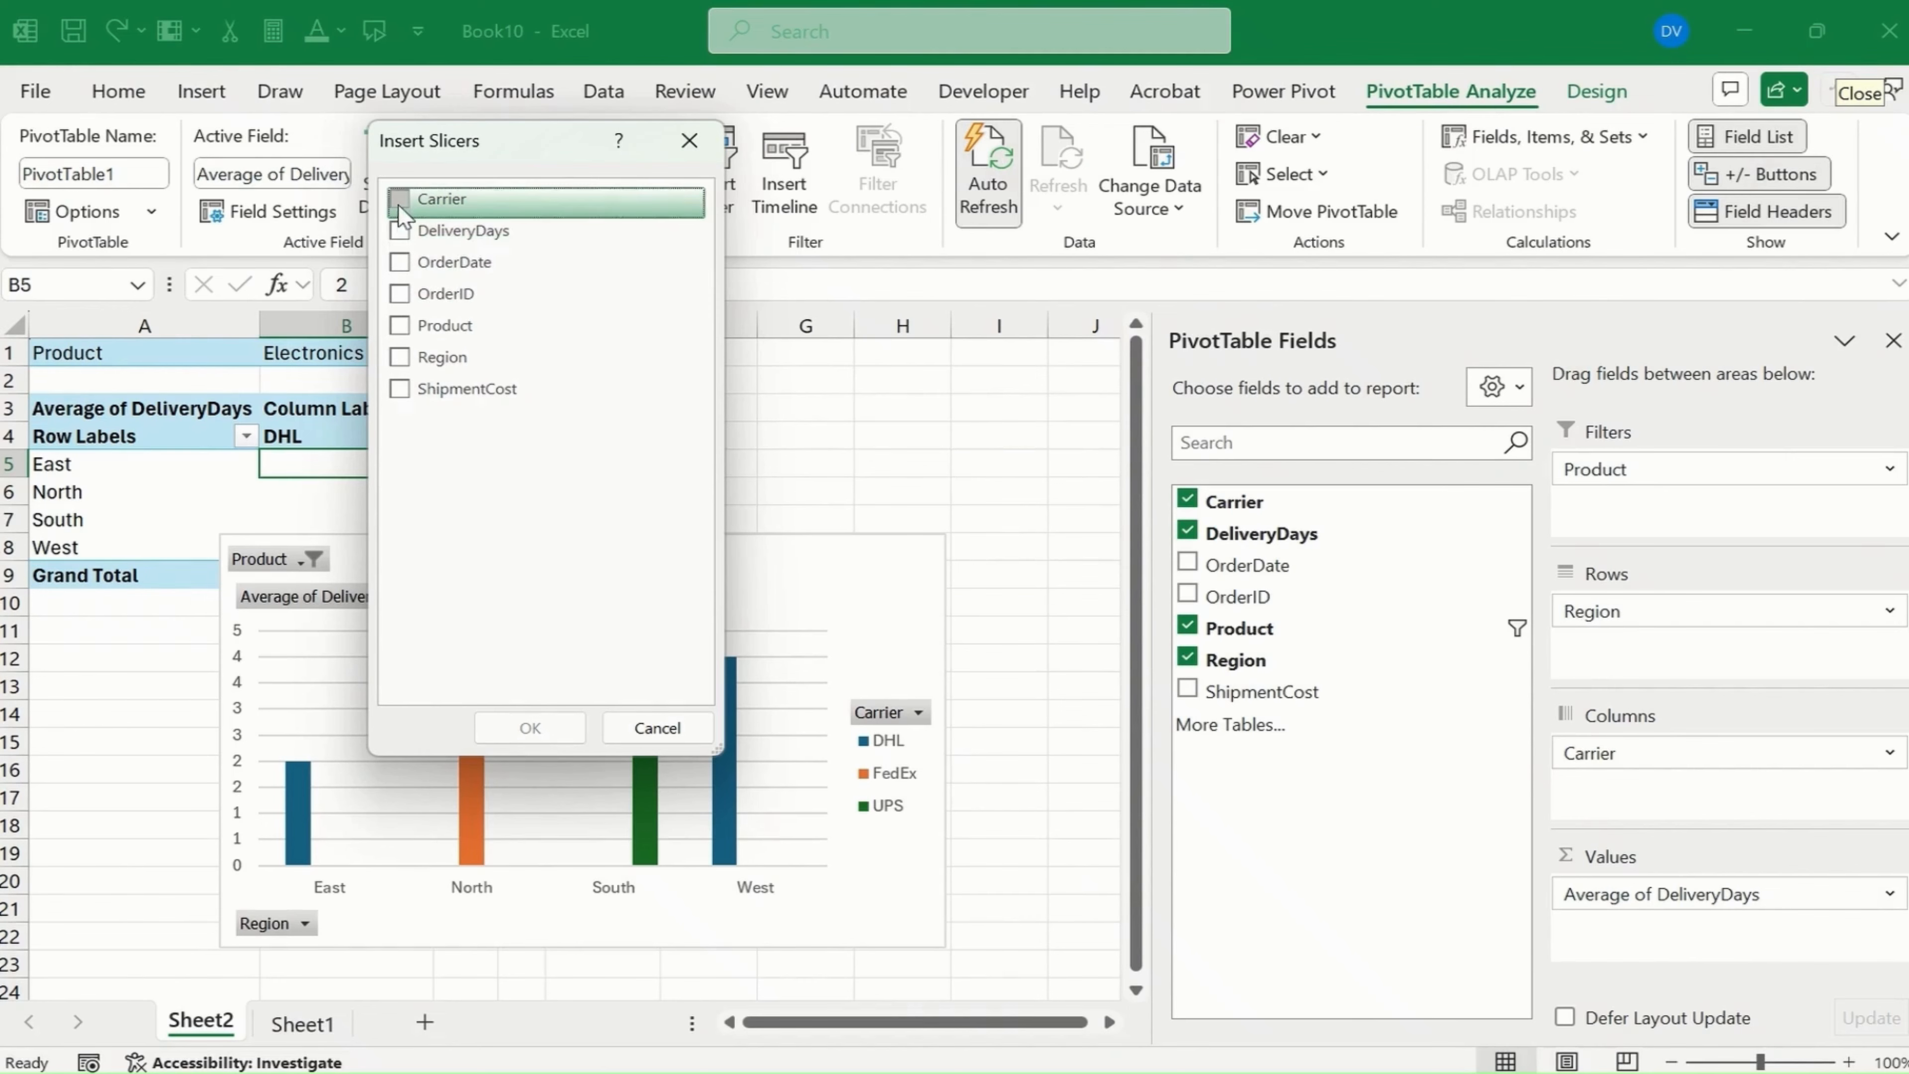
click(404, 200)
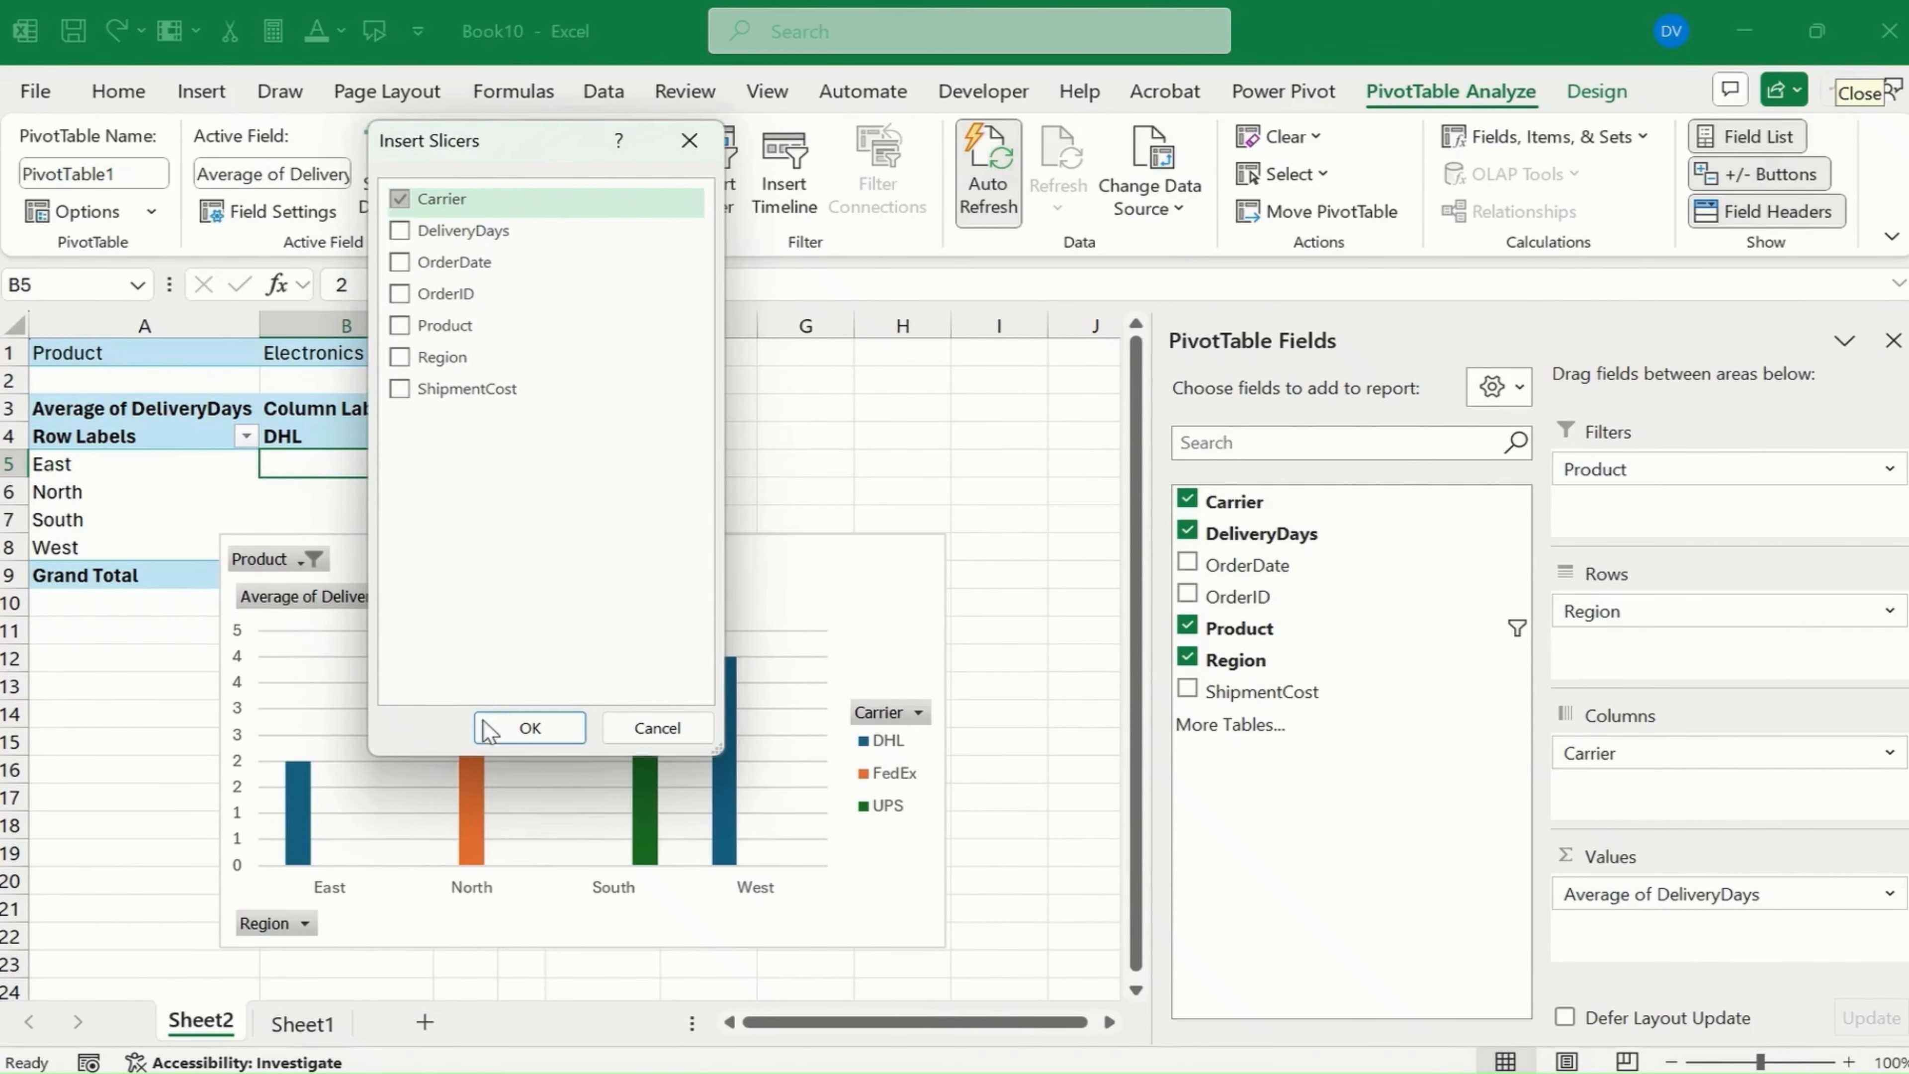
click(529, 727)
drag(565, 500, 1119, 530)
- Allow multiple items in the Product report filter and include Clothing and Furniture along with Electronics
click(419, 354)
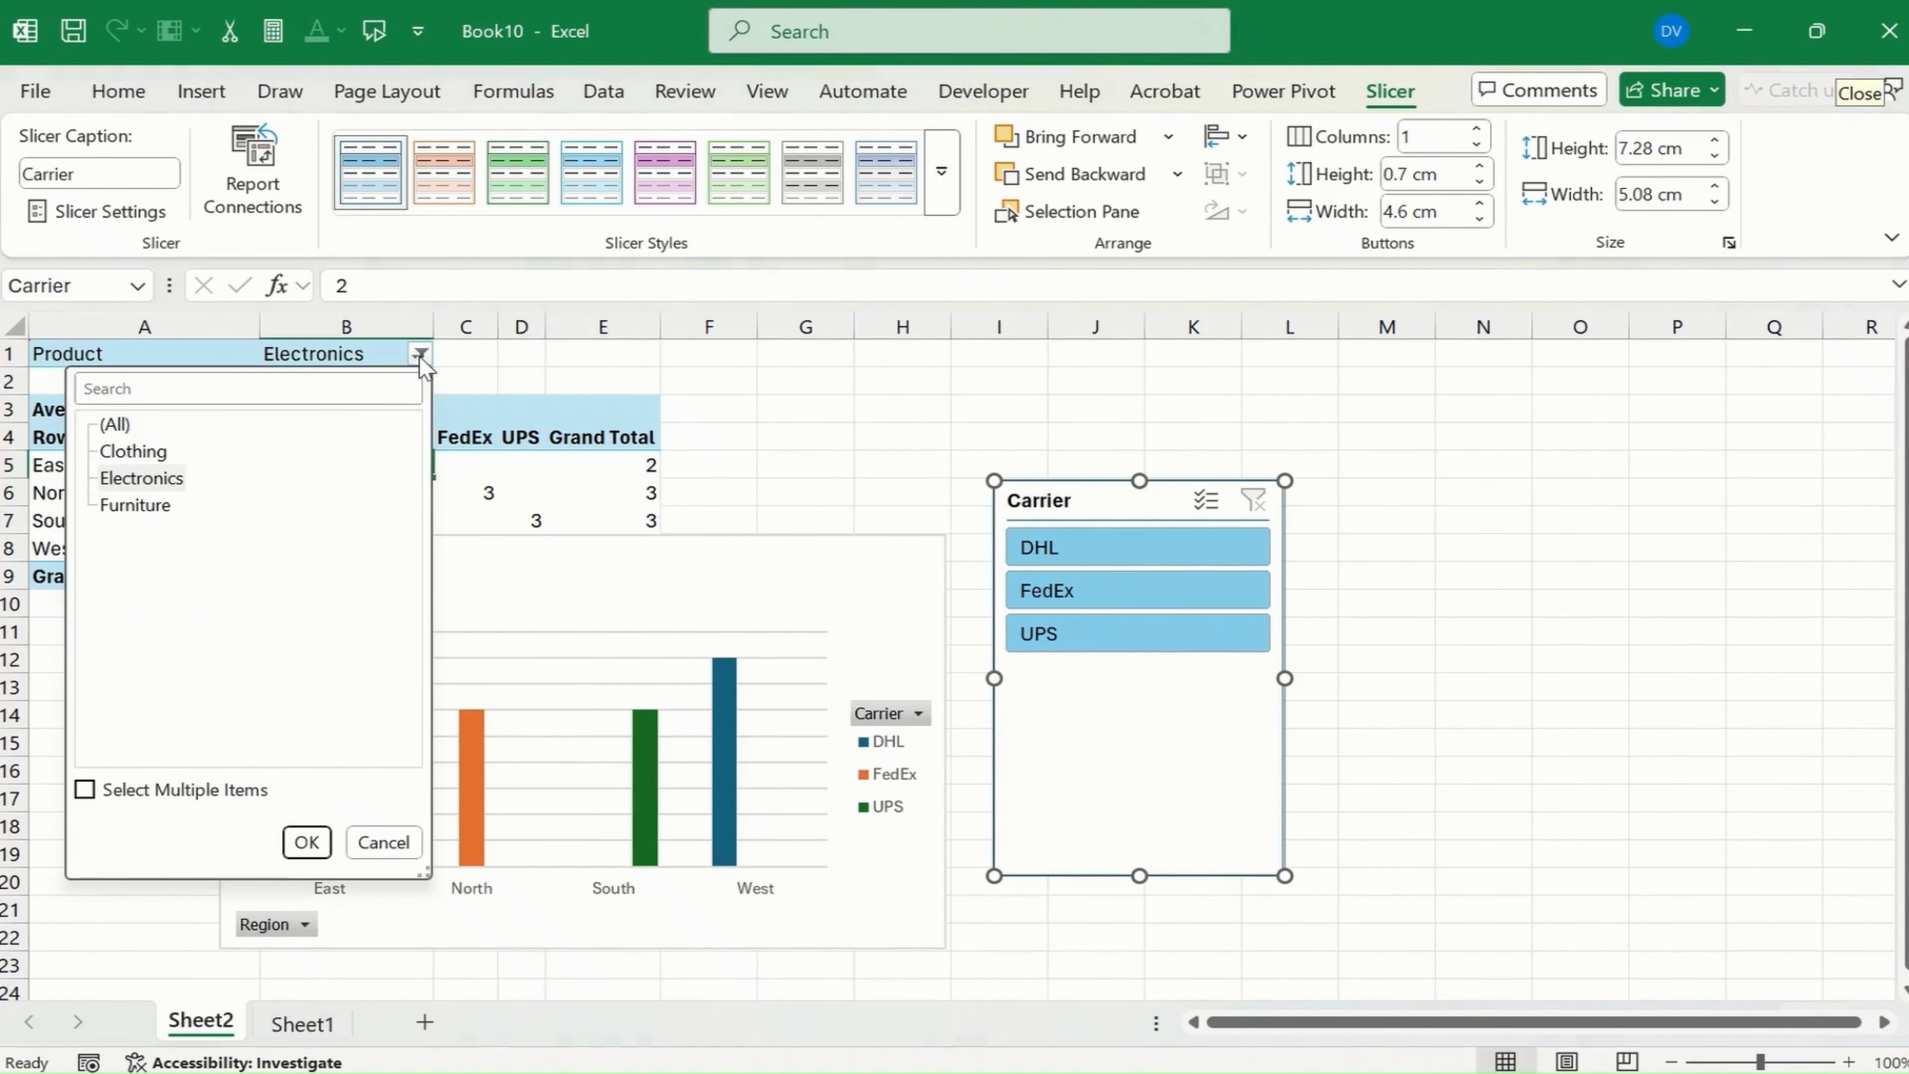
click(113, 787)
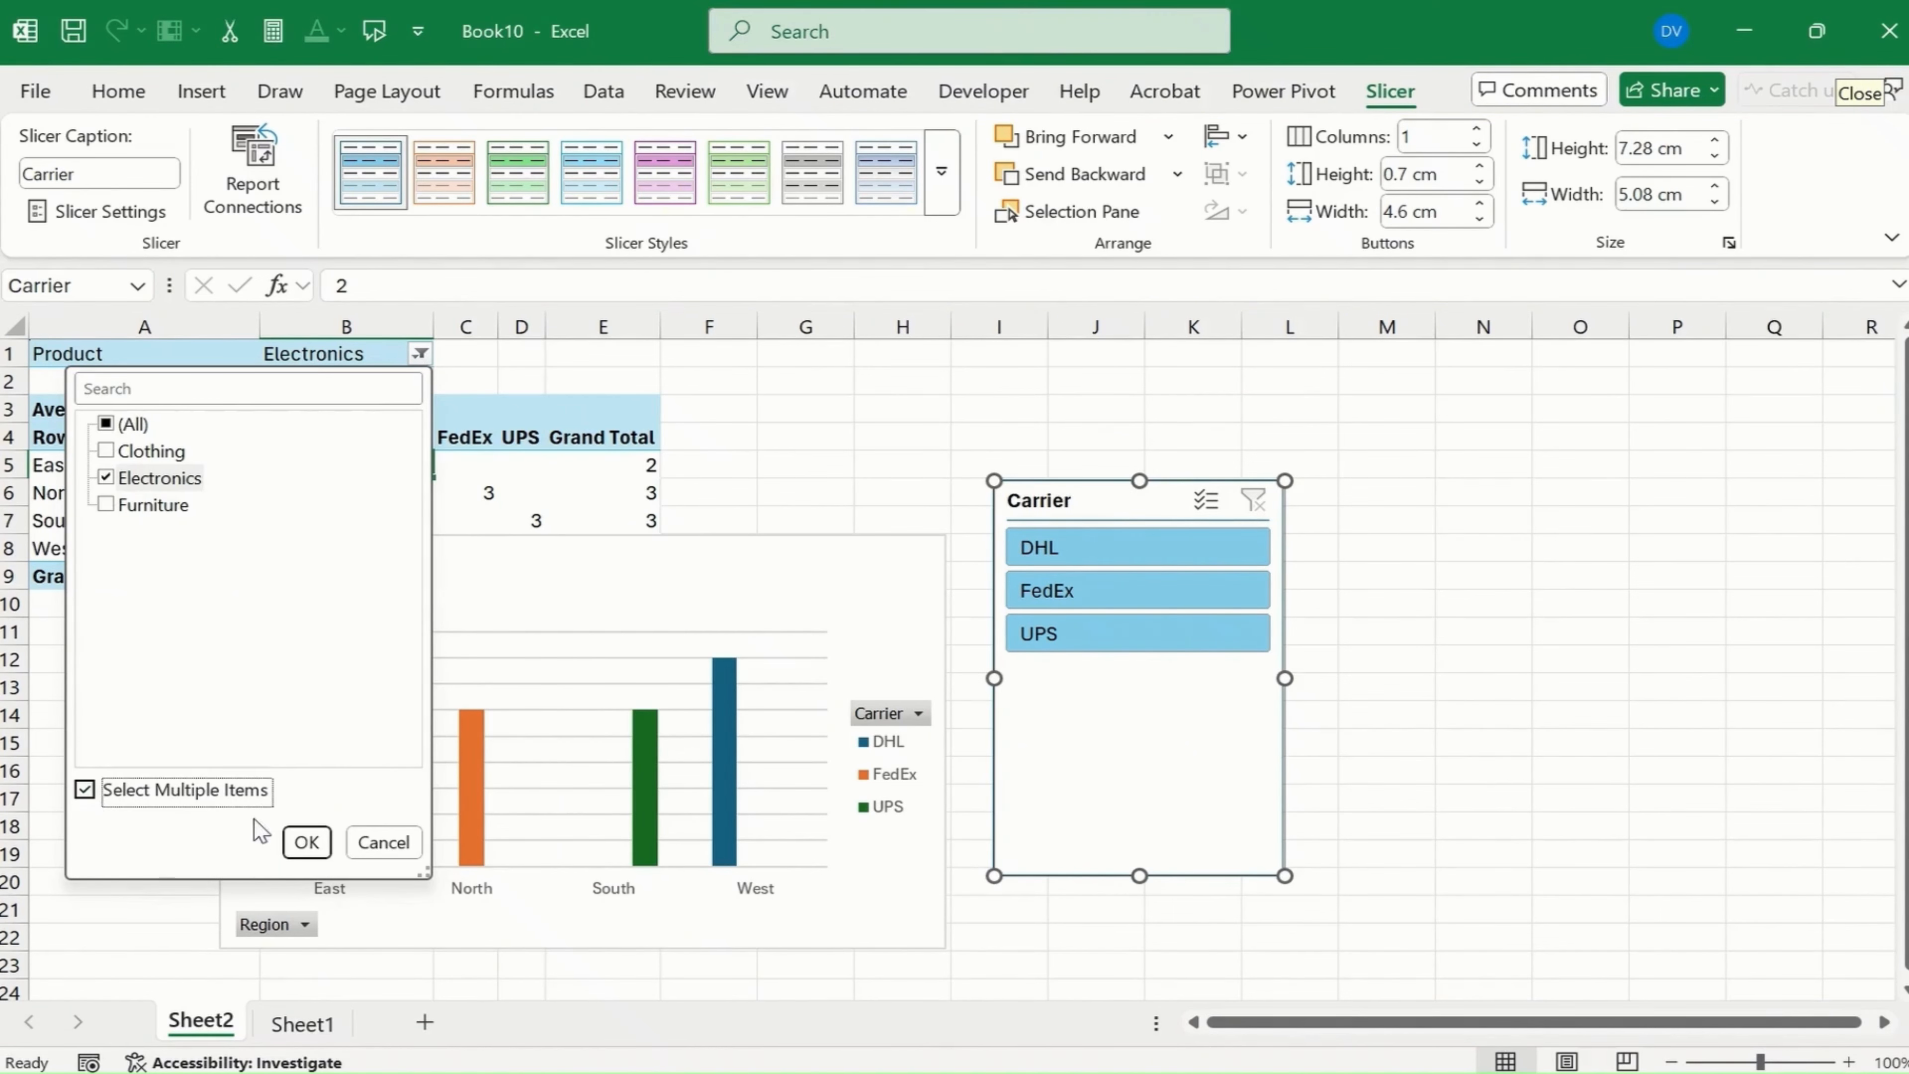
click(307, 842)
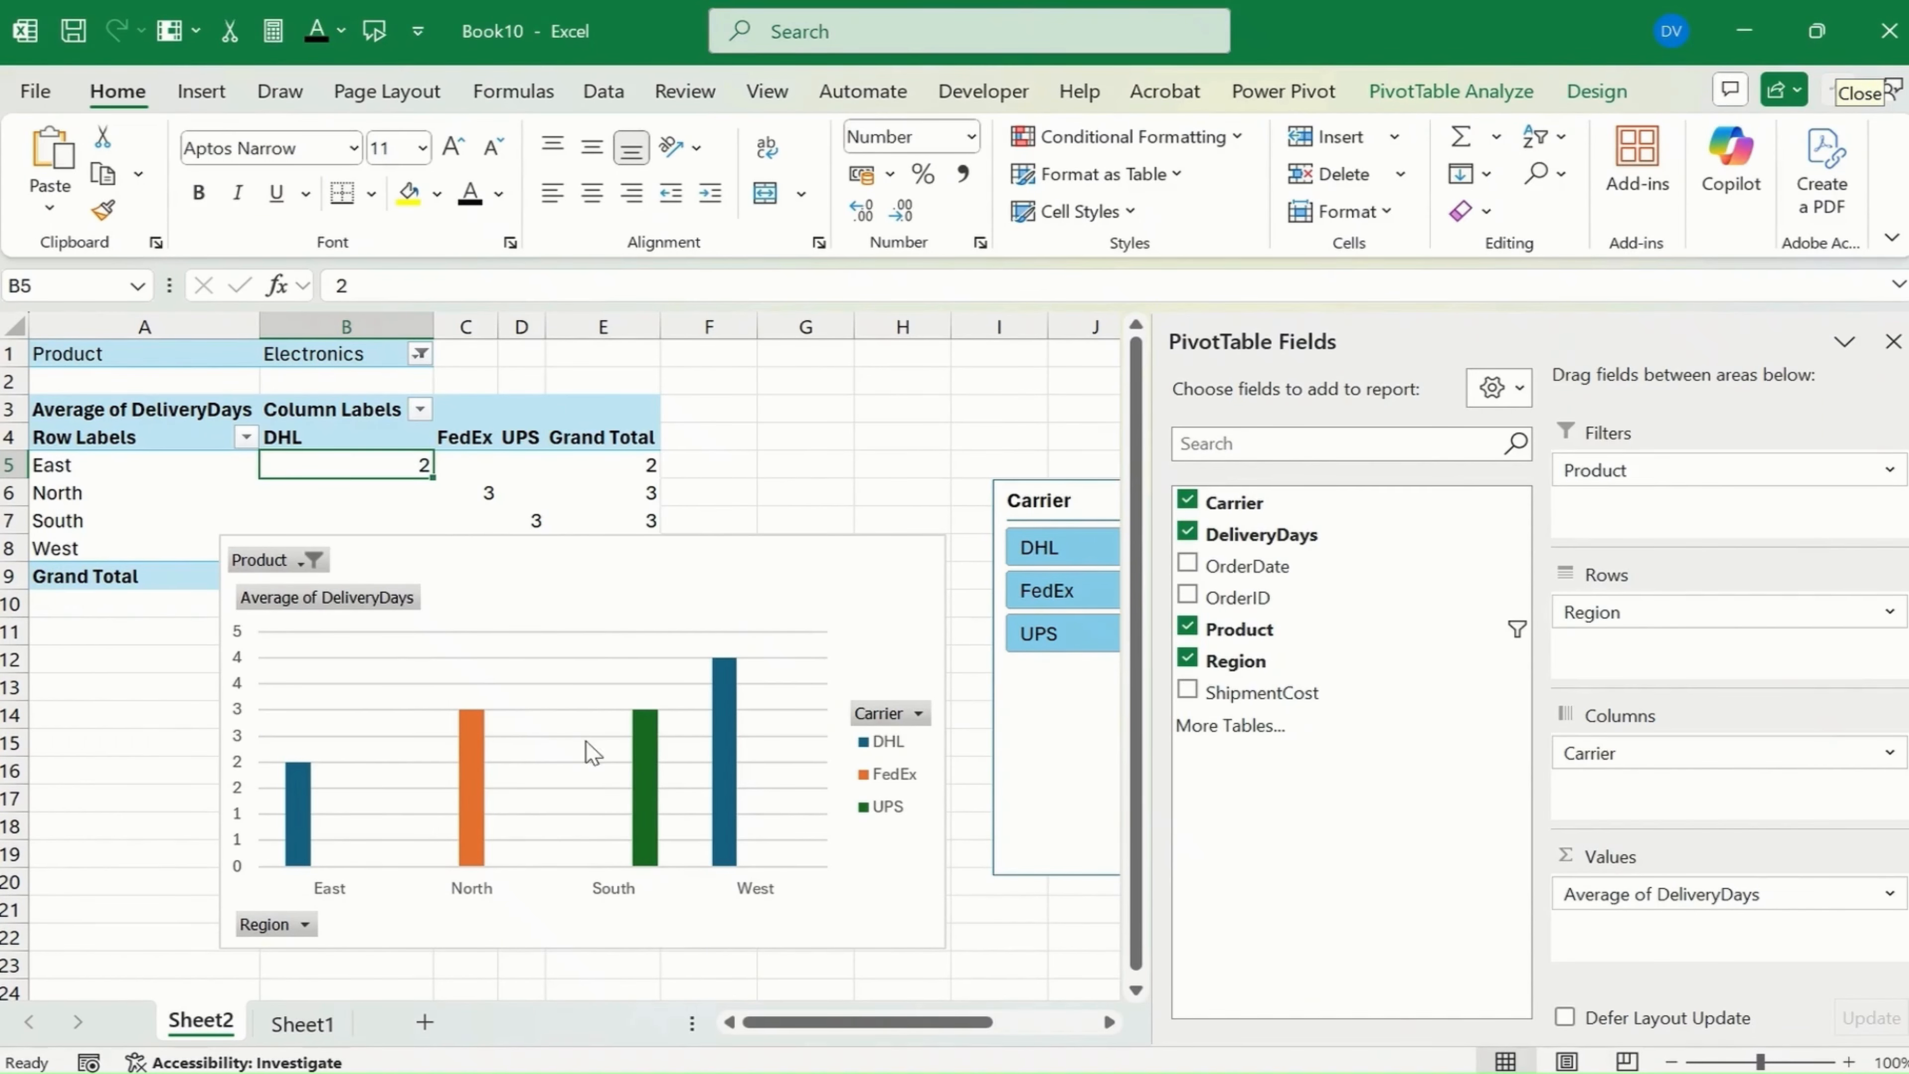
click(747, 523)
click(618, 535)
drag(618, 536, 473, 565)
click(424, 365)
click(419, 354)
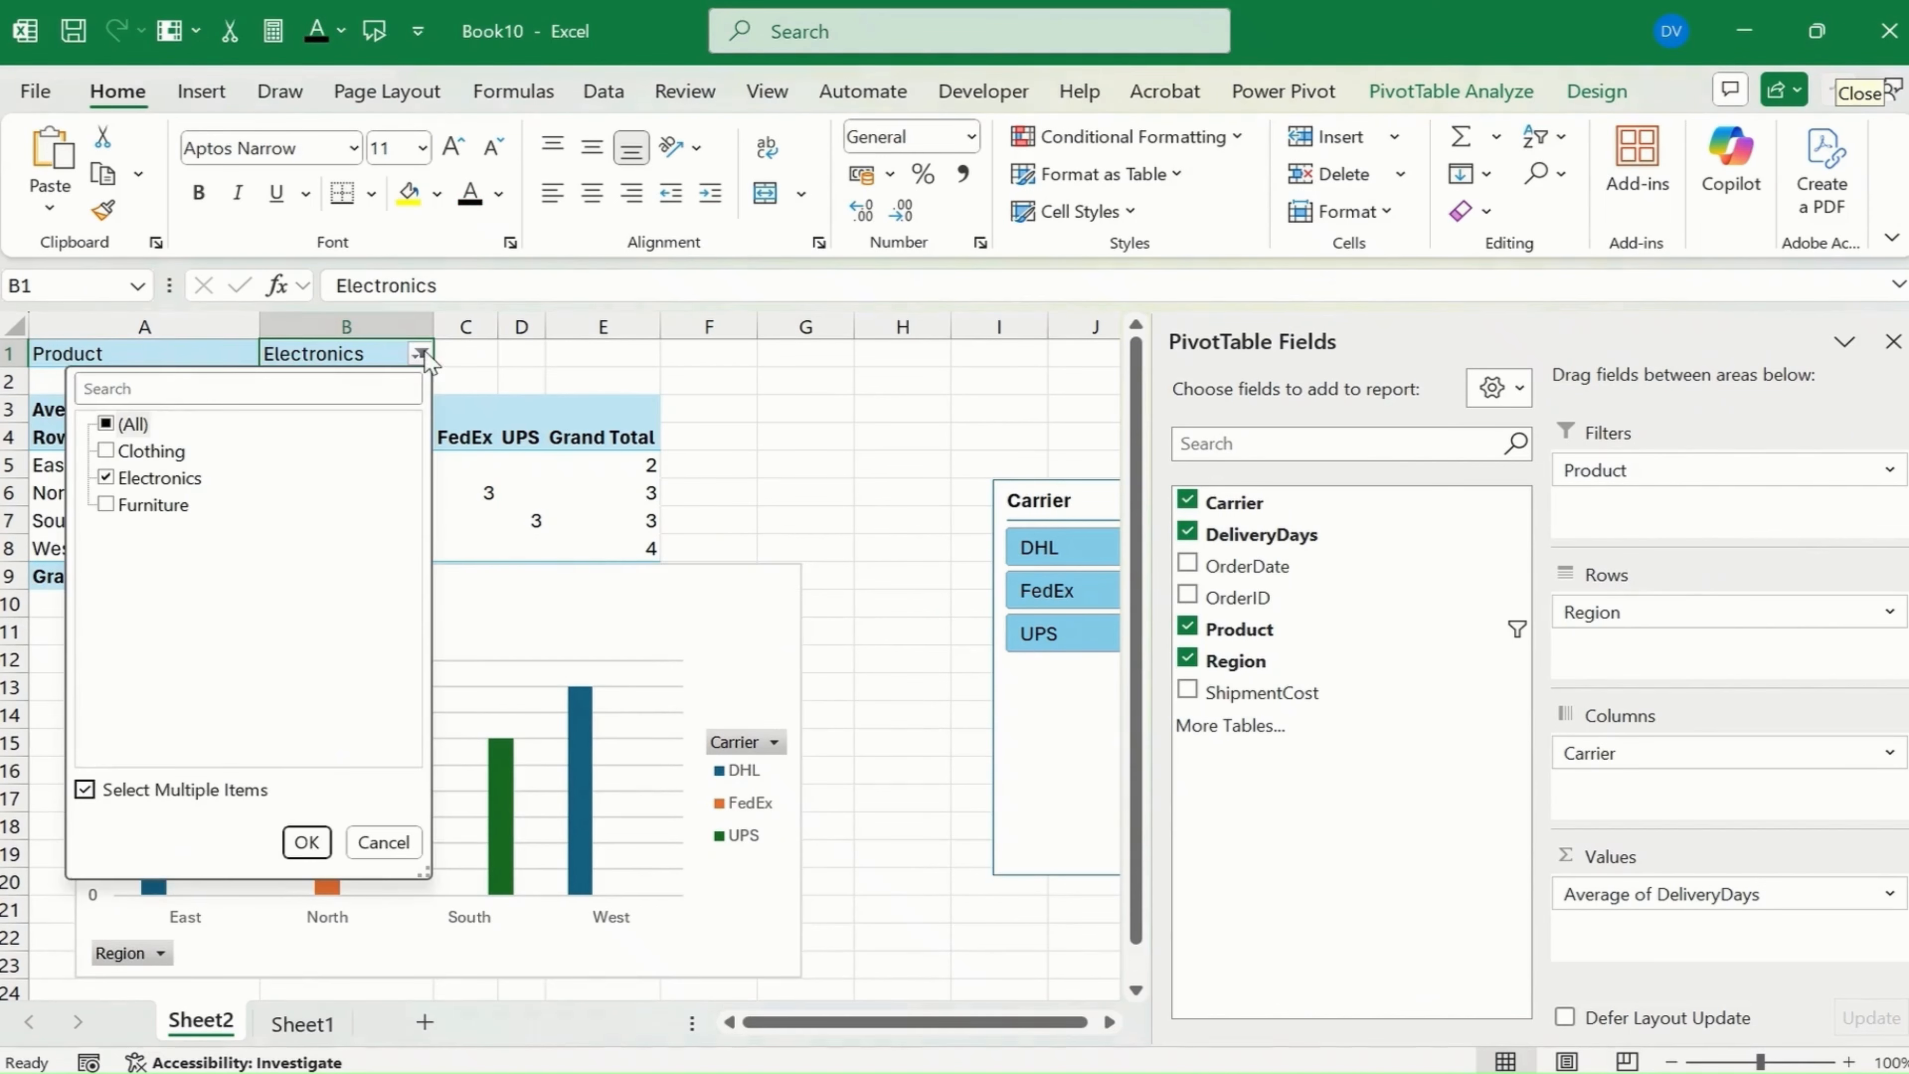
click(106, 451)
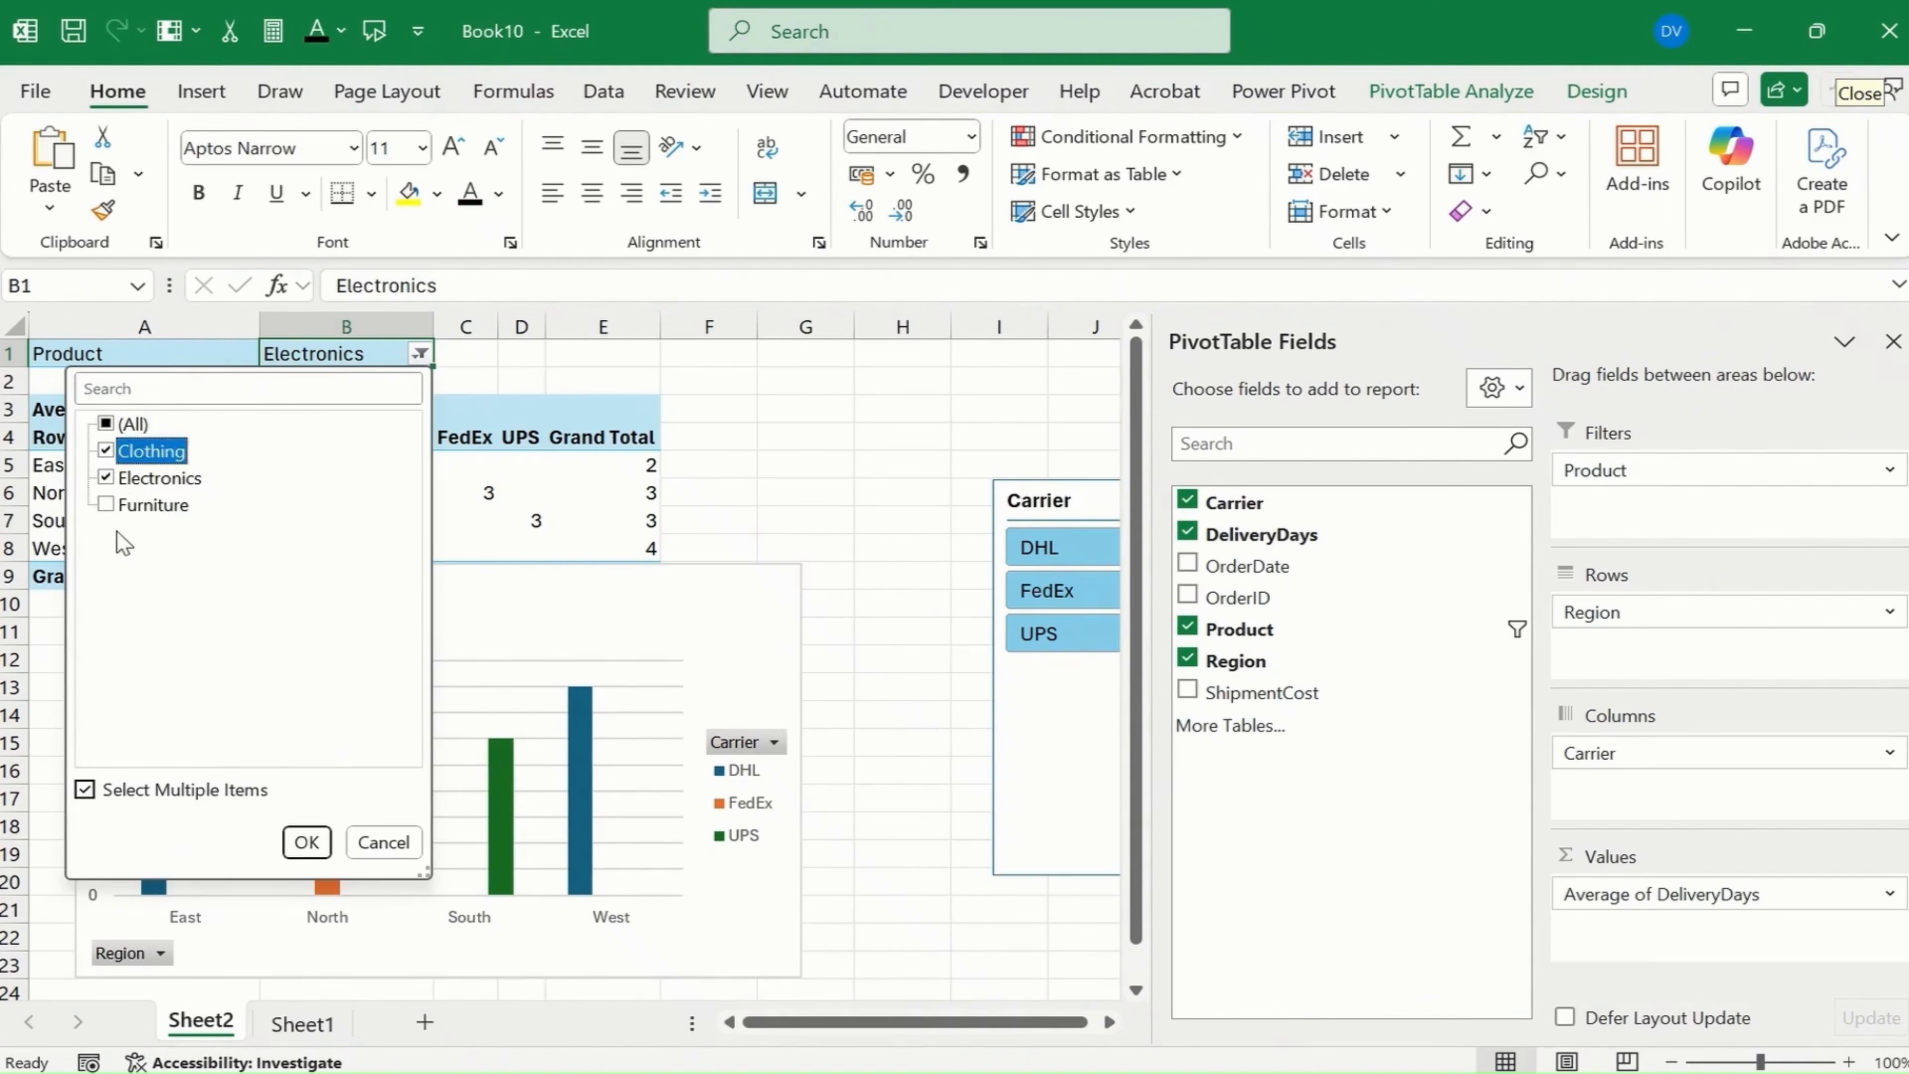
click(106, 505)
click(306, 842)
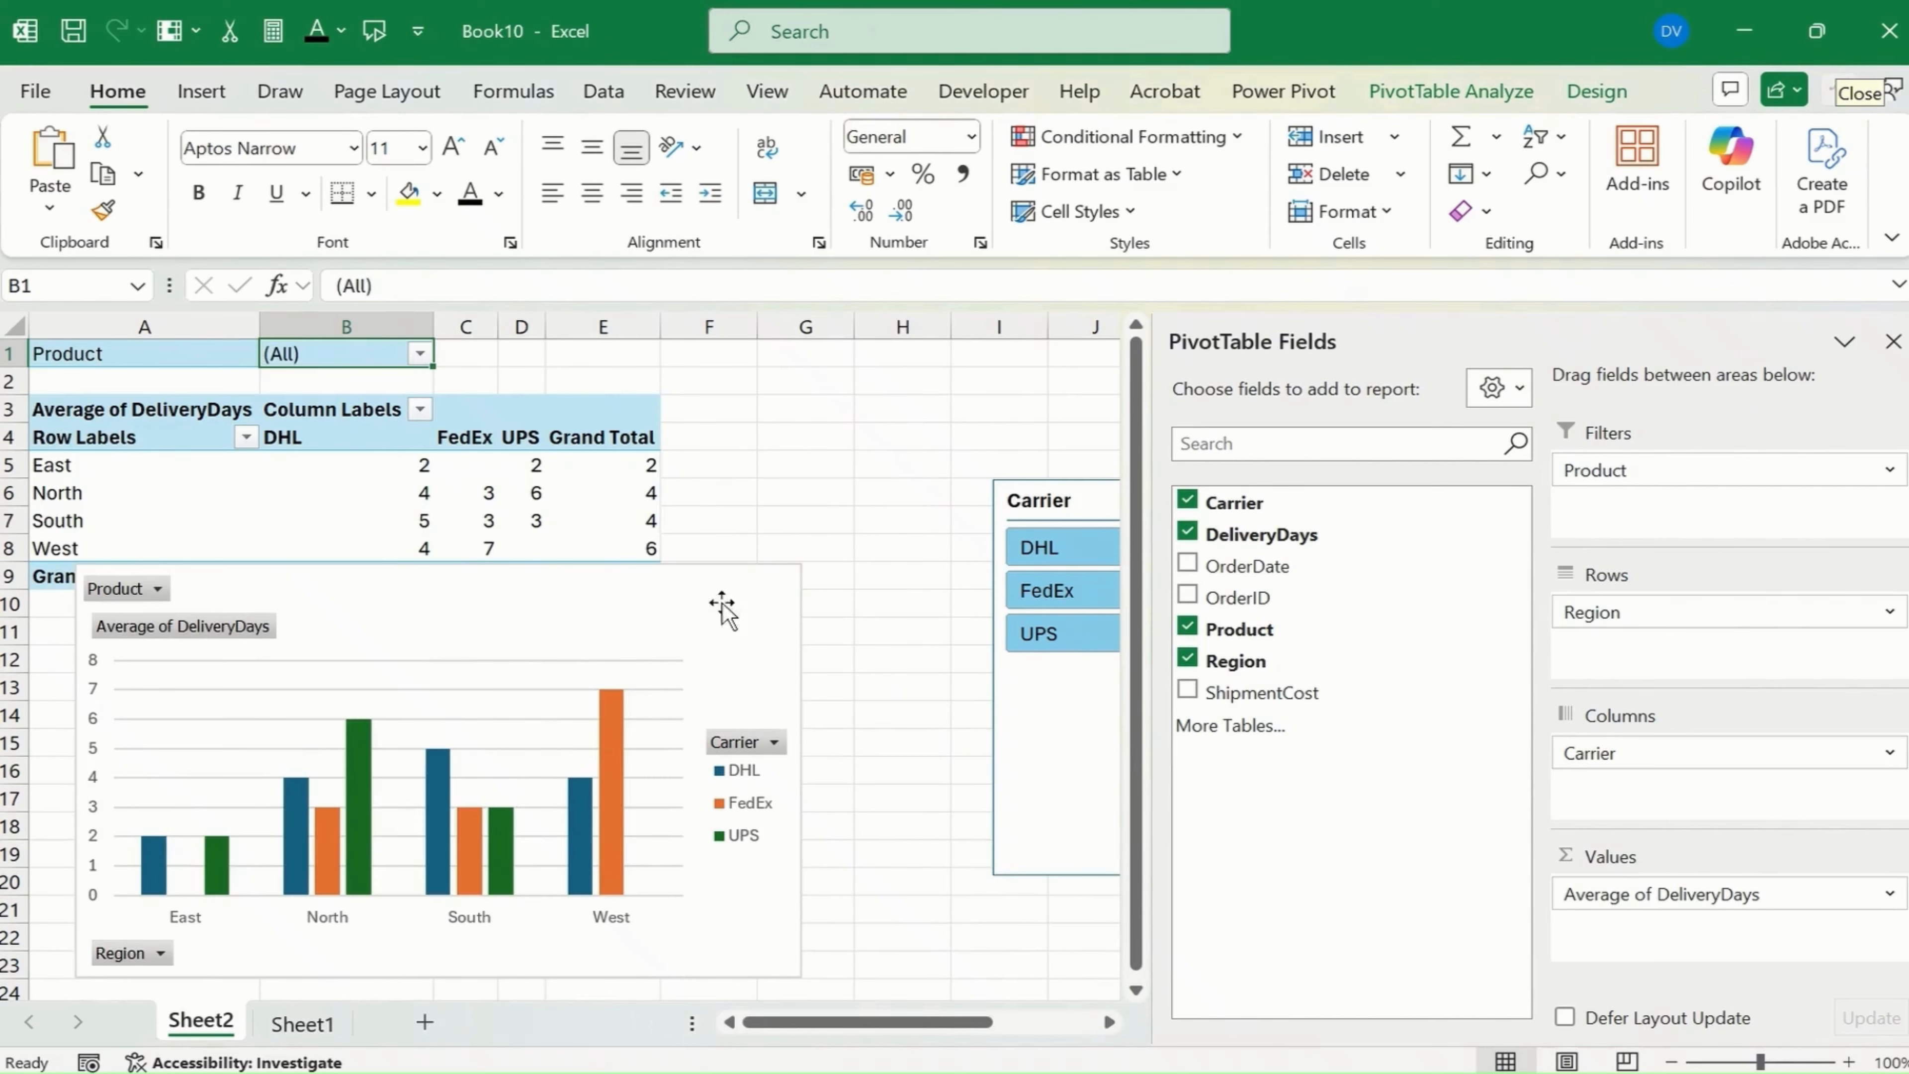
- Close the field list, place the PivotChart beside the PivotTable, and put the Carrier slicer next to the chart, matching its height
click(702, 610)
drag(703, 610, 740, 595)
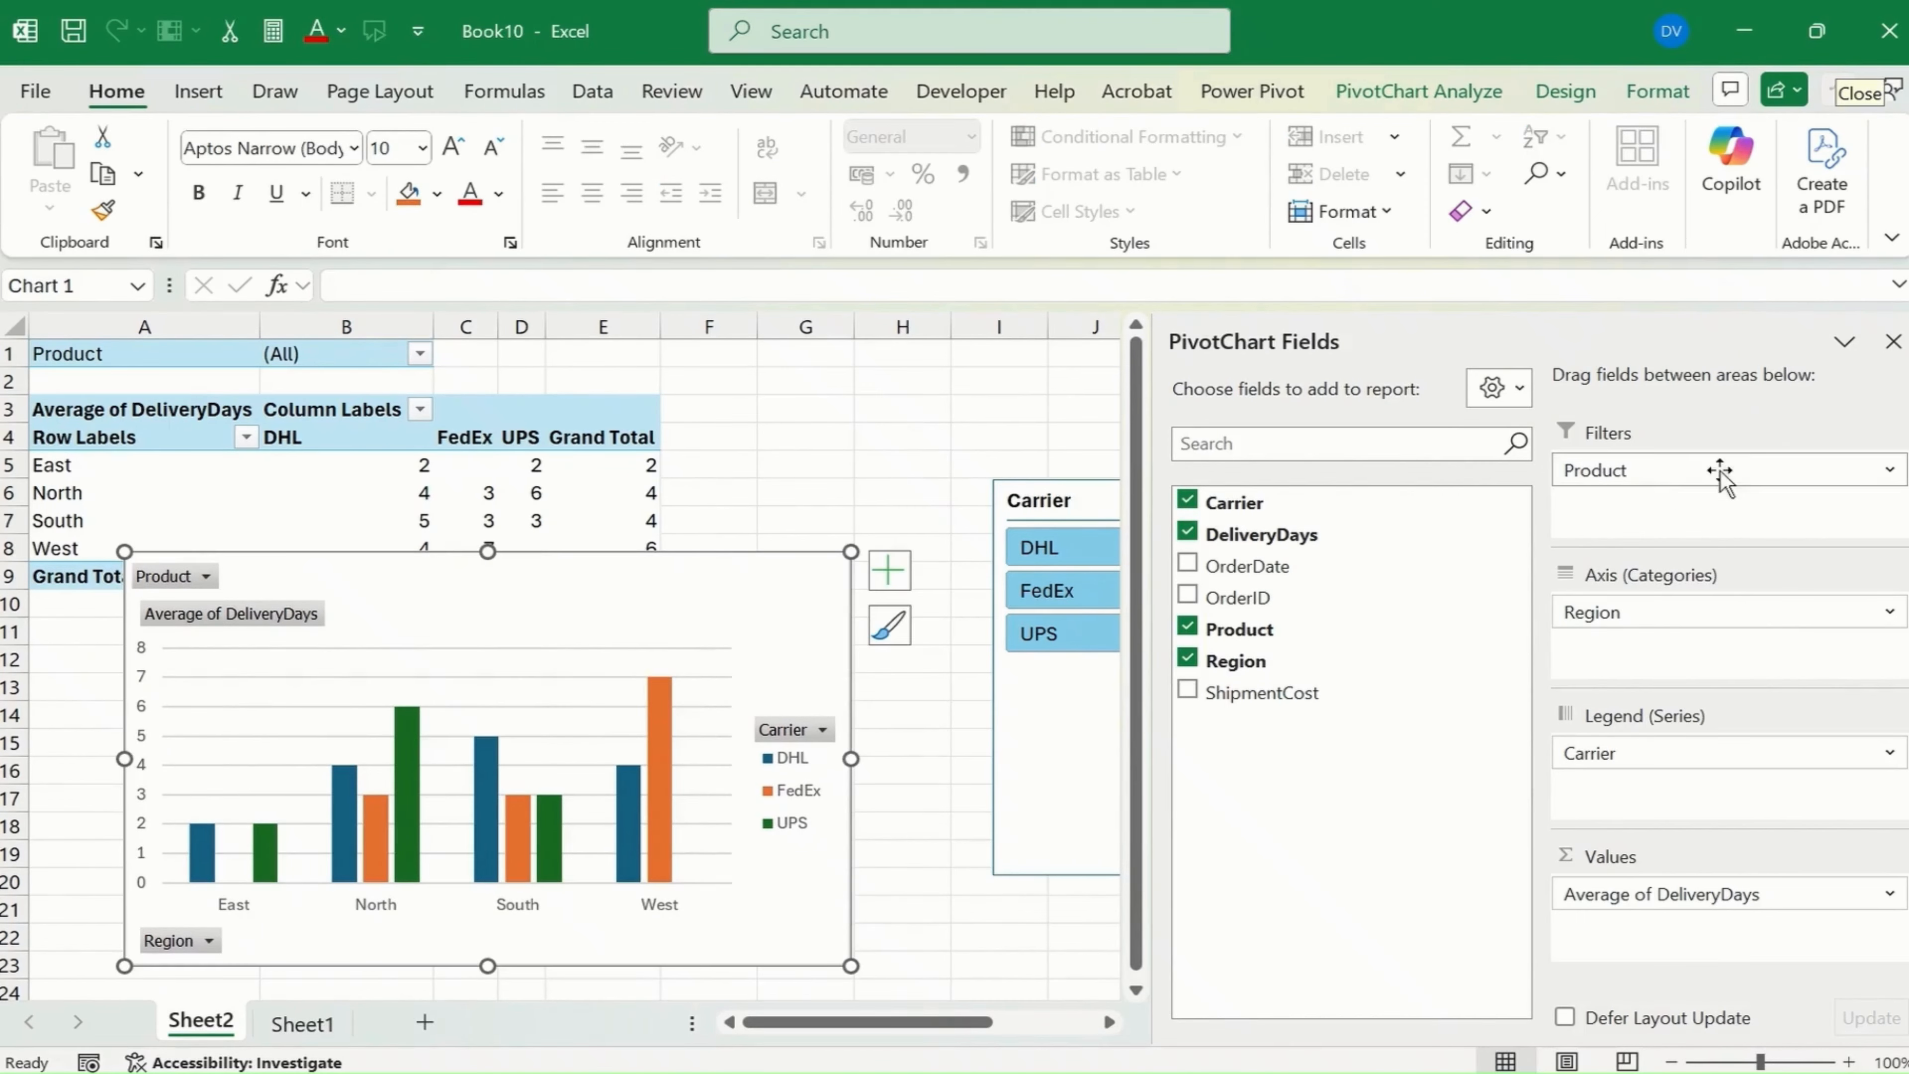
click(1893, 342)
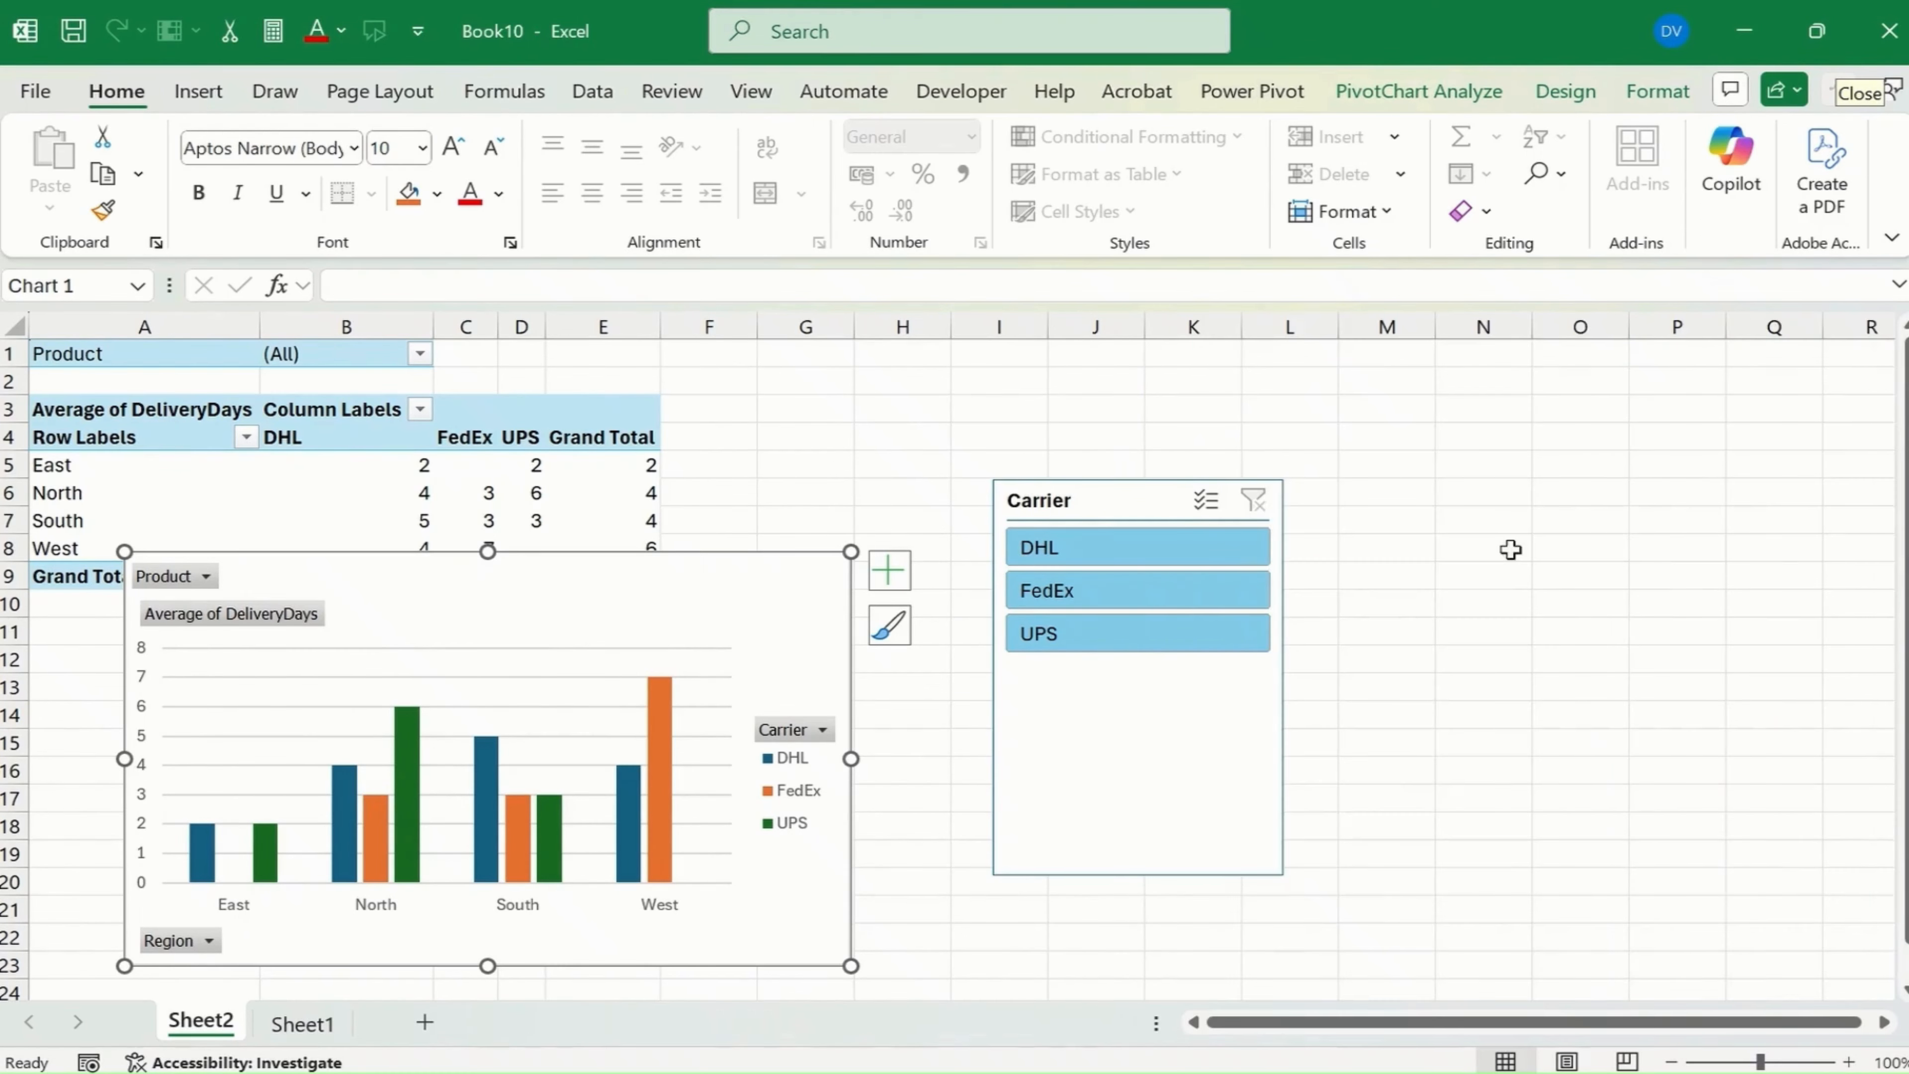
drag(1067, 502, 984, 429)
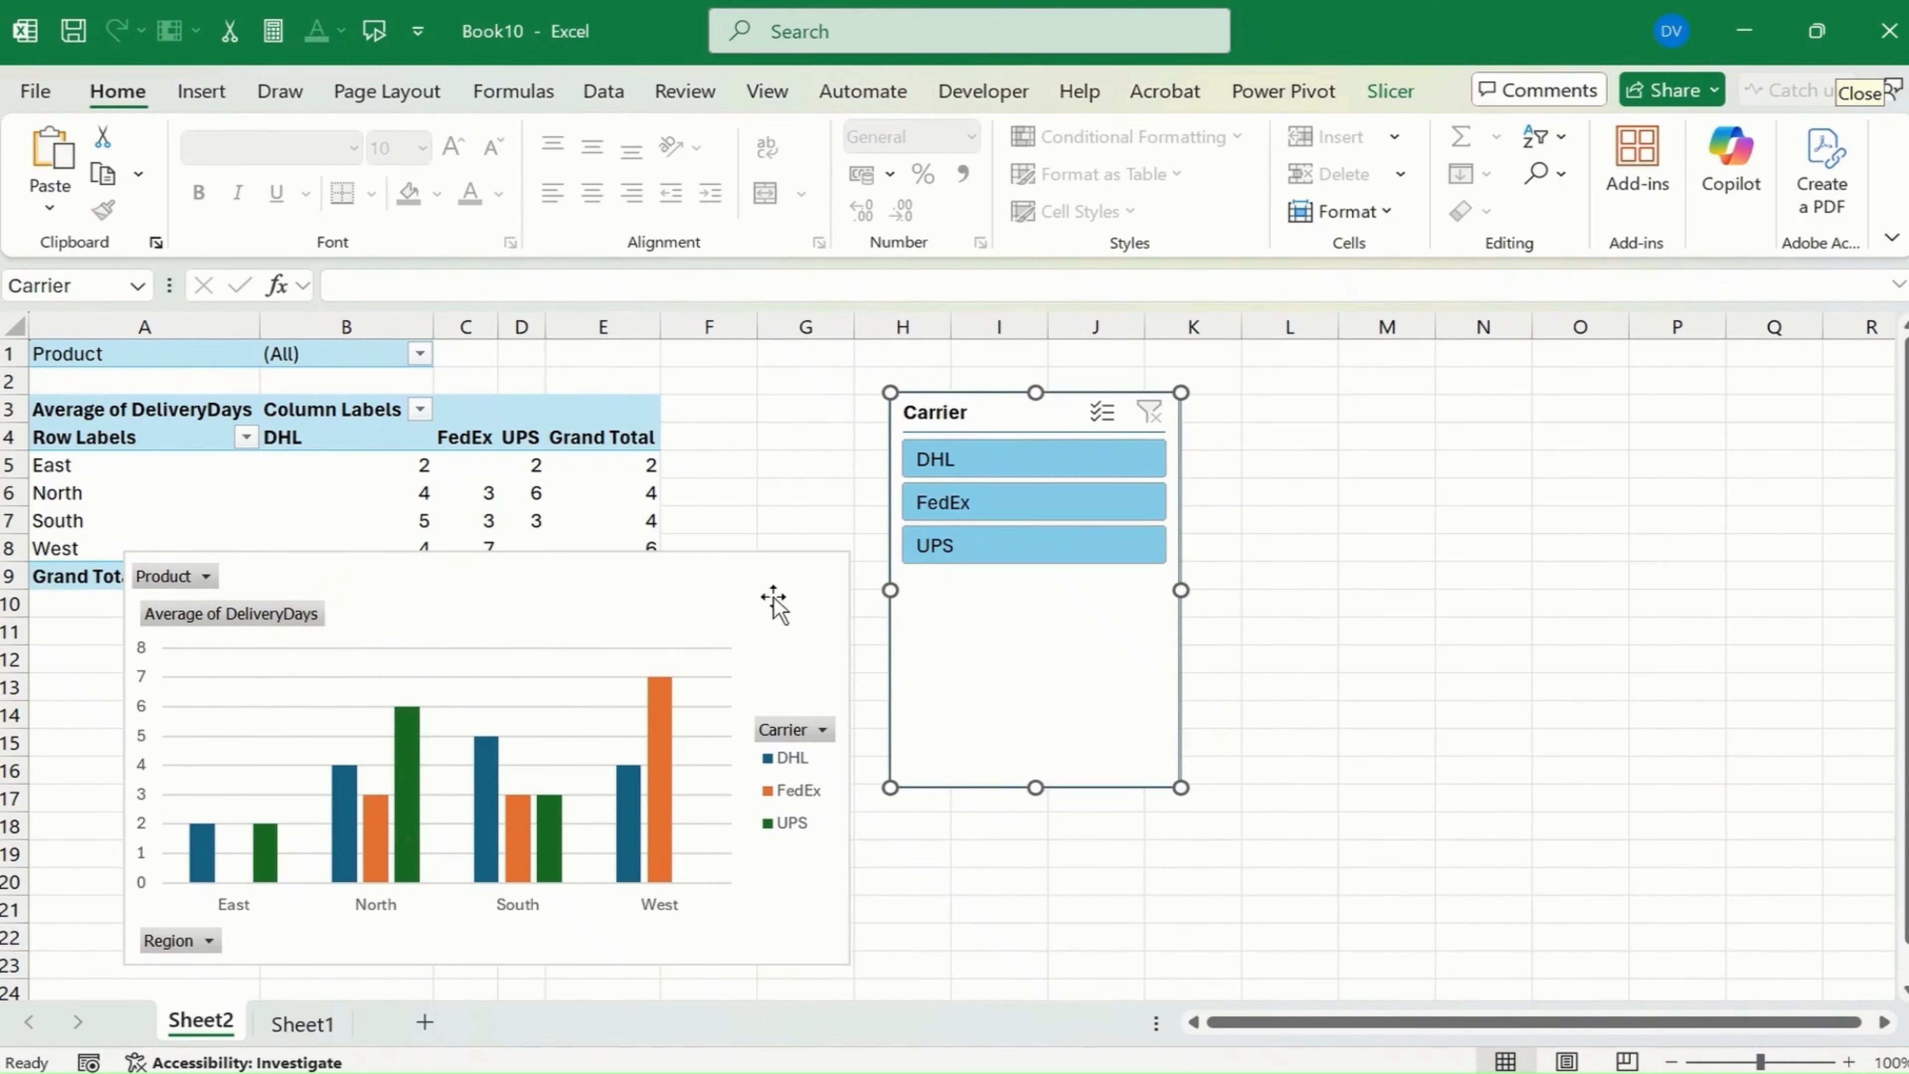
drag(779, 571, 1311, 388)
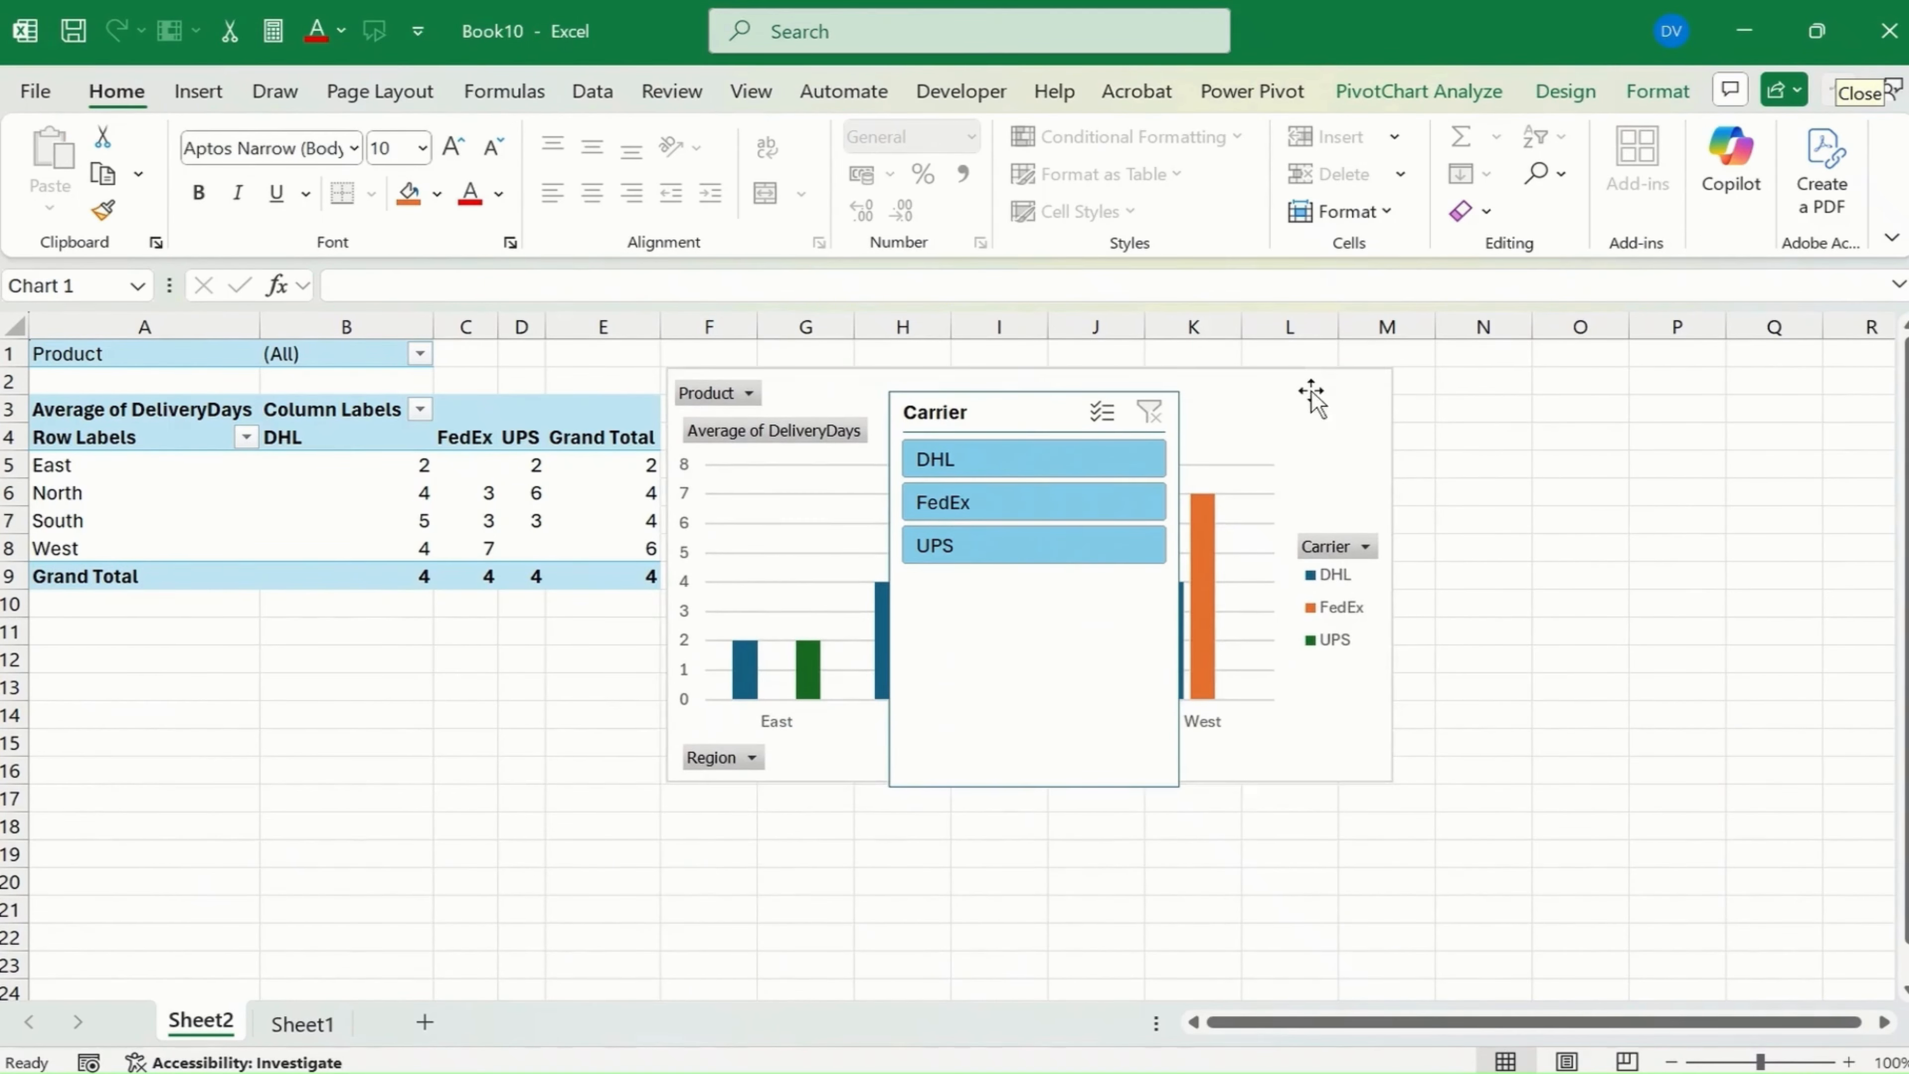
drag(1023, 413, 1536, 393)
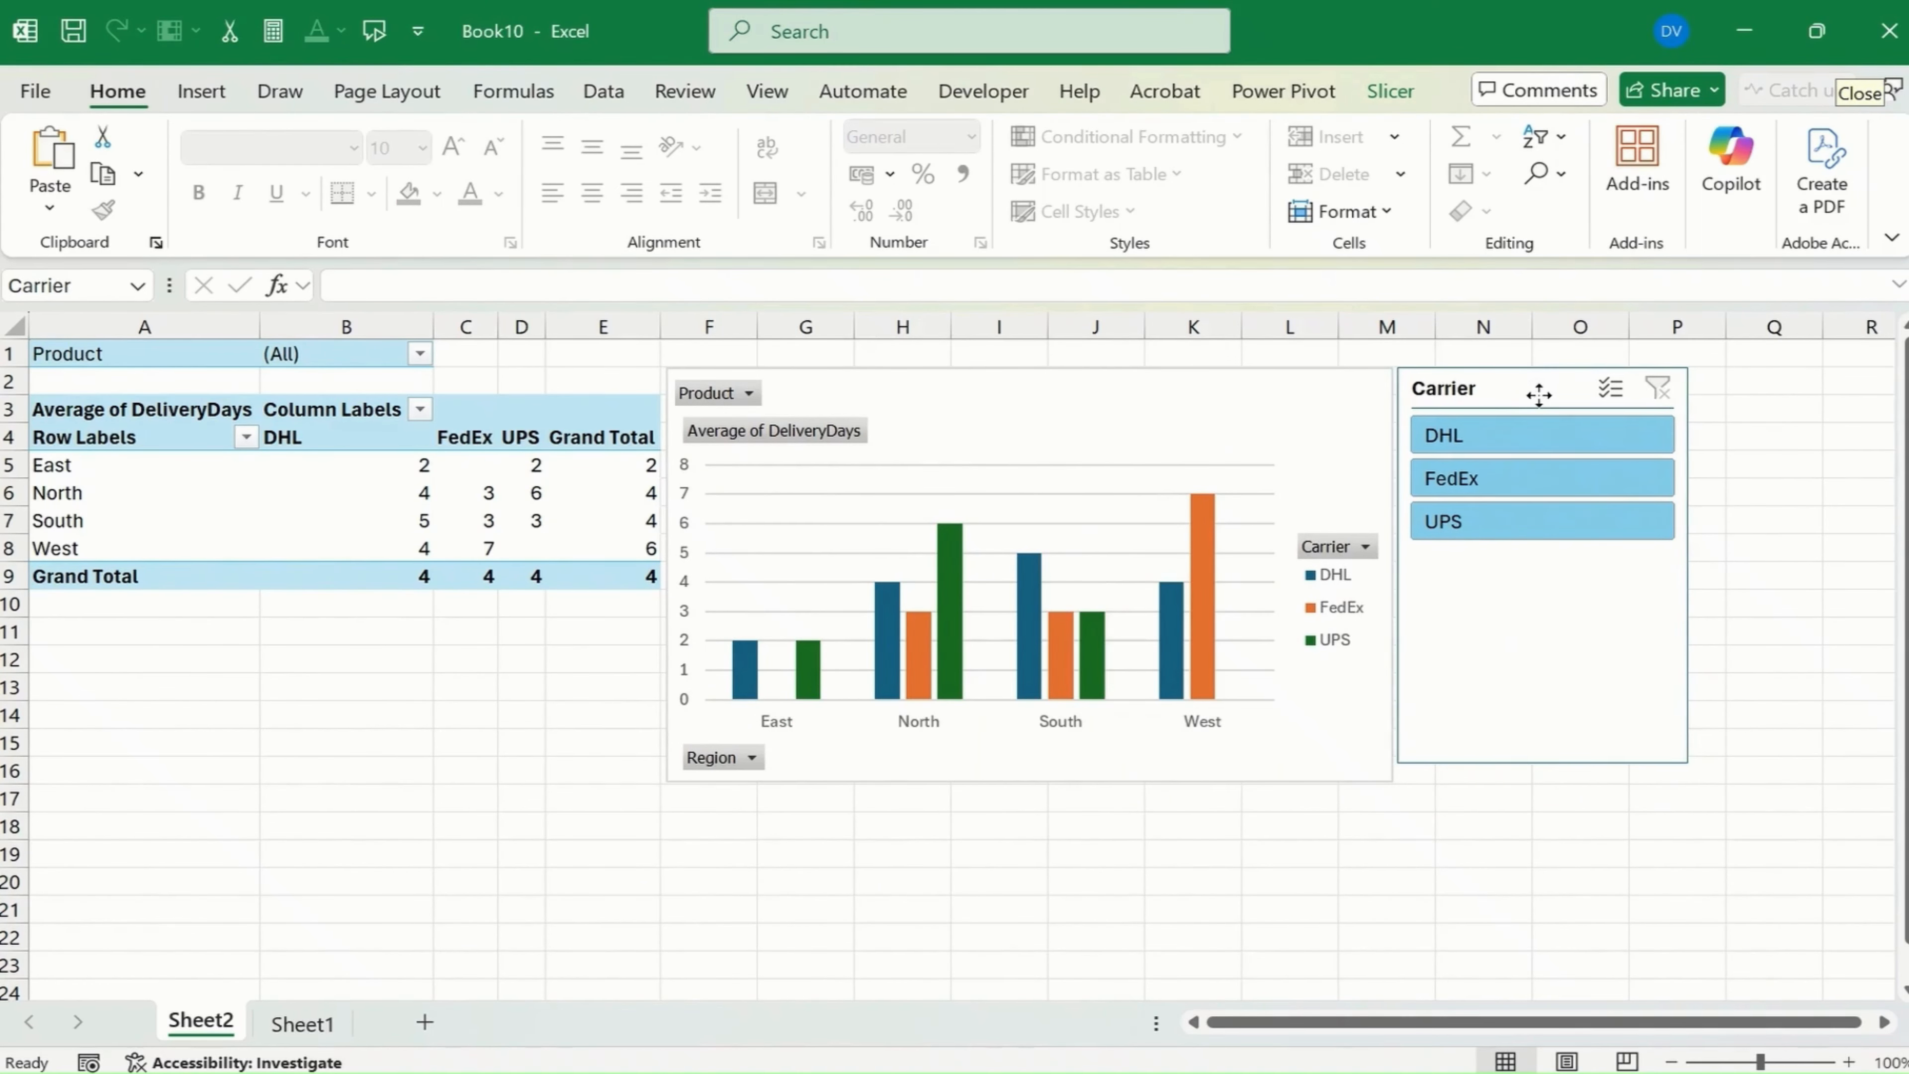
drag(1689, 763, 1708, 785)
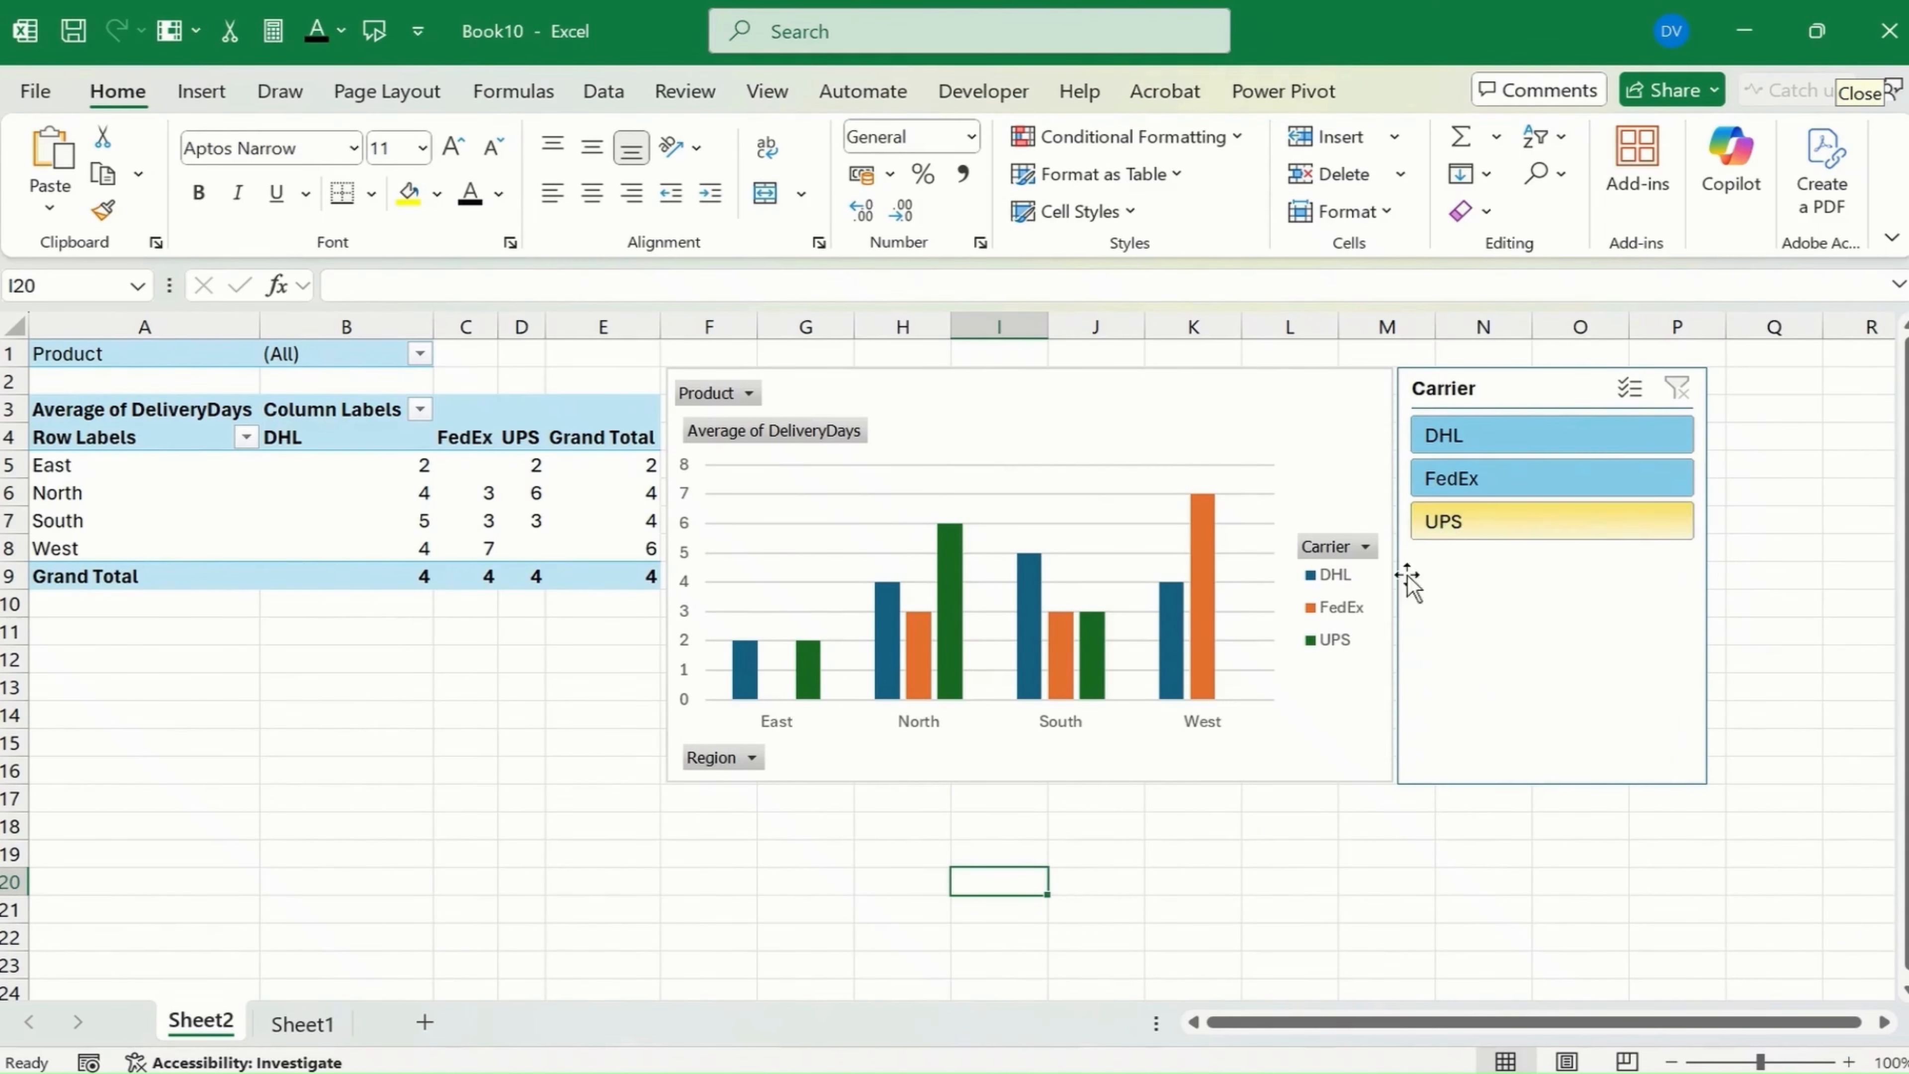
- Hide all field buttons on the PivotChart
right_click(772, 442)
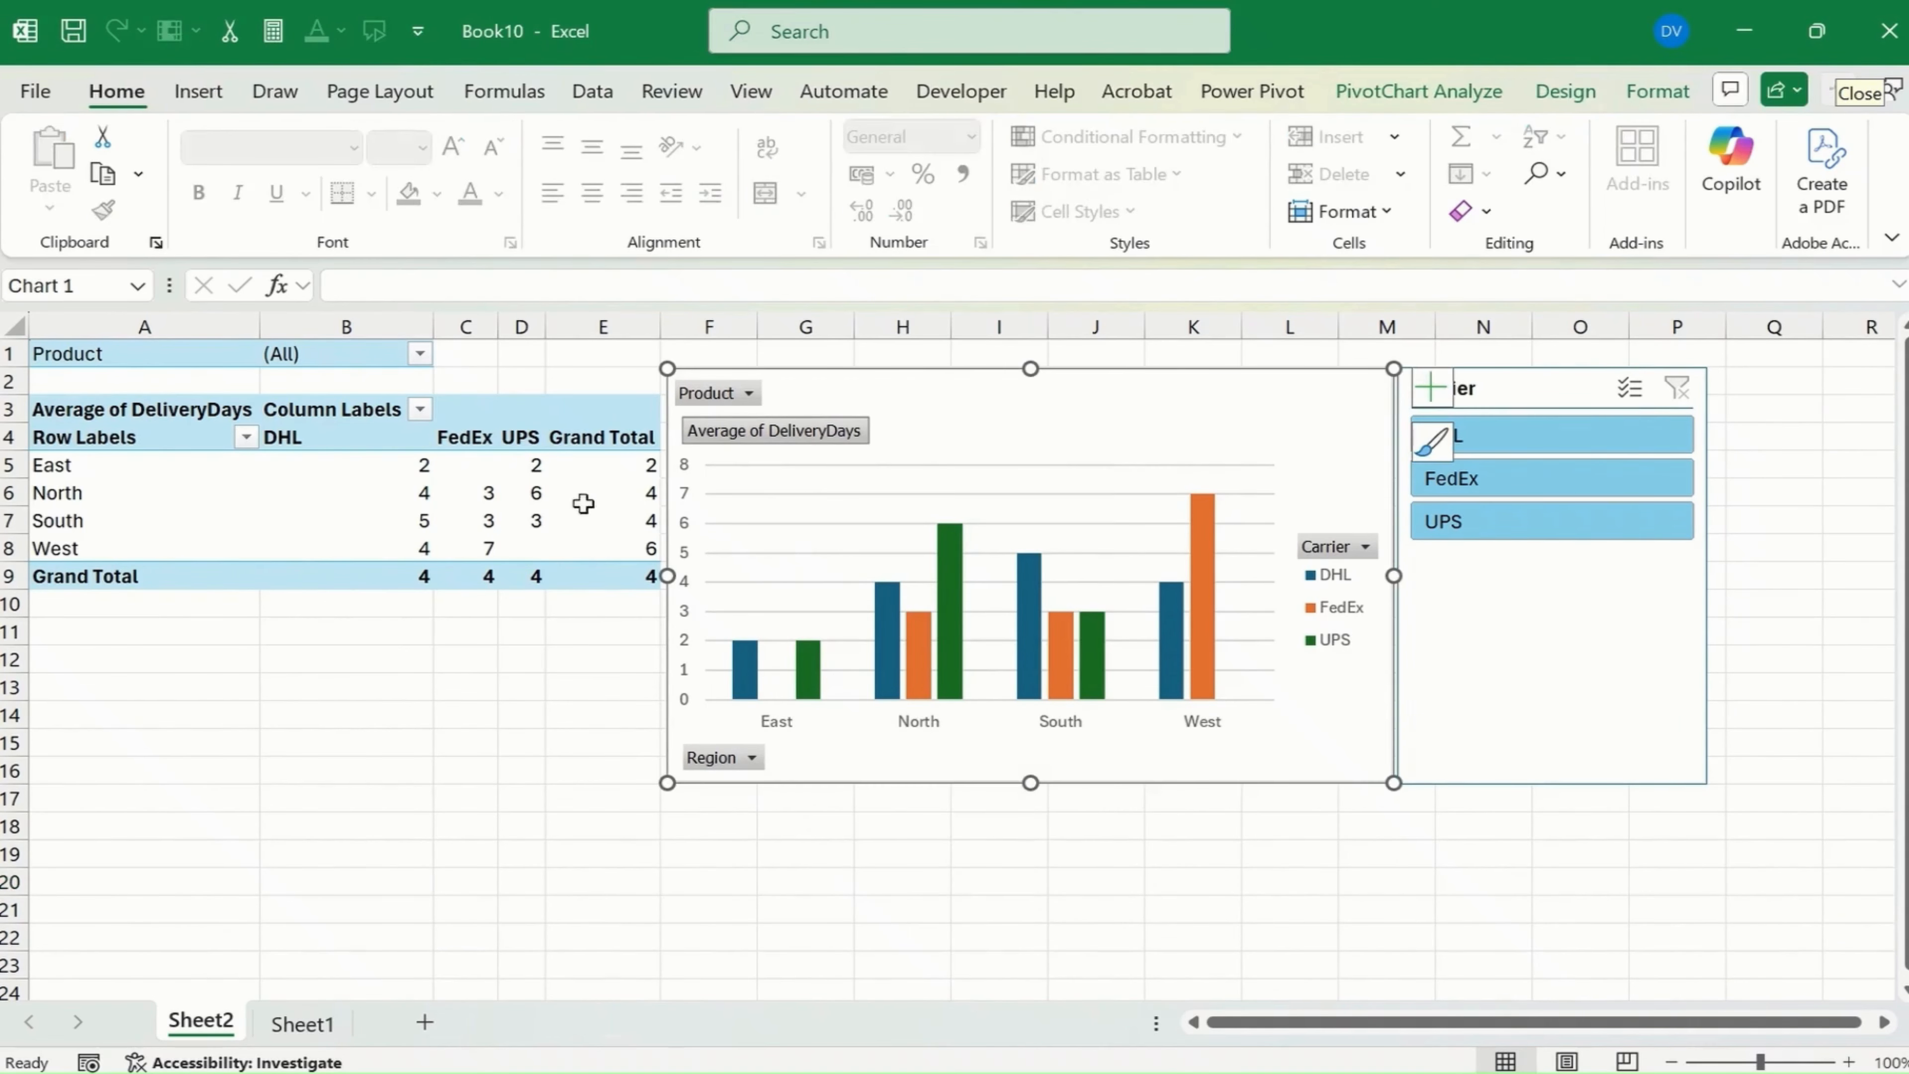
right_click(750, 438)
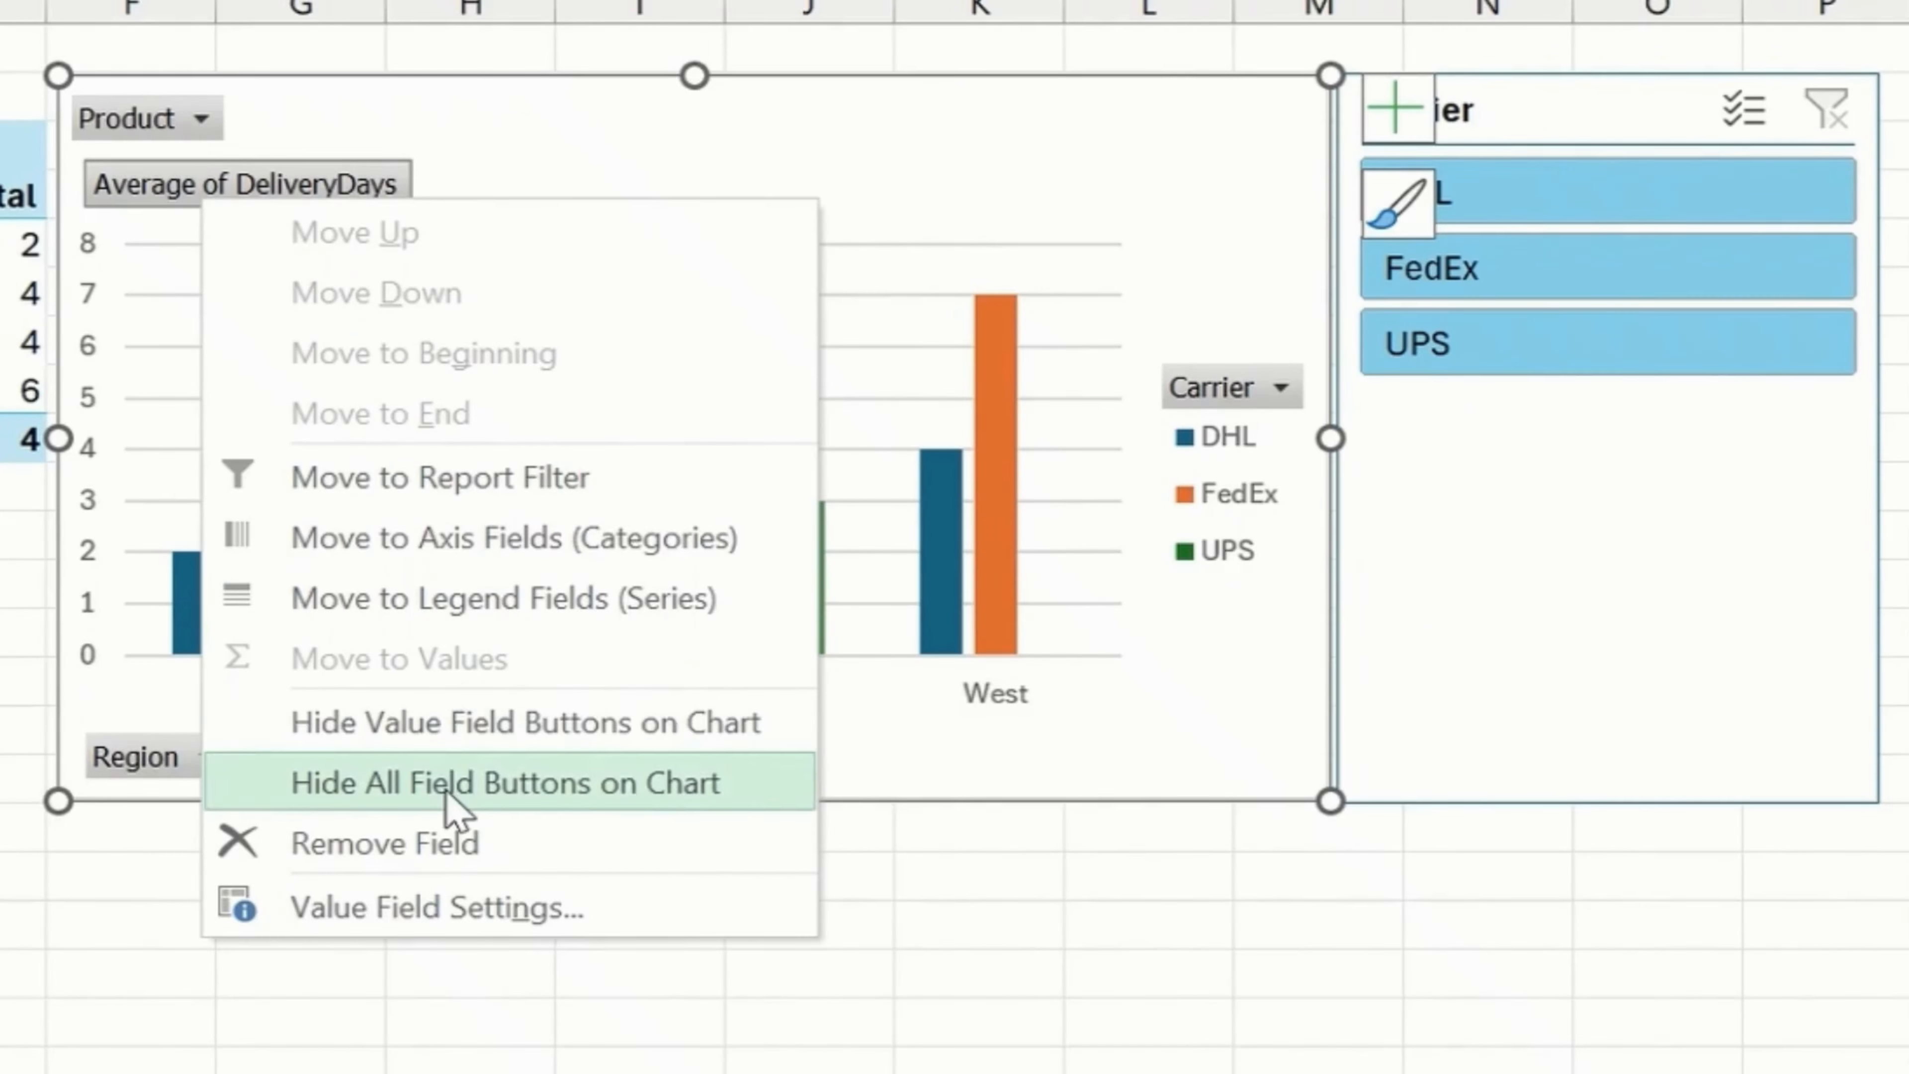
click(511, 785)
- Apply the chart style with wider, gradient-shaded columns and soft shadows to the PivotChart
click(1270, 519)
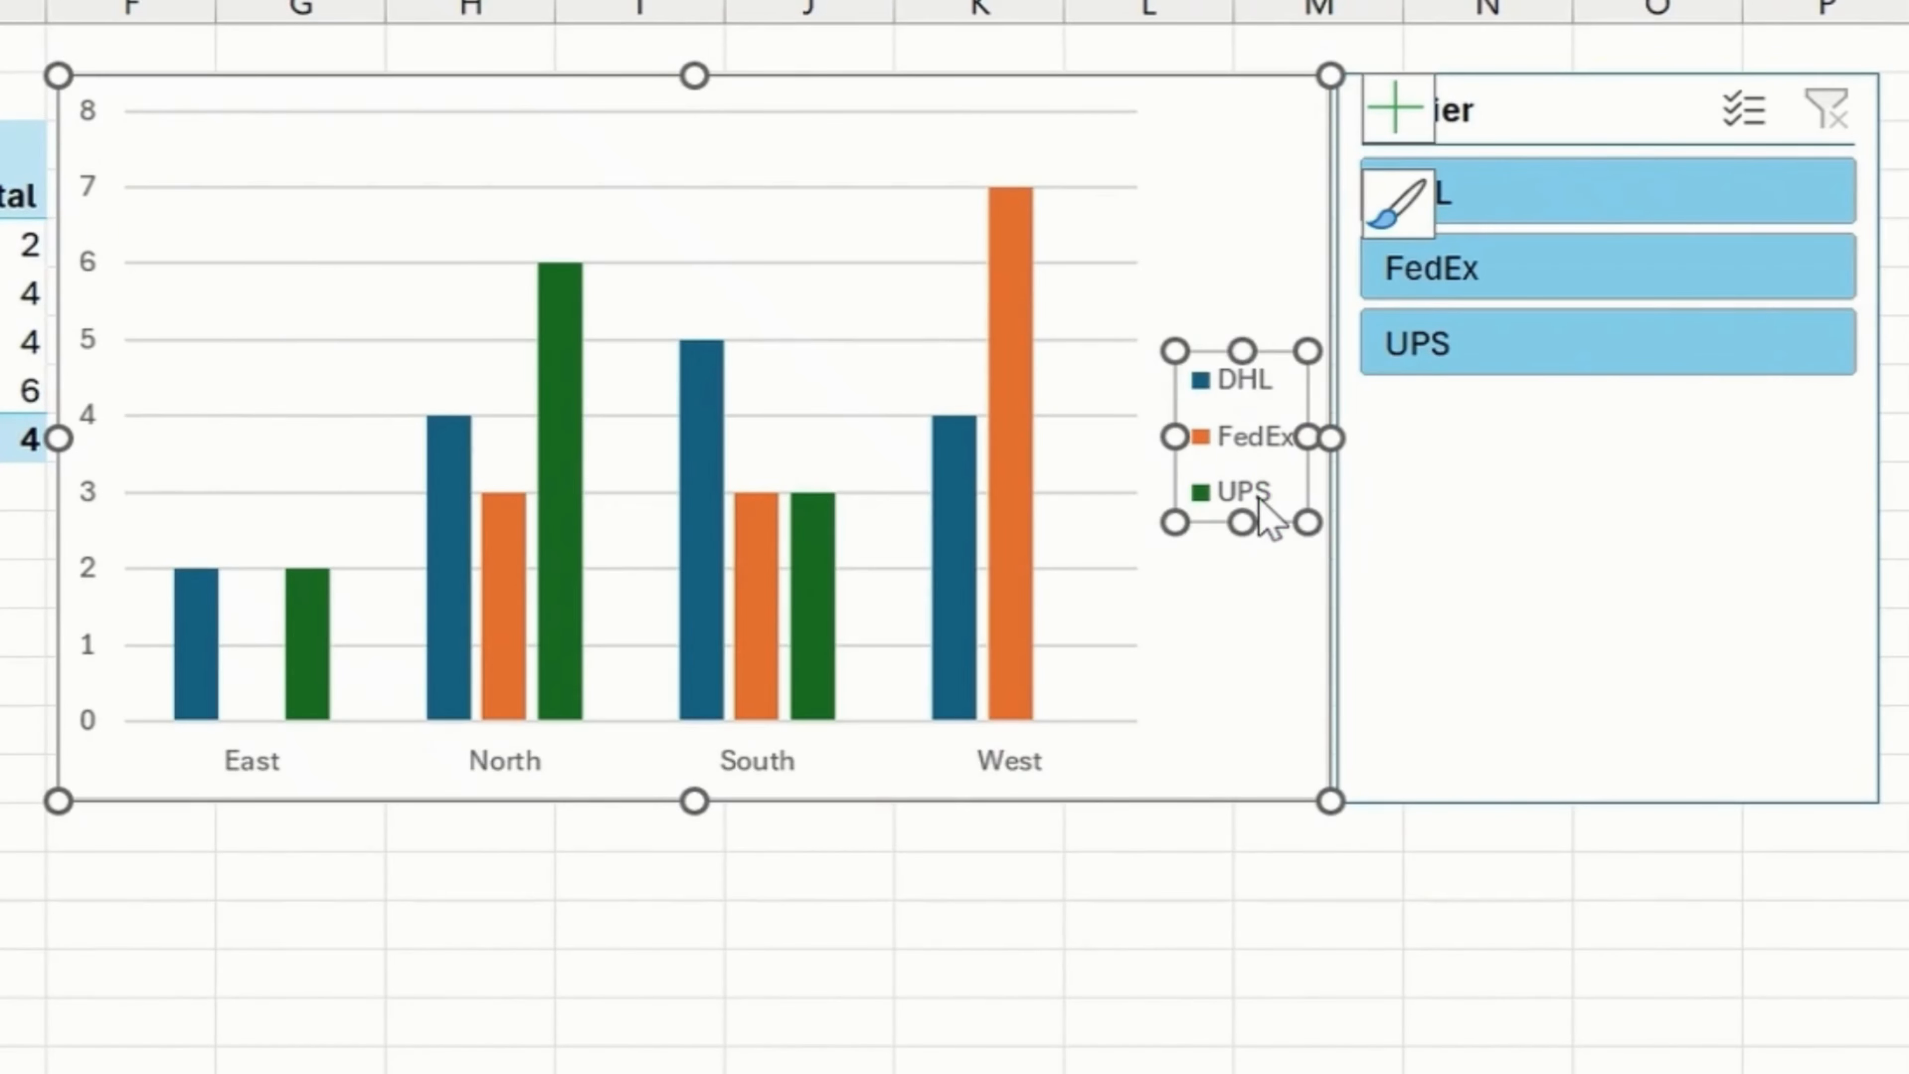
click(1394, 207)
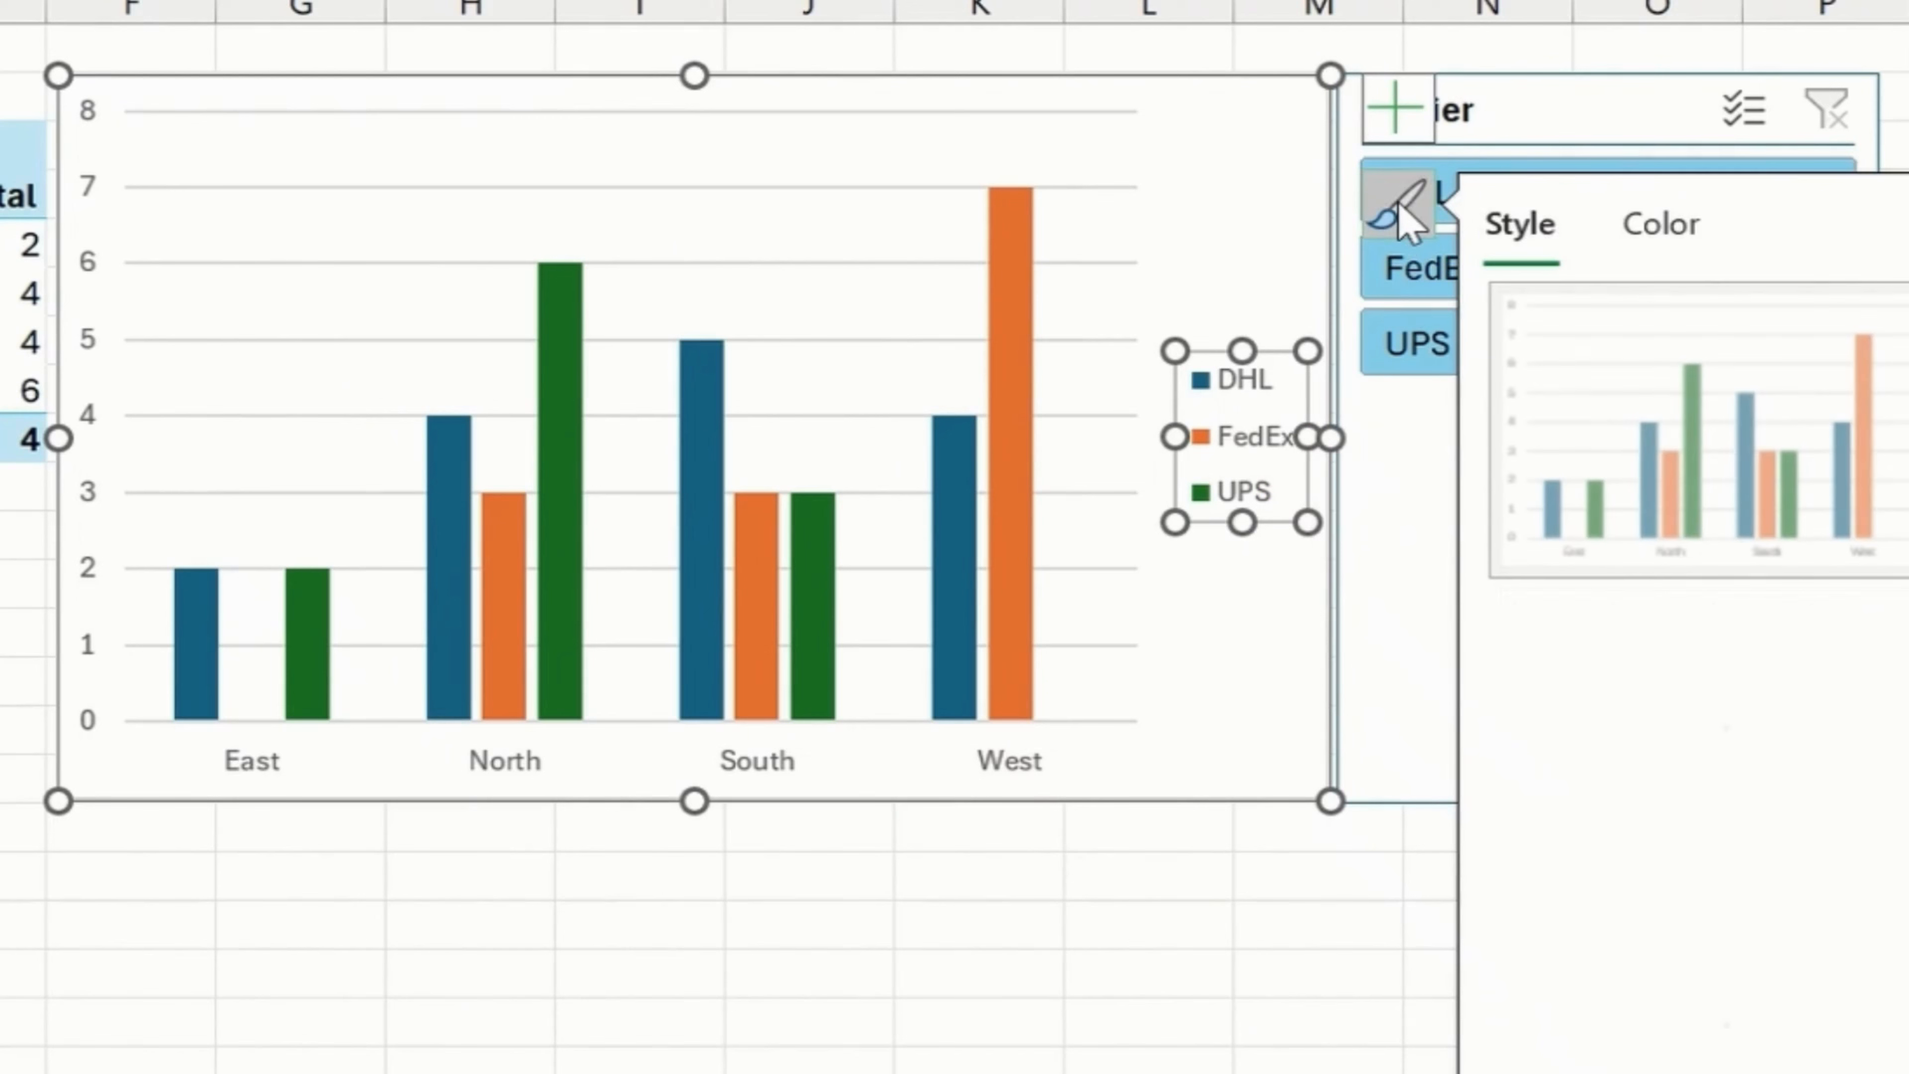
scroll(1715, 782, down, 3)
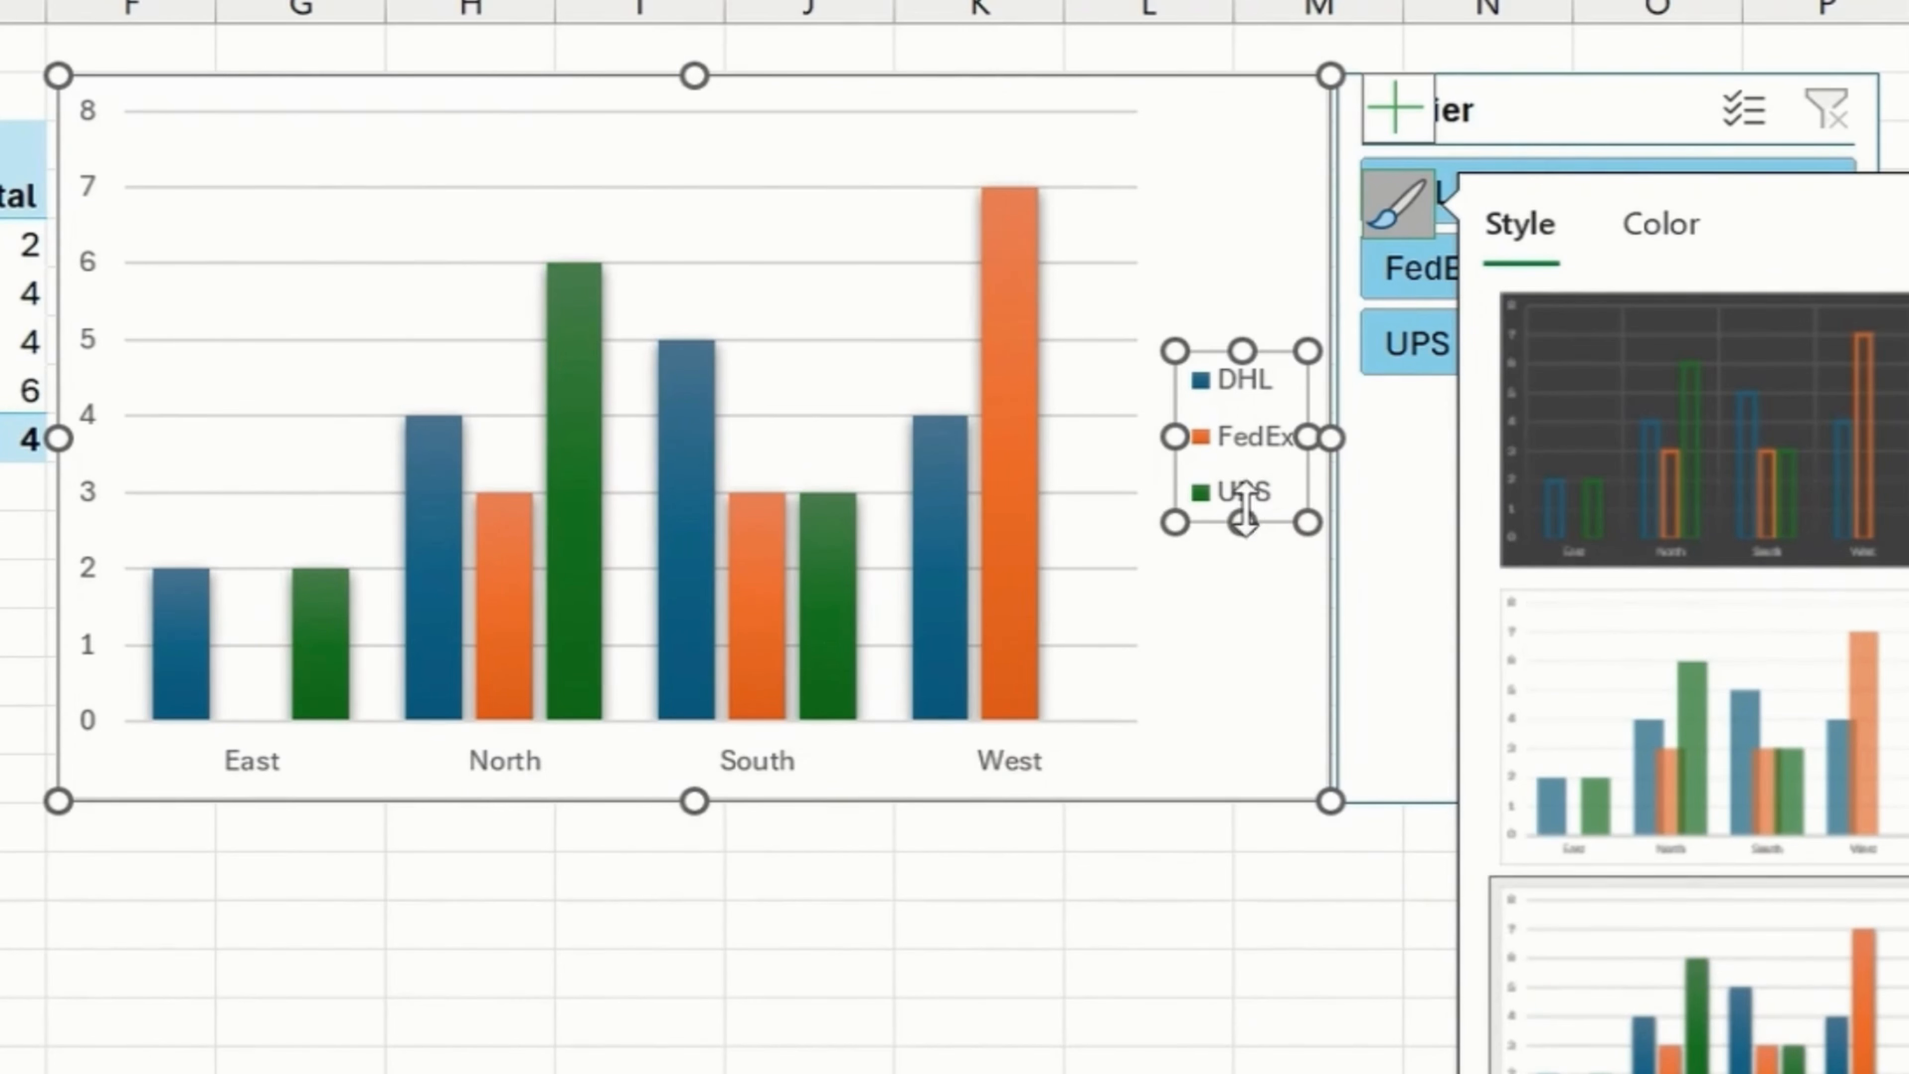
- Set the PivotChart's legend position to Top
click(1269, 505)
right_click(1280, 518)
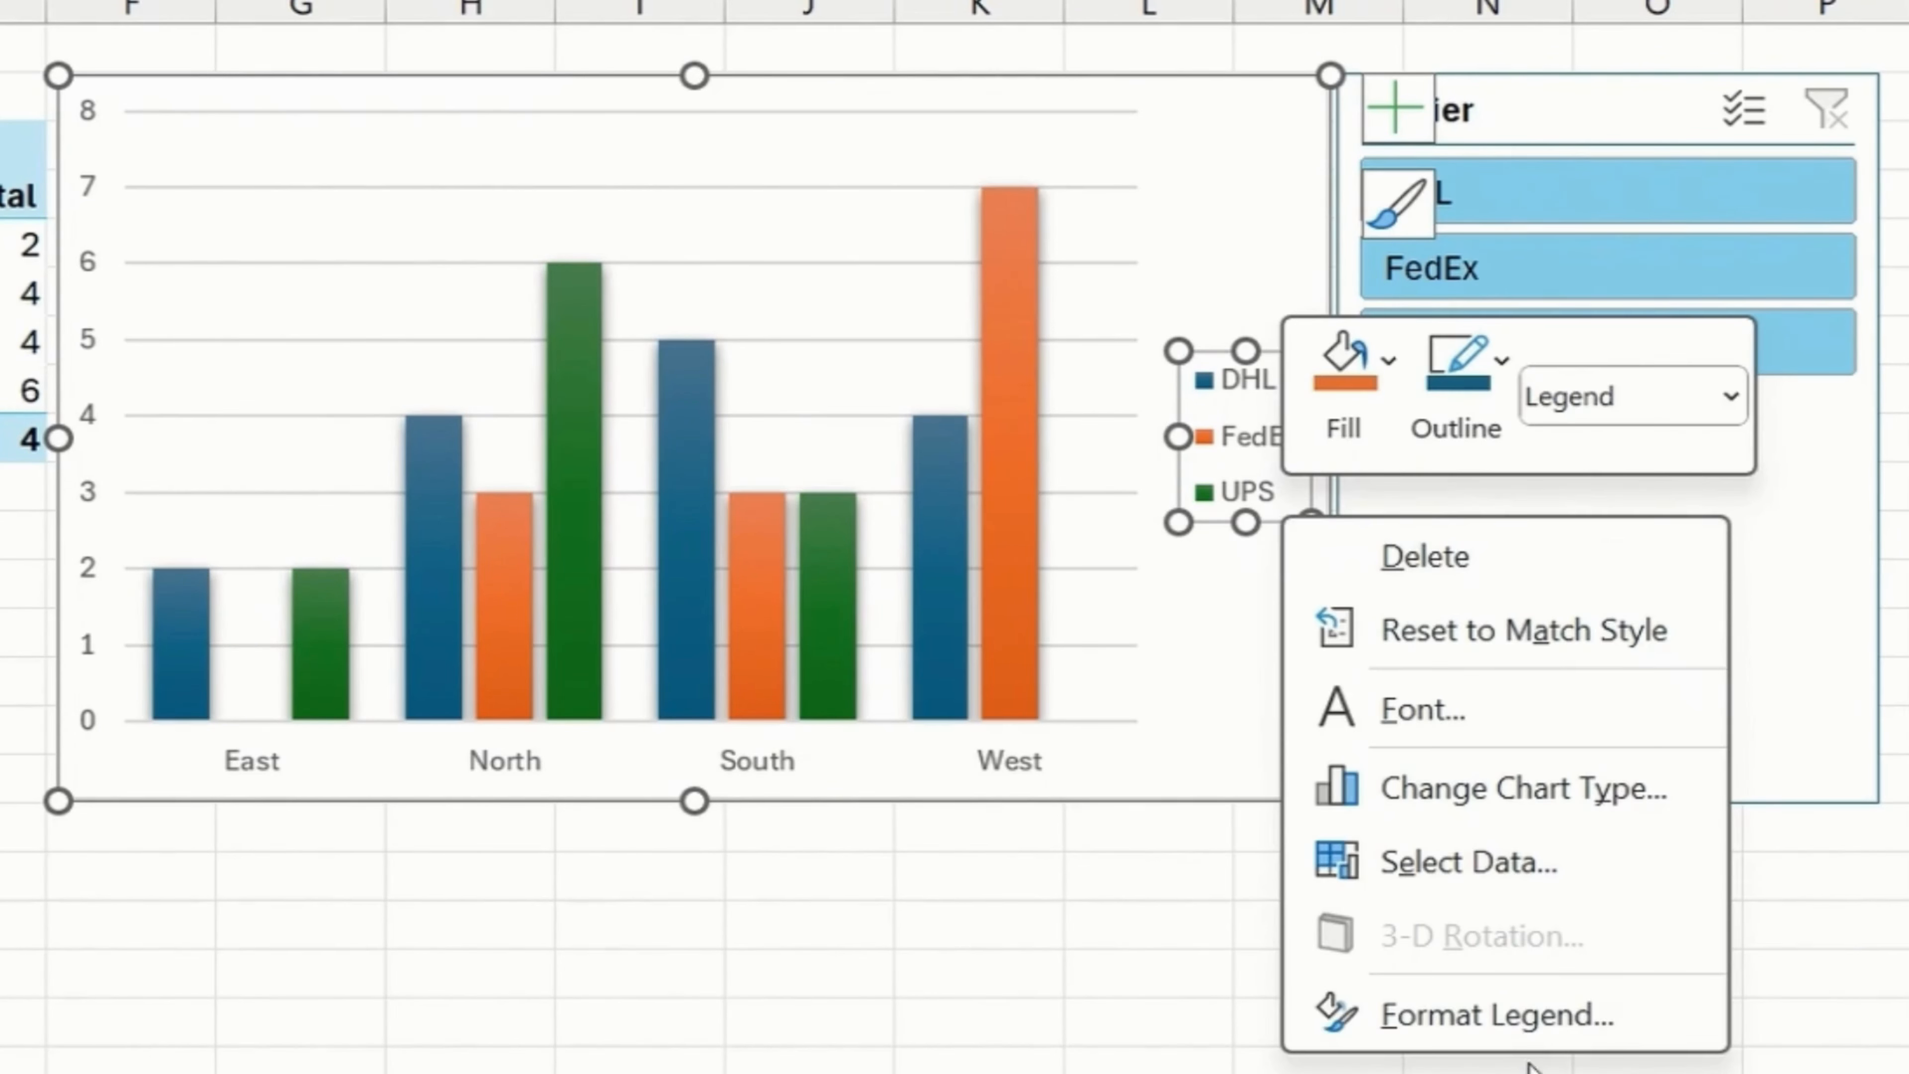
click(1519, 1028)
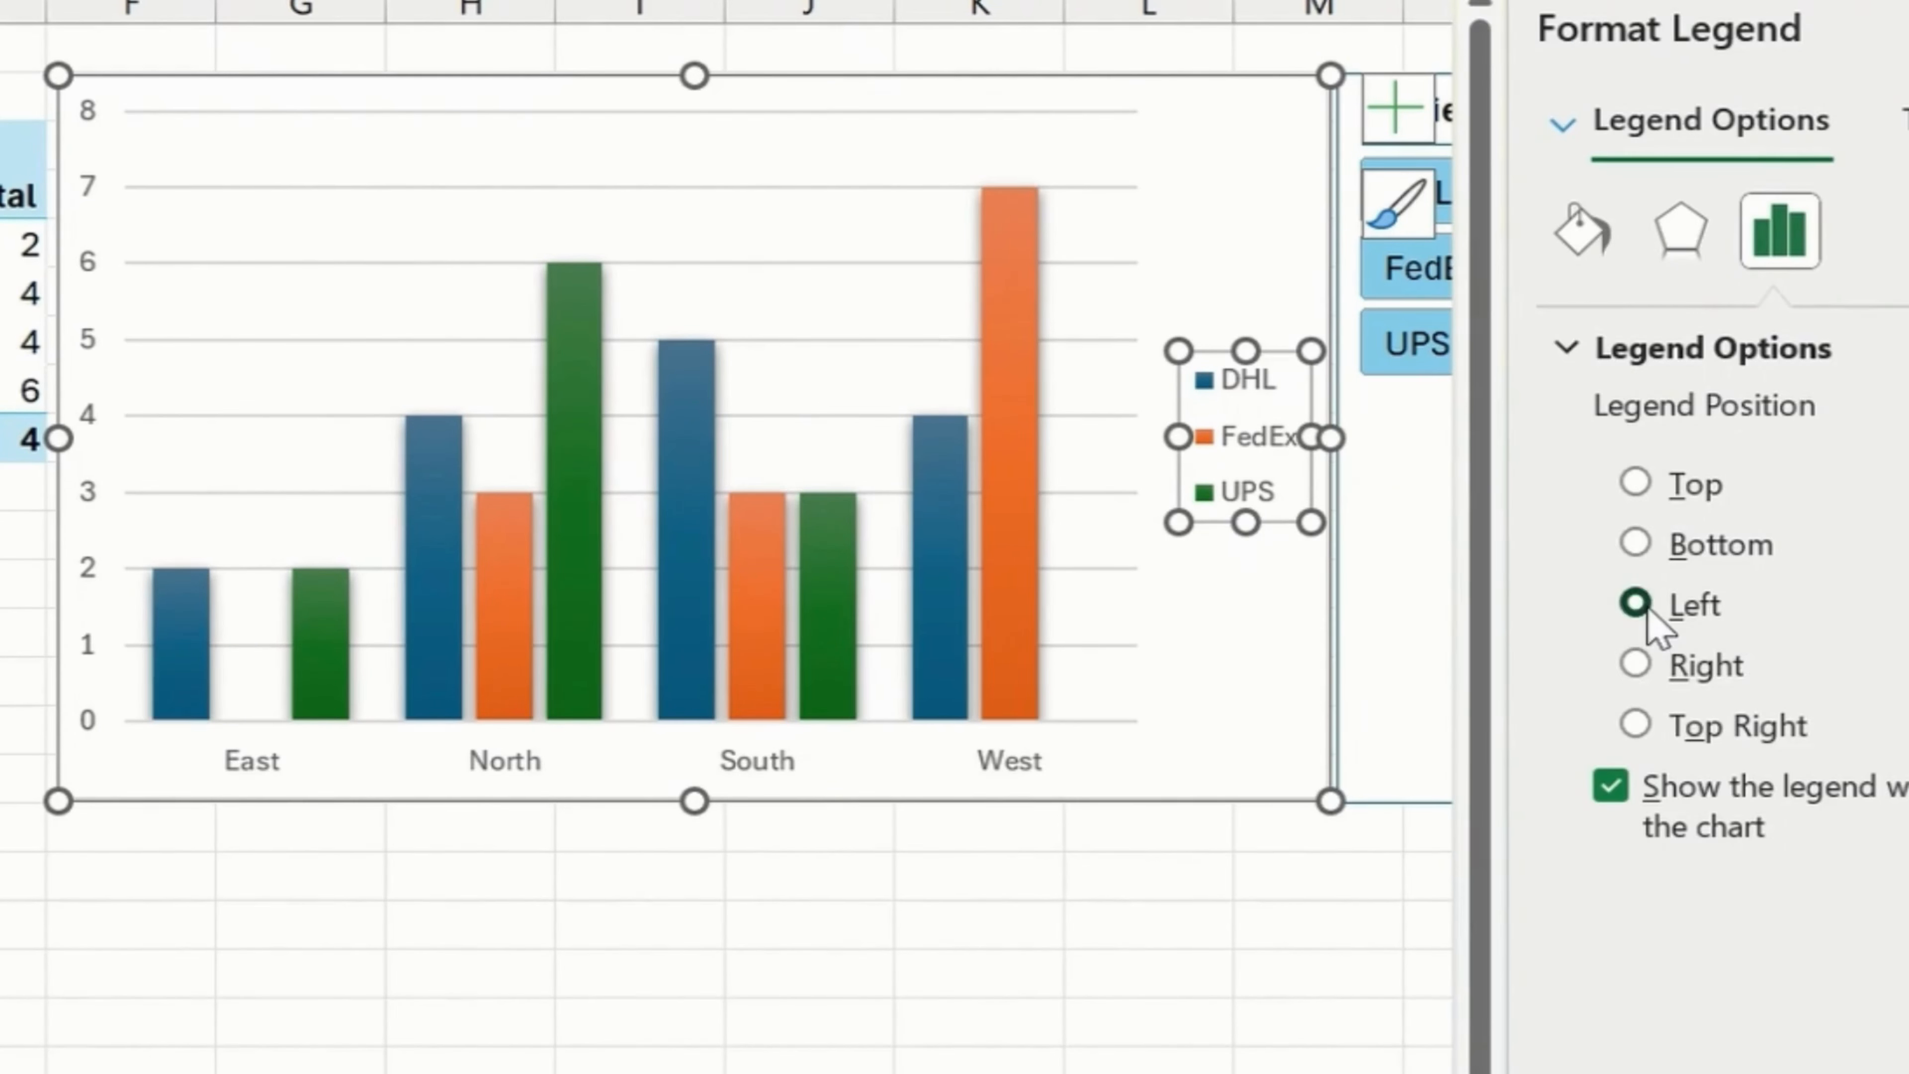
click(1645, 608)
click(1694, 484)
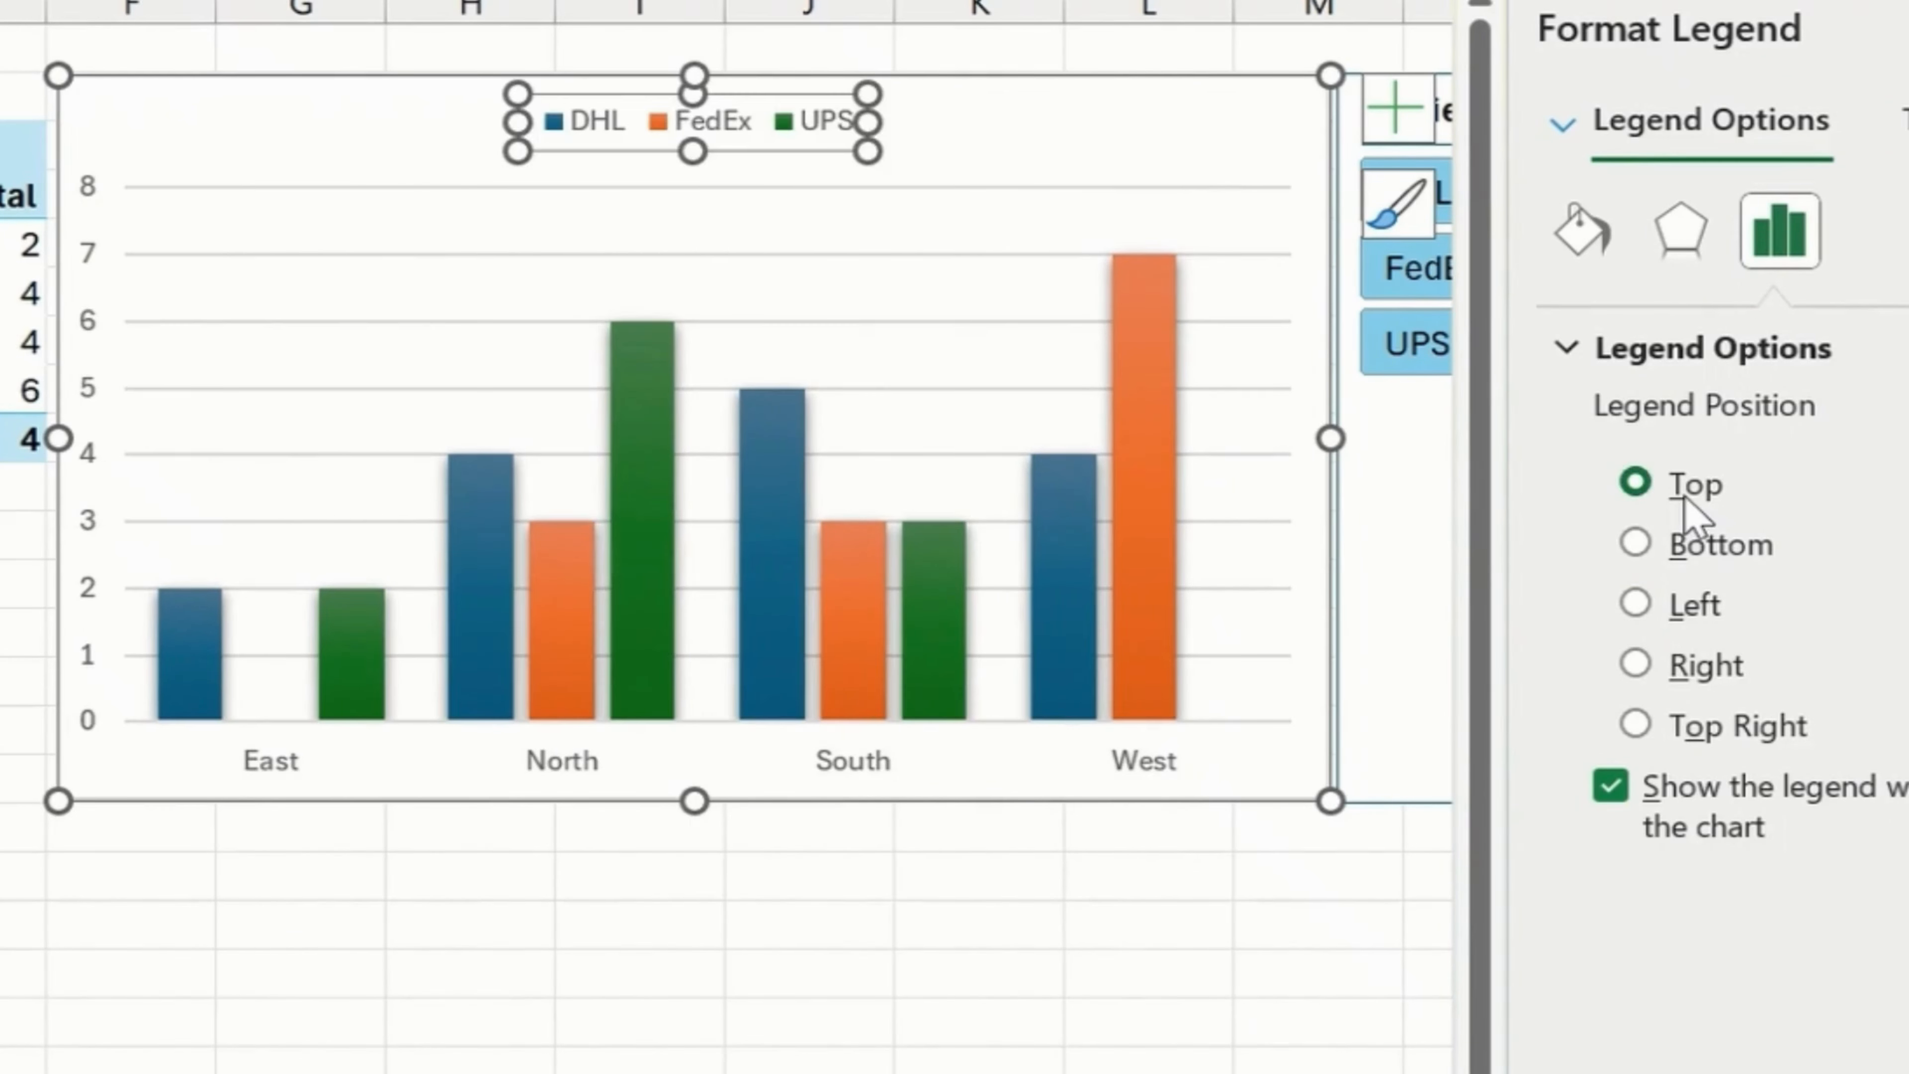
- Remove the gridlines from the PivotChart and add data labels to its columns
click(1107, 213)
click(1389, 131)
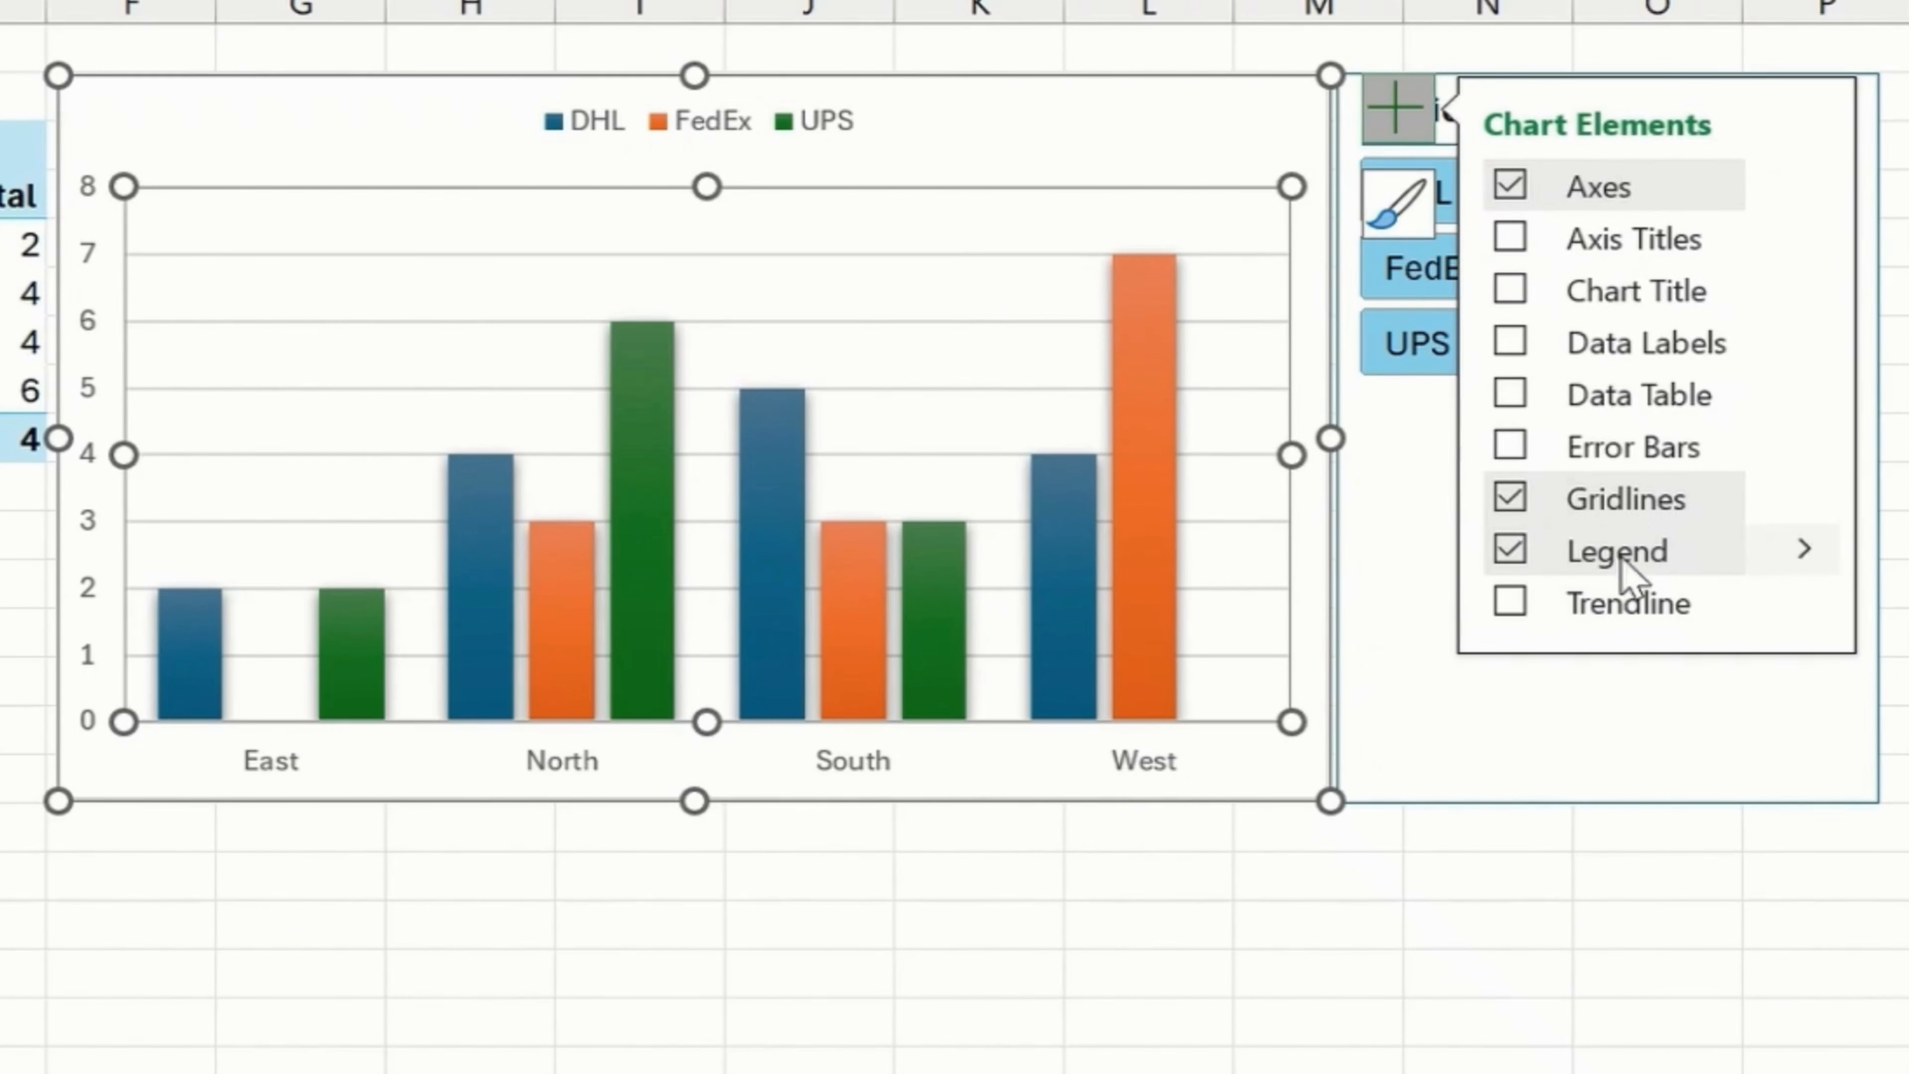
click(1510, 497)
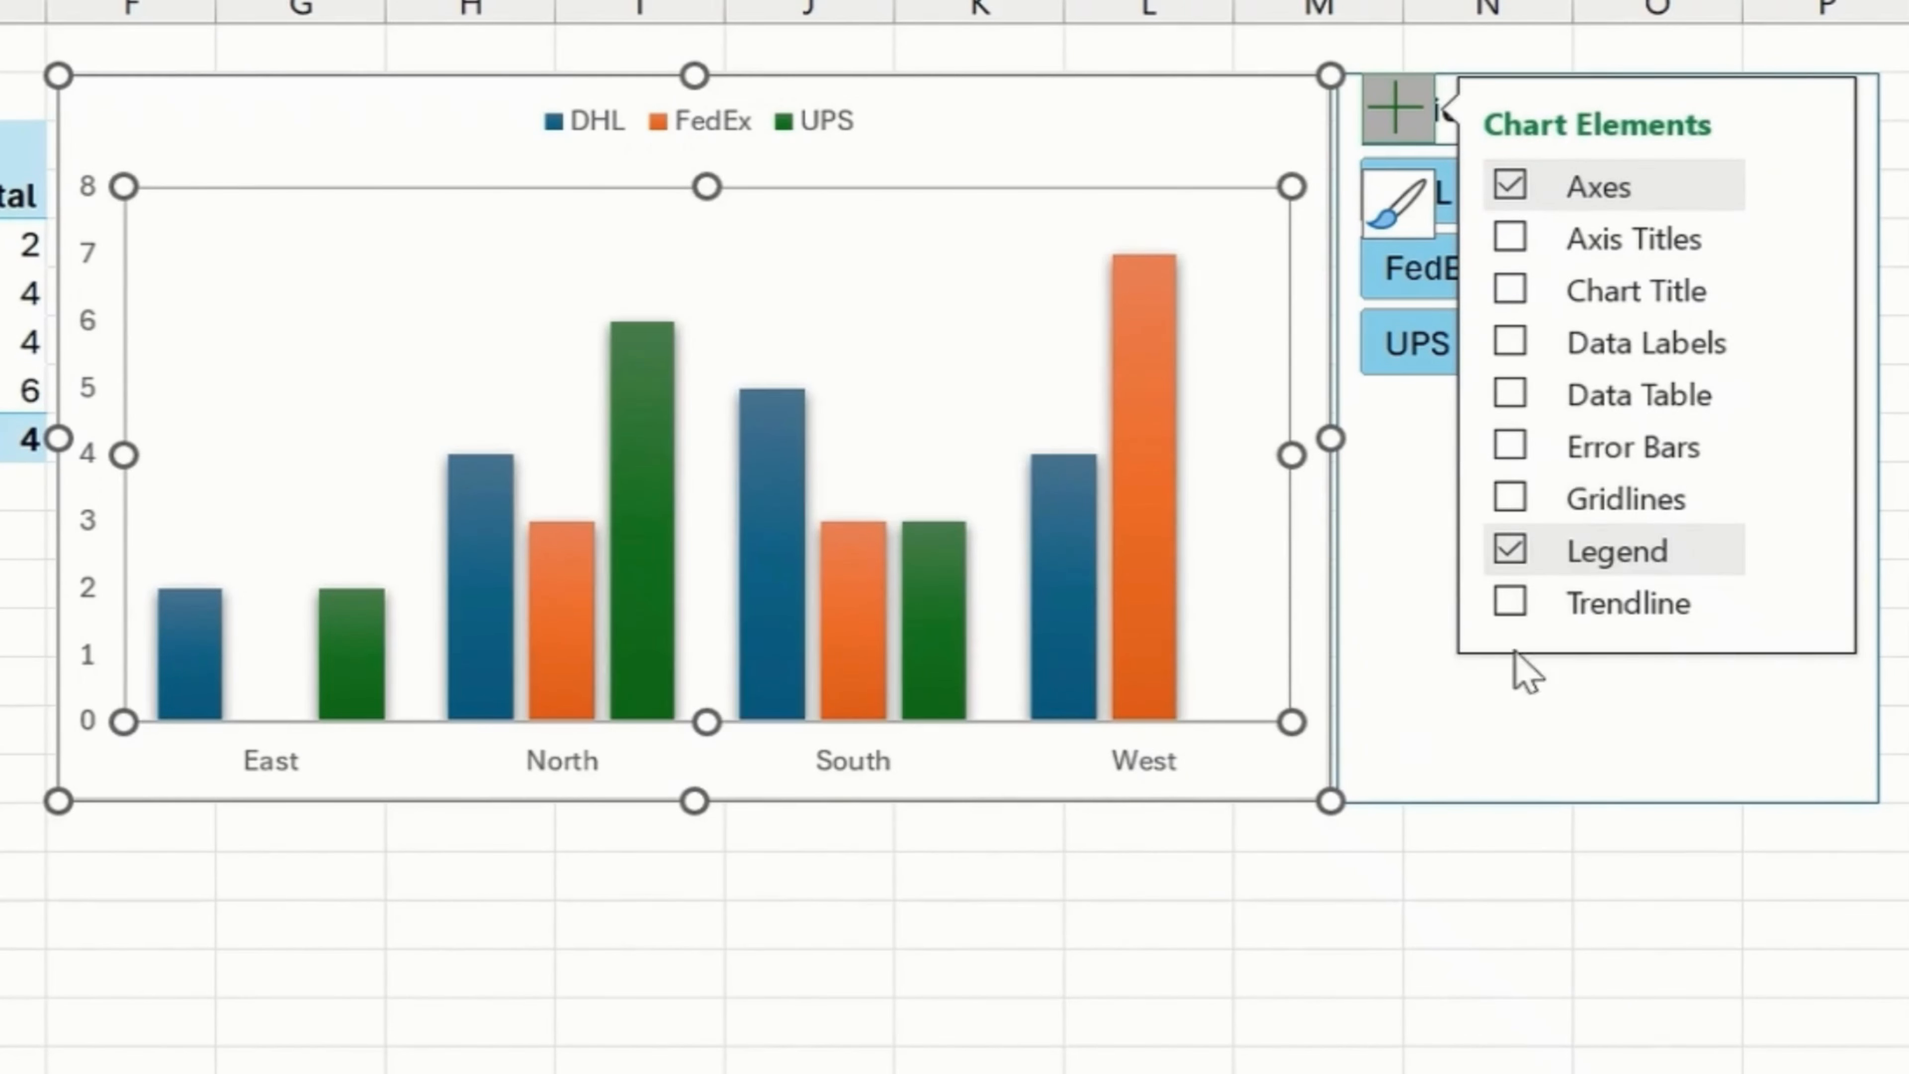
click(1509, 342)
click(1107, 795)
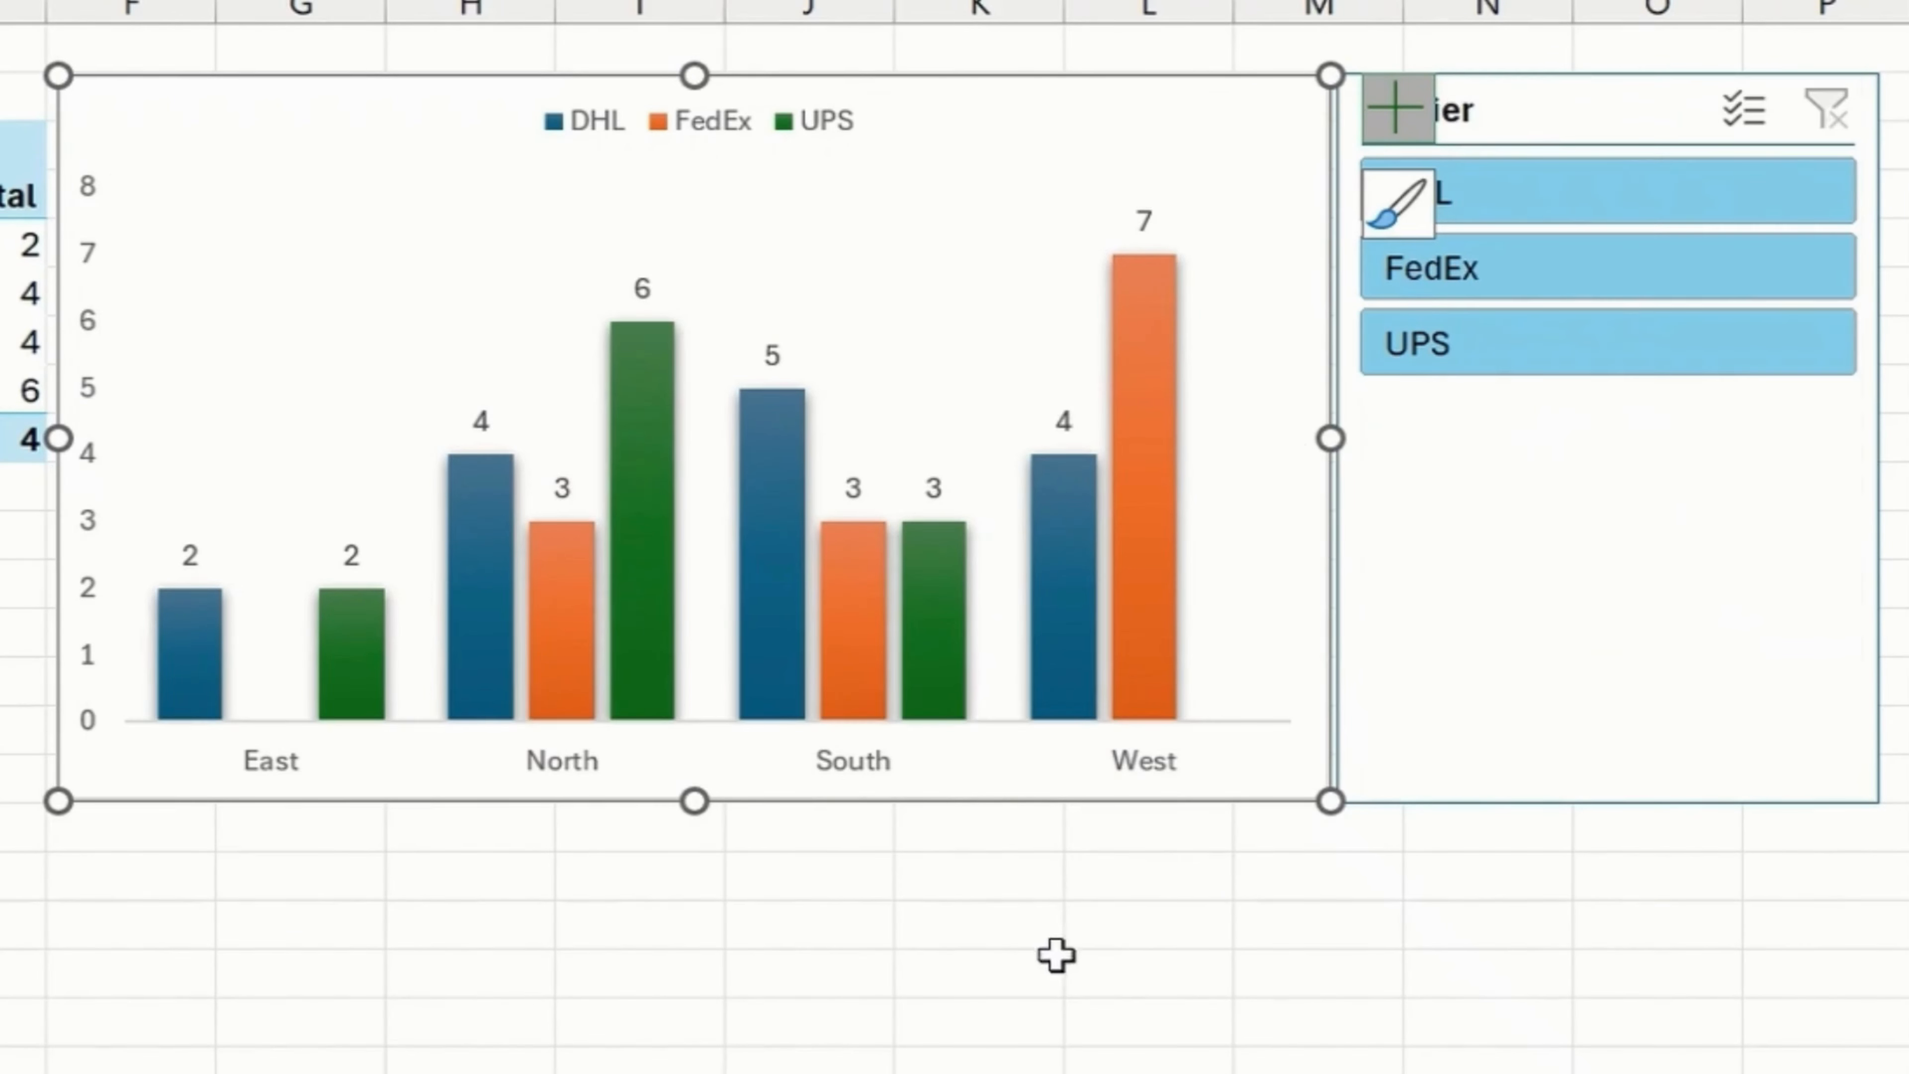
- Delete the vertical value axis from the PivotChart
click(1053, 966)
click(98, 191)
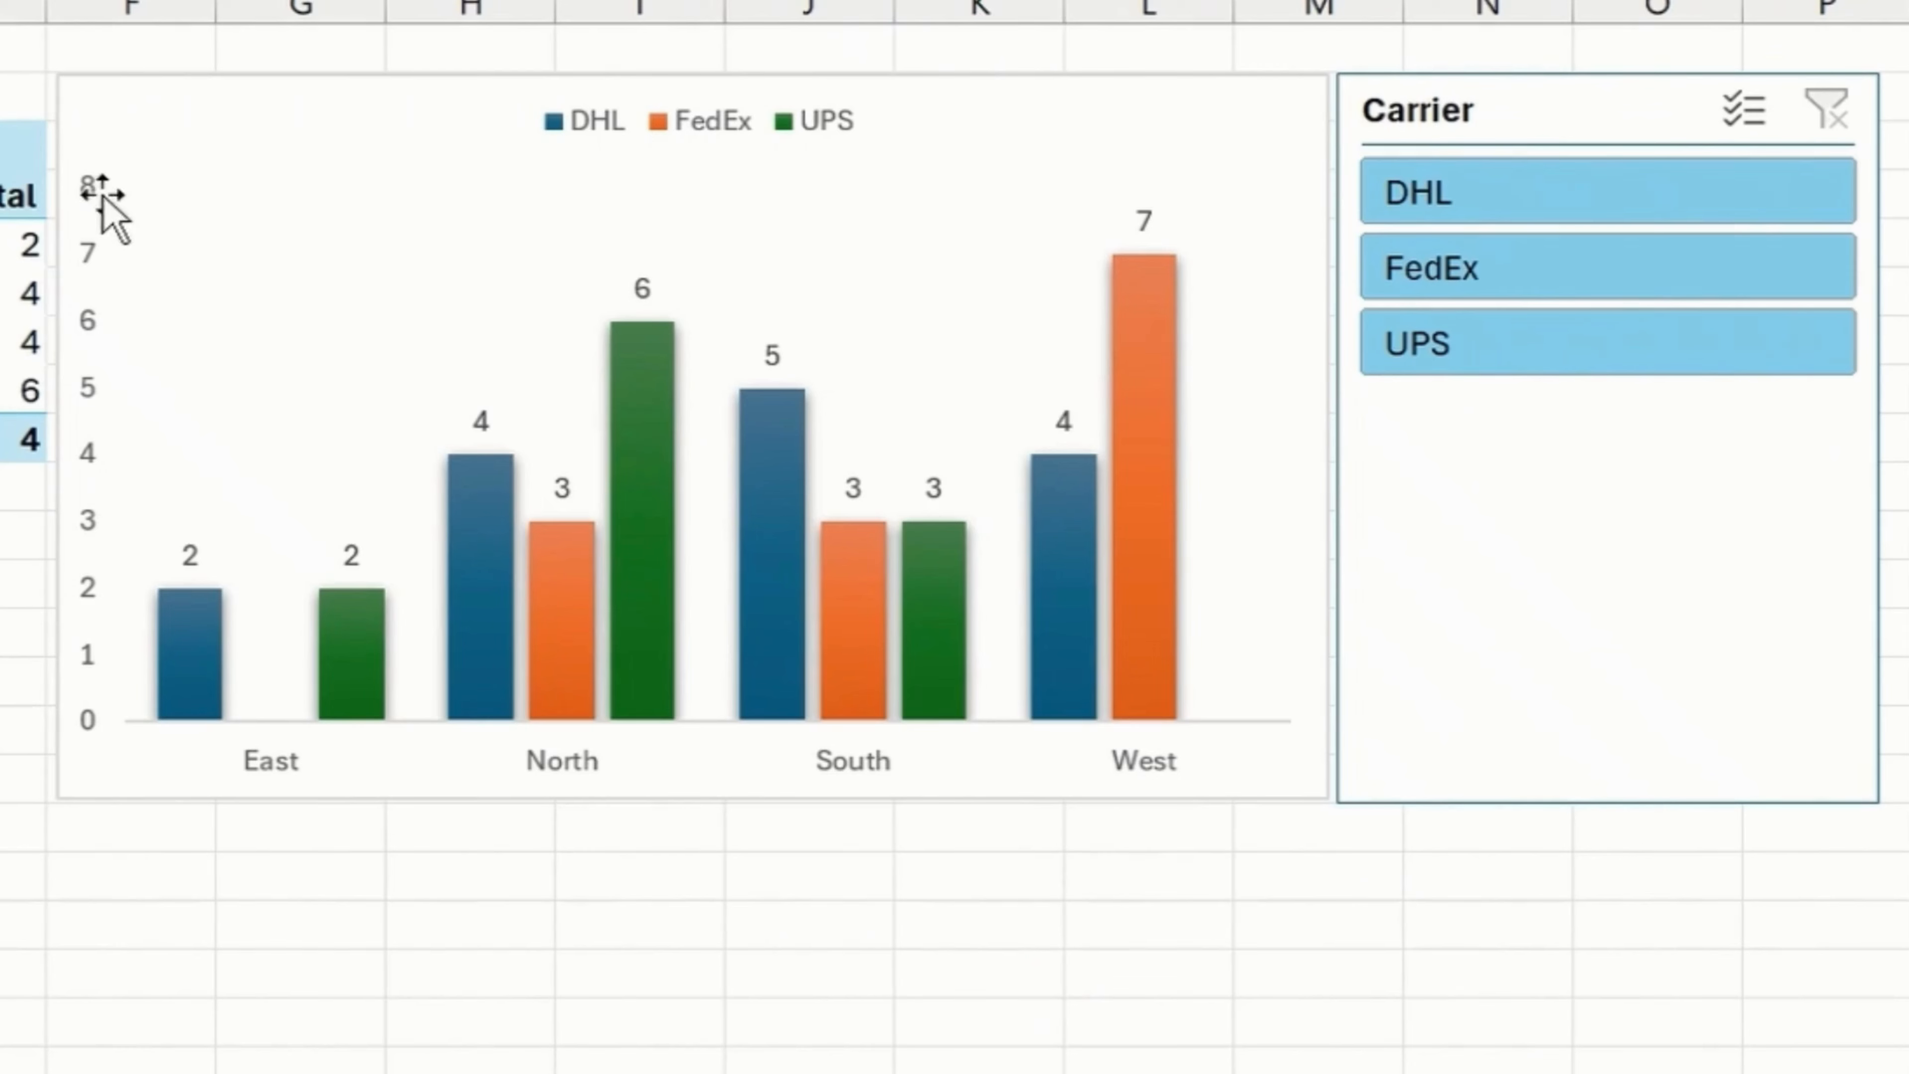
click(94, 197)
key(Delete)
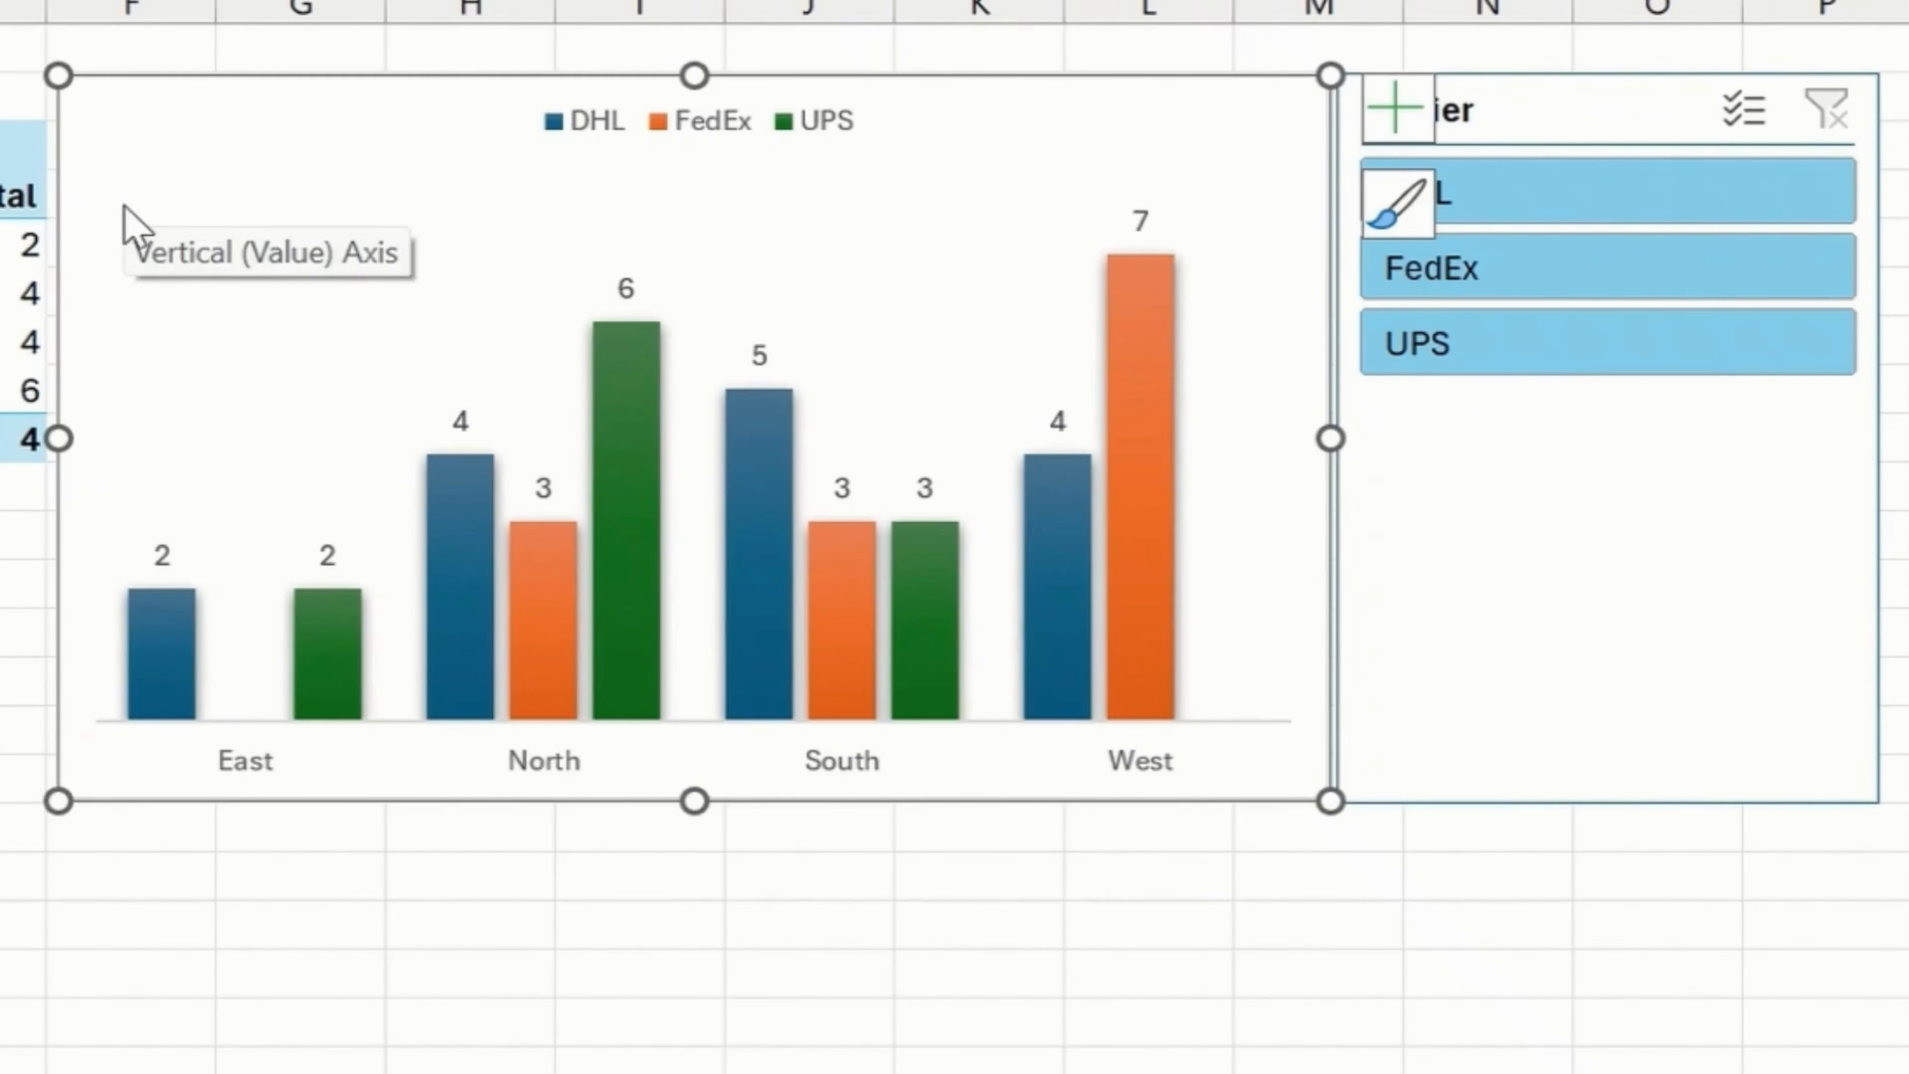
click(770, 836)
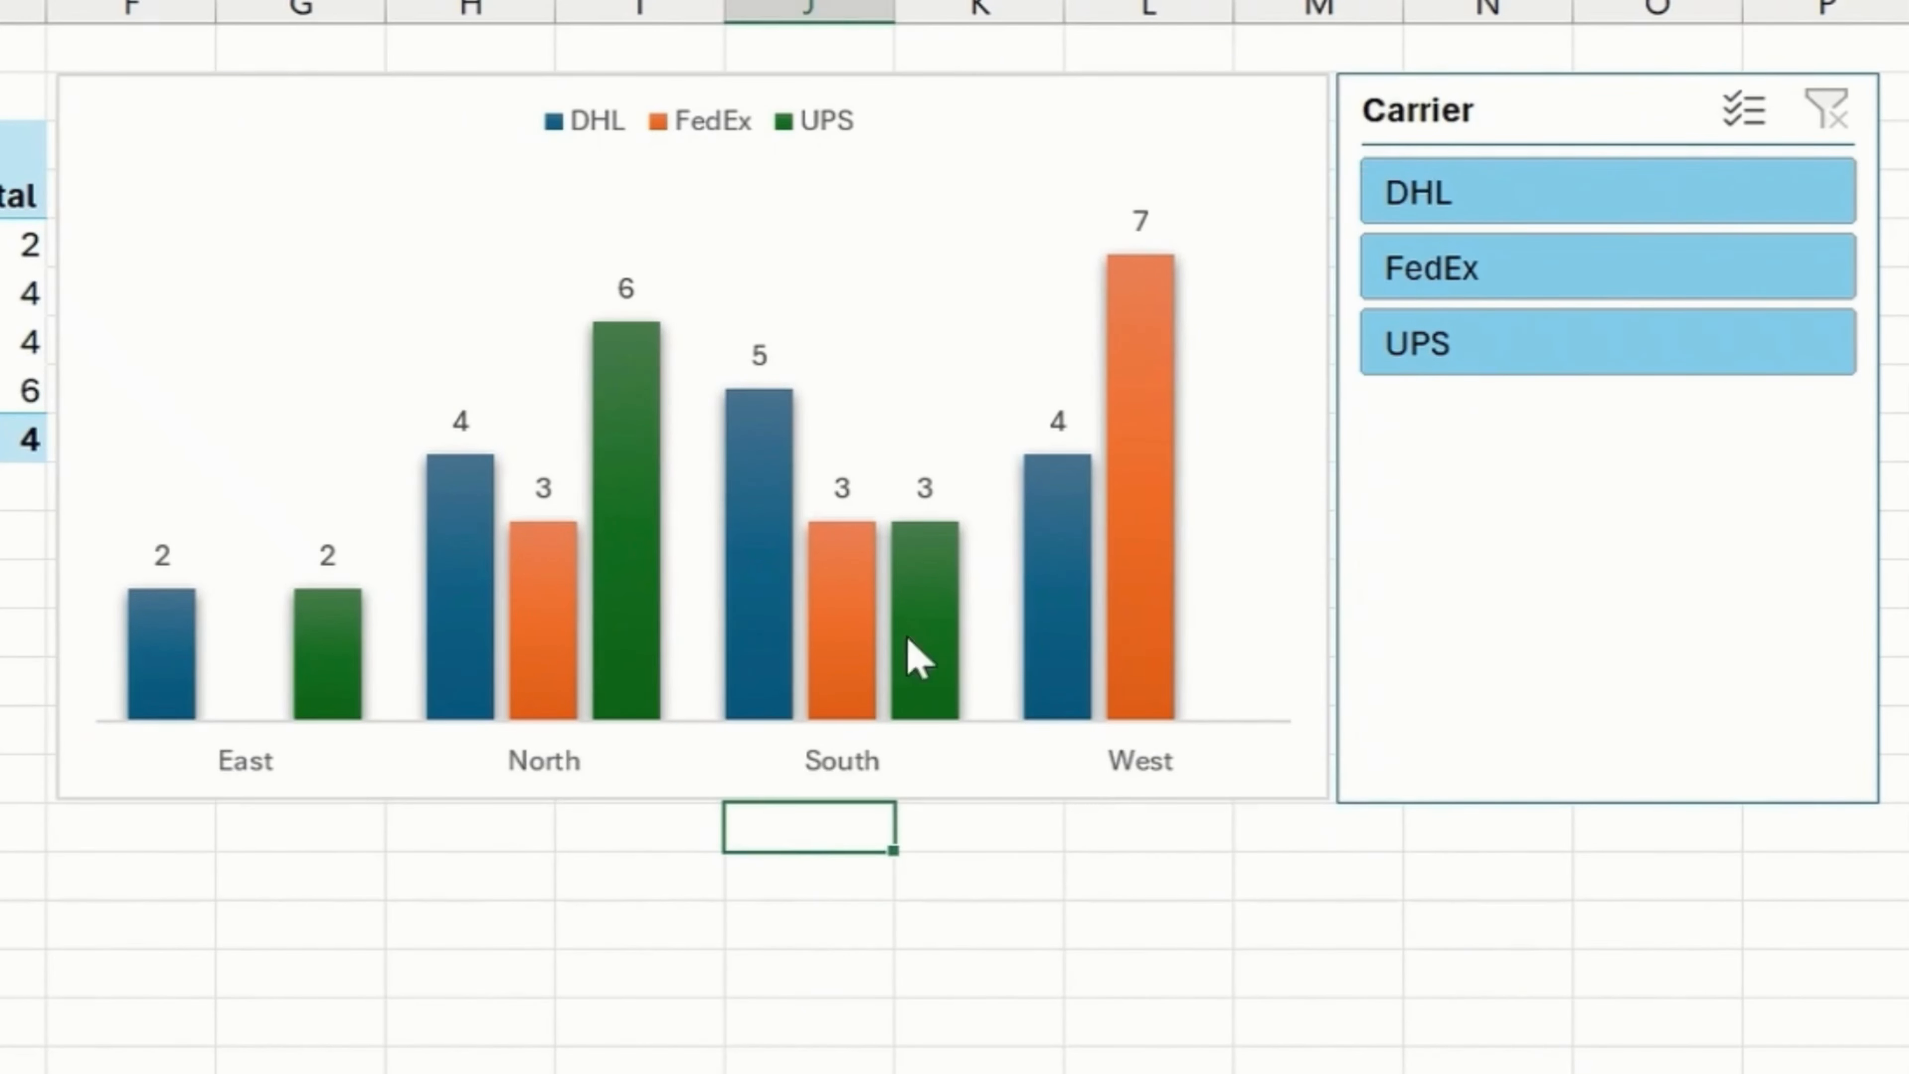
- Filter the PivotTable and PivotChart to DHL with the Carrier slicer
click(1461, 200)
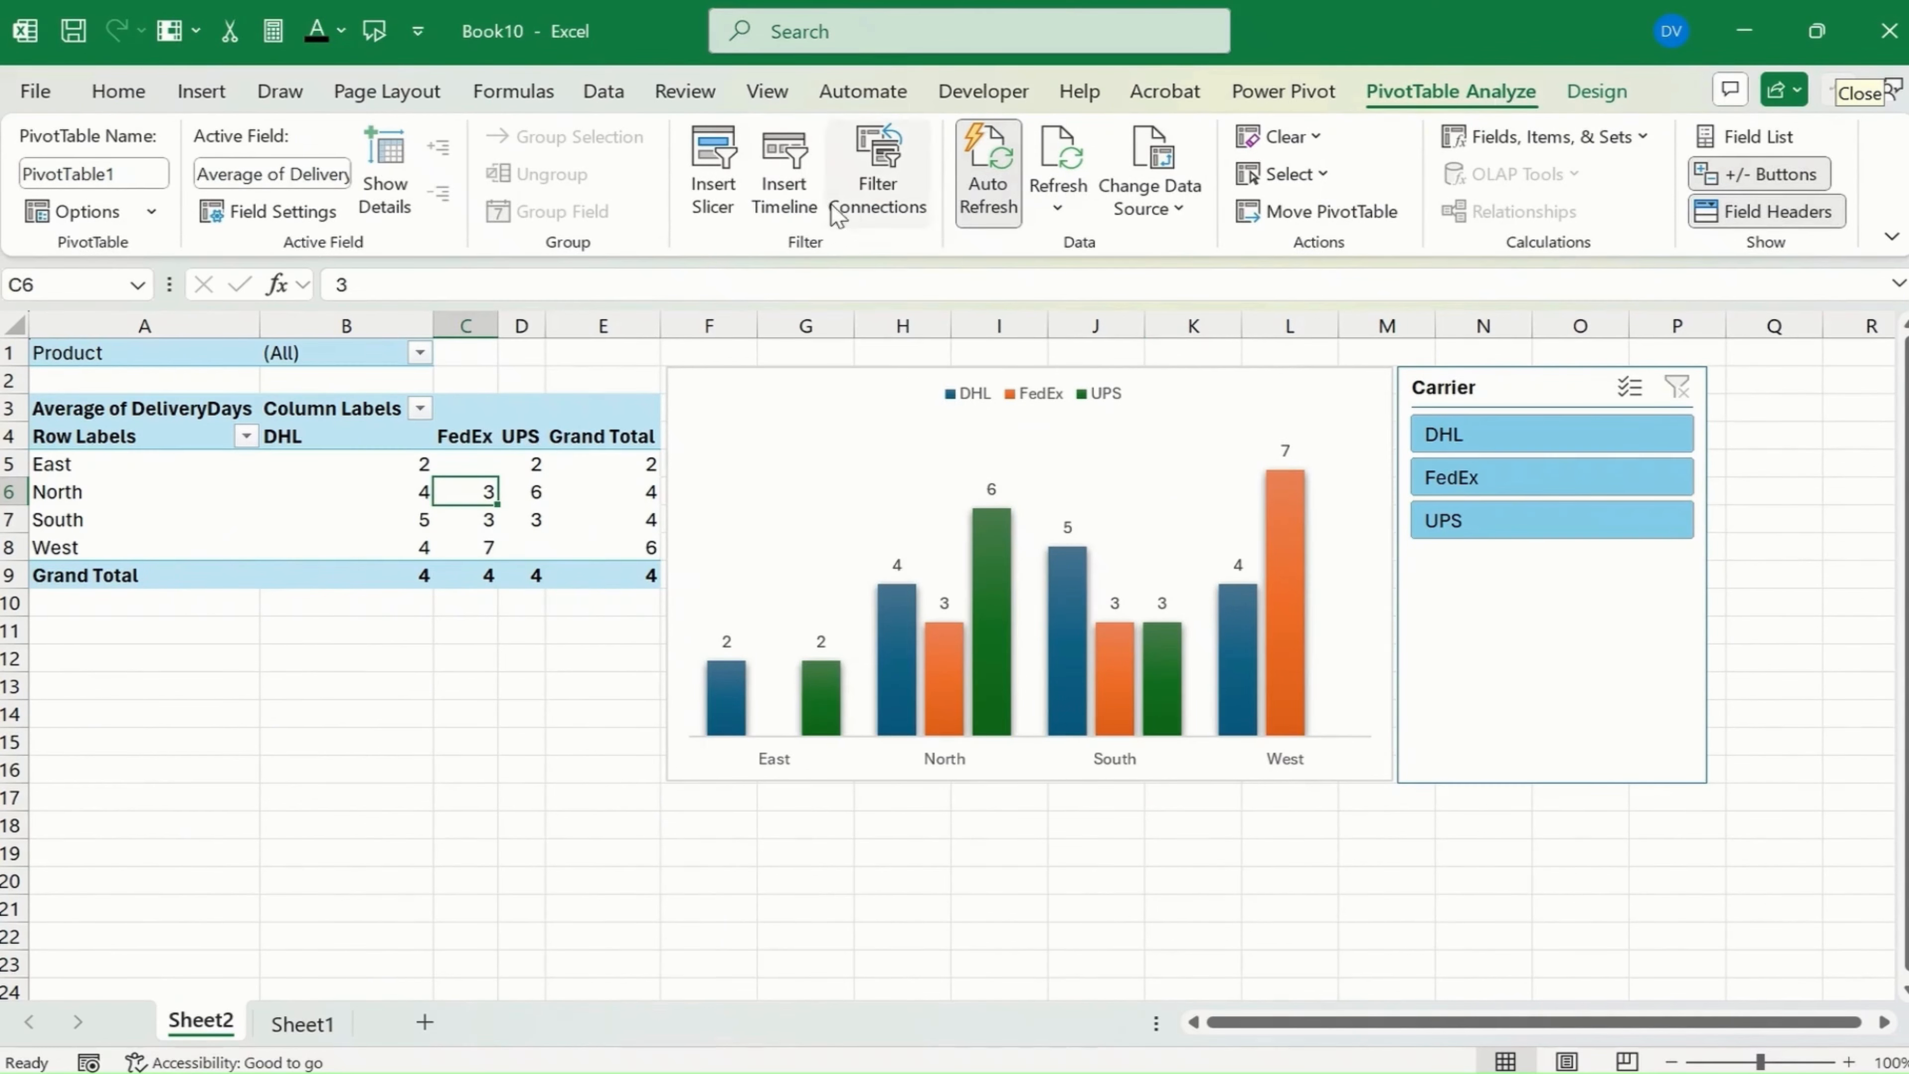
- Insert an OrderDate timeline and fit it directly beneath the PivotChart and Carrier slicer, about 18.4 cm wide
click(812, 194)
click(399, 306)
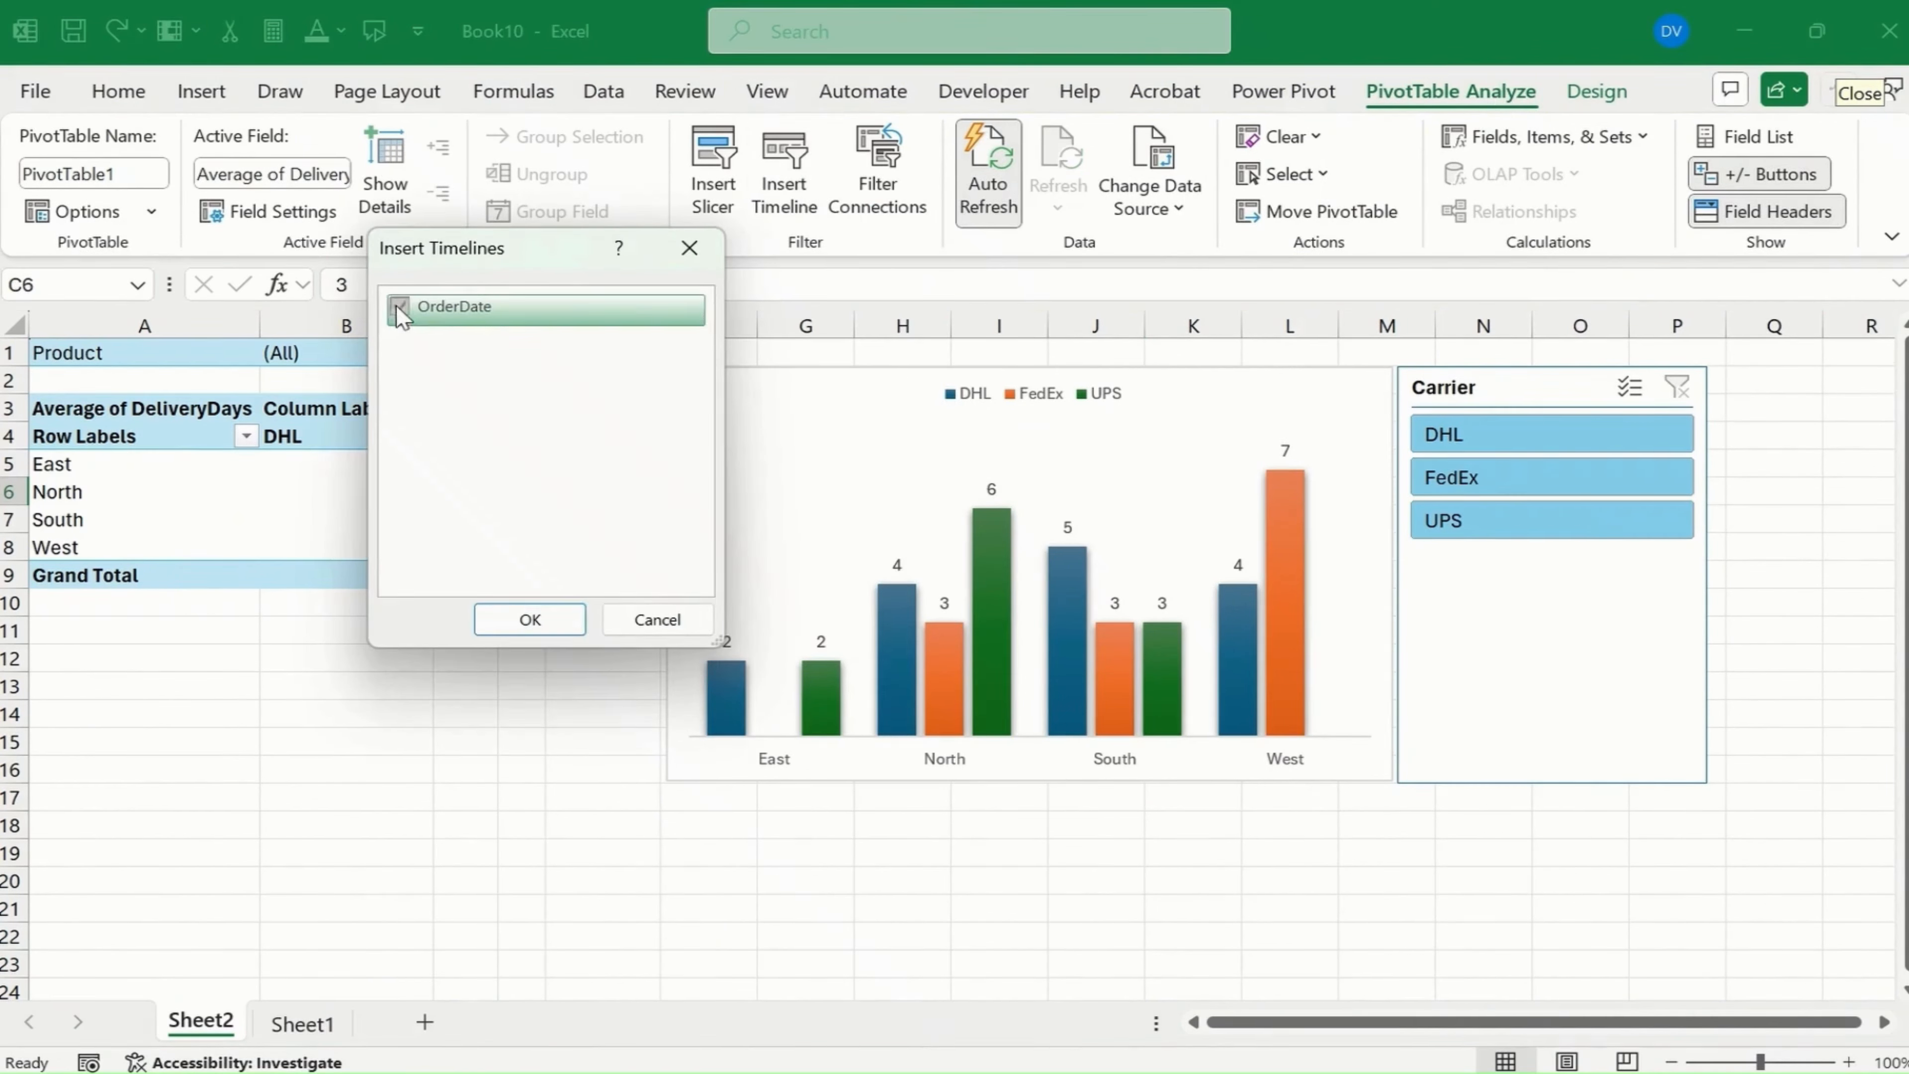
click(523, 619)
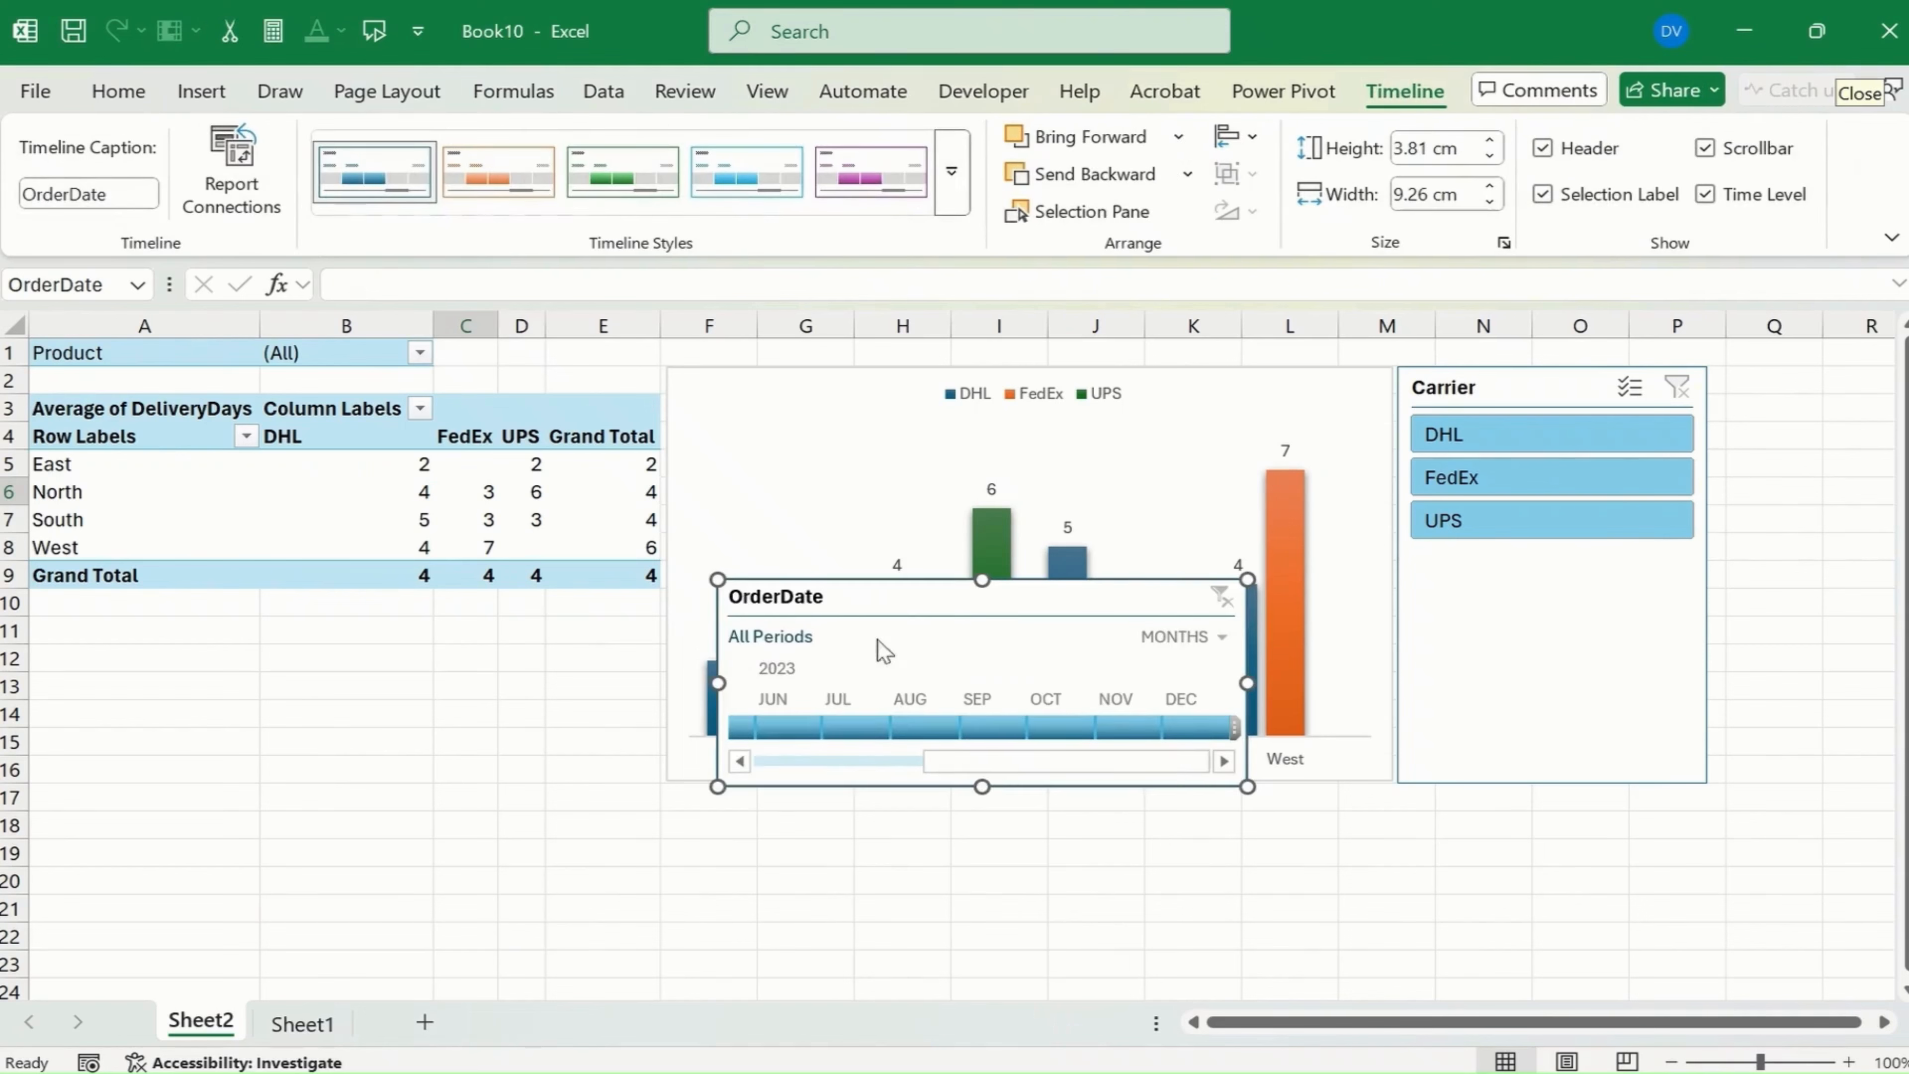
drag(884, 585, 831, 814)
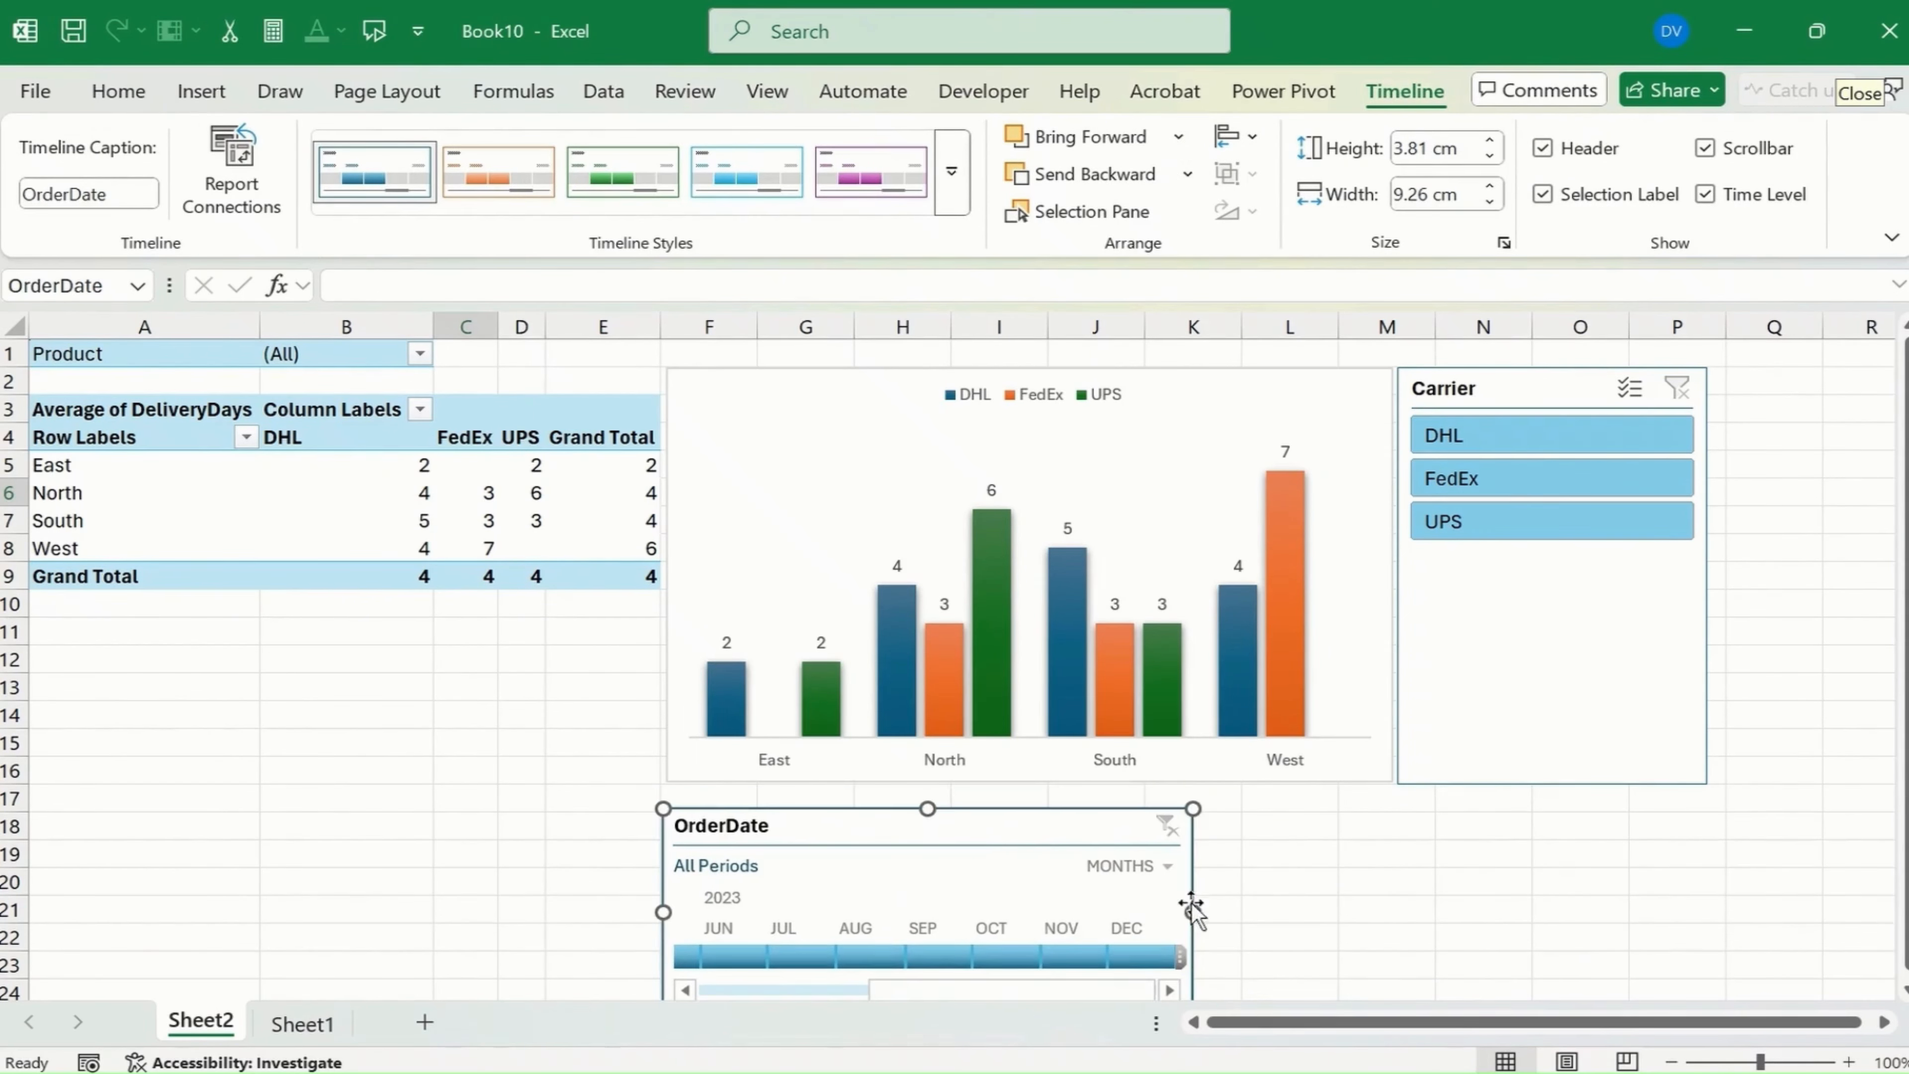
drag(1192, 908, 1714, 854)
drag(1243, 827, 1246, 803)
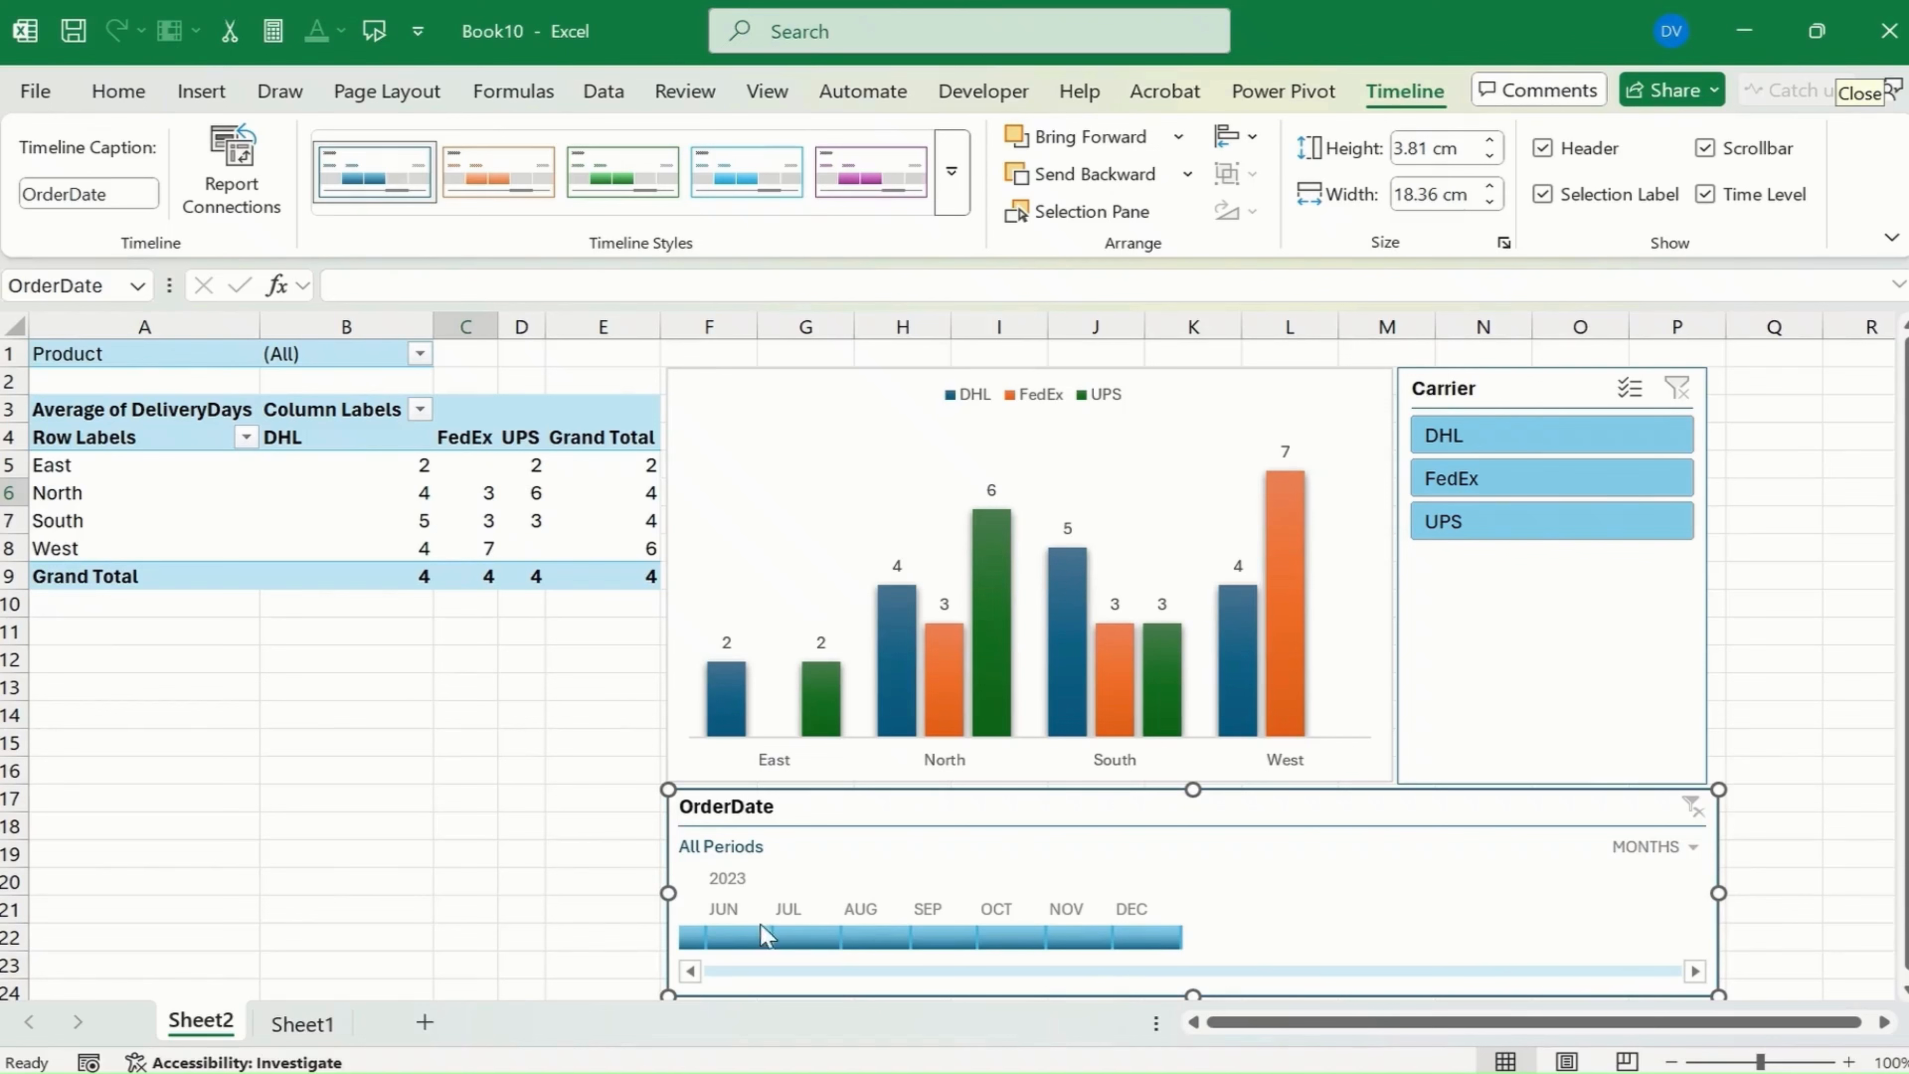
- Filter the PivotTable and PivotChart to January through May 2023 with the OrderDate timeline
click(730, 940)
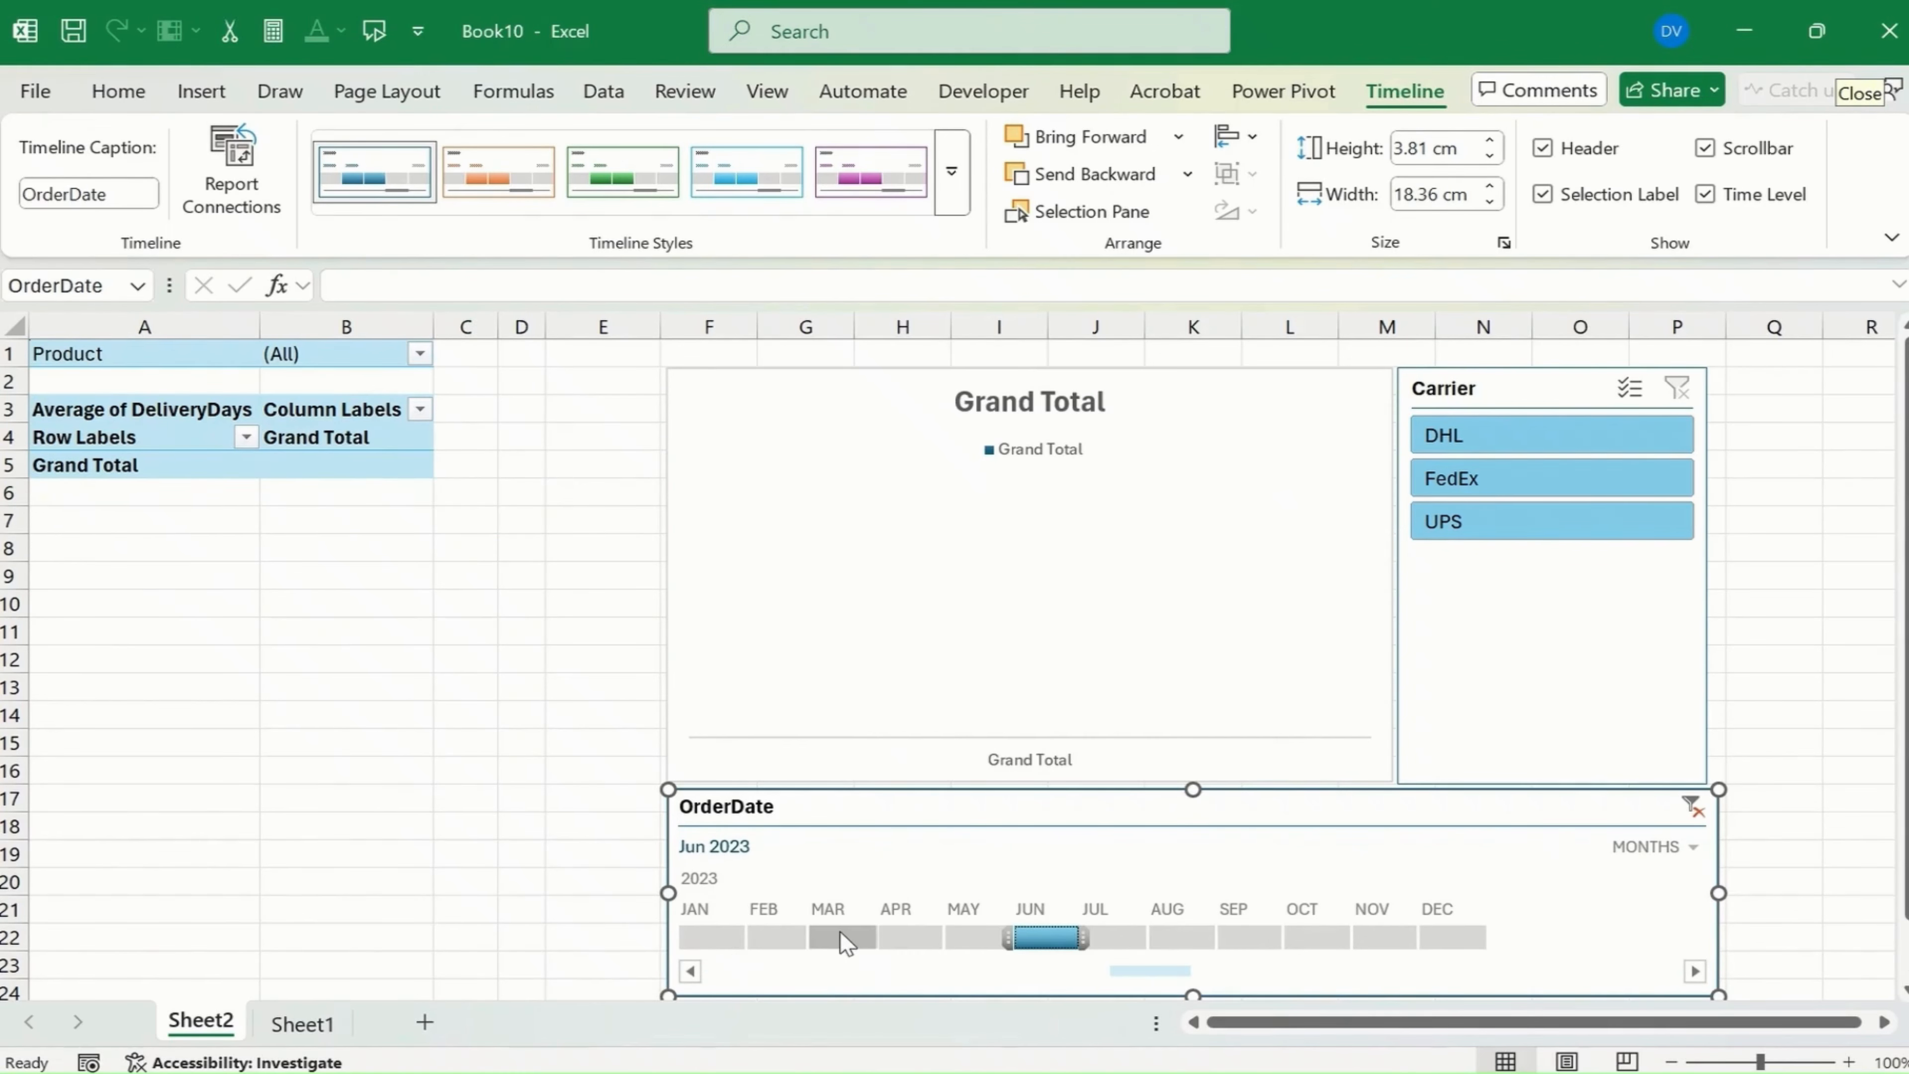
click(782, 939)
click(970, 939)
click(1065, 935)
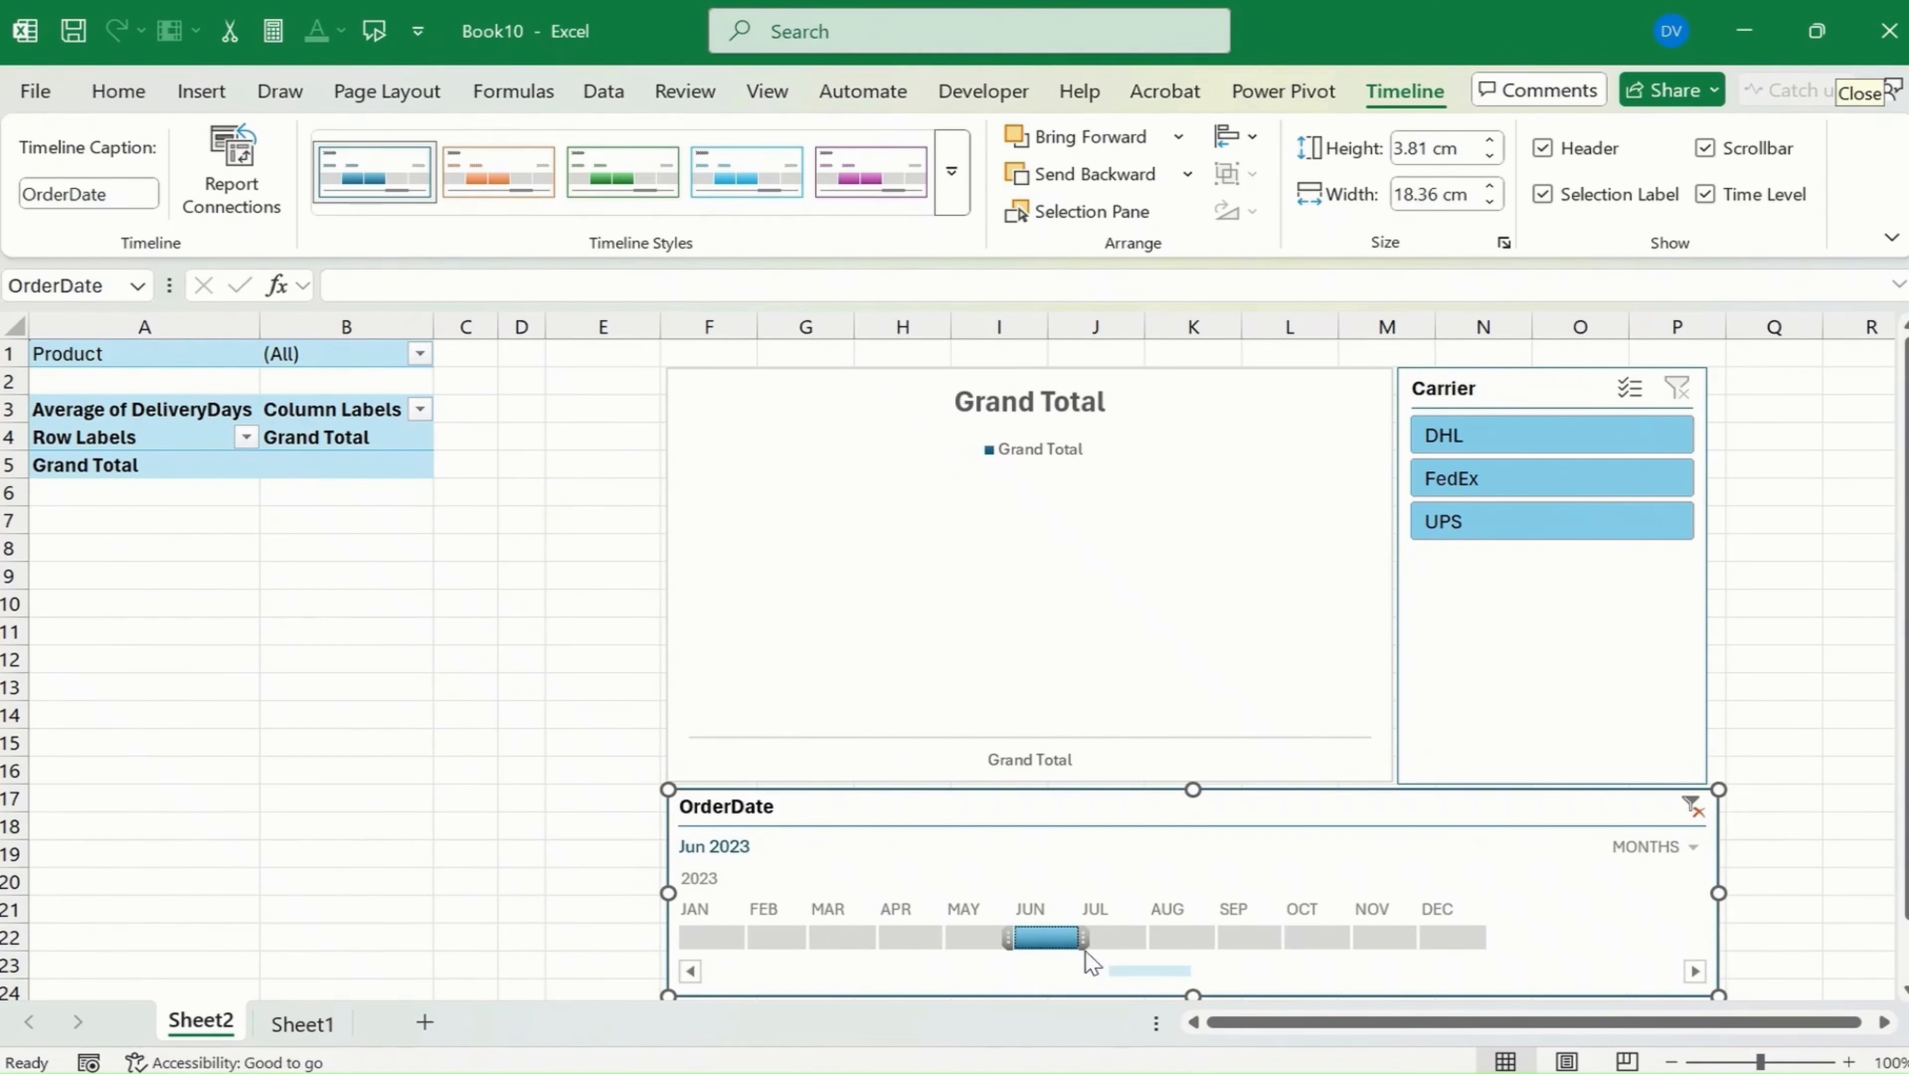
drag(1004, 942, 688, 943)
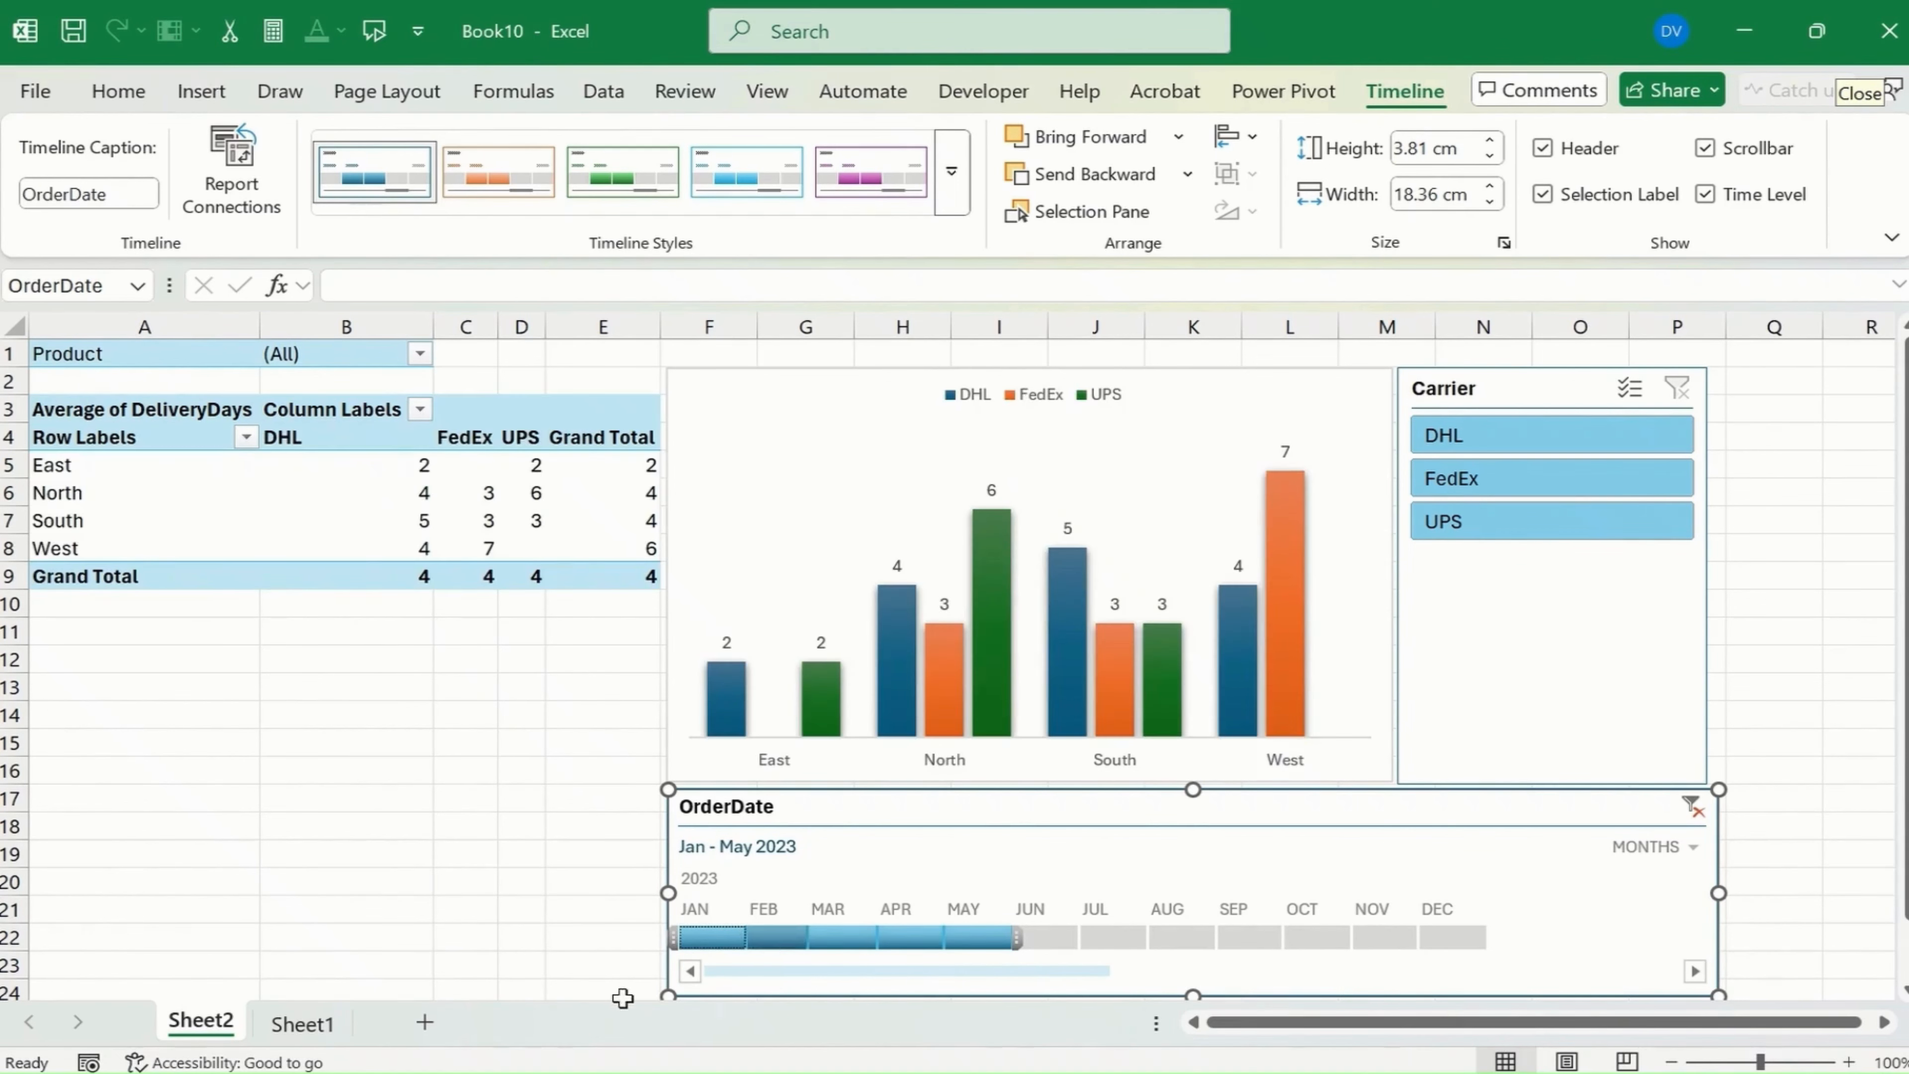
- Examine the OrderDate values in the source table on Sheet1 to see which months they cover
click(302, 1024)
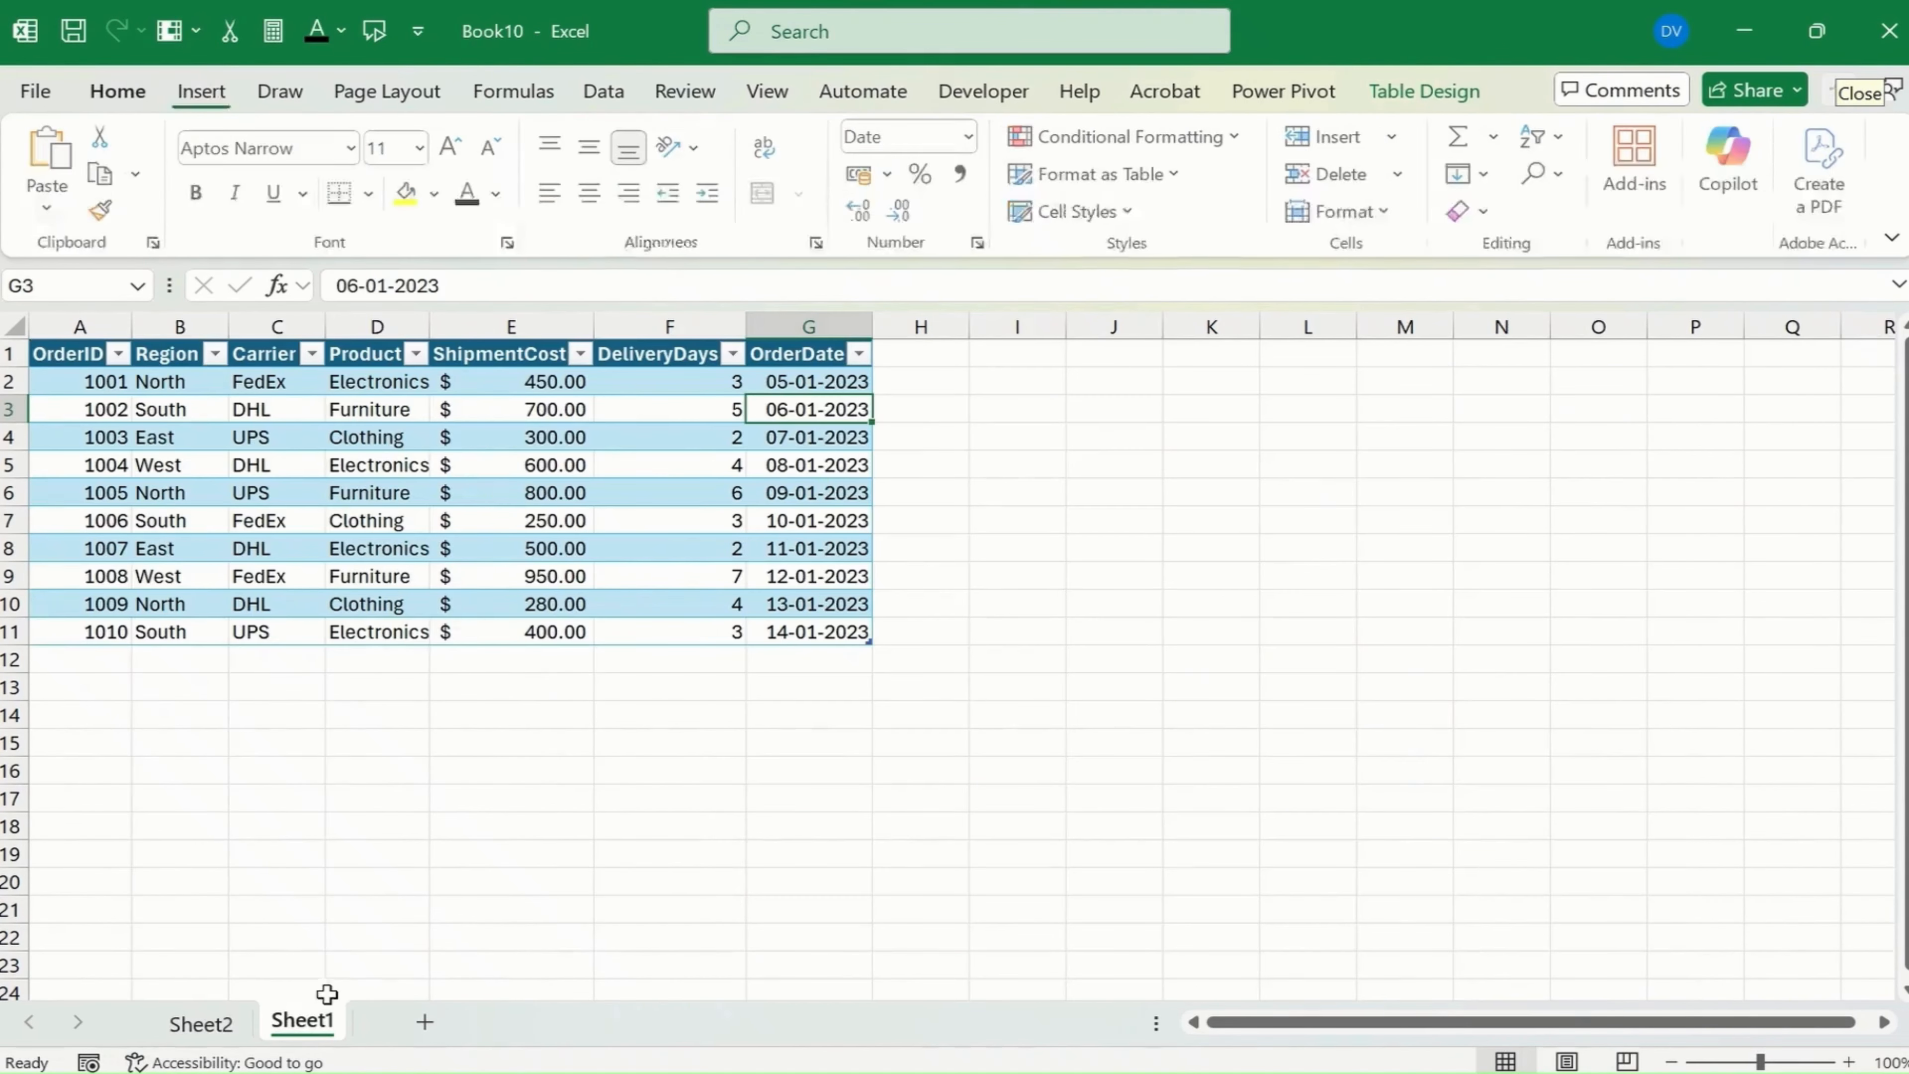
click(823, 384)
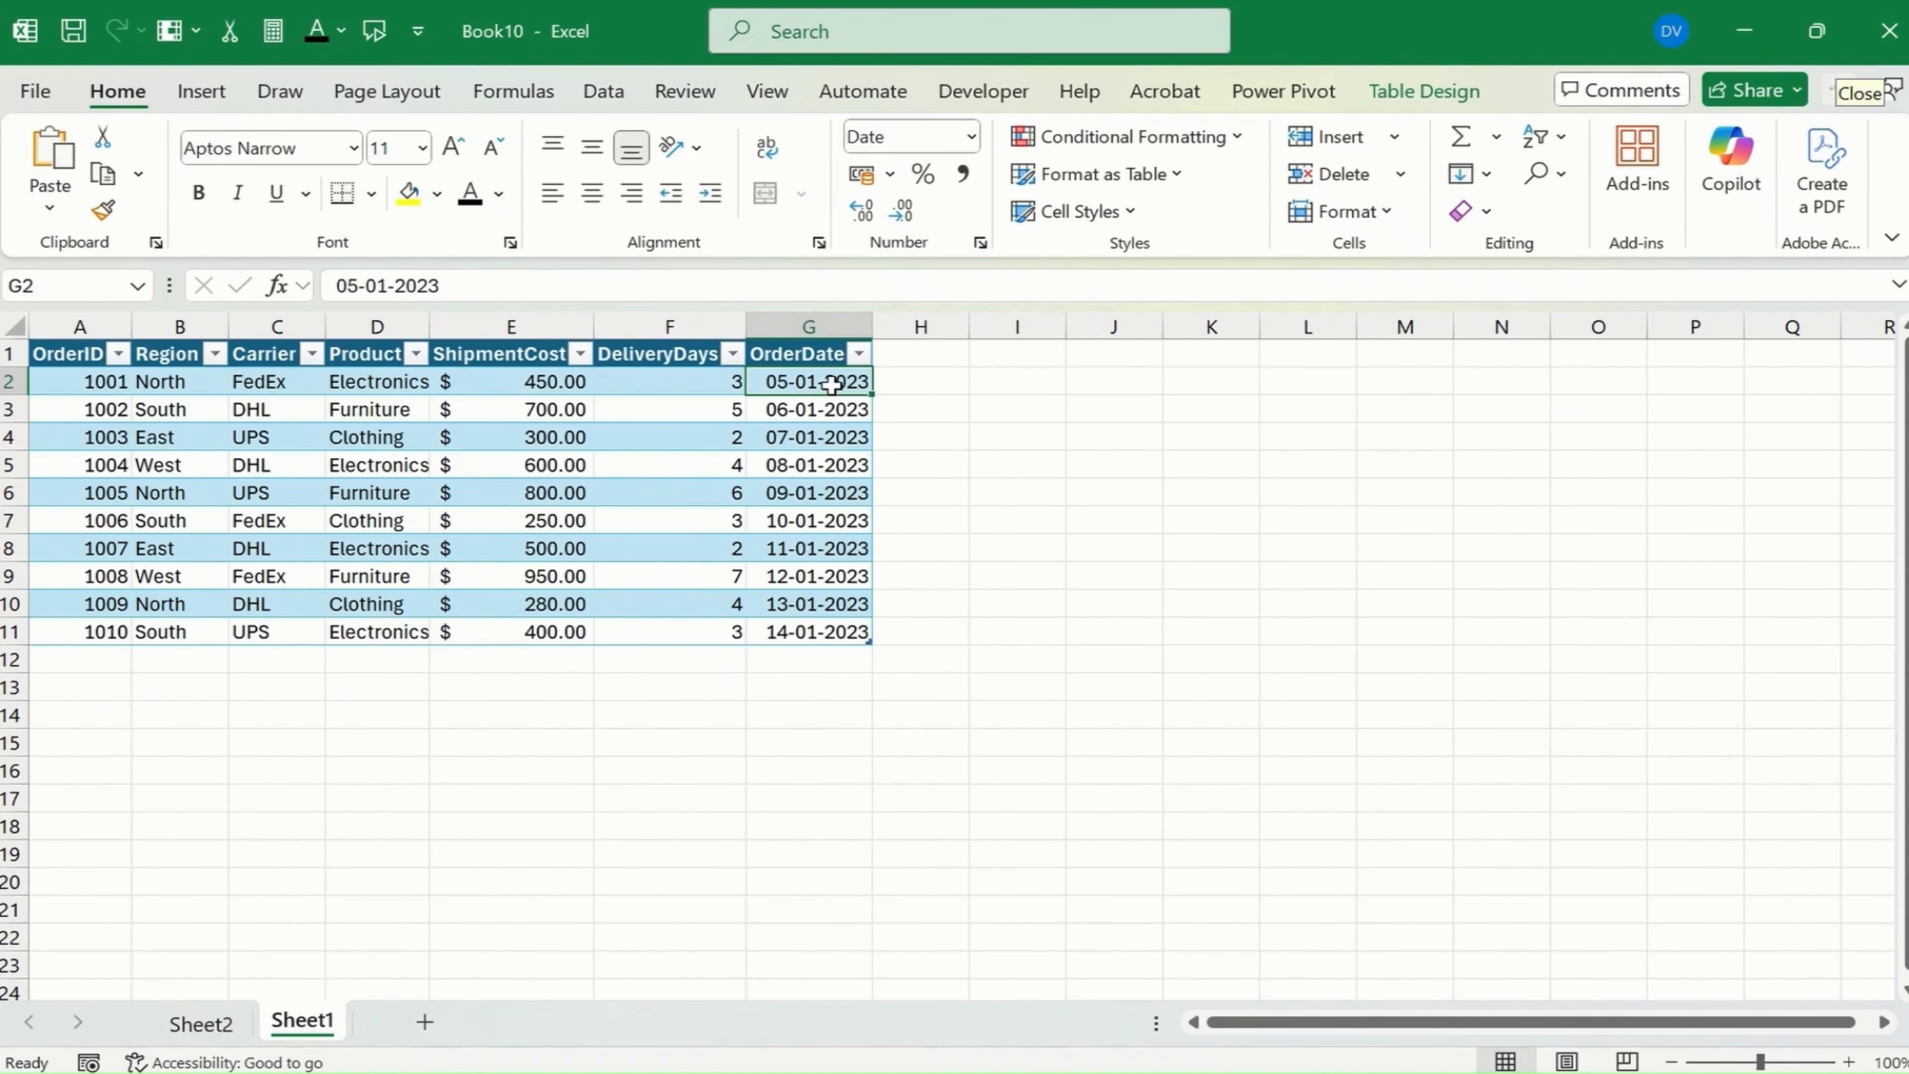
click(800, 521)
click(812, 576)
click(815, 632)
click(834, 383)
click(815, 493)
click(815, 409)
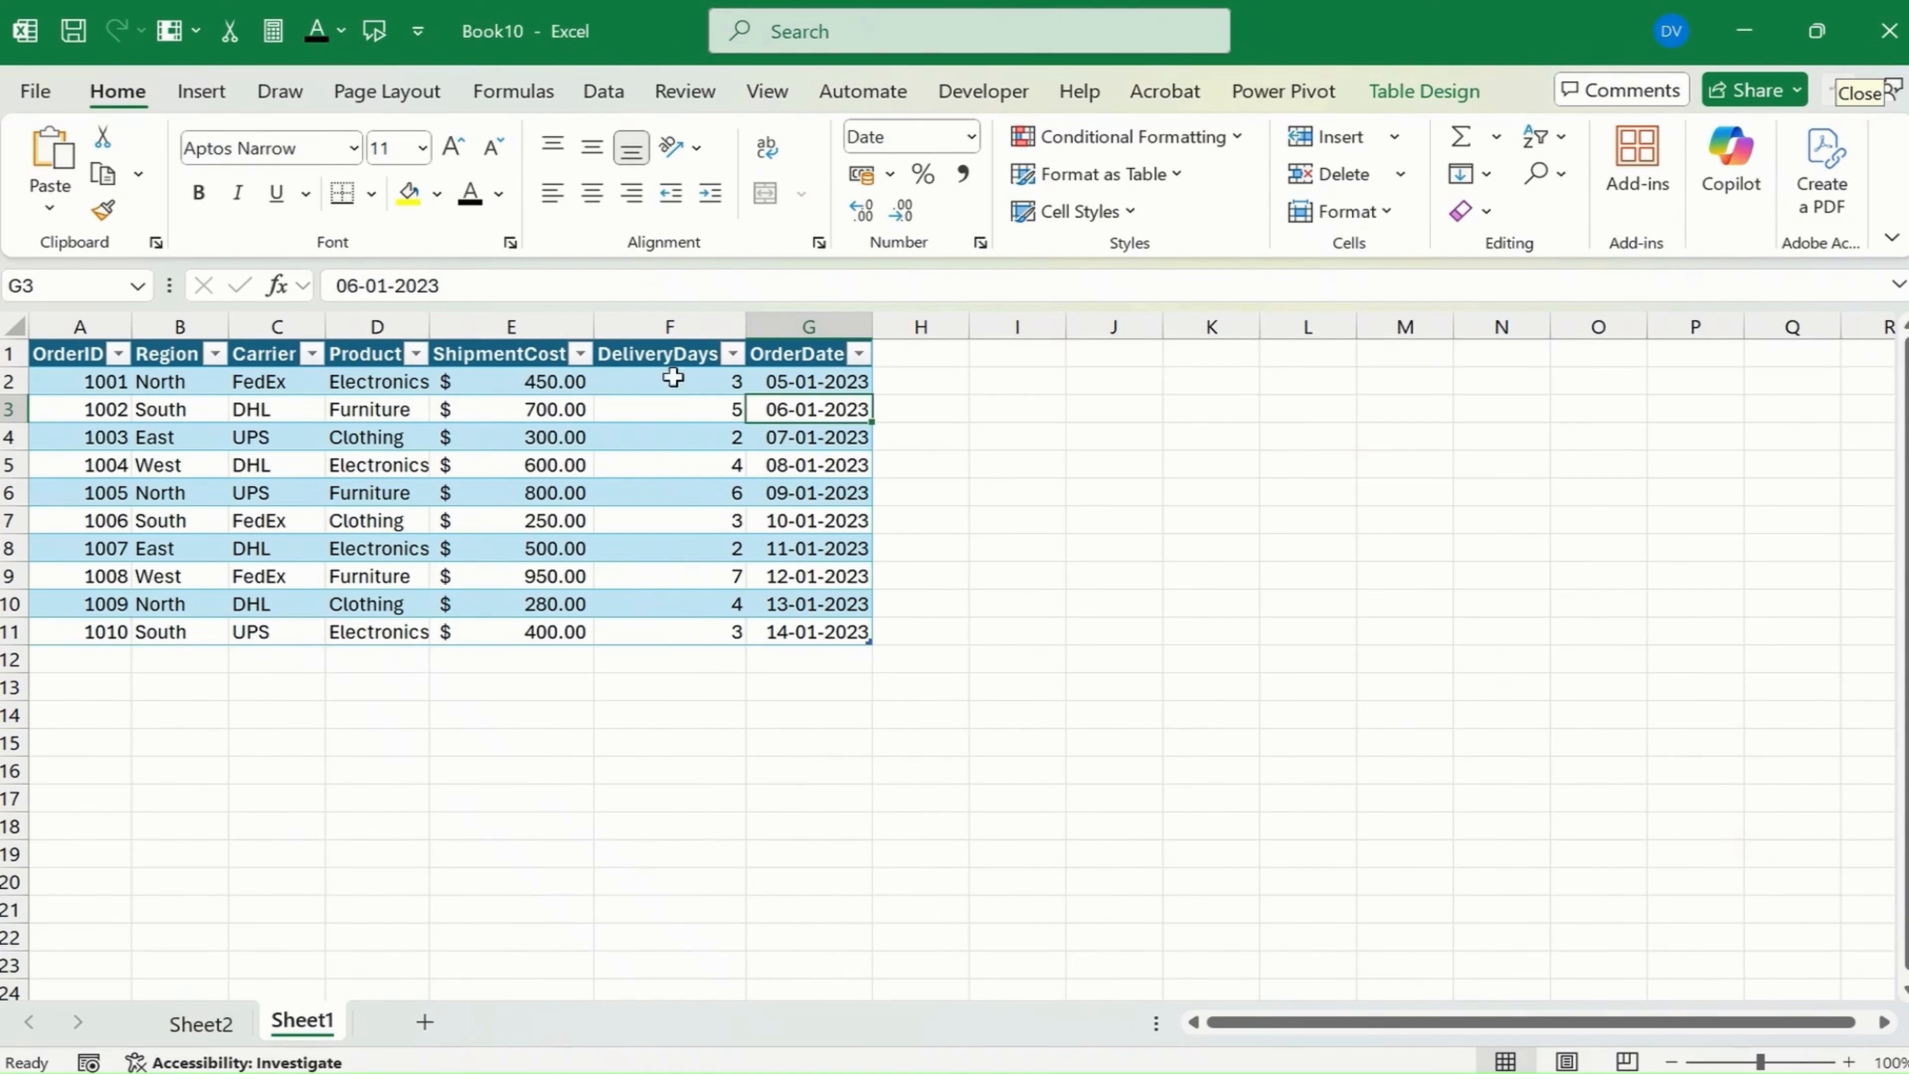
drag(847, 387, 821, 635)
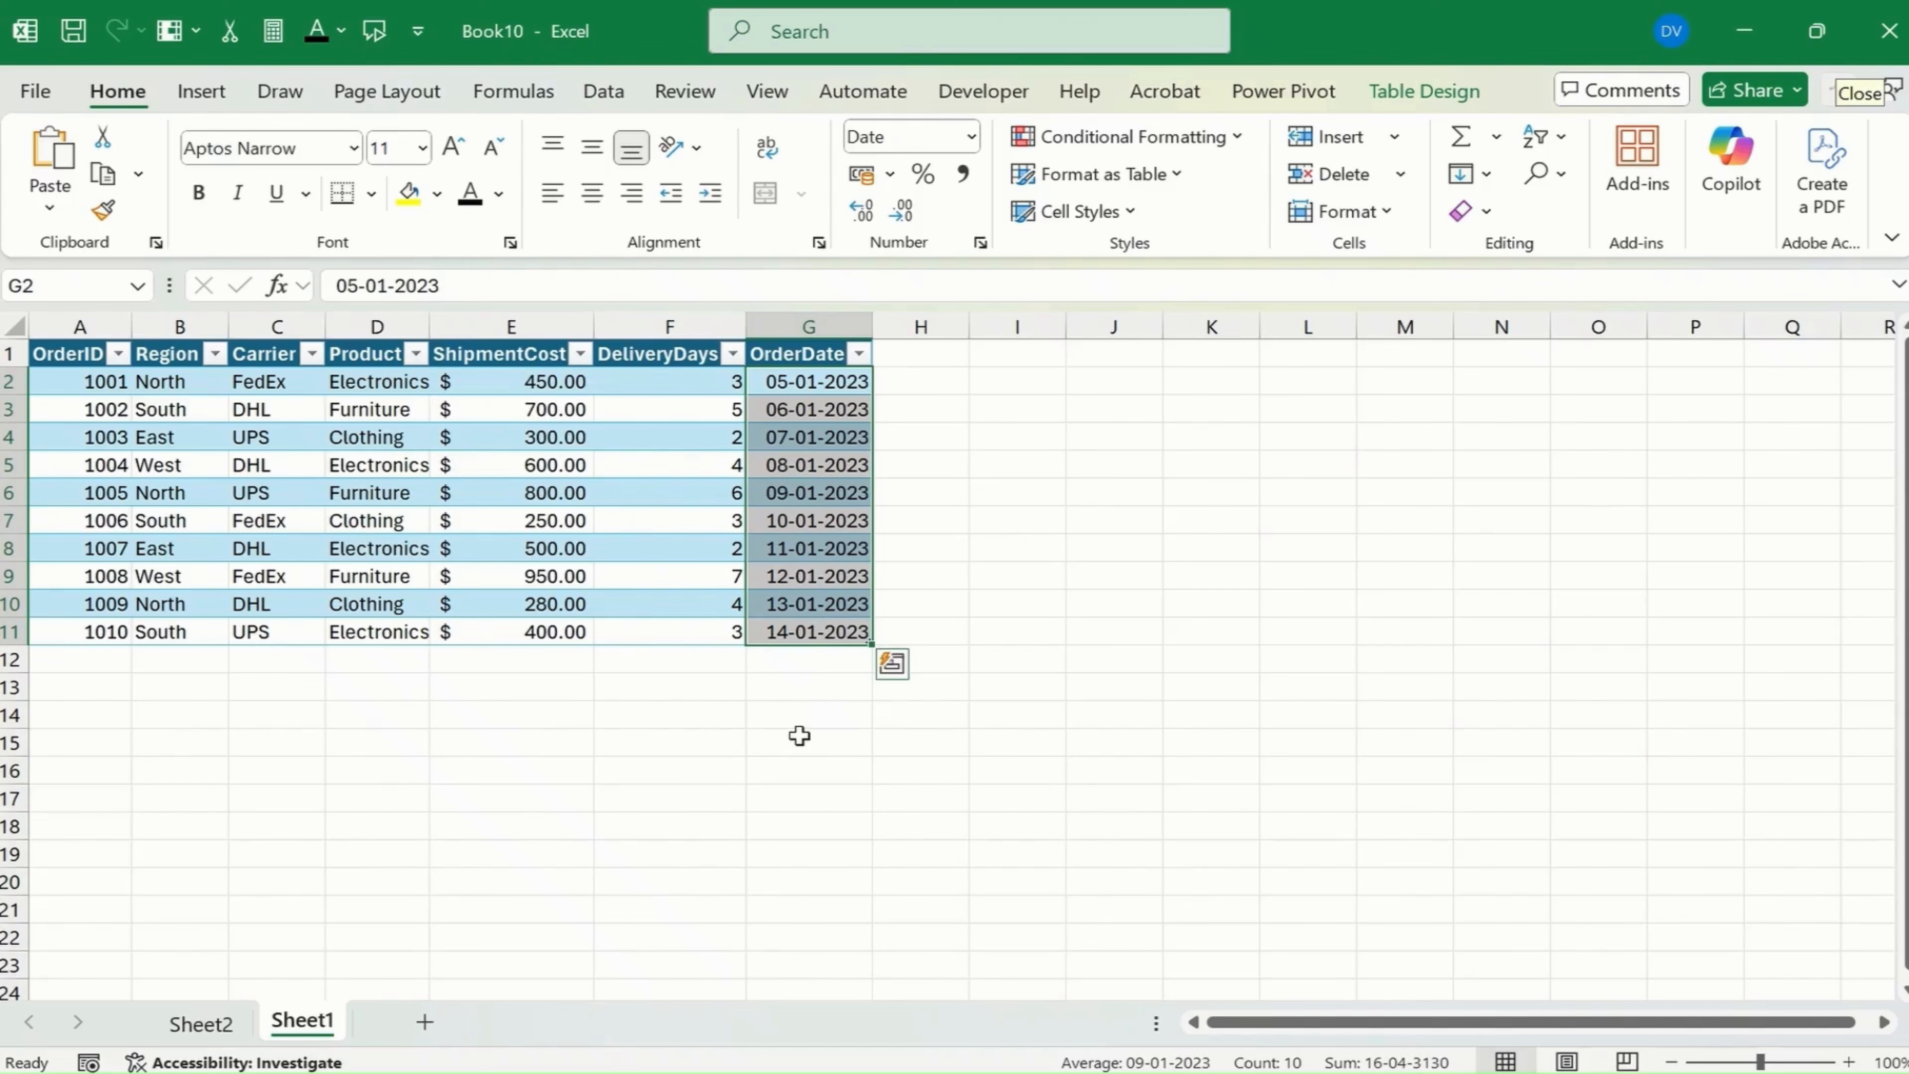
- Move the PivotChart, Carrier slicer and OrderDate timeline on Sheet2 together so the chart starts near column I
click(202, 1024)
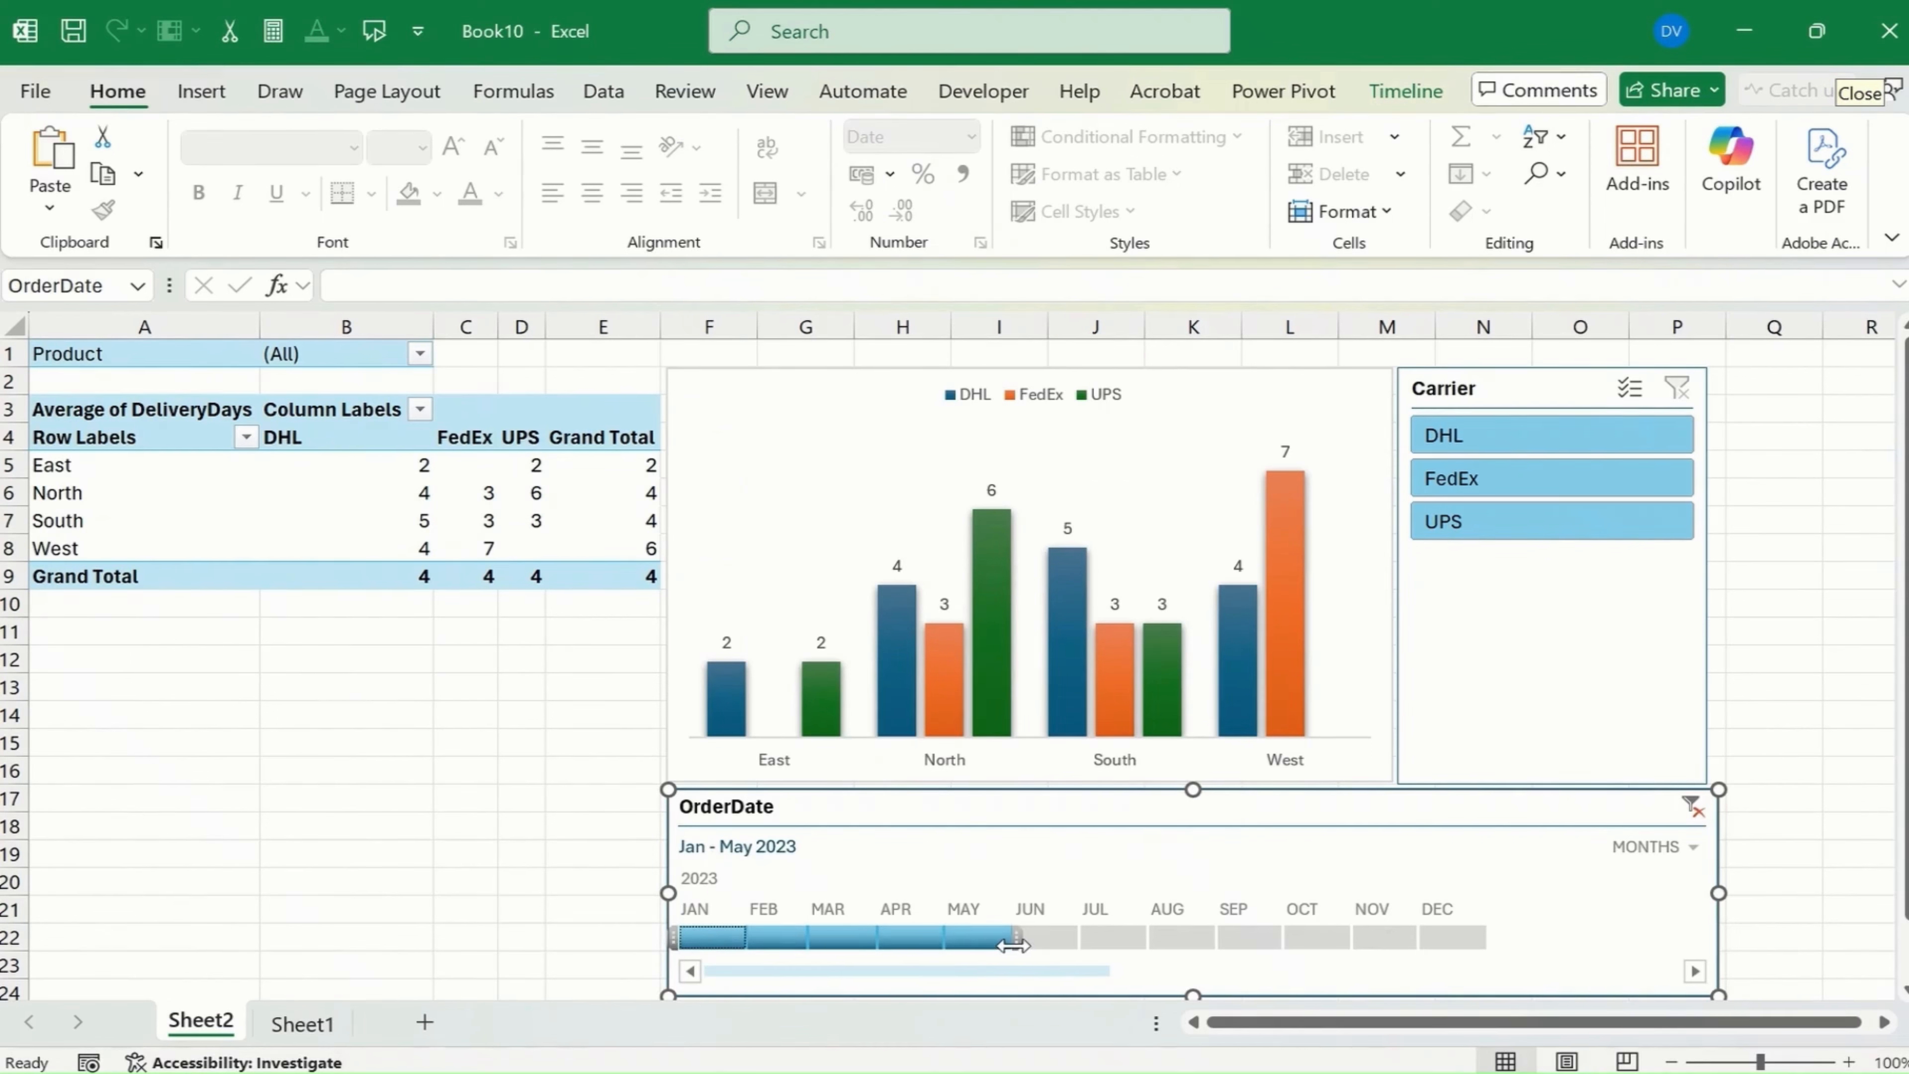
click(737, 765)
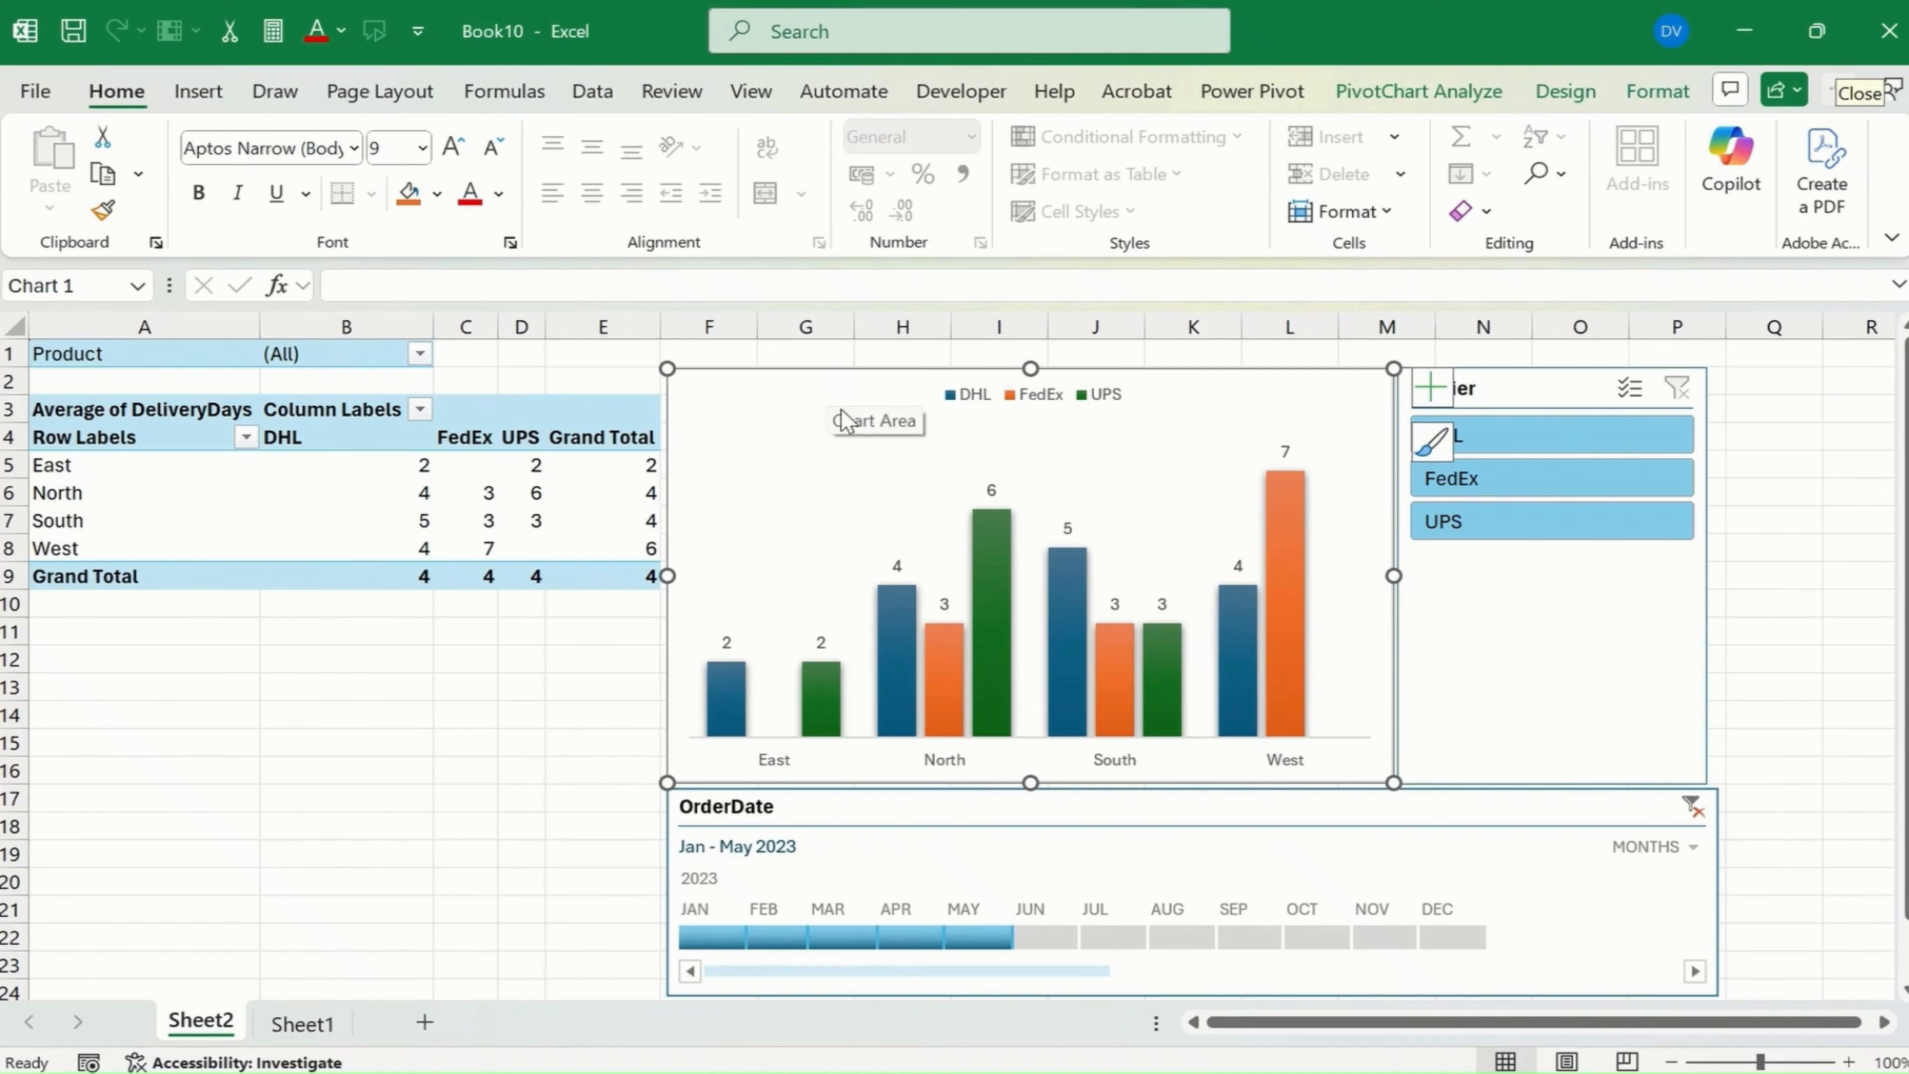
ctrl+click(944, 809)
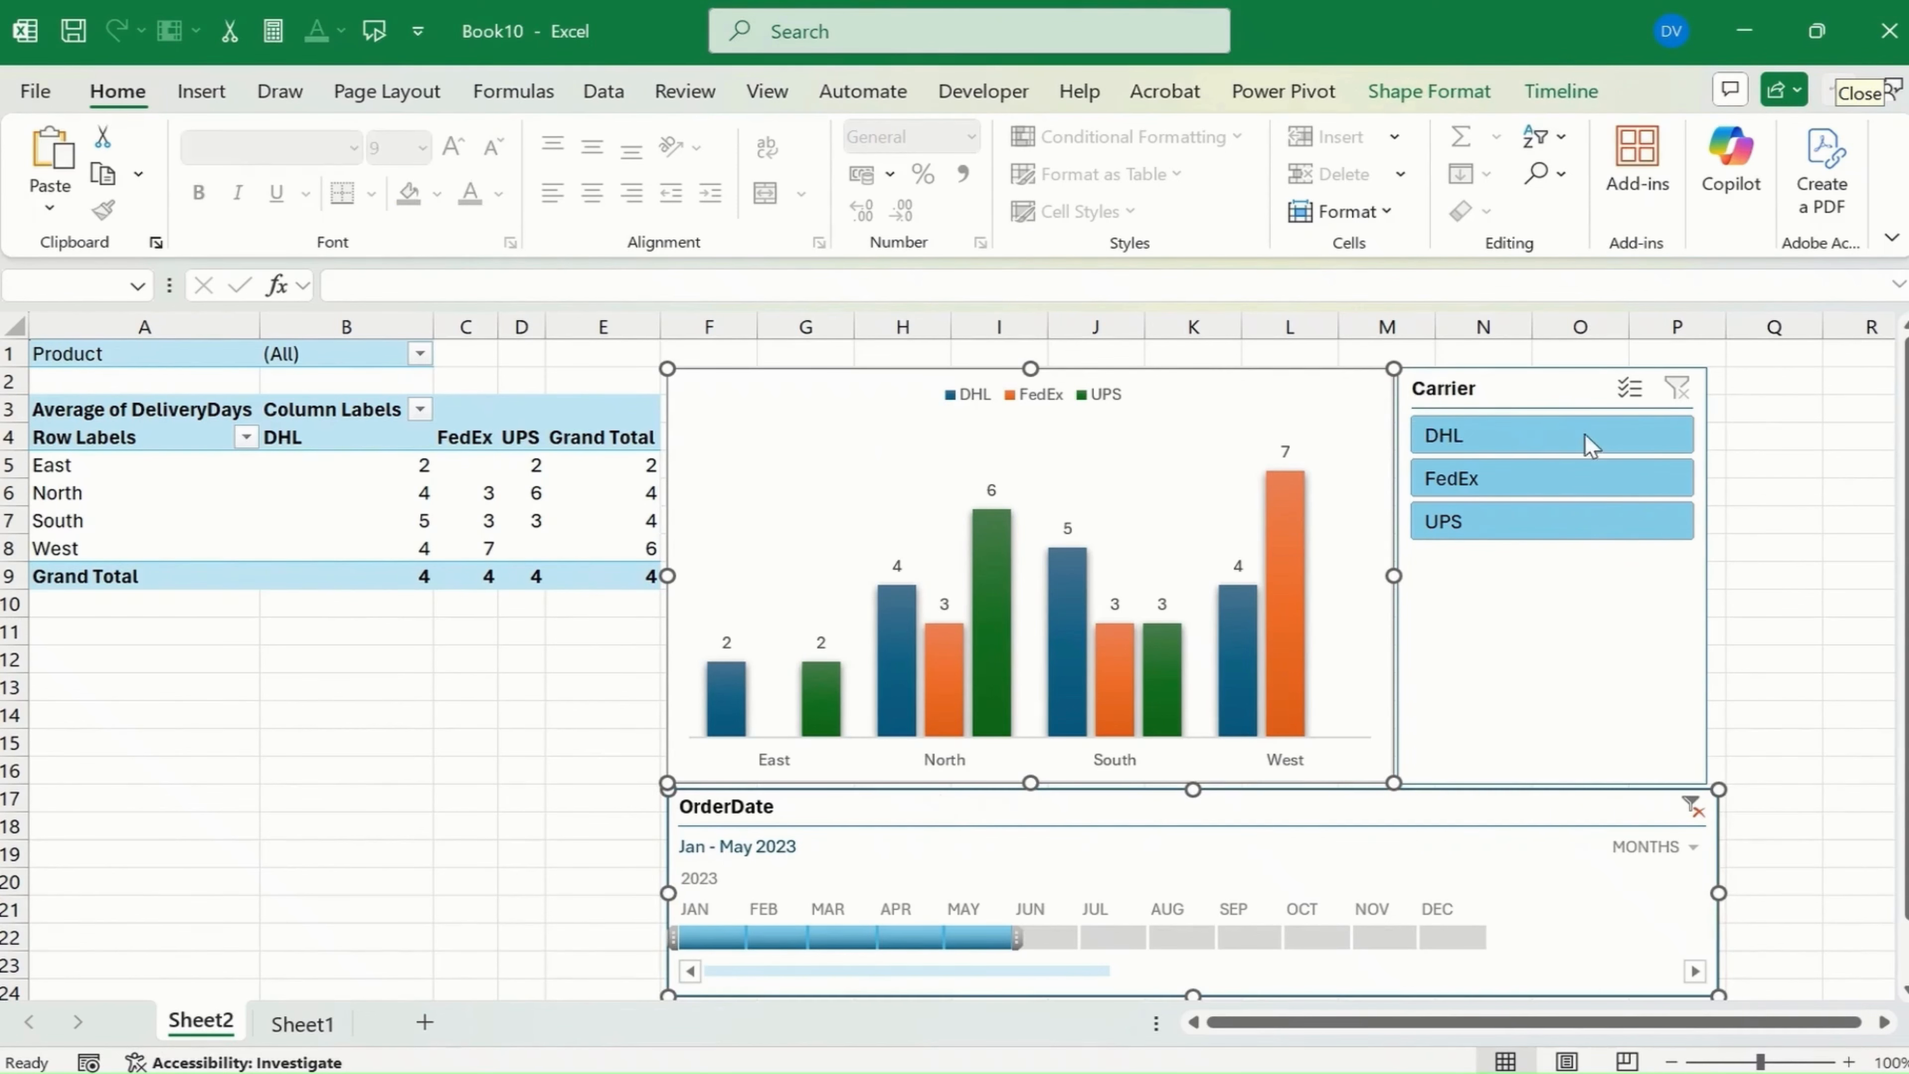
ctrl+click(1505, 377)
drag(1509, 376, 1777, 379)
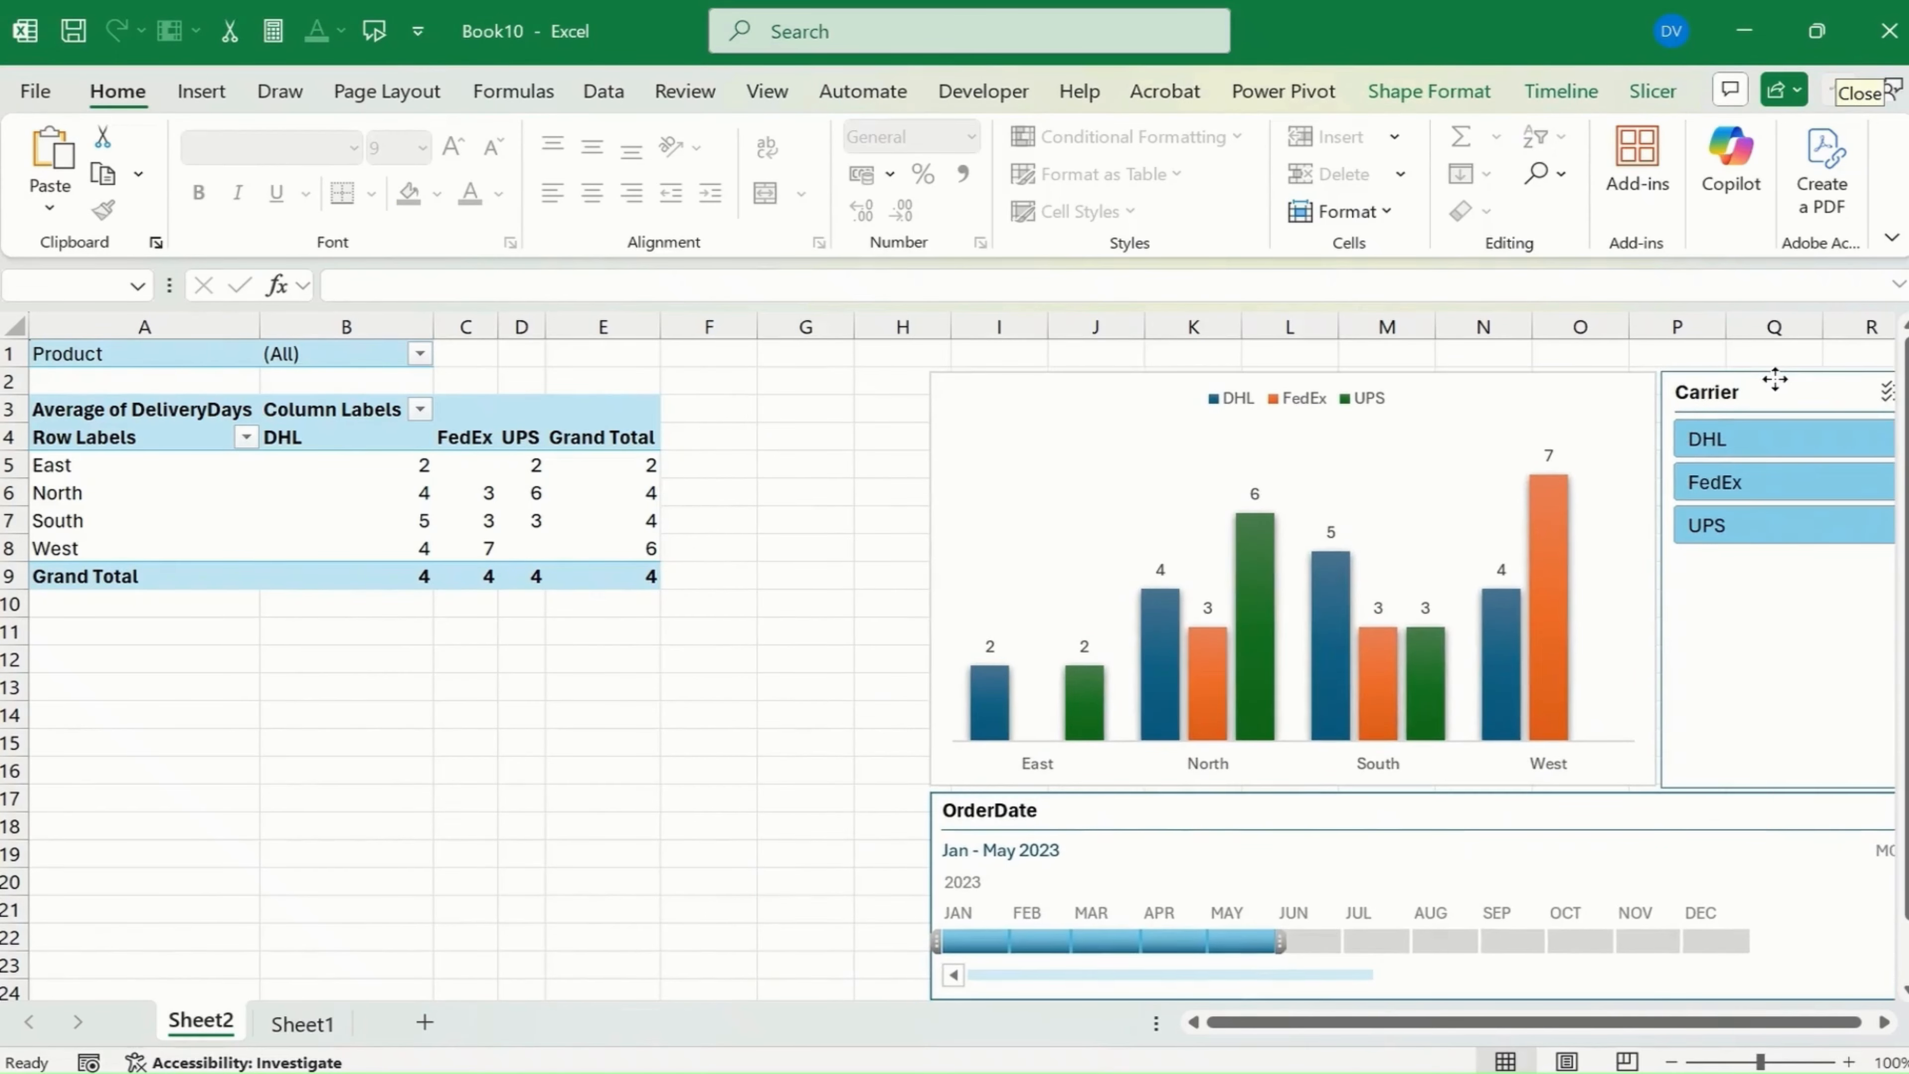
- Start a new calculated field for the PivotTable and name it Profit
click(535, 489)
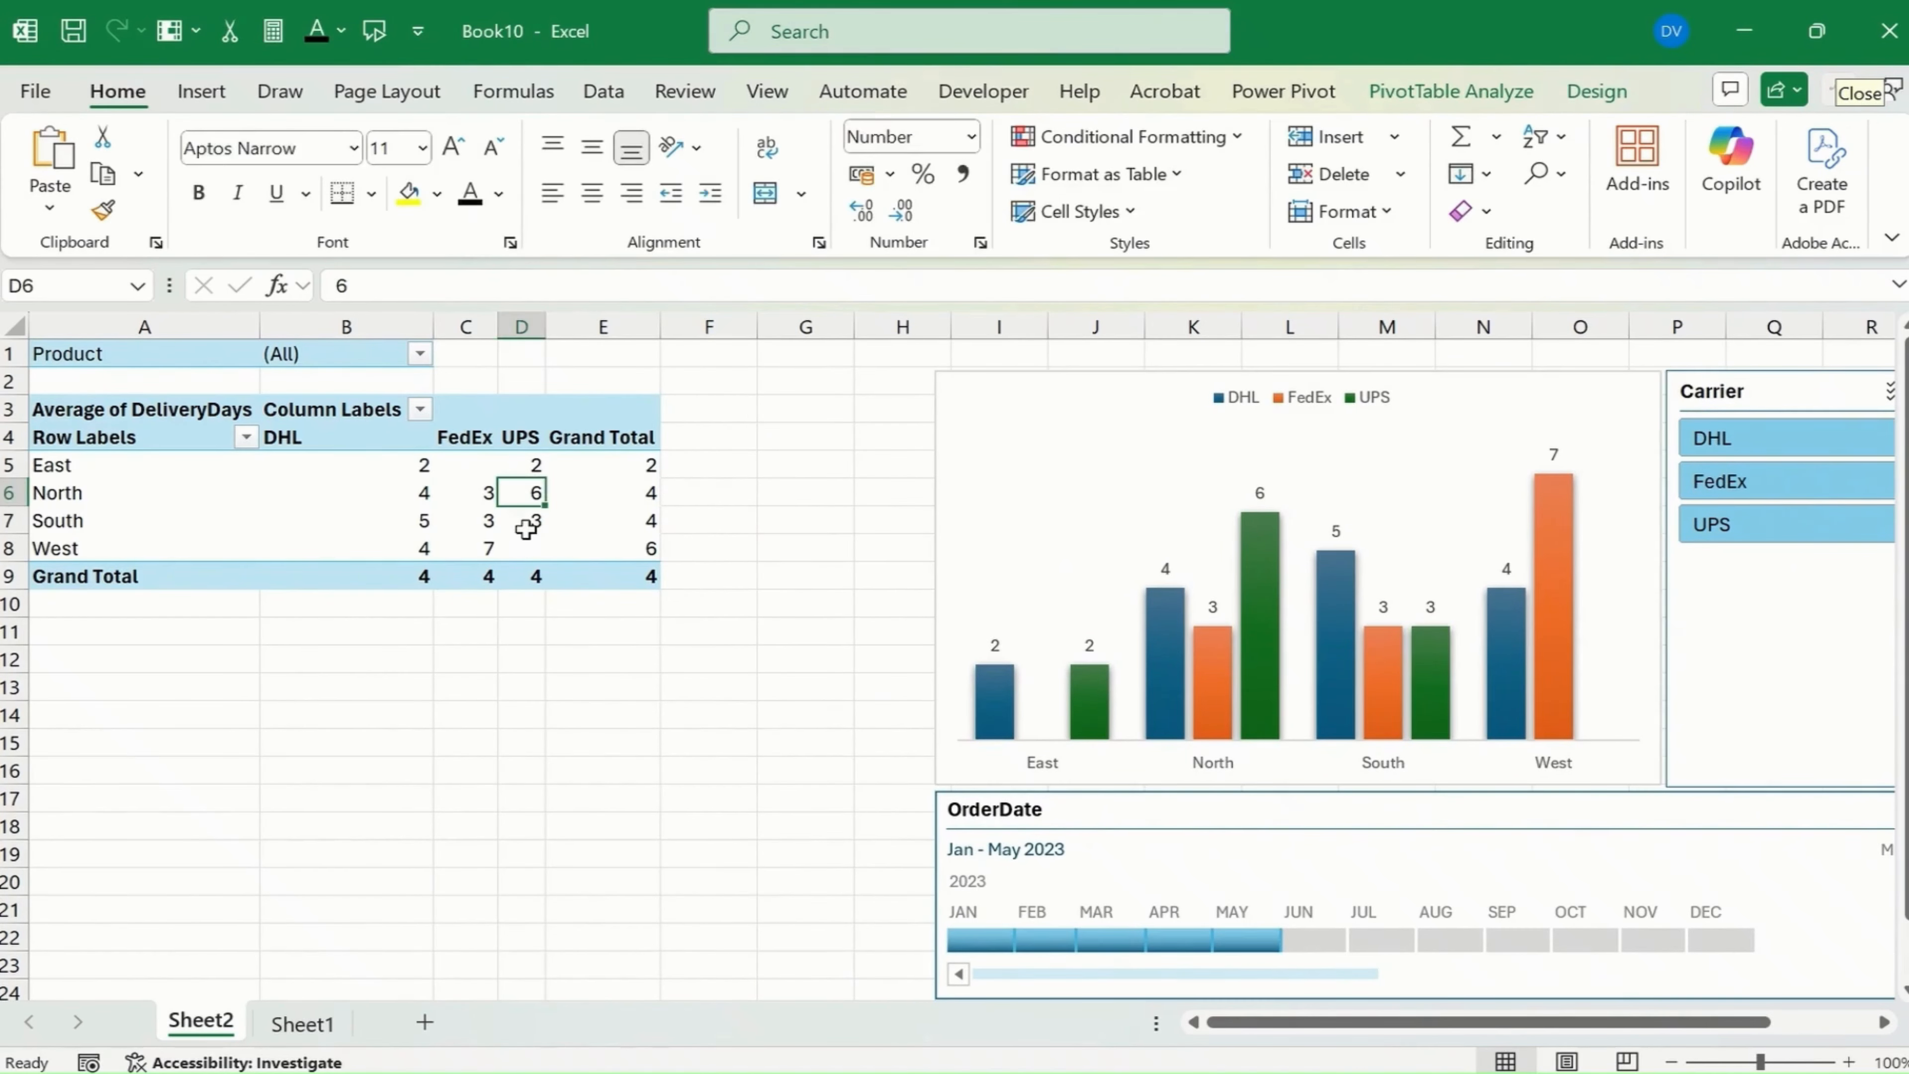
mouse_move(604, 526)
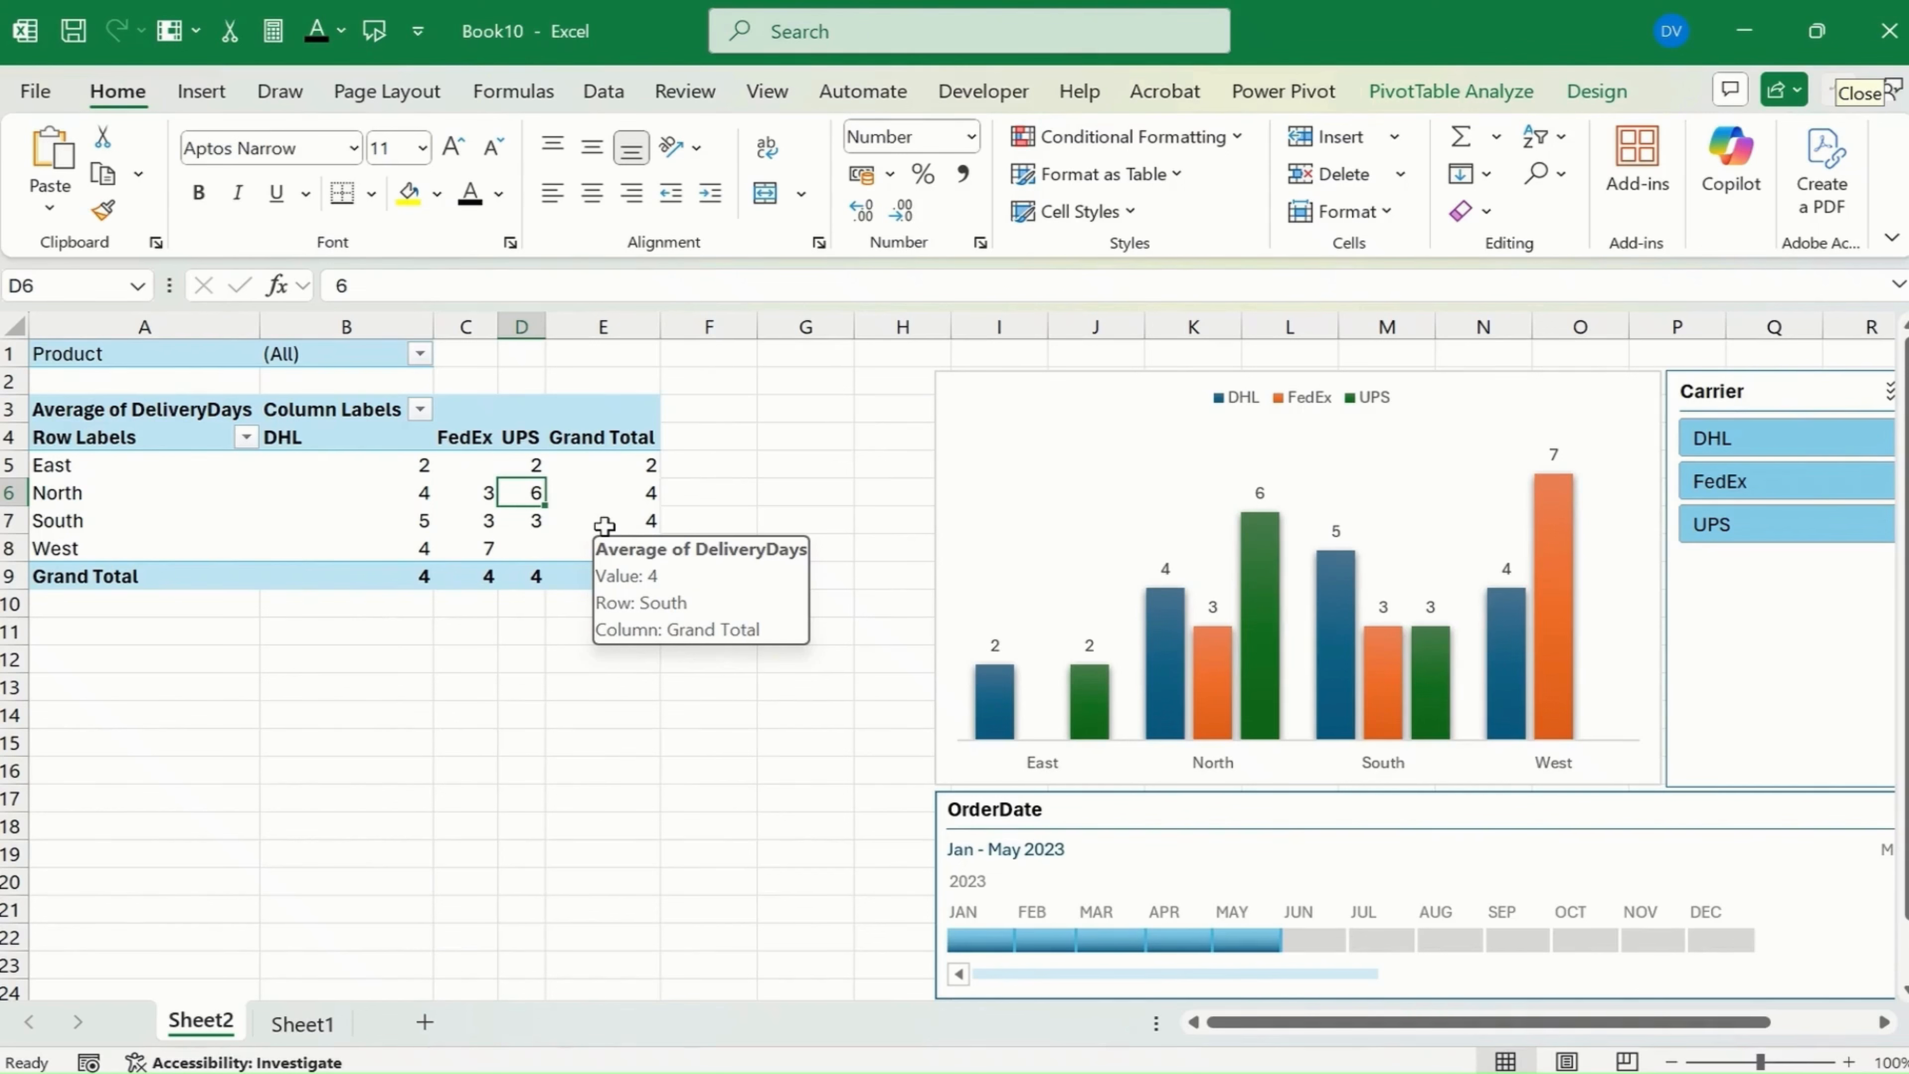
click(1499, 94)
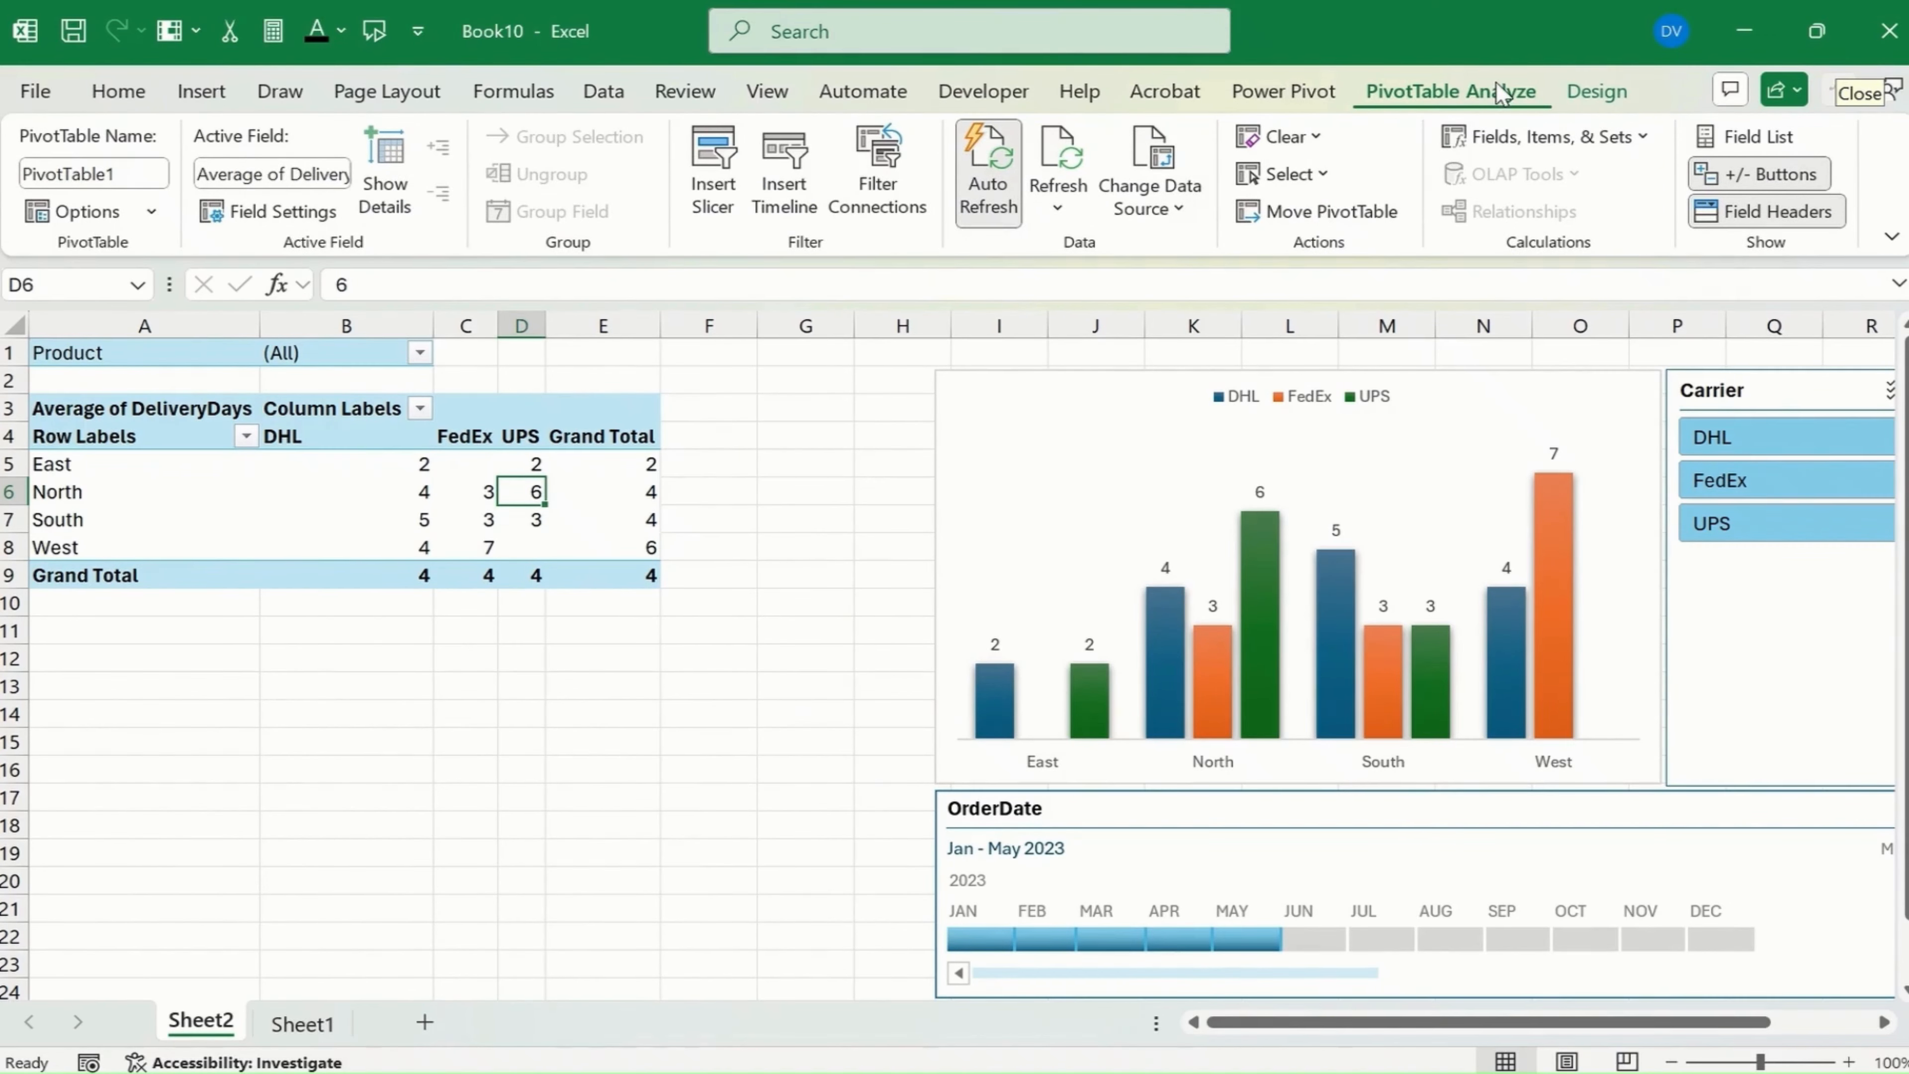
click(1541, 145)
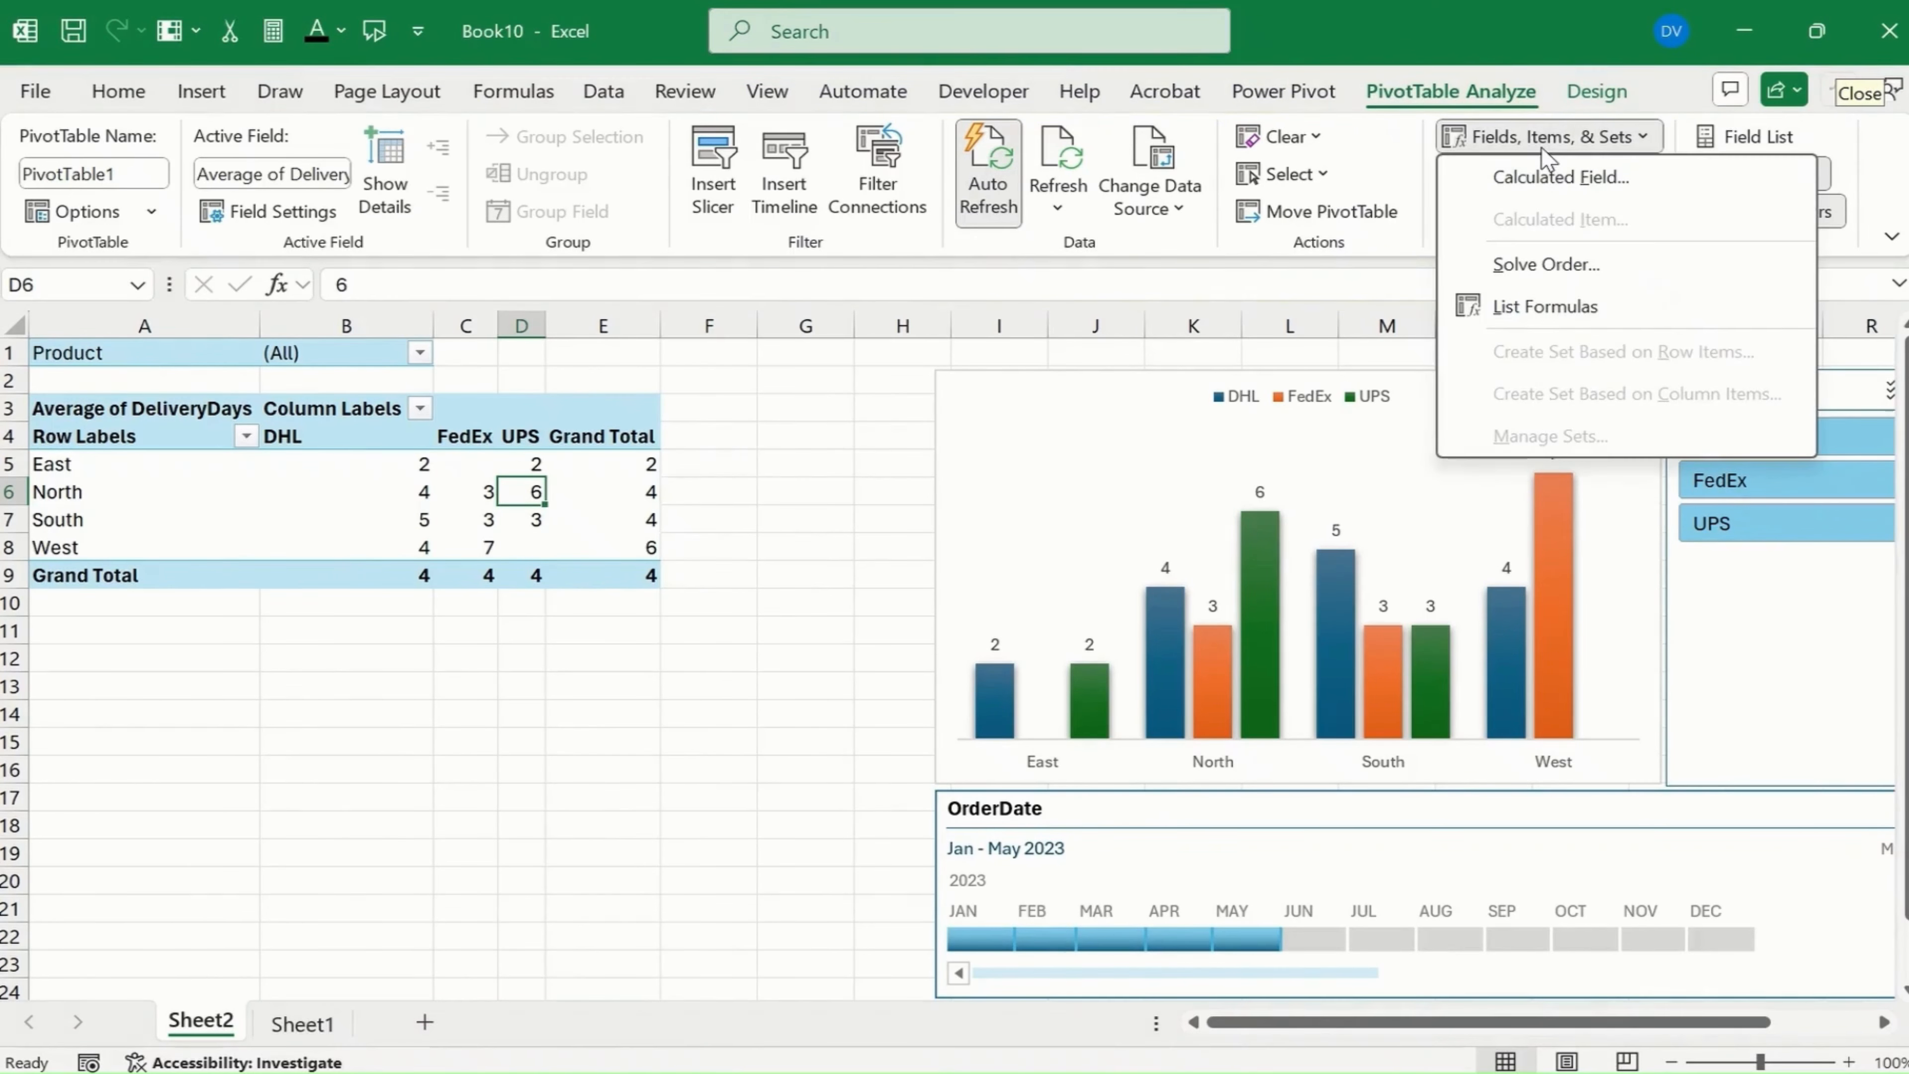
click(1554, 179)
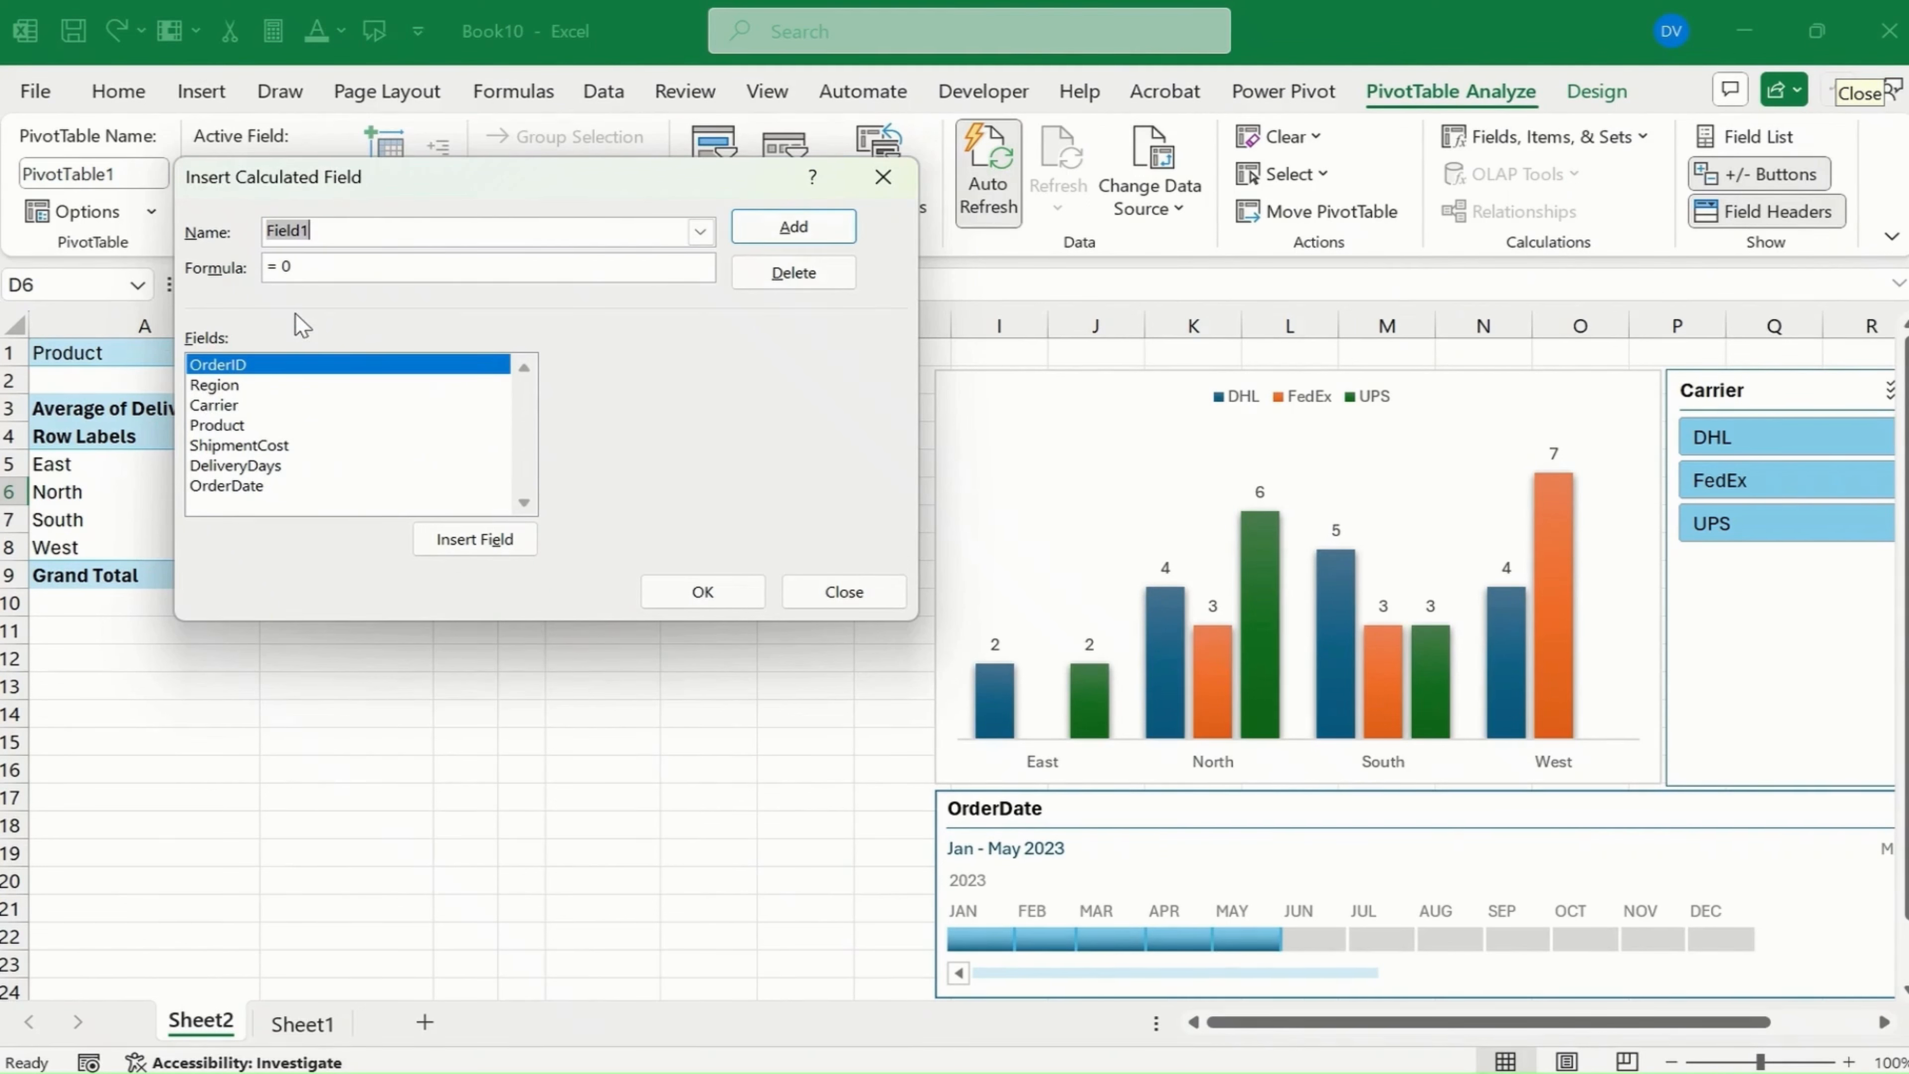
text(pRO)
key(BackSpace)
key(BackSpace)
key(BackSpace)
text(Profit)
key(BackSpace)
- Set the Profit field's formula to ShipmentCost*1.2 and add the field to the PivotTable
click(297, 447)
double_click(298, 446)
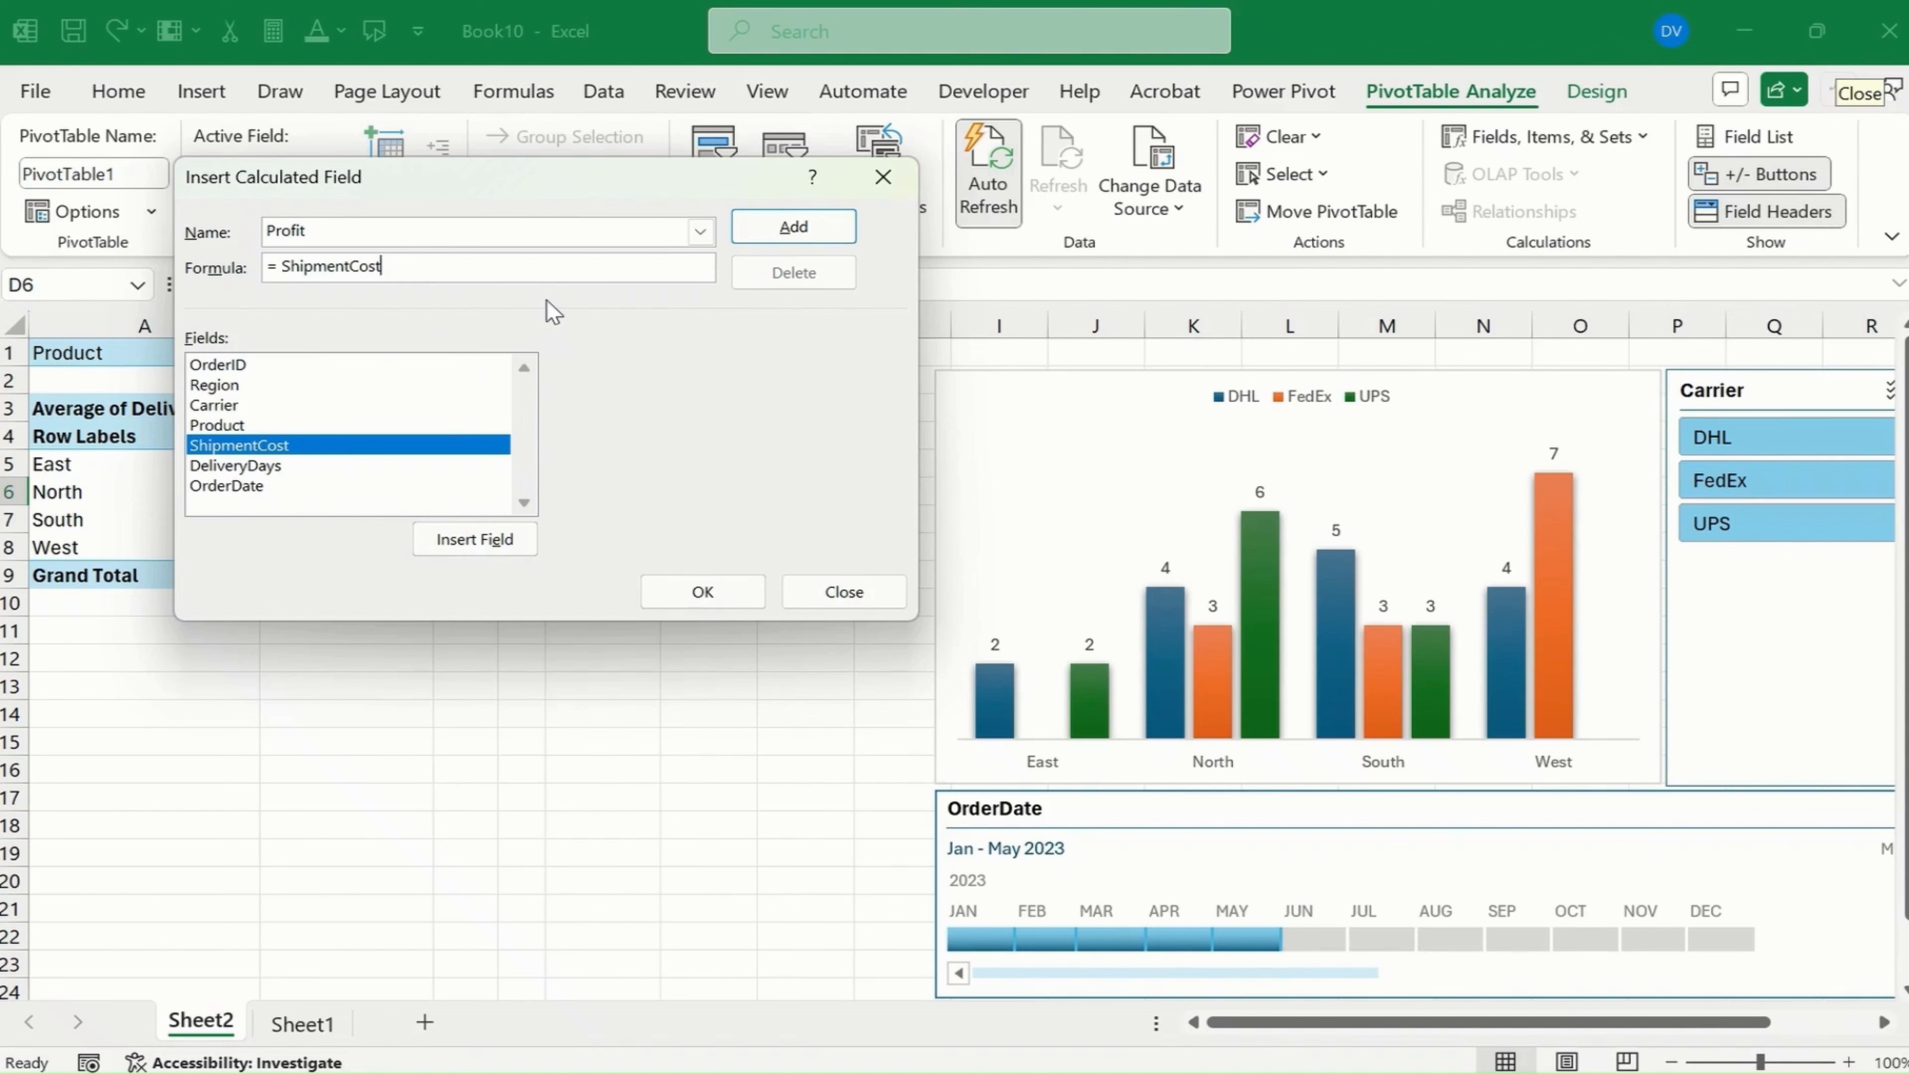
text(*1.2)
click(698, 591)
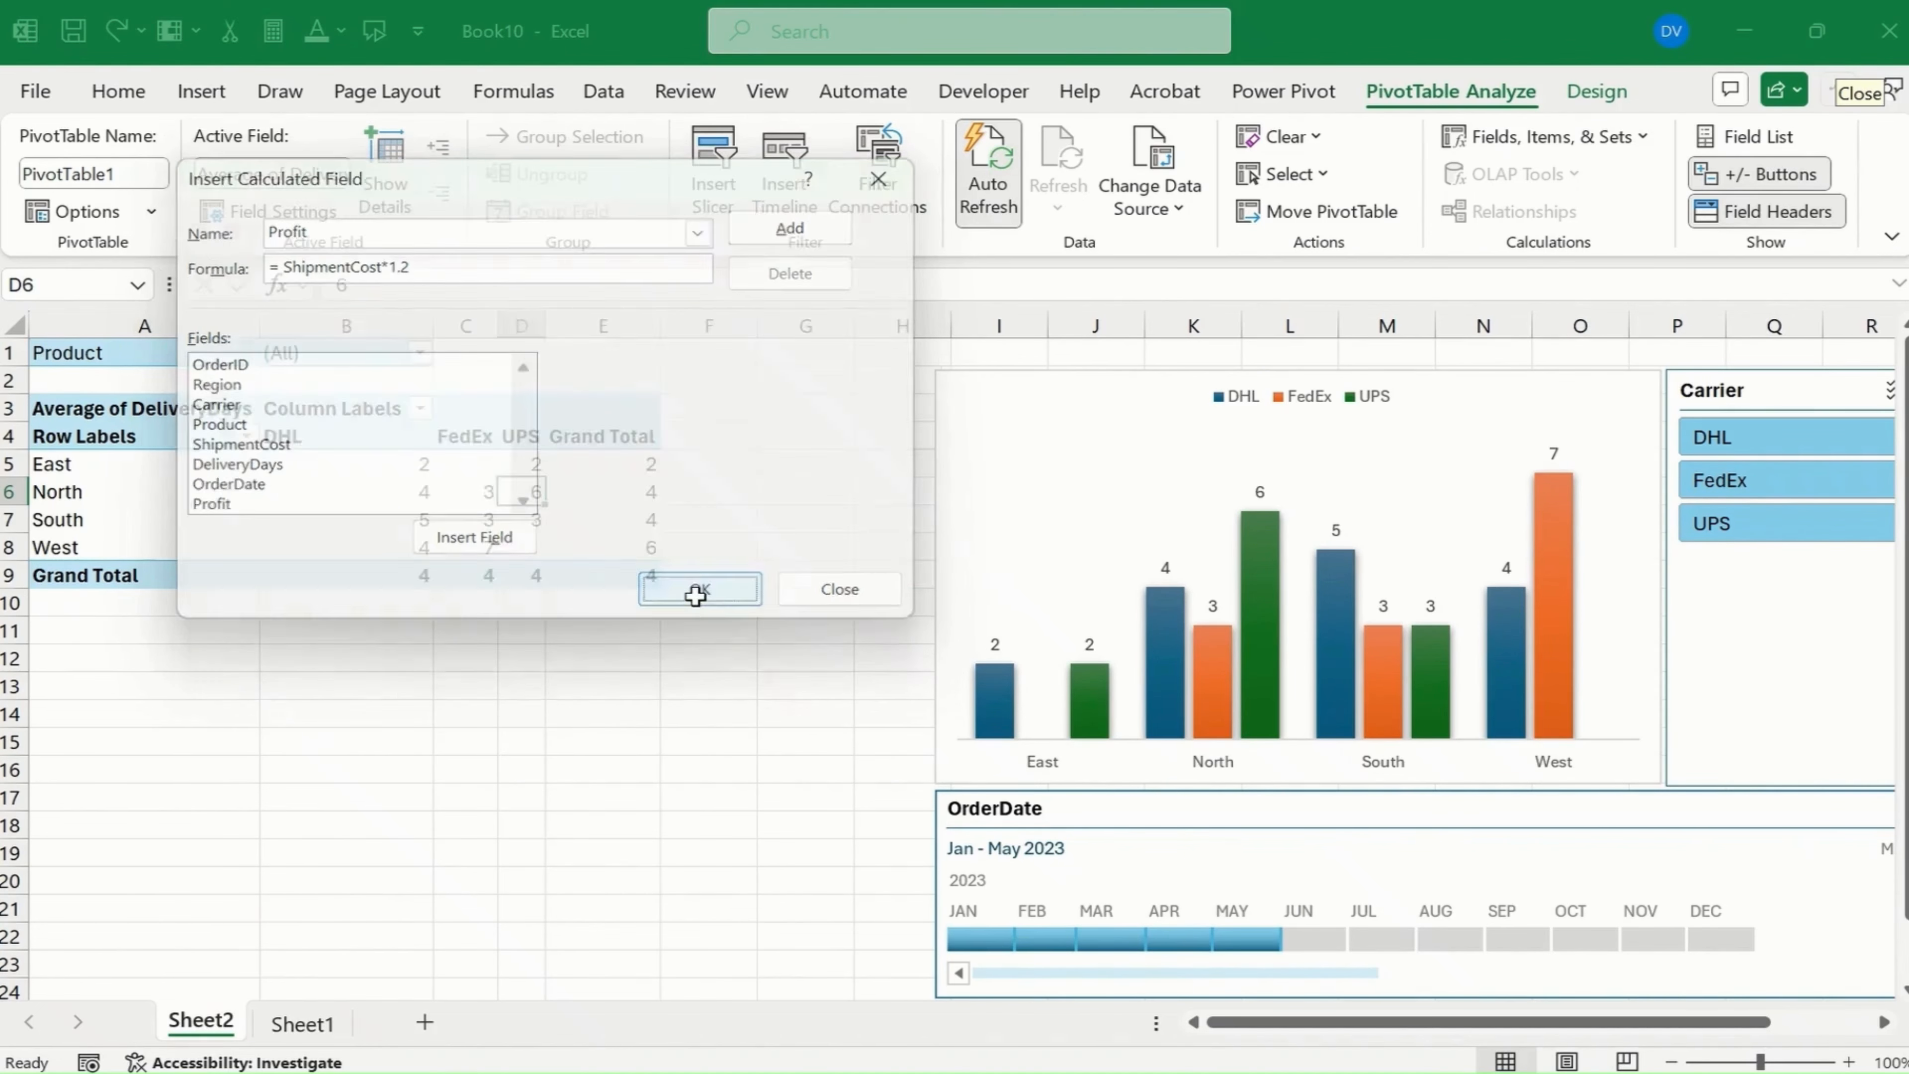
- Review the Sum of Profit values per carrier and region in the PivotTable
click(954, 542)
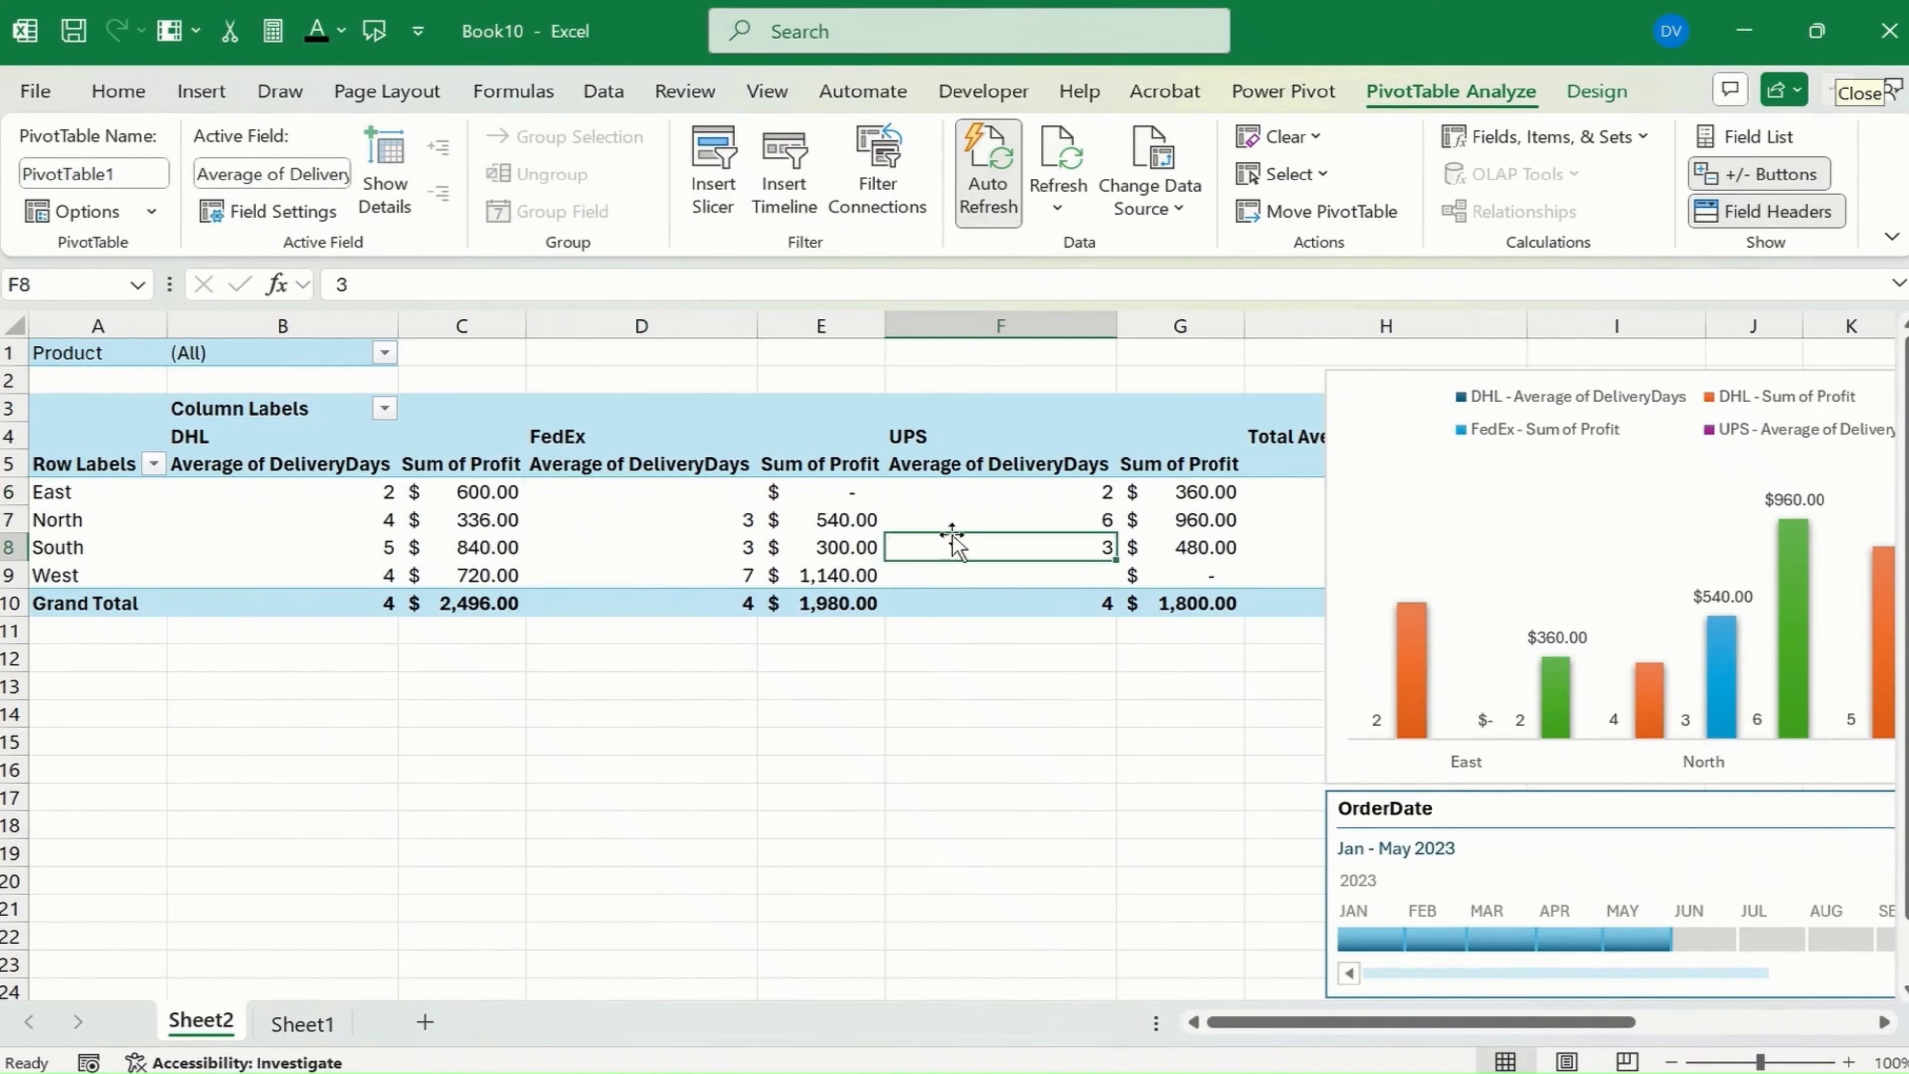
click(1077, 490)
key(Left)
key(Left)
key(Left)
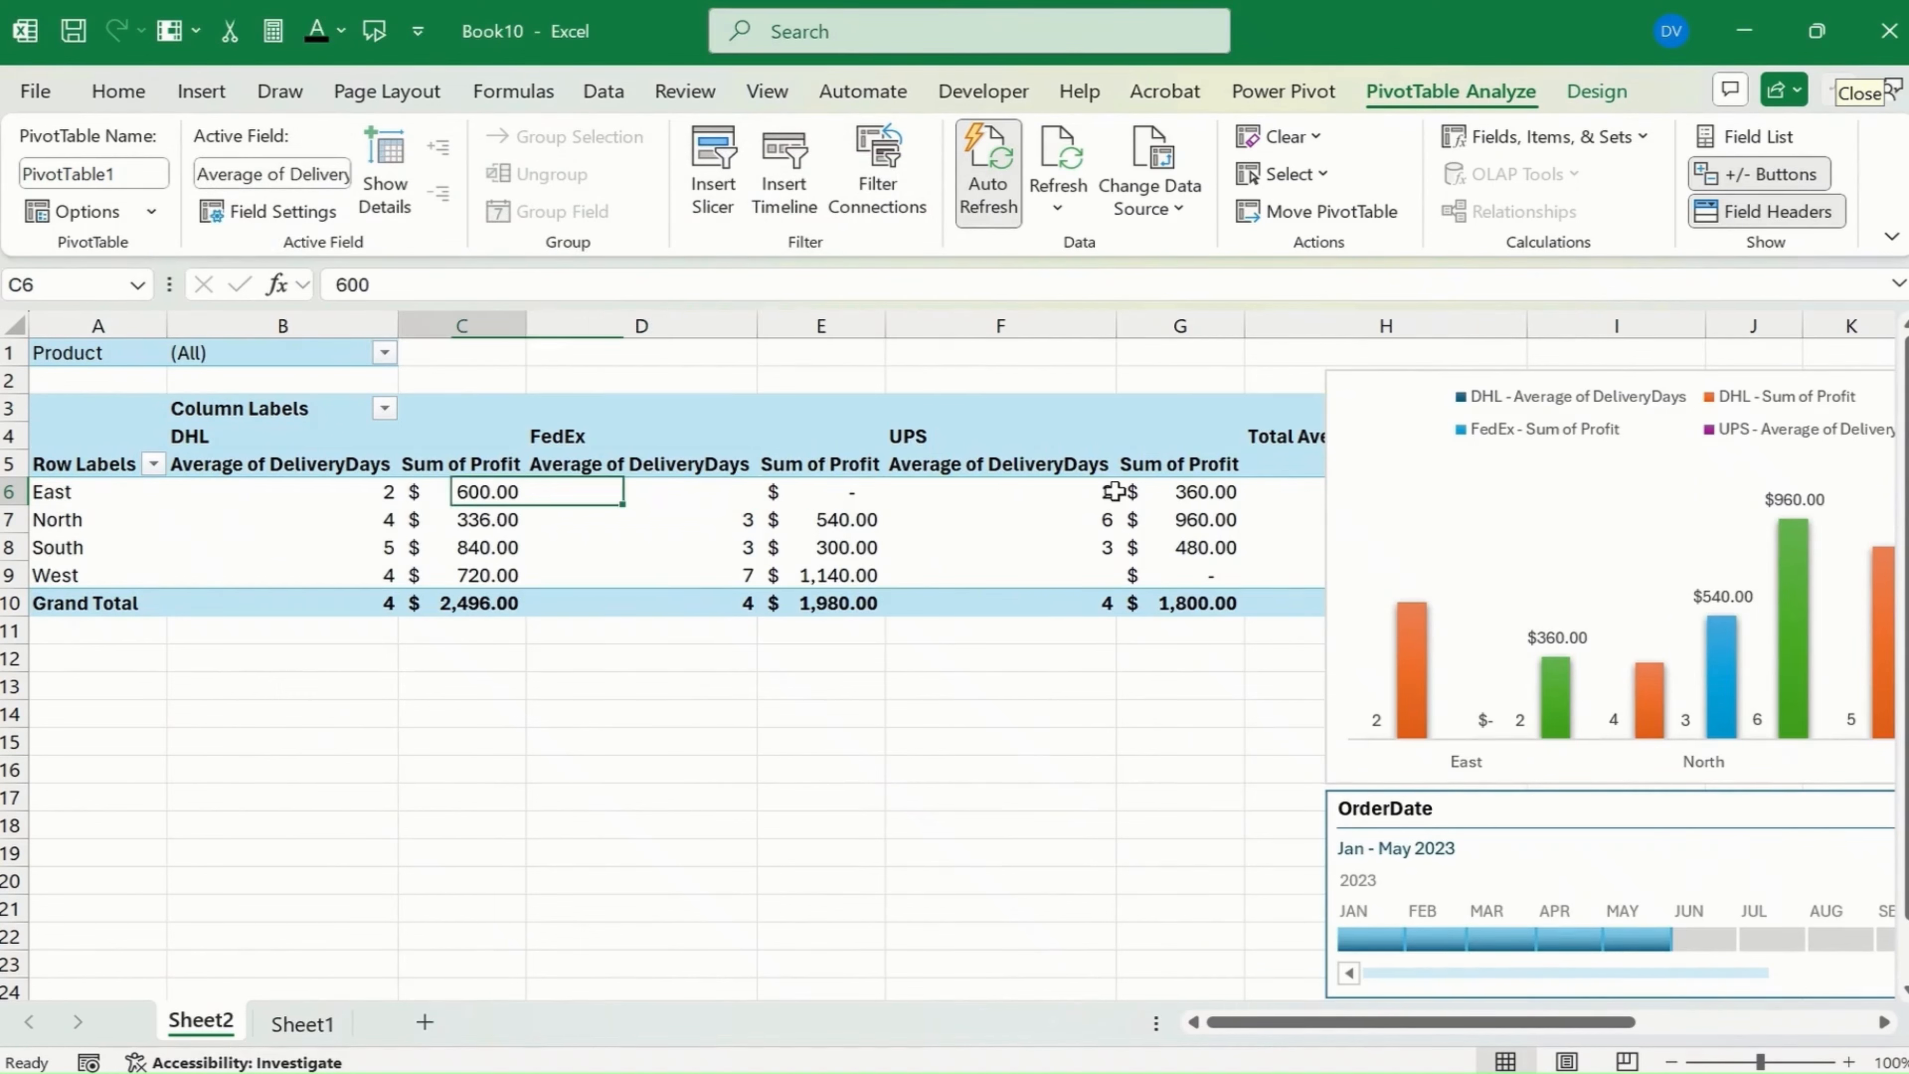
key(Down)
key(Down)
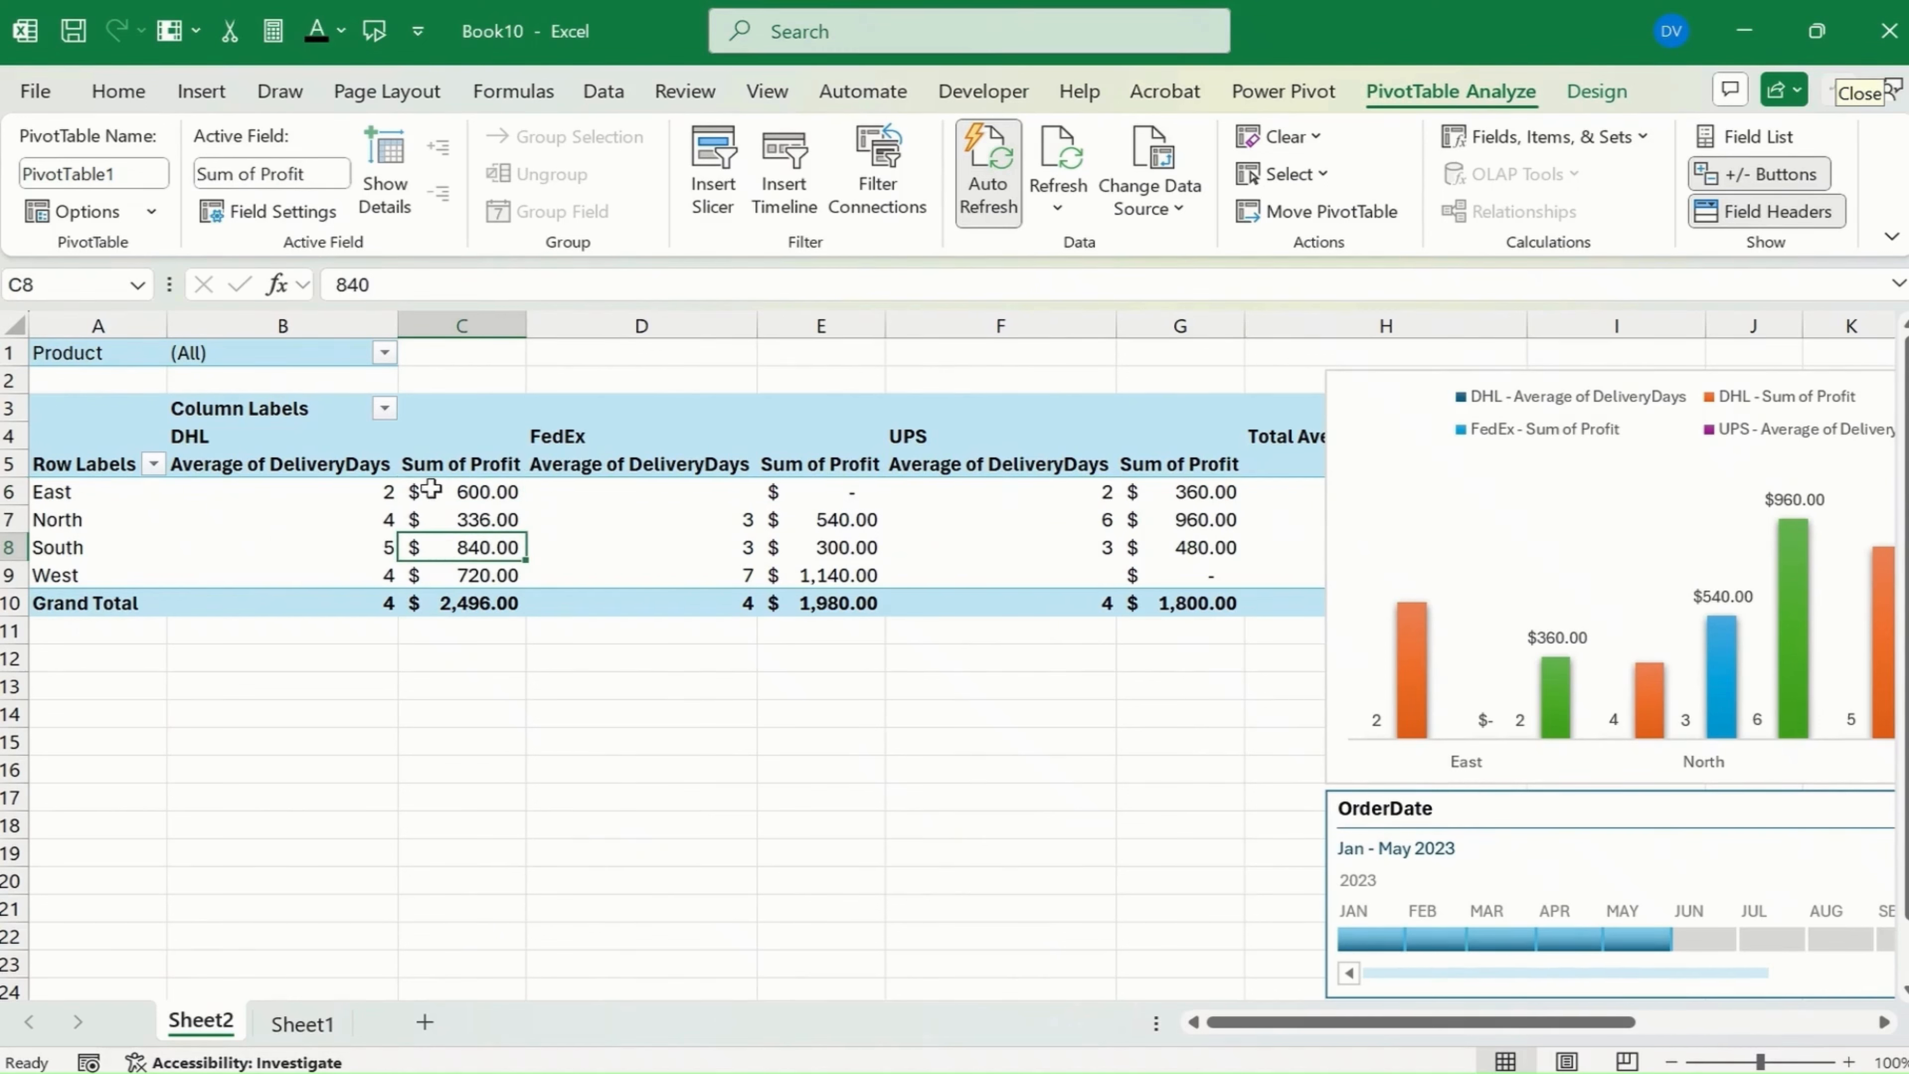
- Remove DeliveryDays from the PivotTable's values and show Sum of Profit as the only value field
click(1759, 137)
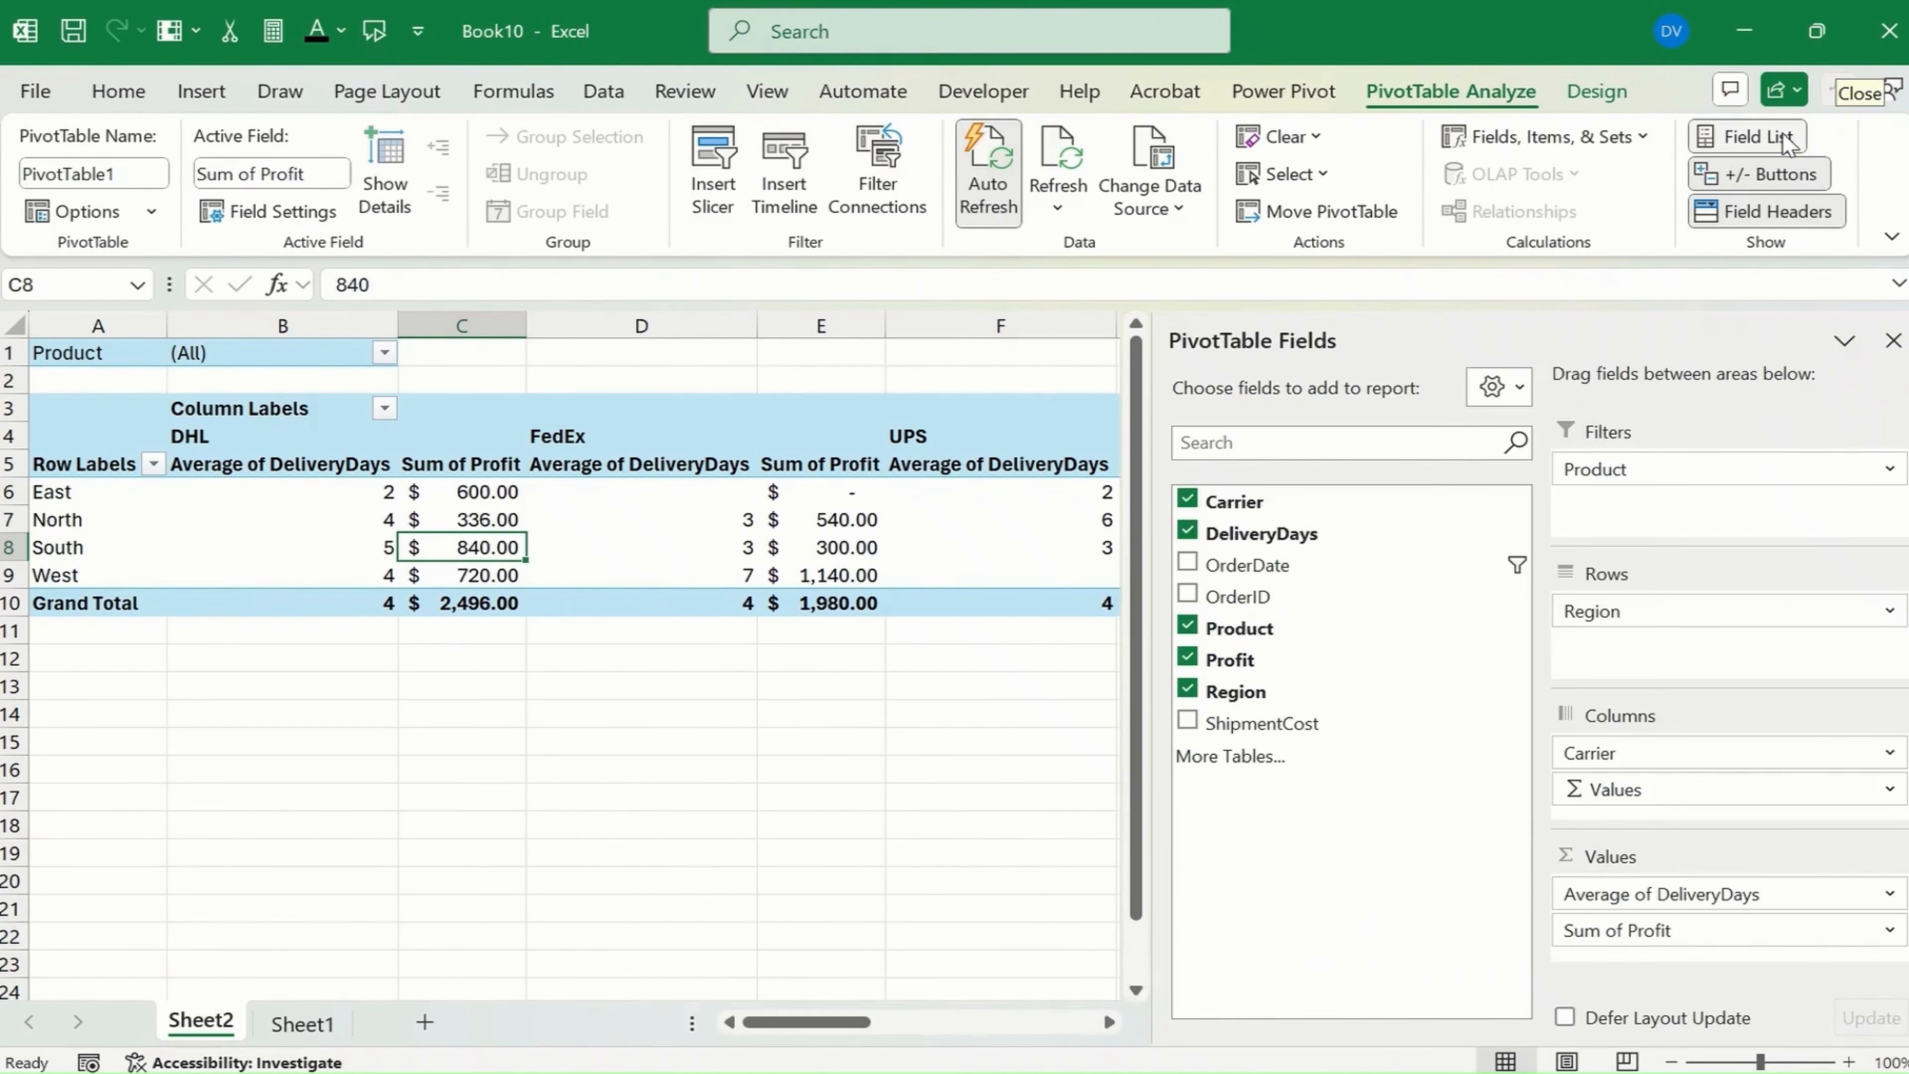
drag(1664, 933, 1324, 801)
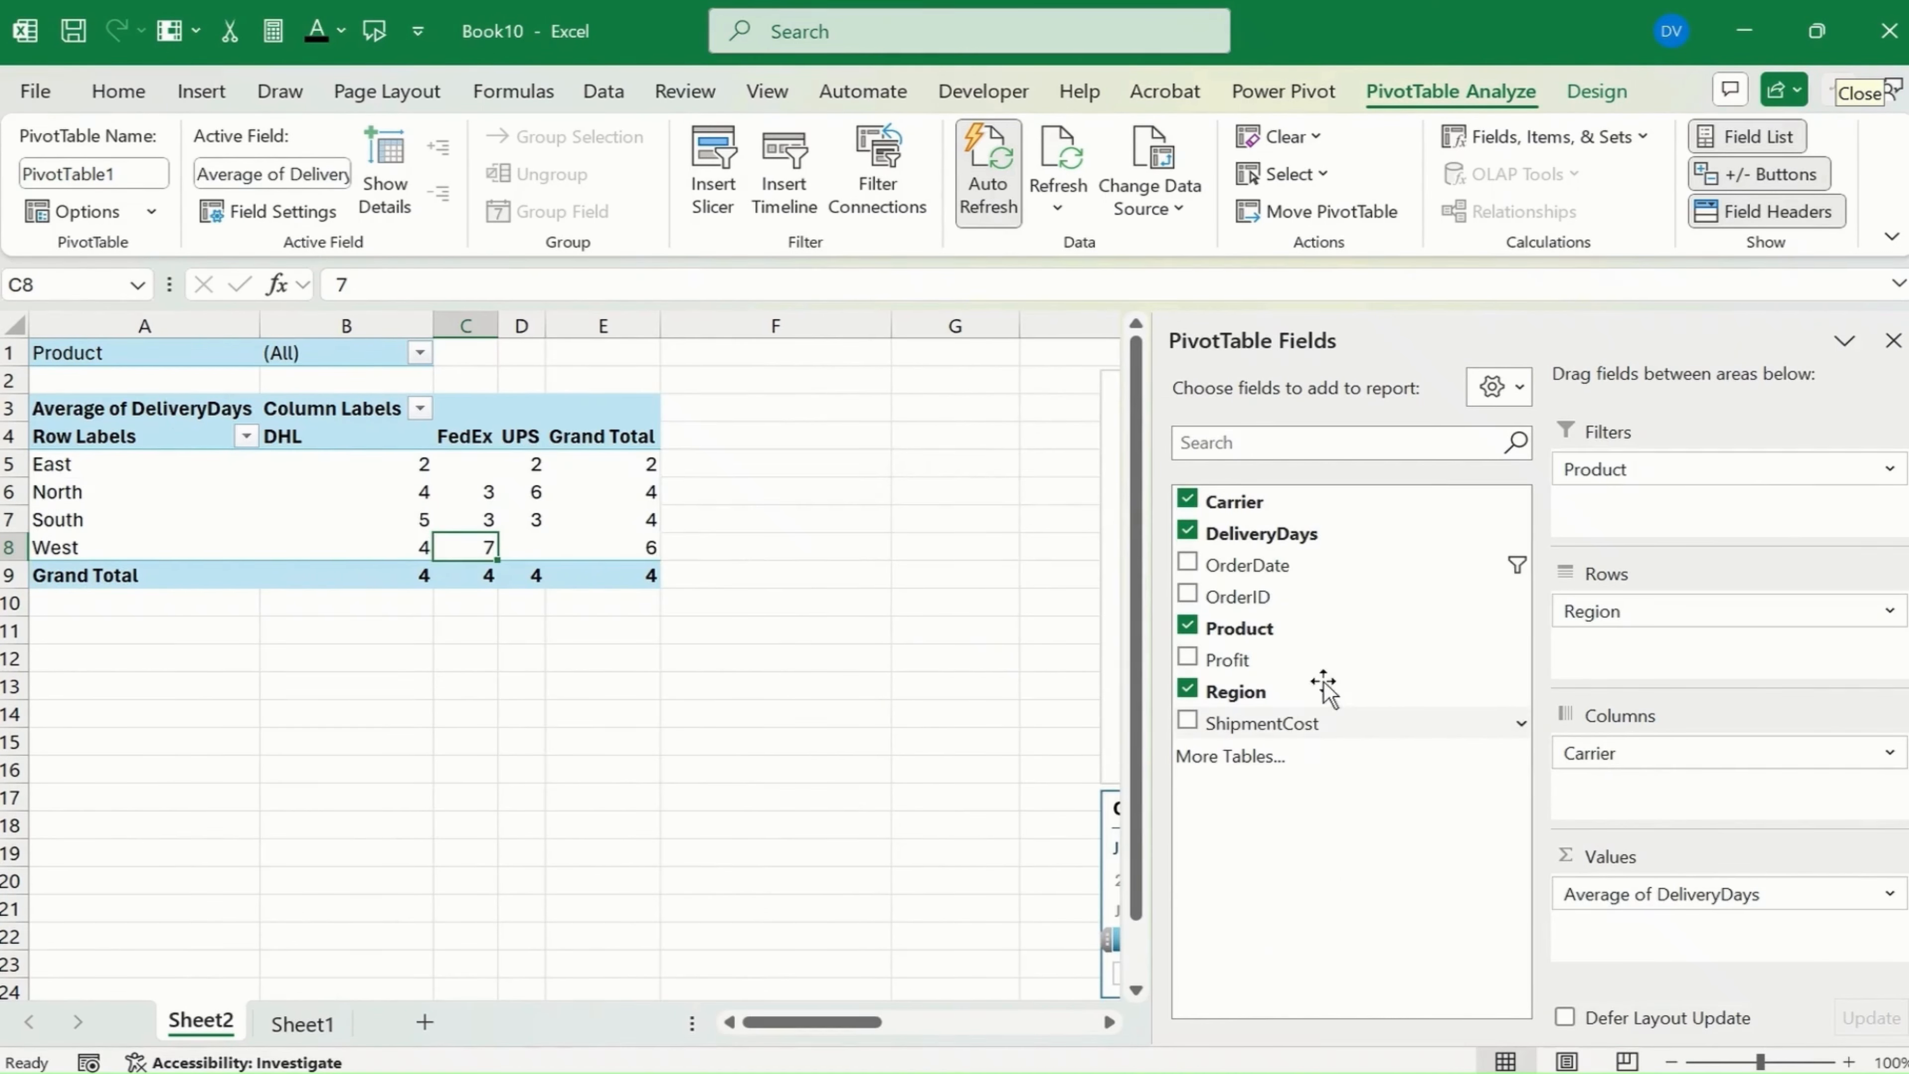
drag(1687, 903, 1279, 886)
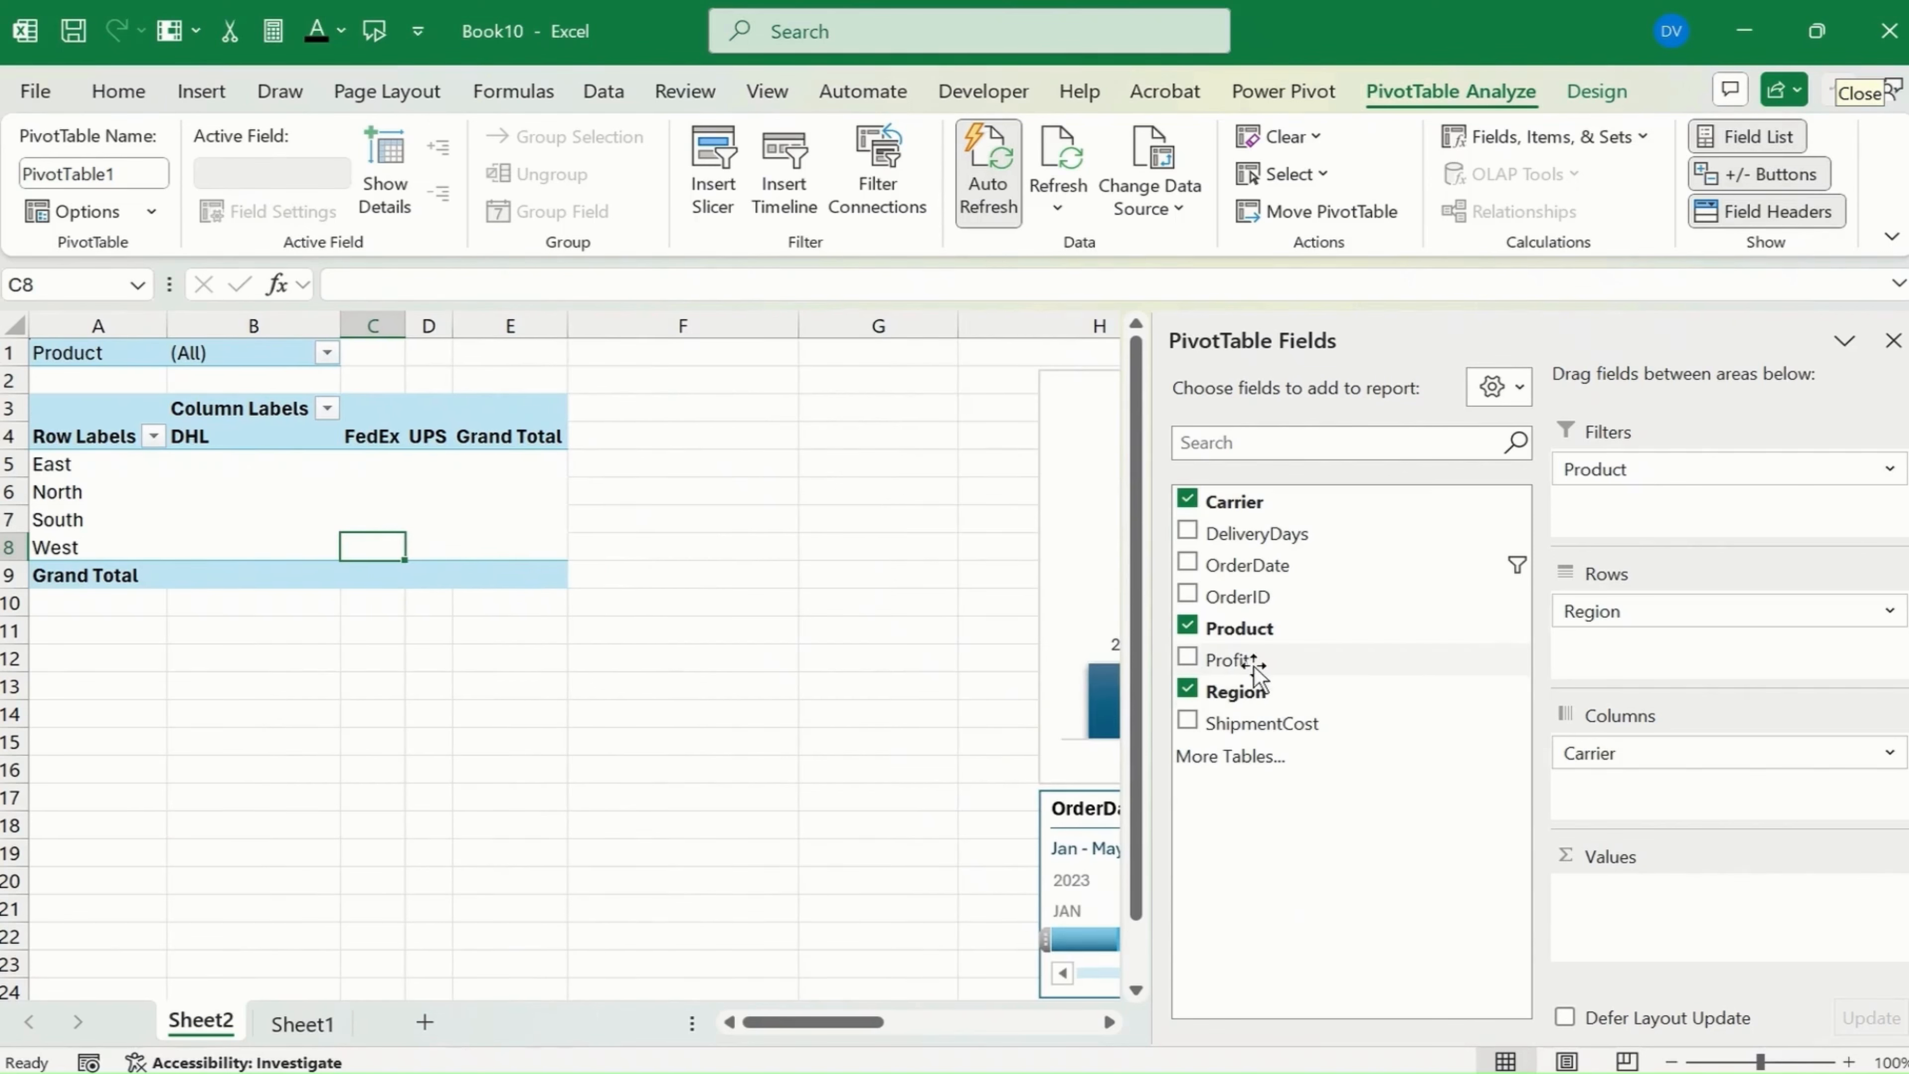
mouse_move(1253, 665)
mouse_down()
mouse_move(1431, 733)
mouse_move(1689, 926)
mouse_up()
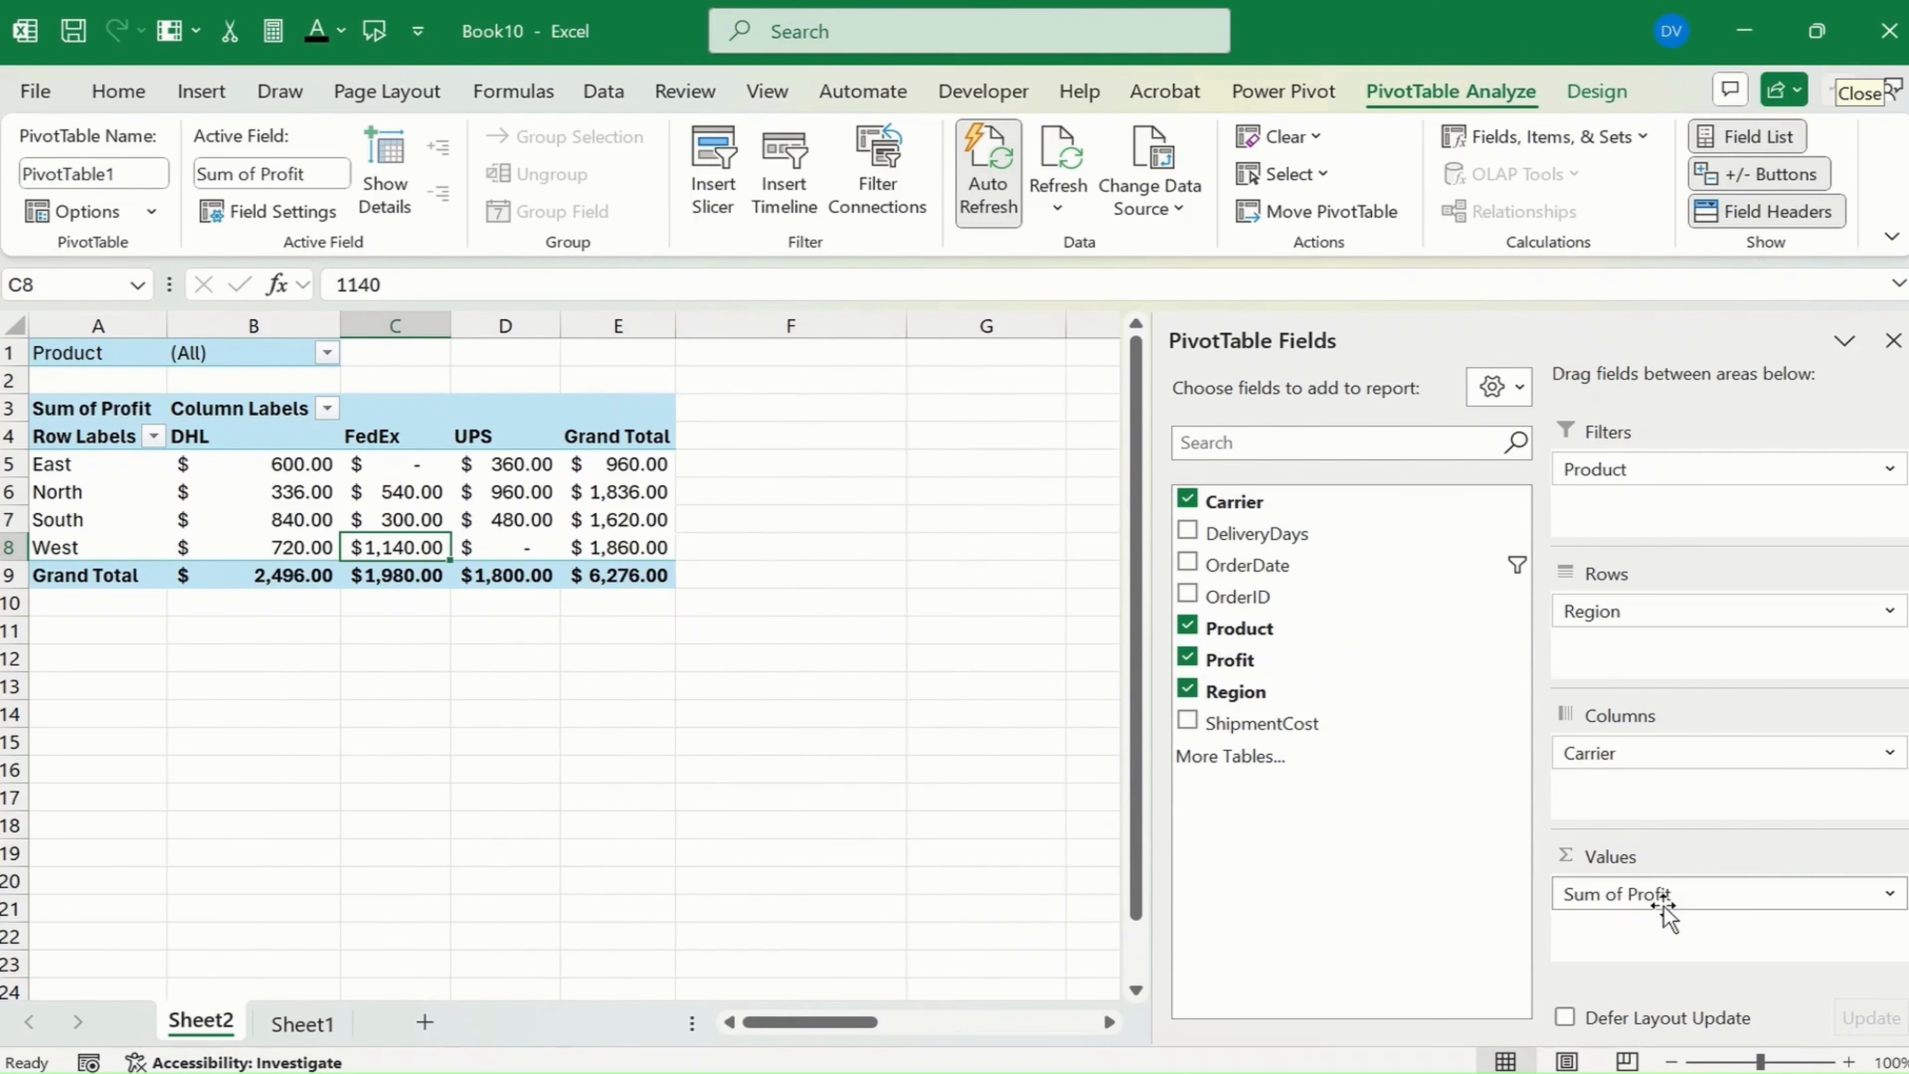
click(246, 481)
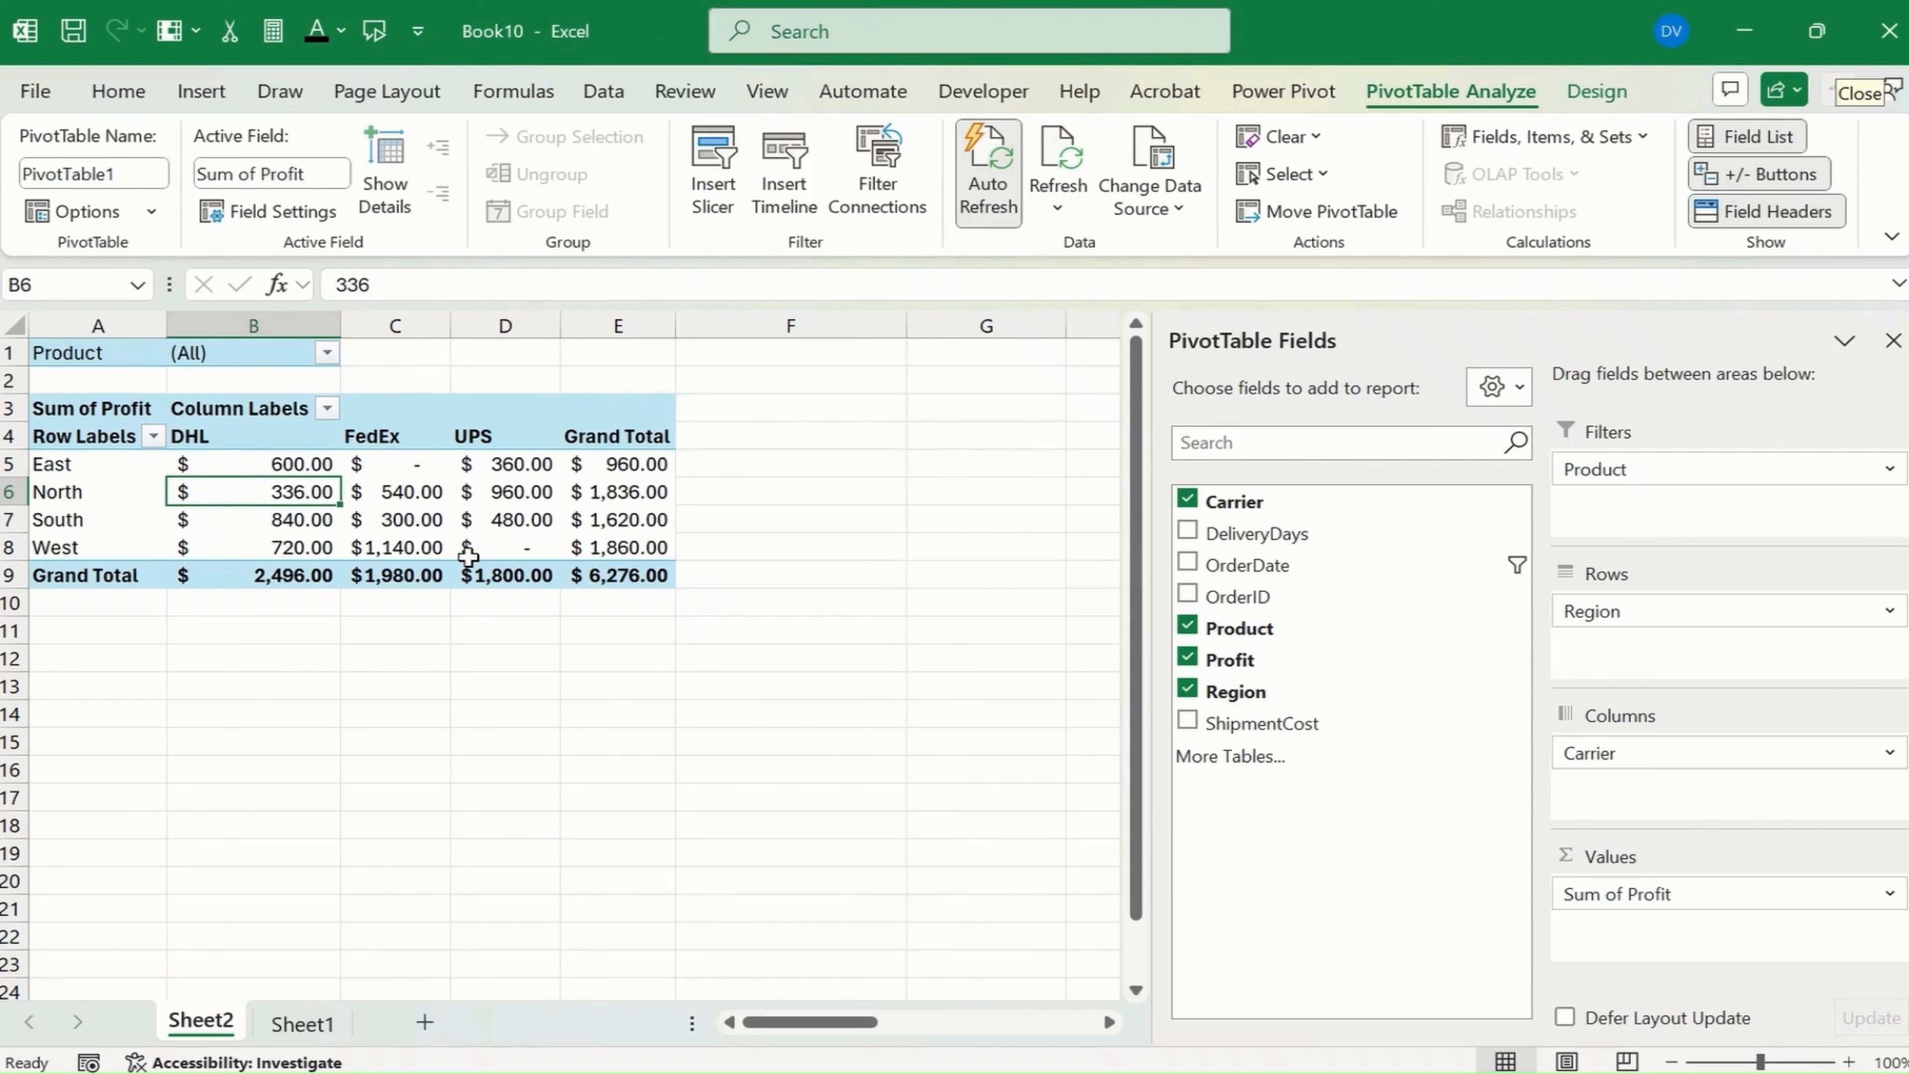
mouse_move(467, 556)
- Start a new record beneath the Sheet1 table by entering the next consecutive OrderID in A12
click(315, 1029)
drag(328, 547, 321, 548)
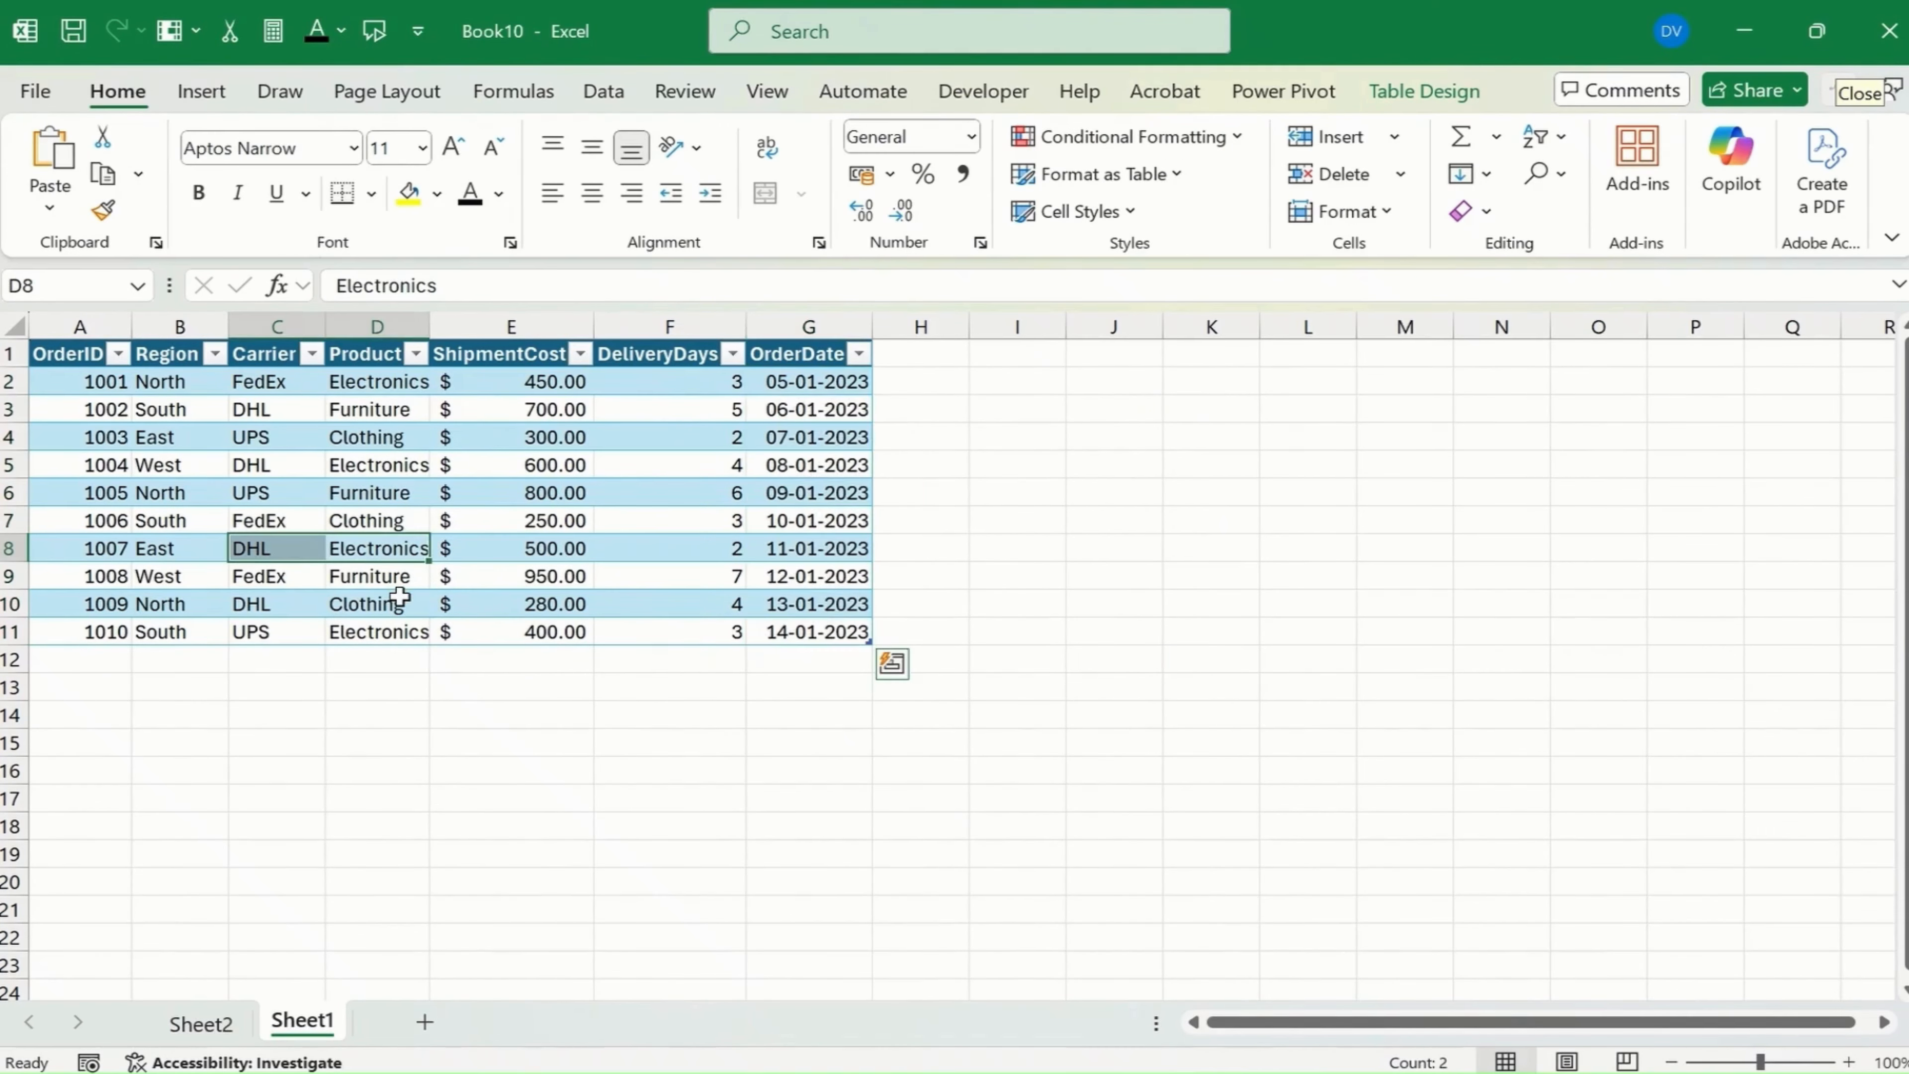
key(Left)
key(Left)
key(Left)
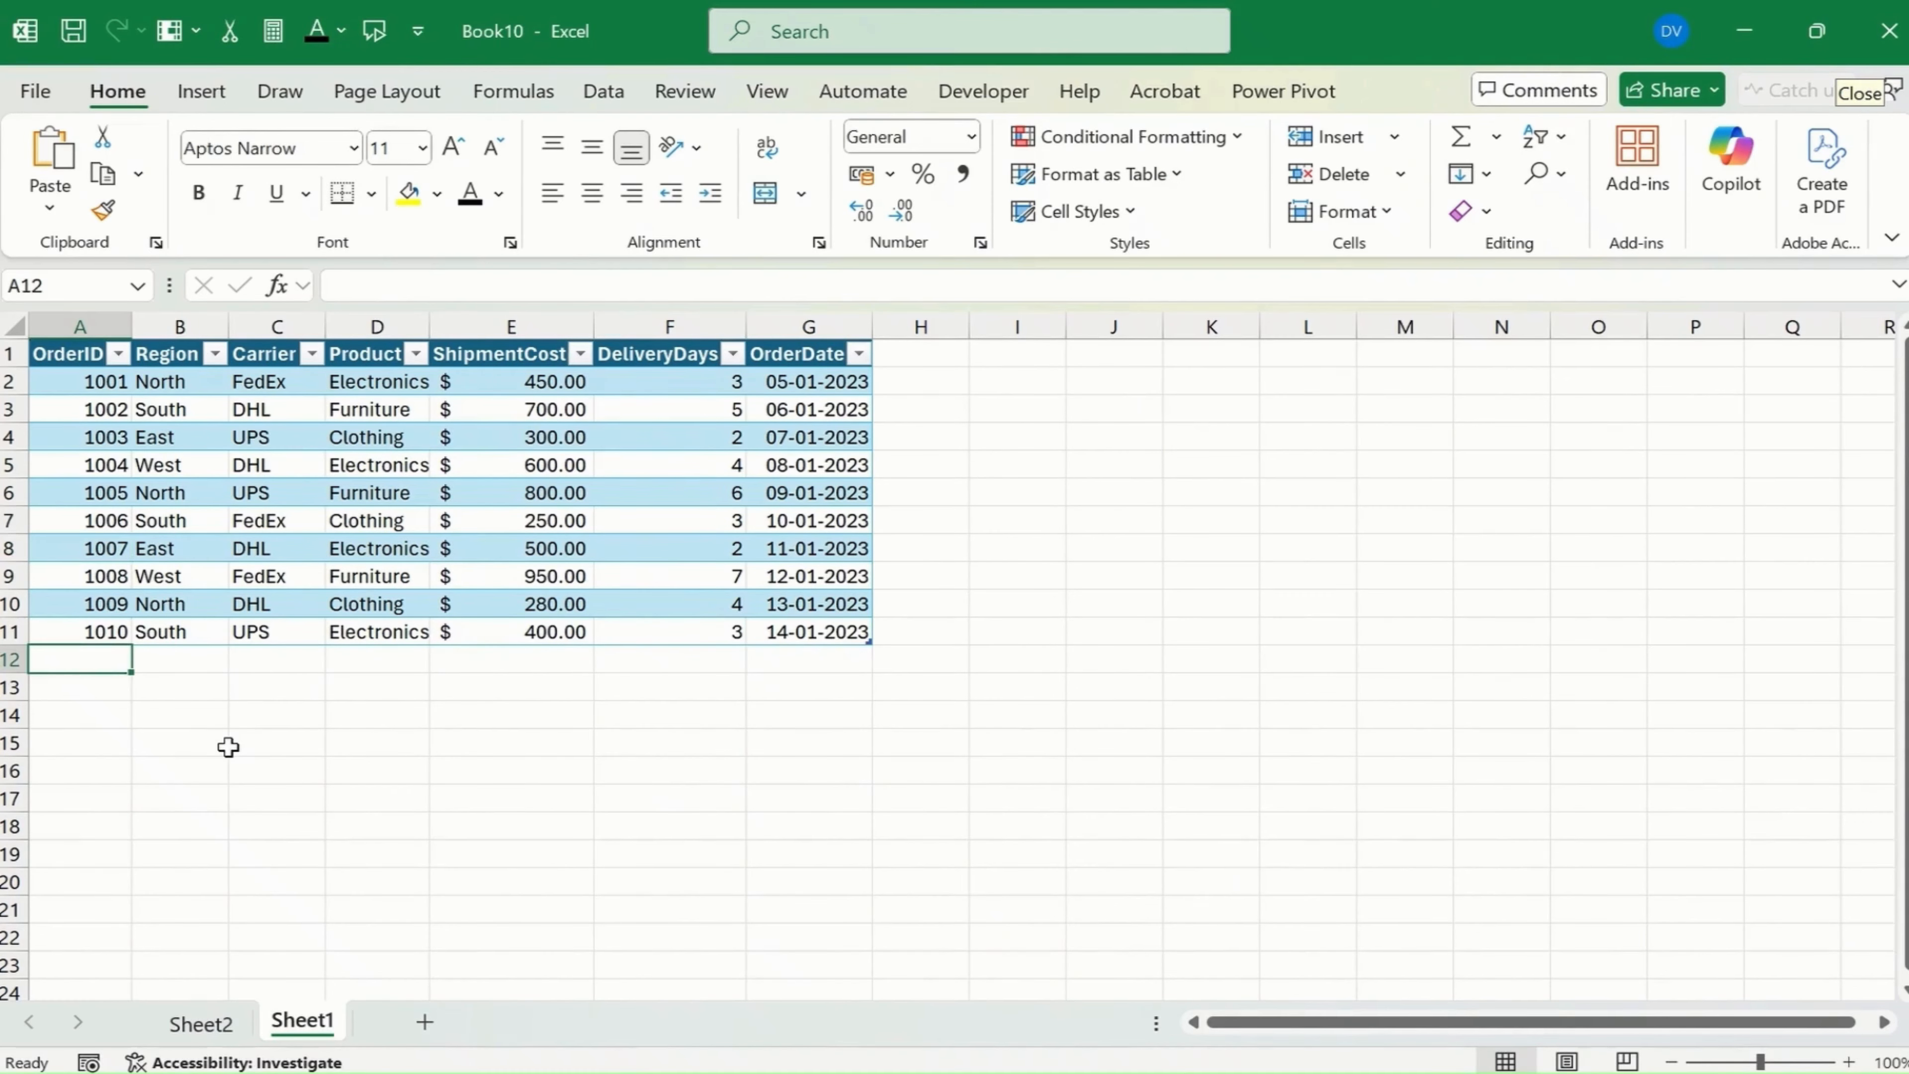
text(1011)
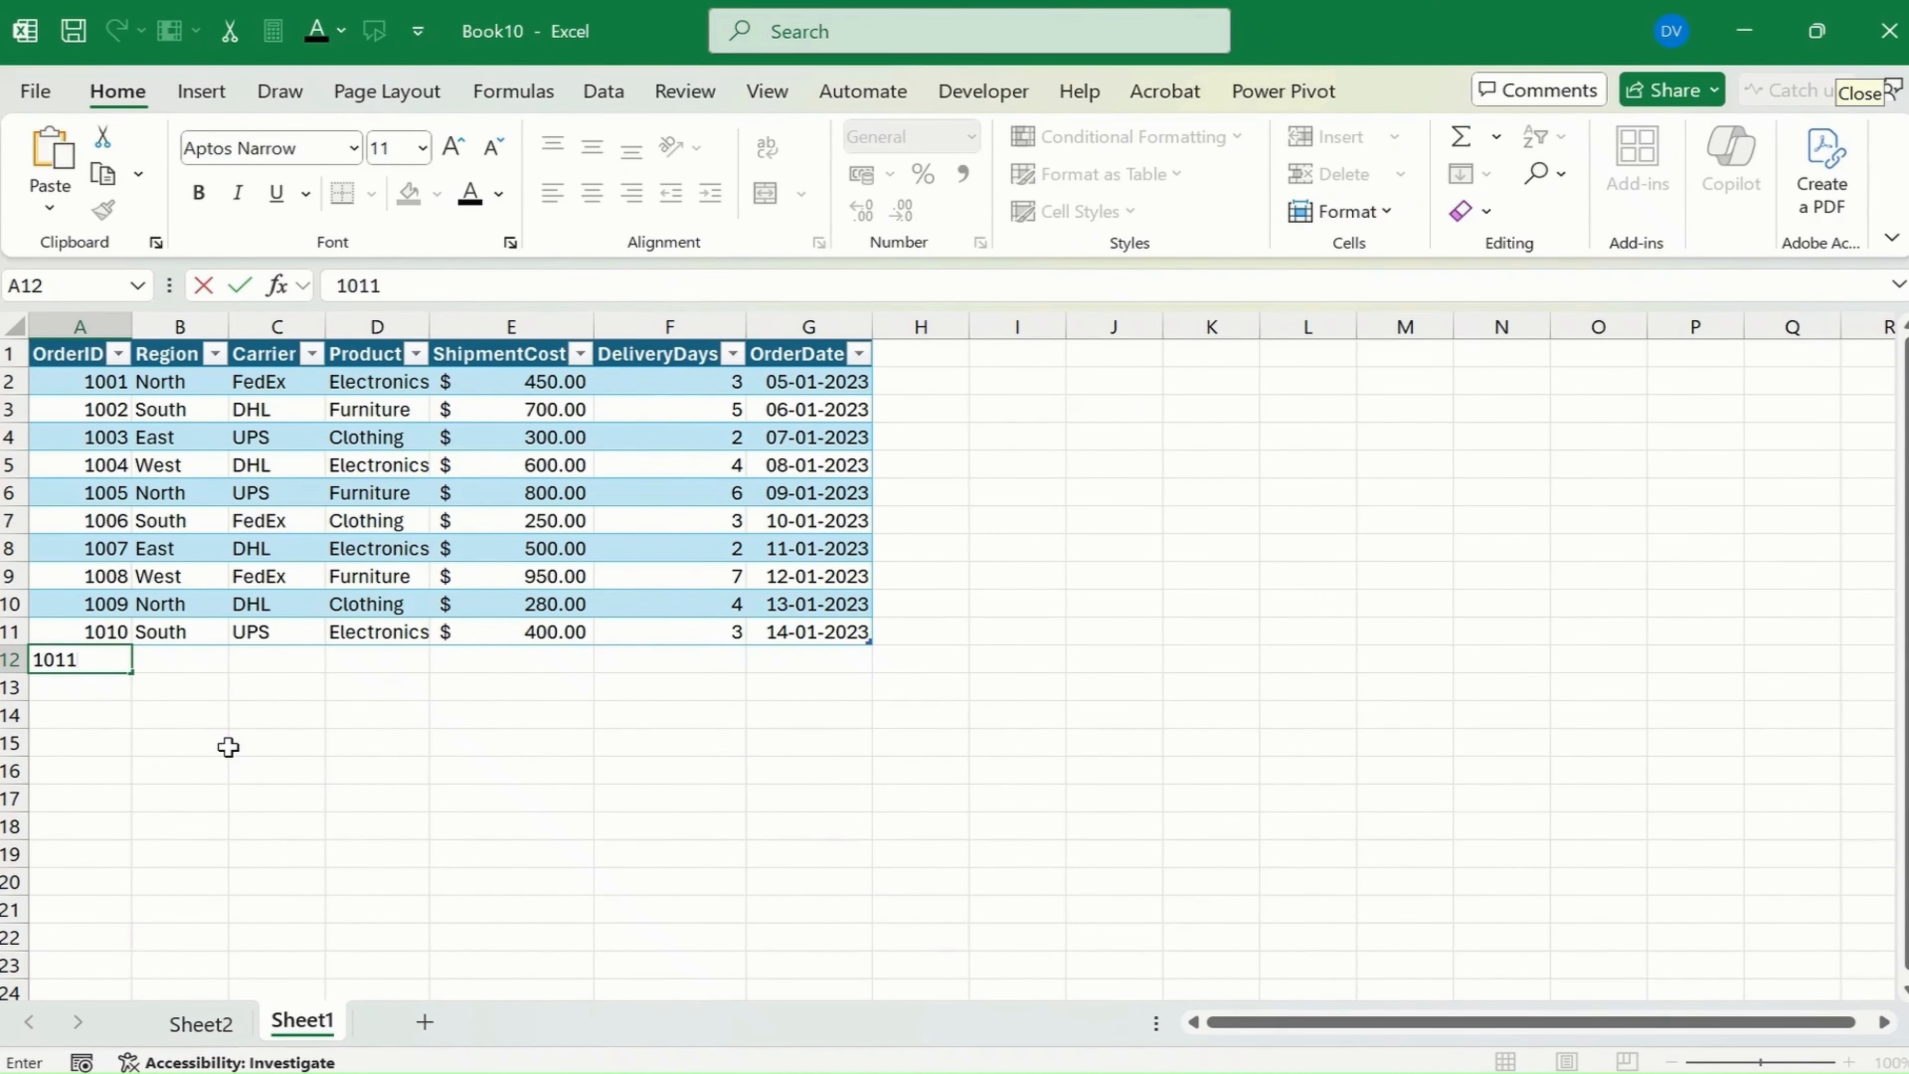
key(Return)
- Fill the new record's Region with South from the row above
key(Right)
key(Up)
key(Up)
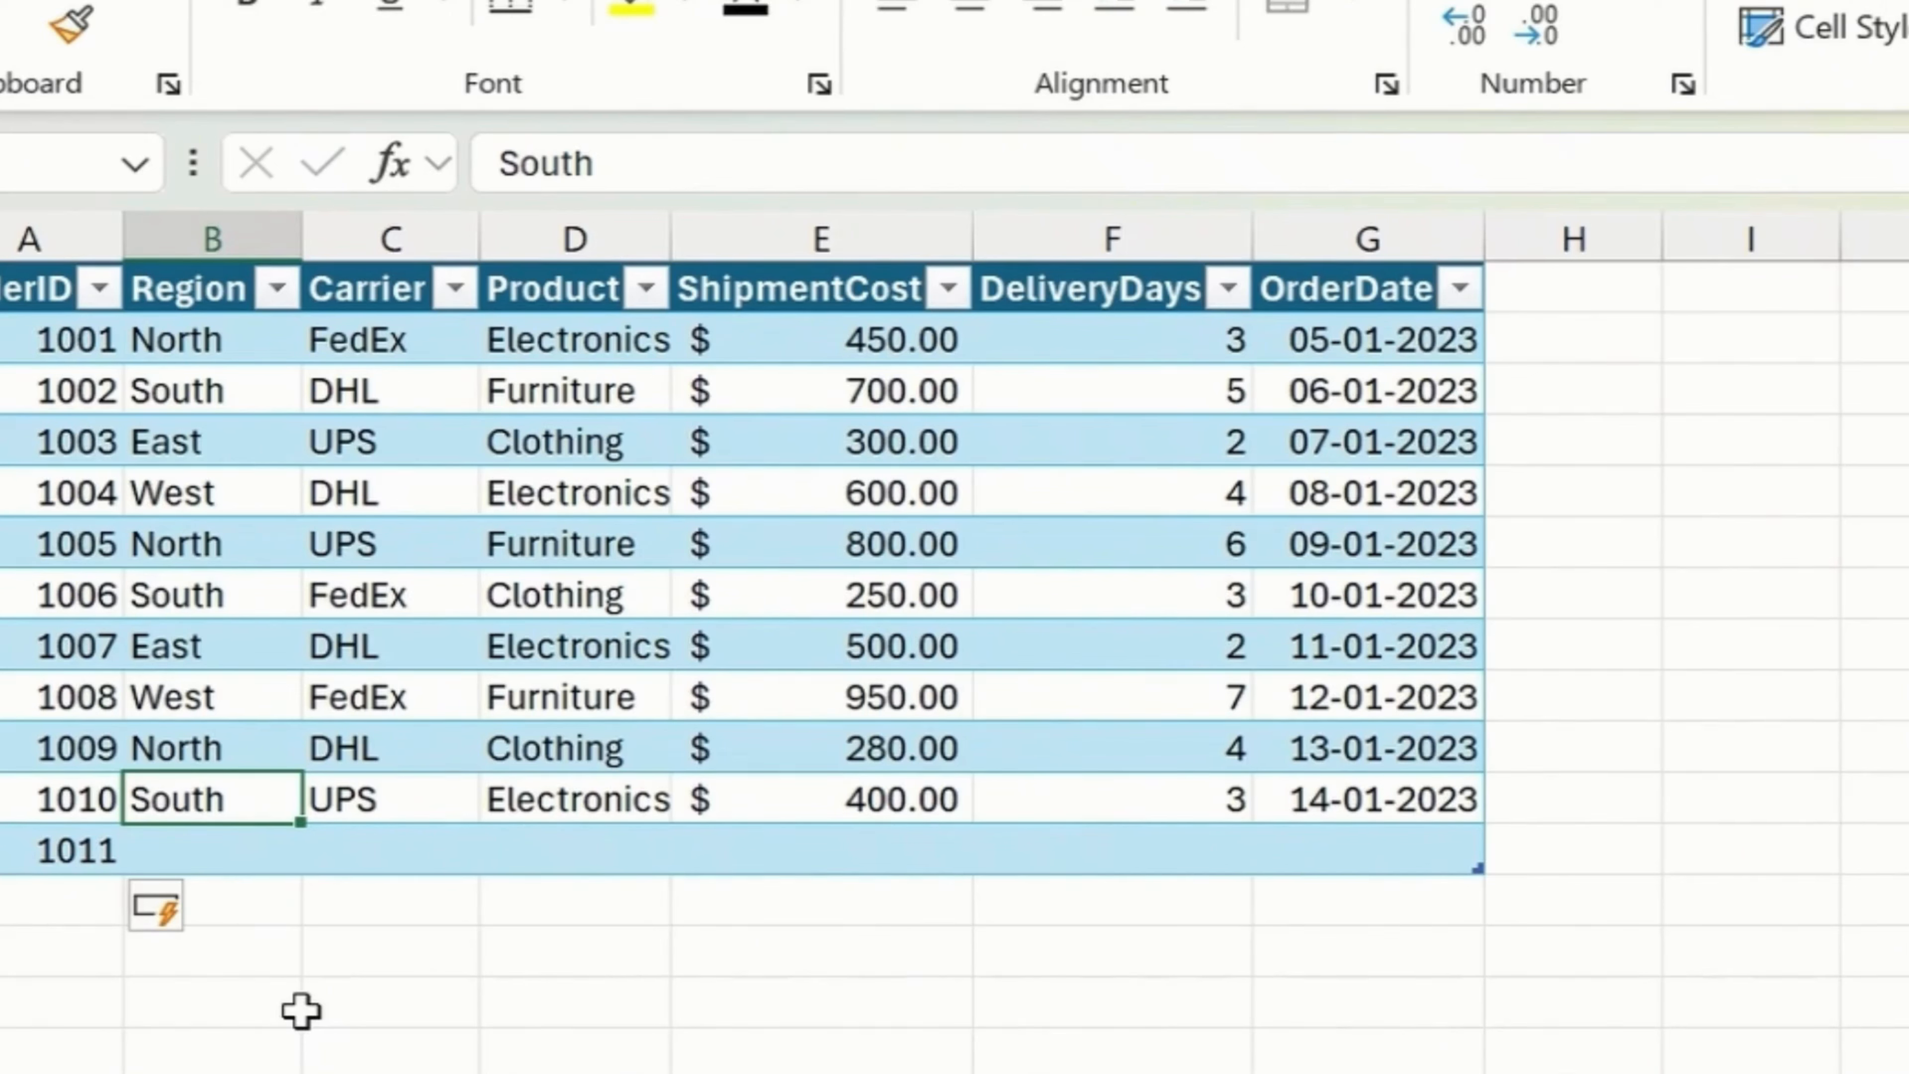
key(shift+Down)
key(Right)
key(Left)
key(shift+Down)
key(ctrl+d)
key(Right)
key(Down)
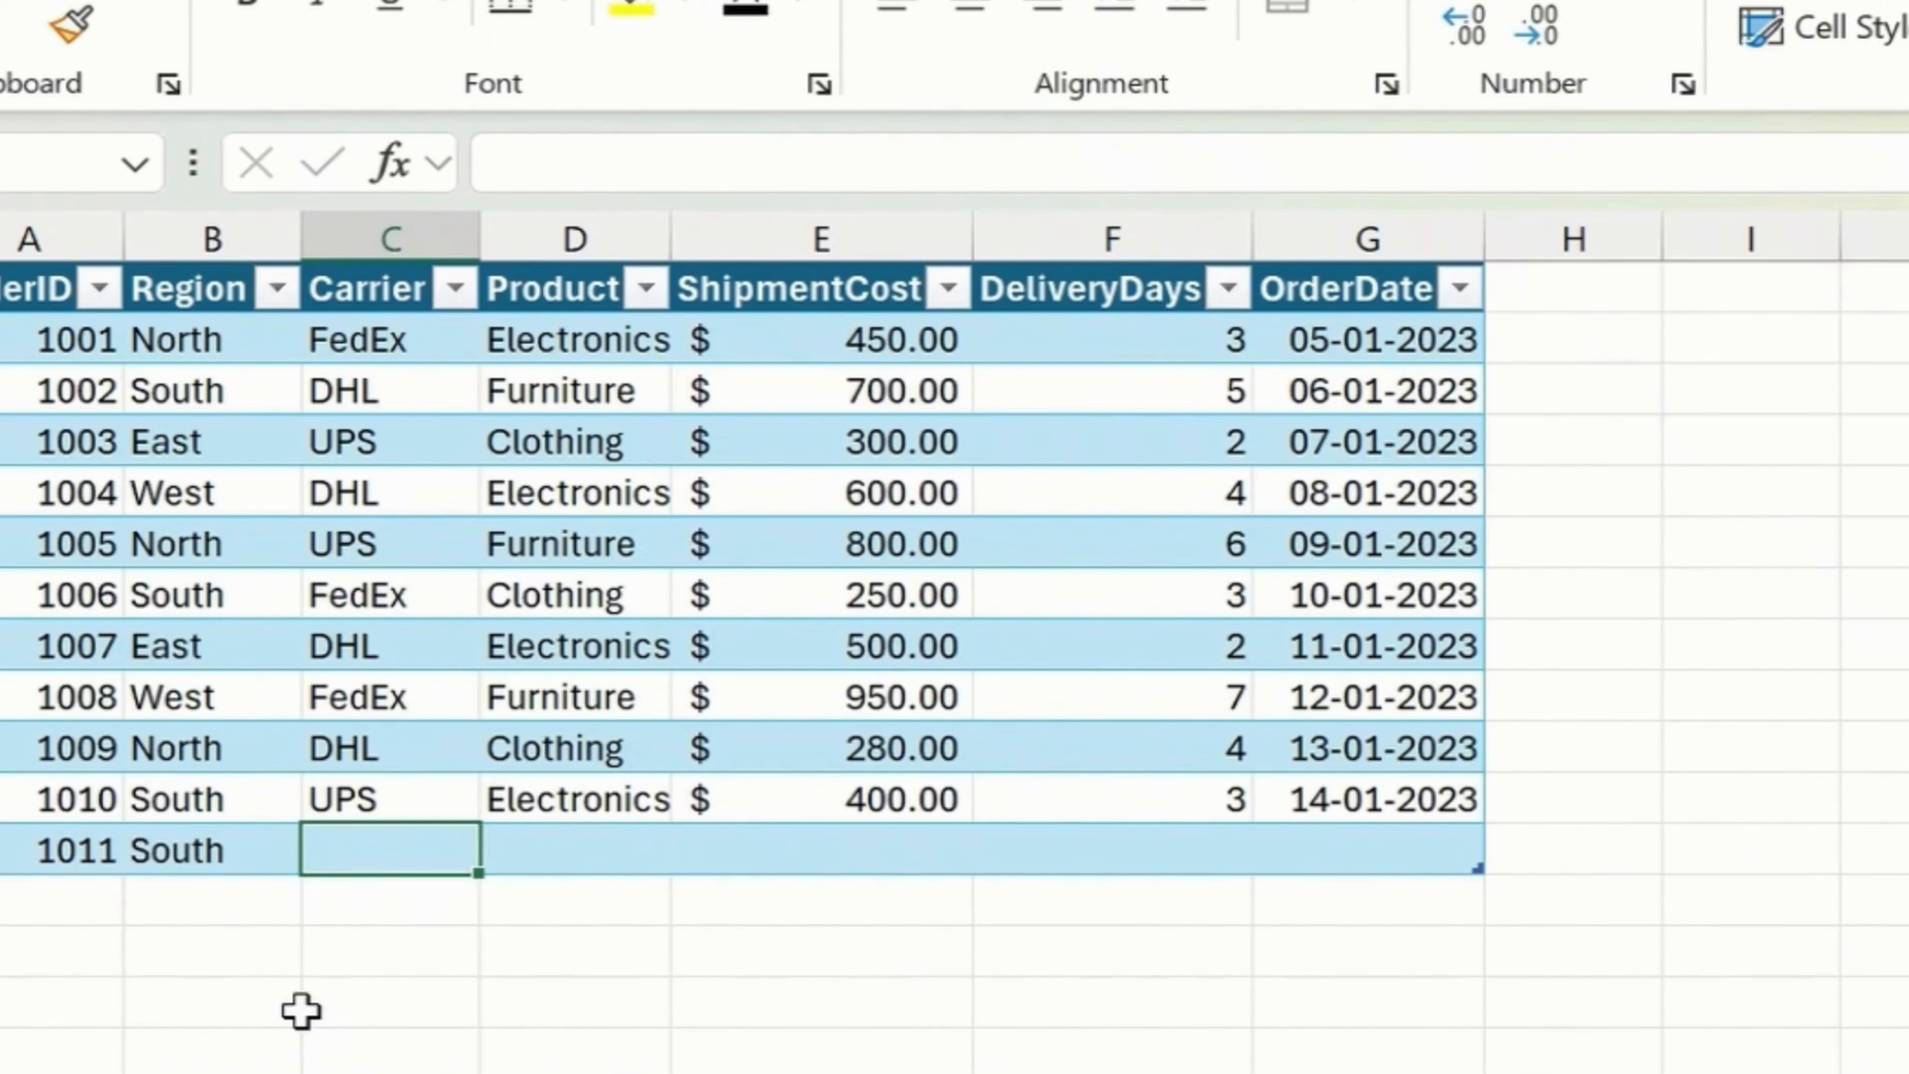
- Enter Discover Talent as the new record's Carrier and Clothing as its Product
text(Discove)
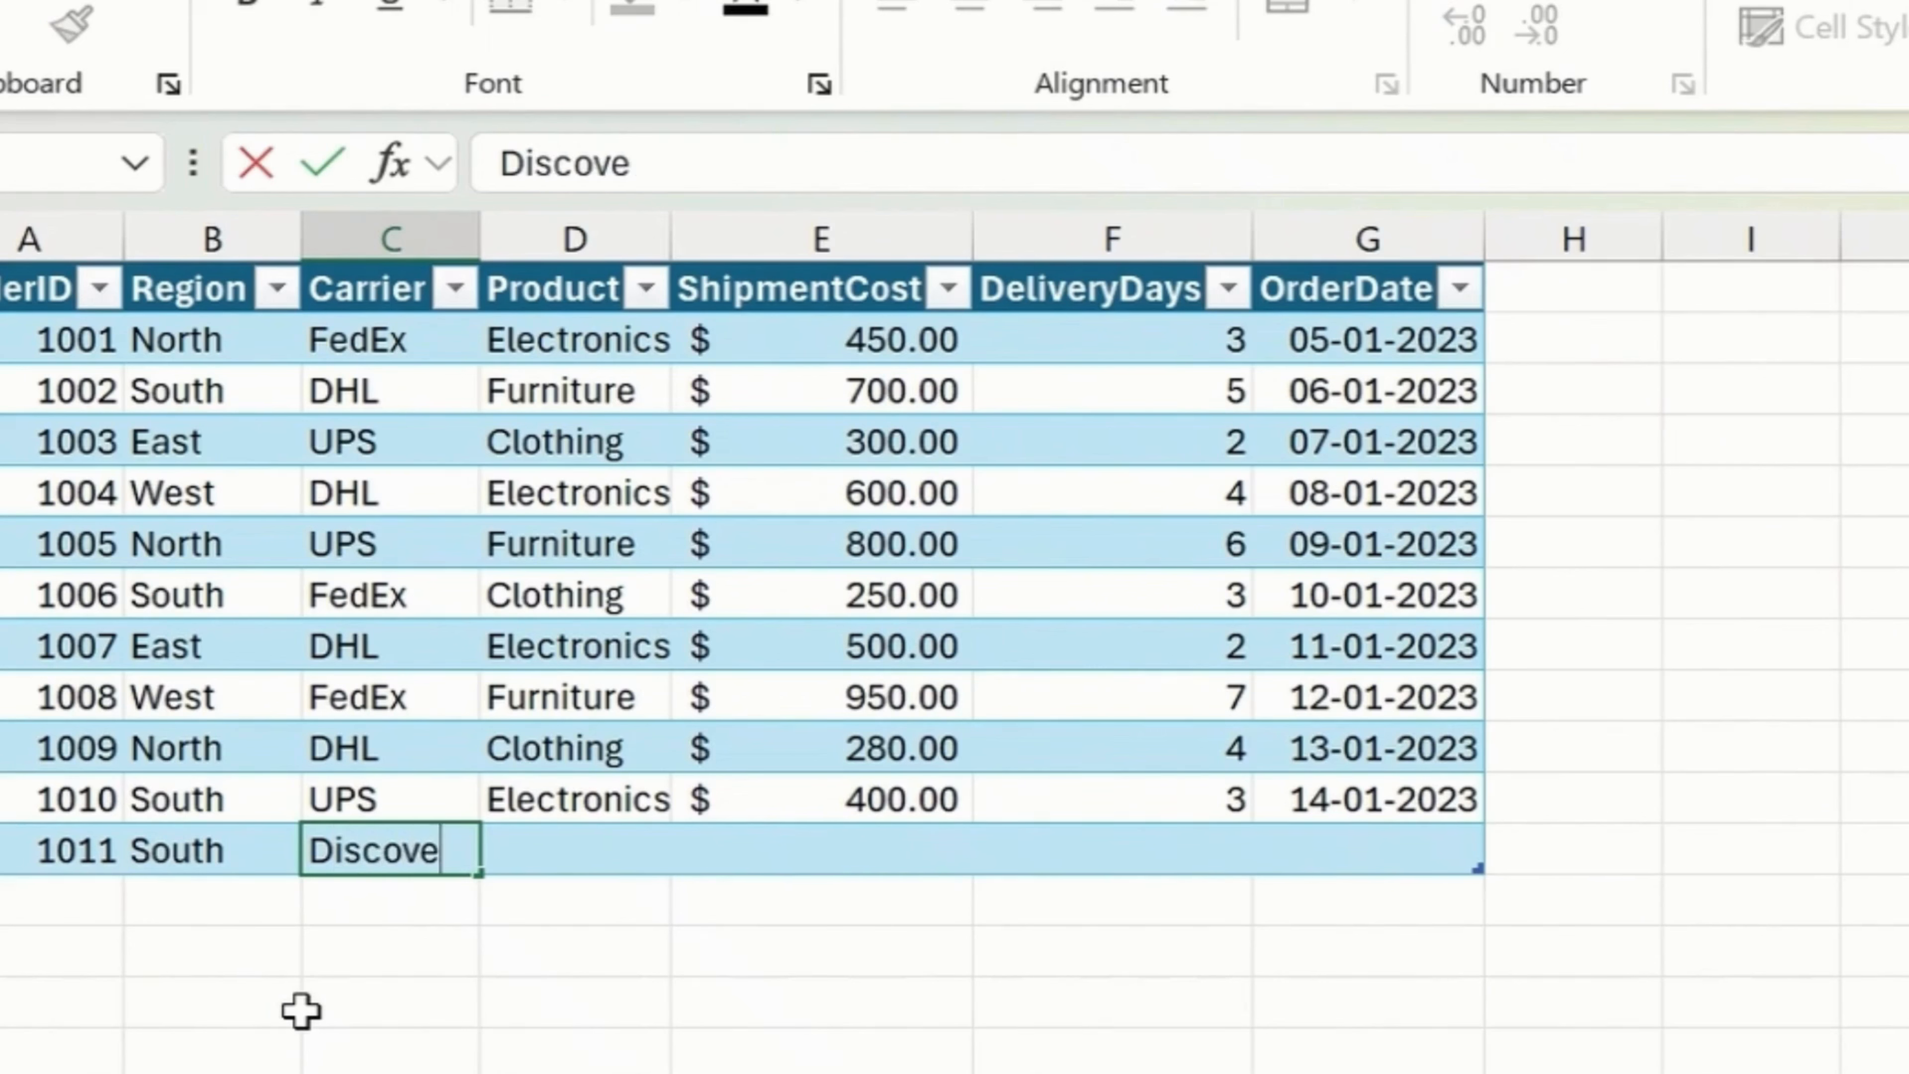
text(r Talent)
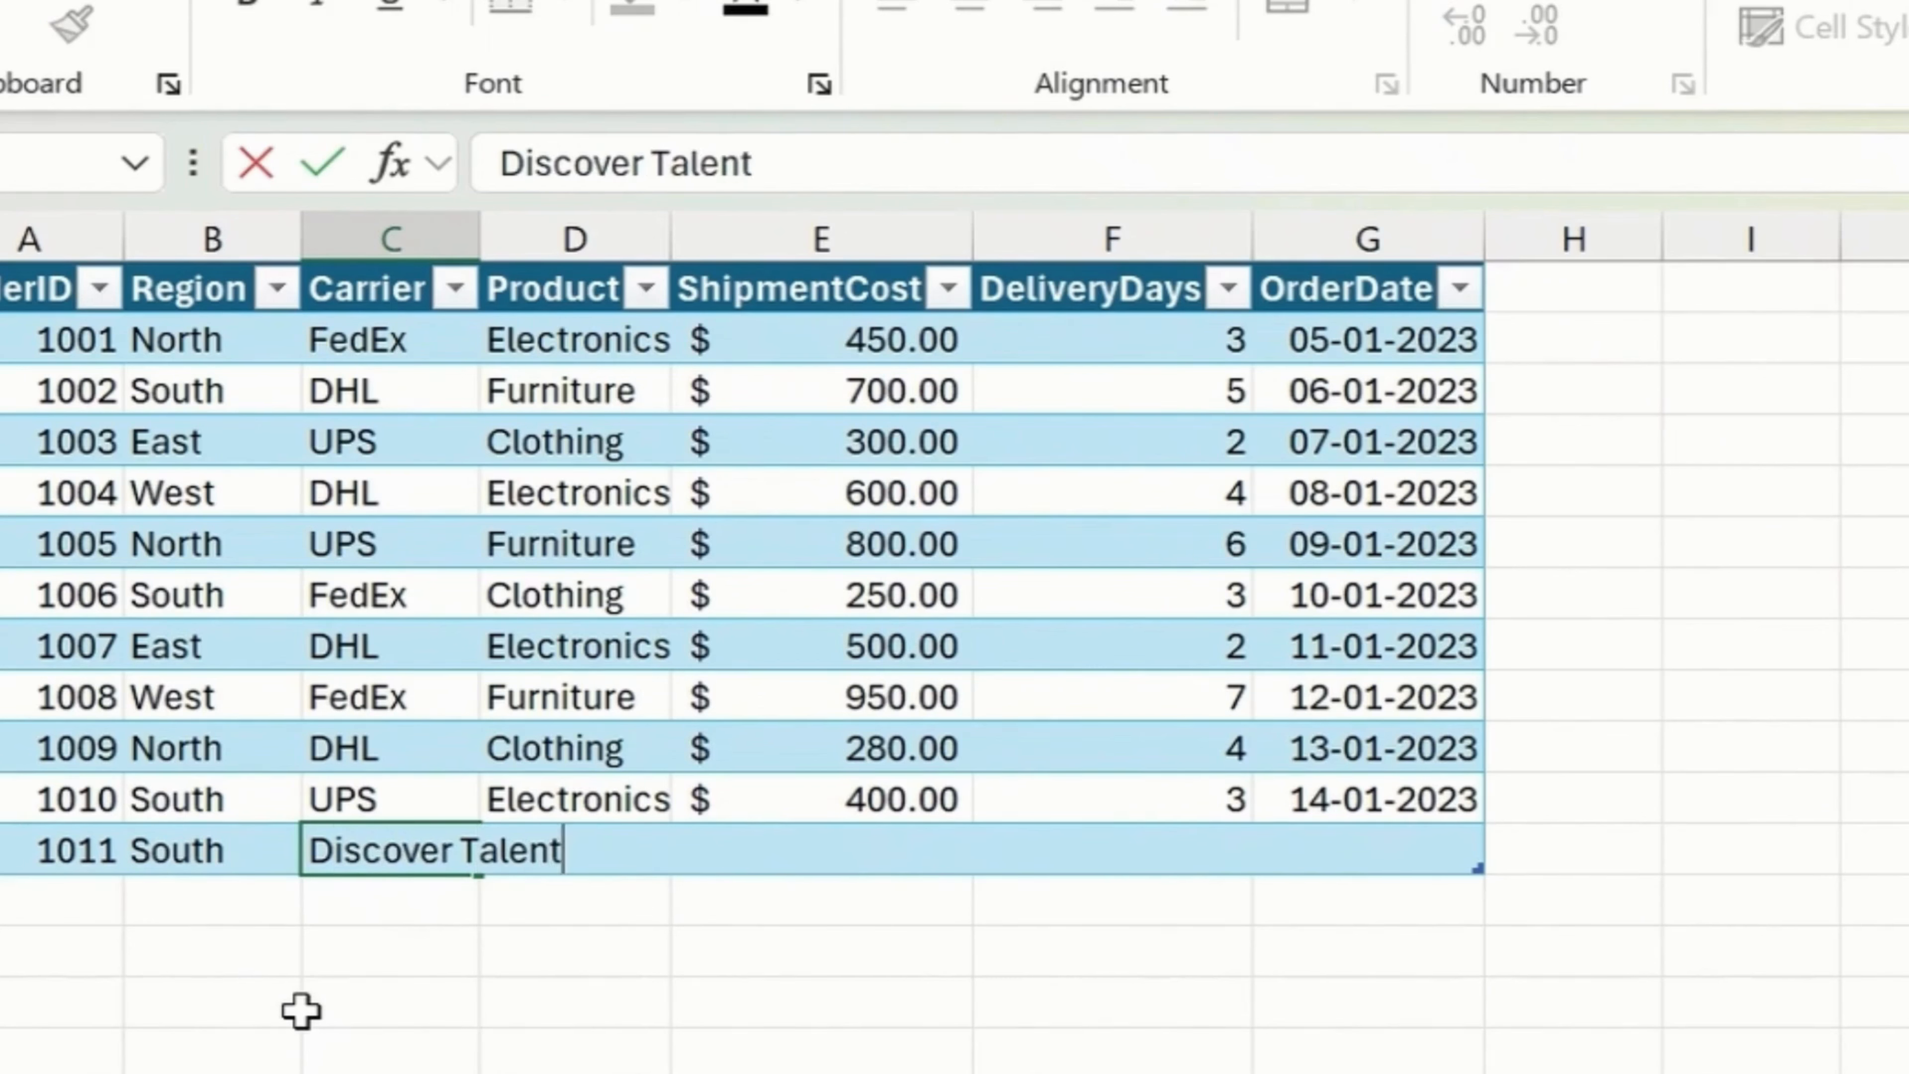
key(Tab)
text(C)
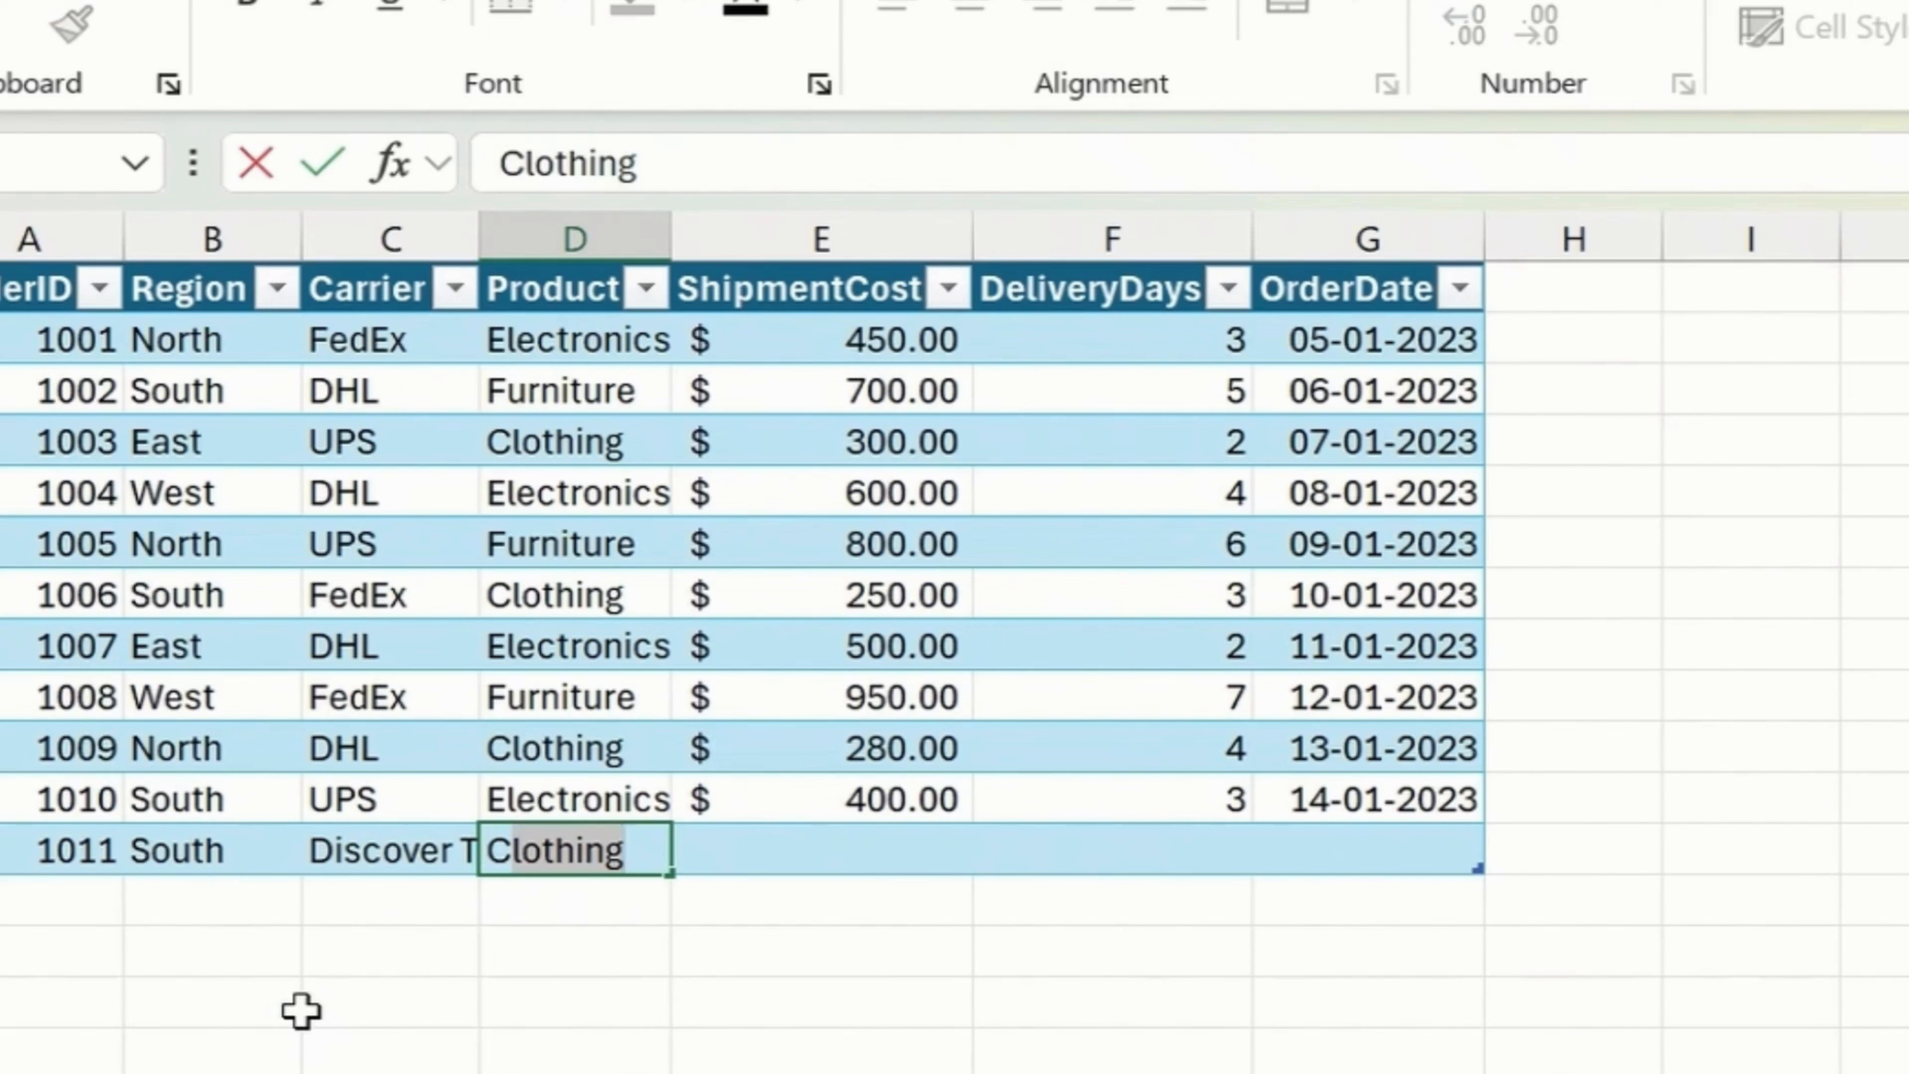
key(Tab)
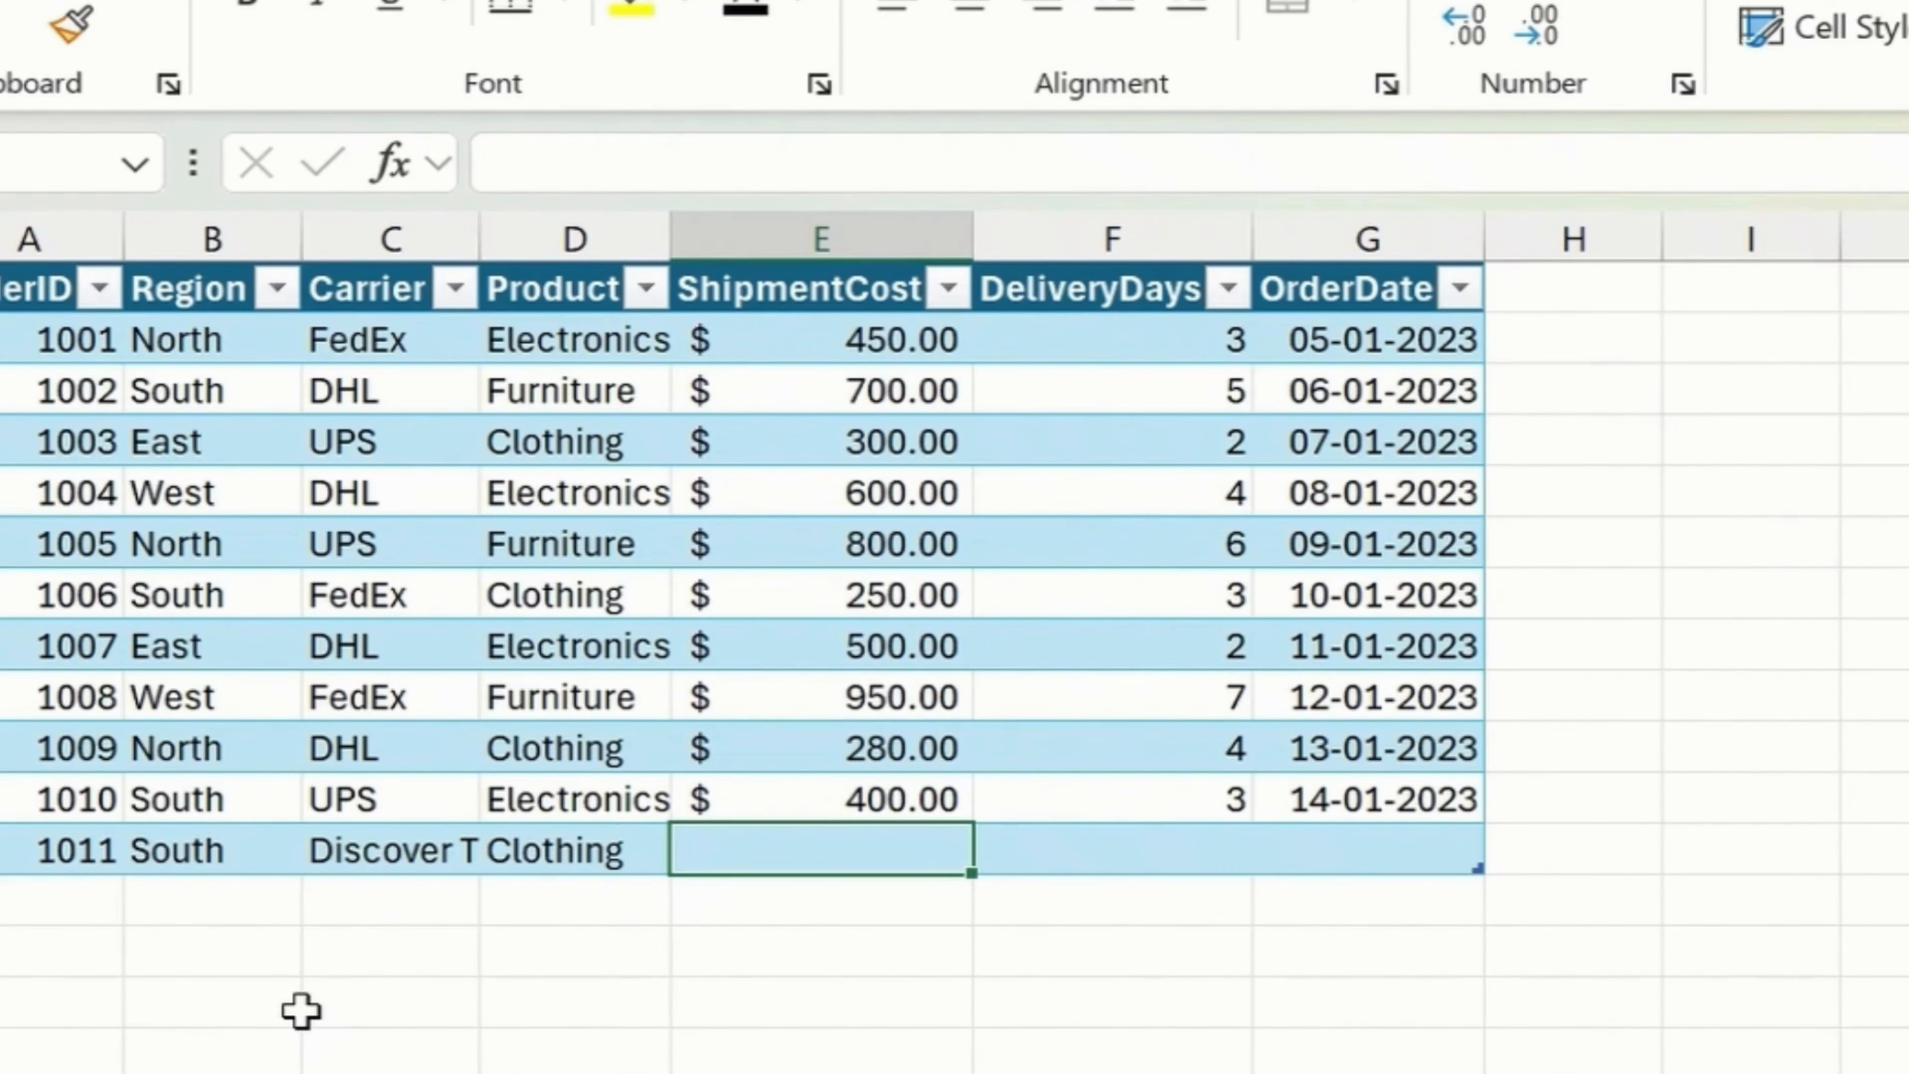
- Enter 900 as the new record's ShipmentCost and 8 as its DeliveryDays
text(900)
key(Tab)
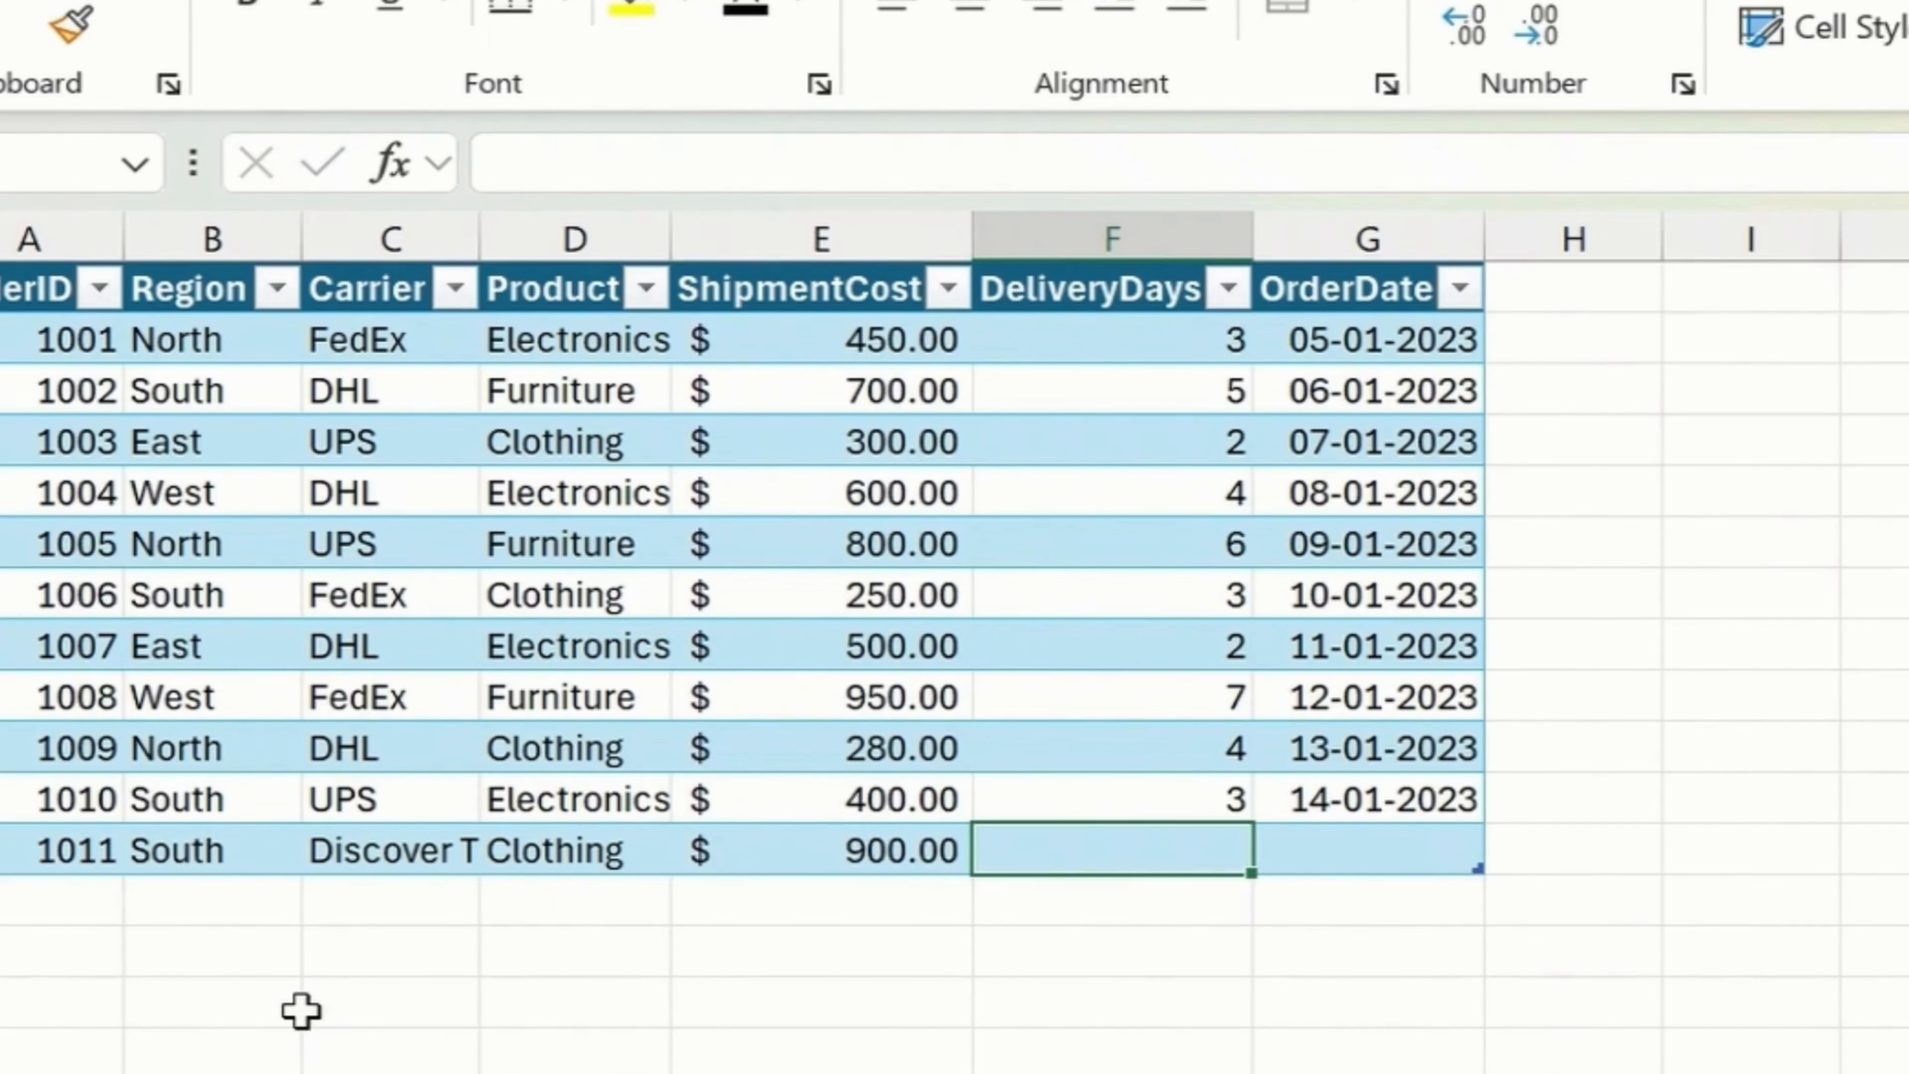
text(8)
key(Tab)
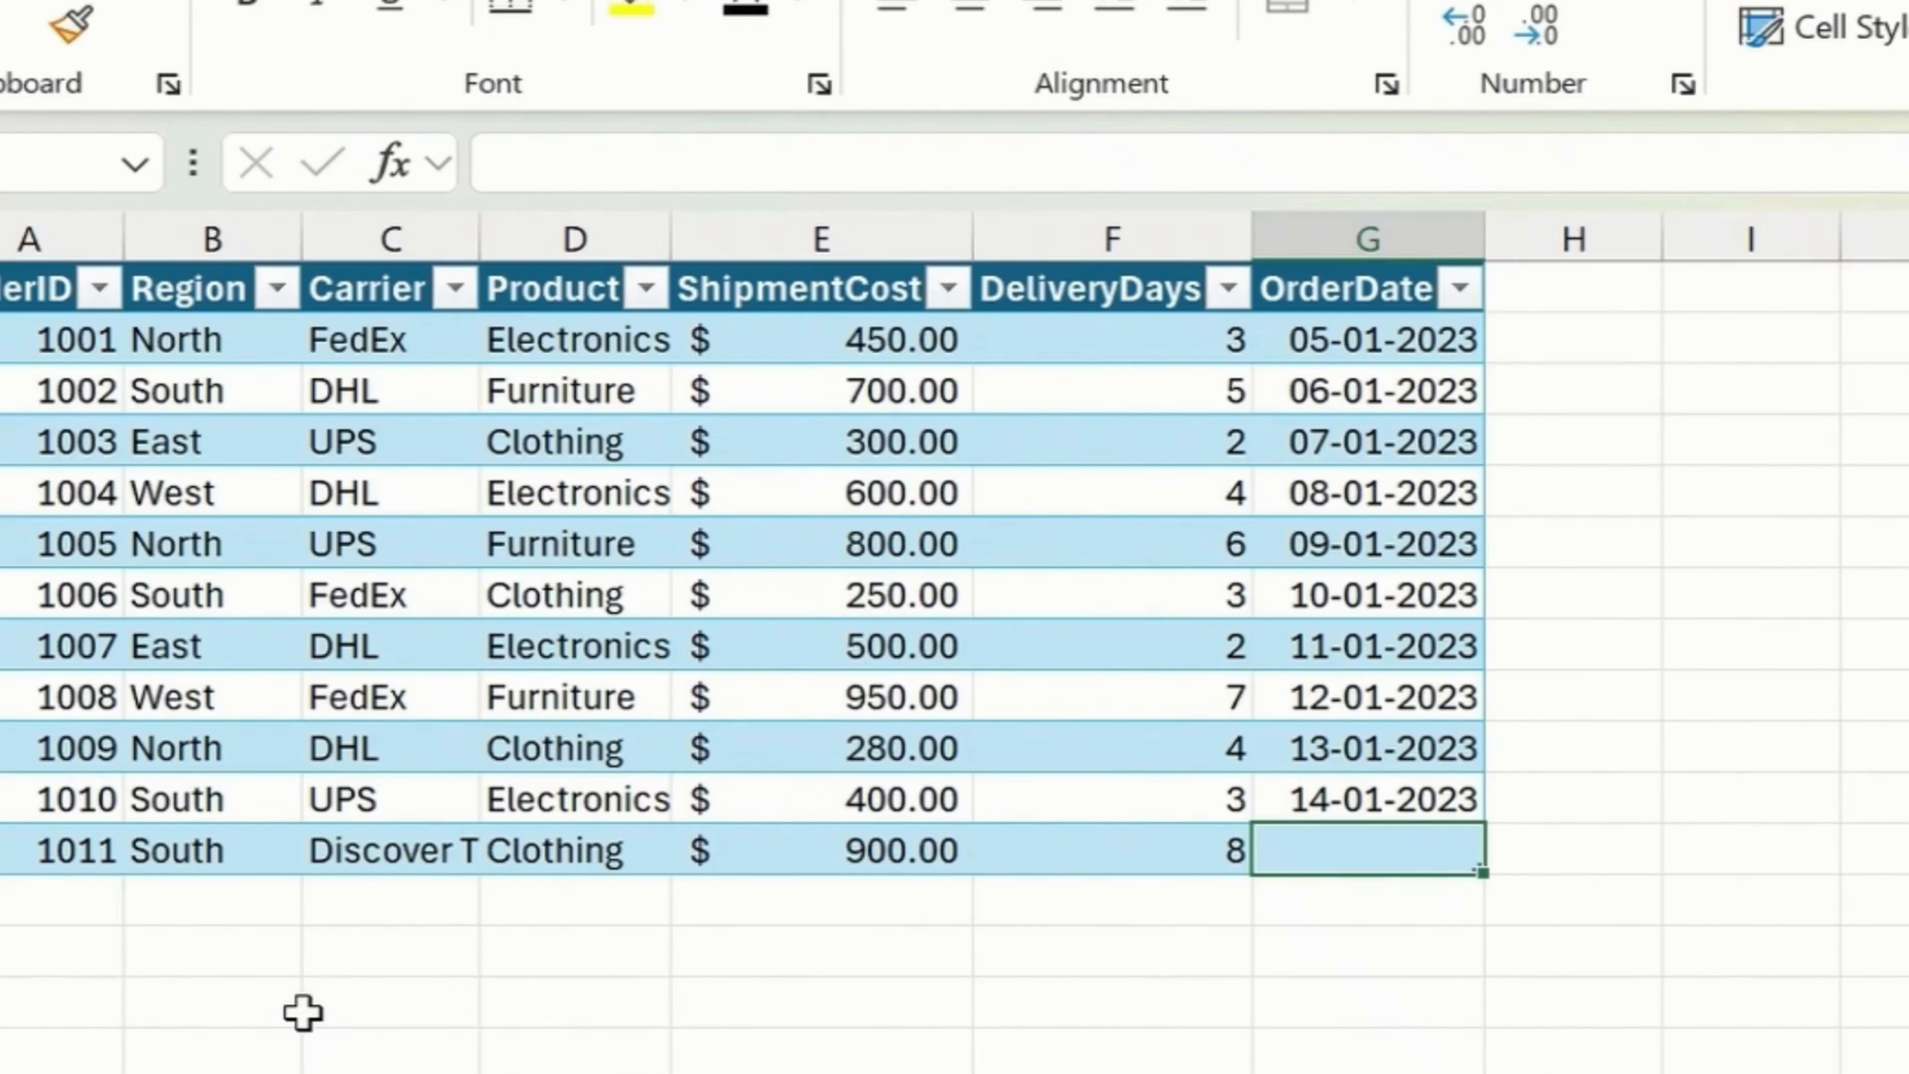
- Fill the new record's OrderDate from the row above and change its month to make it 14-02-2023
key(Up)
key(shift+Down)
key(ctrl+d)
click(596, 164)
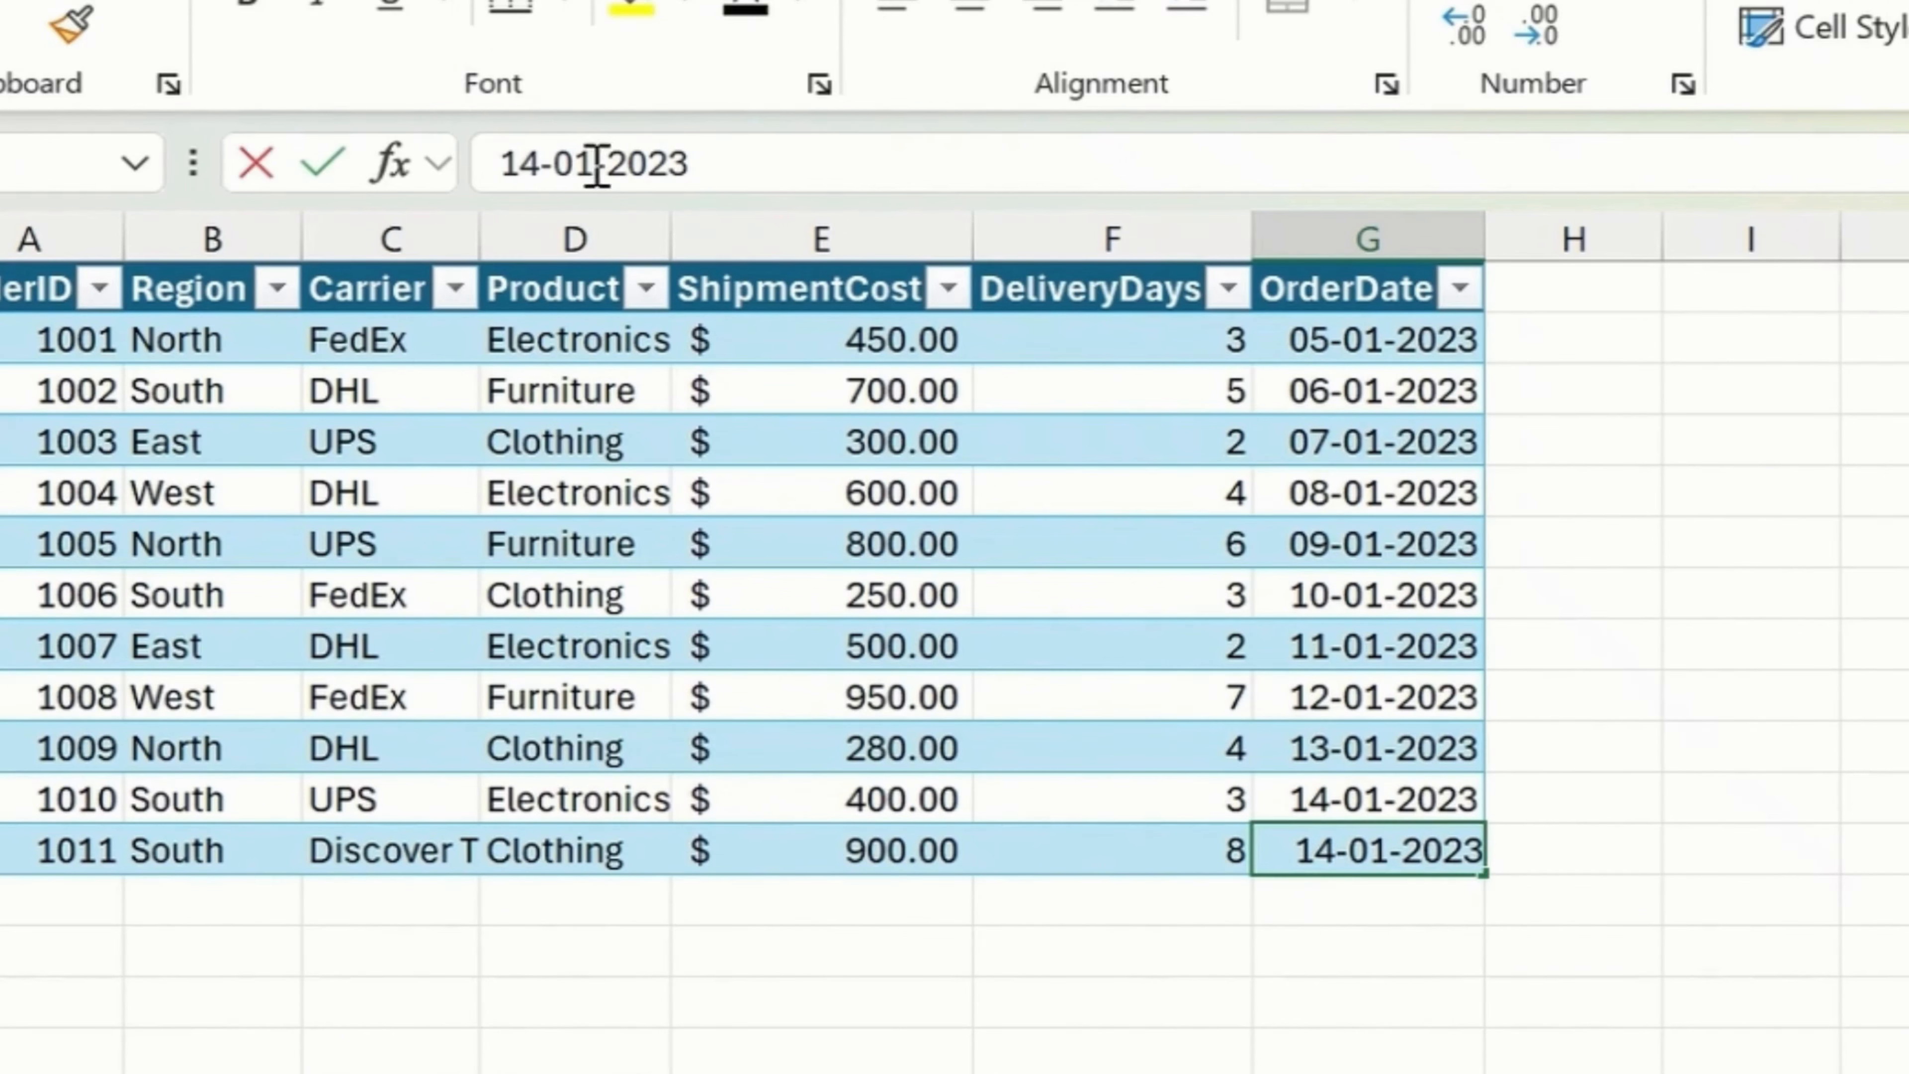
key(BackSpace)
text(2)
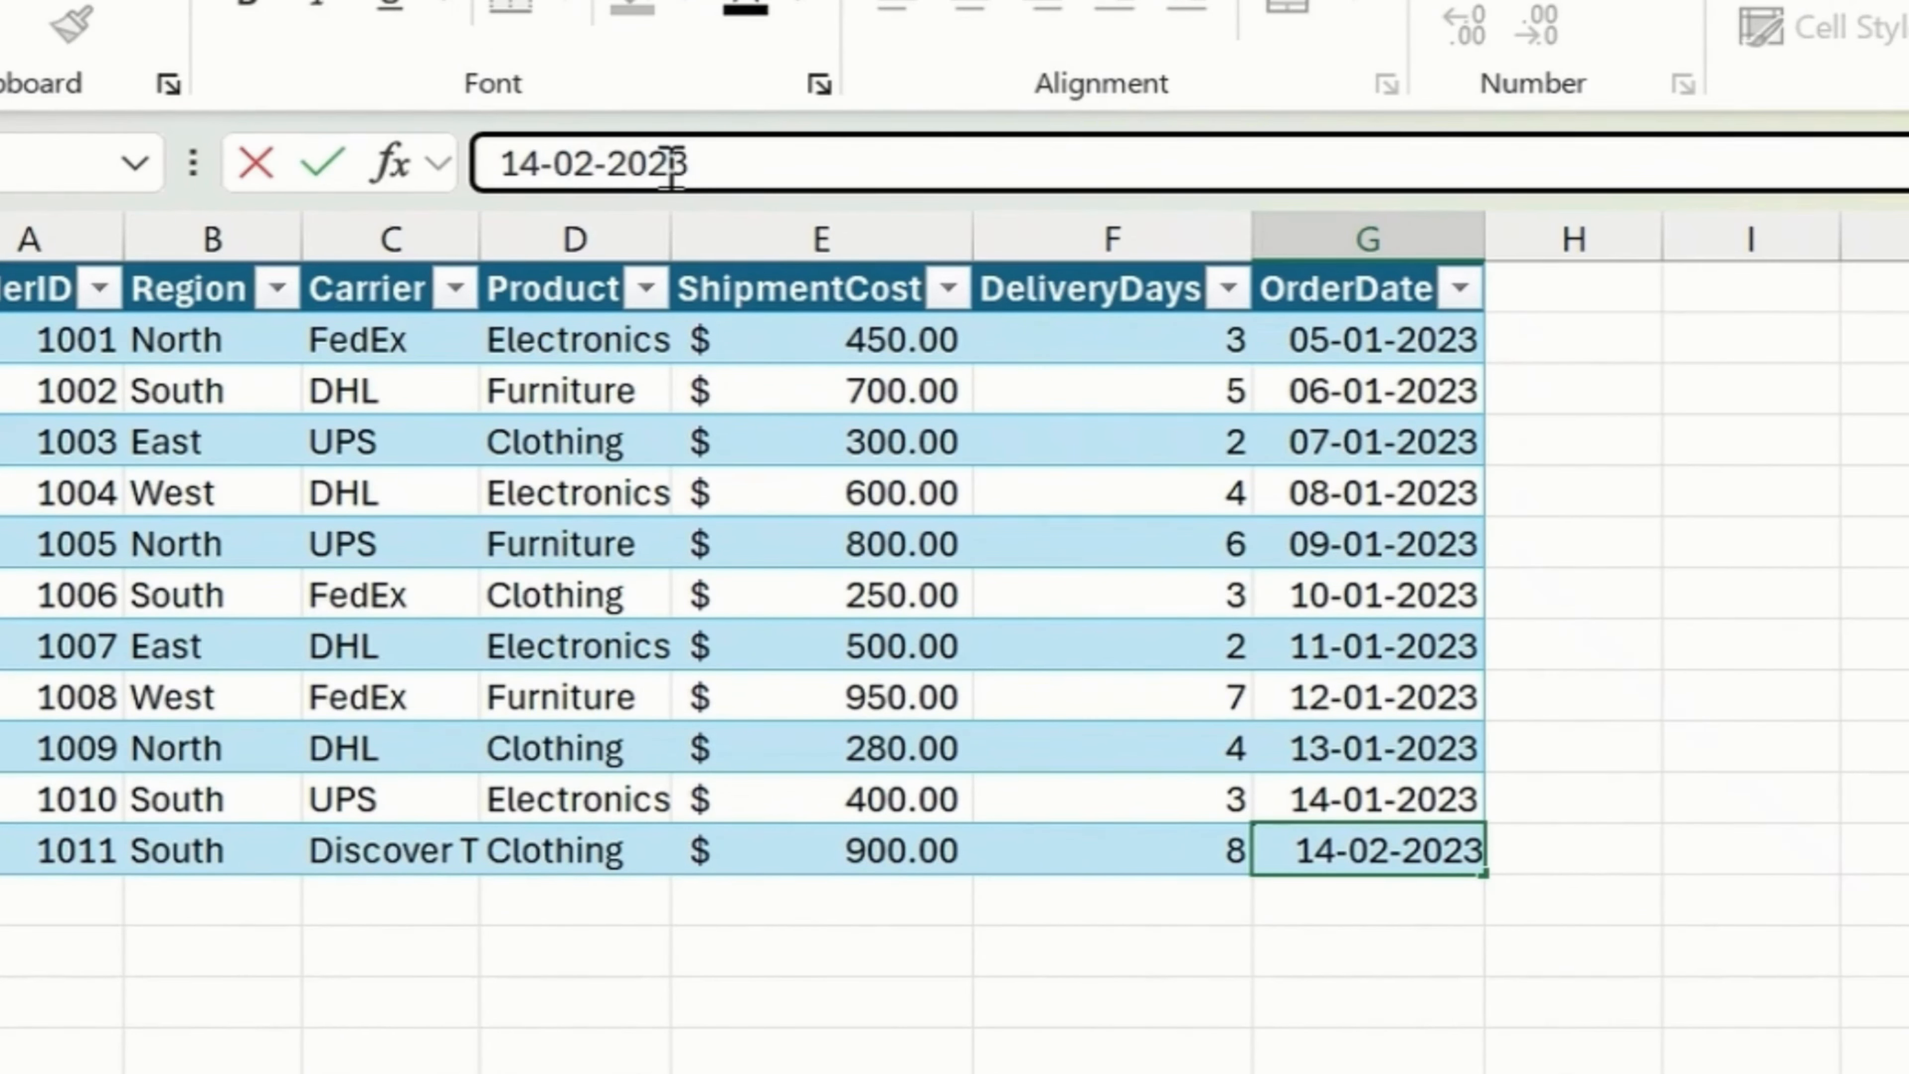
key(Return)
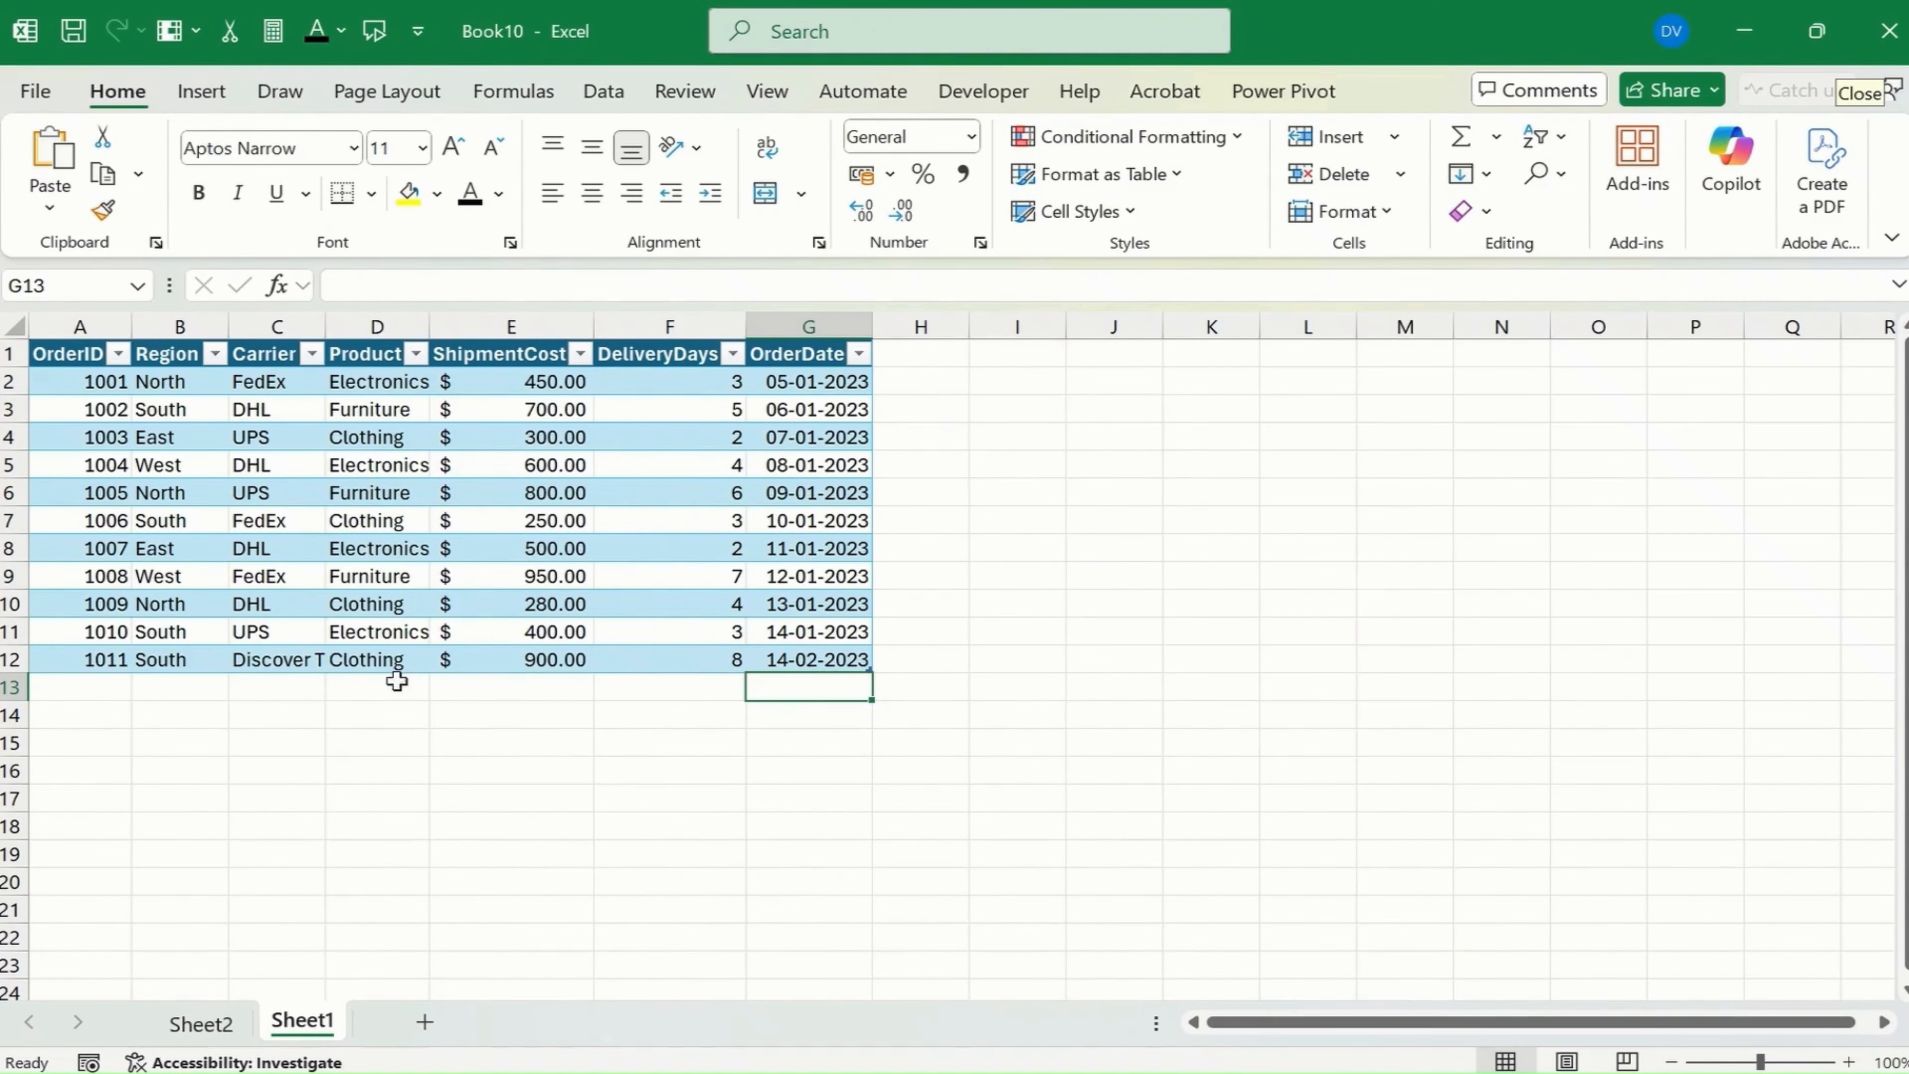
- Refresh the PivotTable on Sheet2 so it includes the new source record
click(198, 1023)
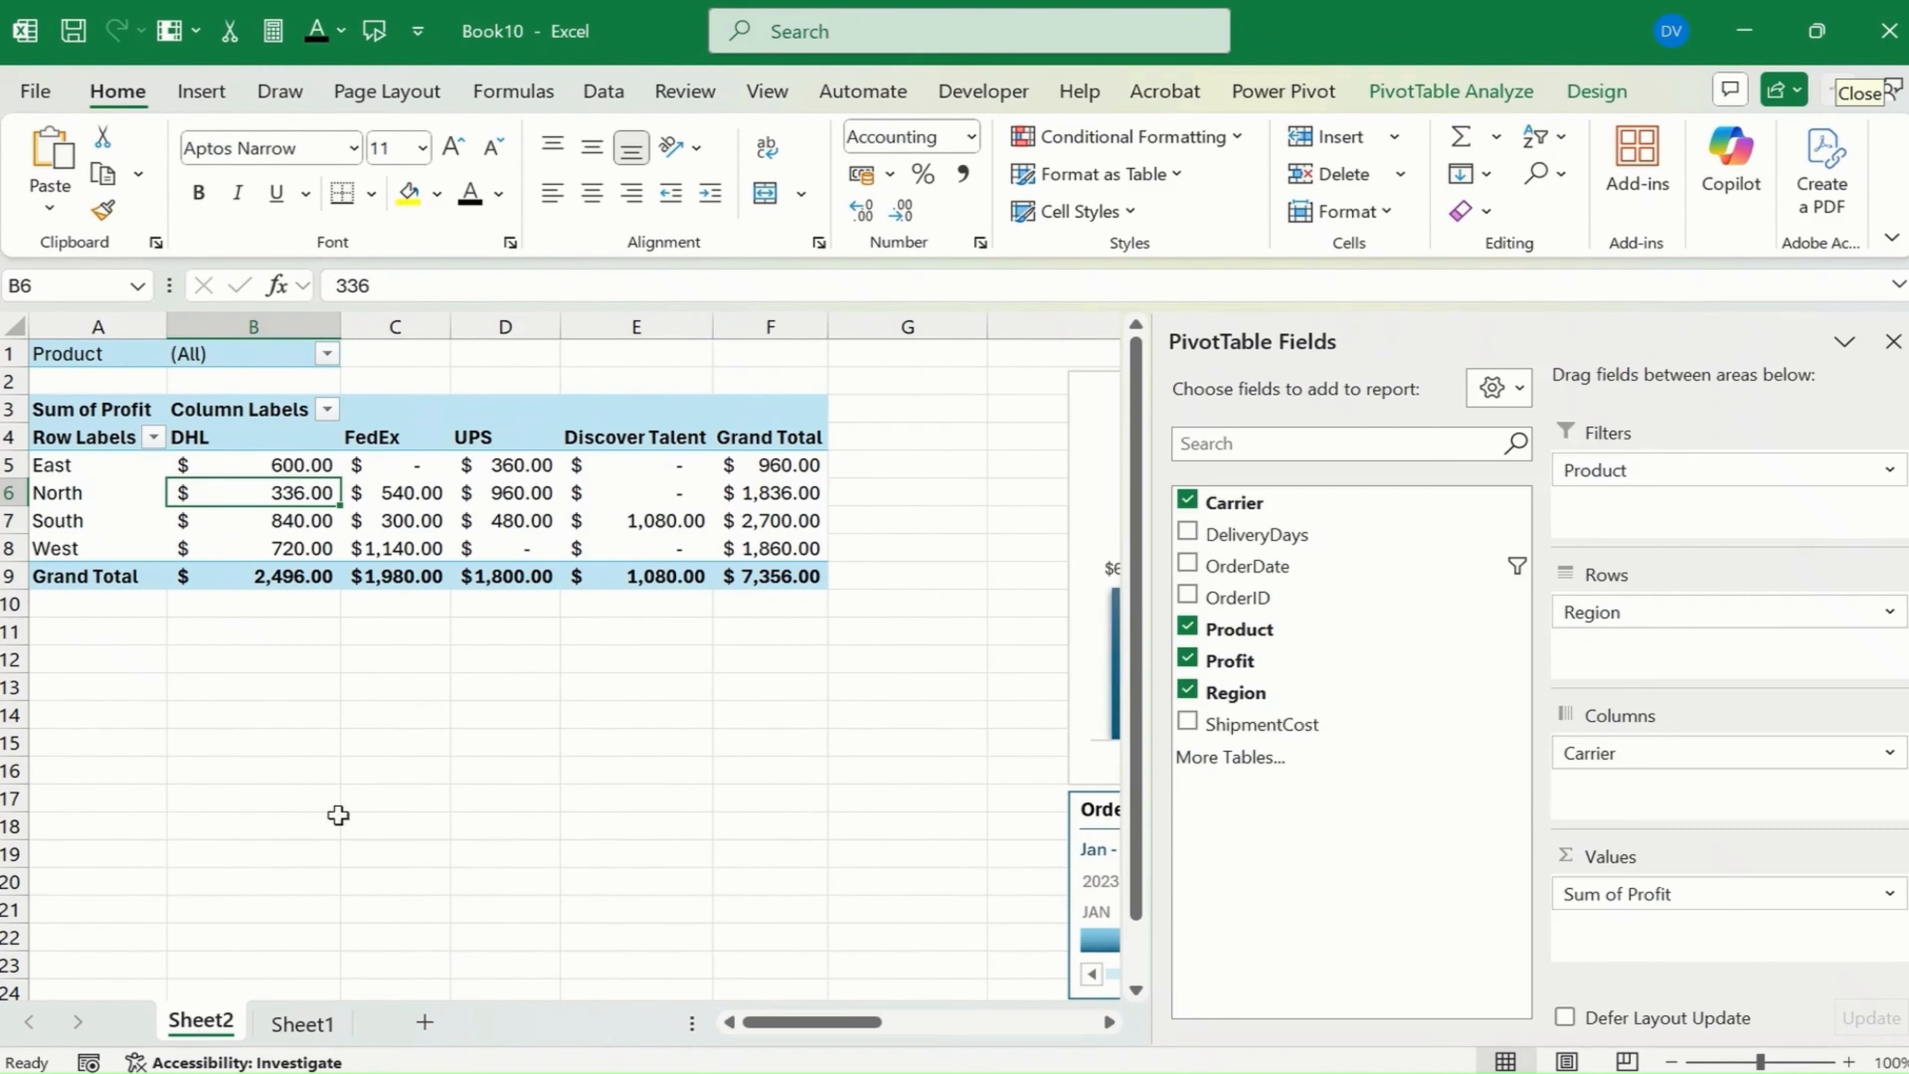
click(408, 520)
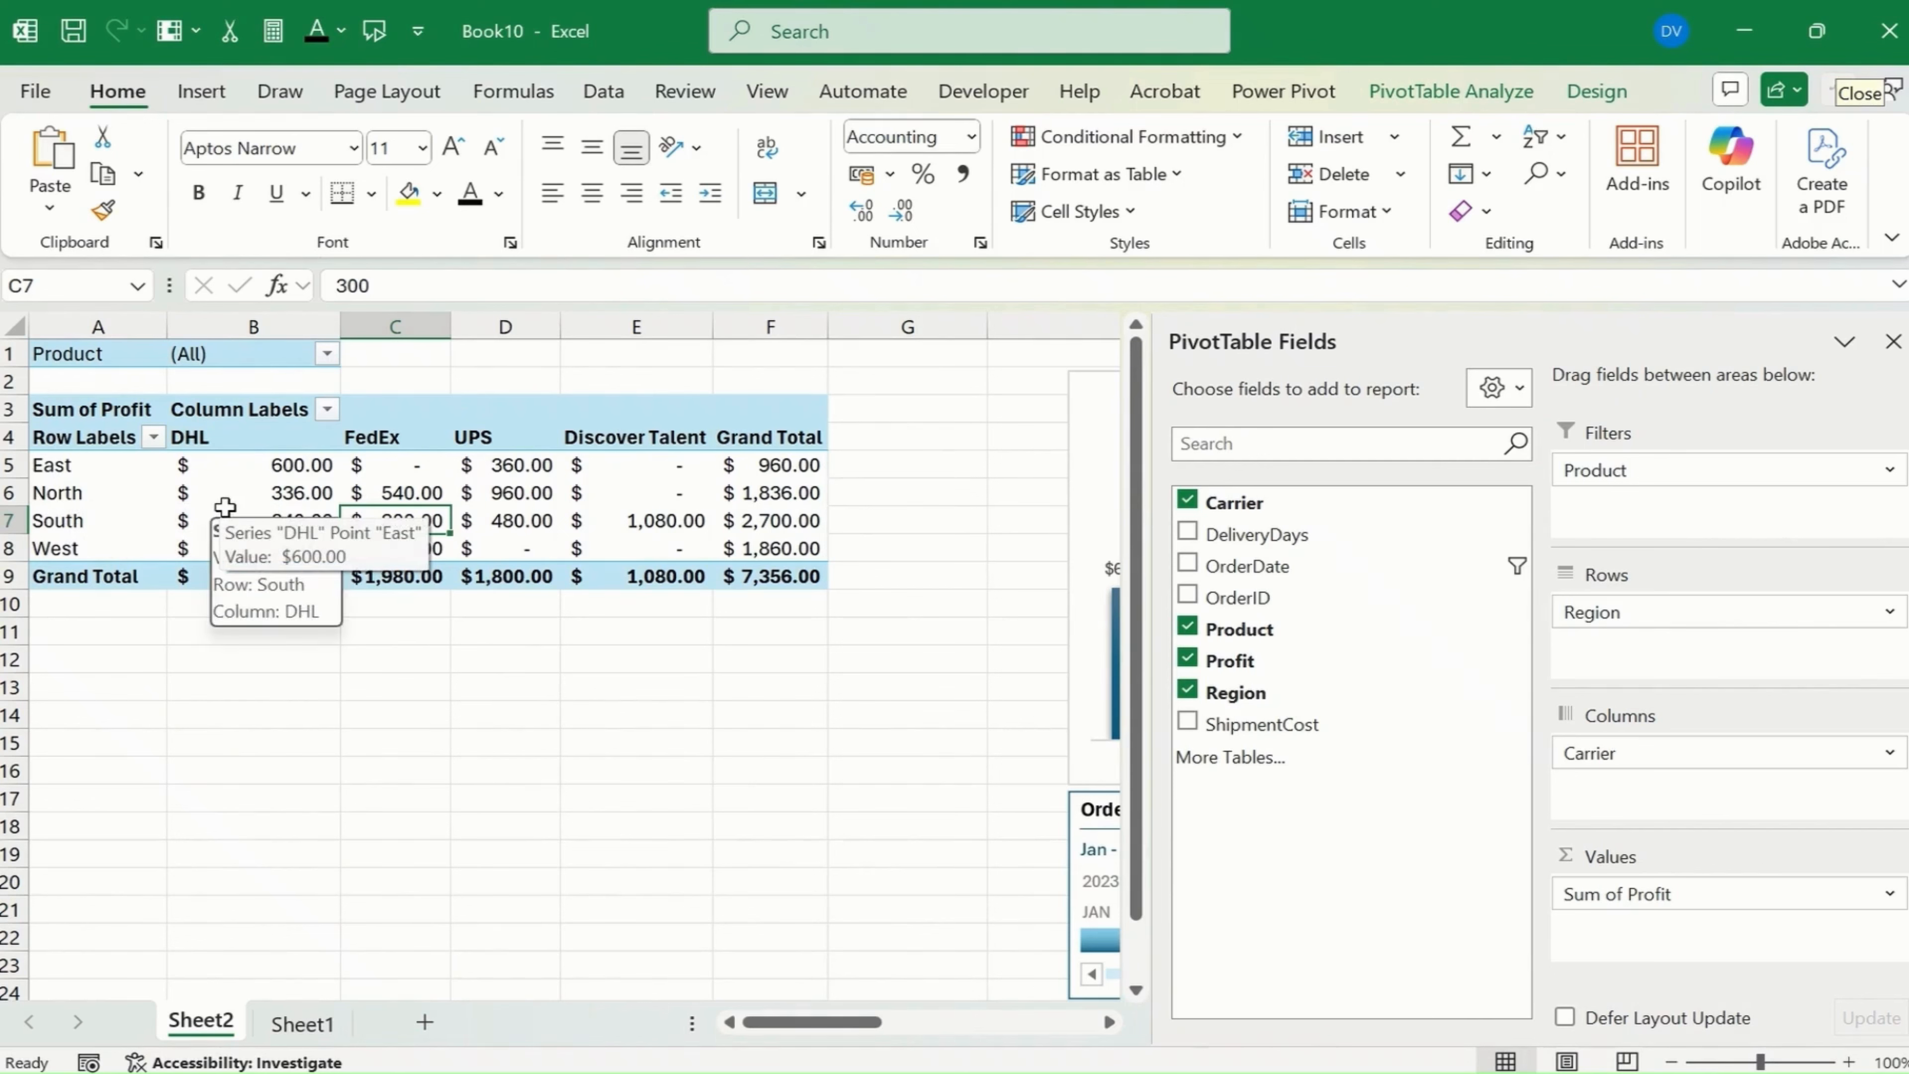
click(141, 495)
right_click(139, 496)
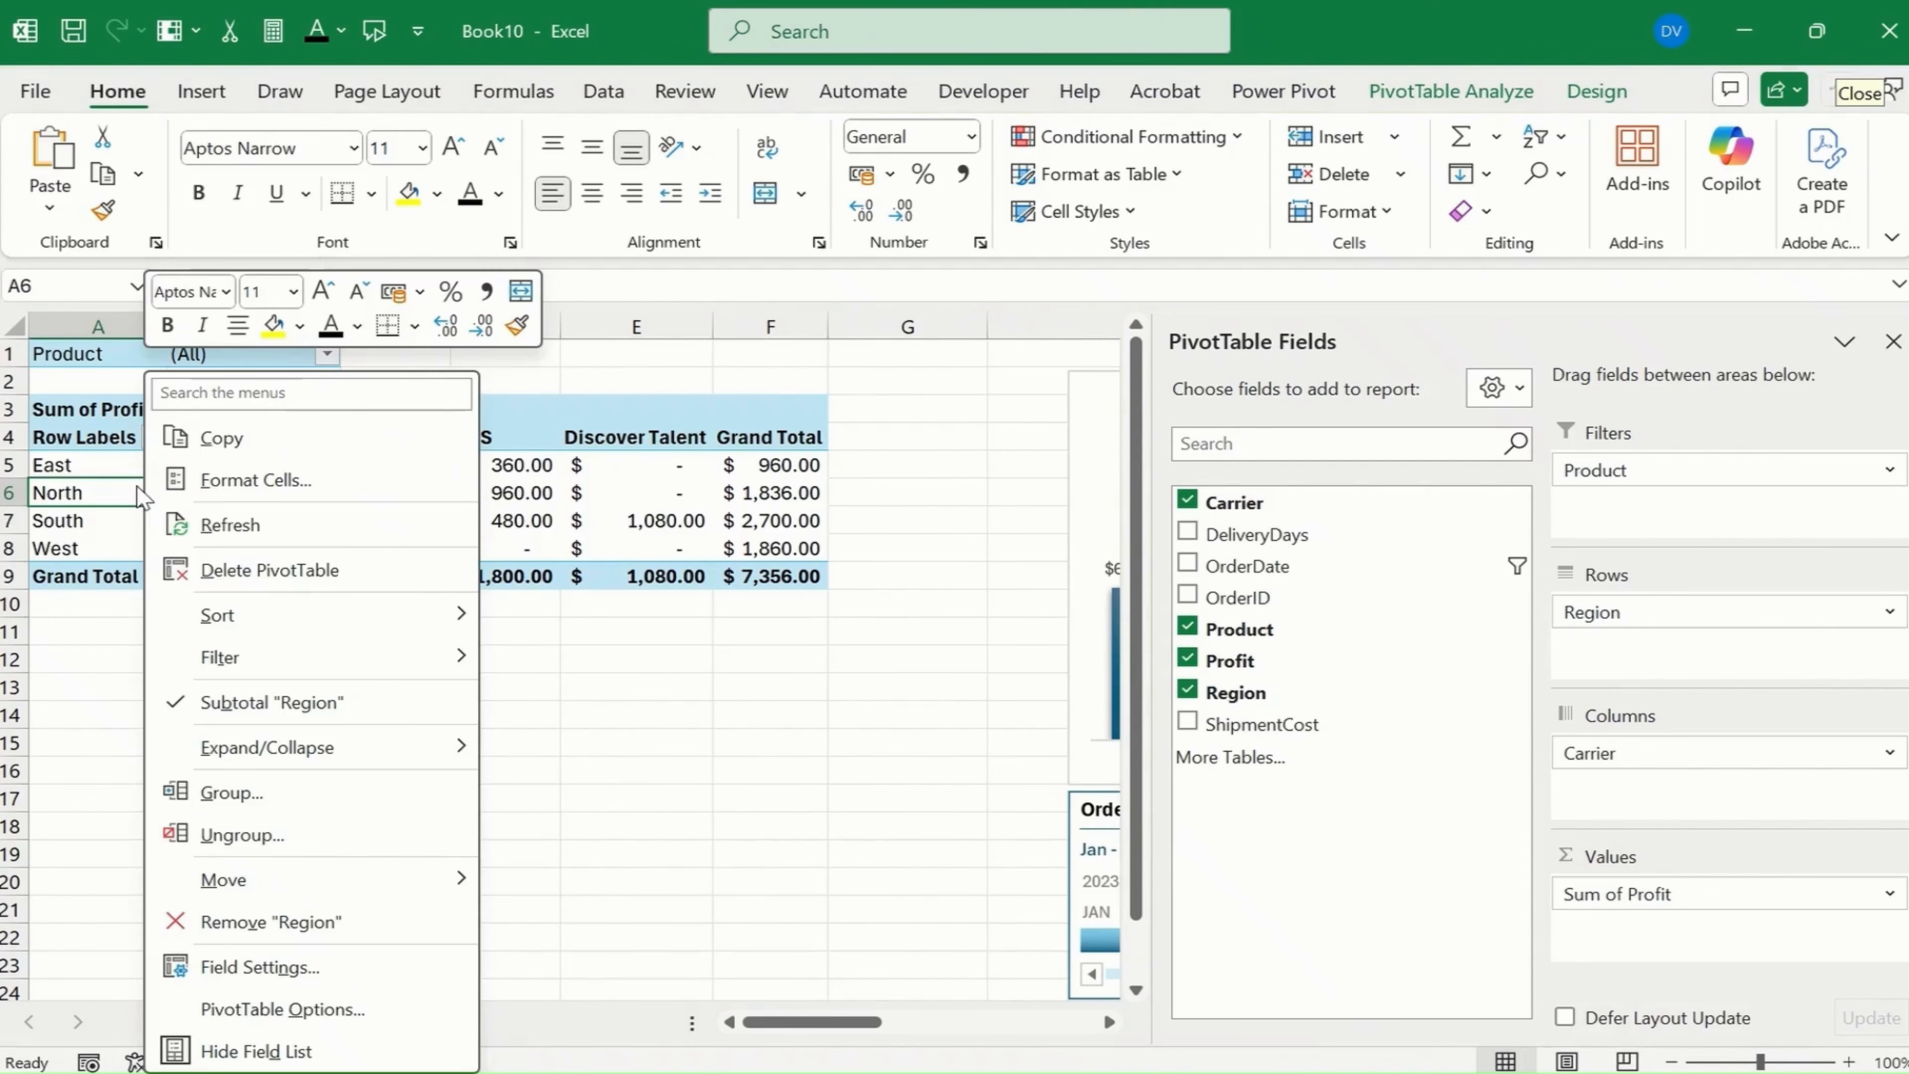
click(246, 530)
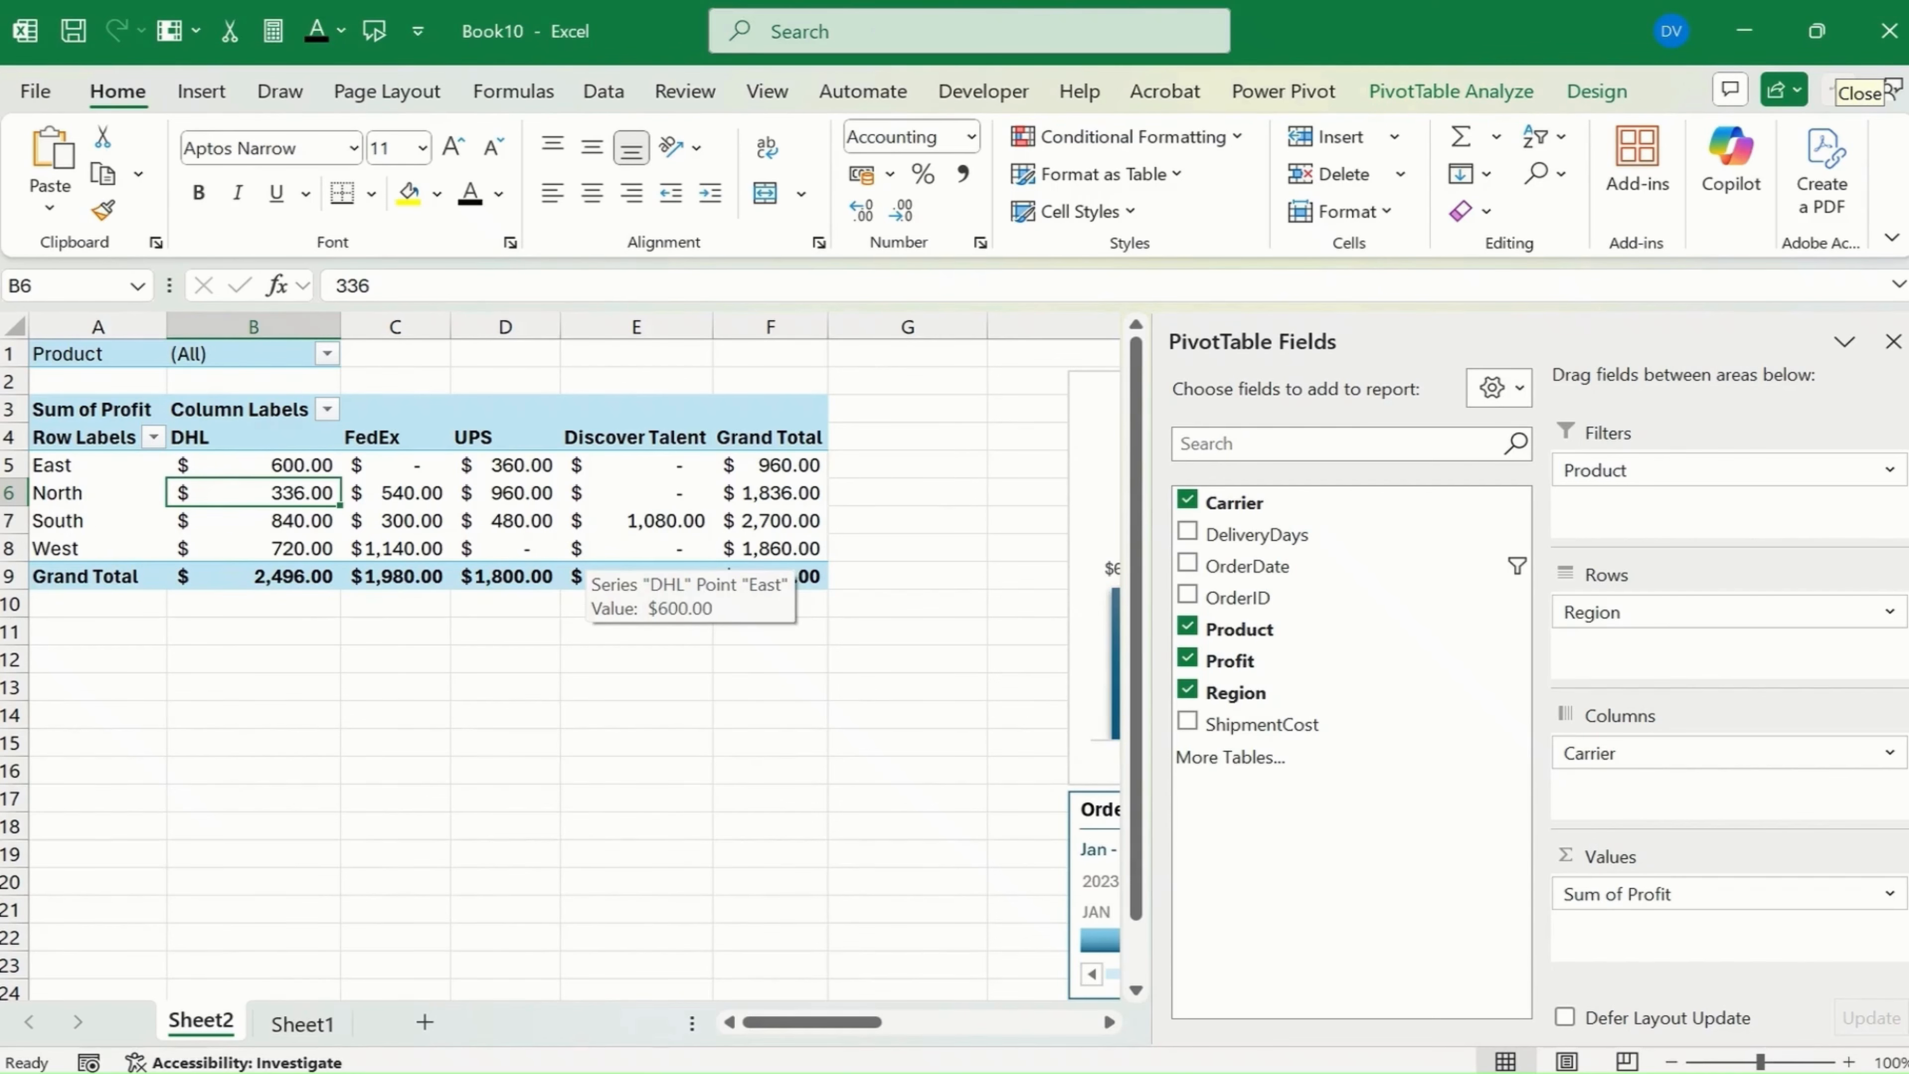
- Compare the new South record in the Sheet1 table with the South row of the Sheet2 PivotTable
click(321, 1027)
click(166, 662)
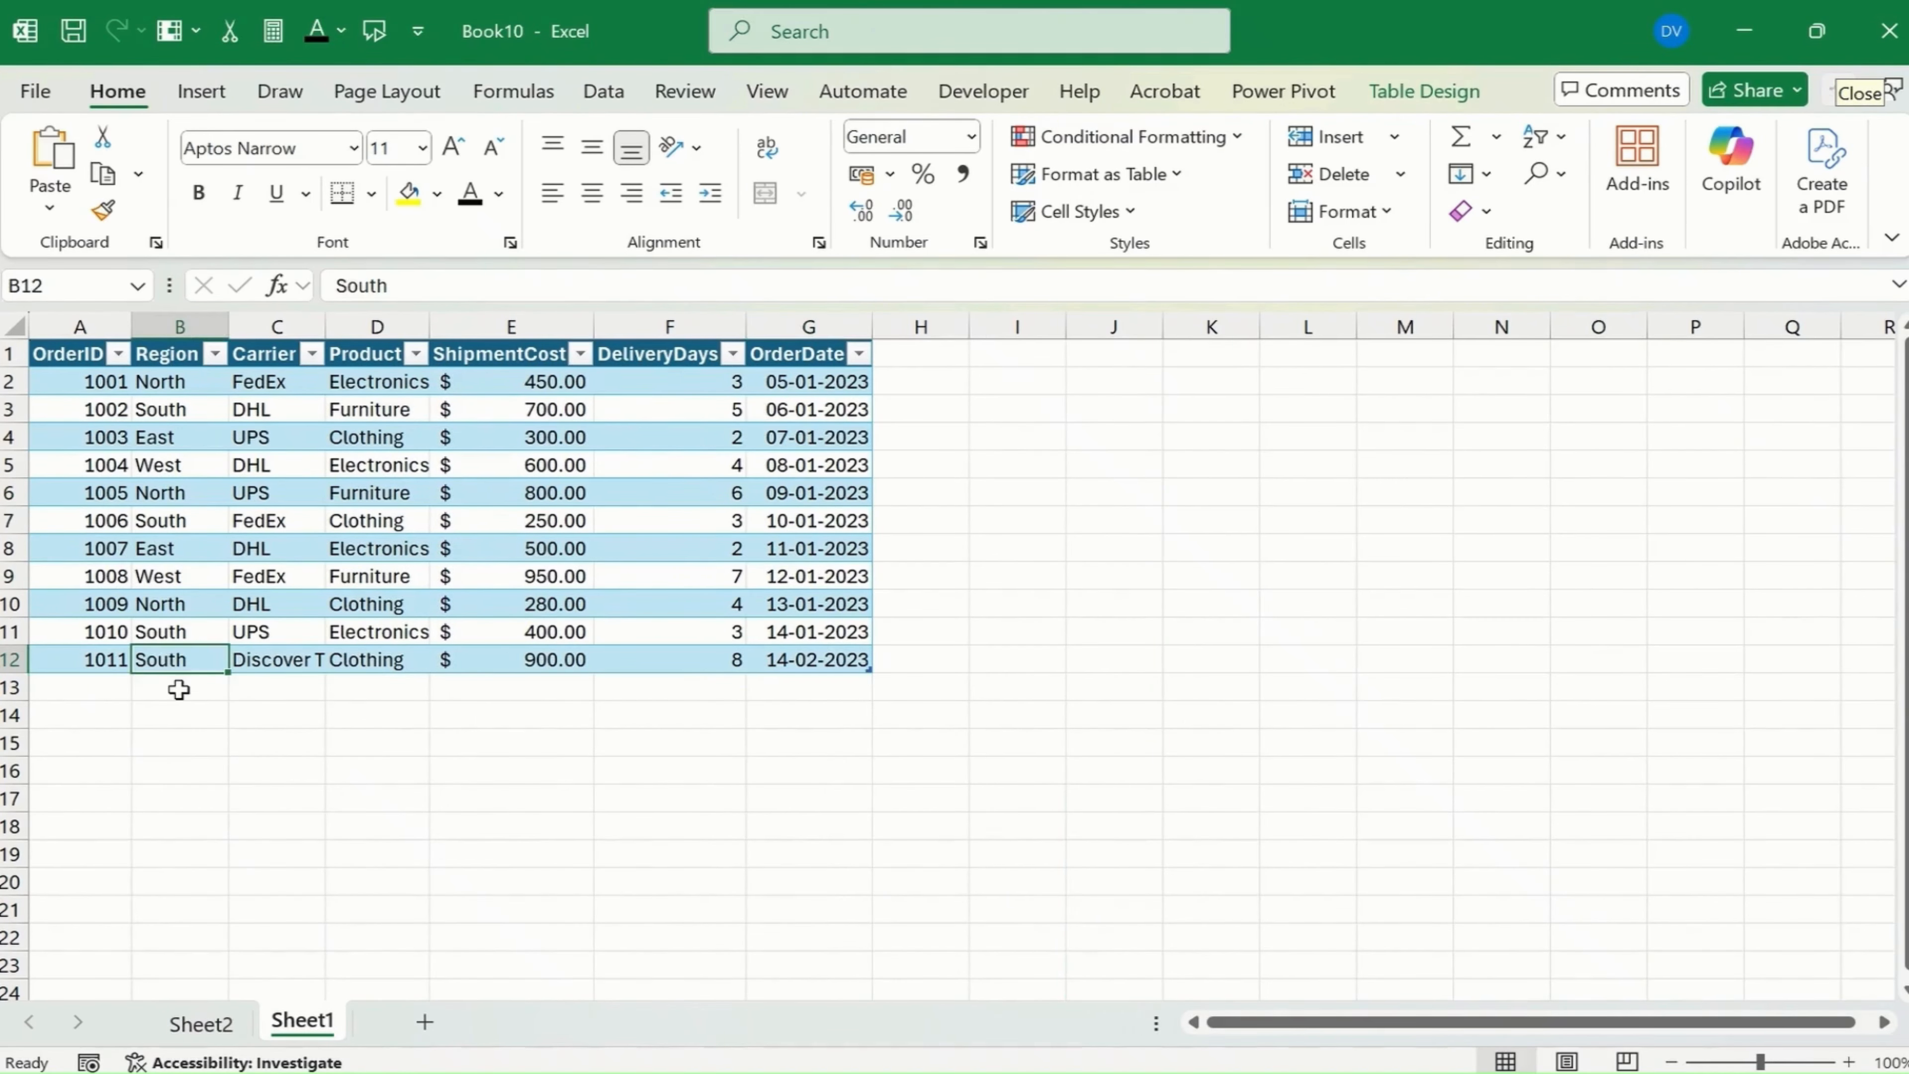
click(201, 1024)
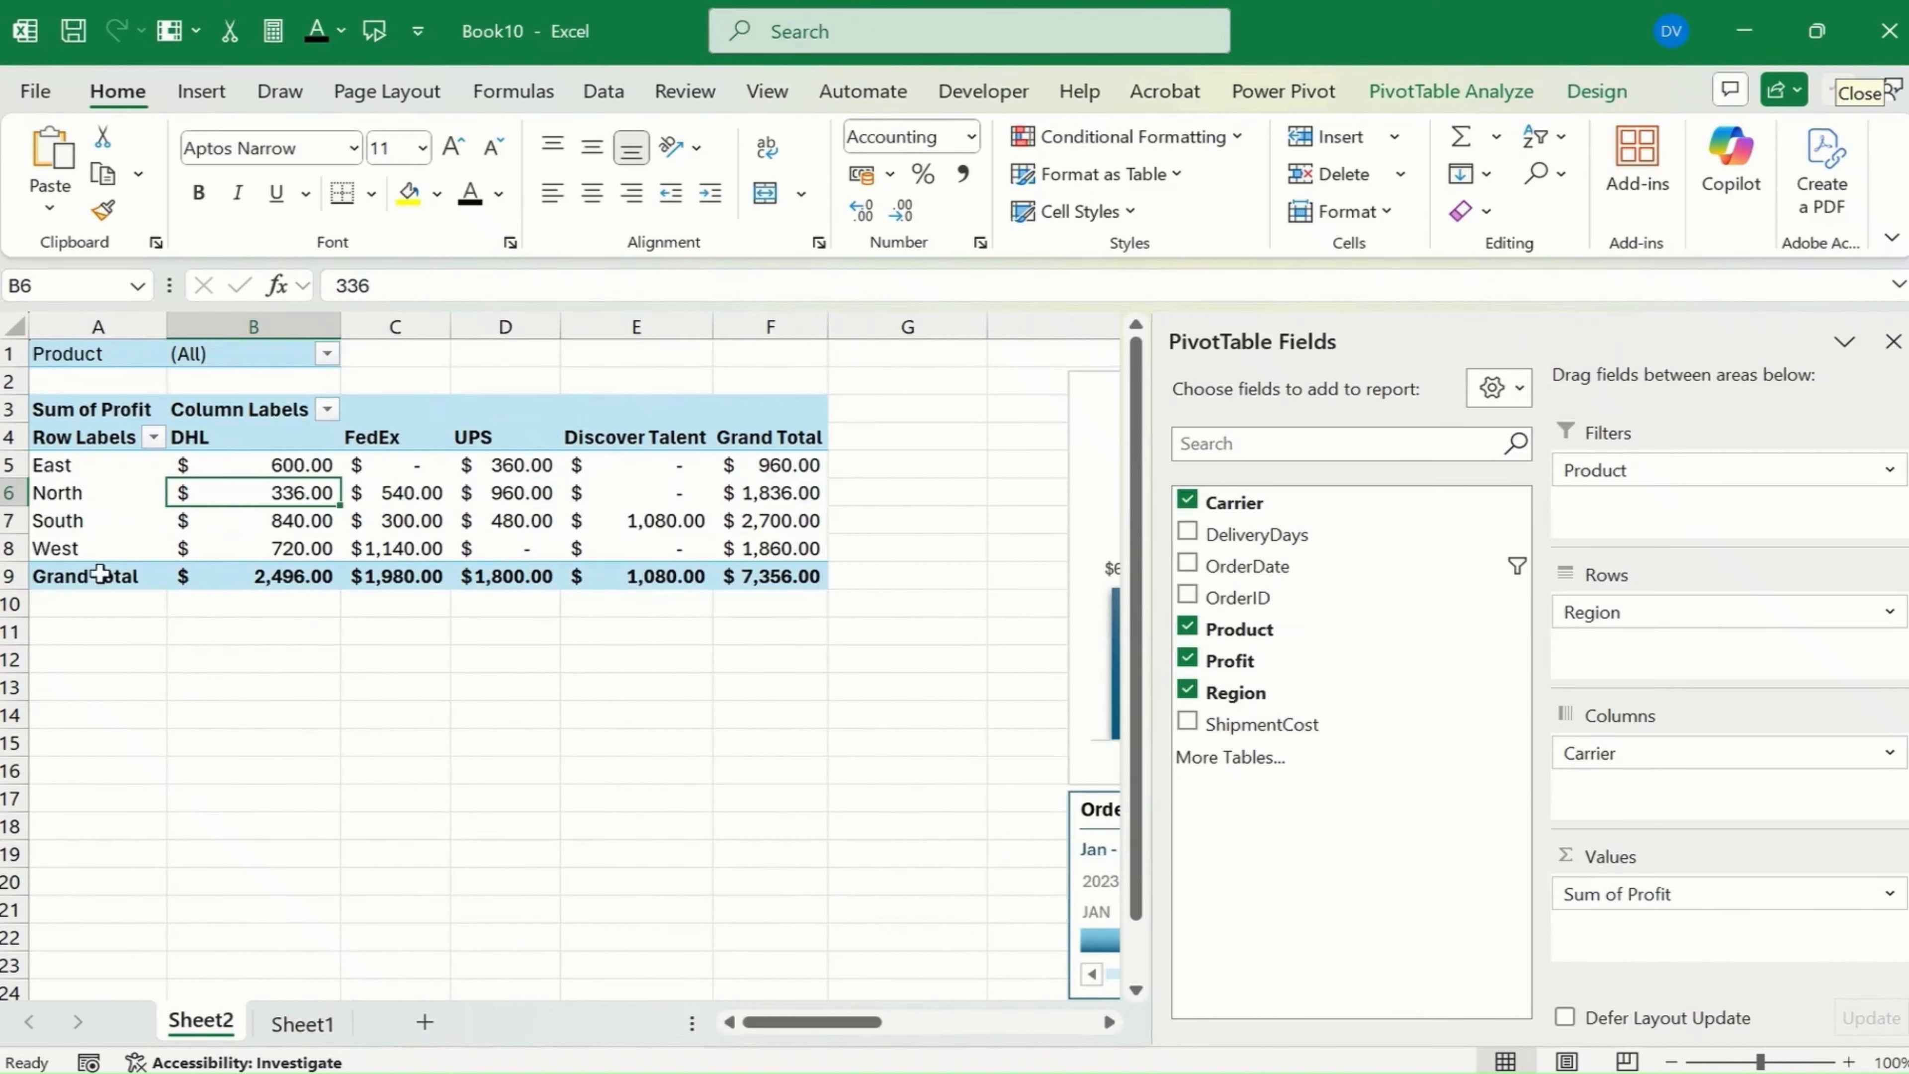
click(66, 526)
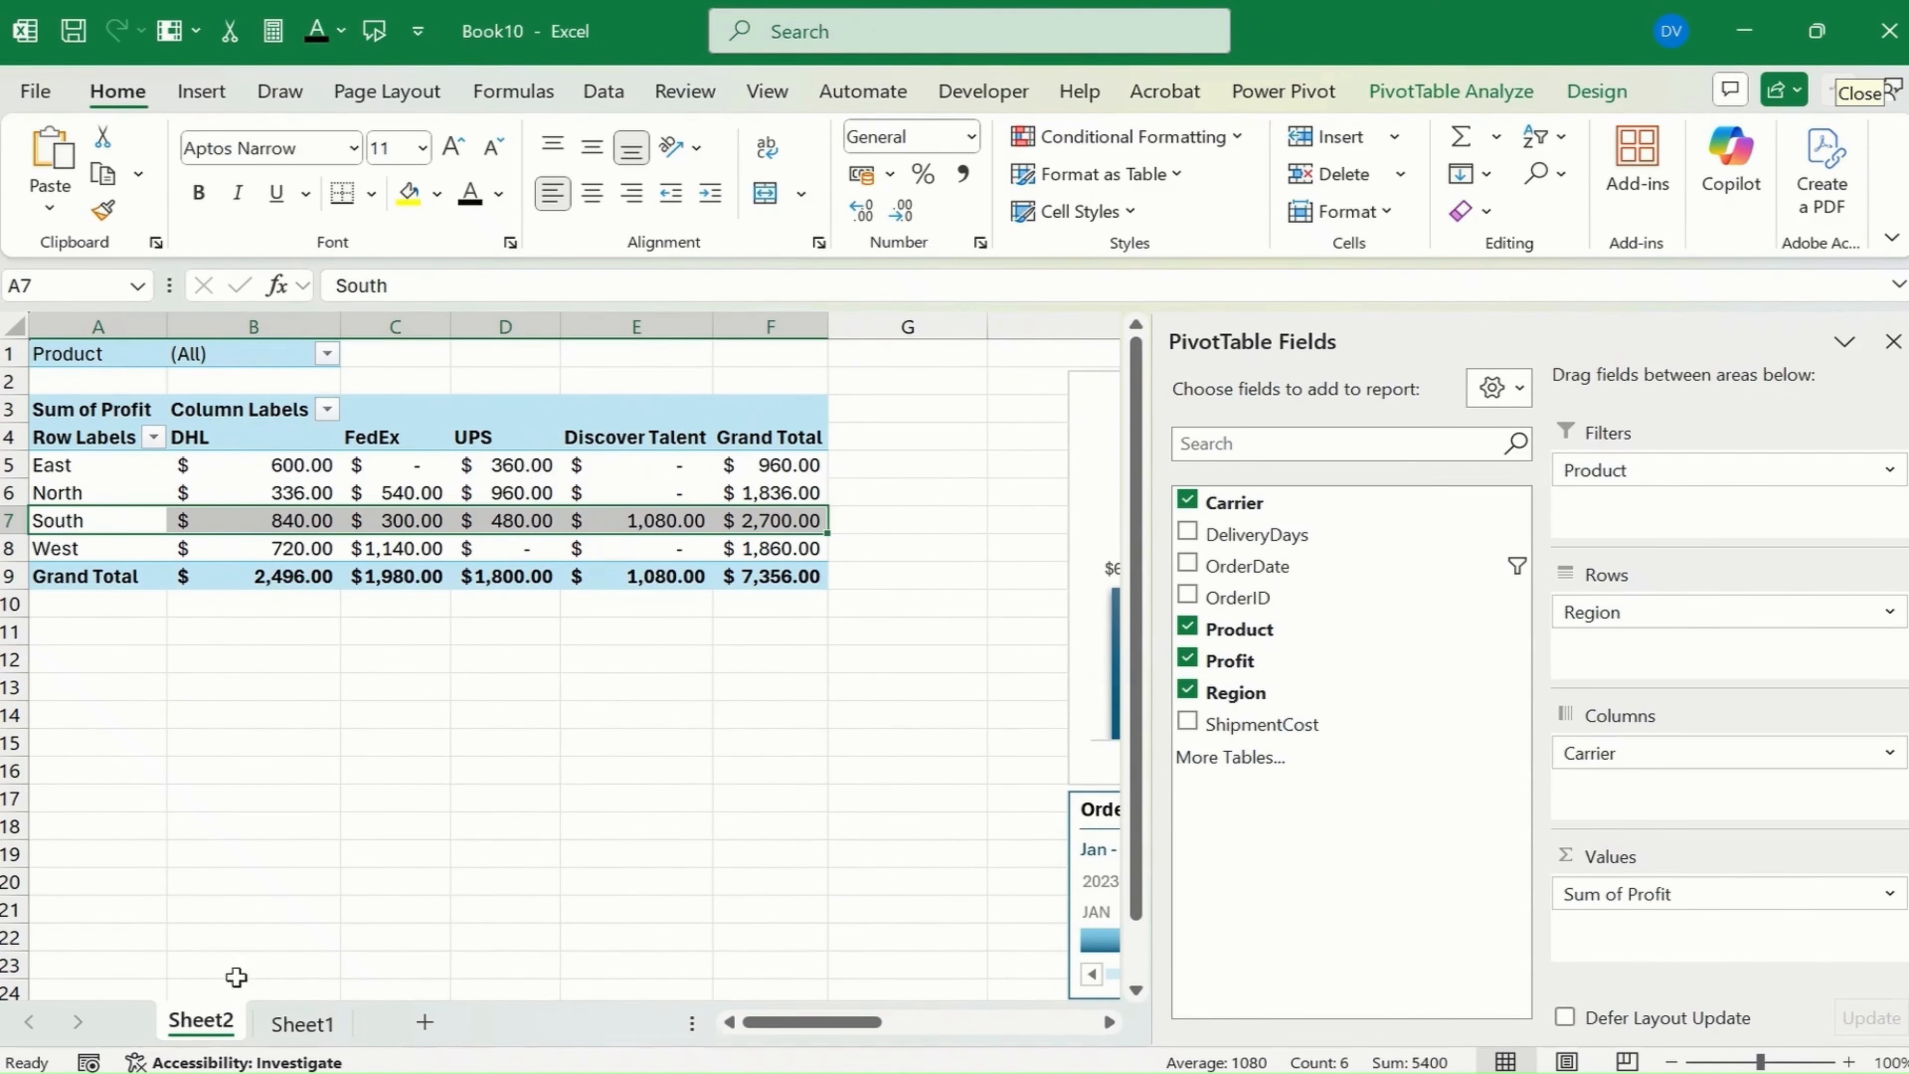
click(277, 1038)
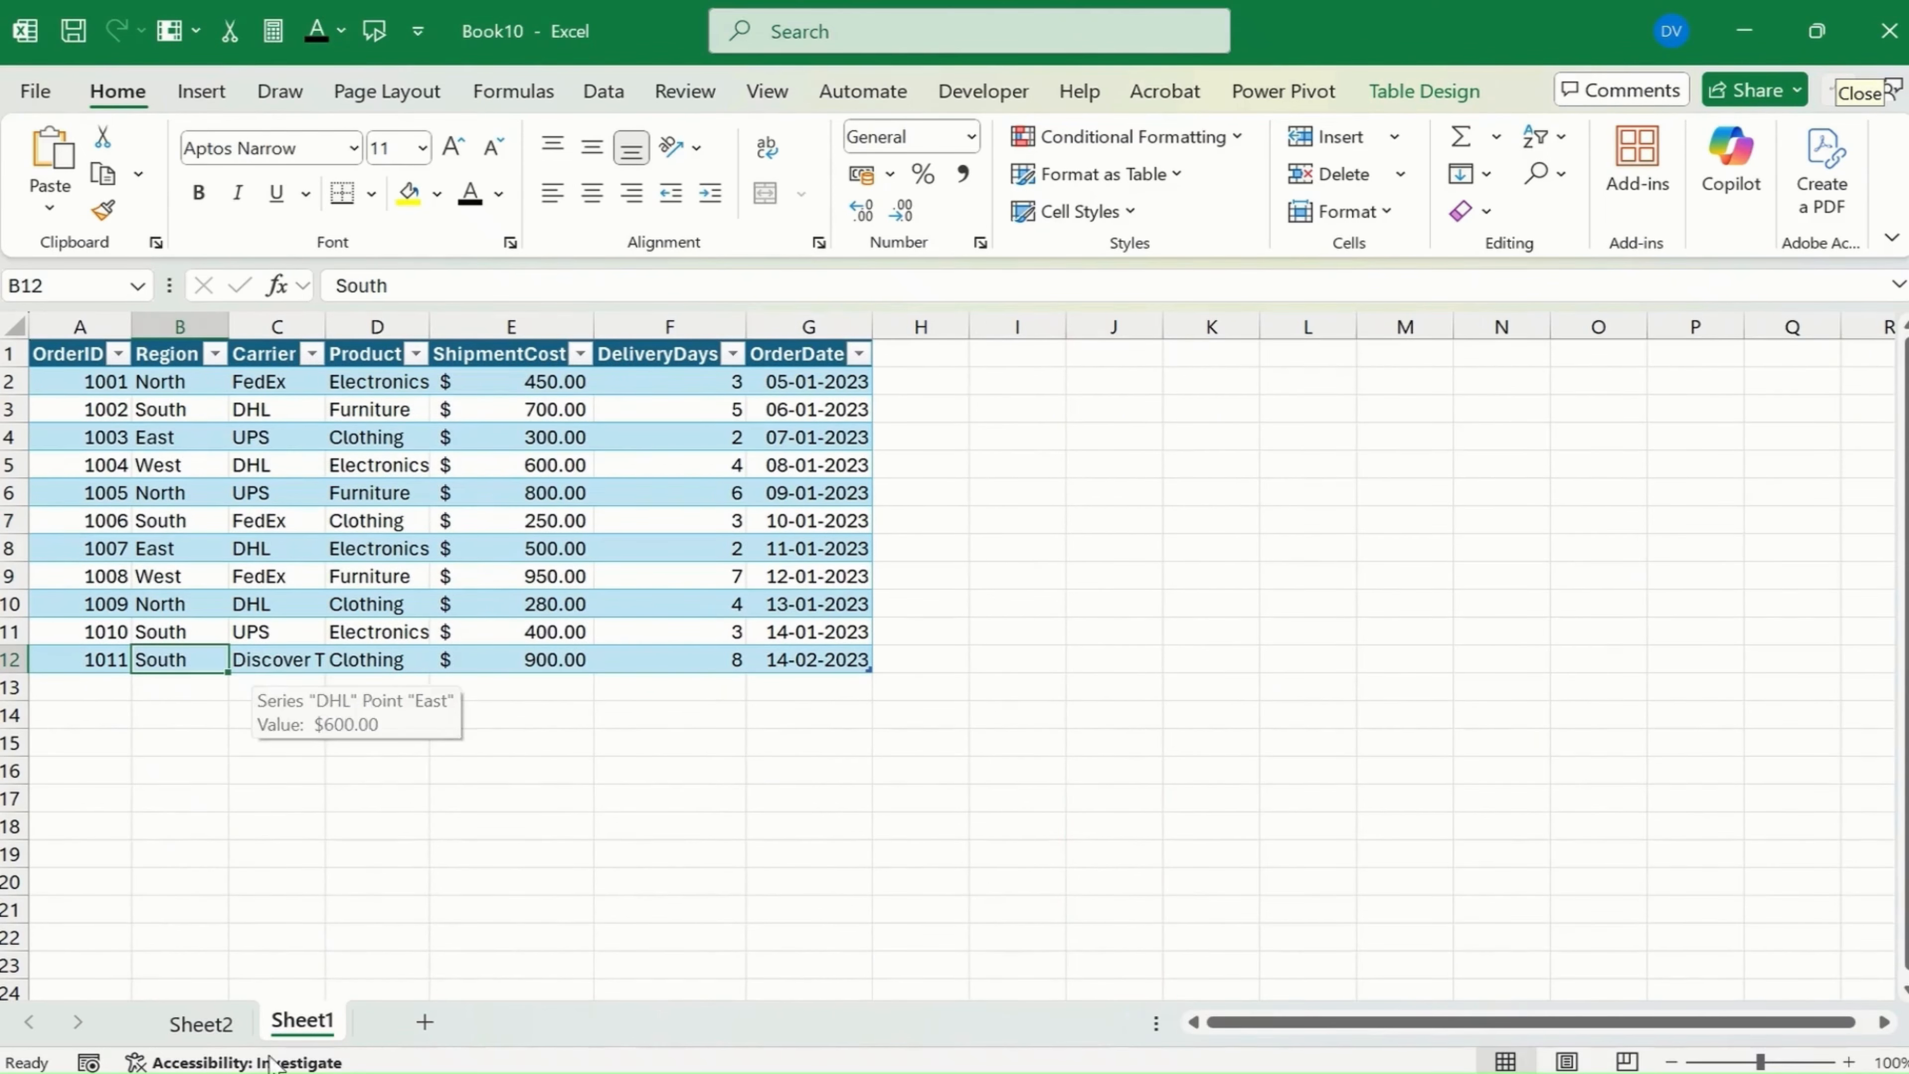
click(201, 1023)
click(274, 474)
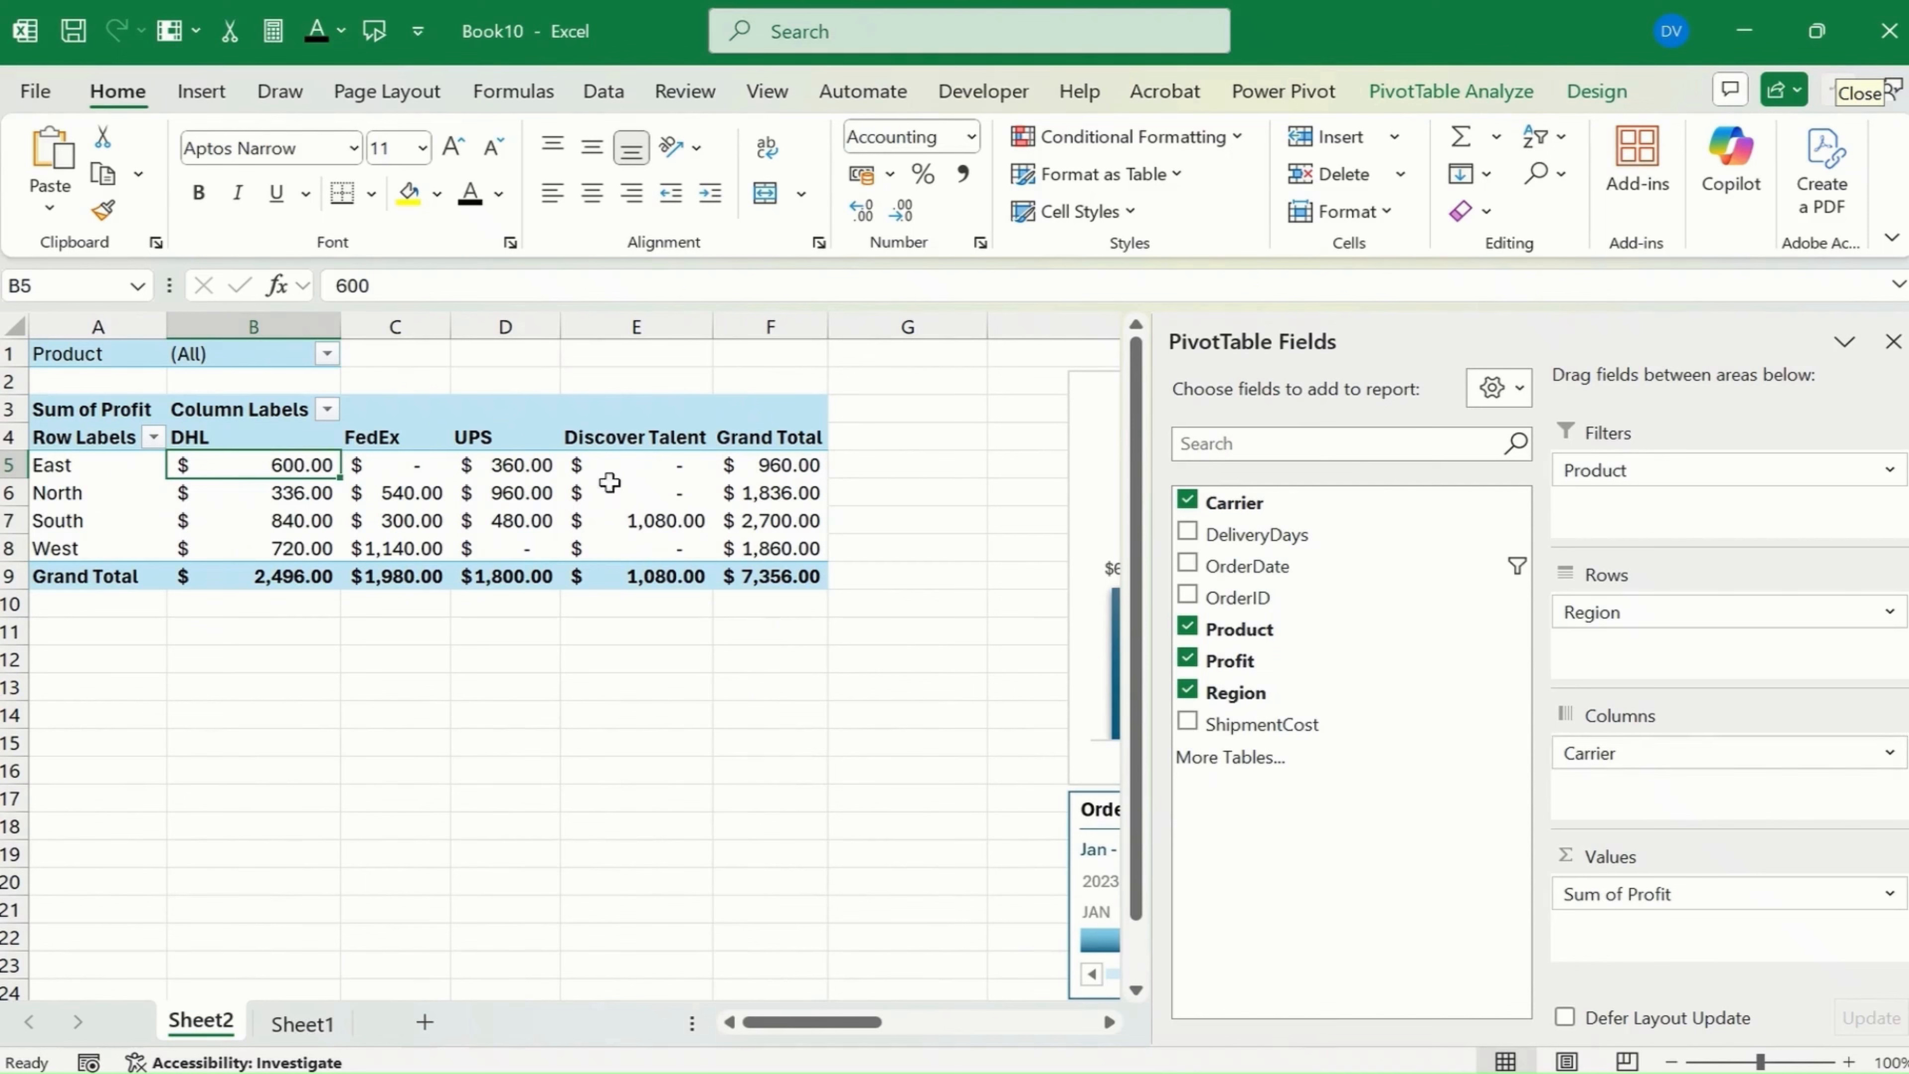
- Move Carrier from the PivotTable's columns to its rows beneath Region, and check Discover Talent's profit under South
drag(1649, 753, 1666, 648)
click(151, 772)
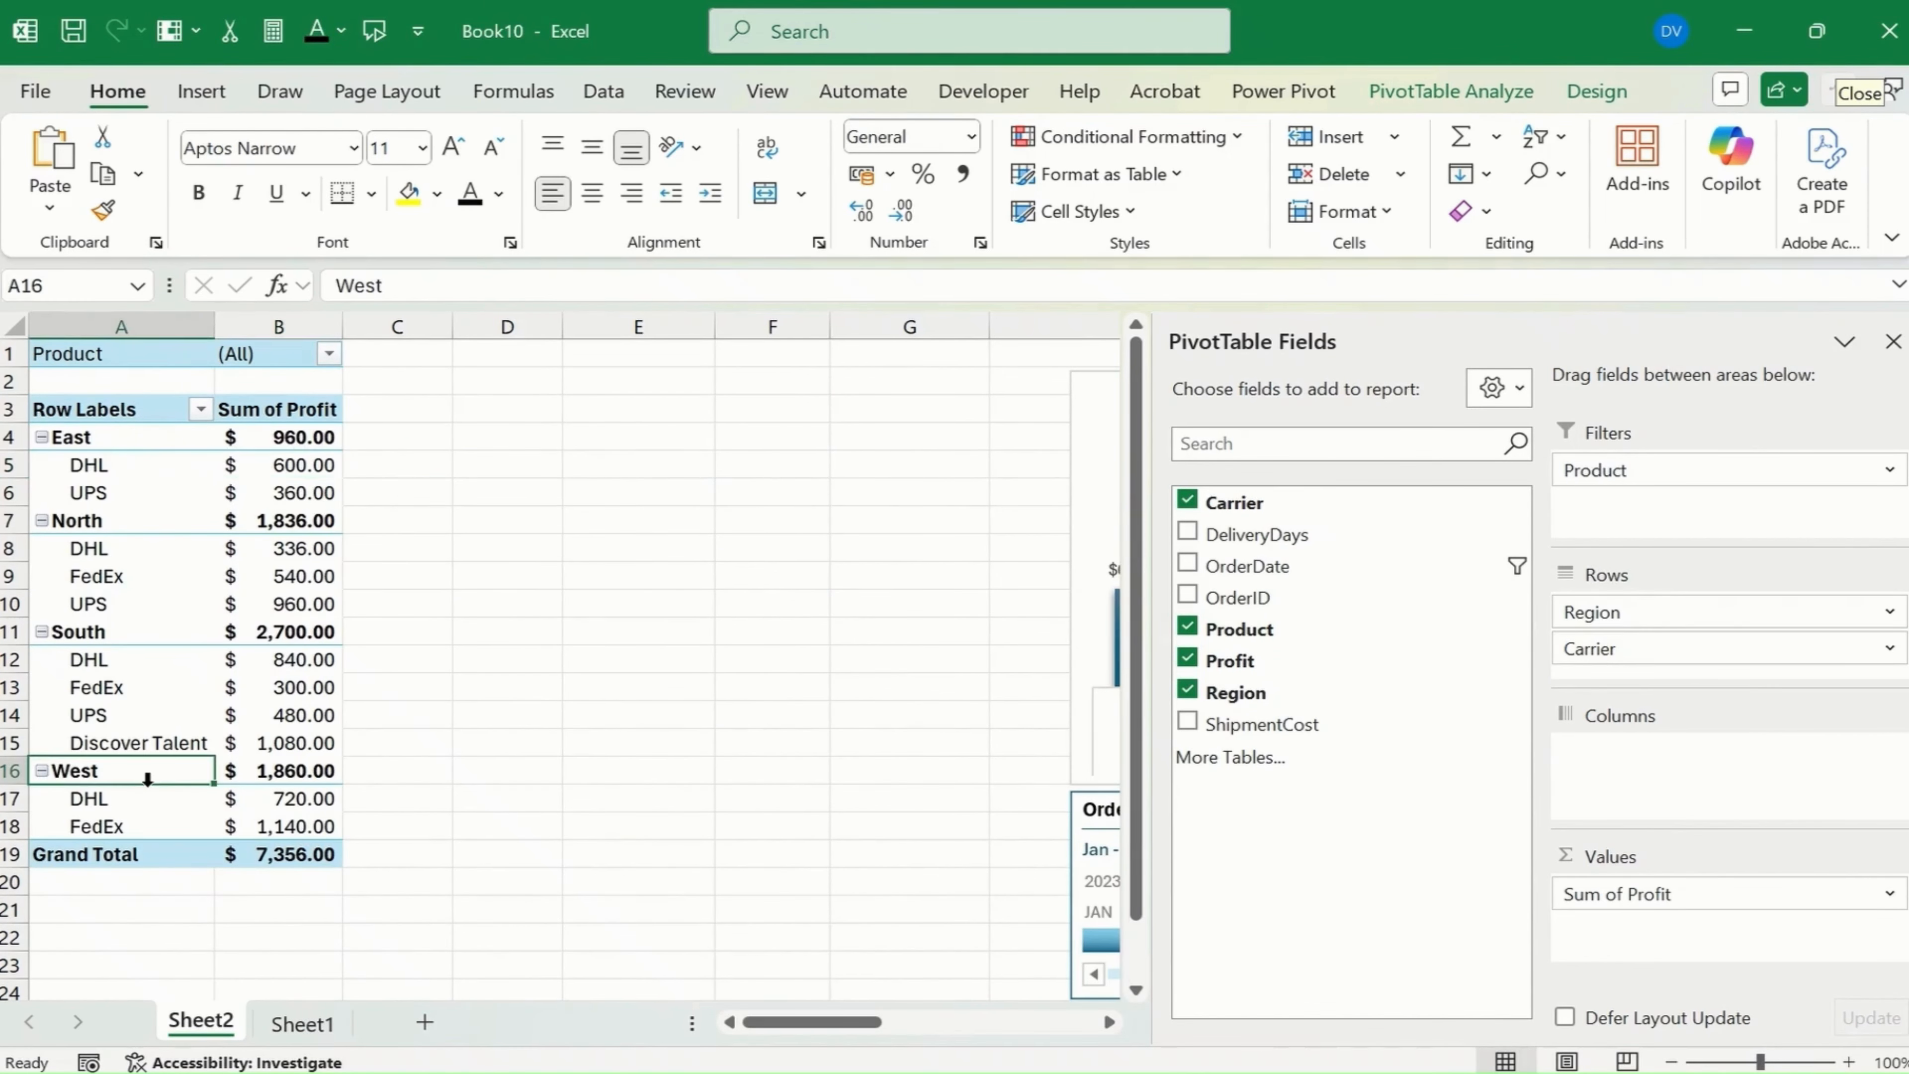
click(86, 631)
click(116, 716)
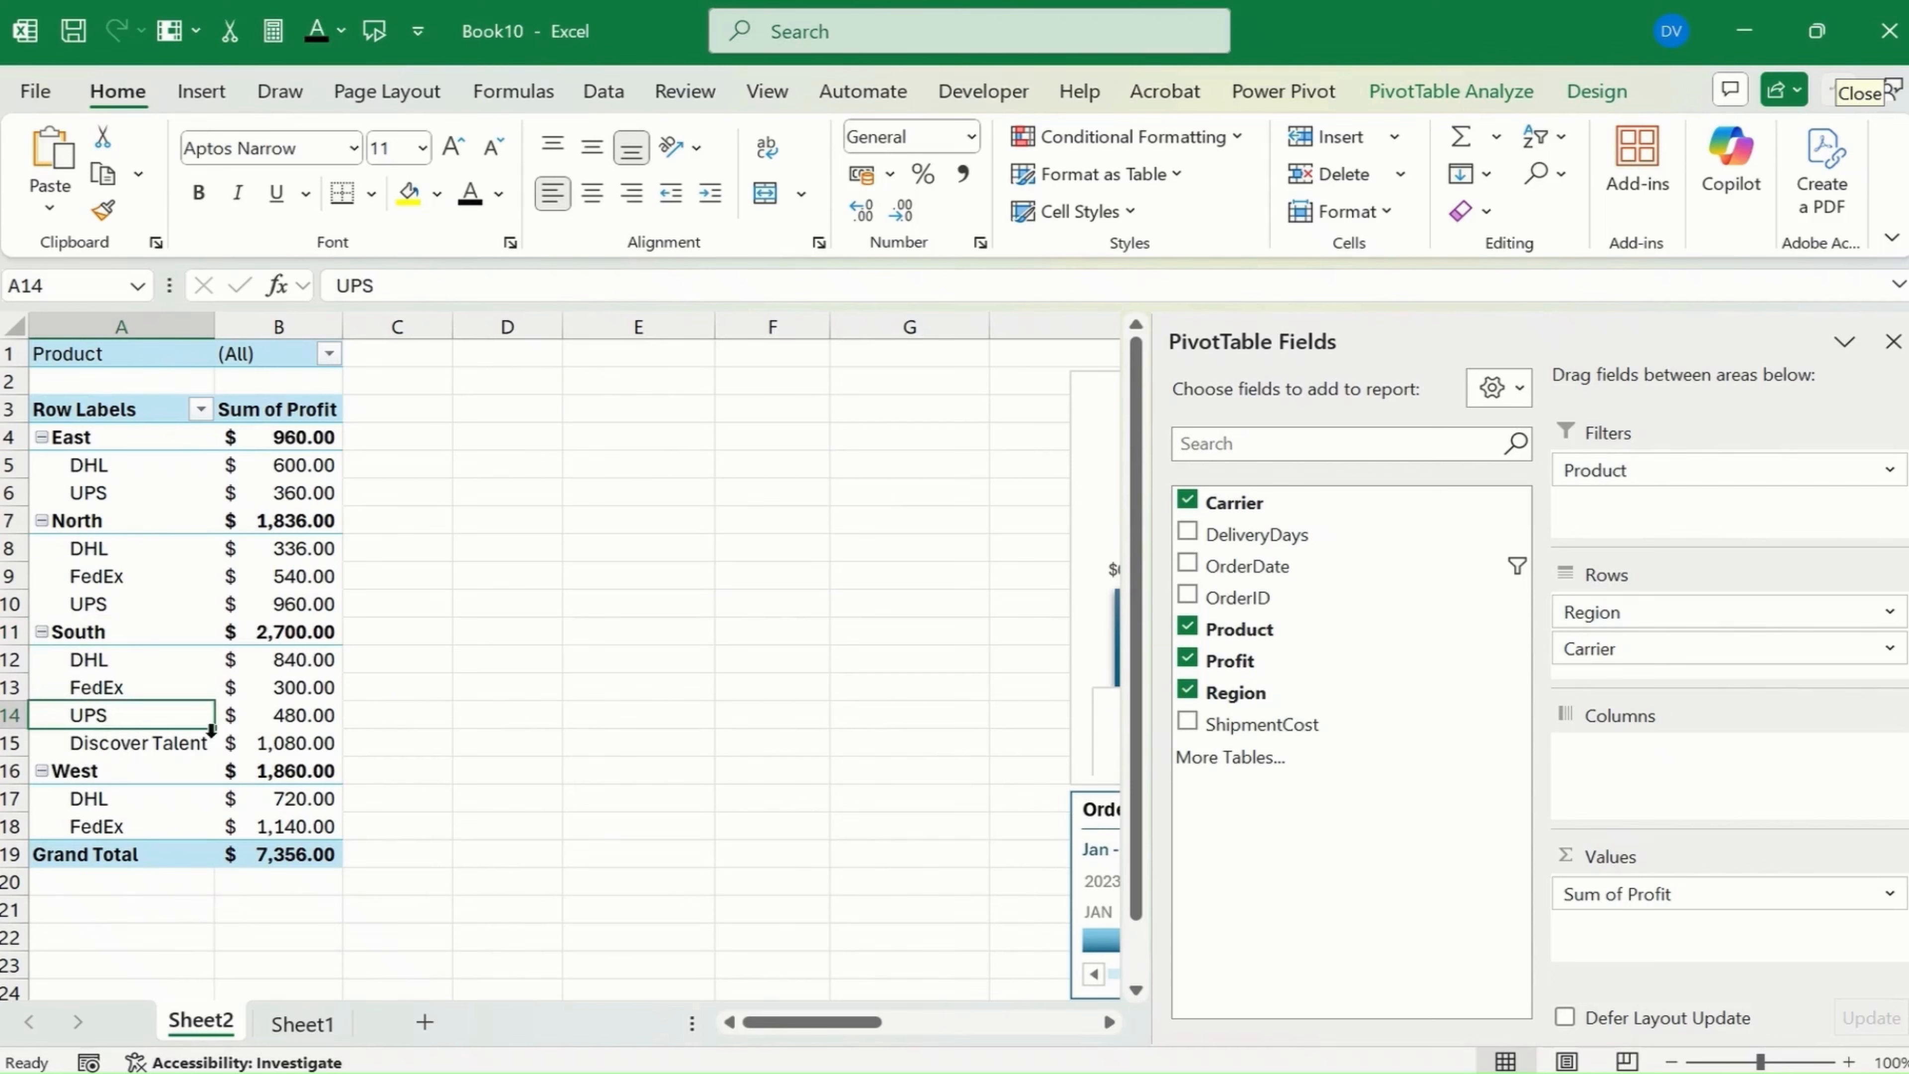
click(289, 746)
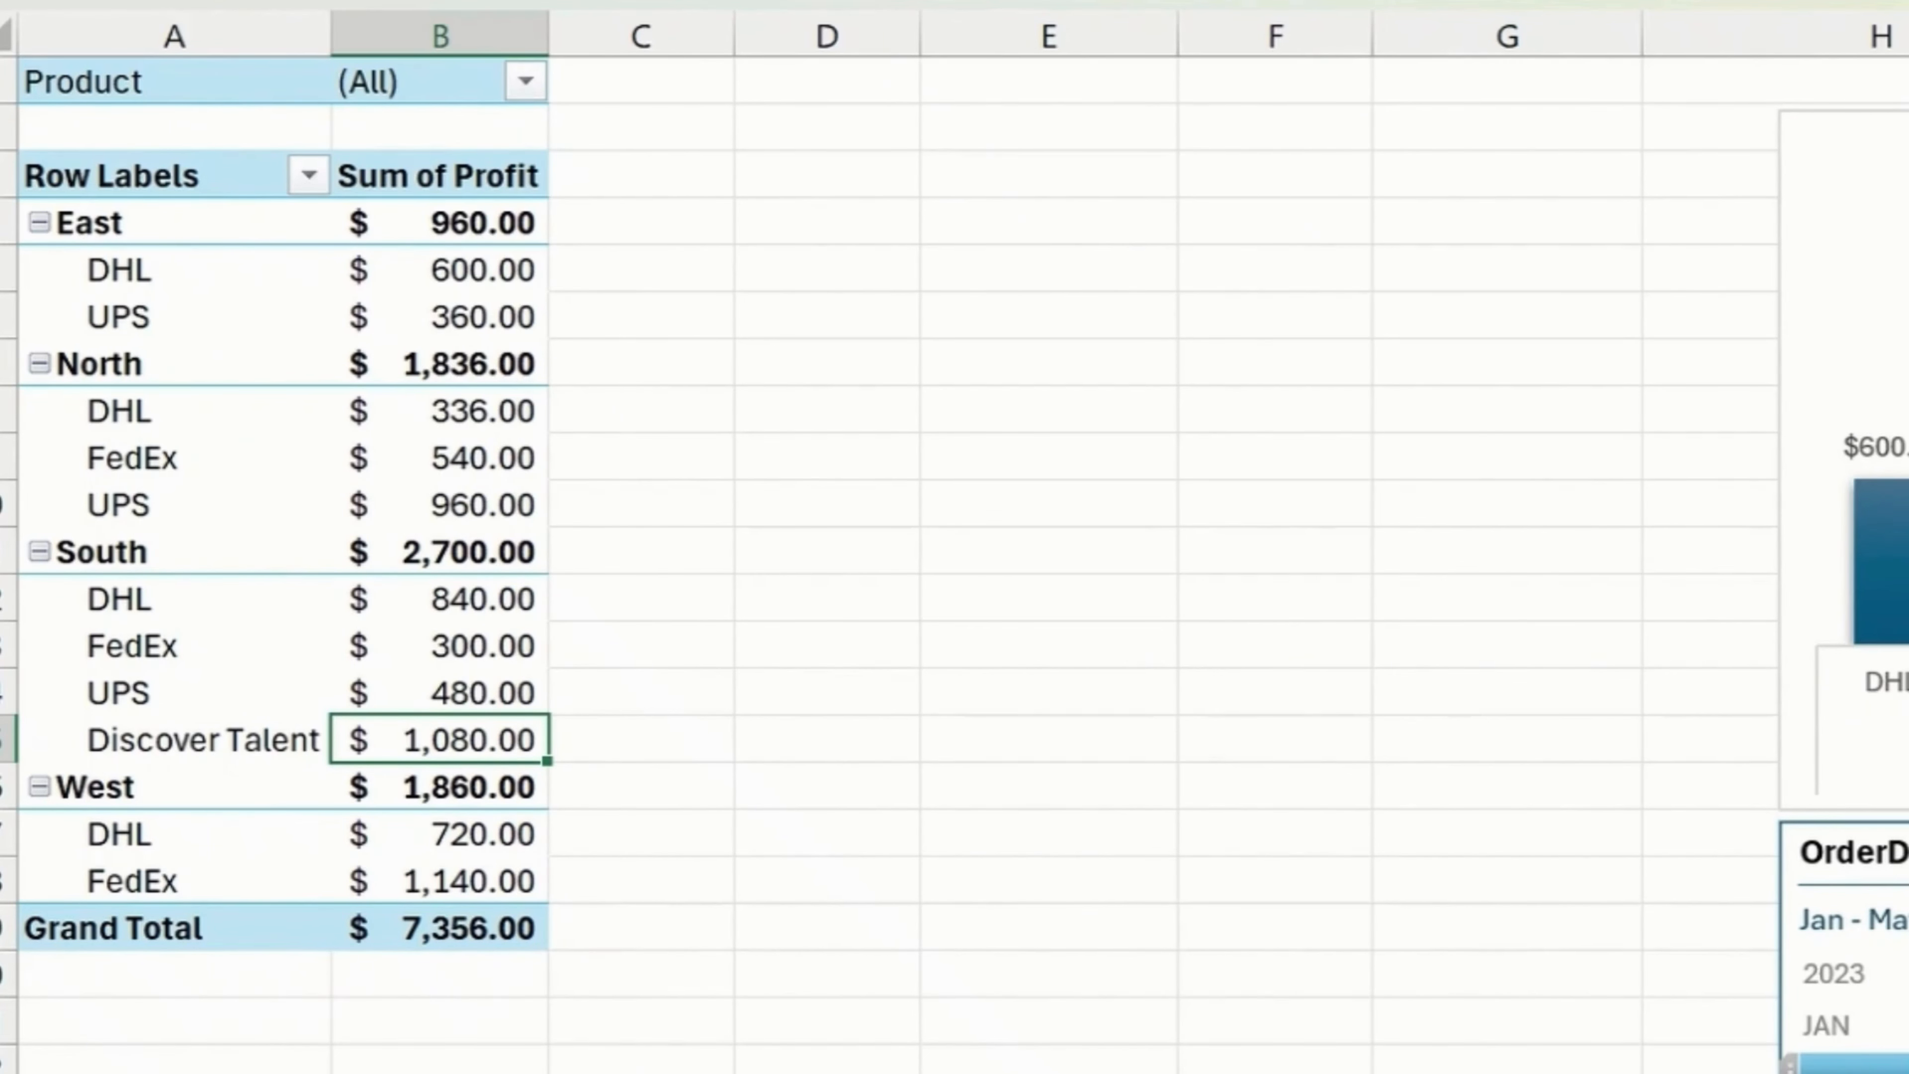
- Filter the PivotChart with the OrderDate timeline to Feb 2023 and after that to Jan 2023
drag(1407, 1023, 1568, 1023)
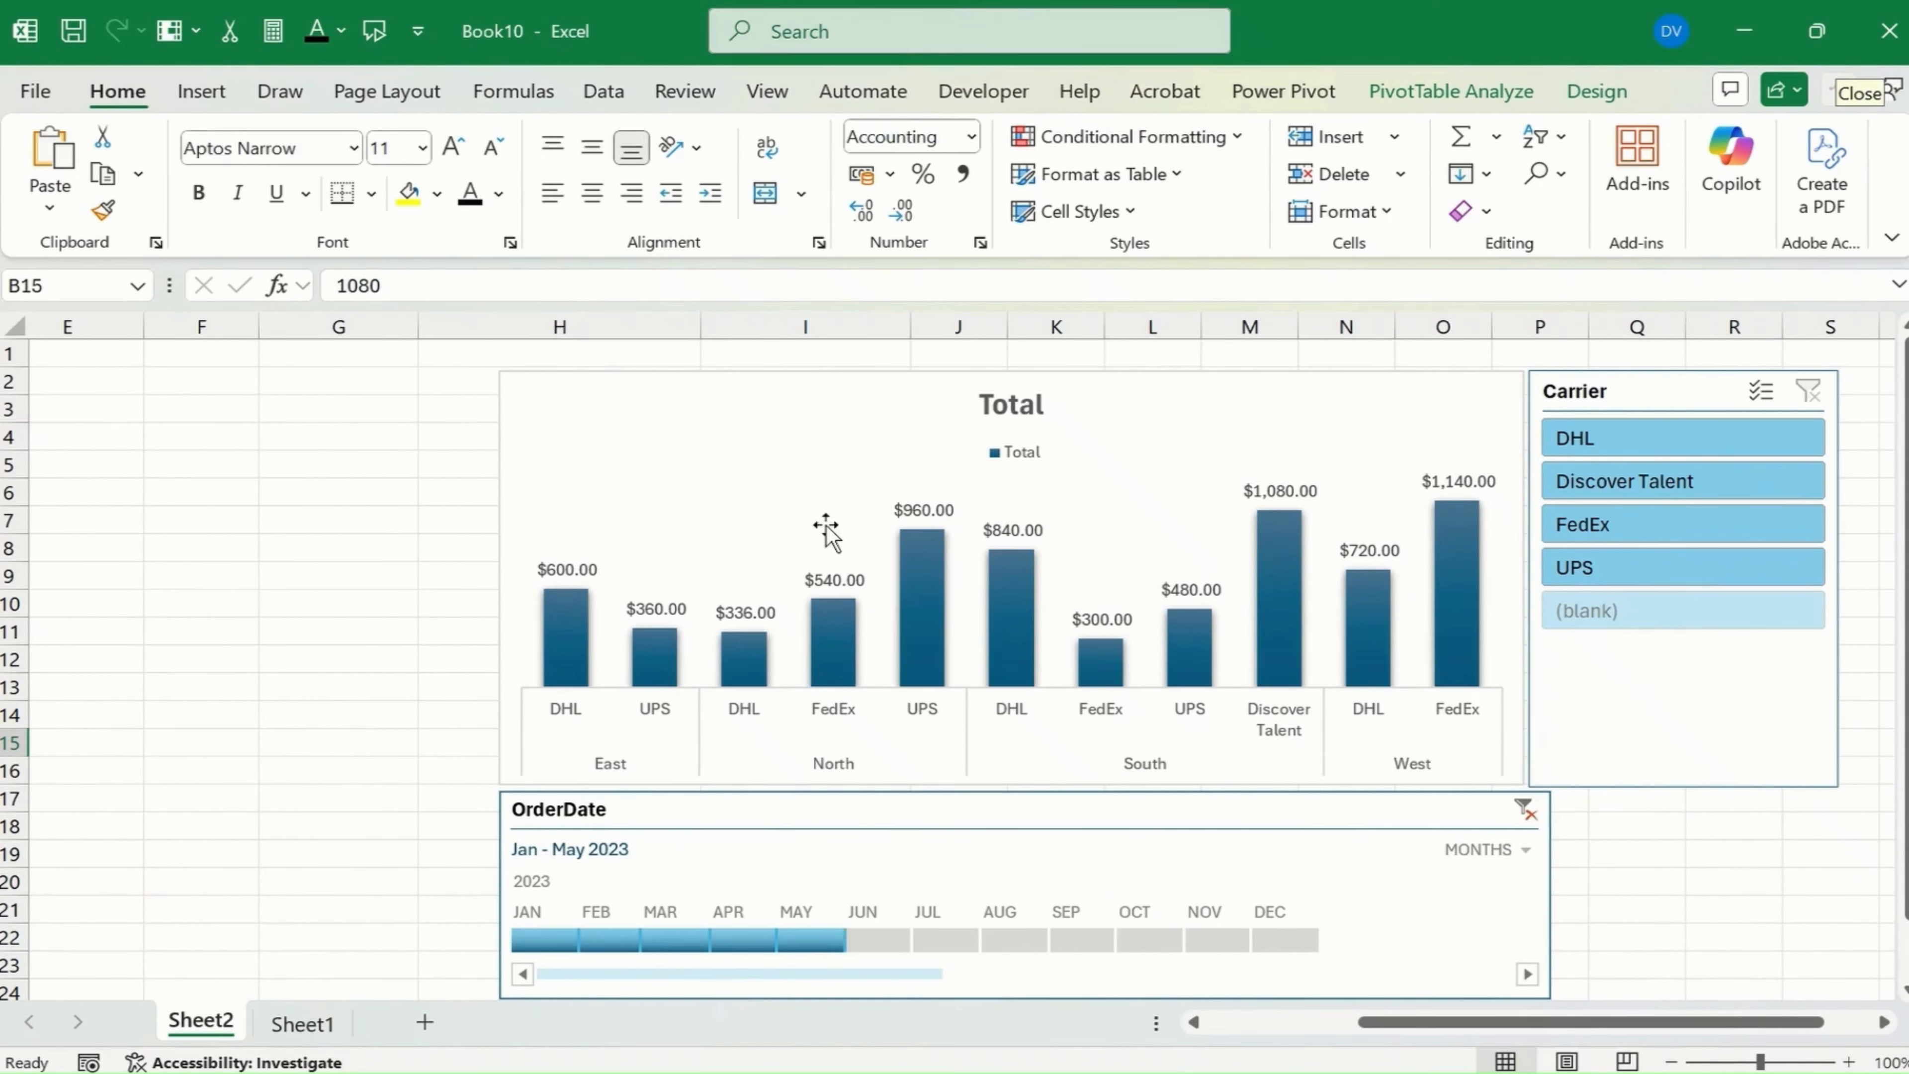
click(610, 942)
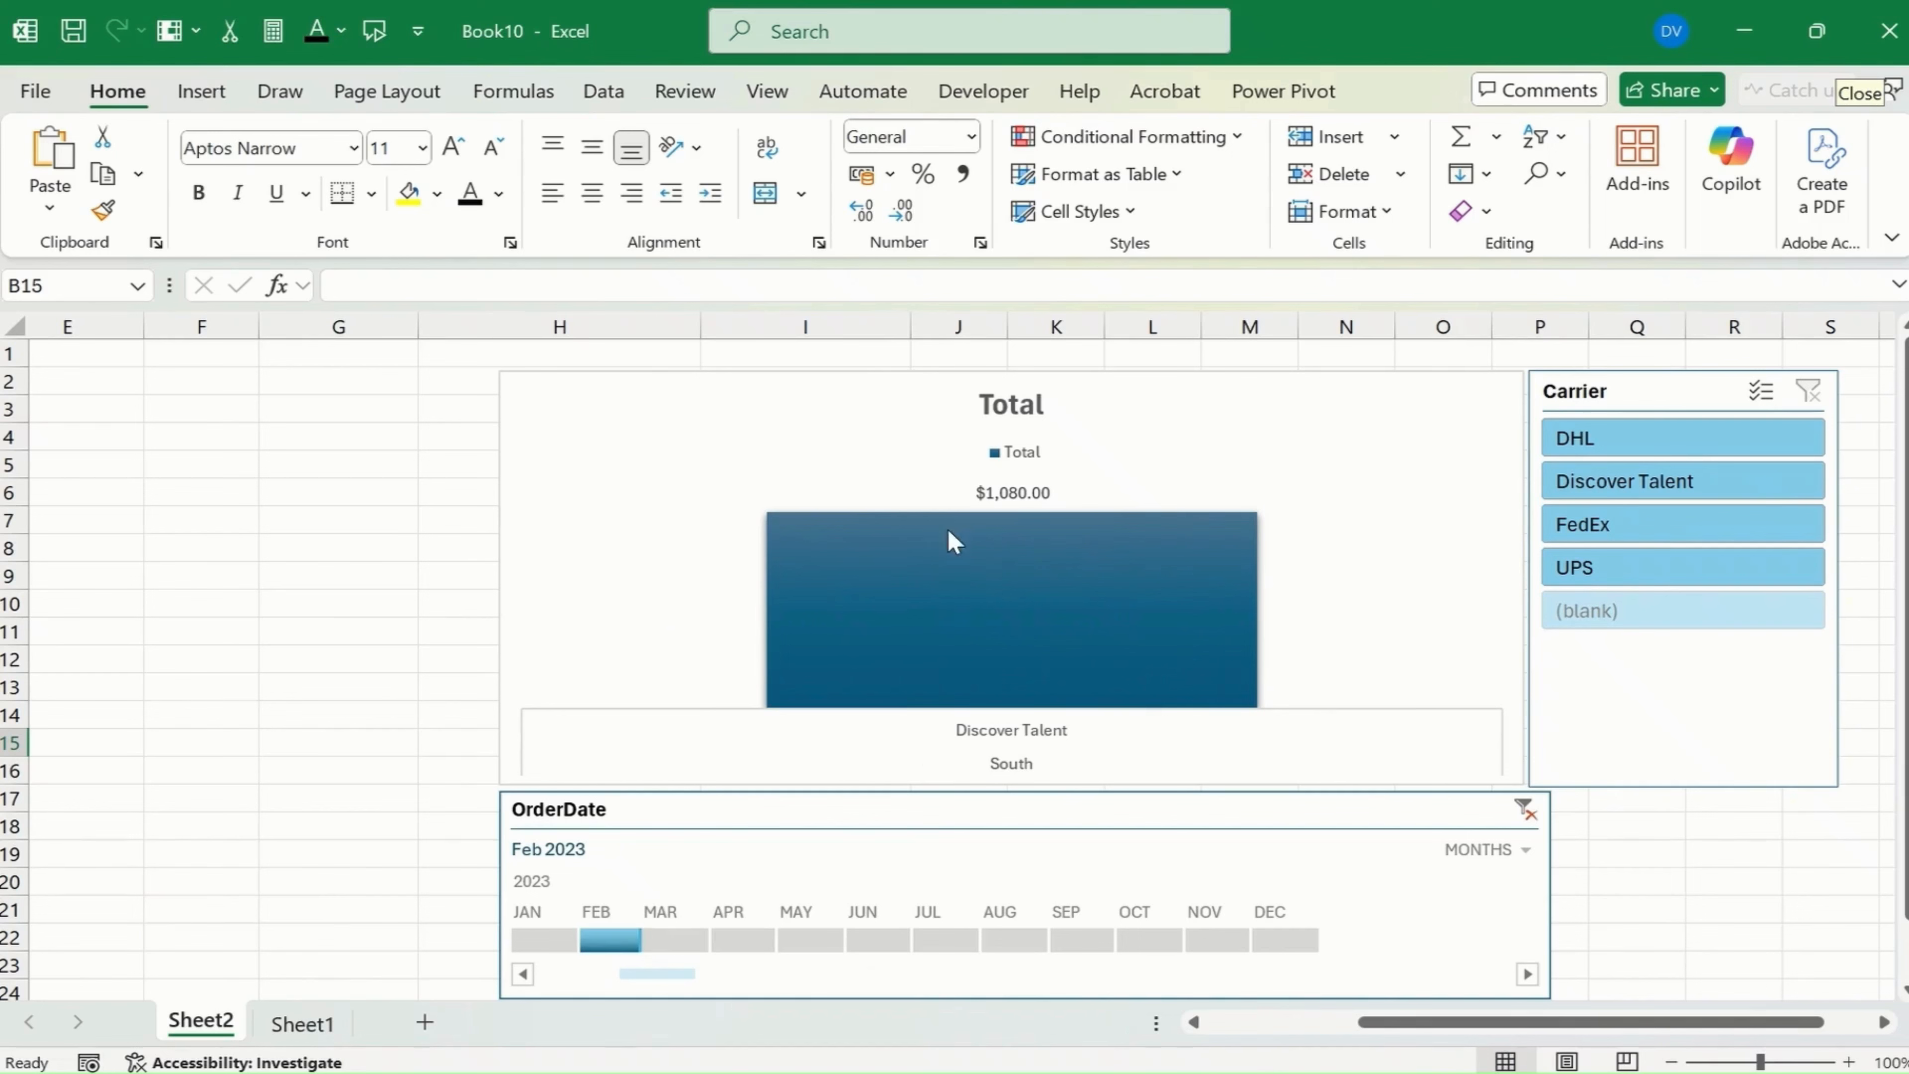
click(545, 936)
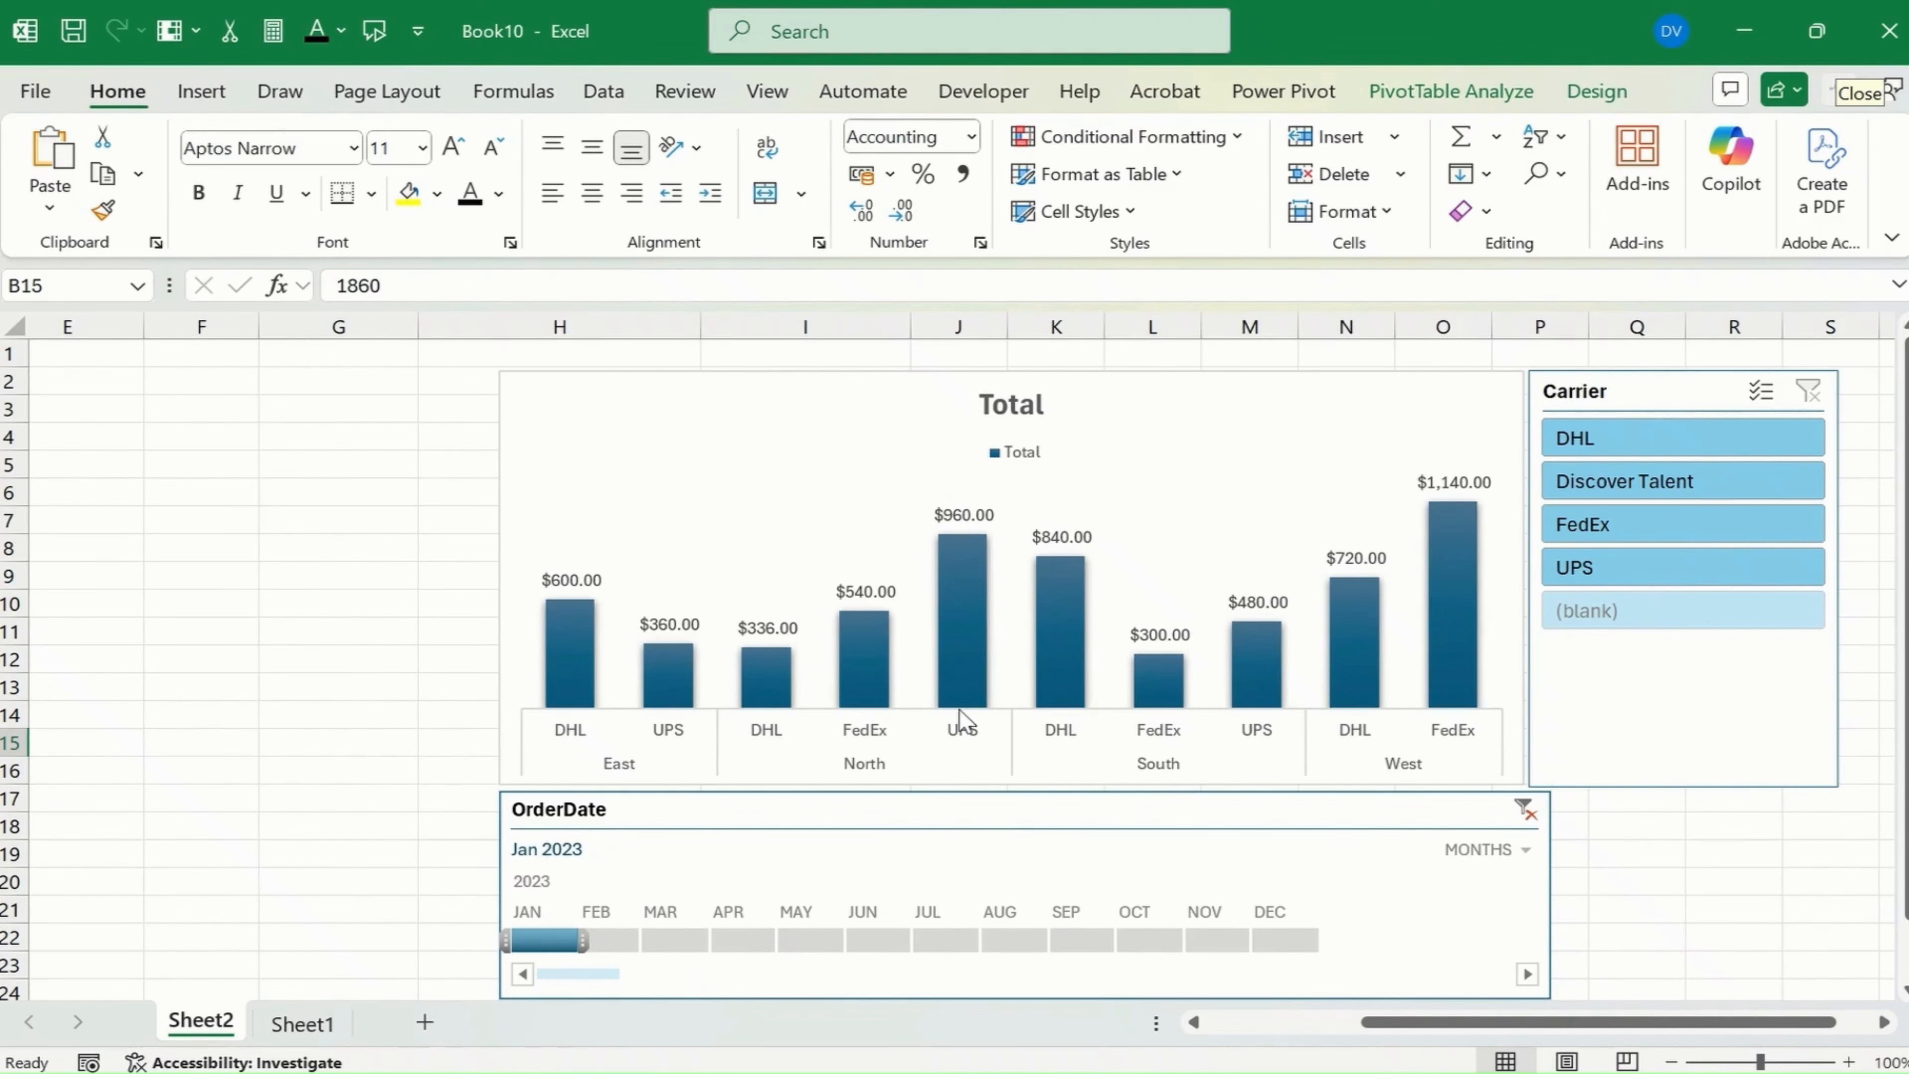
- Select February on the OrderDate timeline and extend the range to cover Jan - Aug 2023
click(624, 940)
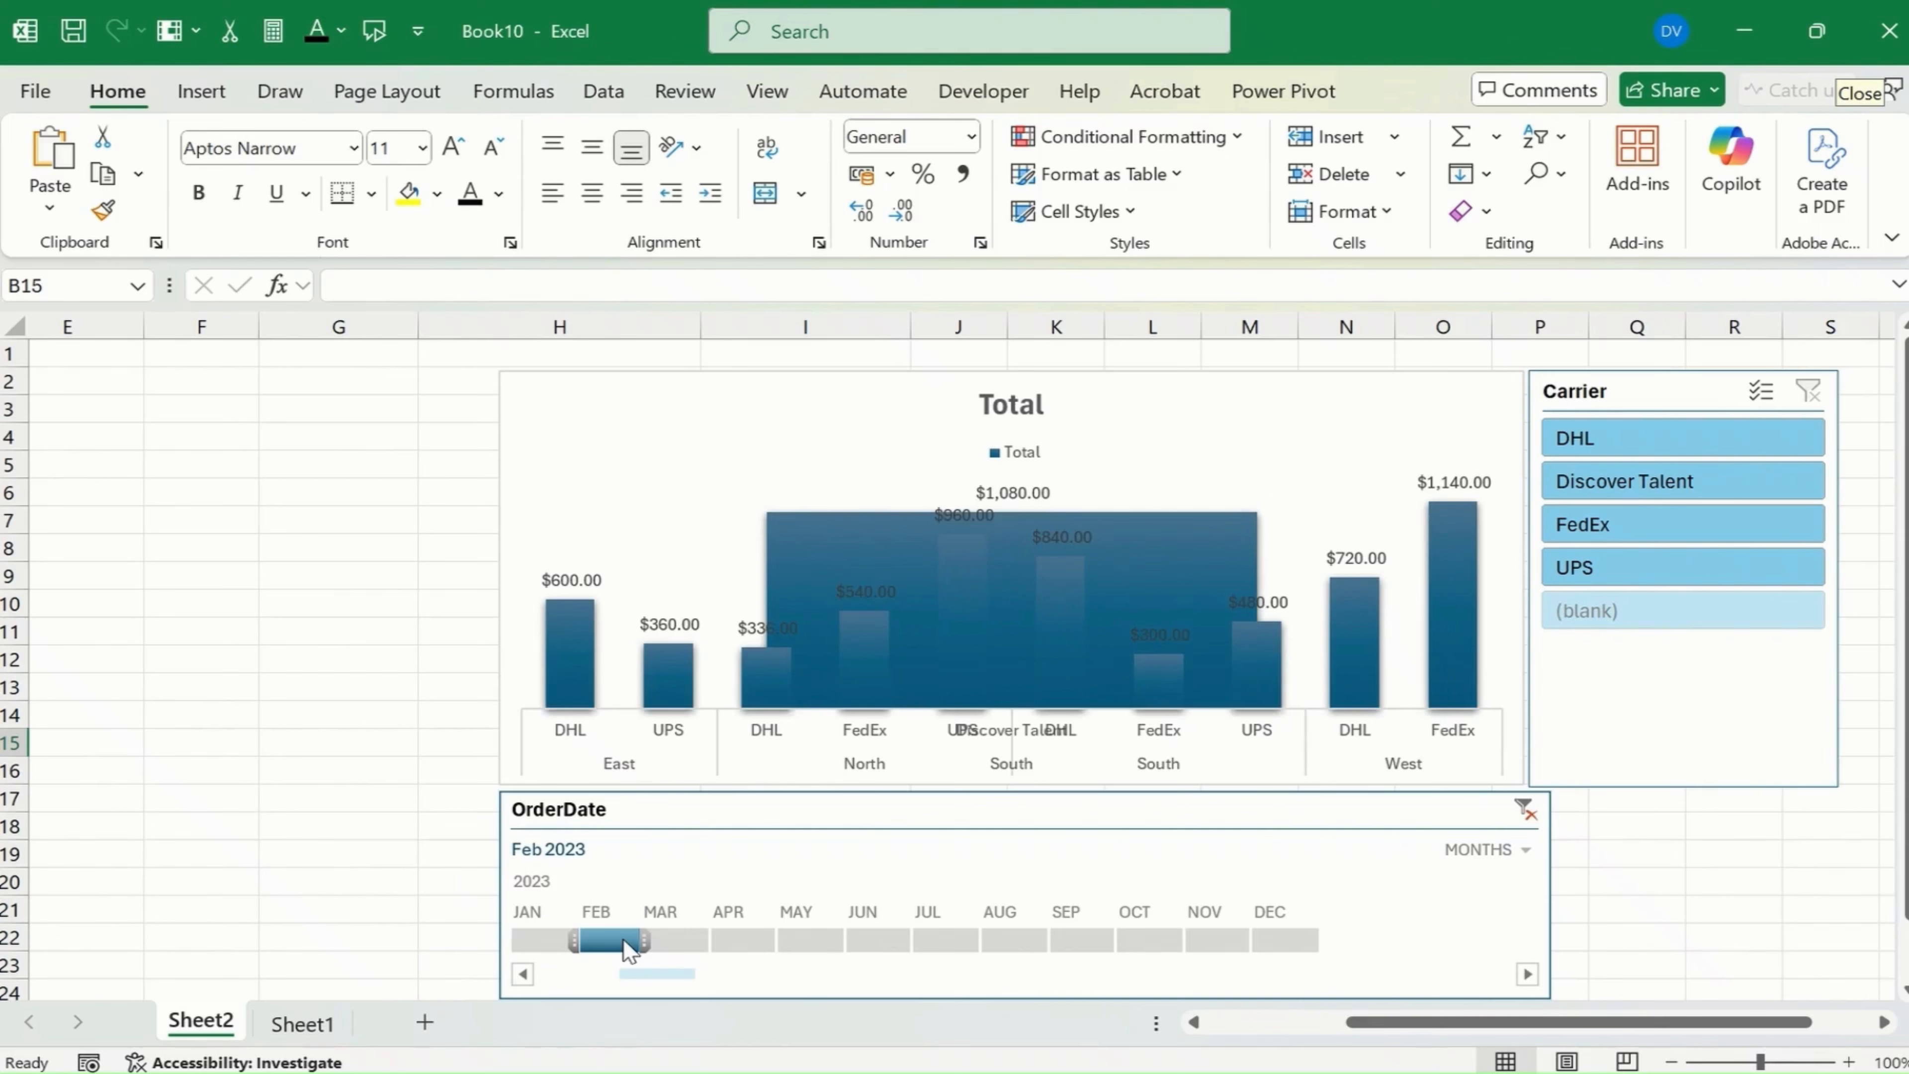
drag(575, 940, 524, 946)
drag(524, 945, 514, 940)
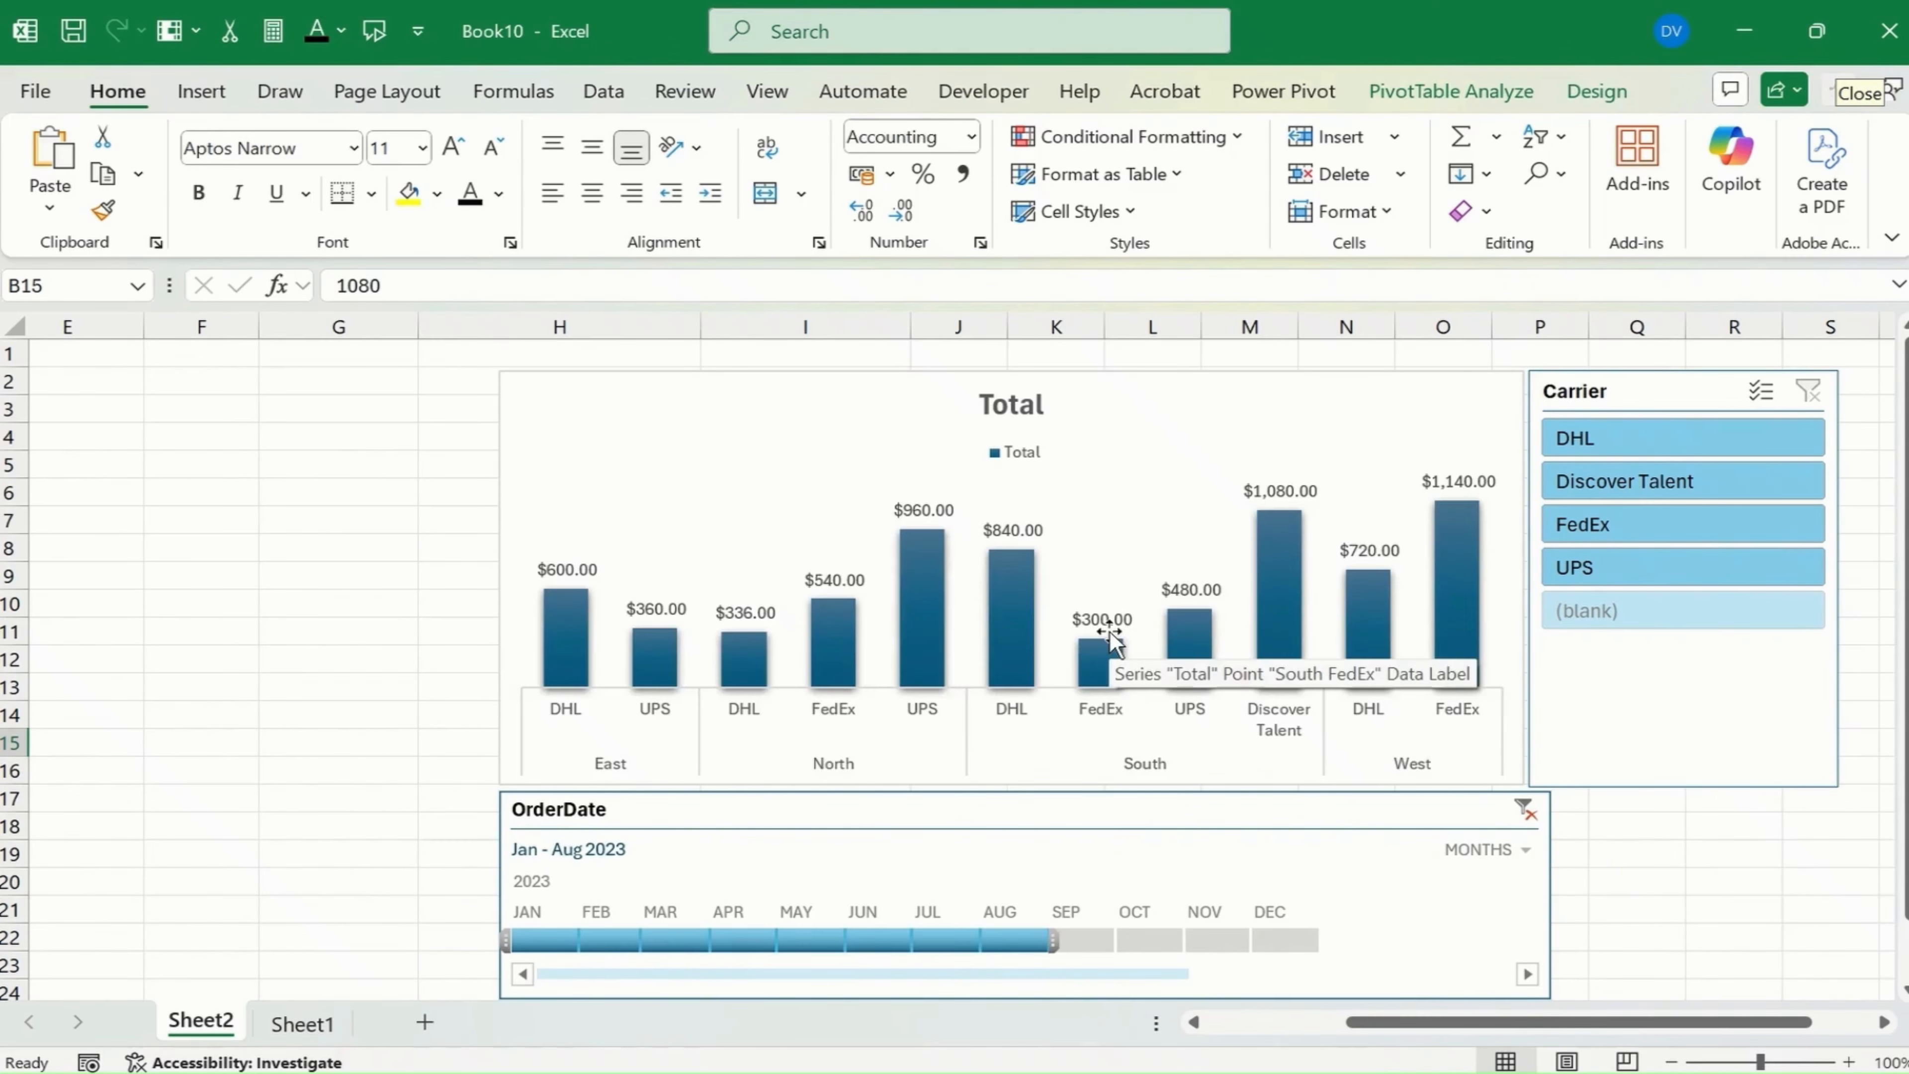